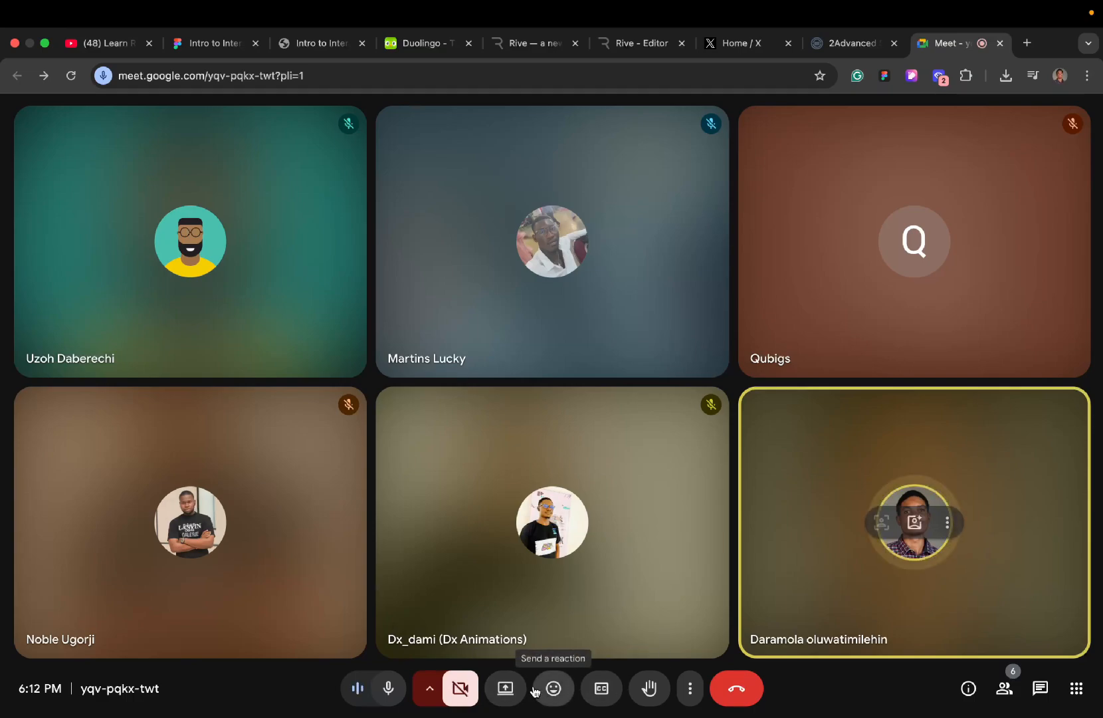
- Share the entire screen in the Google Meet call, allowing Chrome's screen access, and show the presentation preview anyway
left_click(500, 689)
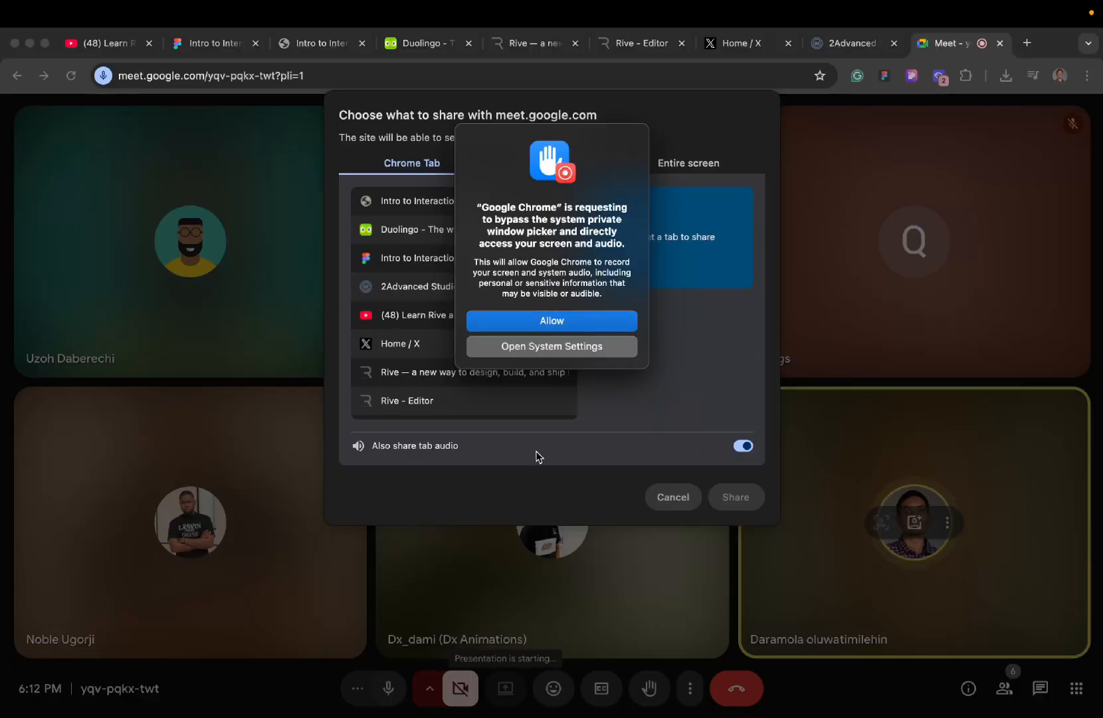
left_click(542, 320)
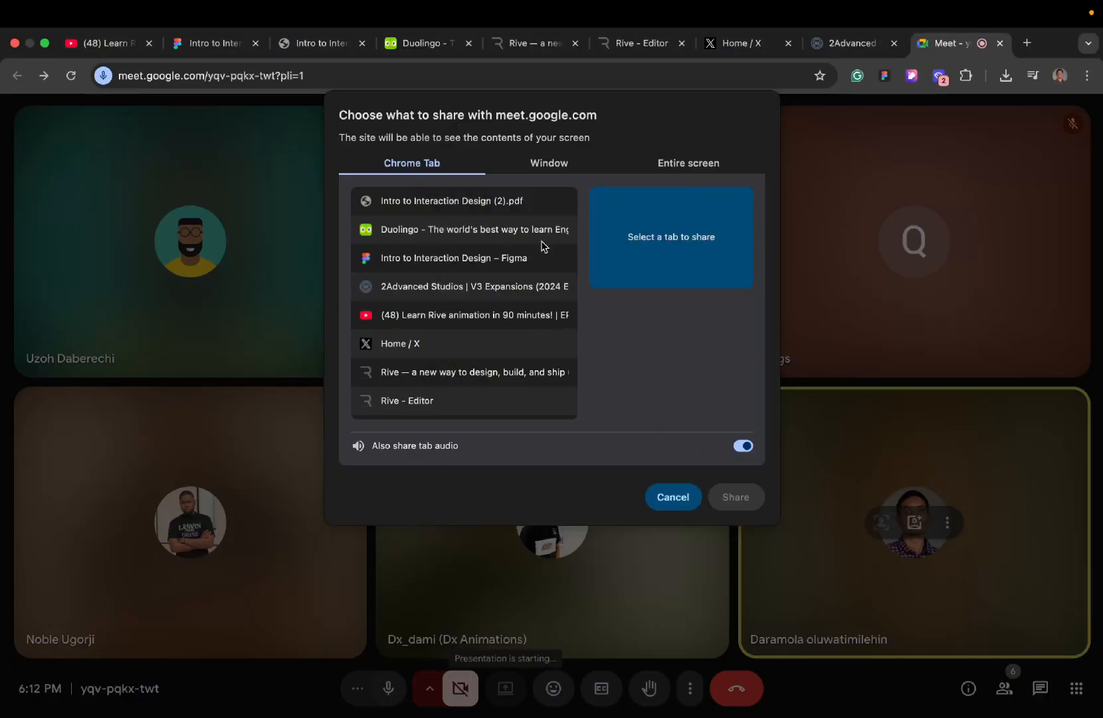
left_click(677, 169)
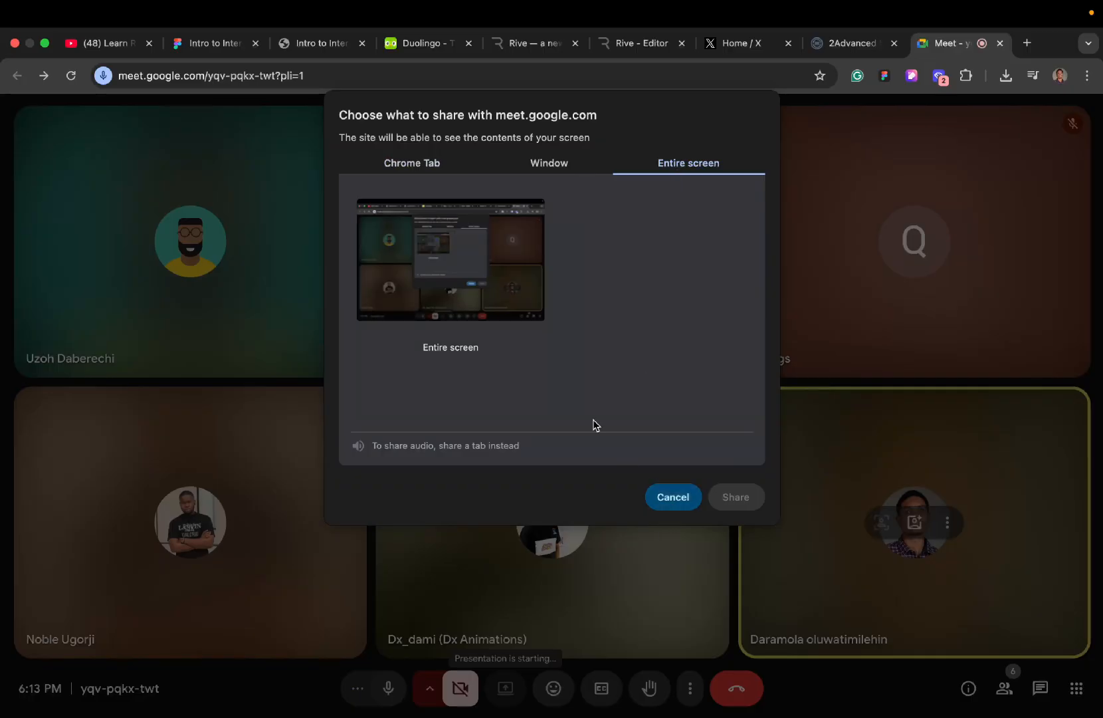
left_click(492, 289)
left_click(732, 497)
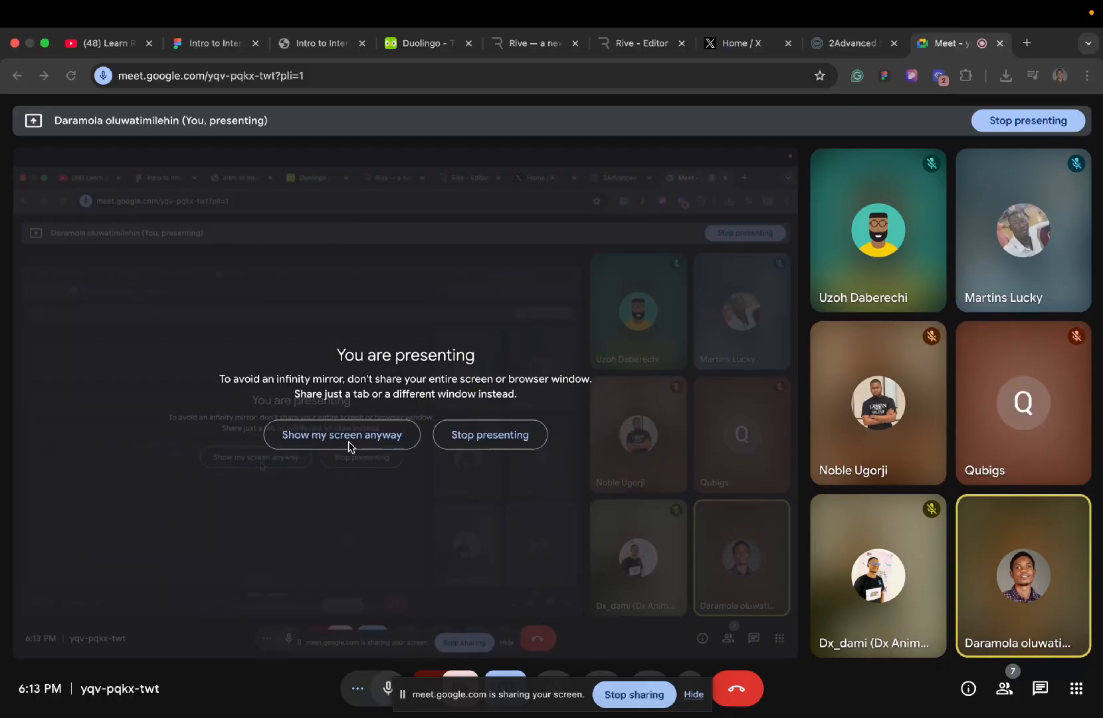
left_click(317, 443)
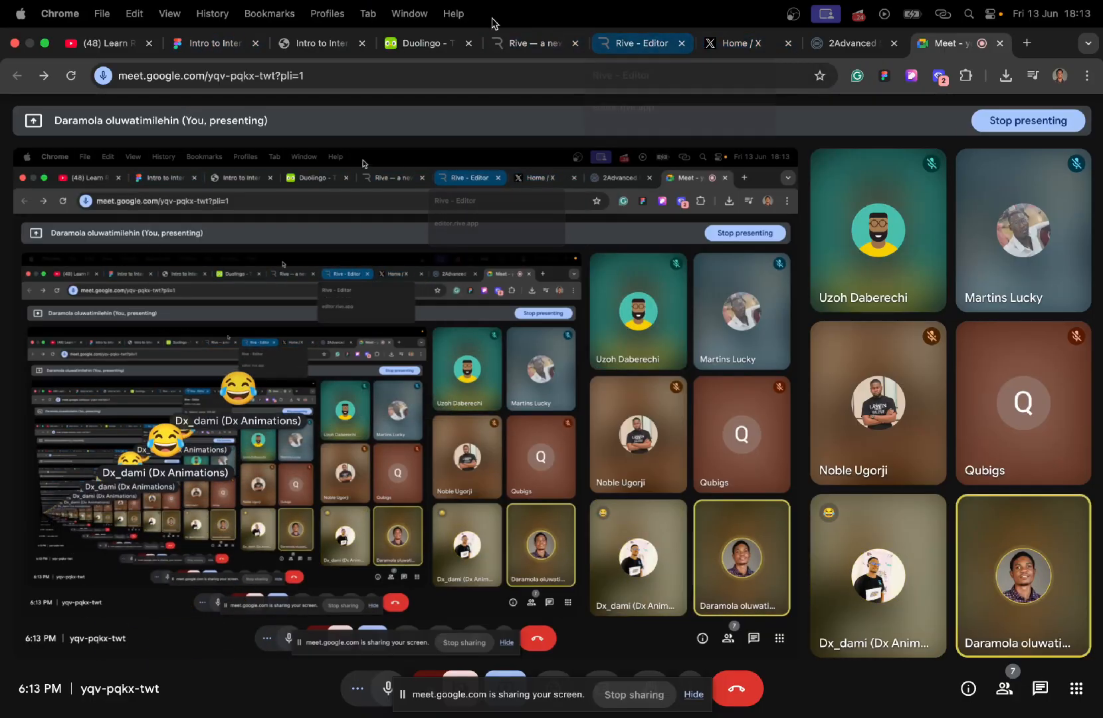
- Present the Intro to Interaction Design (2).pdf slides from the title page through to the Demo slide
left_click(291, 53)
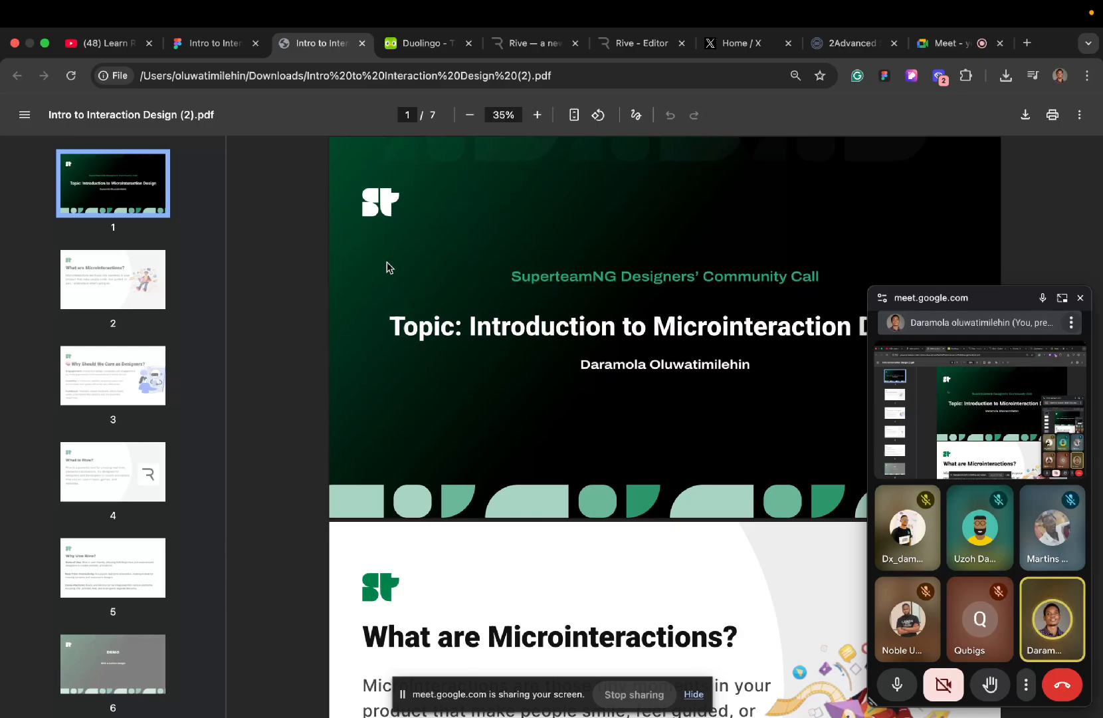
scroll(402, 358, "down", 5)
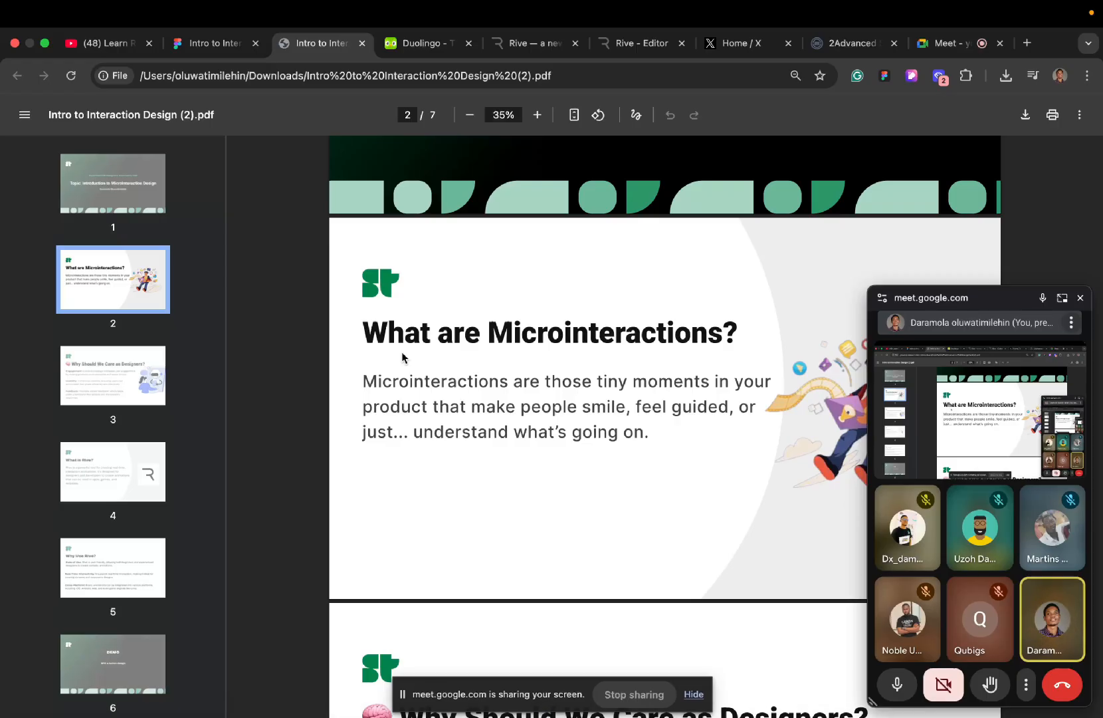
scroll(547, 414, "down", 4)
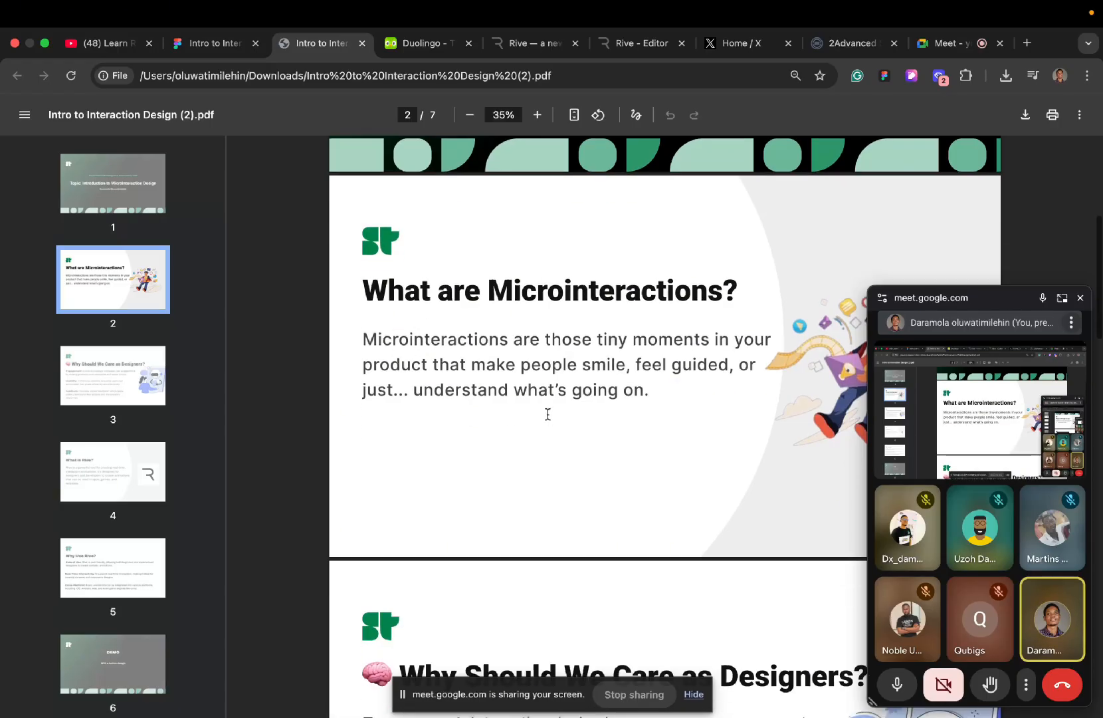
scroll(547, 414, "down", 5)
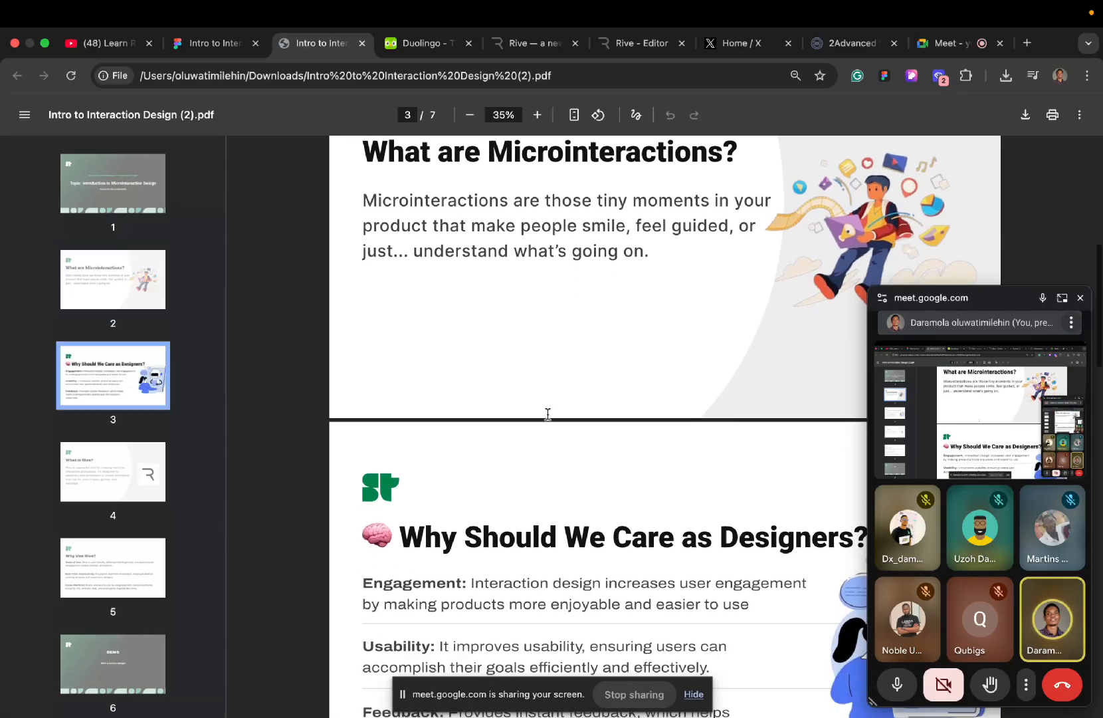
scroll(548, 414, "down", 2)
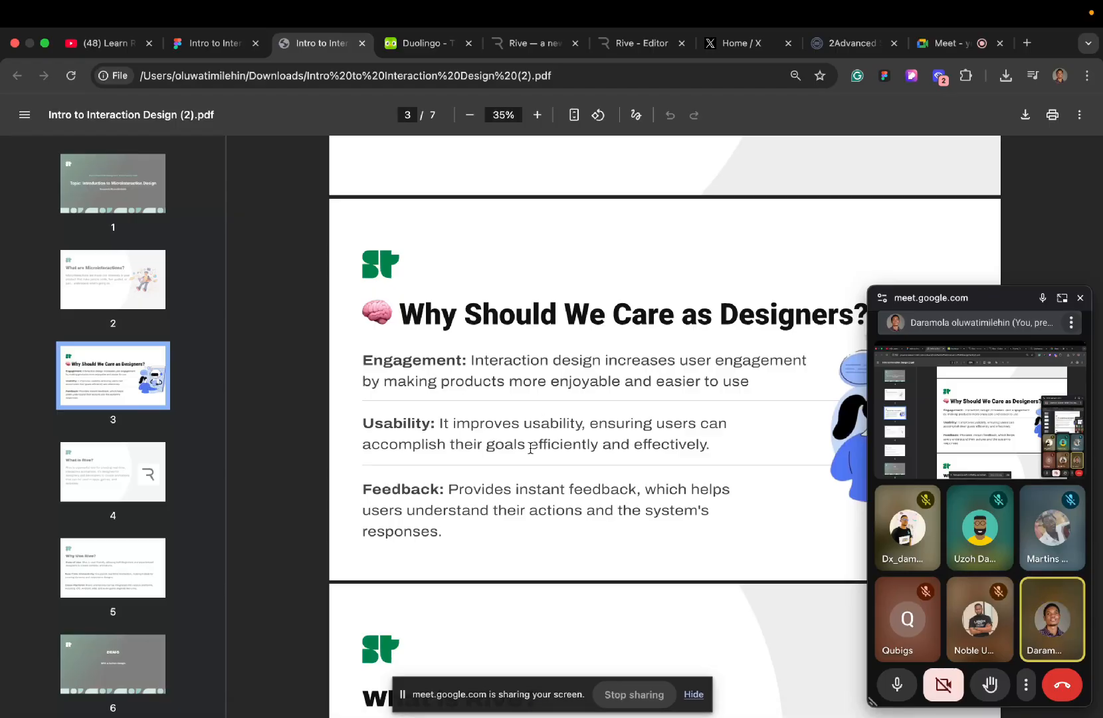
scroll(548, 483, "down", 5)
scroll(547, 483, "down", 1)
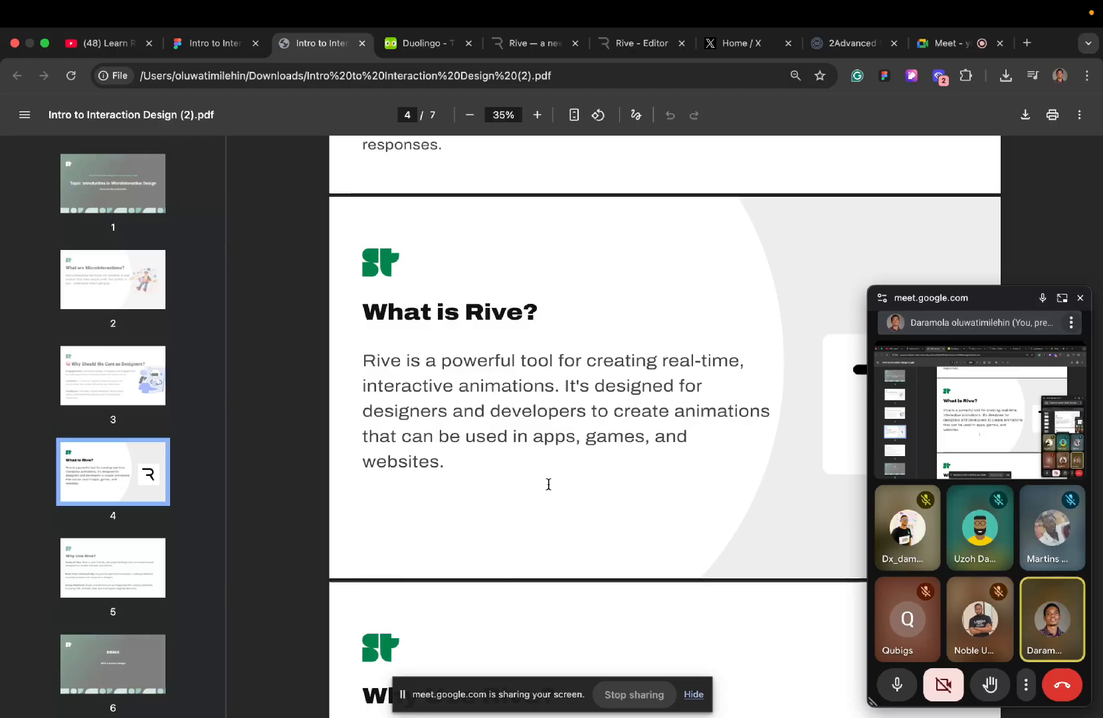
scroll(543, 576, "down", 5)
scroll(543, 577, "down", 1)
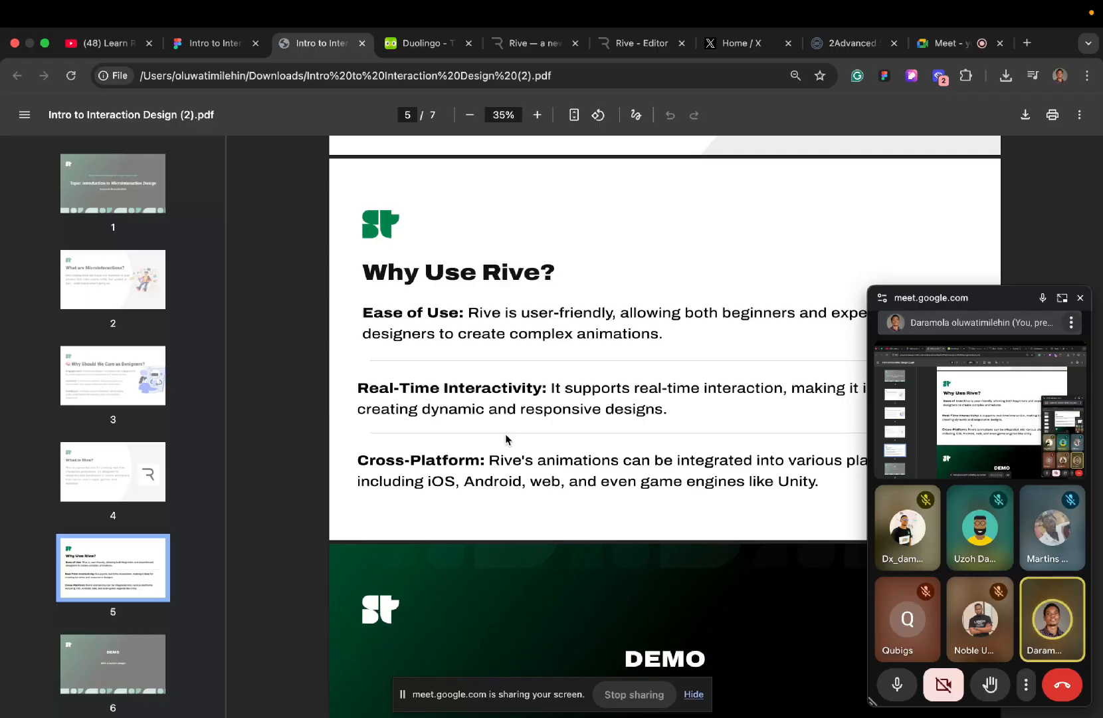
scroll(505, 433, "down", 5)
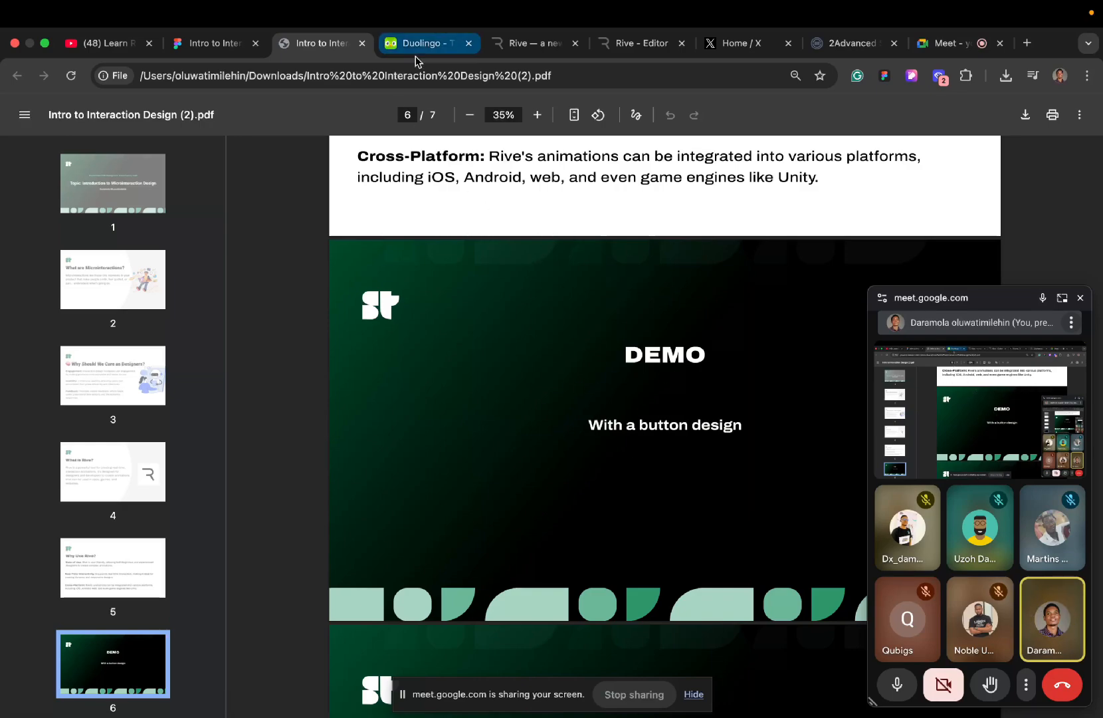
- Switch to the Rive editor, select the artboard and close the floating meeting window that covers its properties
left_click(630, 44)
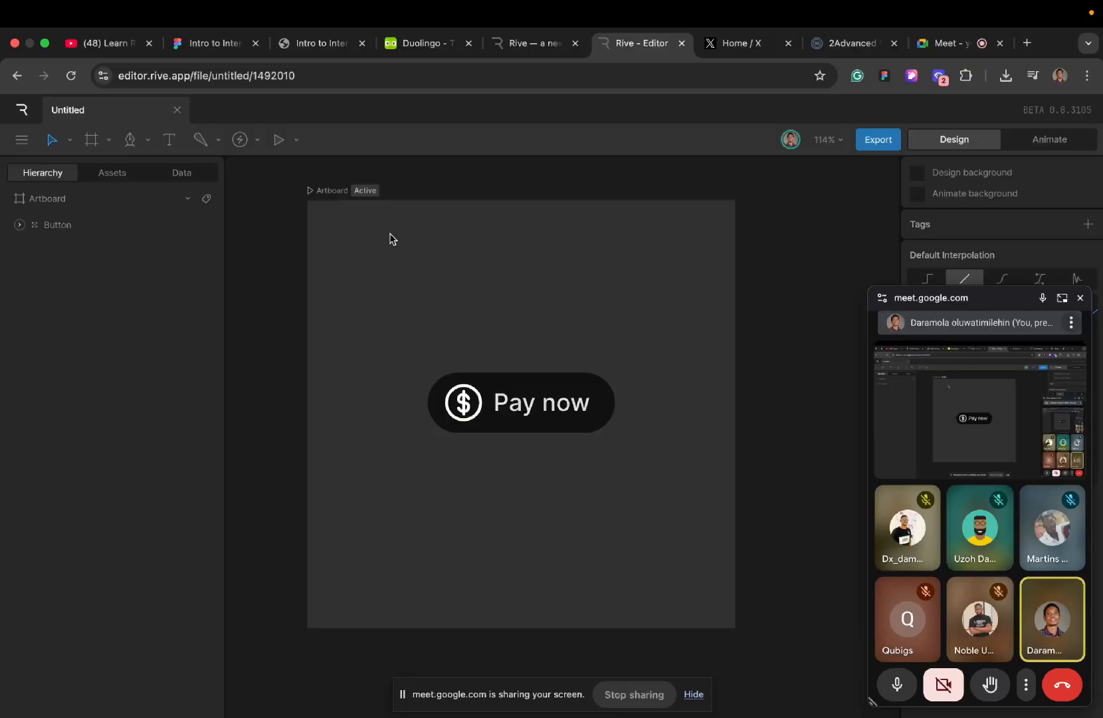
scroll(438, 307, "down", 1)
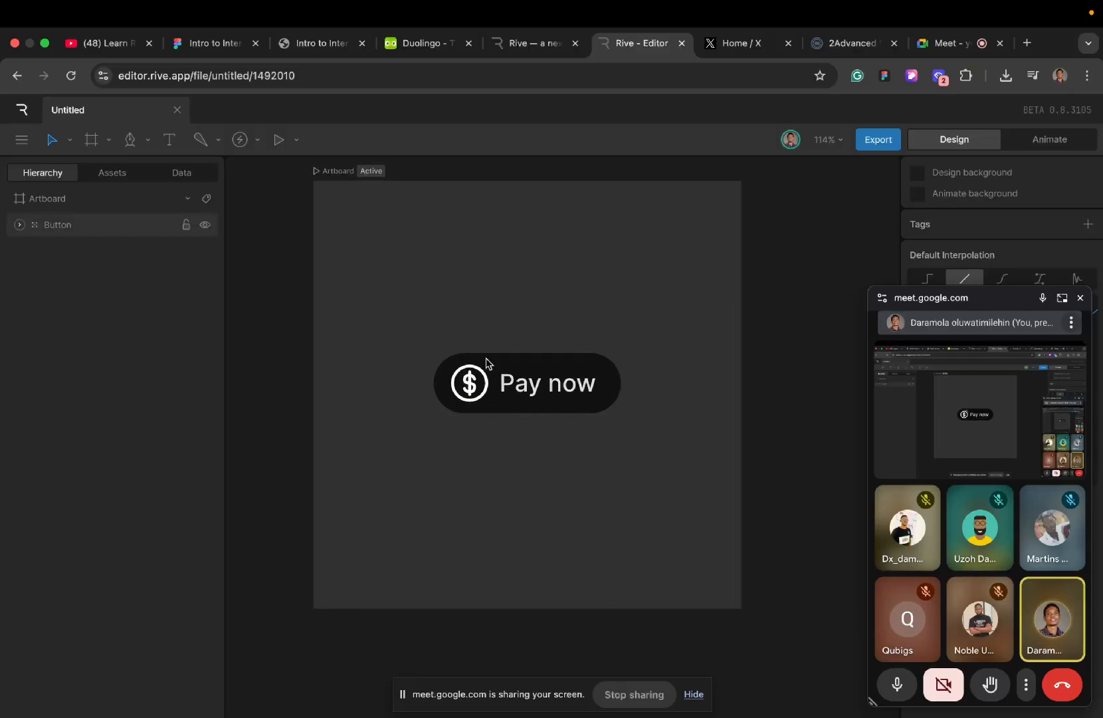
left_click(339, 174)
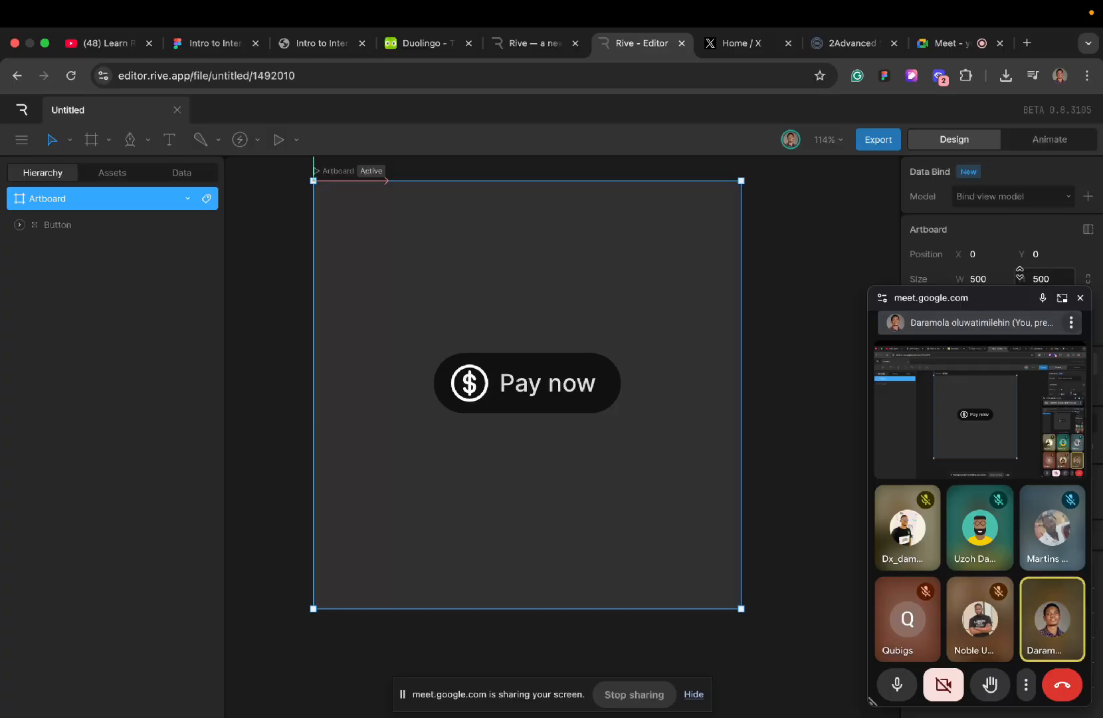
left_click(1080, 298)
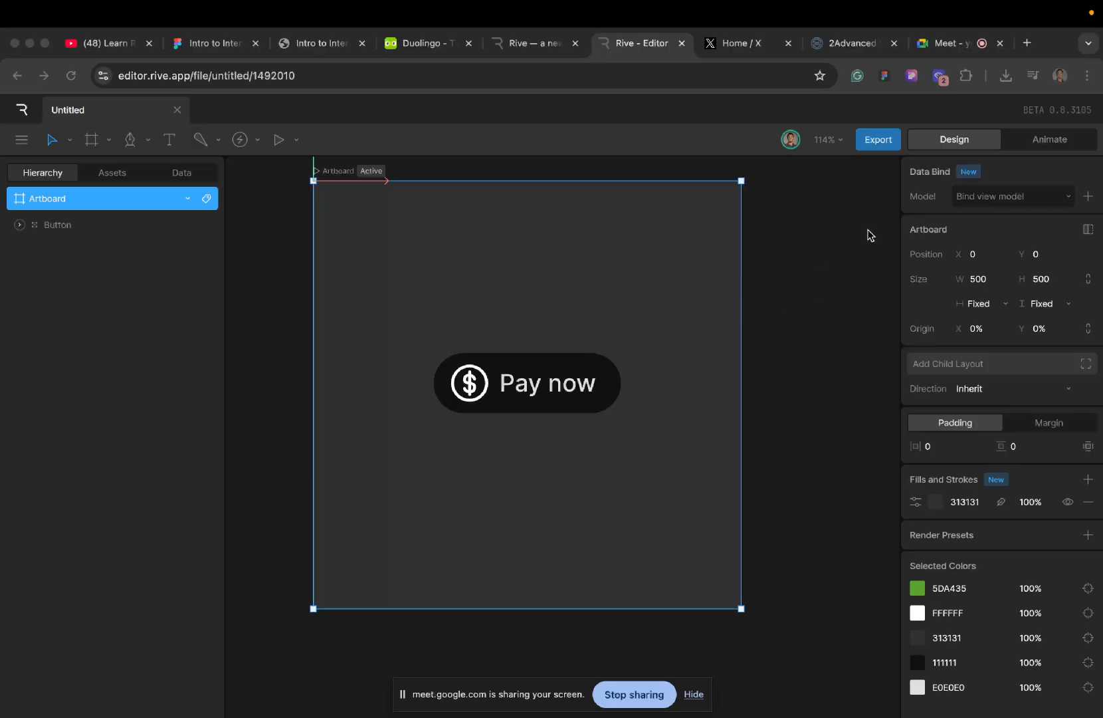
- Play State Machine 1 in Animate mode, test the Pay now button's hover, click and success interactions, and stop playback
left_click(1029, 143)
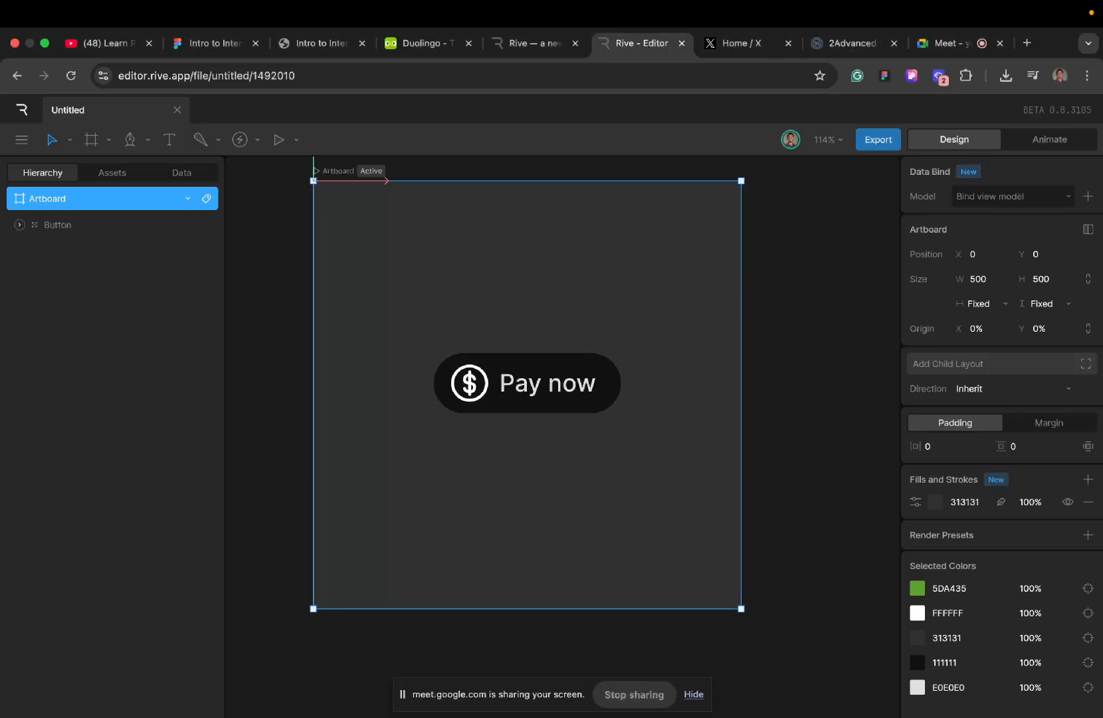
left_click(785, 261)
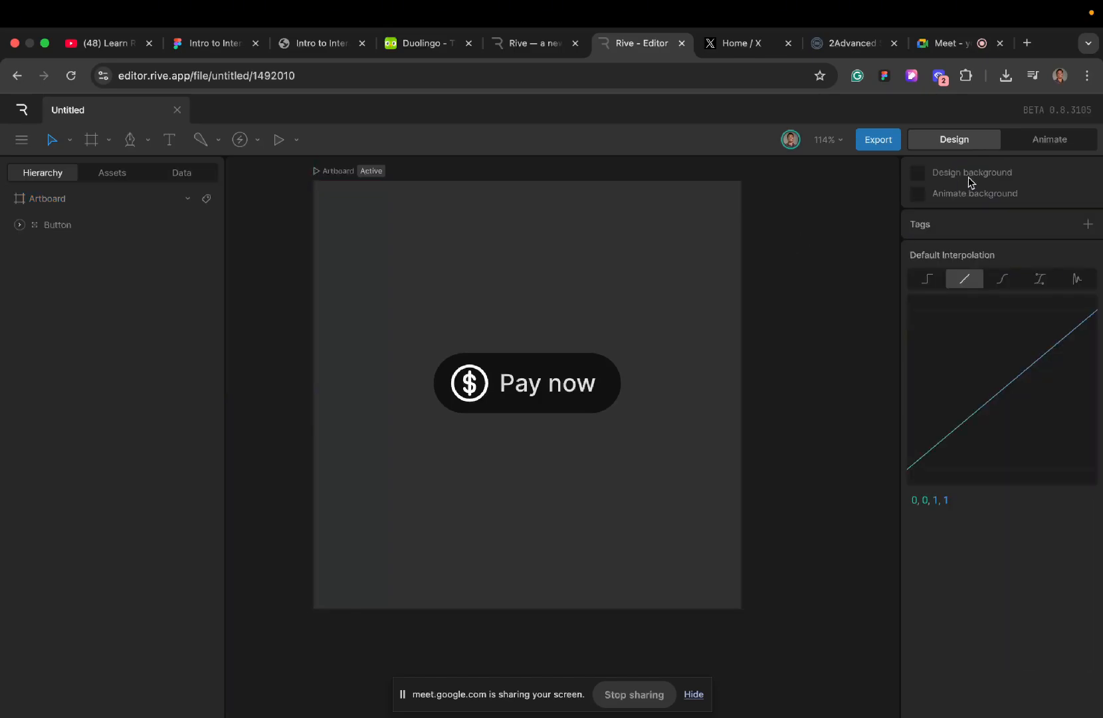
left_click(1025, 145)
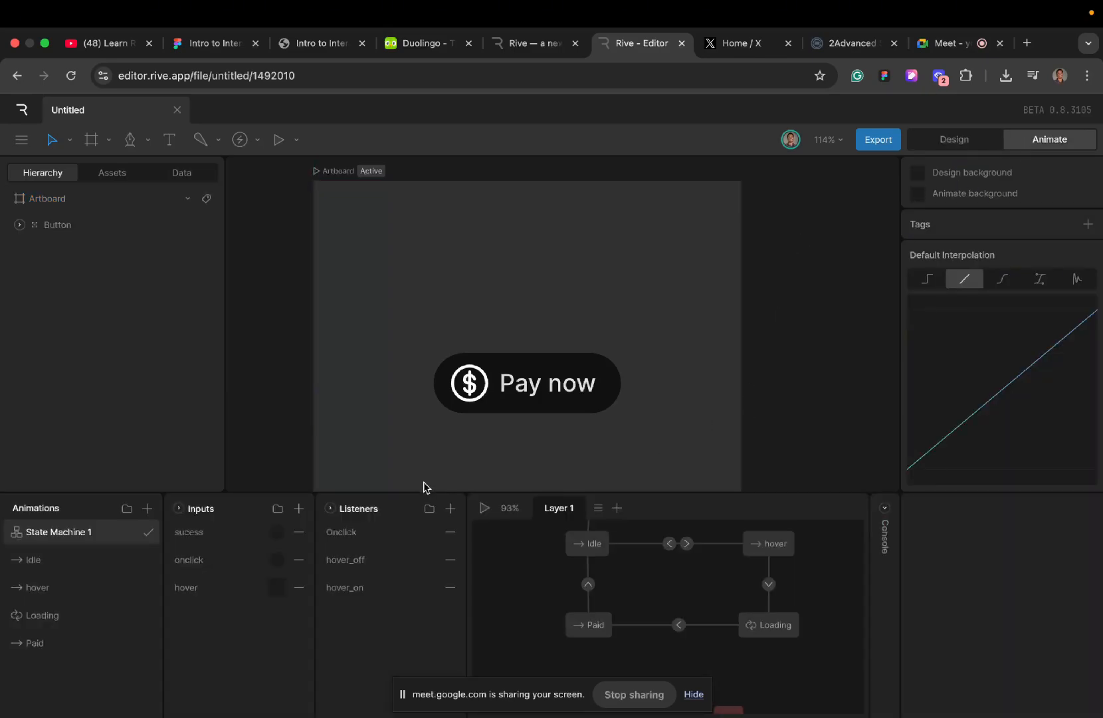
left_click(483, 508)
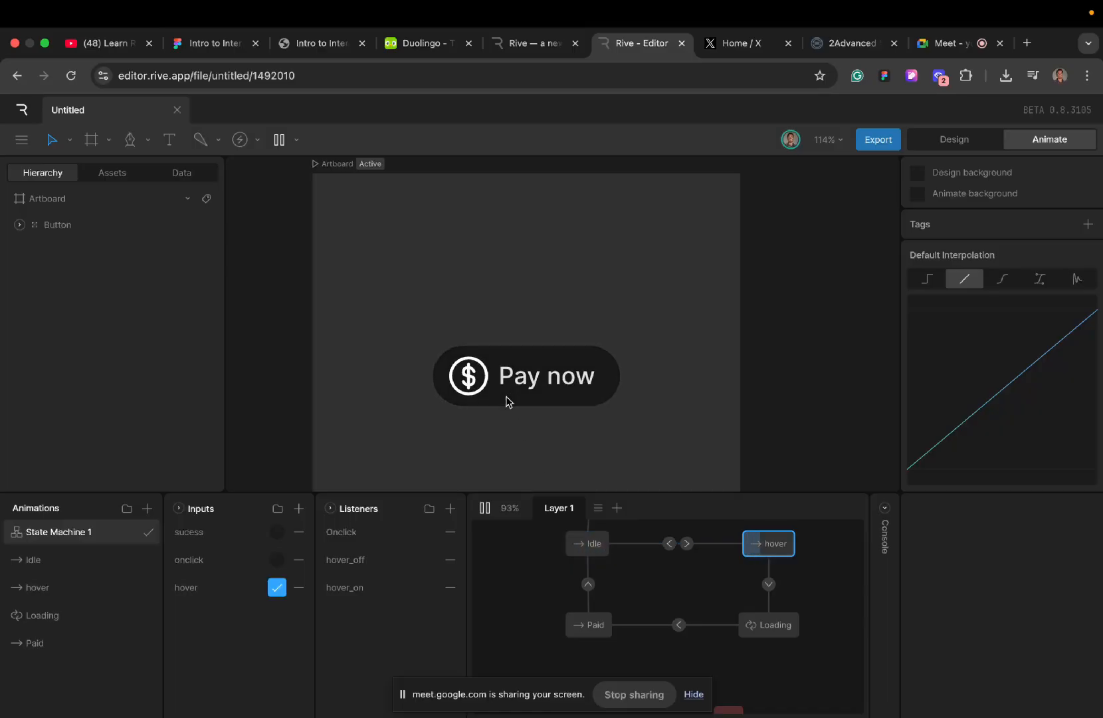
scroll(506, 401, "down", 2)
mouse_move(512, 328)
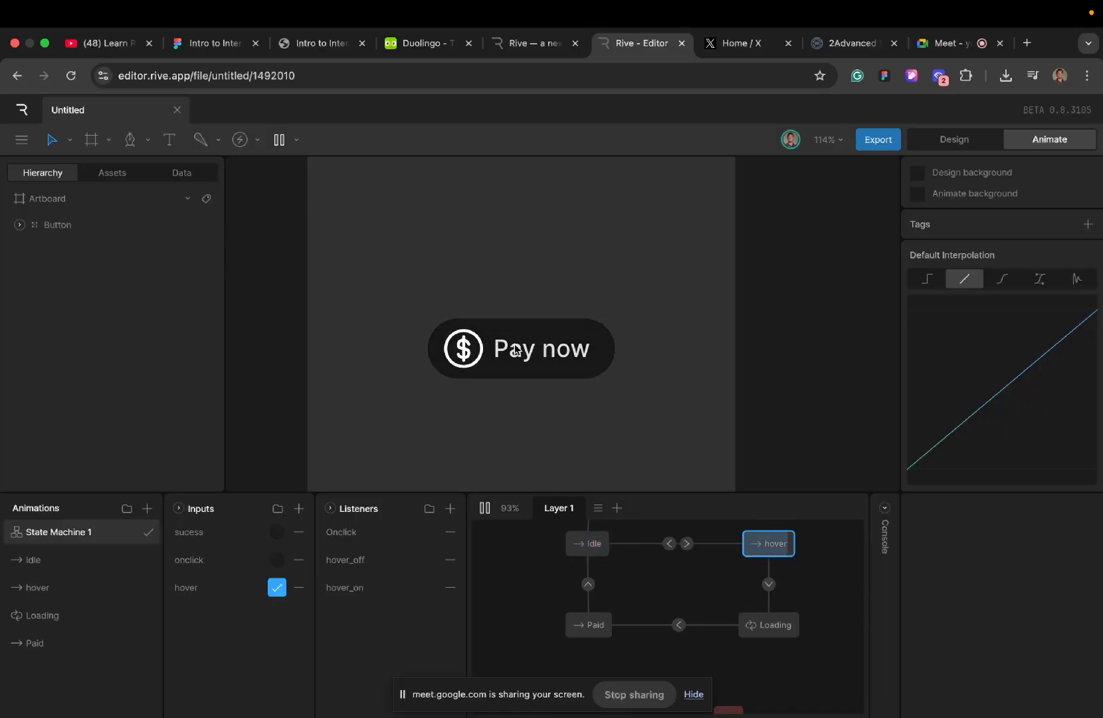
left_click(514, 357)
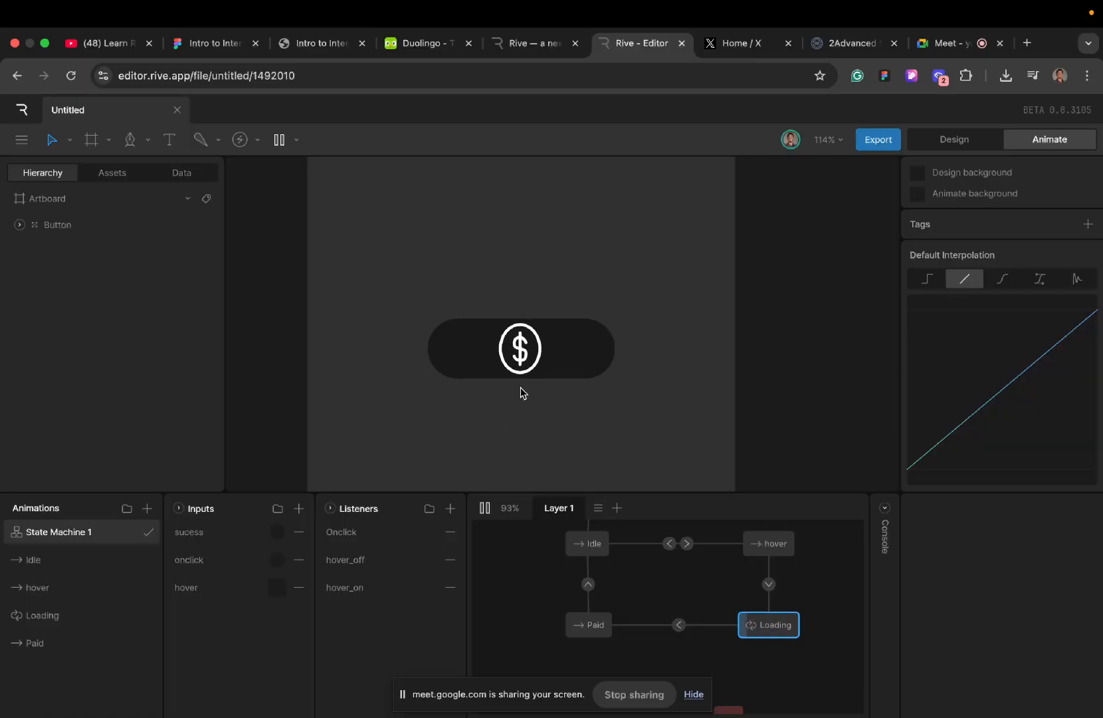
left_click(276, 533)
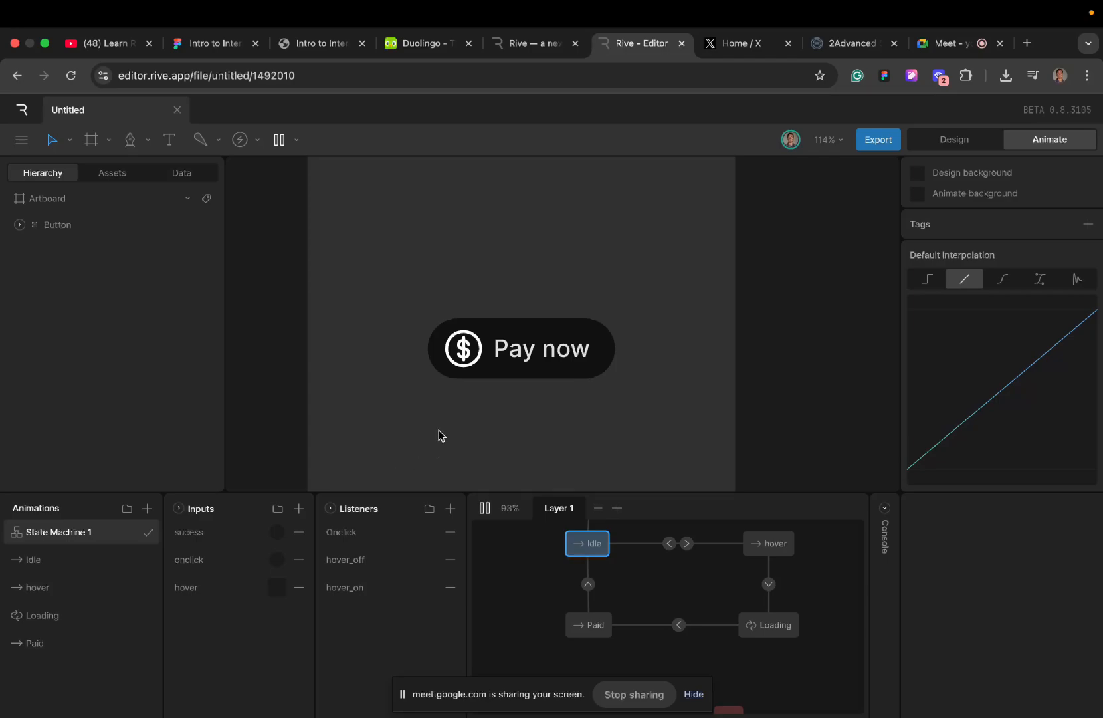
left_click(537, 337)
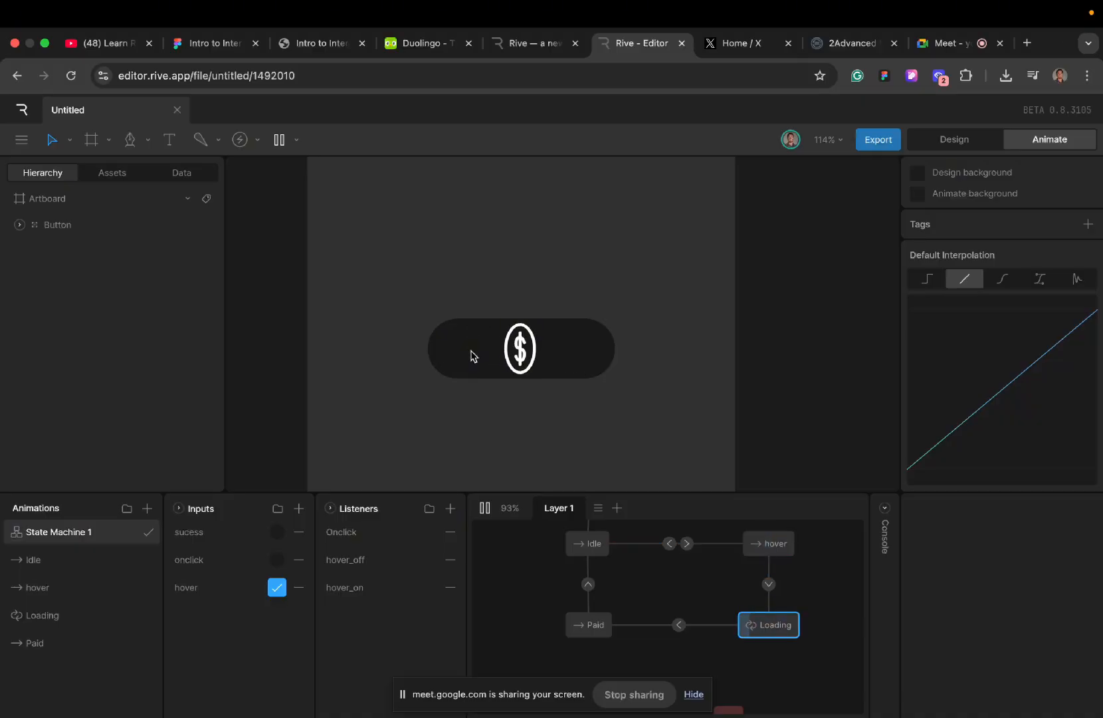
left_click(484, 510)
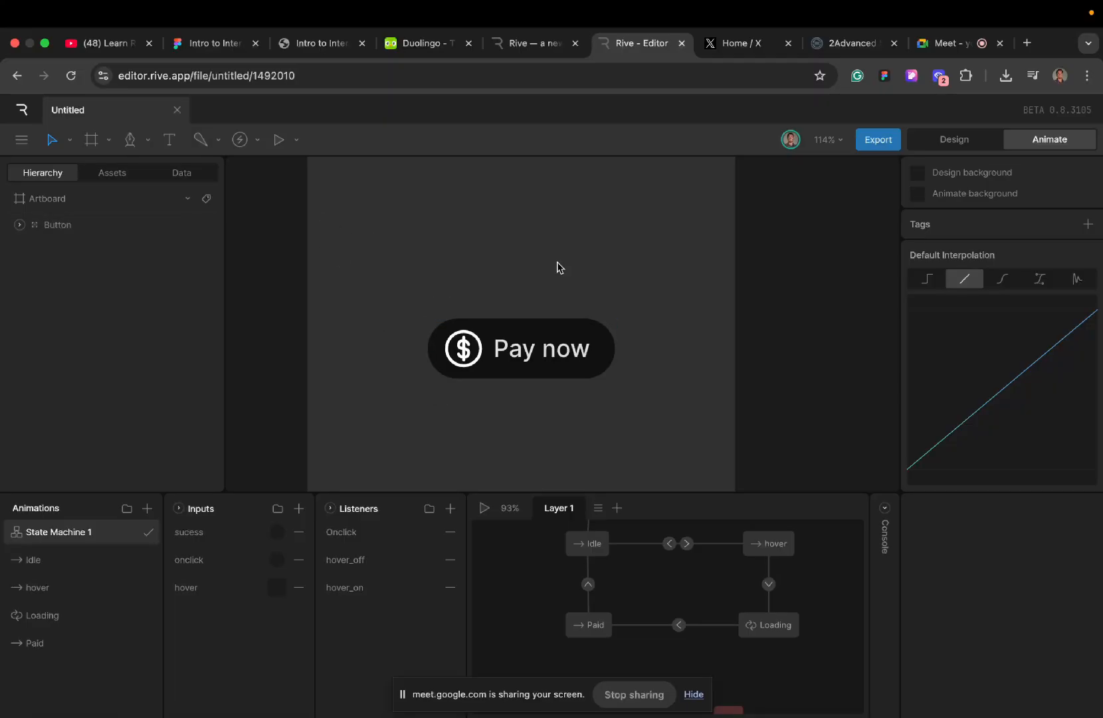
- Return to Design mode and review the transform, artboard and layout, shape, text and bone tools, ending on the Select tool
left_click(955, 143)
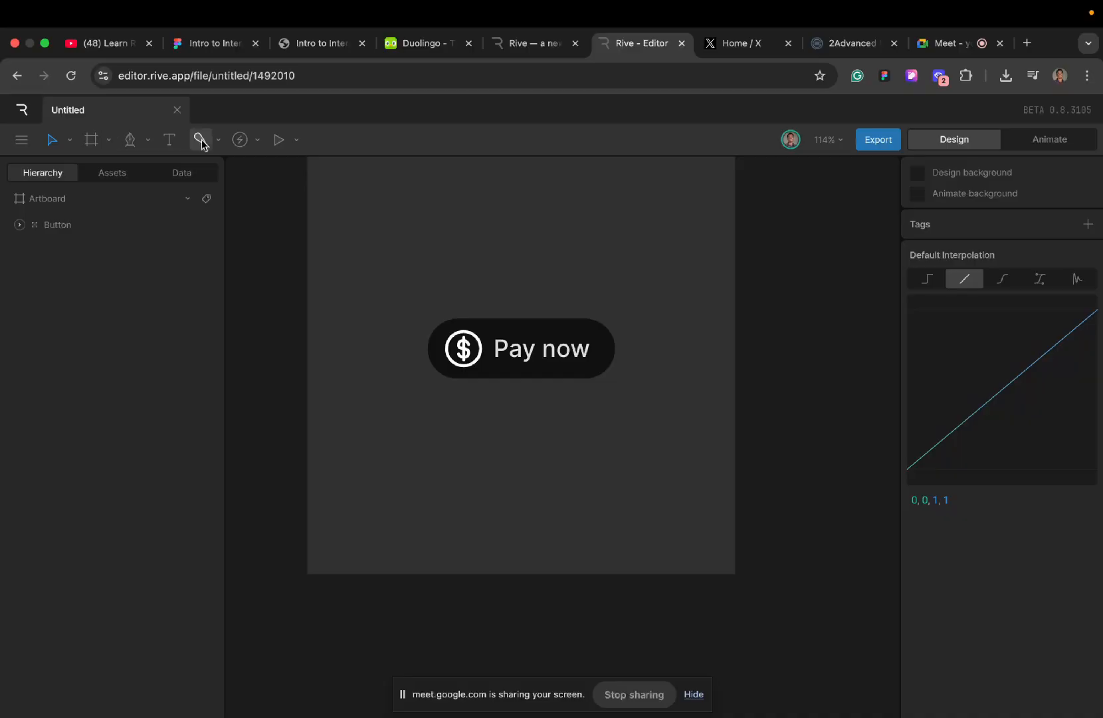
left_click(70, 141)
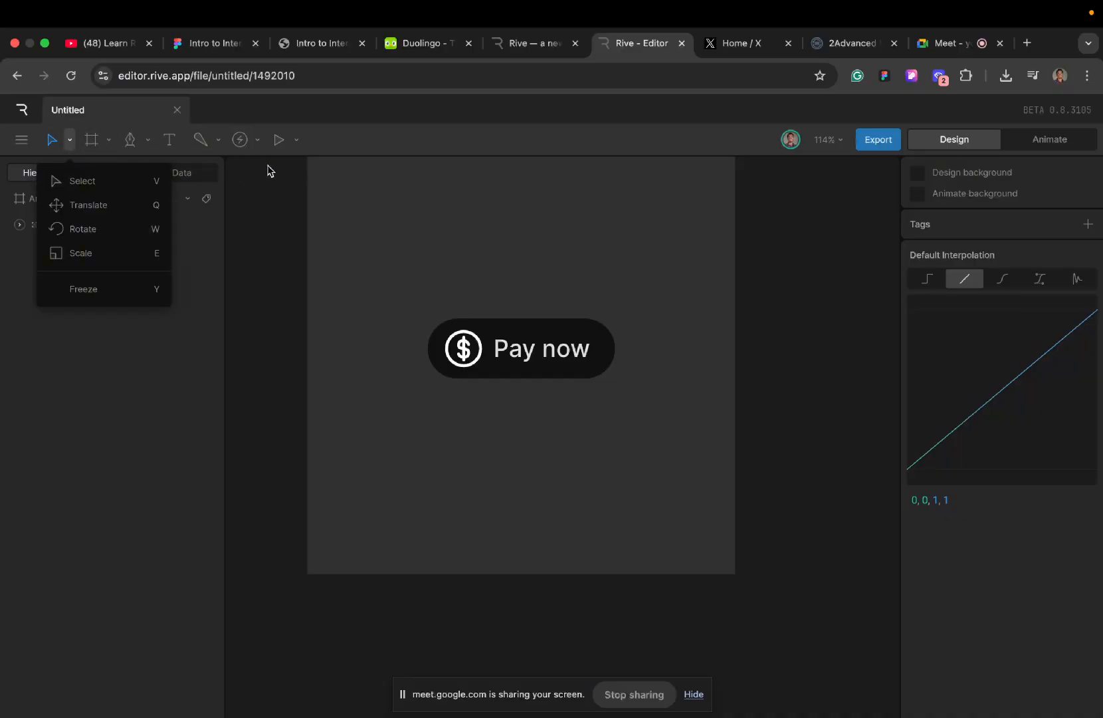
left_click(315, 158)
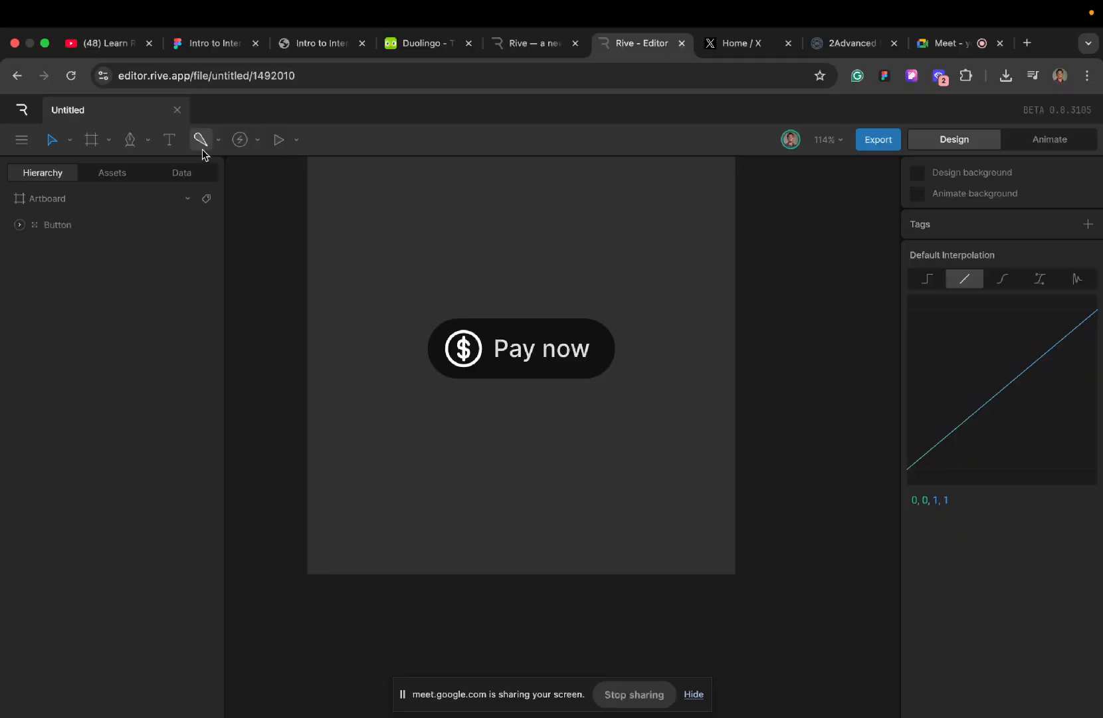
left_click(108, 141)
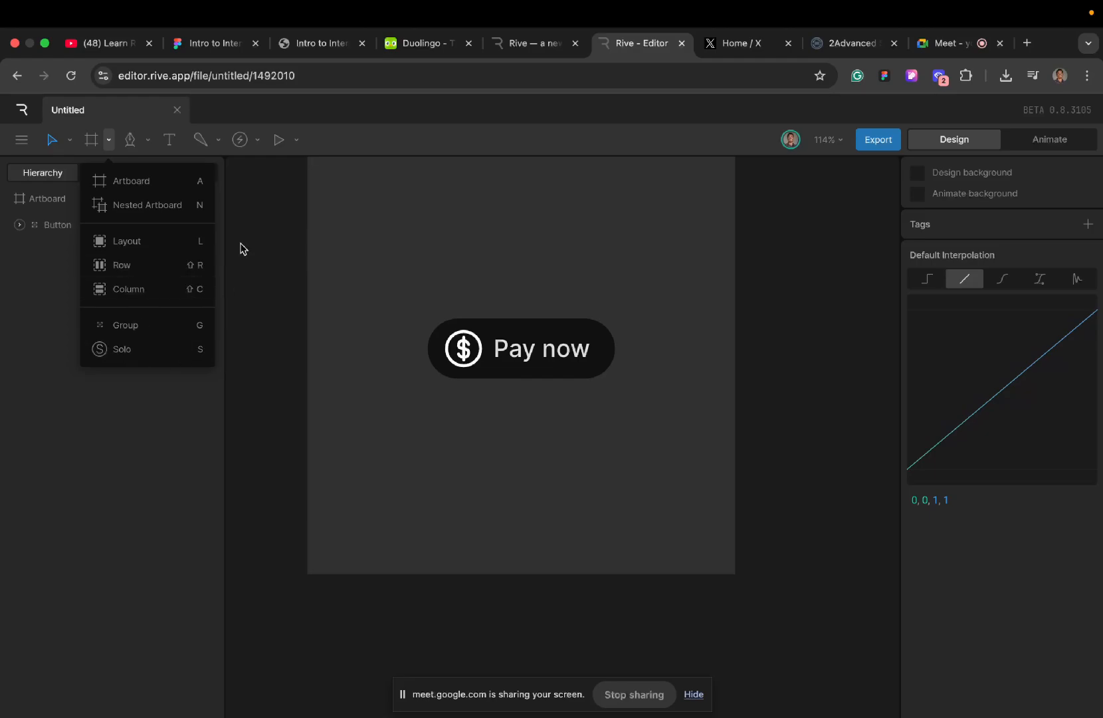
left_click(246, 217)
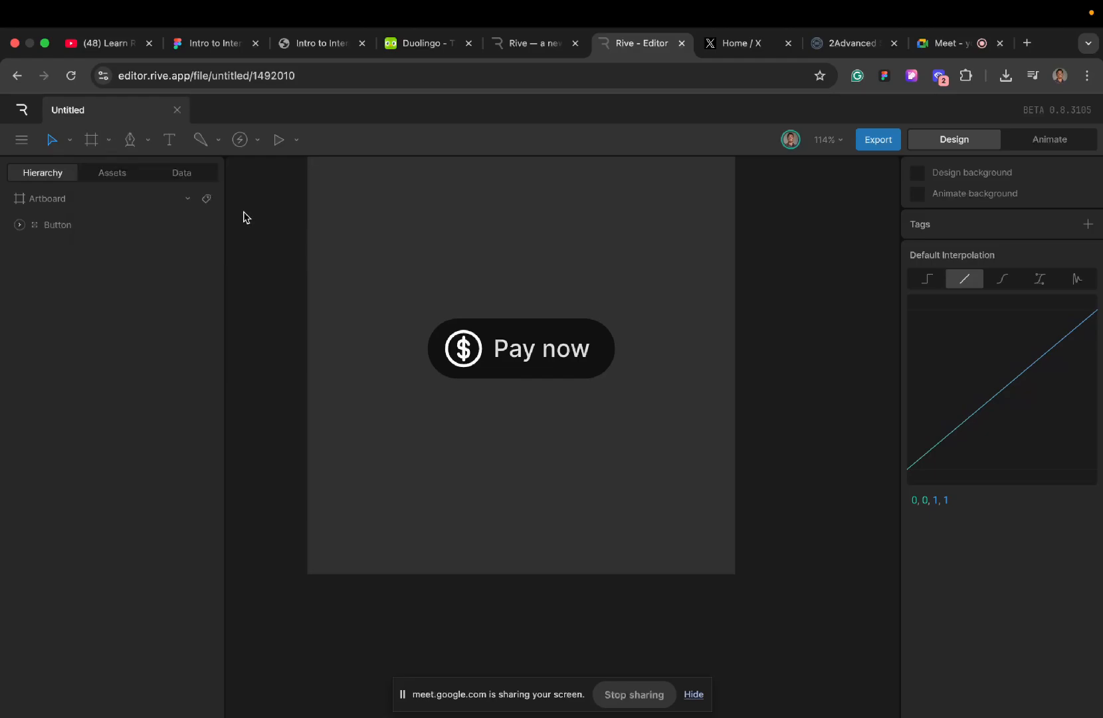
left_click(148, 140)
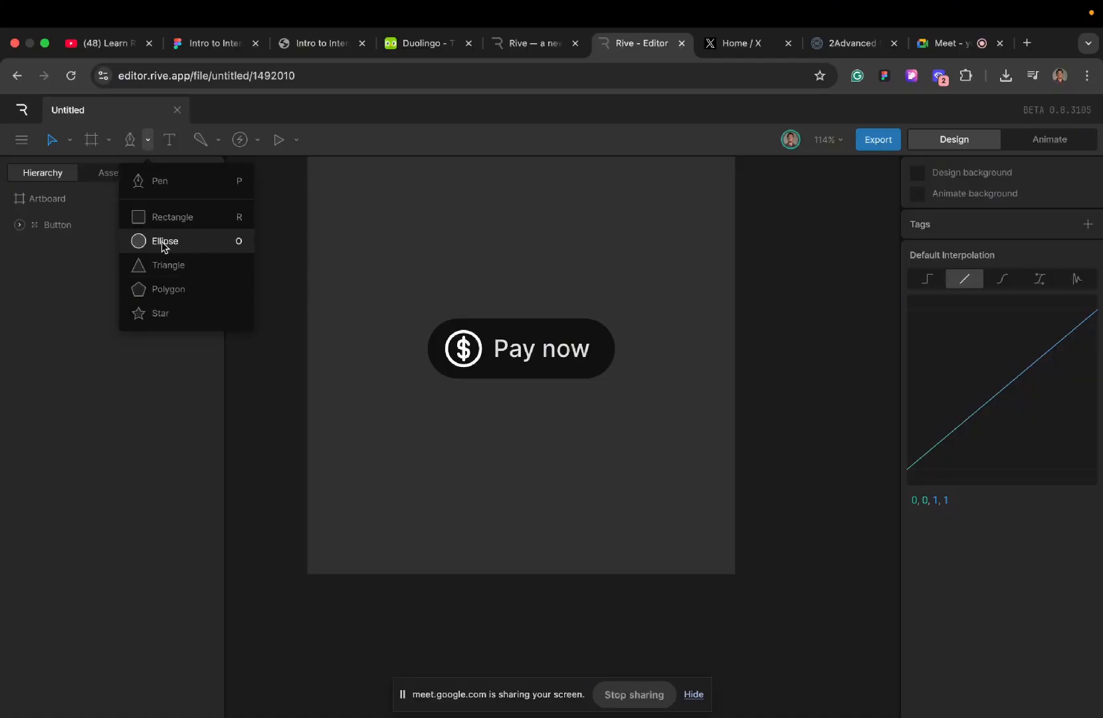
left_click(176, 147)
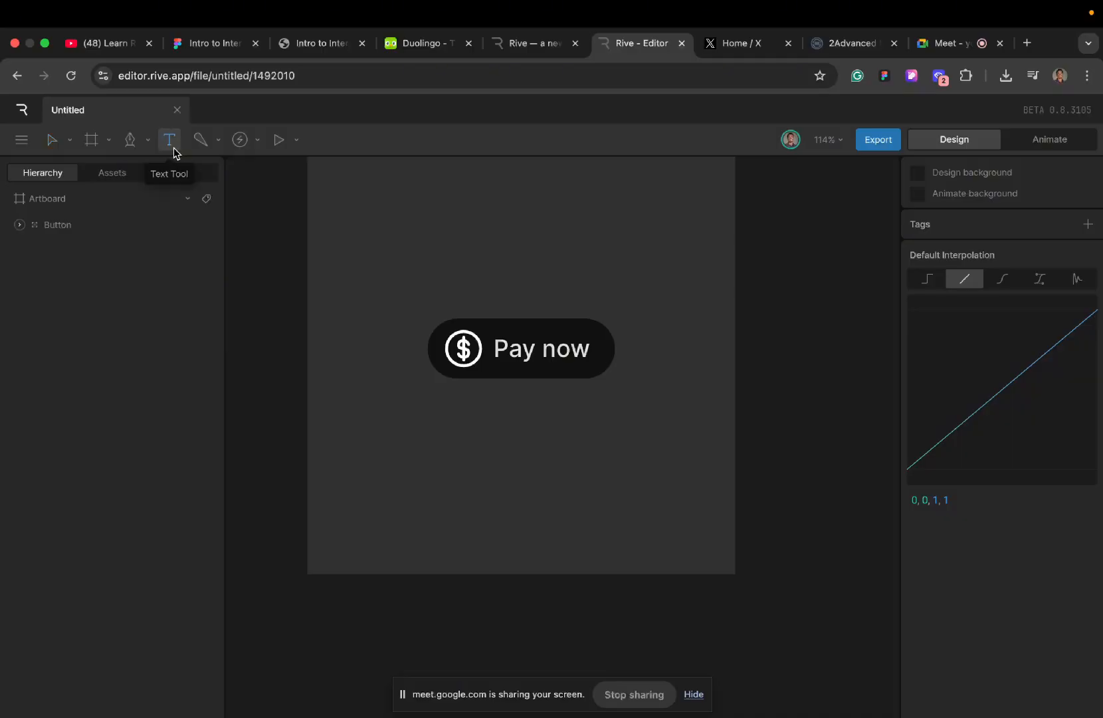
left_click(217, 142)
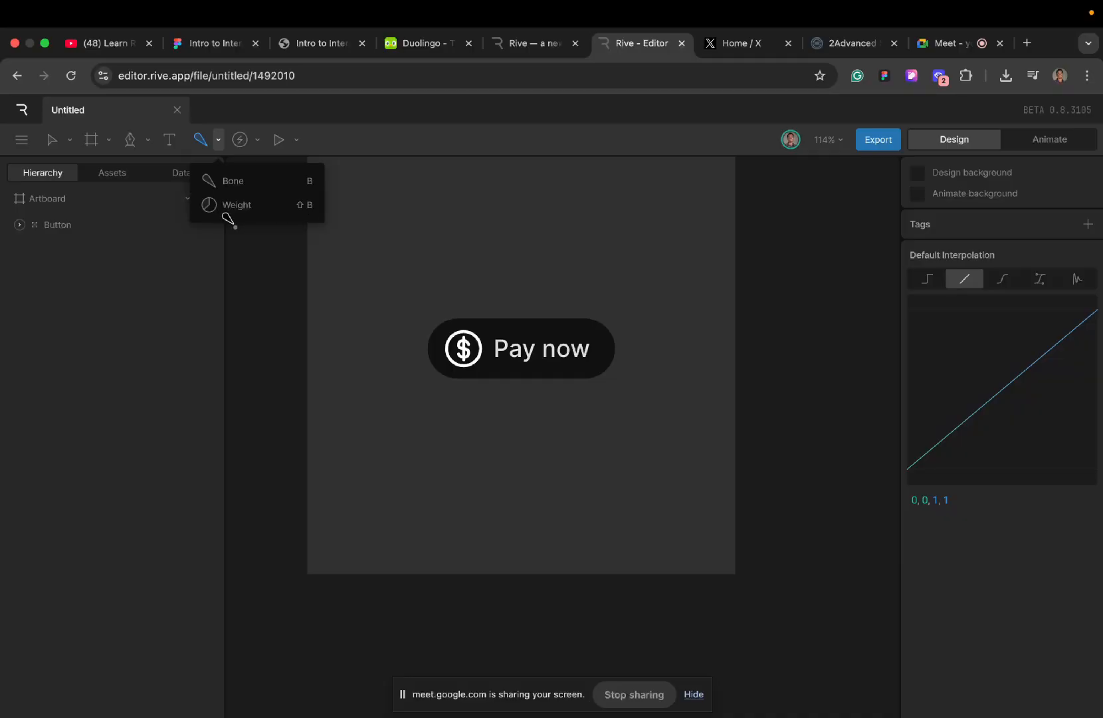
key("v")
left_click(375, 256)
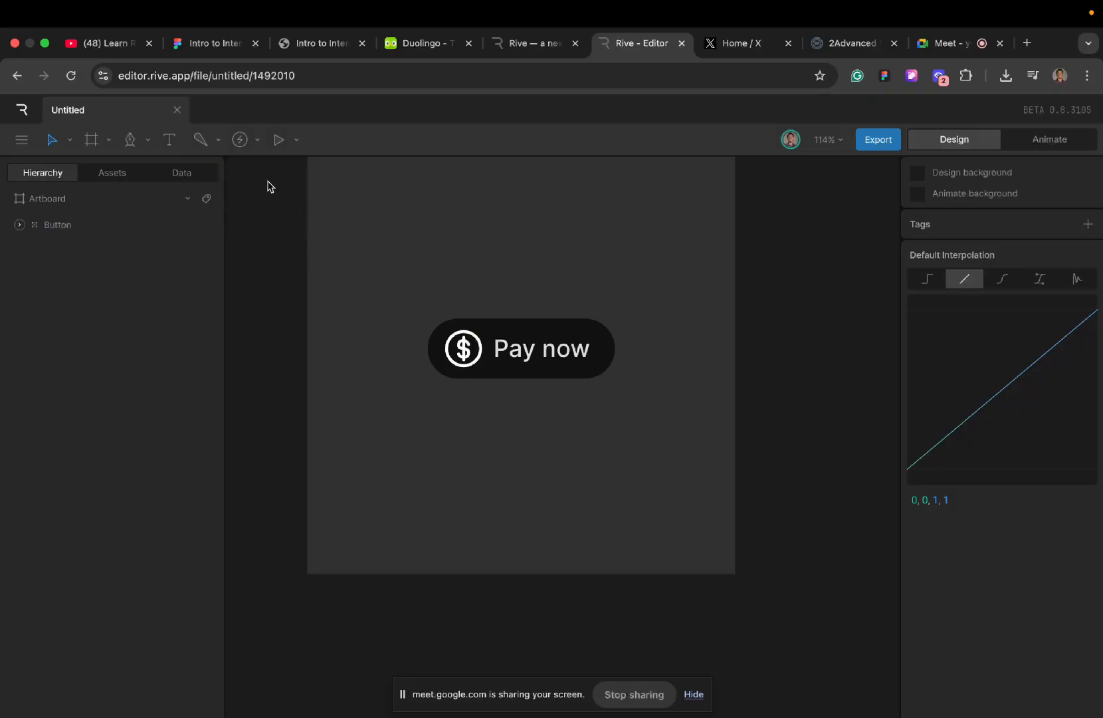
- Review the available Event, Joystick and Property Group tools, then close their list without choosing one
left_click(256, 143)
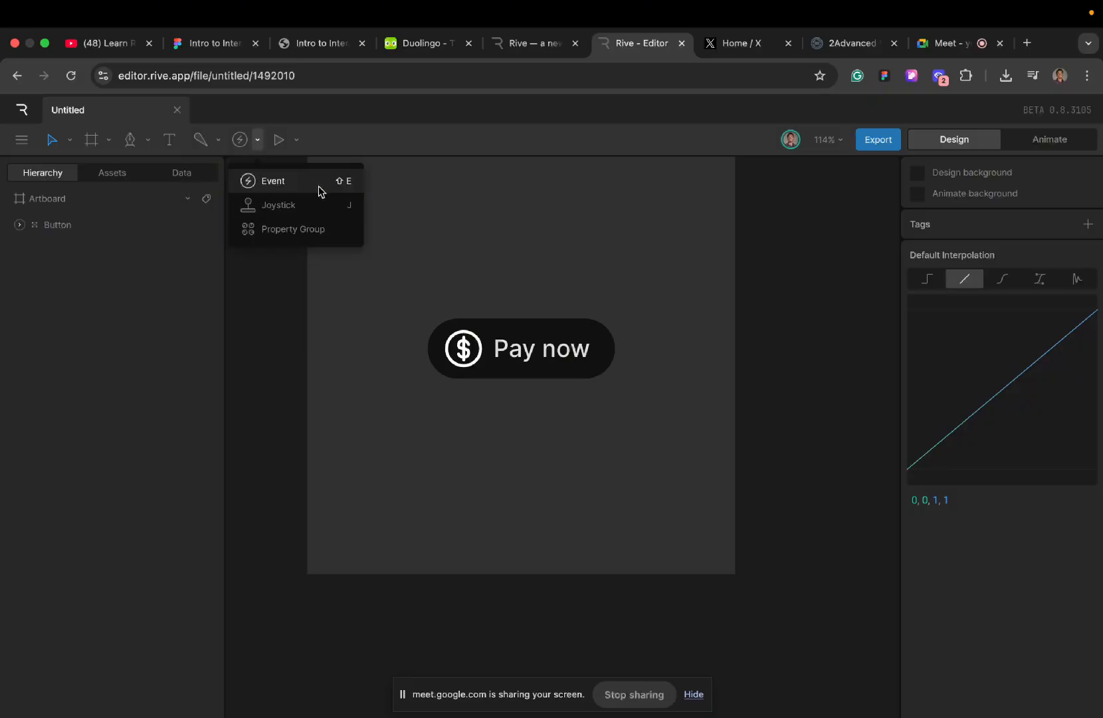
left_click(405, 216)
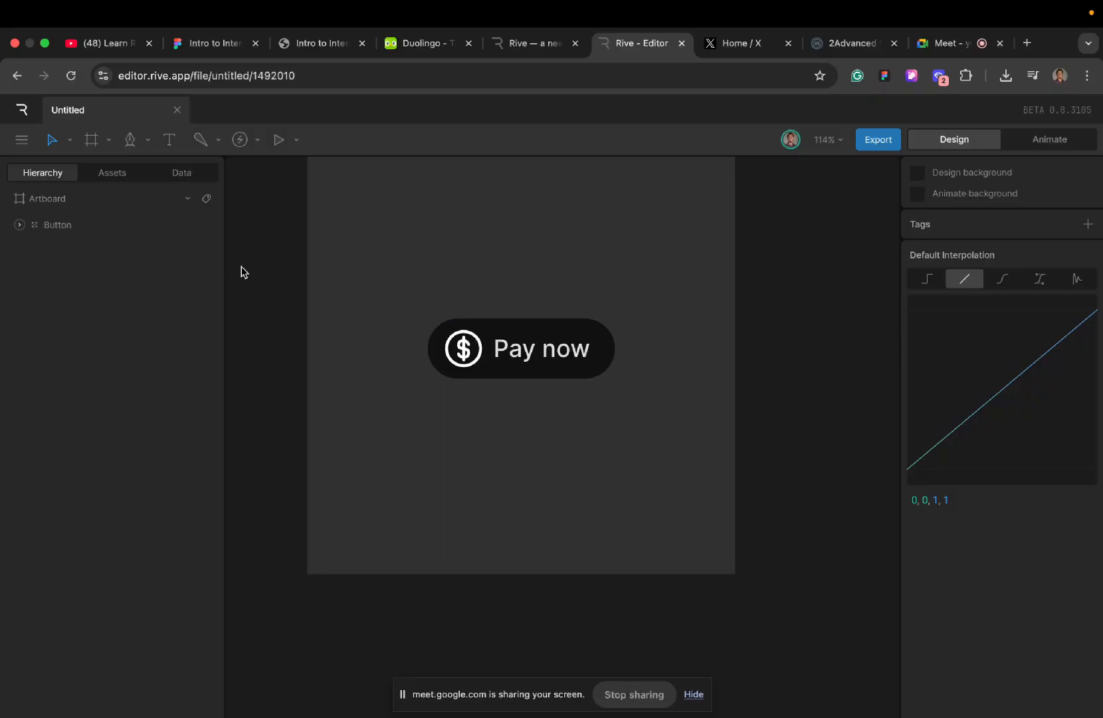
scroll(435, 254, "up", 2)
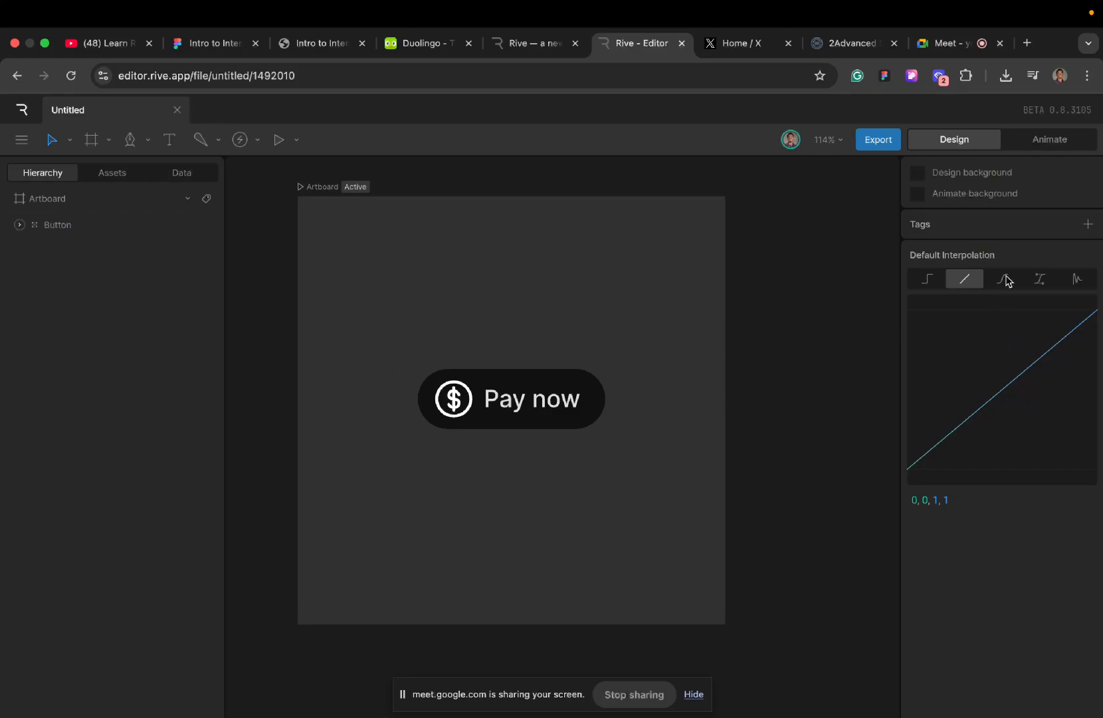
- Select the Button group, view the Idle timeline and State Machine 1 in Animate mode, and clear the selection
left_click(511, 407)
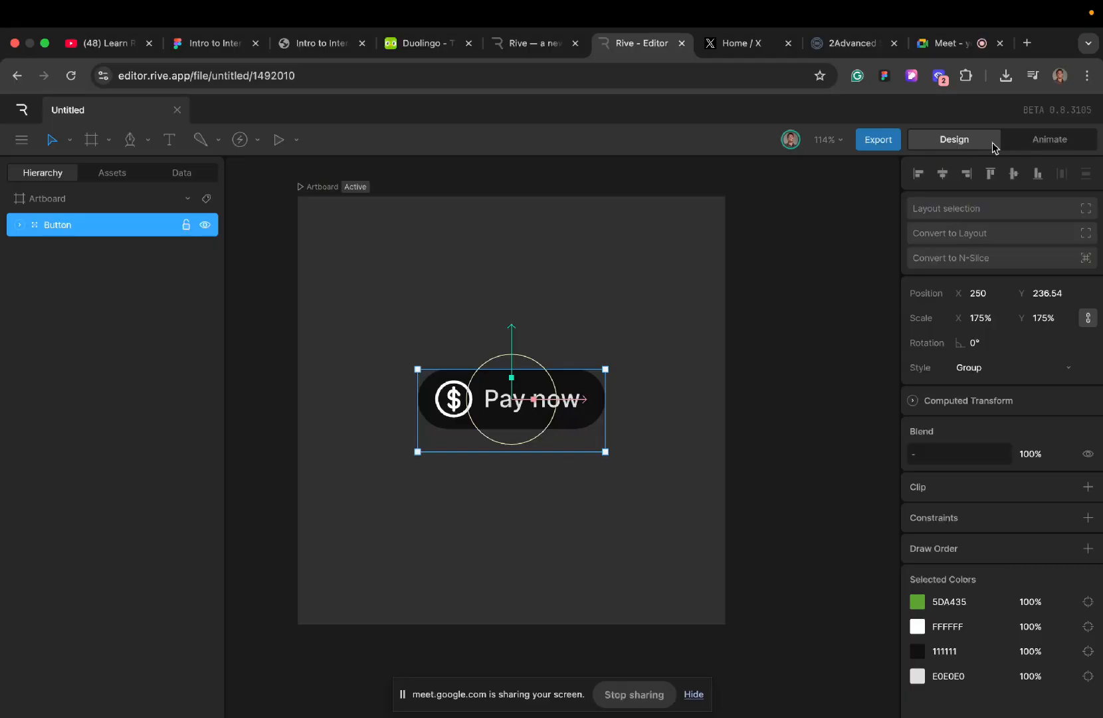
left_click(1053, 140)
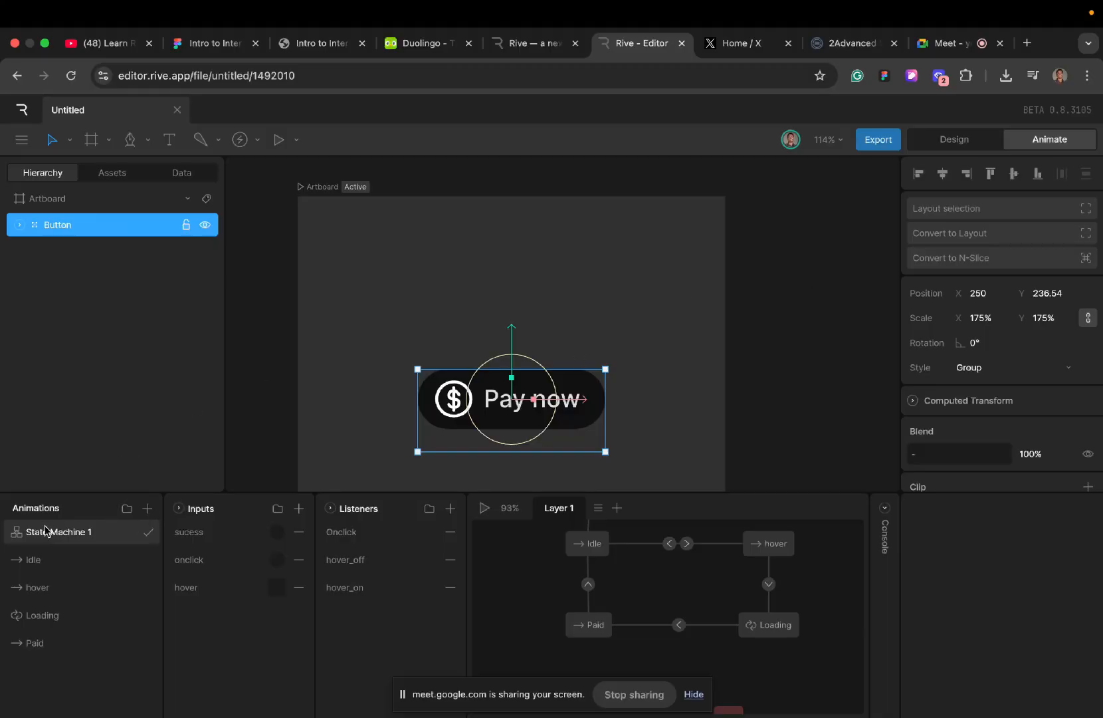
left_click(92, 568)
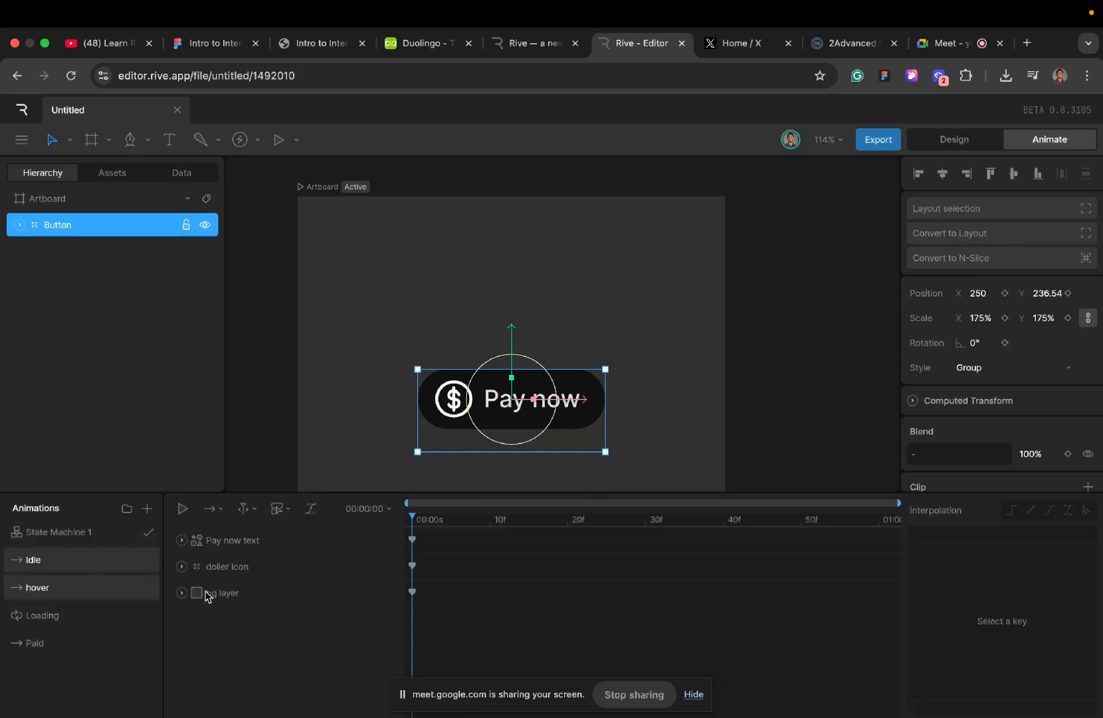
left_click(42, 543)
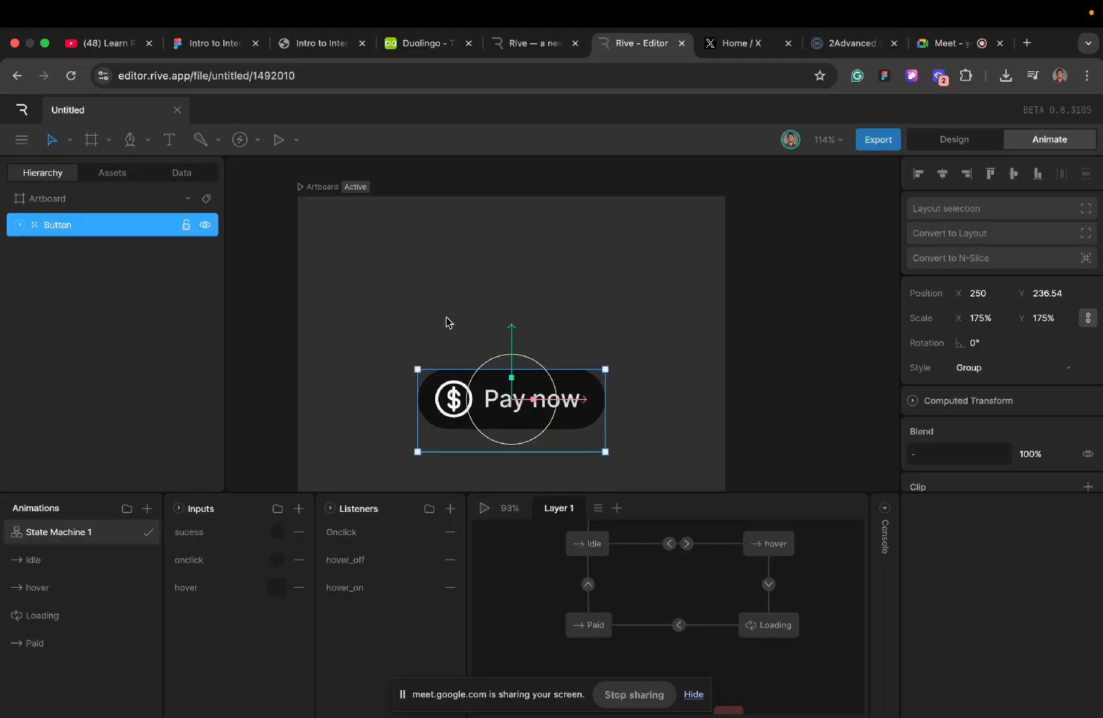
left_click(397, 312)
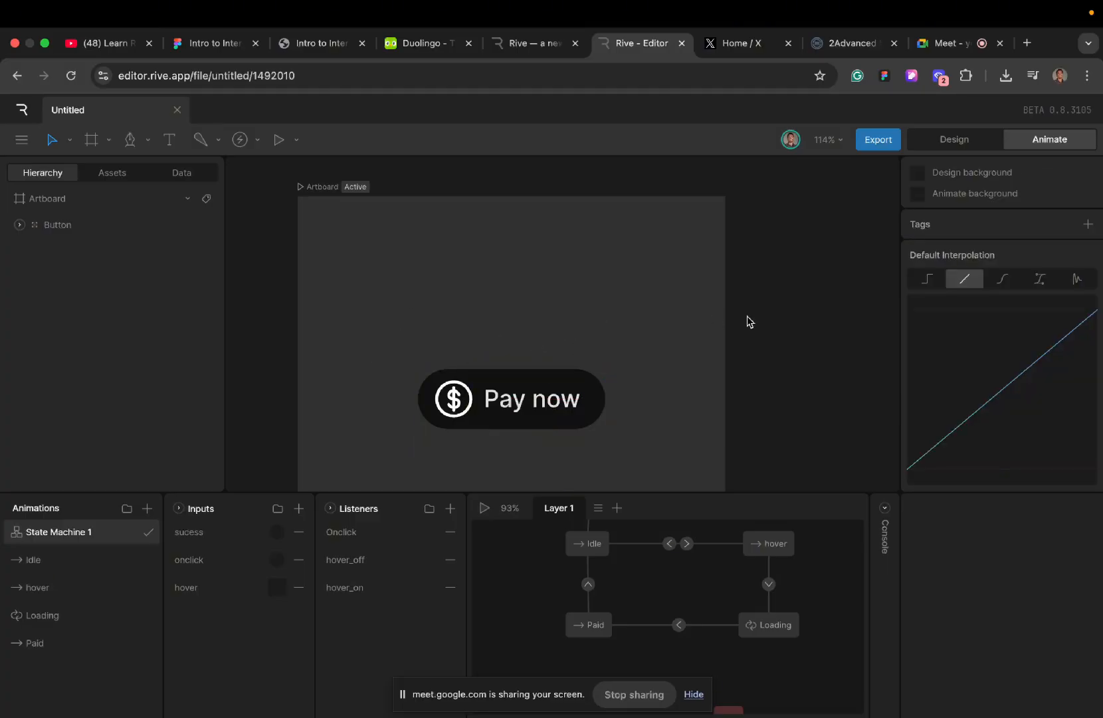
- Duplicate the Pay now artboard in Design mode and reselect the original artboard
left_click(295, 181)
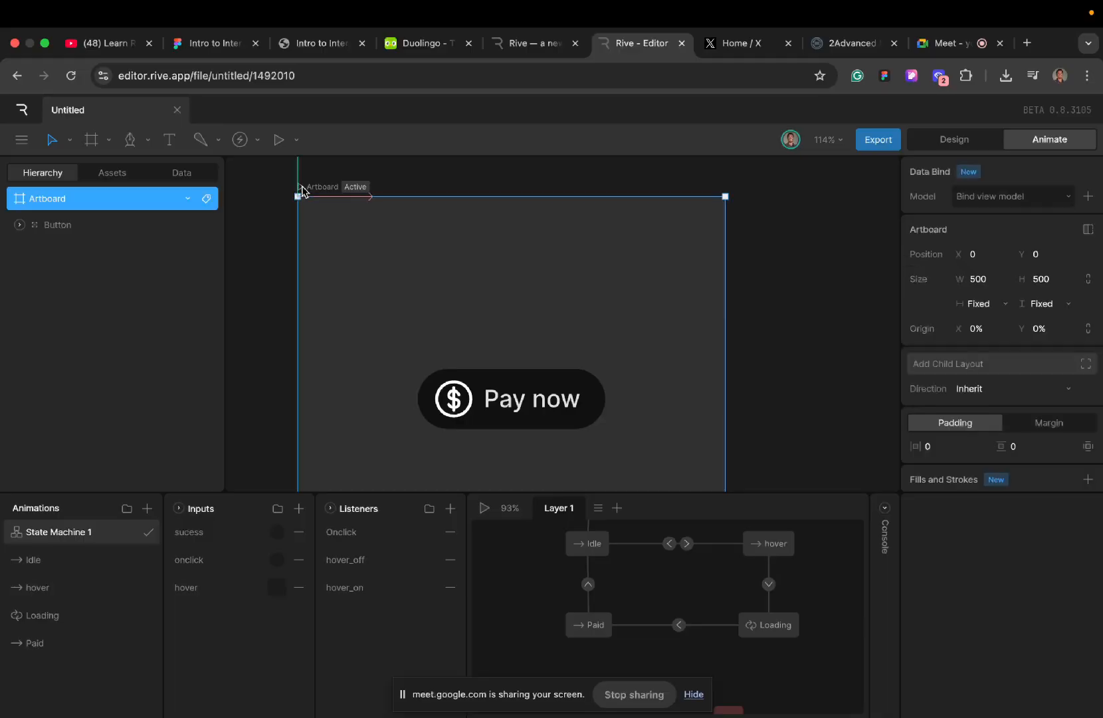
scroll(418, 249, "down", 3)
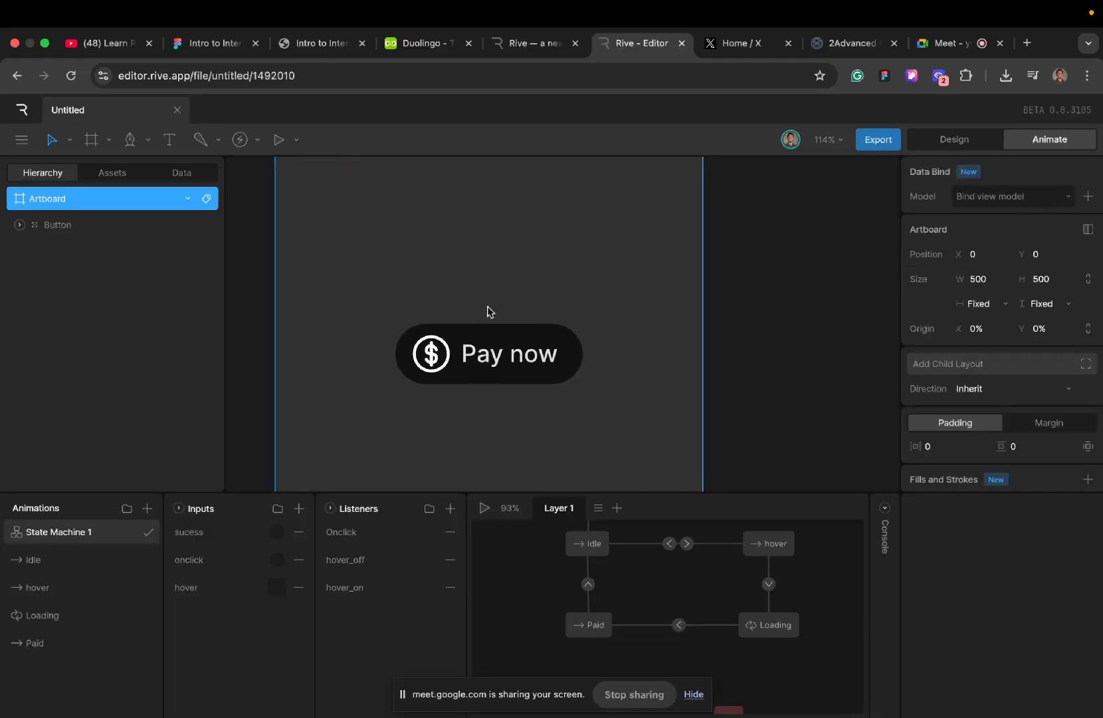
left_click(956, 139)
scroll(620, 274, "down", 3)
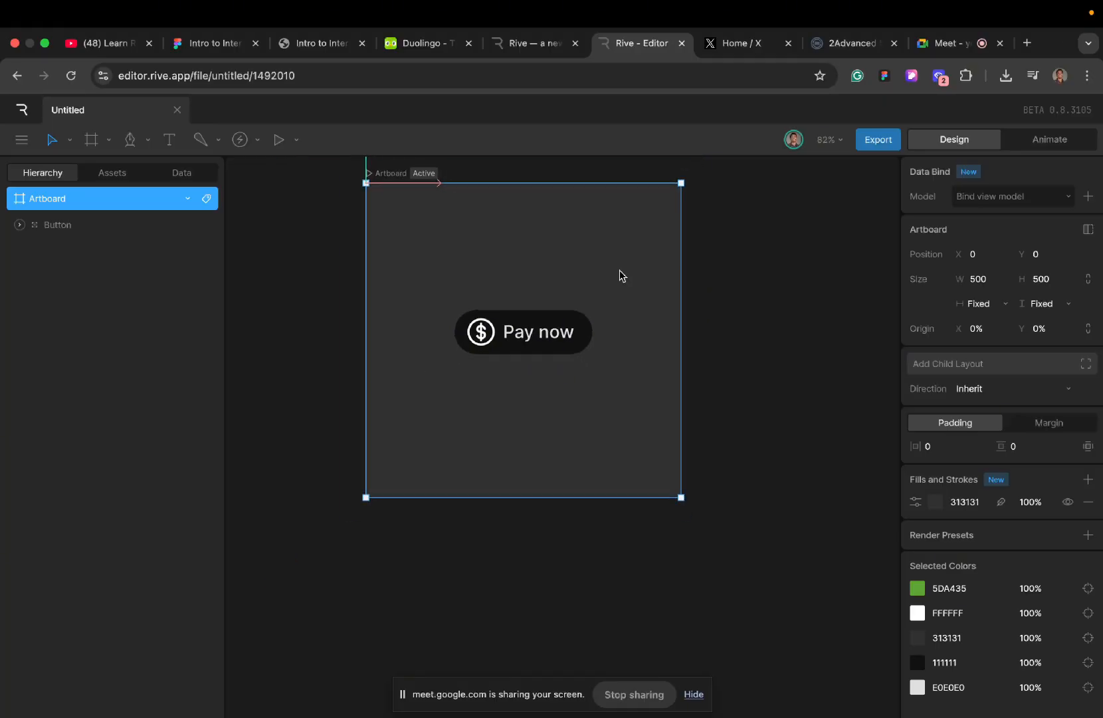
scroll(620, 274, "up", 2)
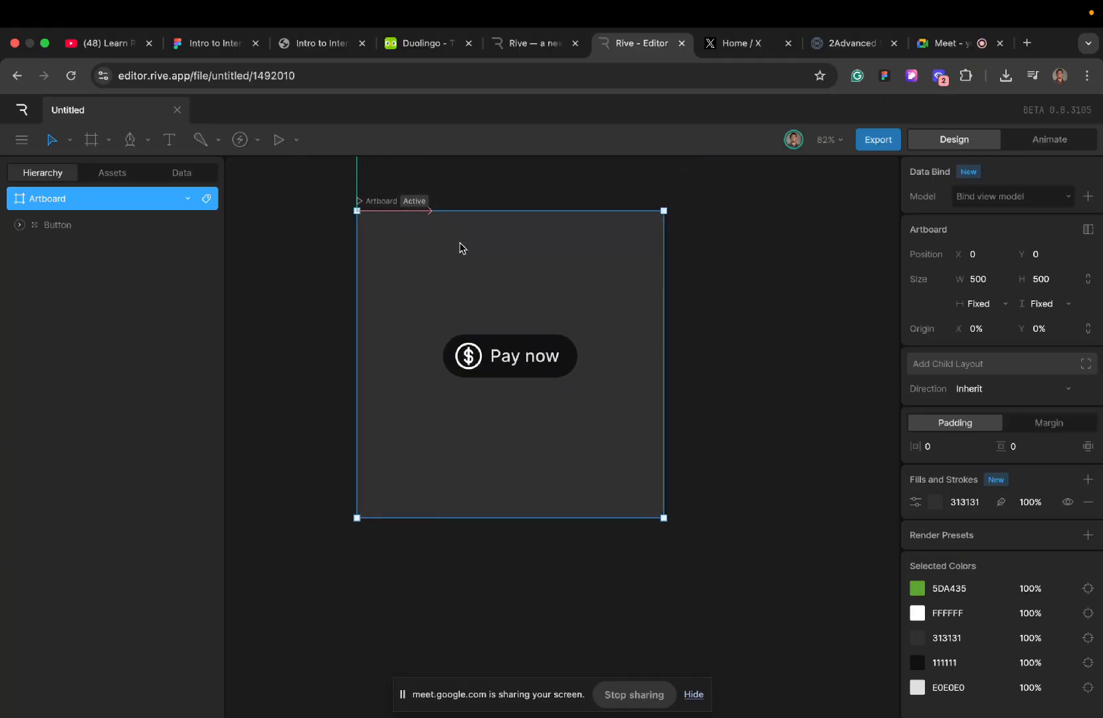
key("super+d")
scroll(459, 247, "down", 5)
scroll(458, 247, "left", 5)
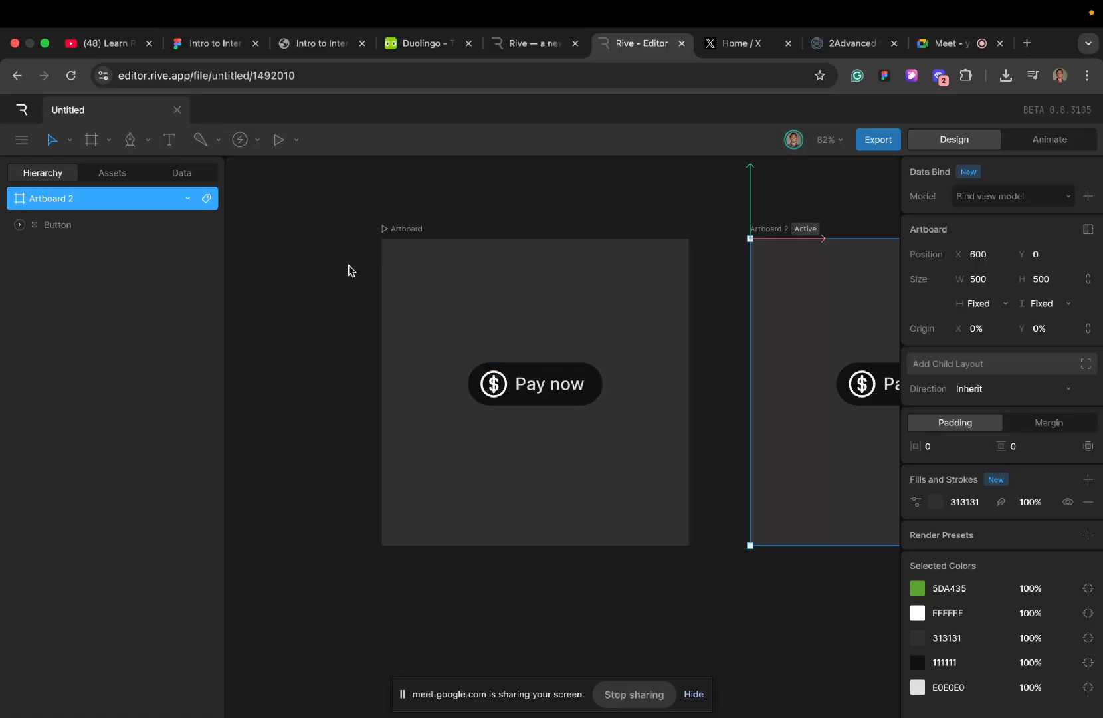
left_click(401, 231)
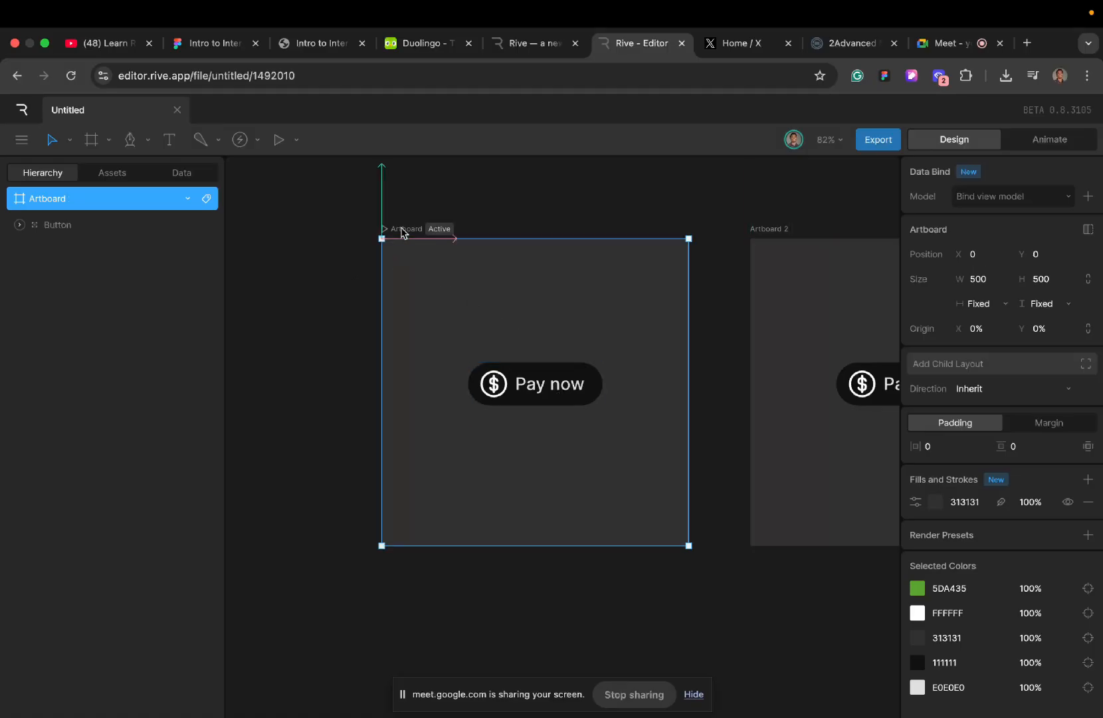
- Look at the Figma file and the Meet call, return to the Rive editor and close the floating meeting window
left_click(203, 44)
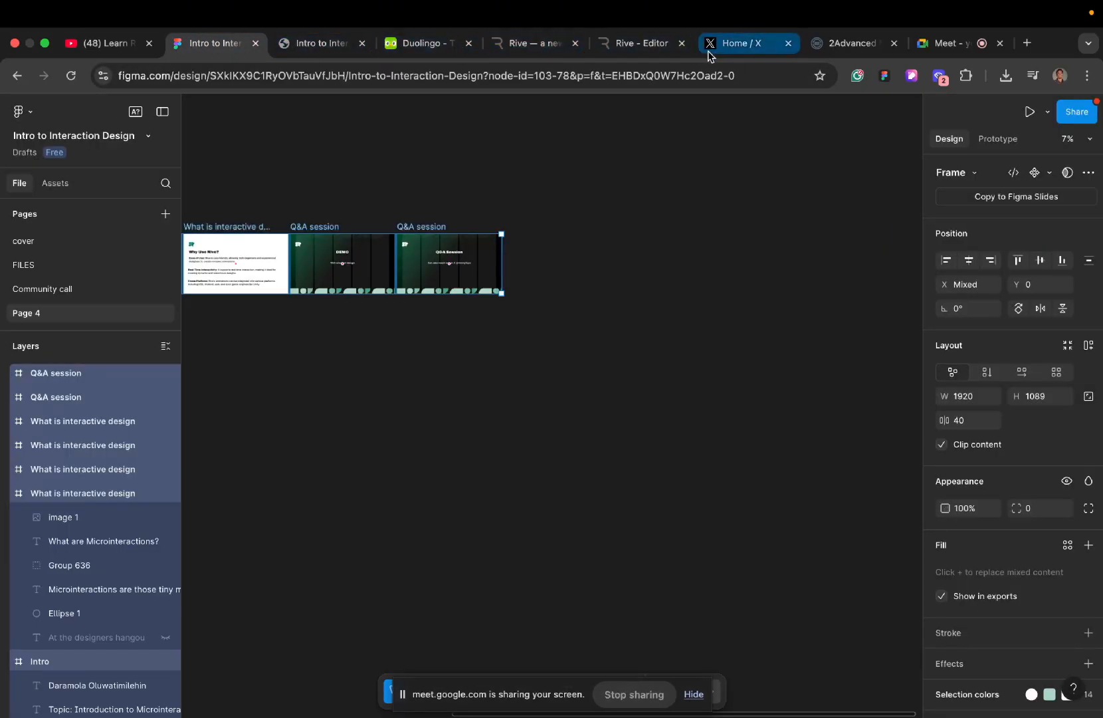
left_click(940, 43)
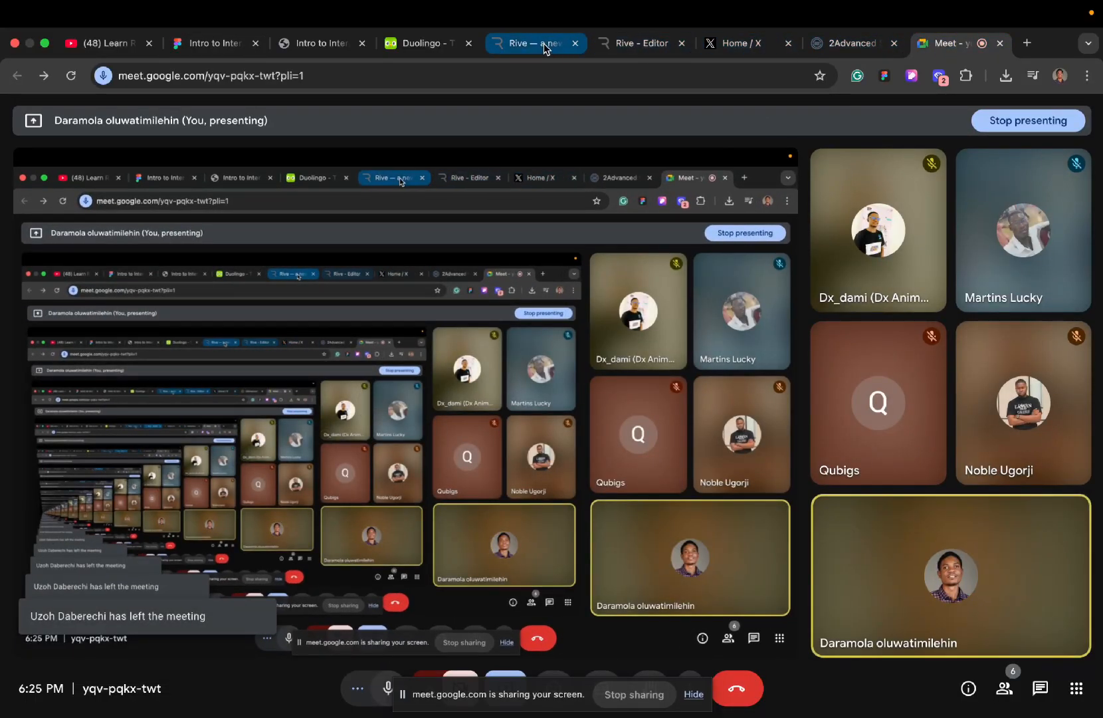
left_click(631, 44)
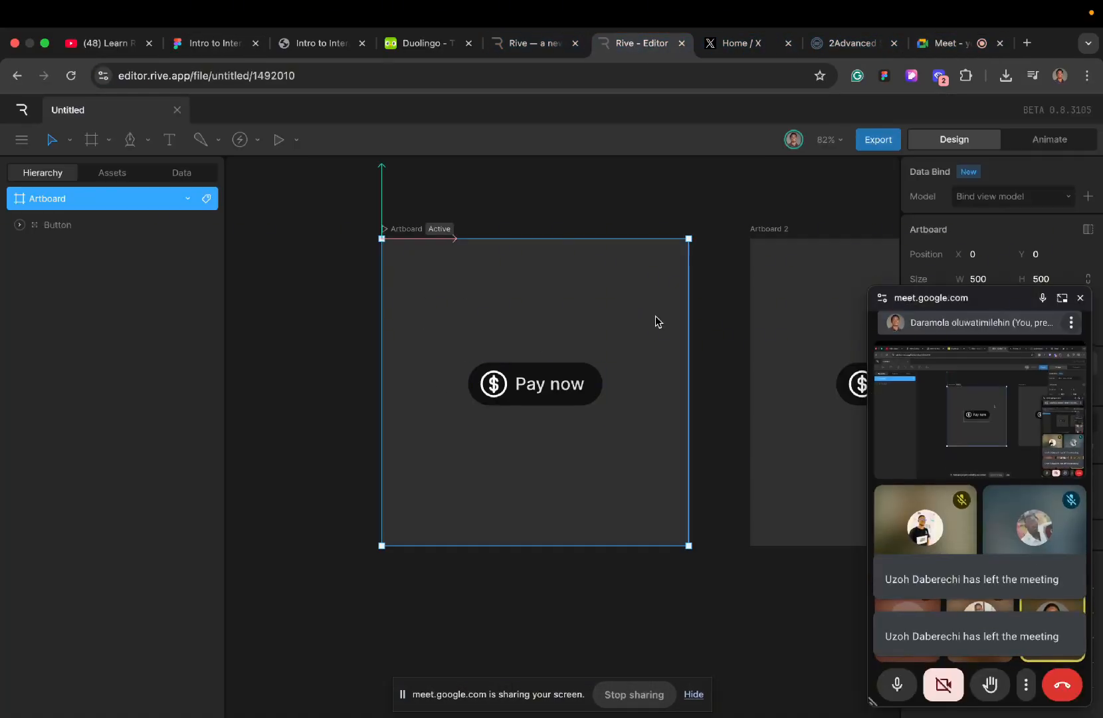
left_click(1080, 298)
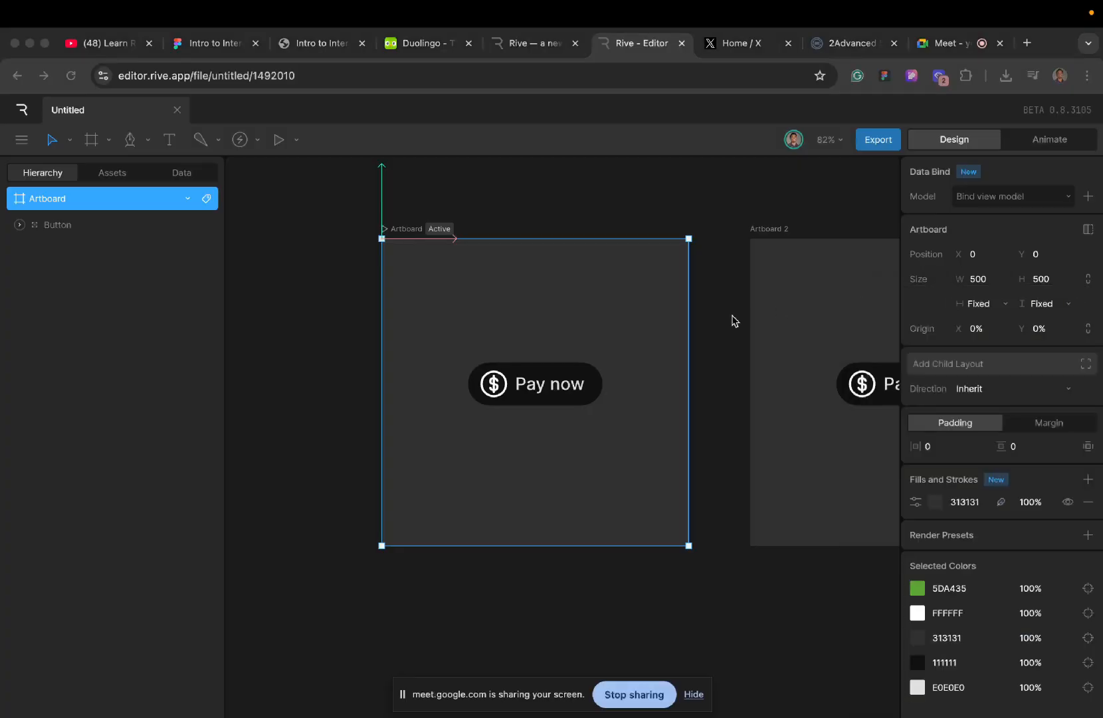
- Inspect the pasted images among the file's assets, return to the layer hierarchy and look over both artboards
scroll(657, 320, "right", 5)
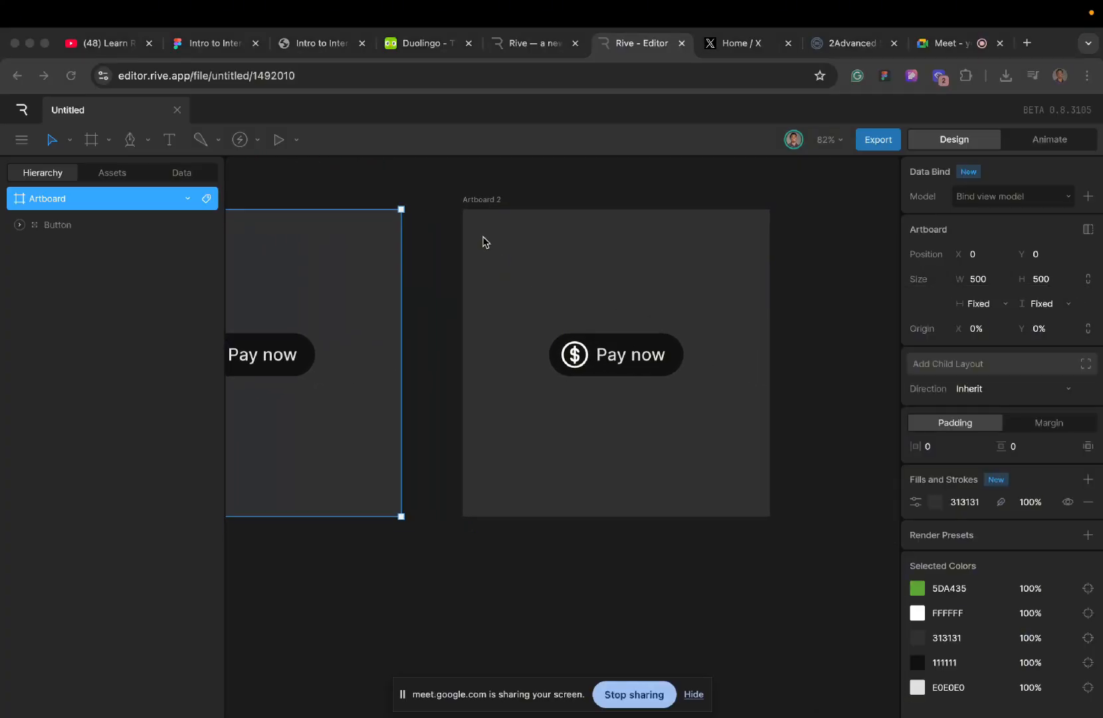
left_click(484, 205)
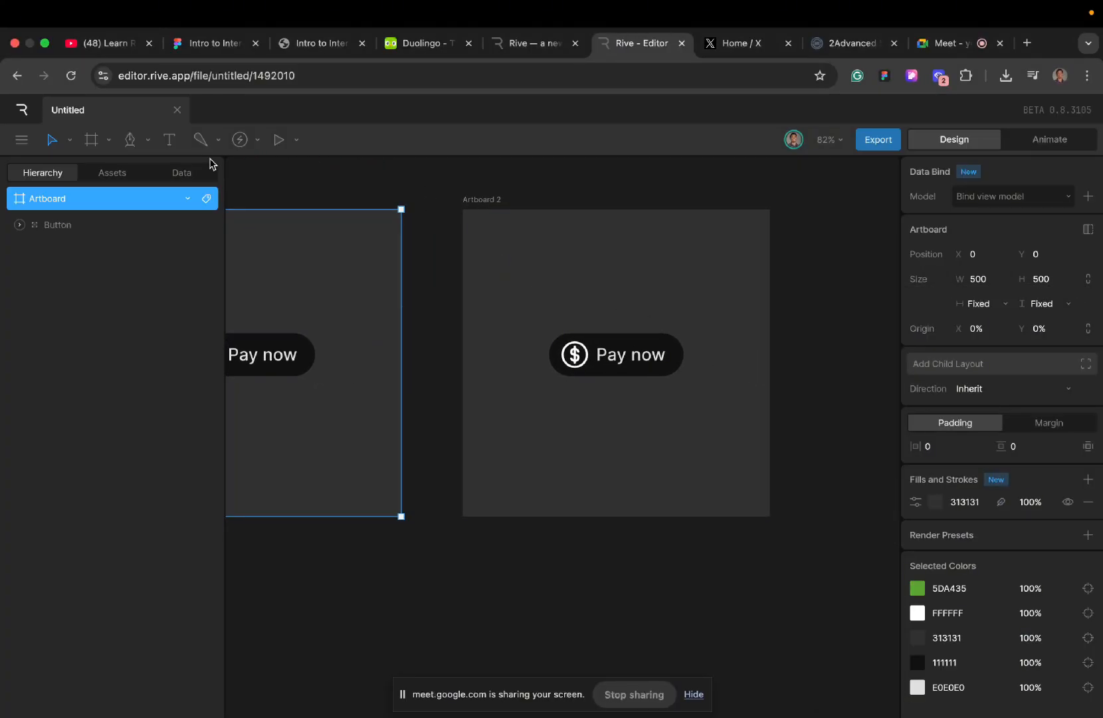
left_click(104, 172)
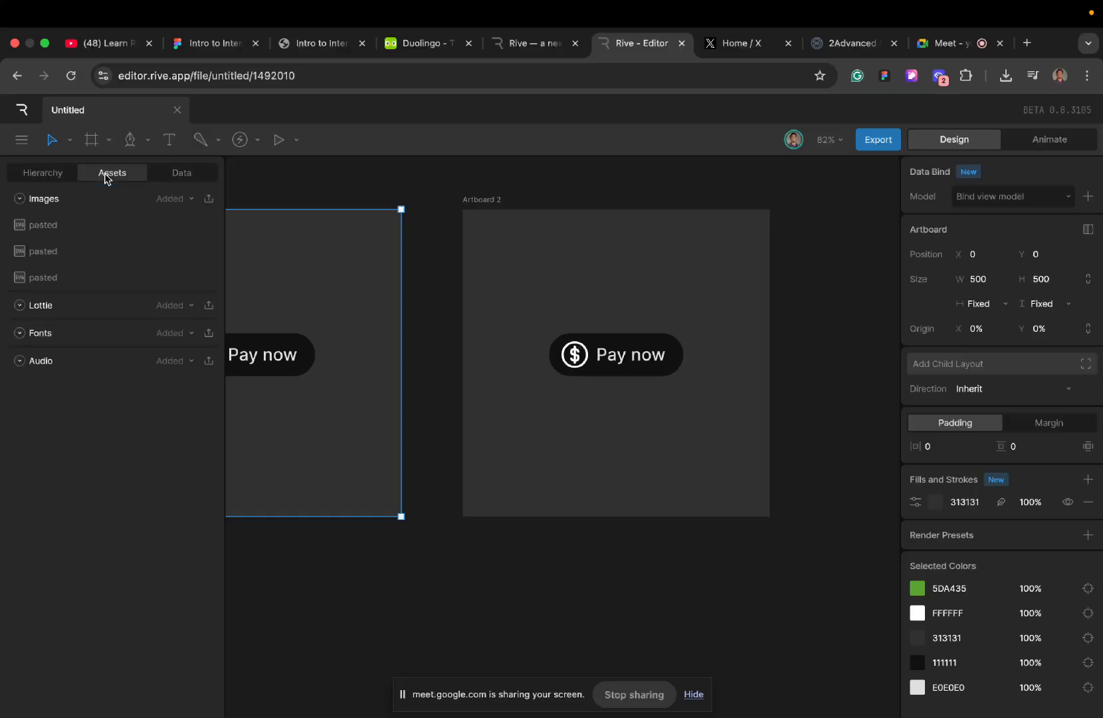
left_click(84, 279)
left_click(96, 252)
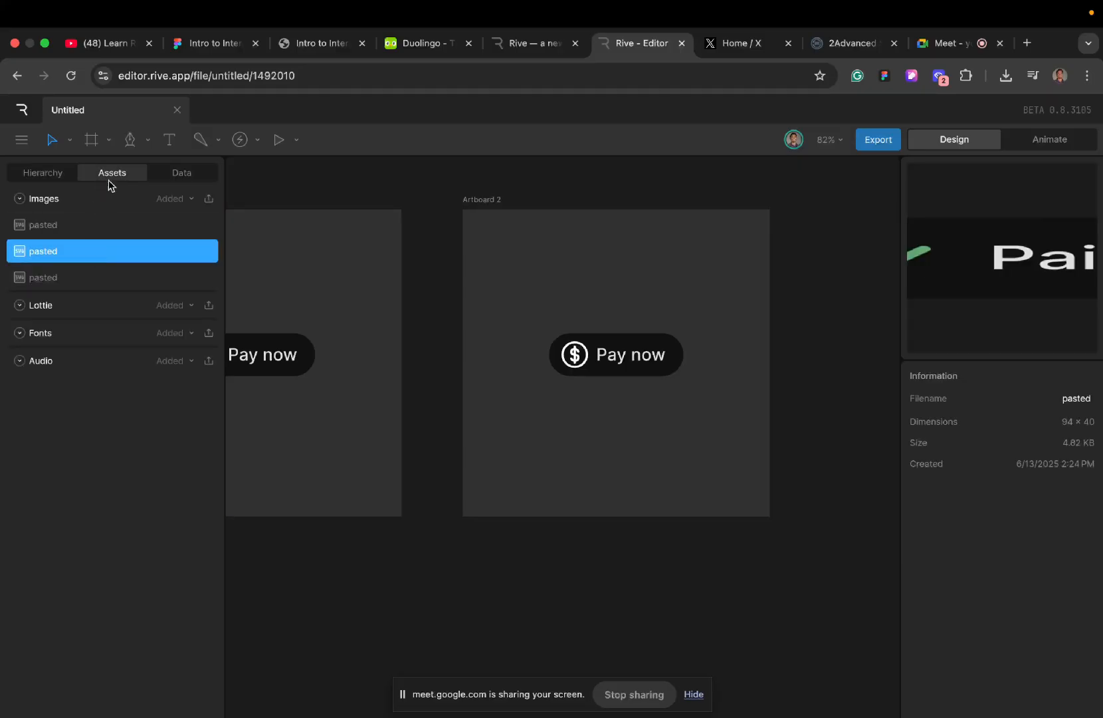
left_click(42, 174)
scroll(441, 354, "left", 5)
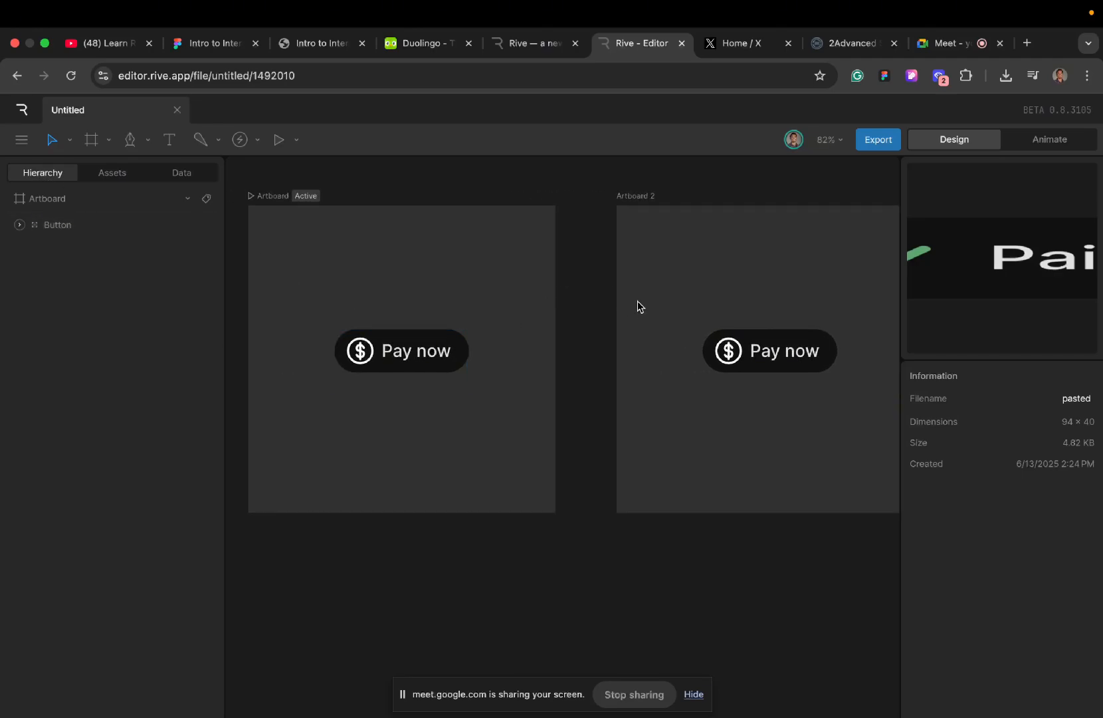
scroll(638, 305, "right", 3)
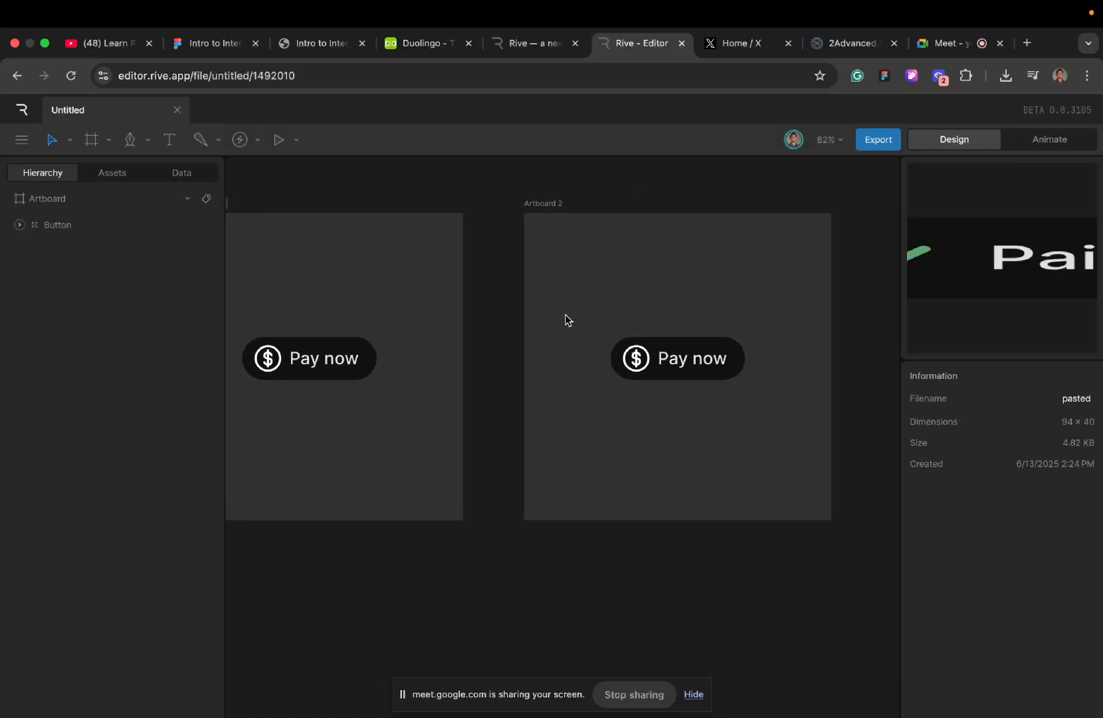
- Switch to the Figma file and copy the green logo group on the Why Should We Care as Designers slide as SVG
left_click(214, 45)
scroll(325, 381, "up", 3)
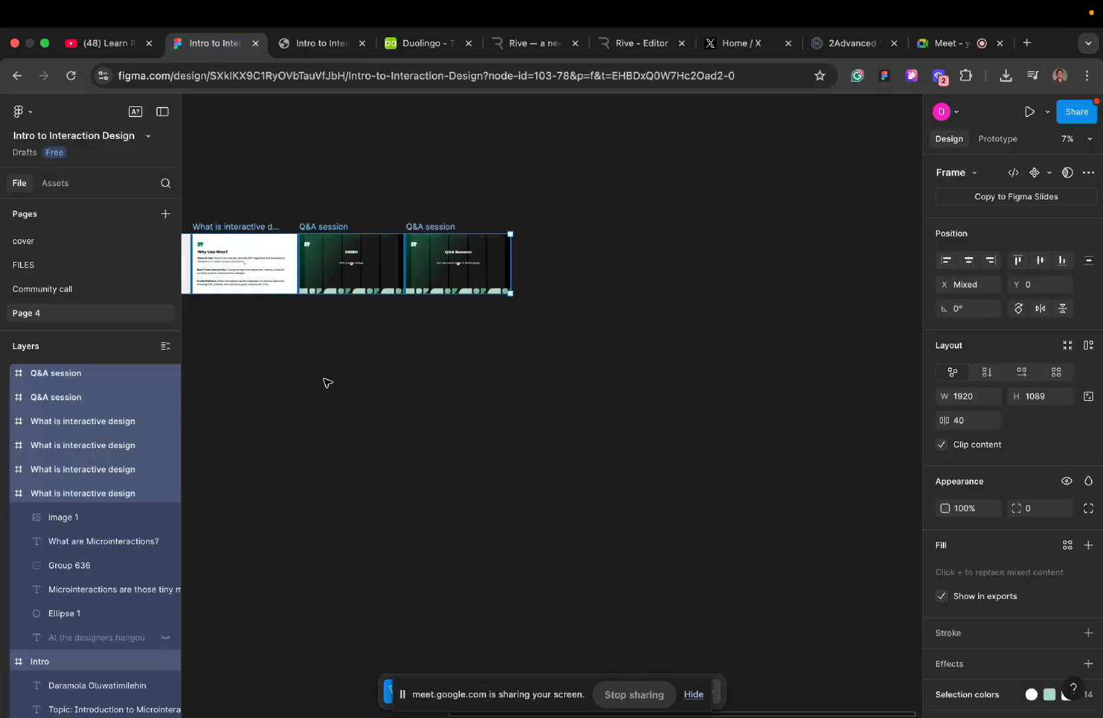
left_click(365, 362)
scroll(304, 266, "up", 5)
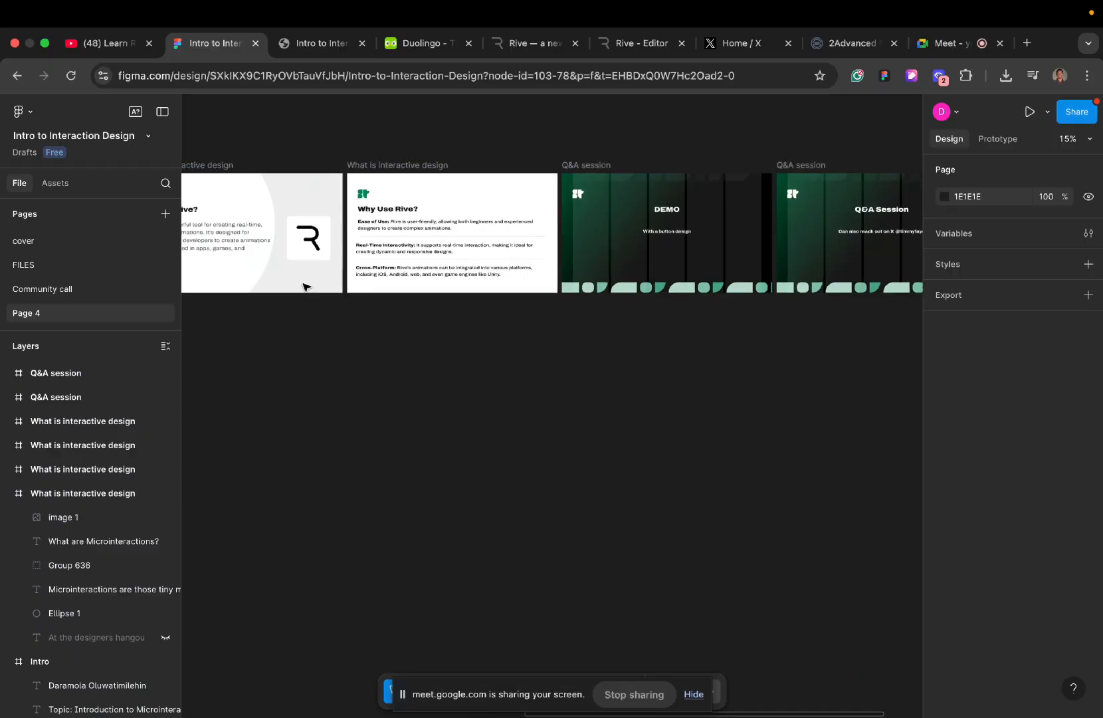
scroll(304, 364, "left", 10)
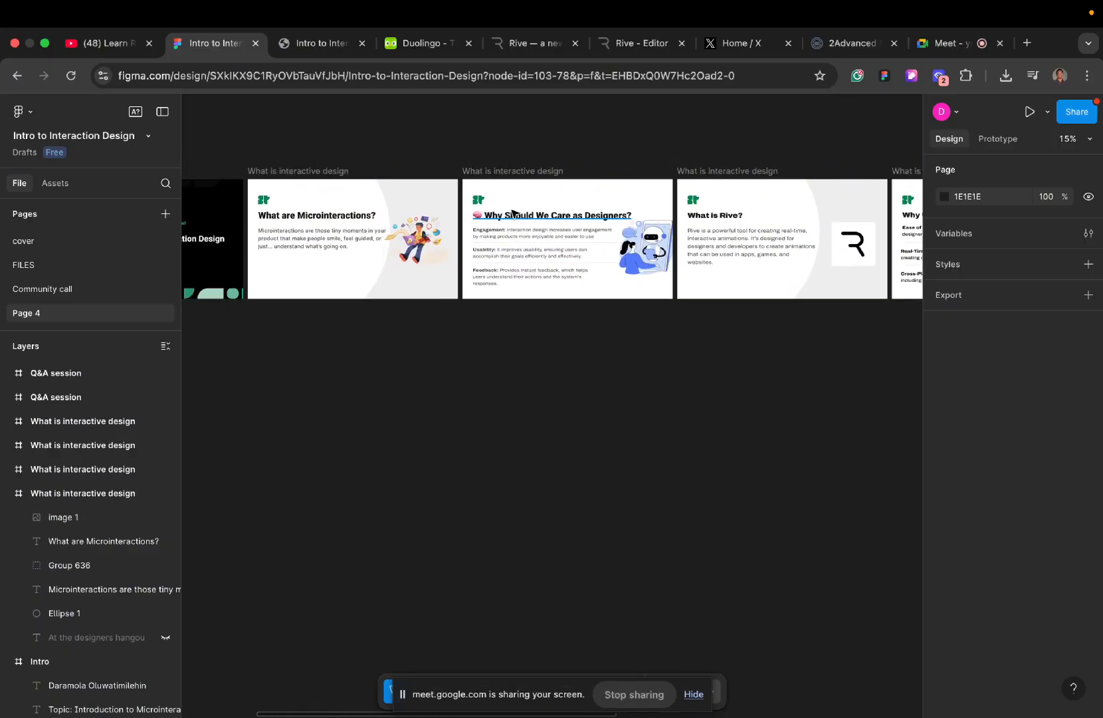
scroll(513, 213, "up", 6)
scroll(541, 170, "down", 2)
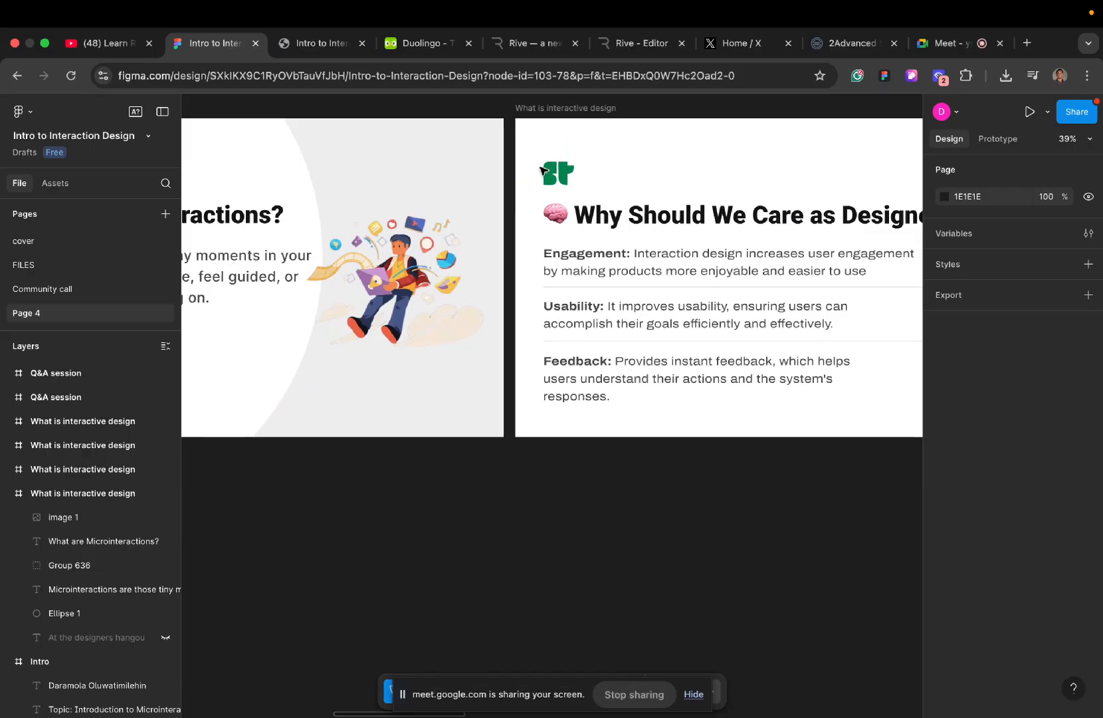
left_click(541, 170)
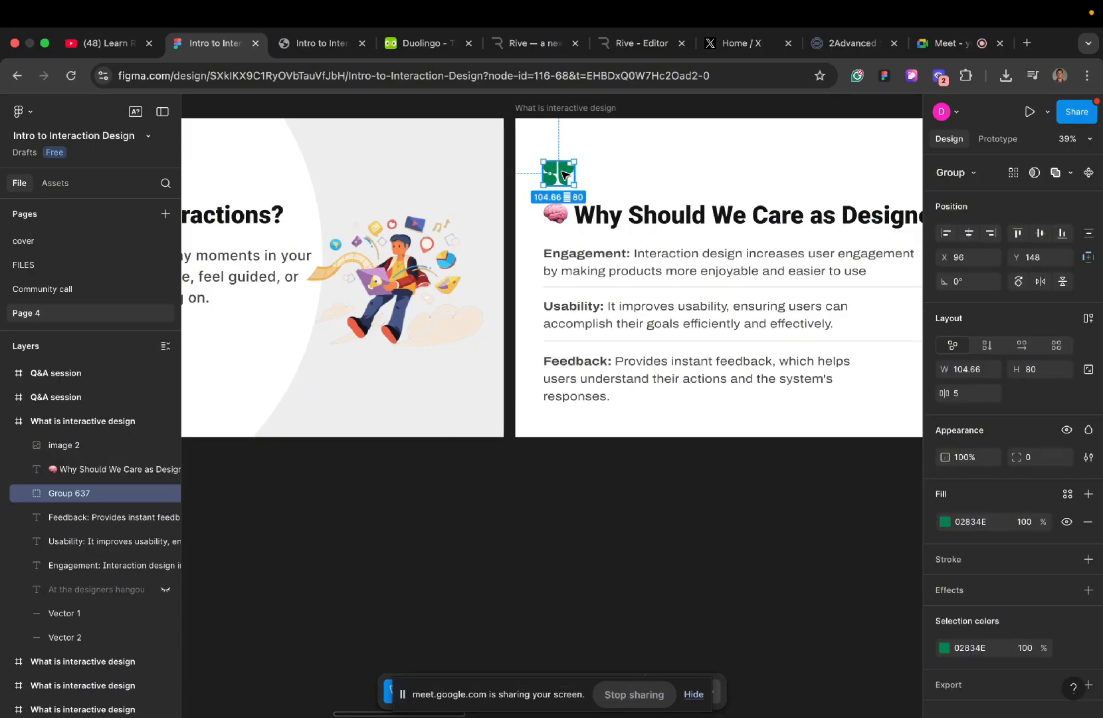
right_click(564, 175)
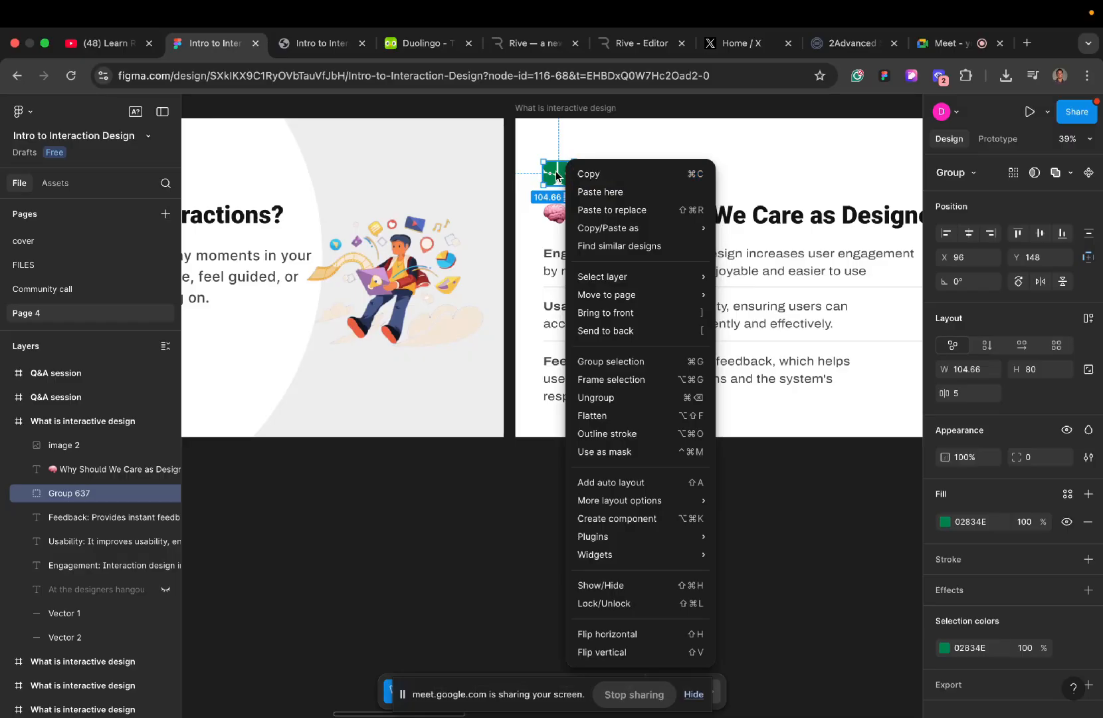
mouse_move(609, 235)
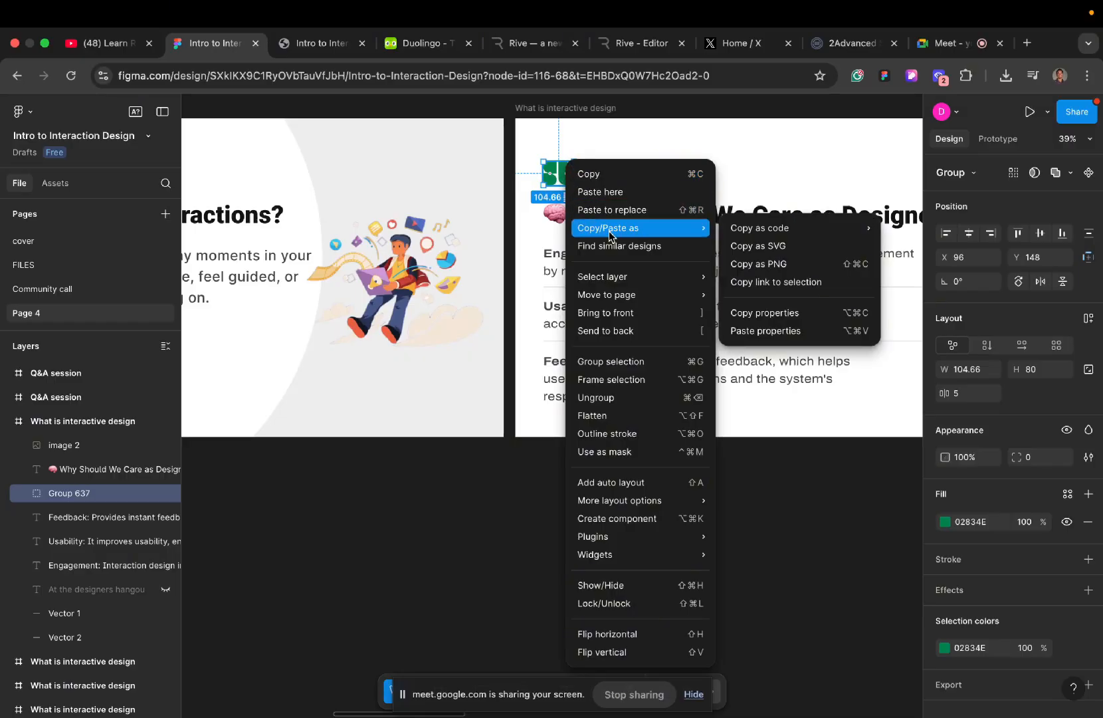
left_click(766, 251)
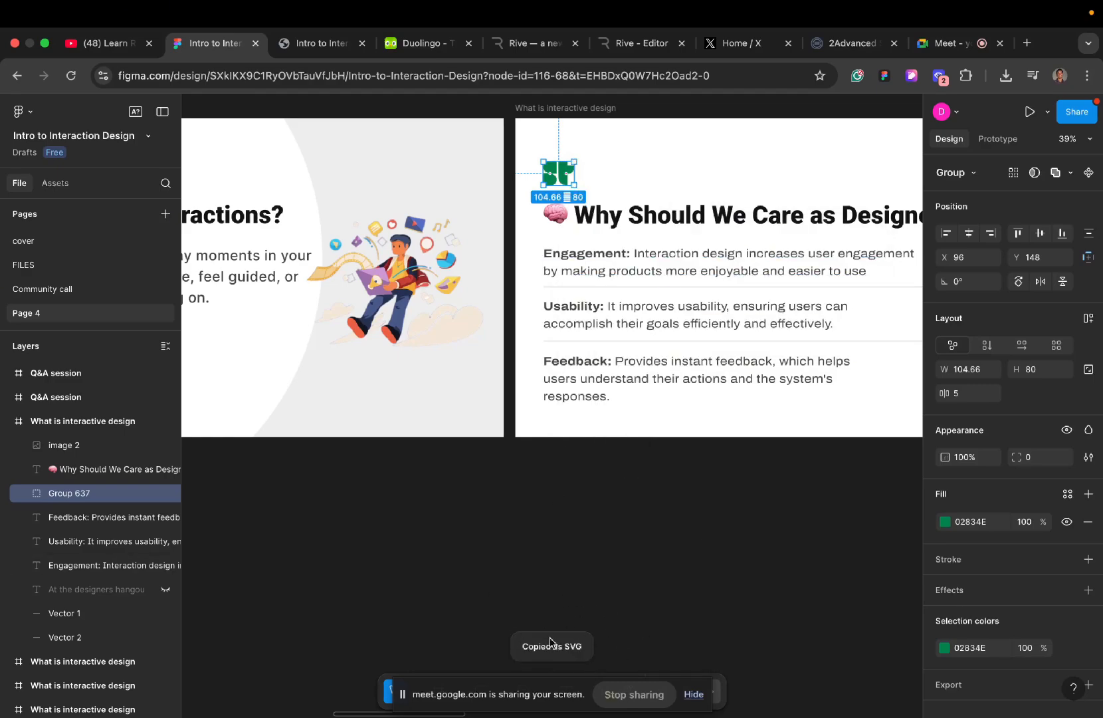
- Switch to the Rive editor, place the pasted green logo asset above the Pay now button on the first artboard, and delete it
left_click(667, 47)
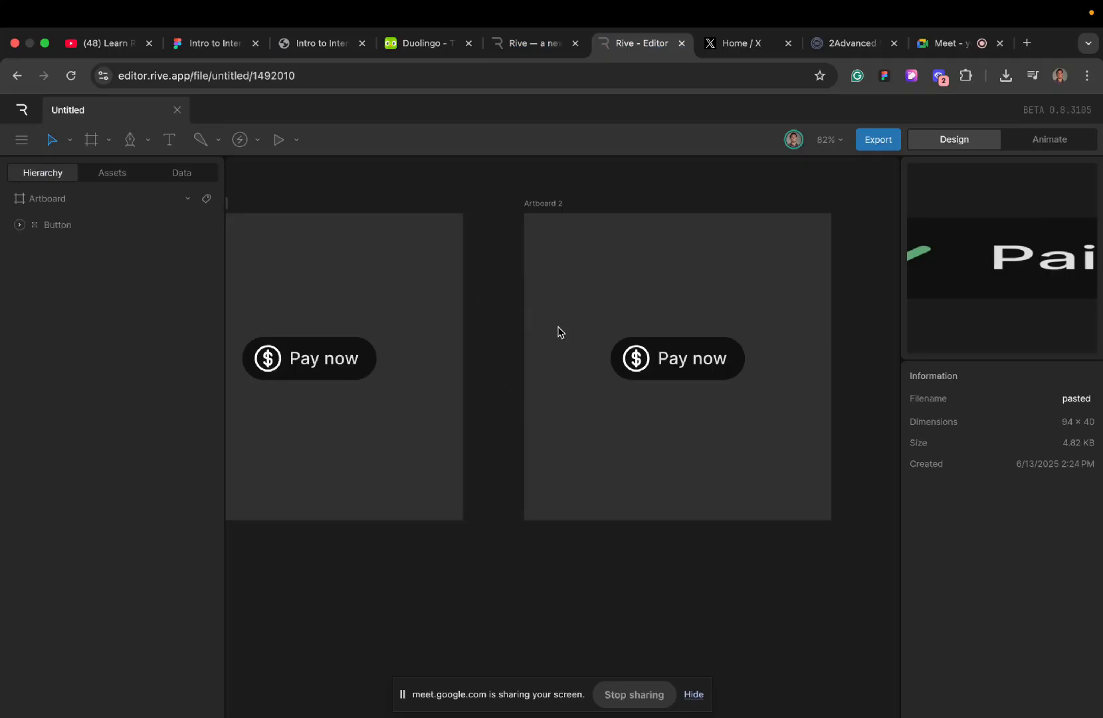
scroll(513, 421, "down", 3)
scroll(512, 422, "left", 2)
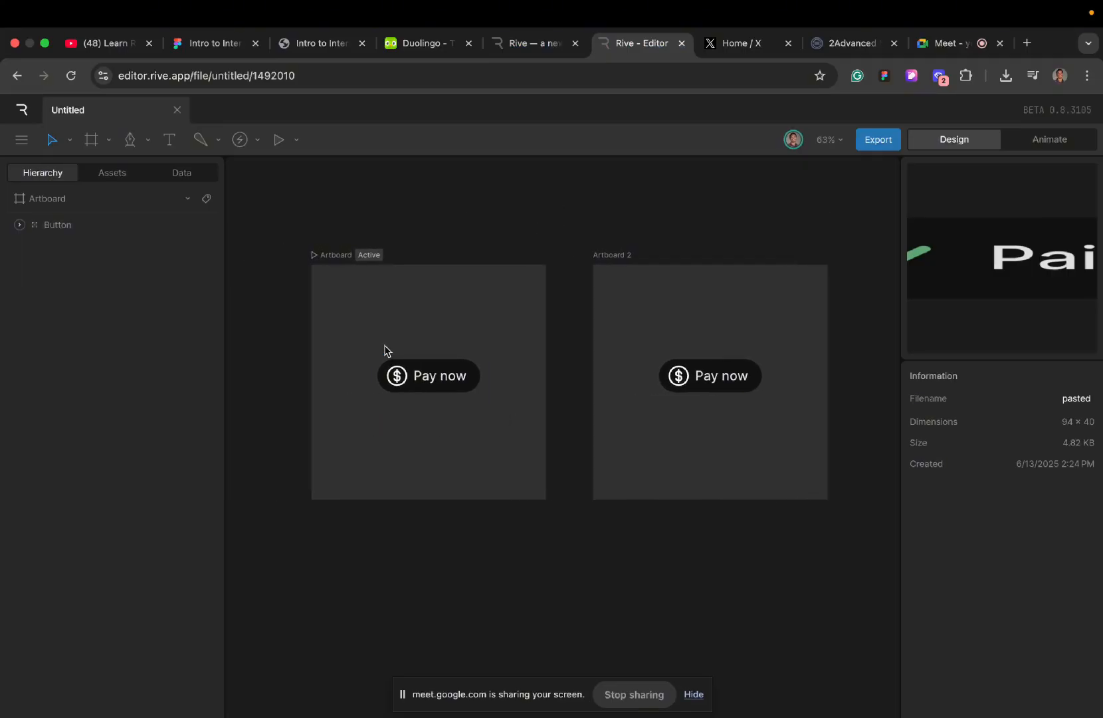
scroll(385, 350, "left", 2)
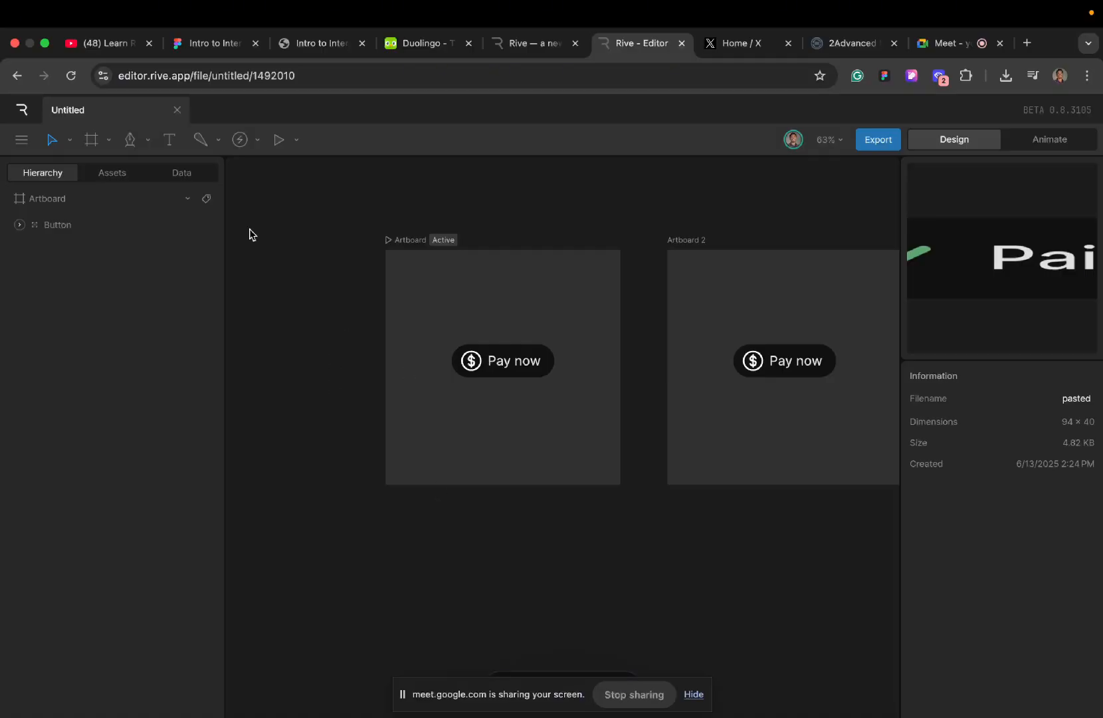
left_click(108, 176)
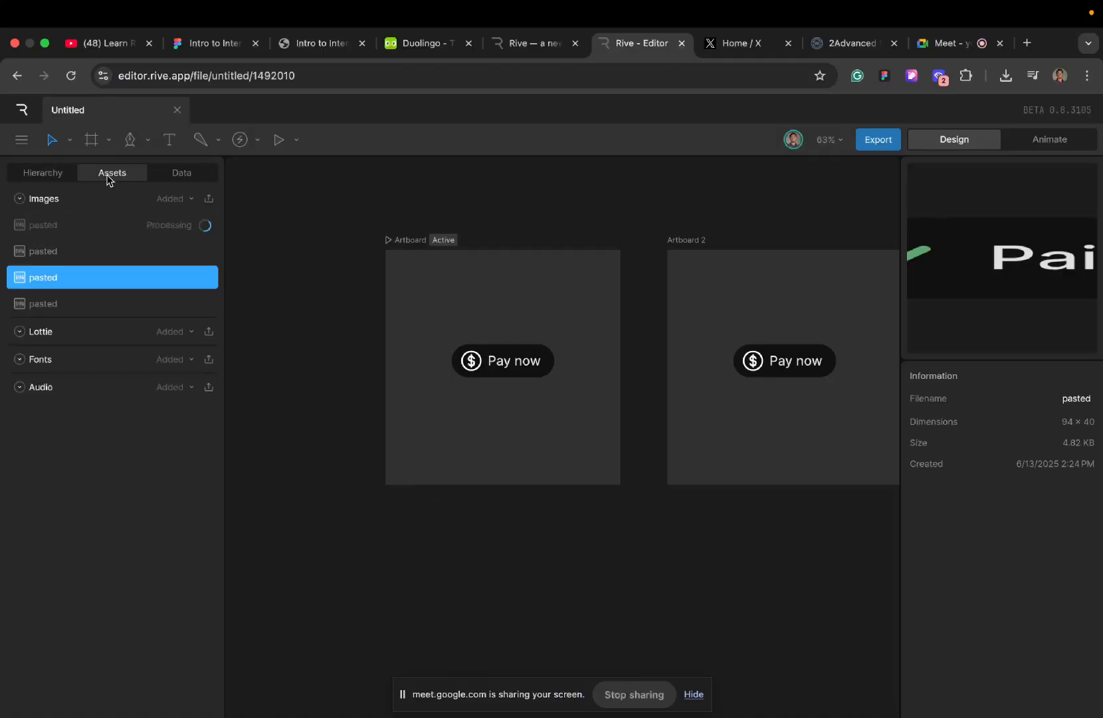
left_click(82, 223)
left_click_drag(82, 221, 454, 290)
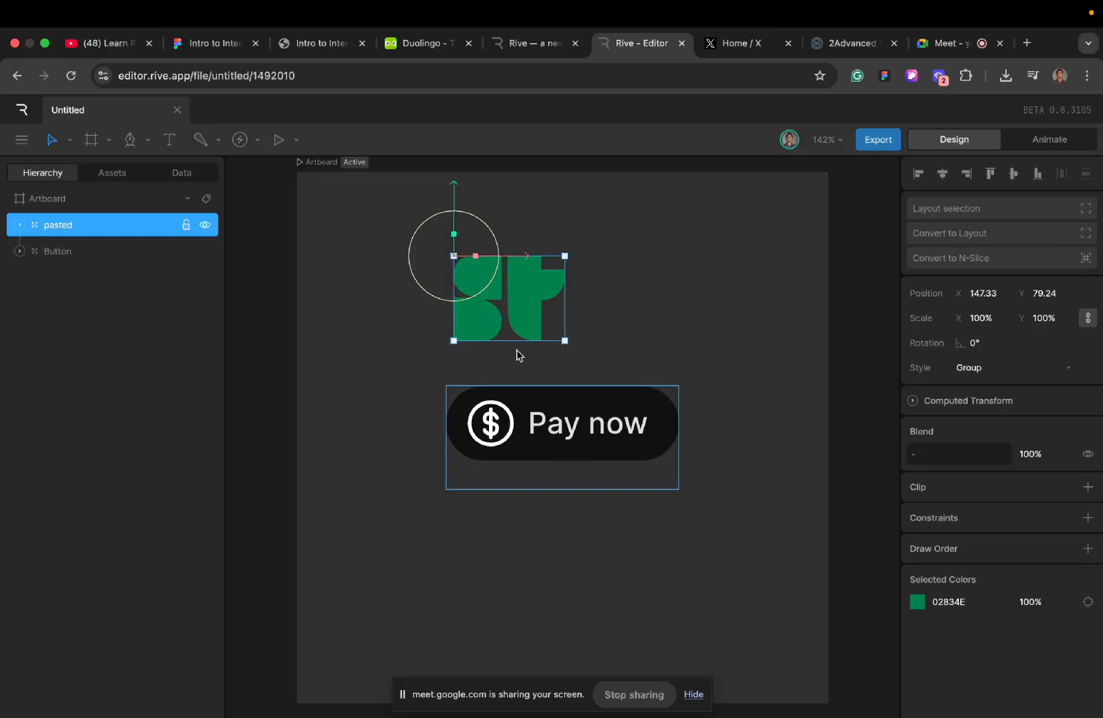
key("BackSpace")
- Select Artboard 2, check its state machine in Animate mode, and delete its Button group in Design mode
scroll(340, 279, "down", 3)
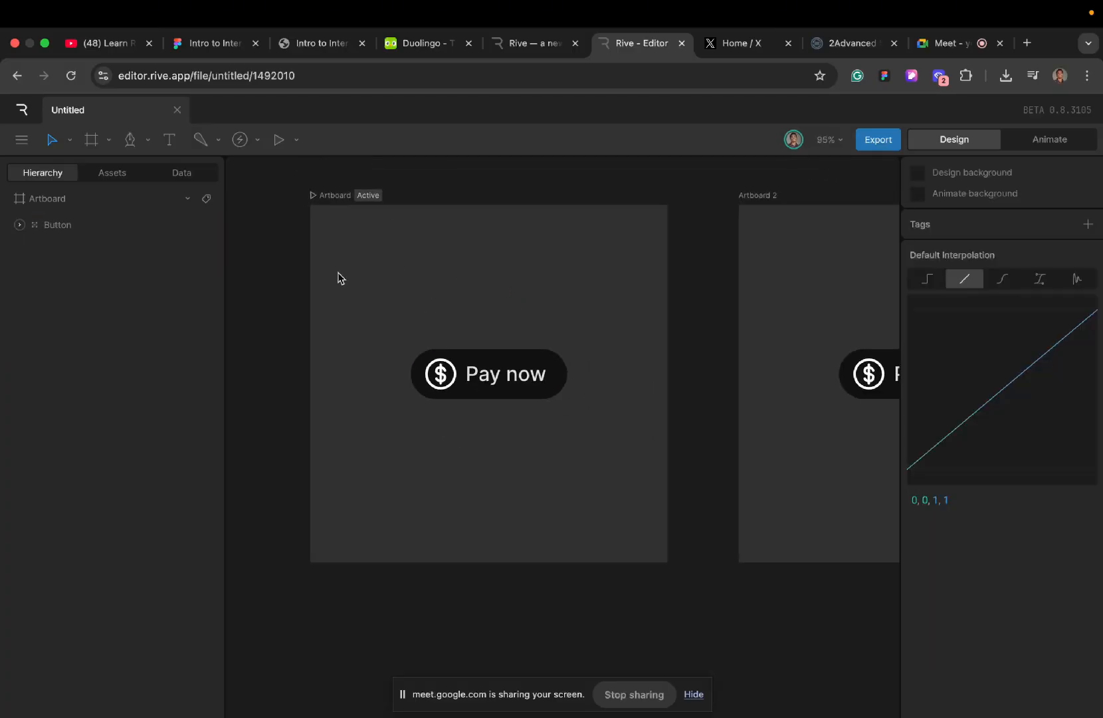
scroll(340, 278, "right", 3)
scroll(339, 278, "right", 4)
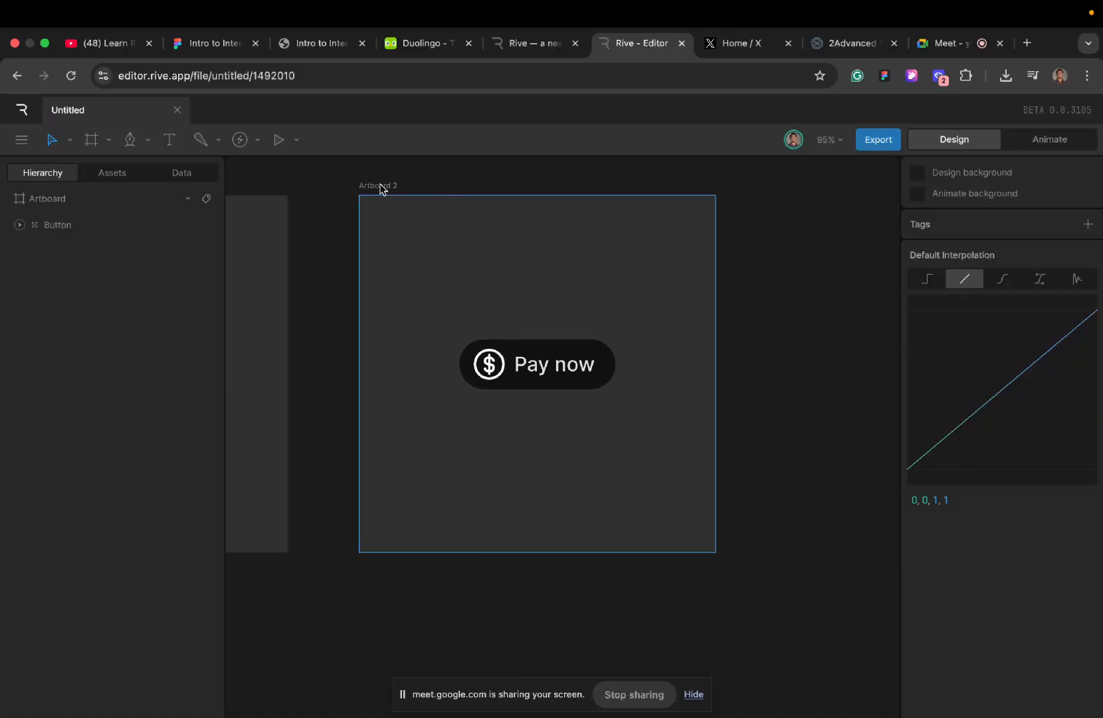
left_click(382, 188)
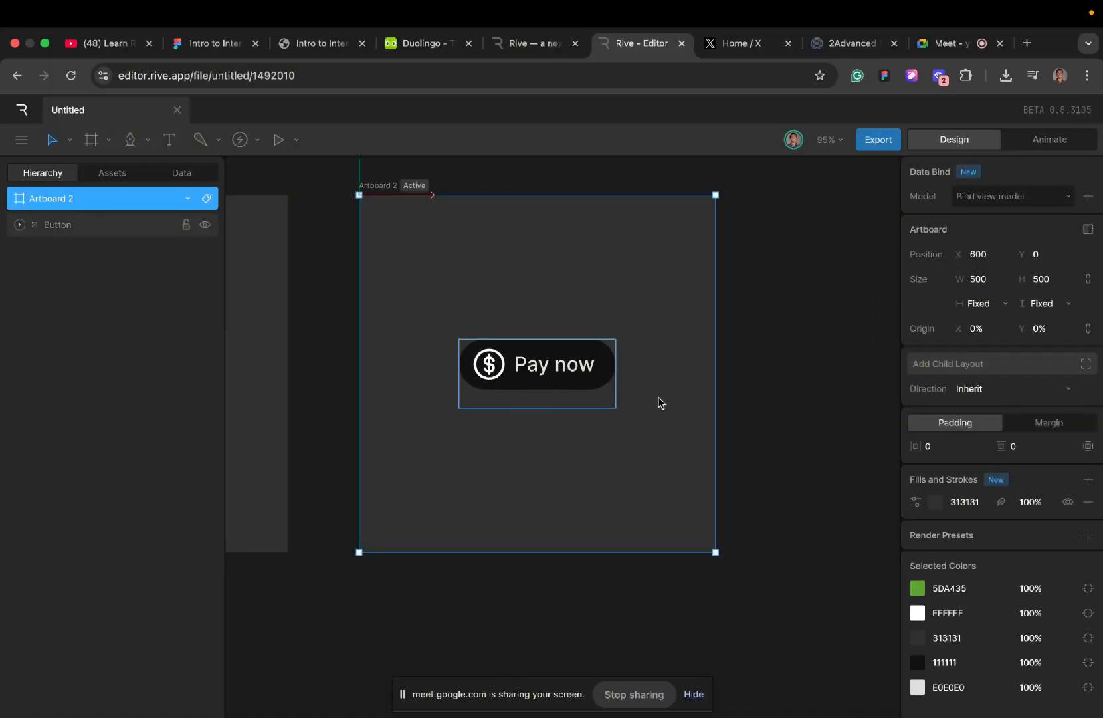
left_click(1046, 139)
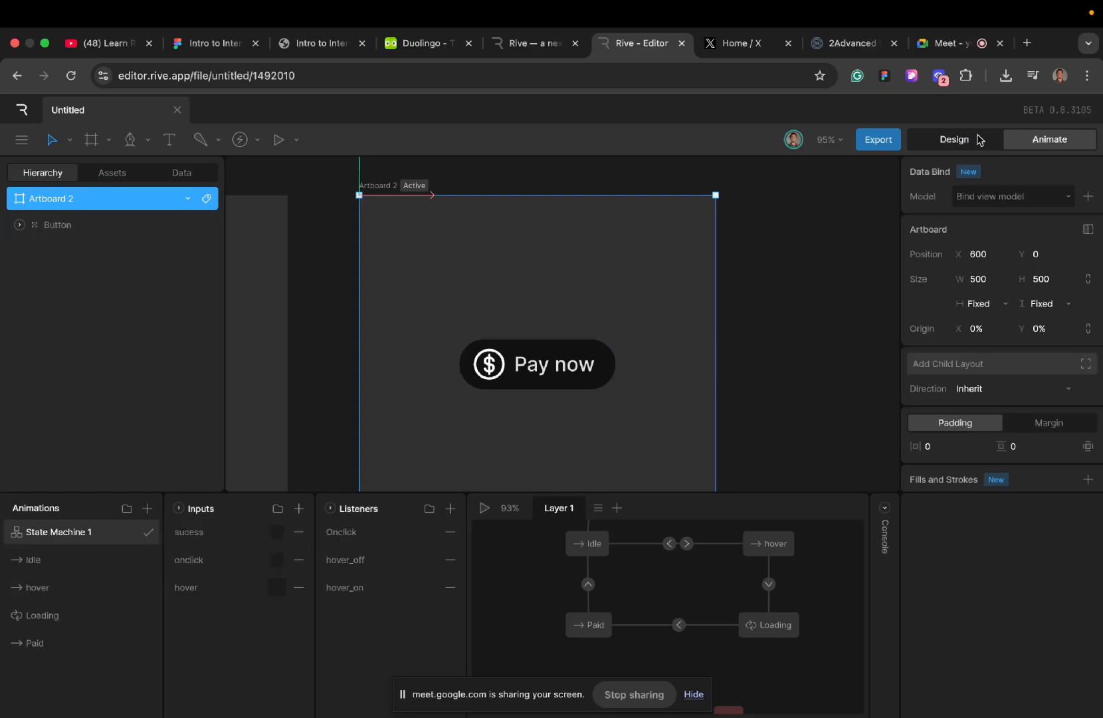
left_click(950, 139)
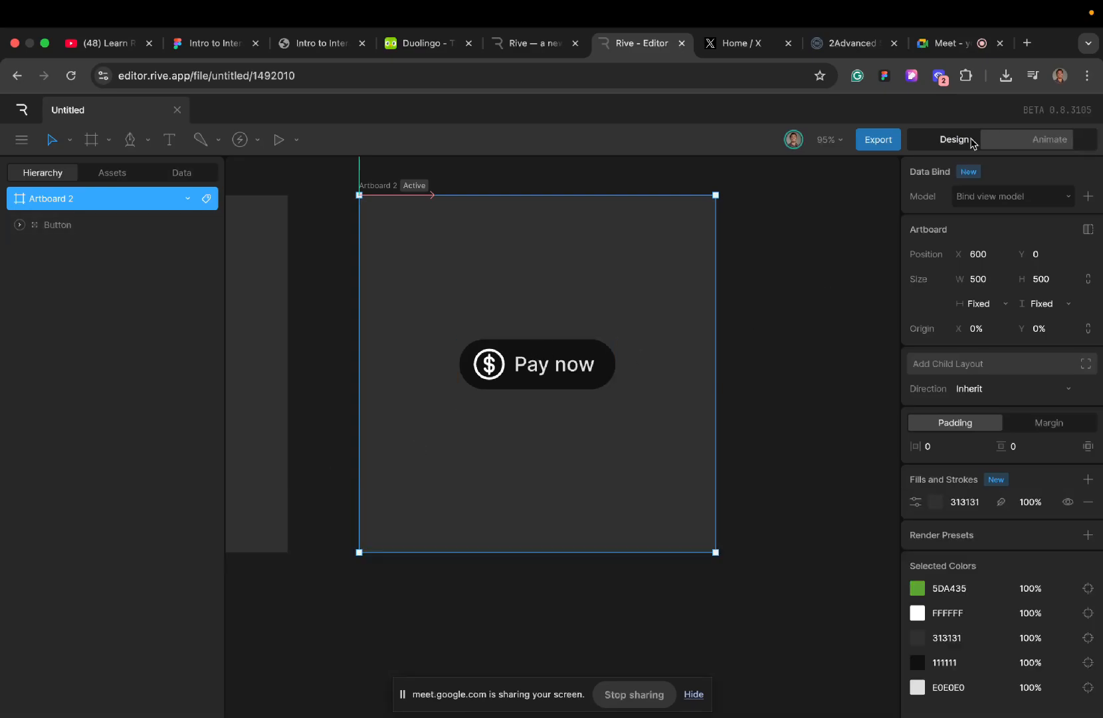
left_click(516, 363)
key("Delete")
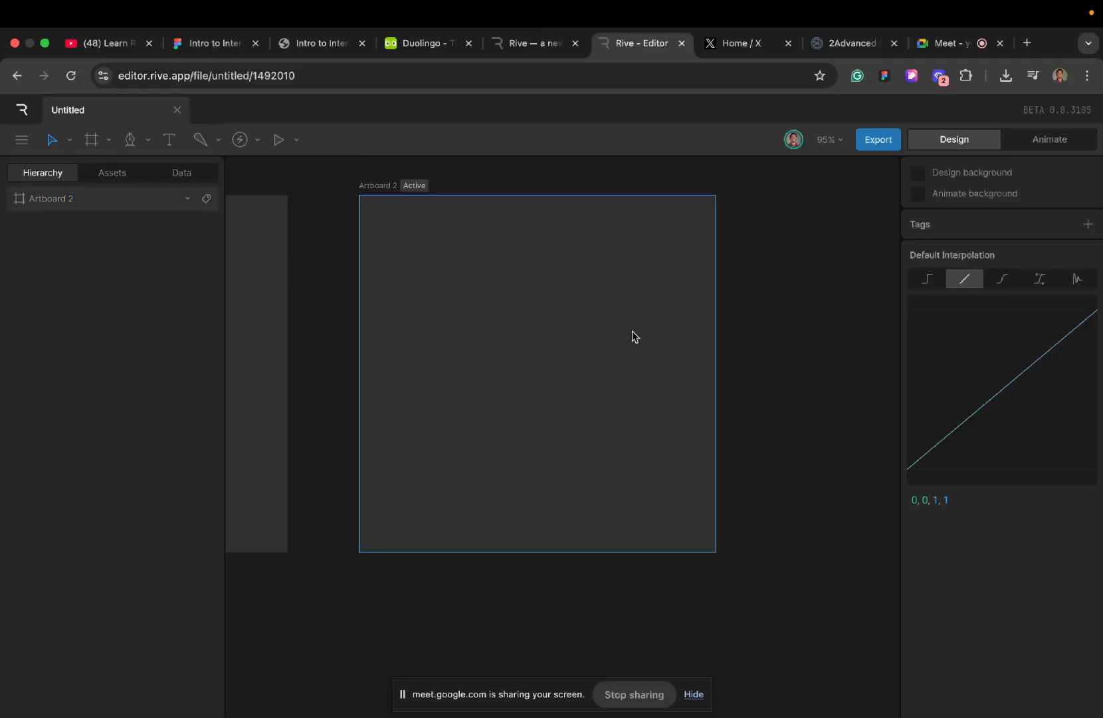
- Copy the dollar icon nested in the first artboard's Pay now group and select Artboard 2
scroll(632, 331, "left", 2)
scroll(632, 331, "down", 2)
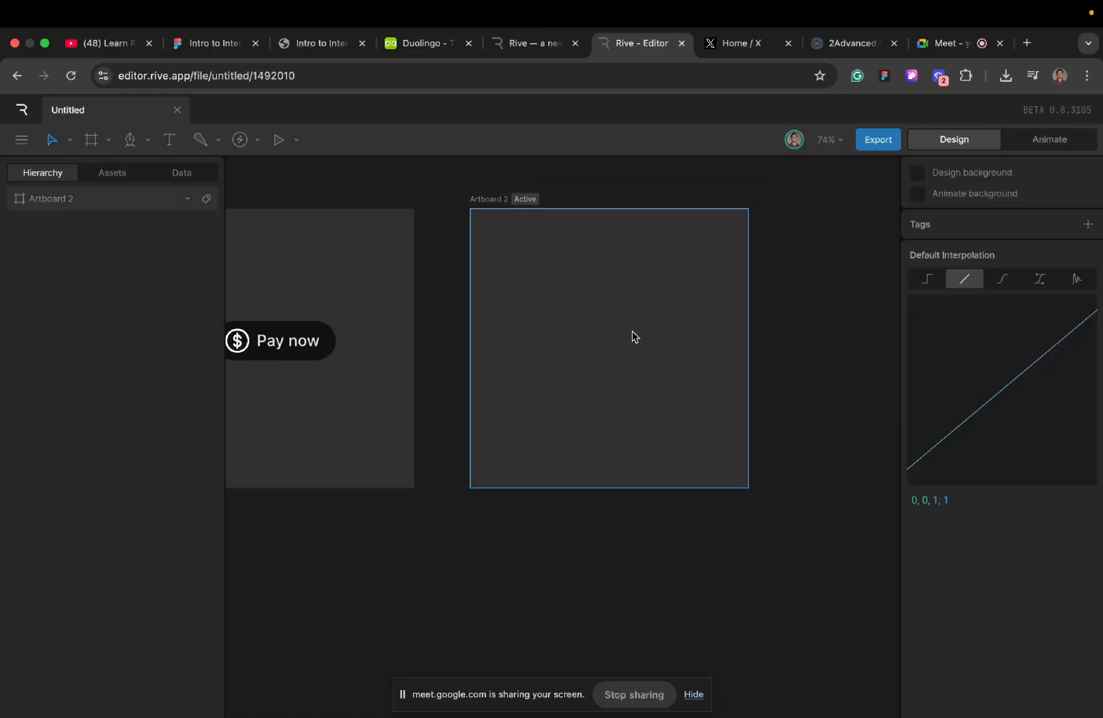
scroll(632, 331, "up", 2)
scroll(632, 330, "down", 3)
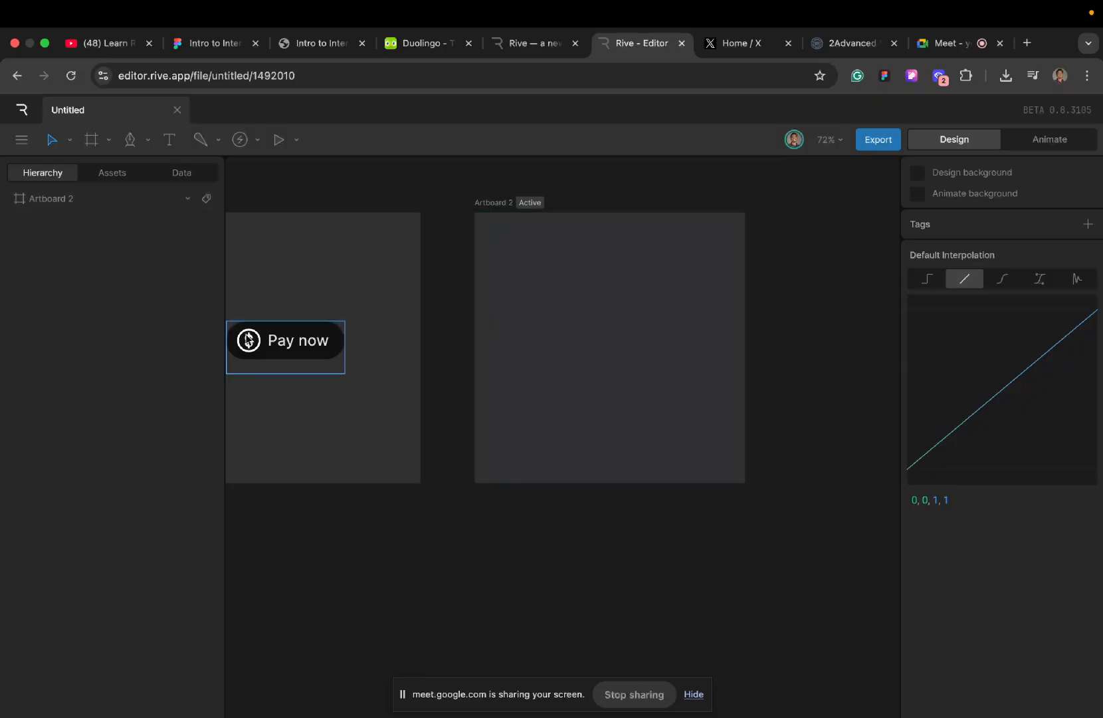
scroll(248, 340, "left", 1)
scroll(332, 344, "up", 4)
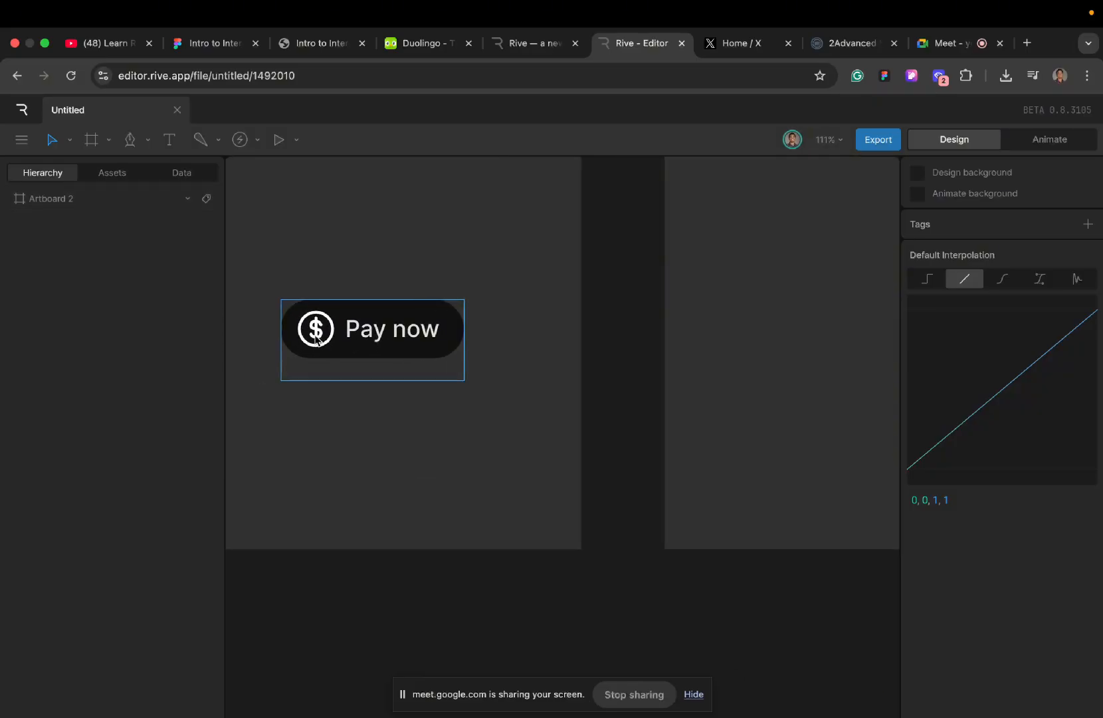
left_click(316, 340)
double_click(316, 339)
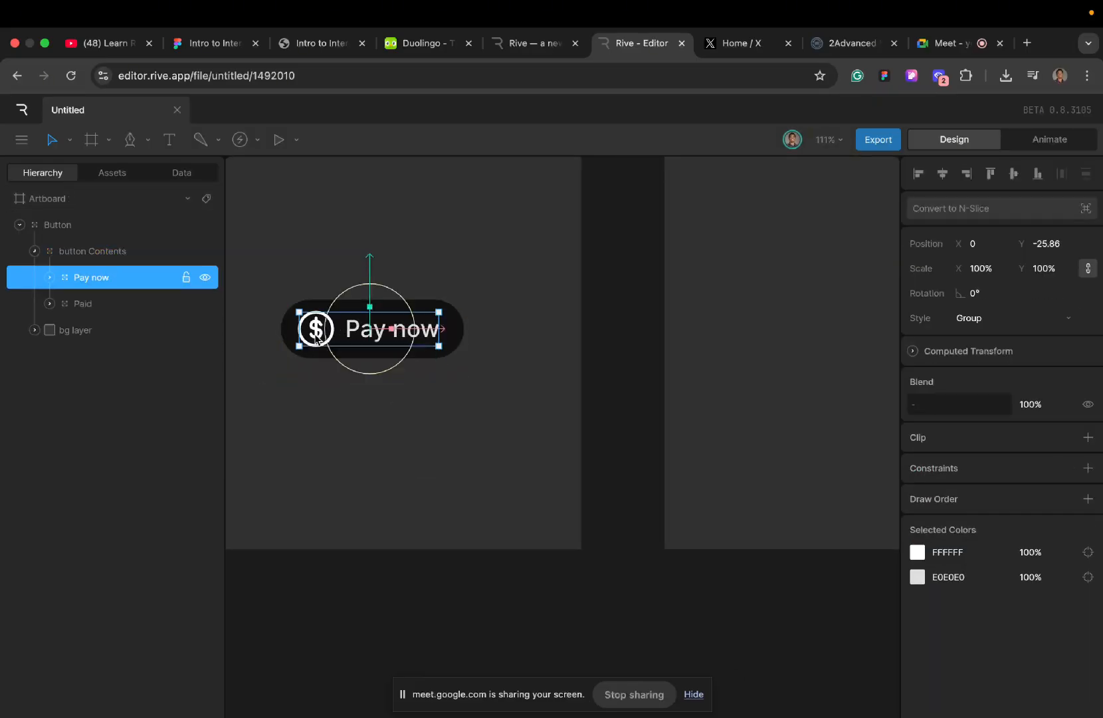
double_click(316, 339)
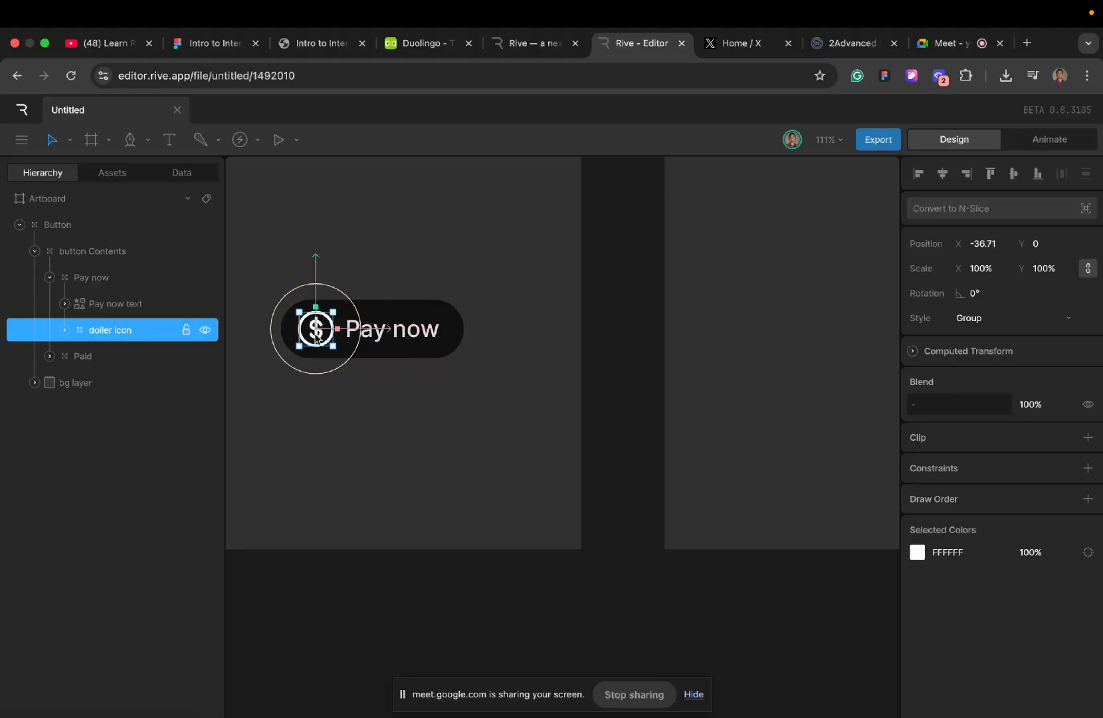
scroll(527, 318, "right", 5)
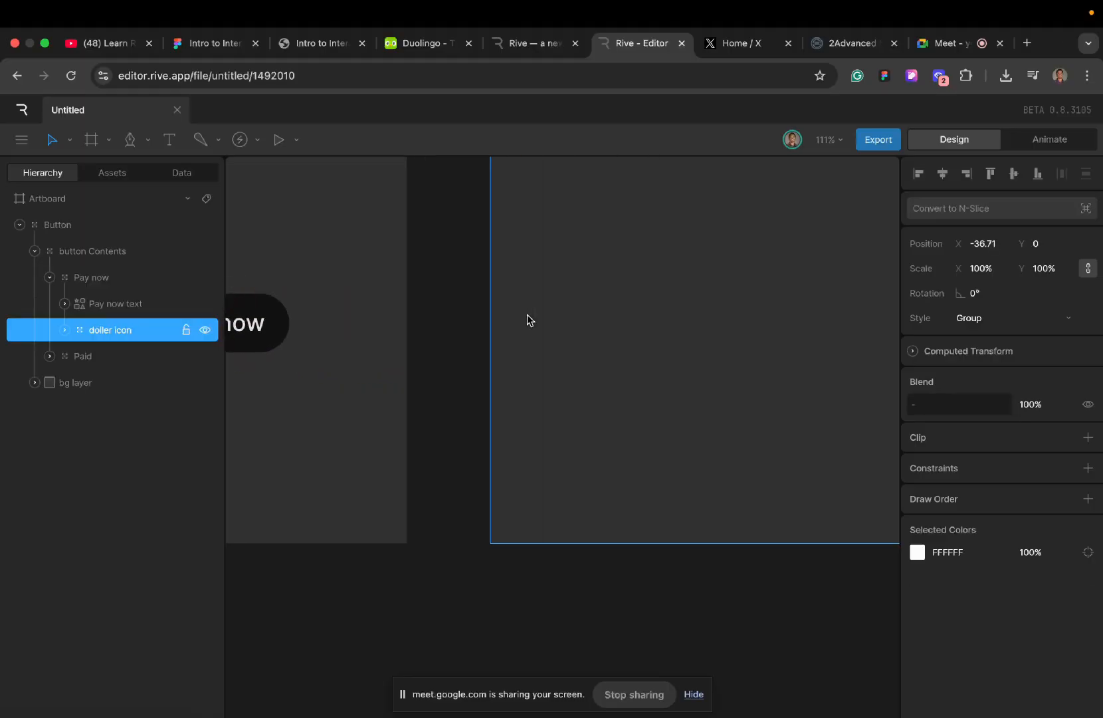
left_click(624, 287)
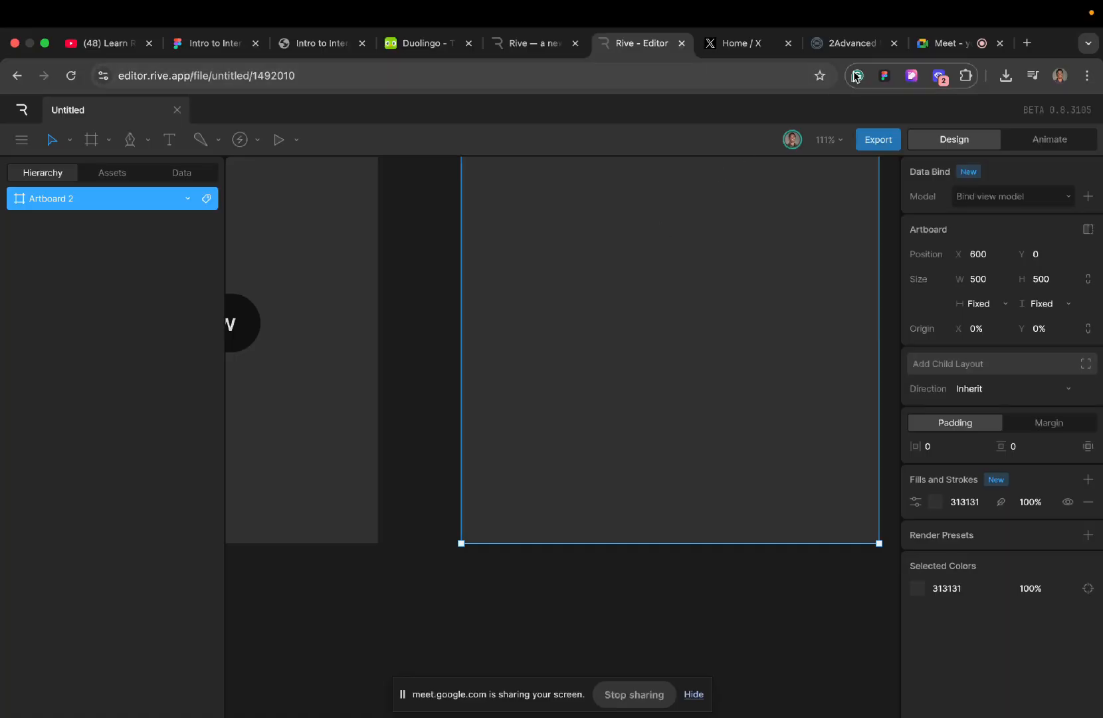
- Look at the Meet call, return to the Rive editor and look over the two artboards
left_click(939, 44)
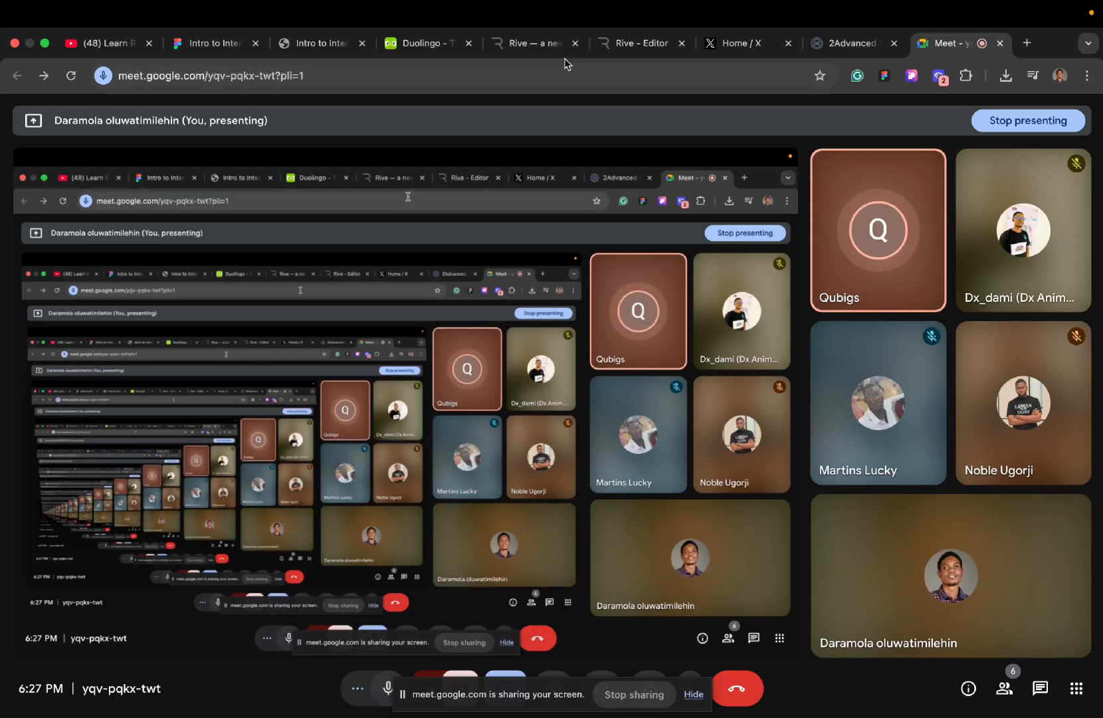
left_click(626, 41)
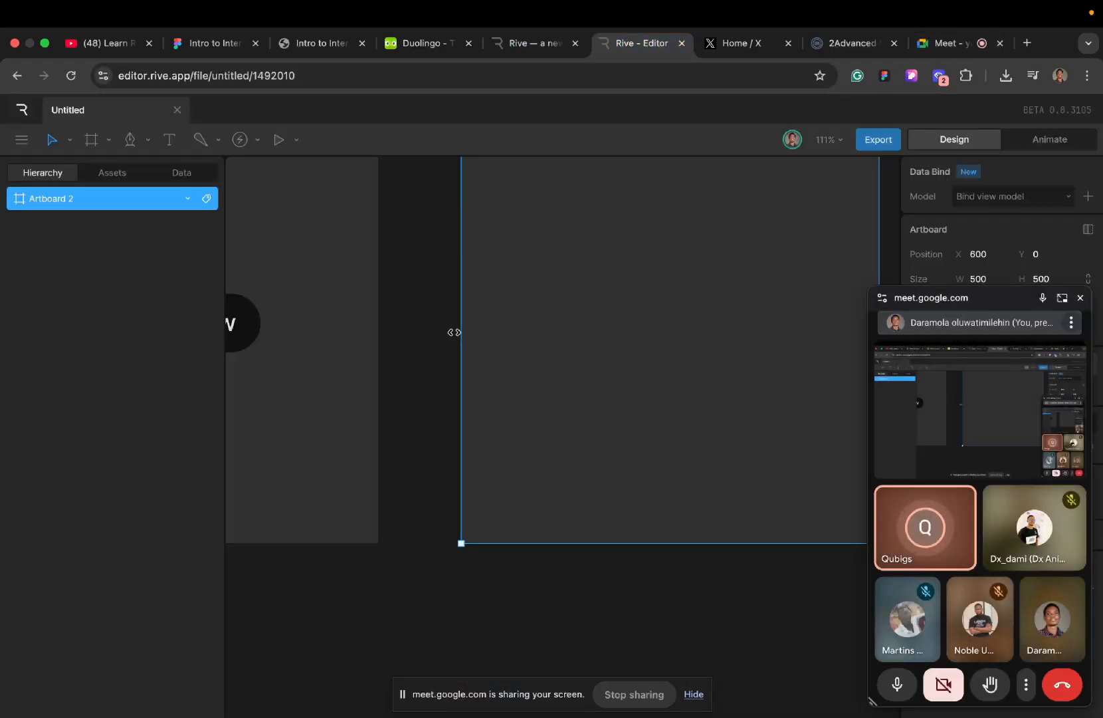
scroll(525, 332, "up", 3)
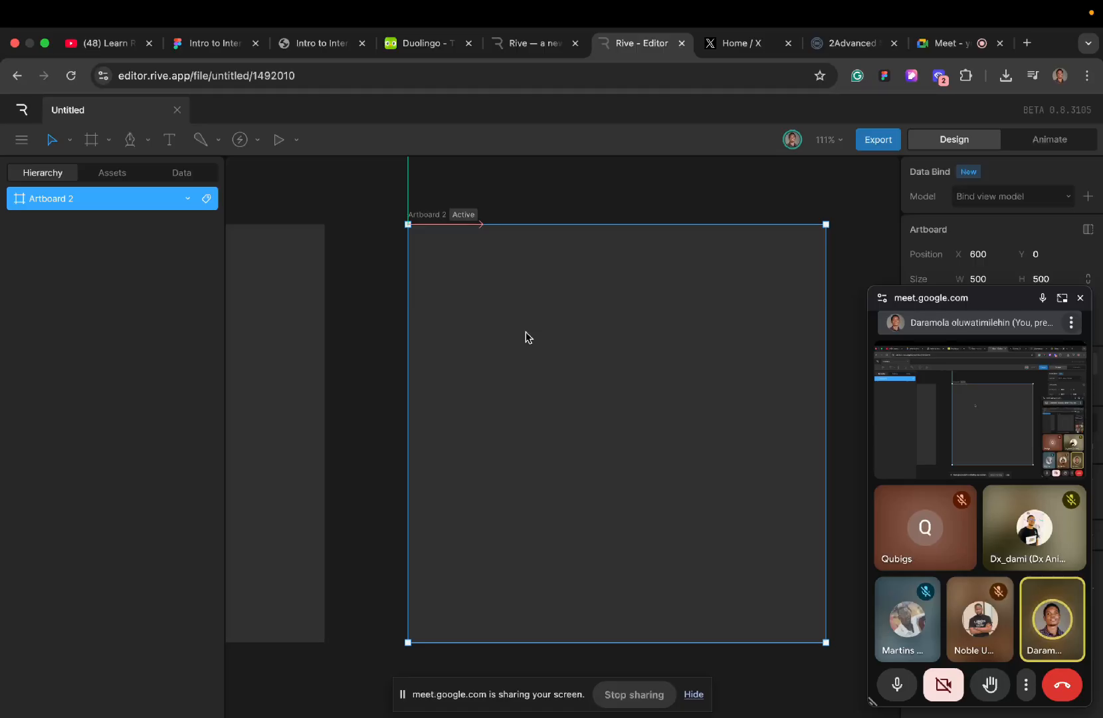
scroll(525, 332, "left", 3)
scroll(525, 332, "down", 1)
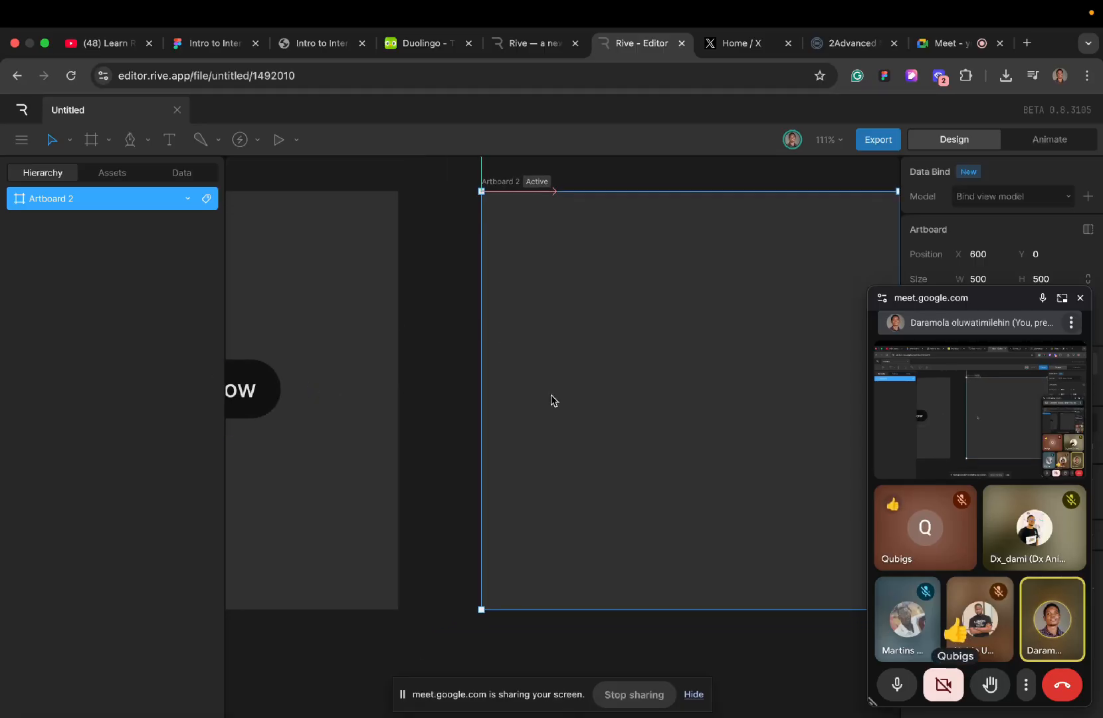
scroll(382, 425, "left", 3)
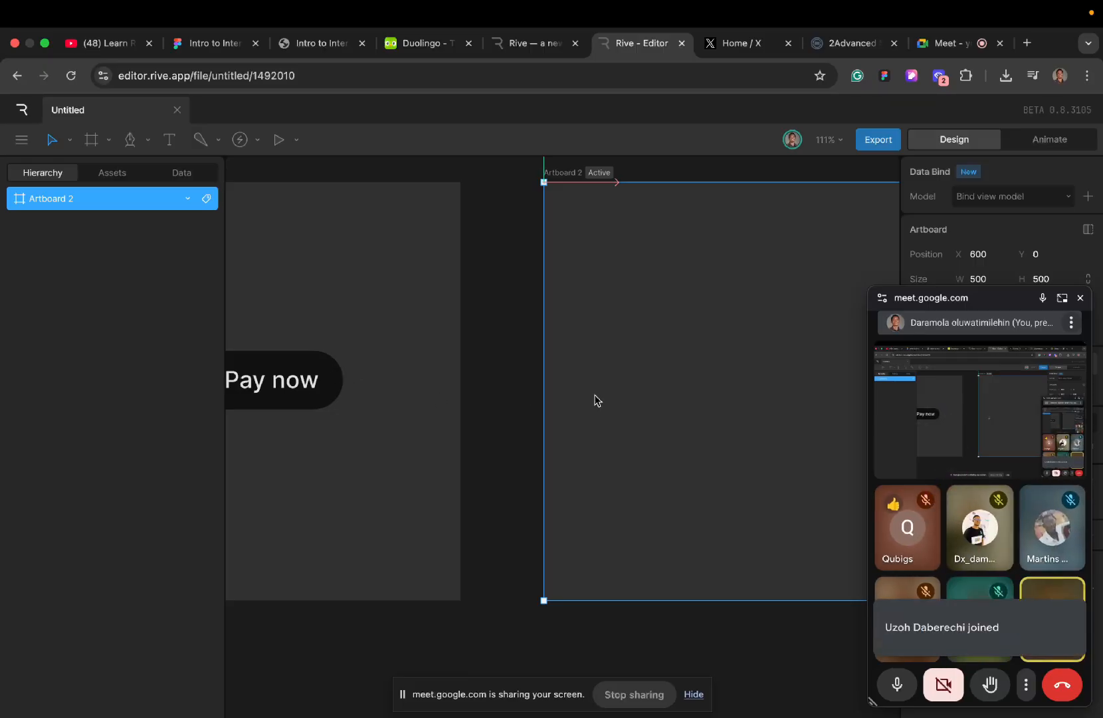
scroll(664, 382, "right", 8)
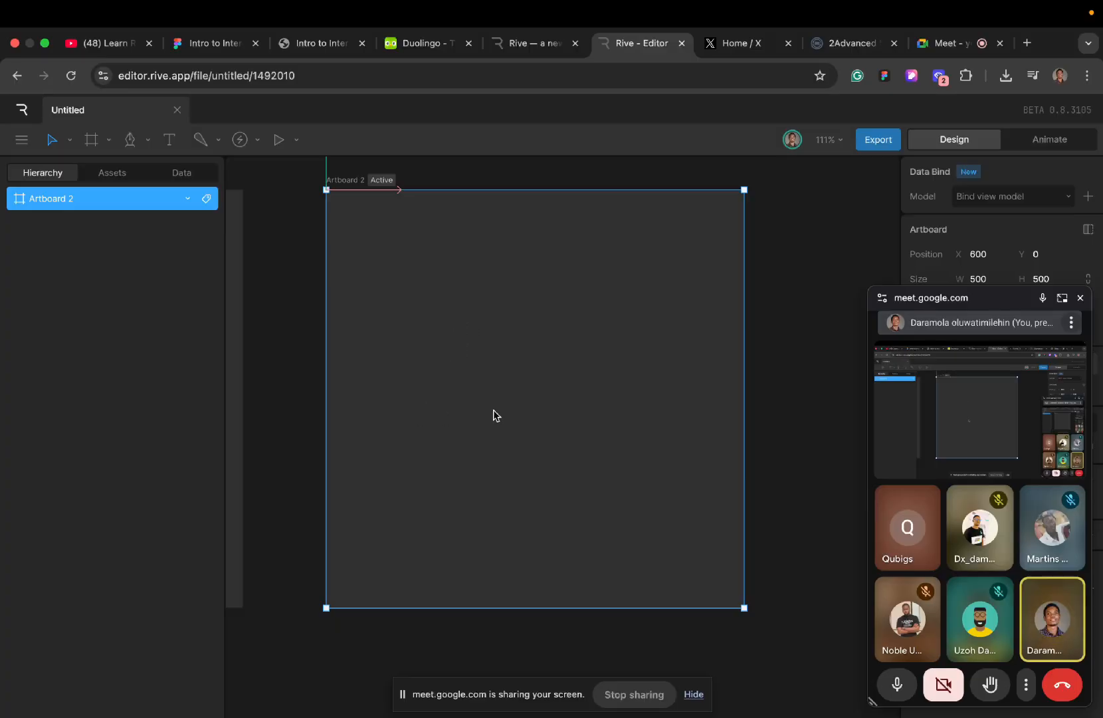
- Paste the dollar icon into Artboard 2 and move it inside the artboard, above and left of its center
key("cmd+v")
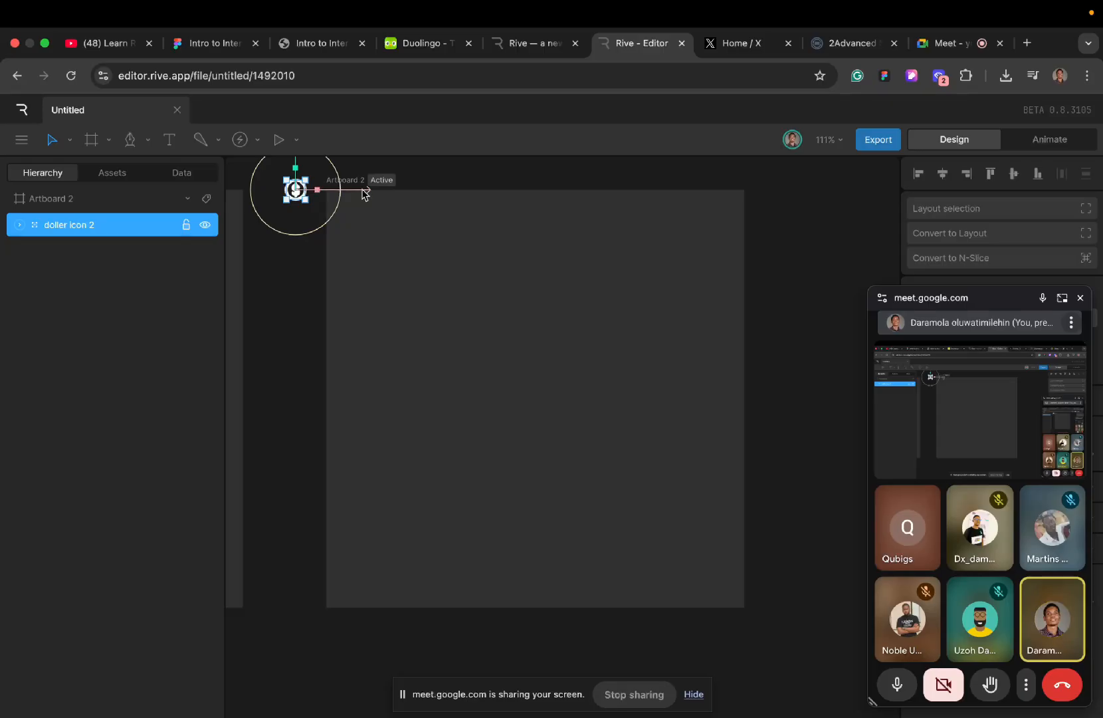
left_click_drag(367, 191, 540, 255)
scroll(485, 174, "up", 3)
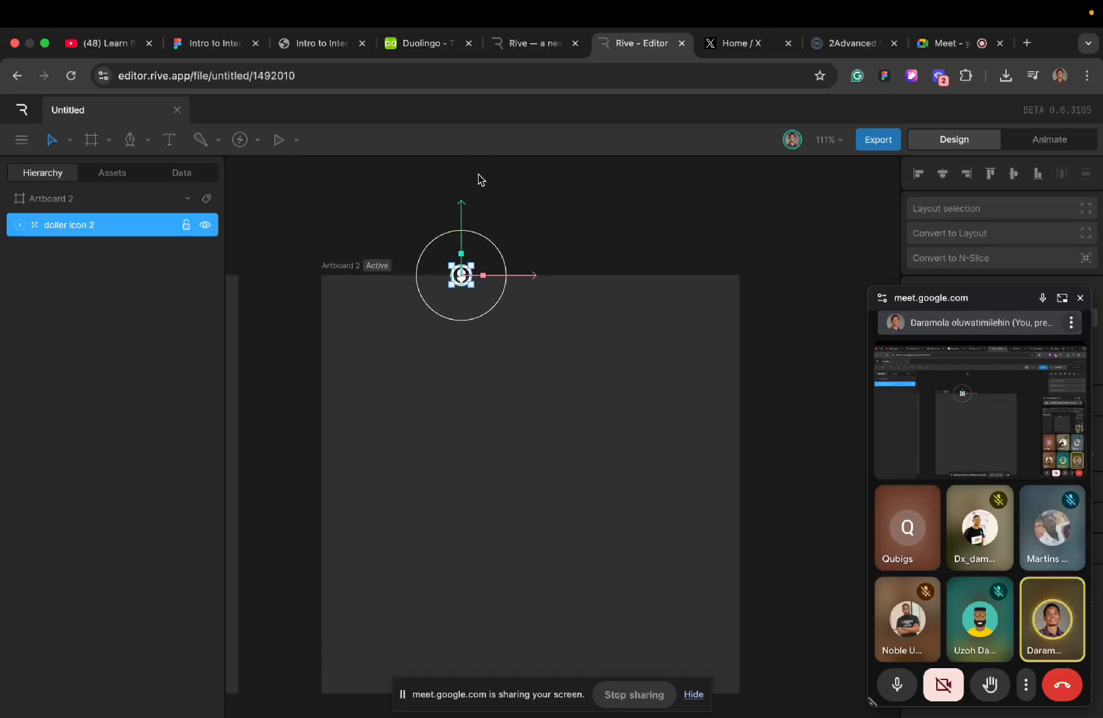
left_click_drag(463, 207, 465, 397)
scroll(471, 509, "up", 5)
scroll(470, 508, "up", 3)
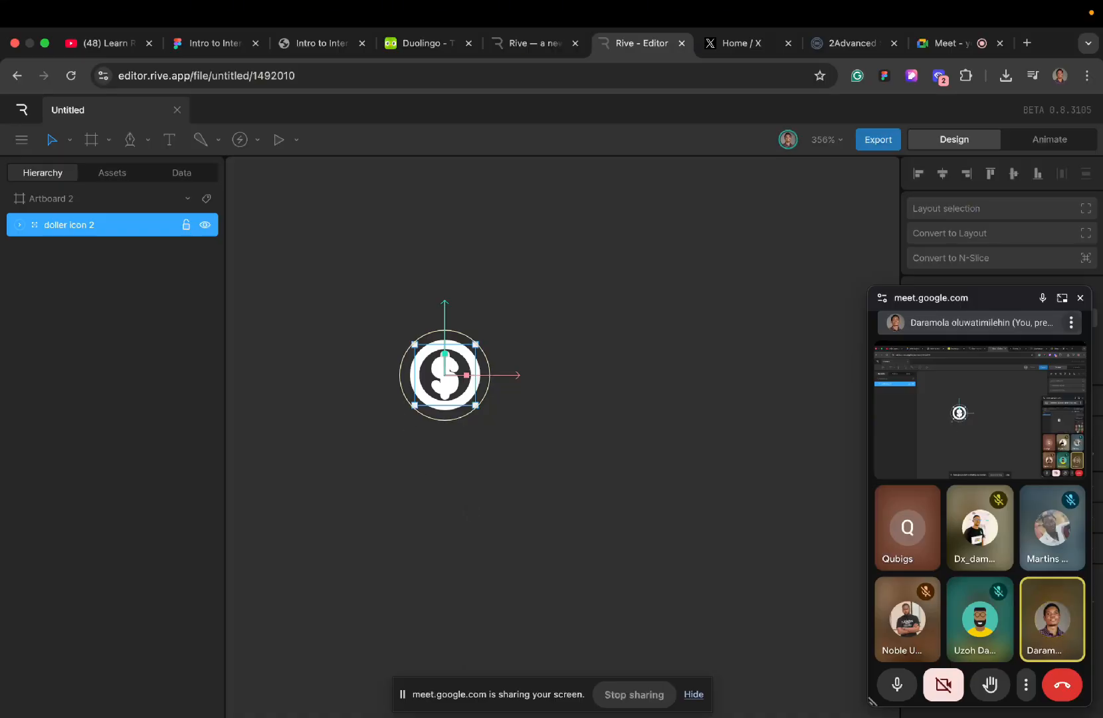
- Delete the pasted dollar icon, undo the edits on Artboard 2 back to its original Button group, and clear the selection
key("Delete")
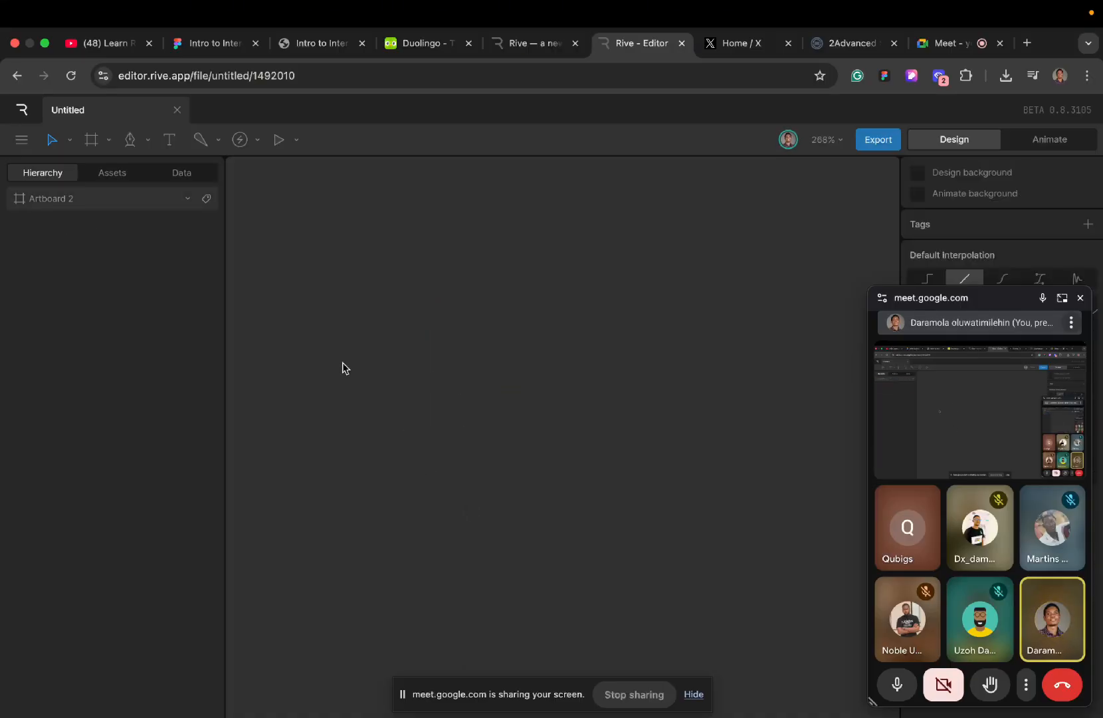
scroll(342, 362, "down", 9)
key("ctrl+z")
key("ctrl+z")
key("ctrl+z")
key("ctrl+z")
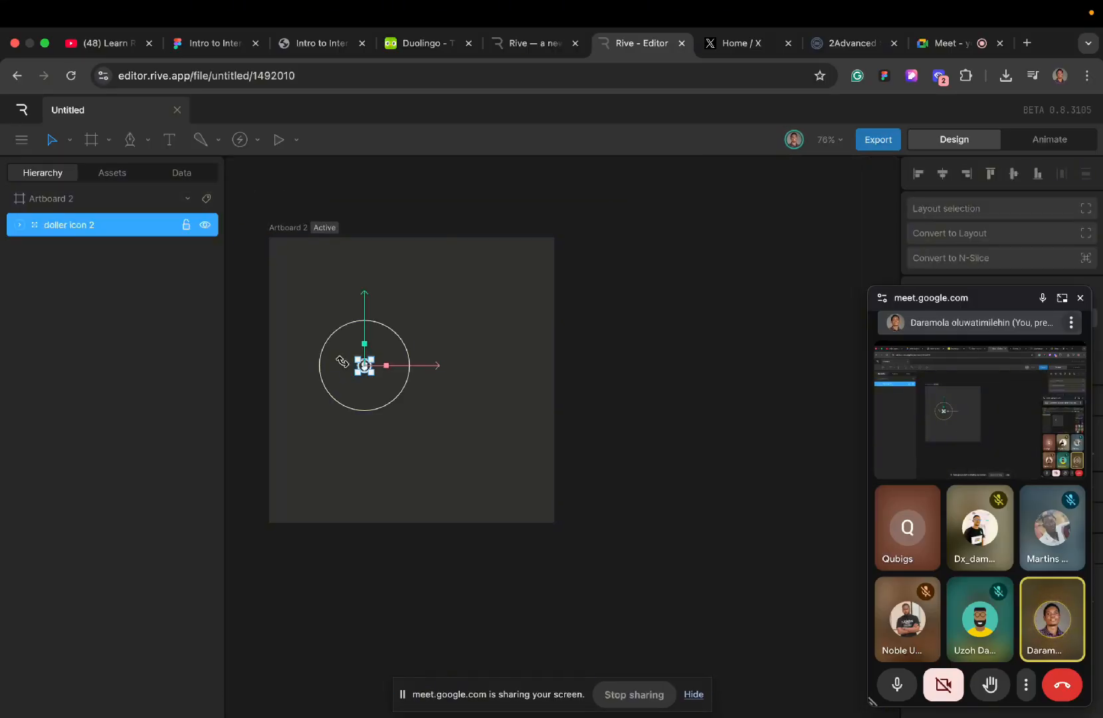
key("ctrl+z")
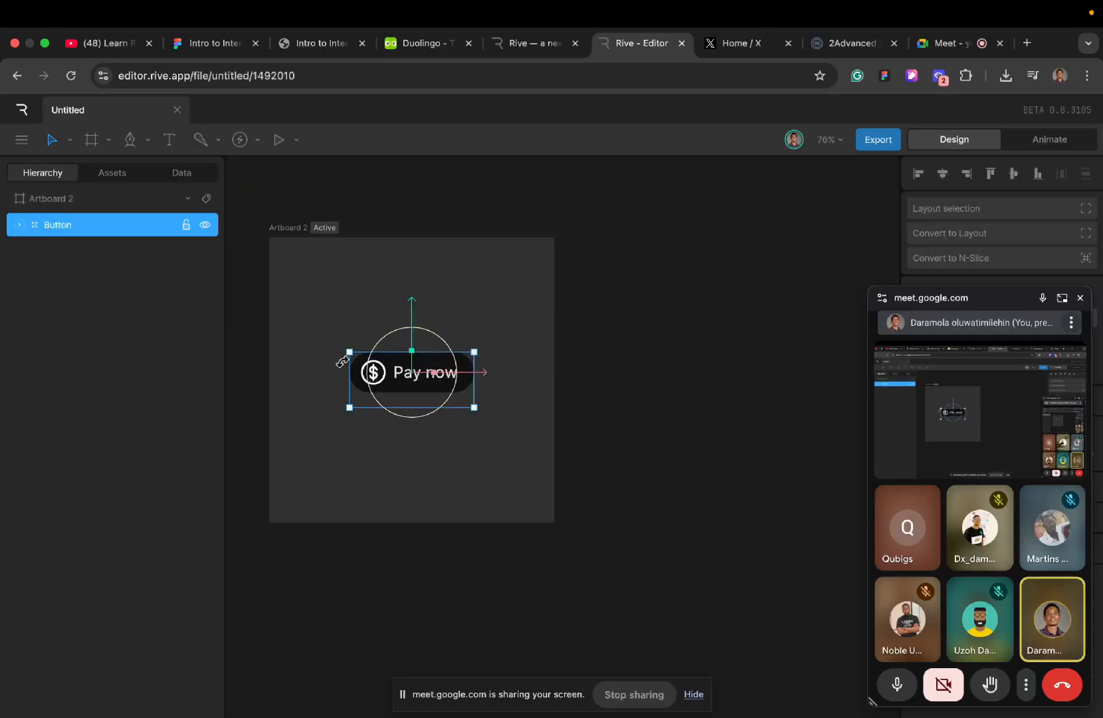
left_click(314, 288)
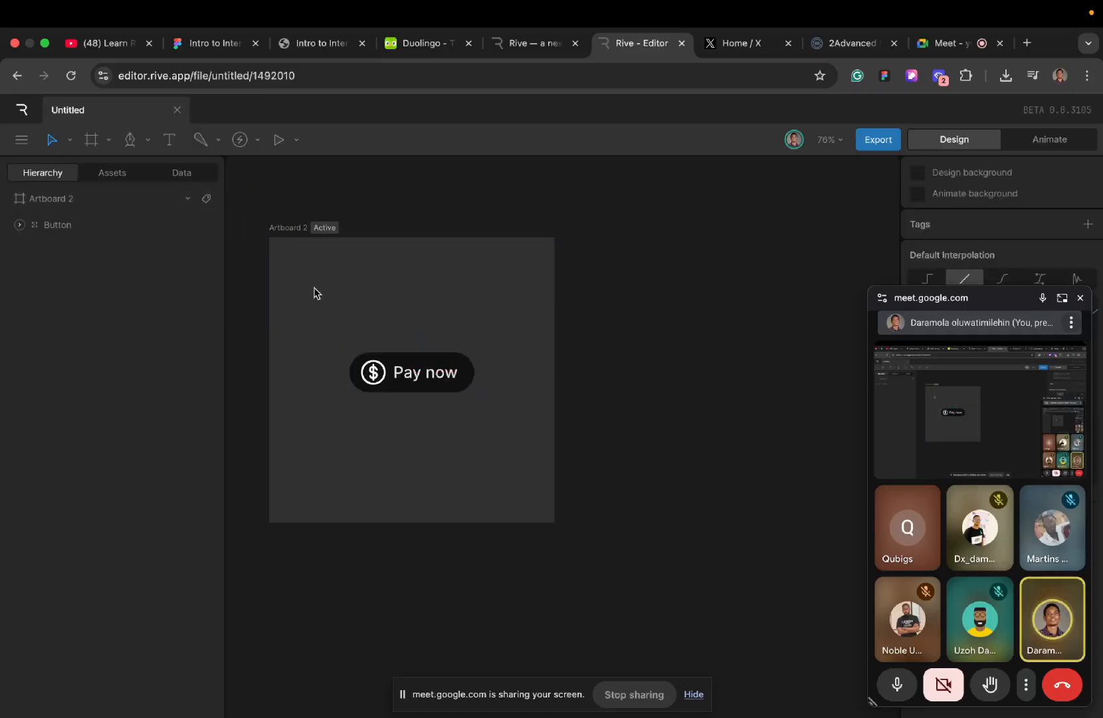
- Expand Artboard 2's Button, button Contents and Pay now groups to examine how the button's layers are nested
scroll(450, 428, "up", 5)
scroll(450, 428, "left", 5)
scroll(450, 428, "up", 3)
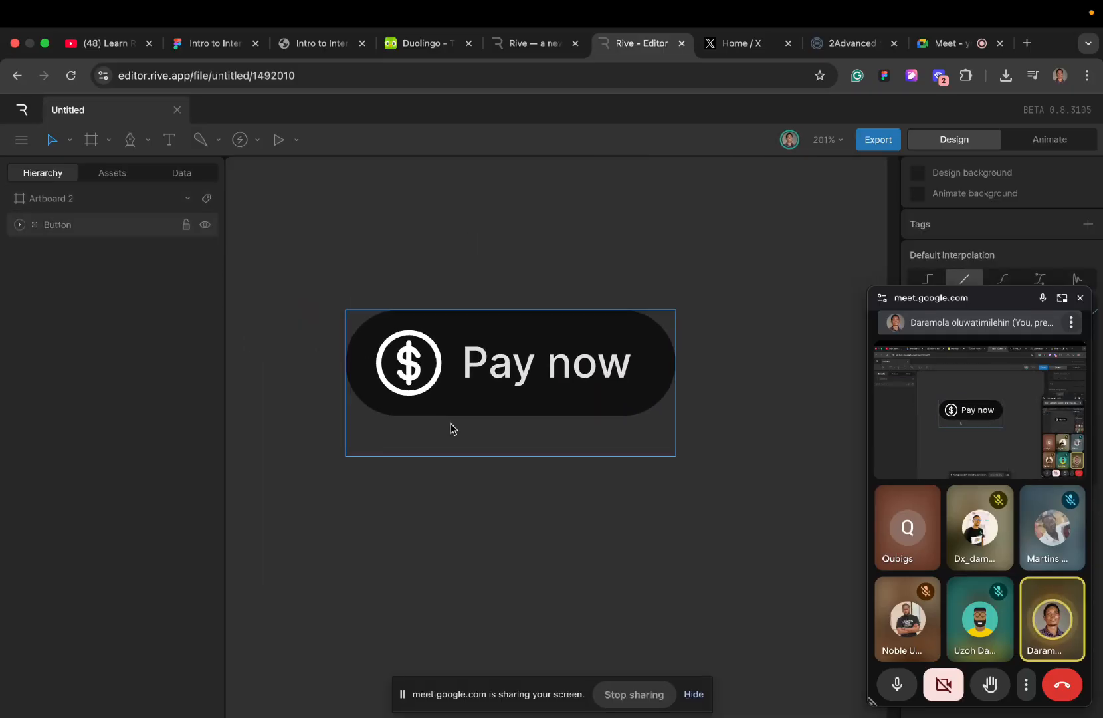
left_click(20, 226)
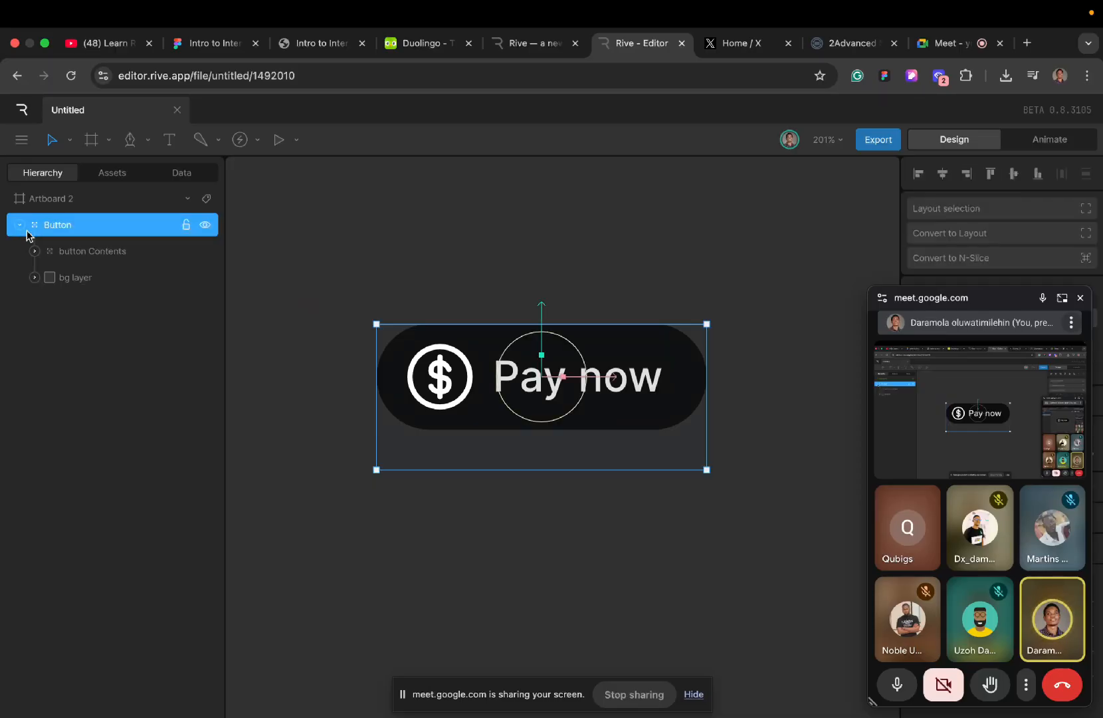
left_click(33, 252)
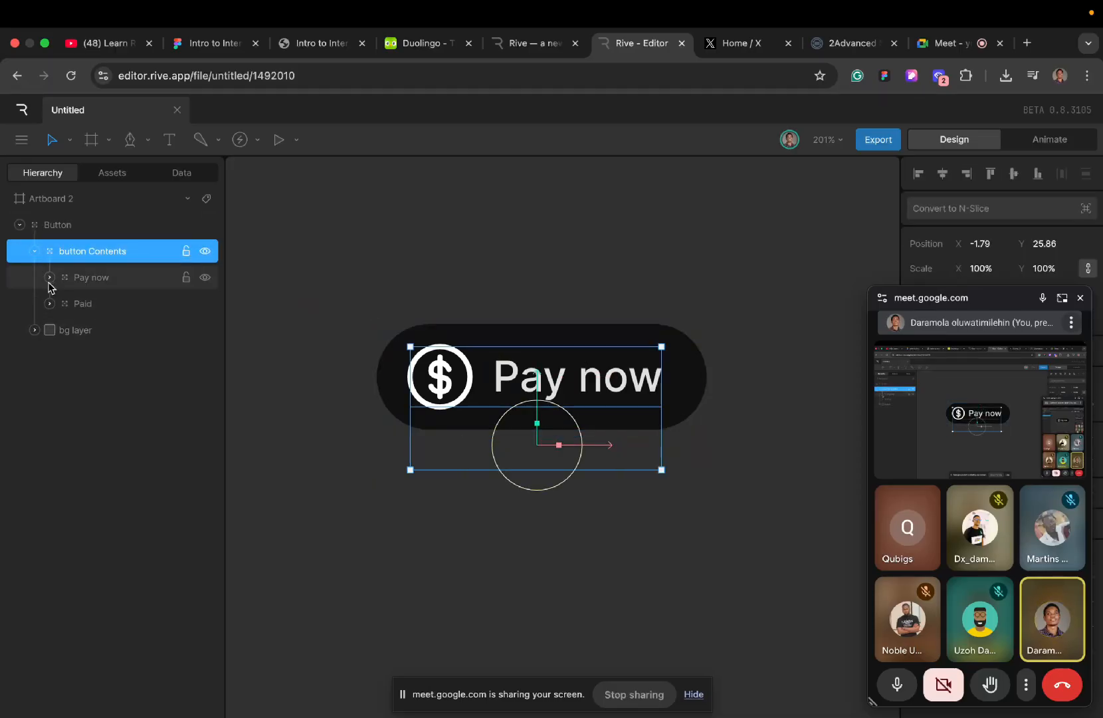
left_click(50, 279)
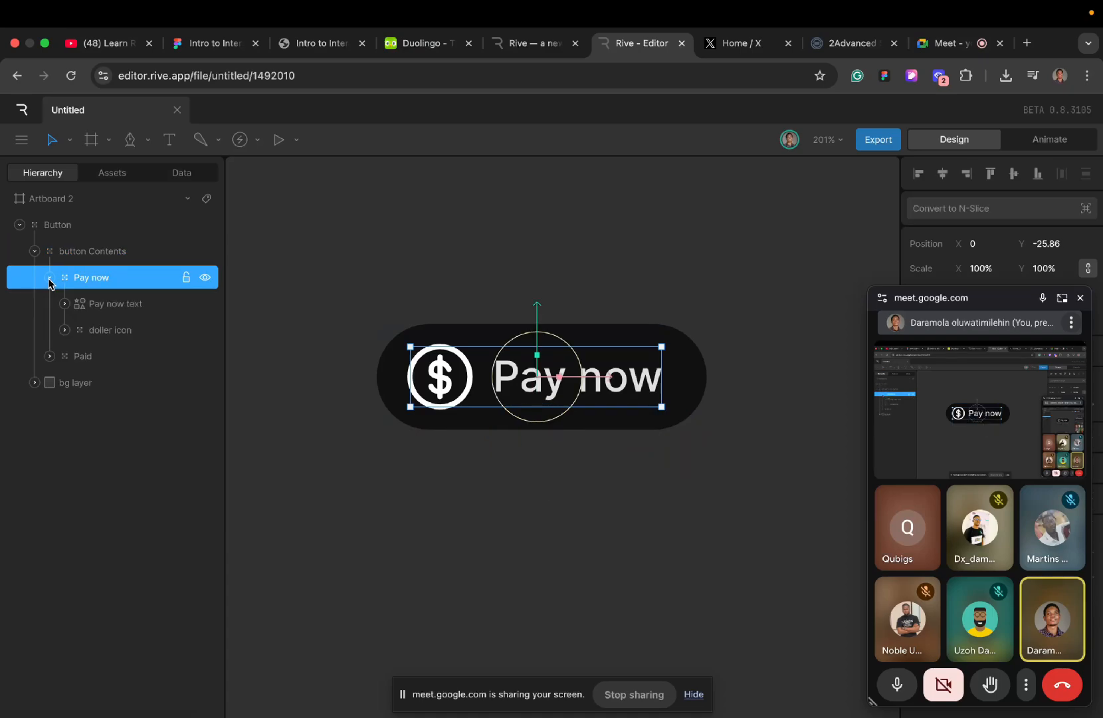
- Ungroup the Button group and its button Contents group so that Pay now, Paid and bg layer sit directly under Artboard 2
left_click(49, 279)
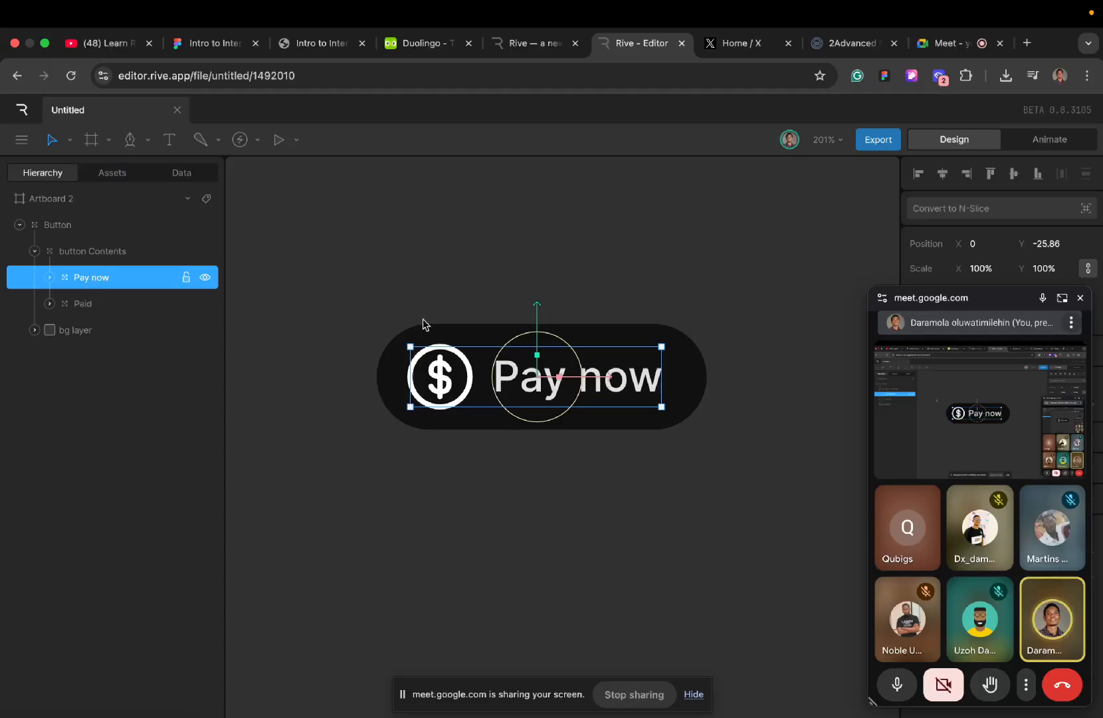
left_click(20, 225)
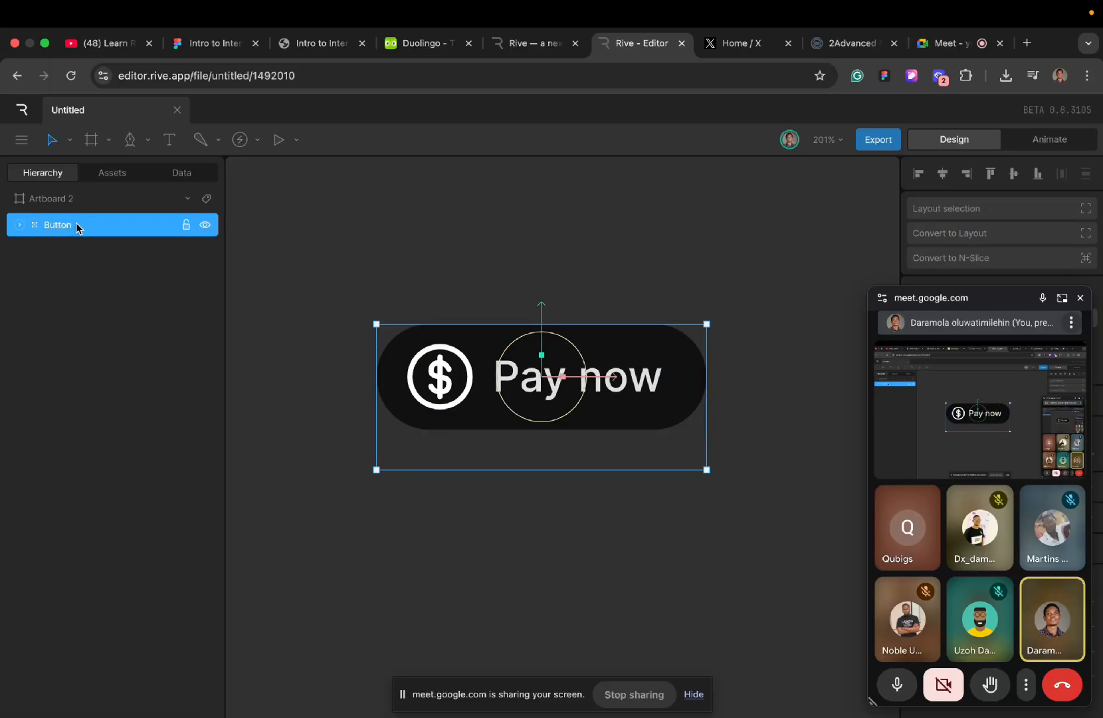
key("super+shift+g")
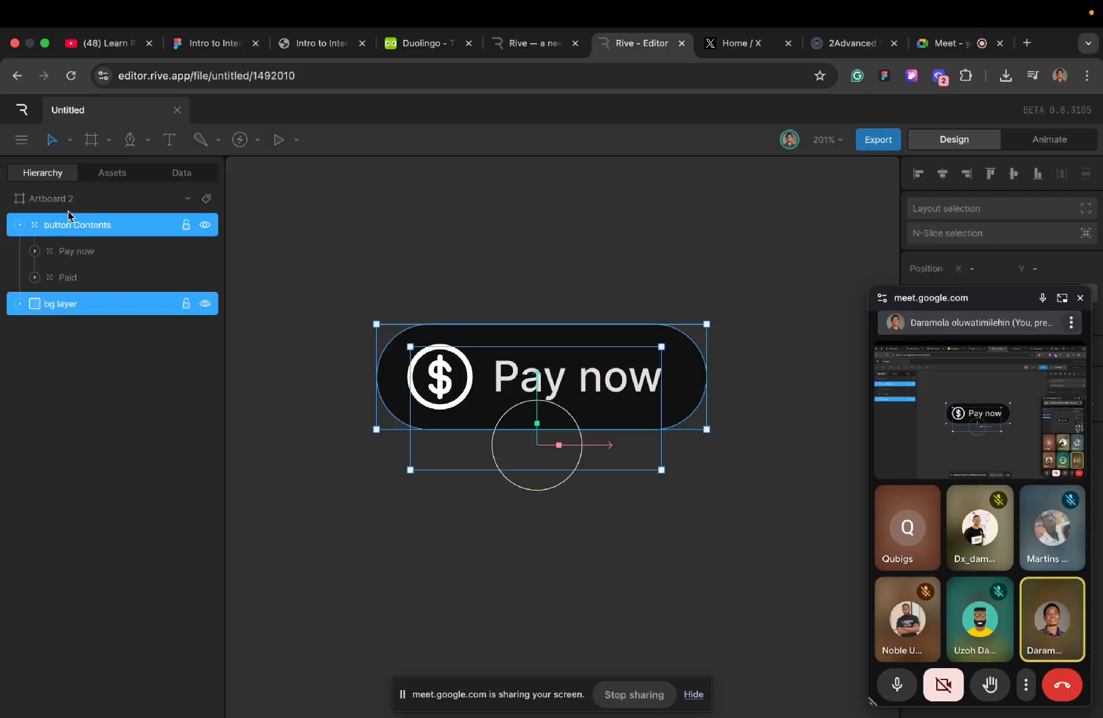
left_click(370, 235)
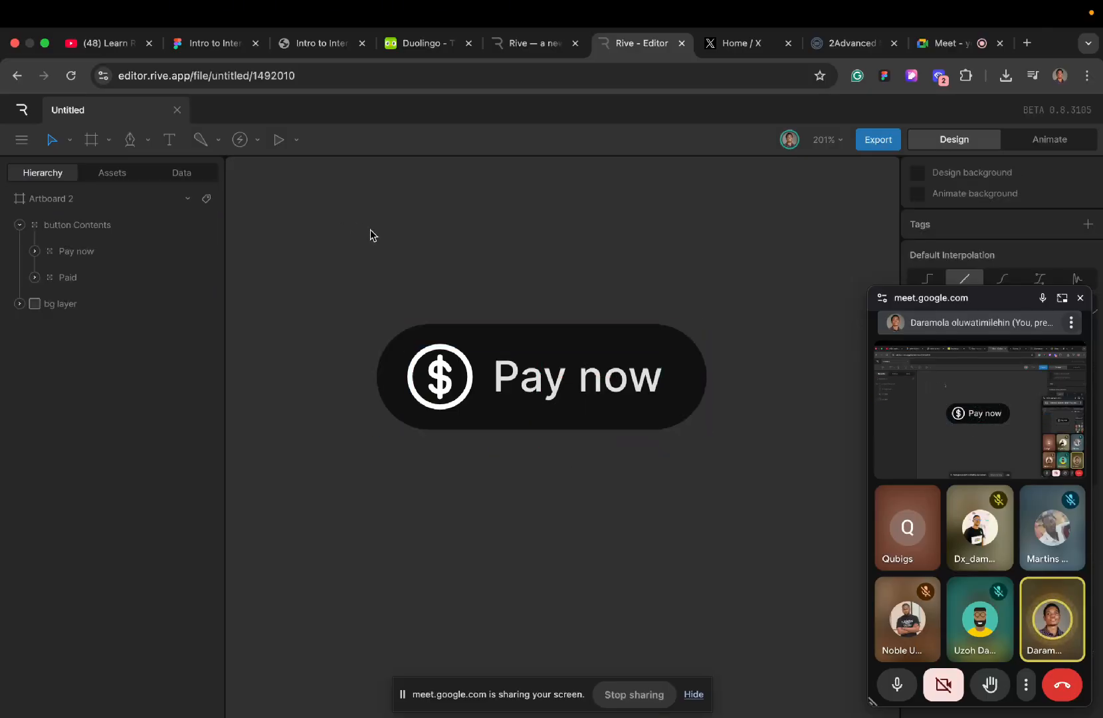
left_click(18, 225)
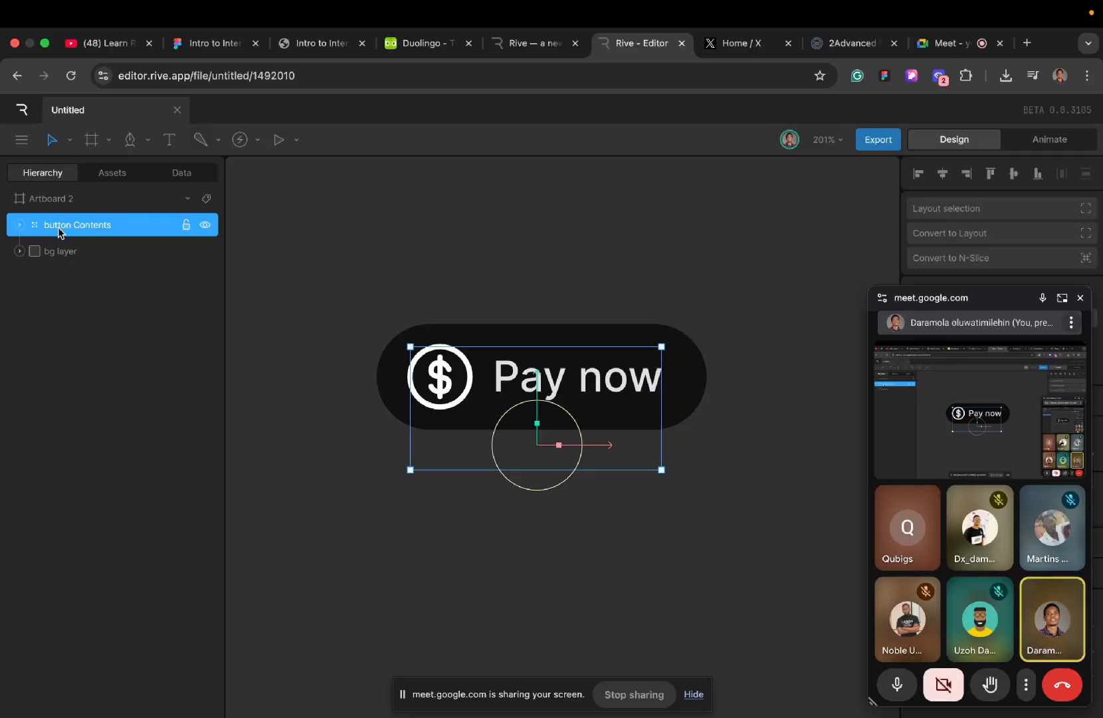
key("super+shift+g")
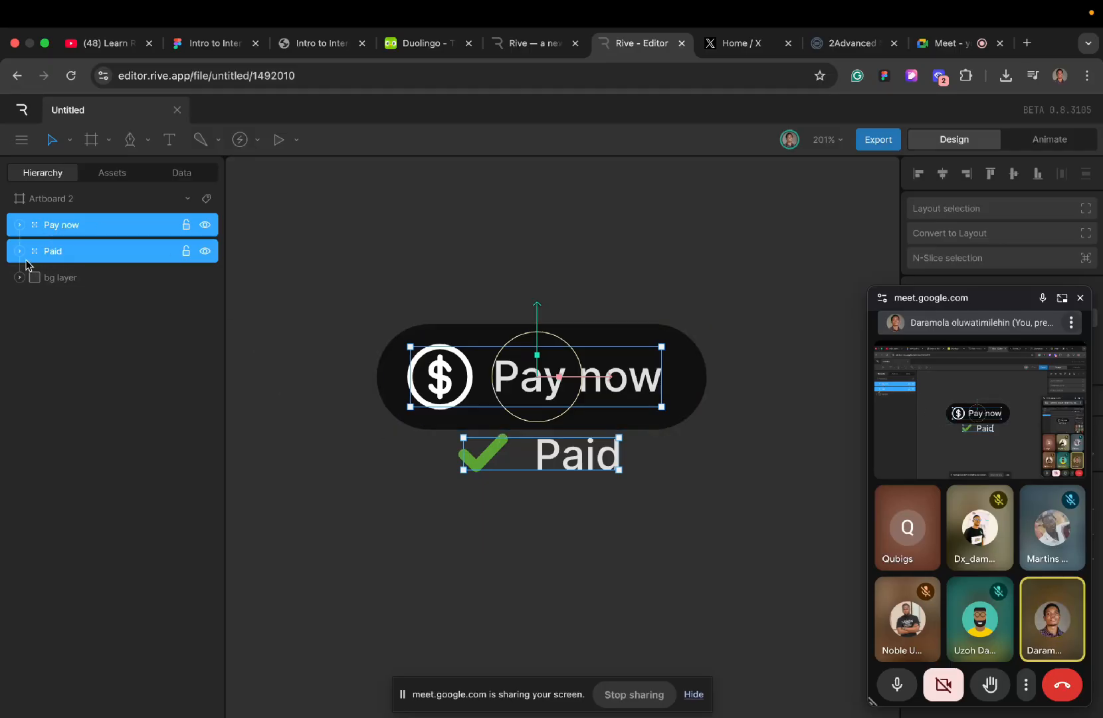
left_click(487, 221)
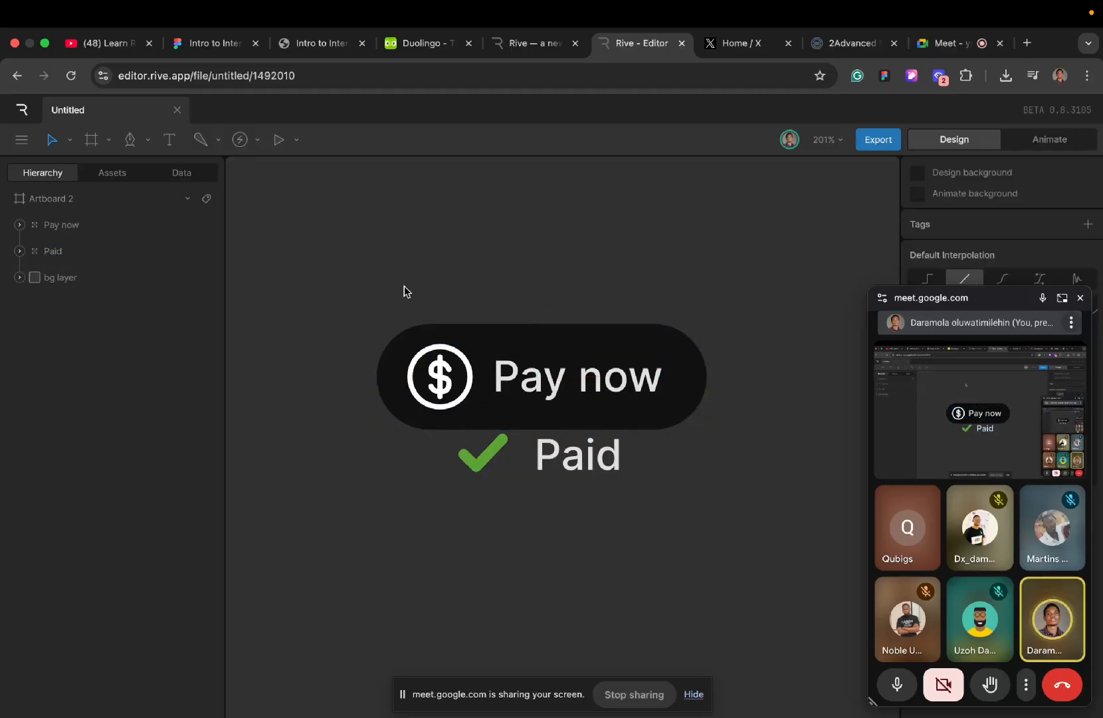
- Move the Paid group down to Y 291 and the Pay now group to X 247, Y 236.5, closing the floating Meet window
left_click(56, 279)
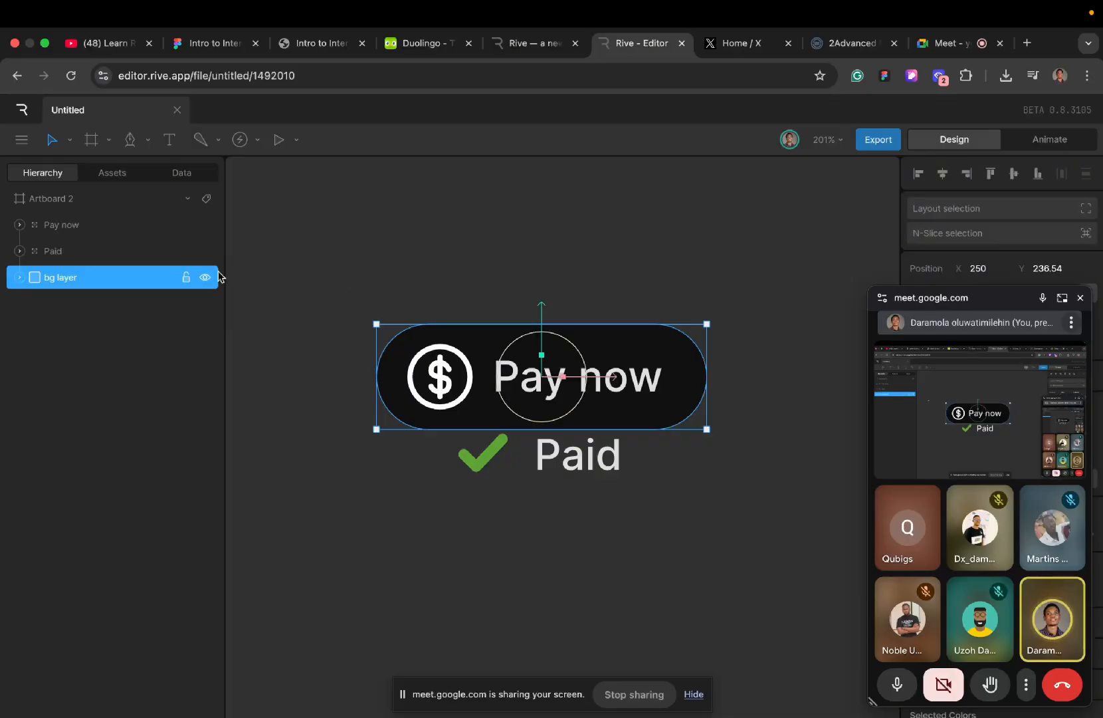
left_click(65, 253)
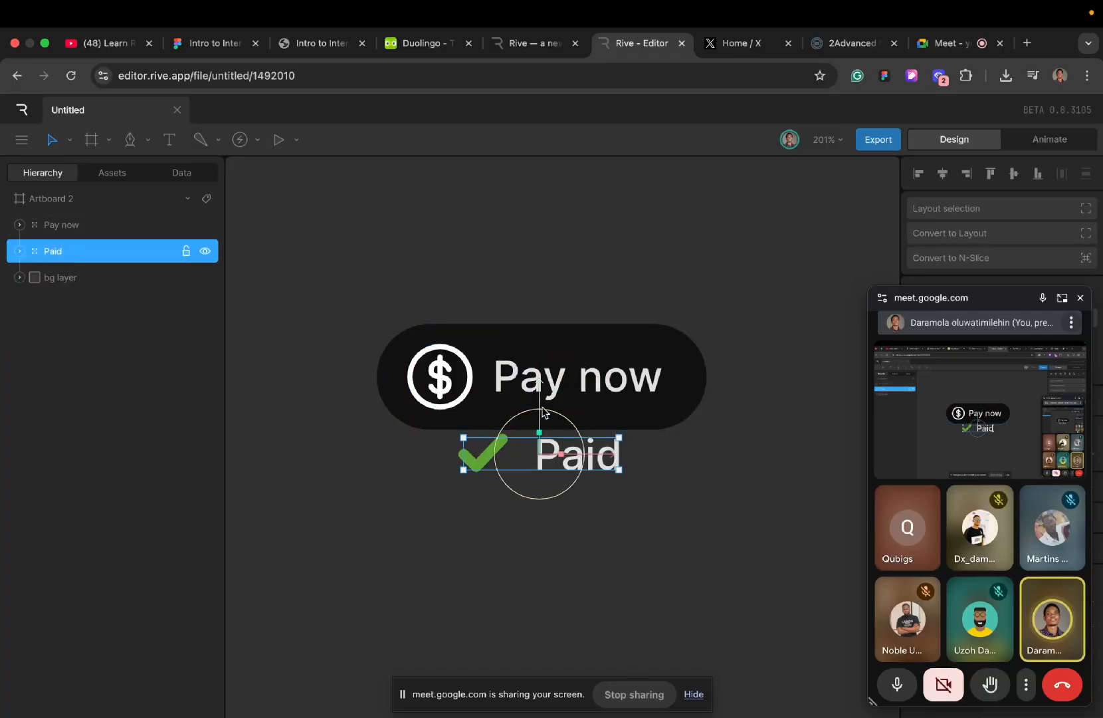
left_click_drag(543, 396, 543, 406)
left_click(1078, 299)
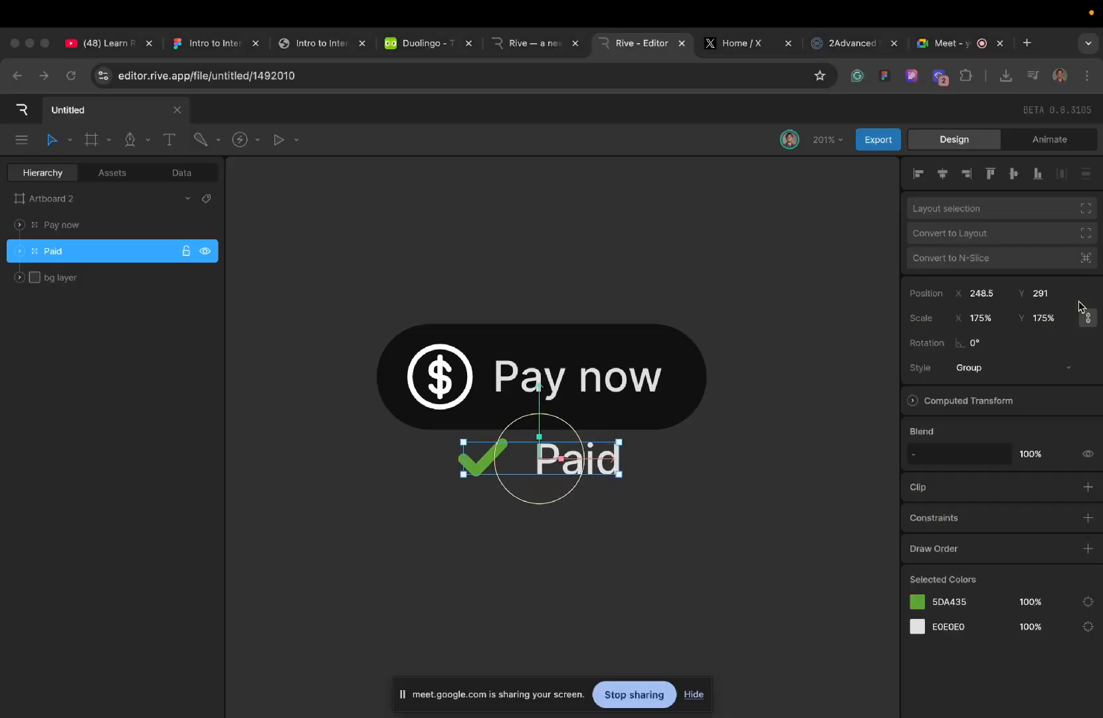
left_click(64, 229)
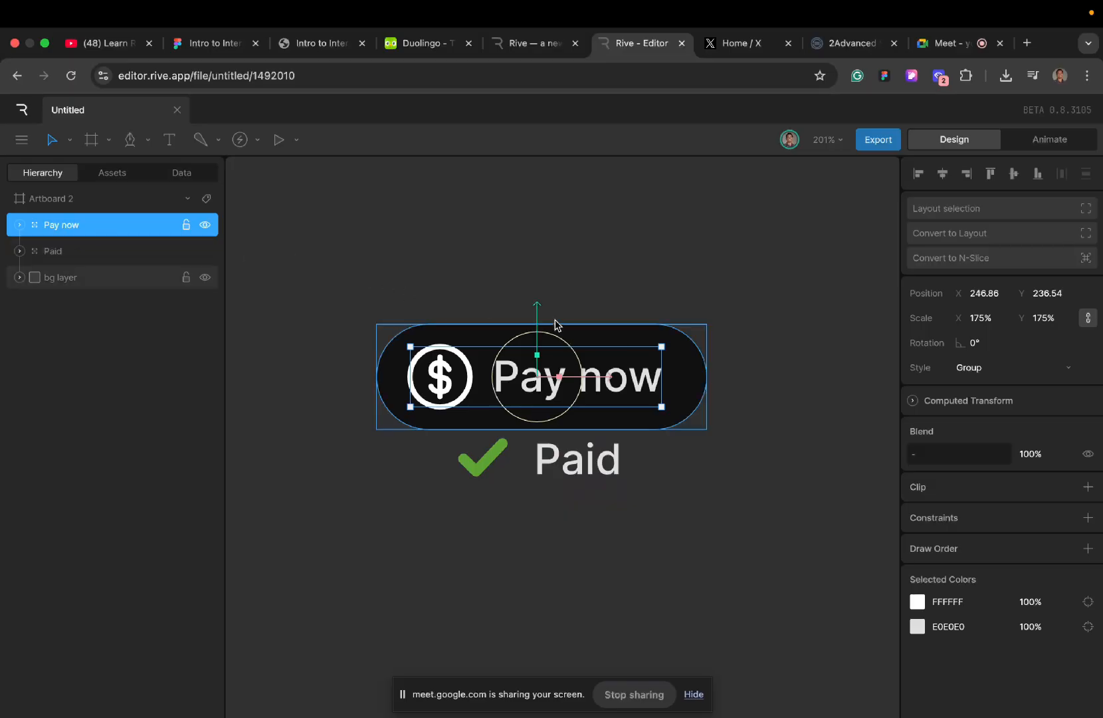
left_click_drag(536, 307, 538, 317)
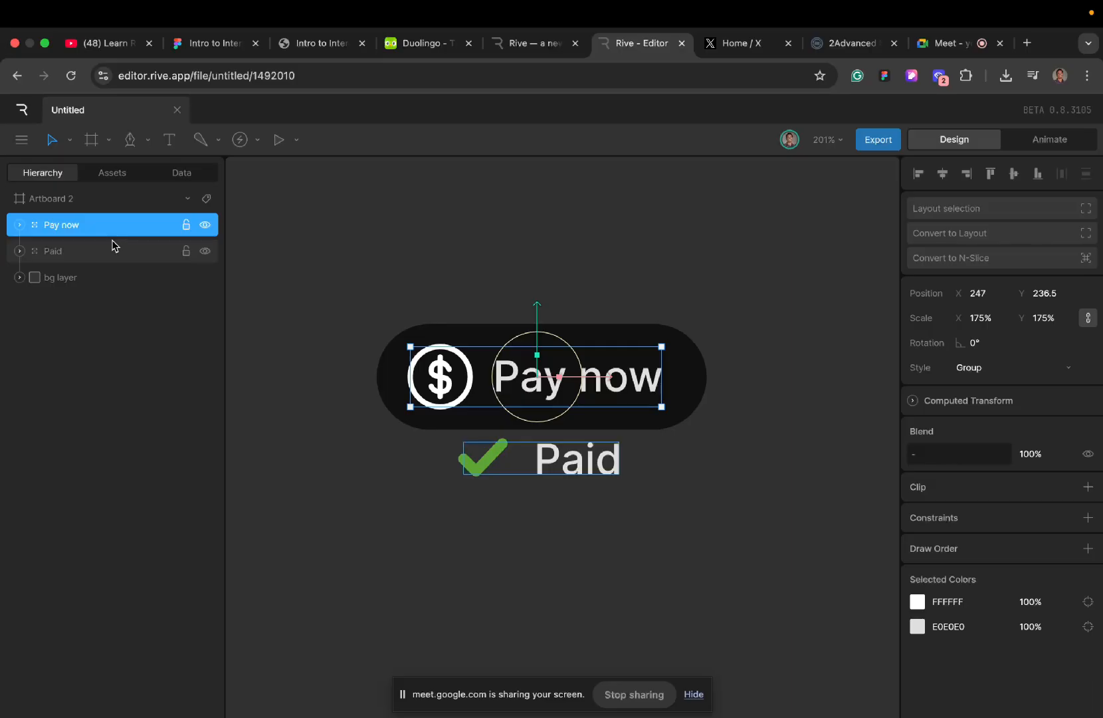
- Group the Pay now and Paid groups together and name the new group Content layer
left_click(82, 247)
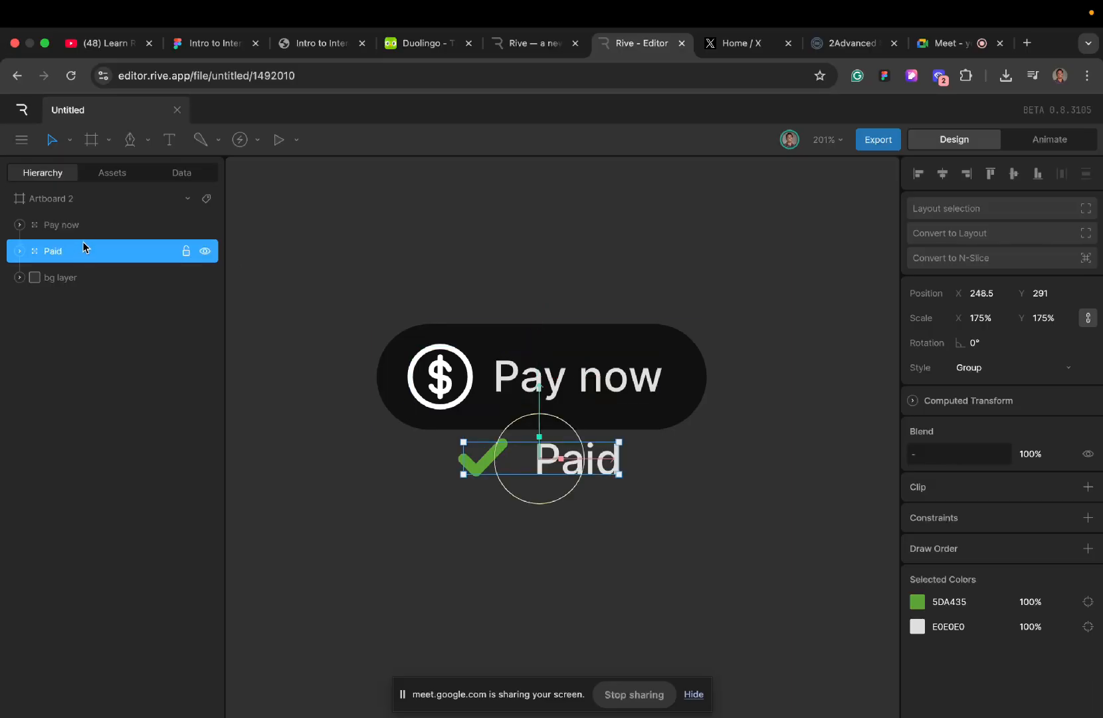
left_click(89, 229, "shift")
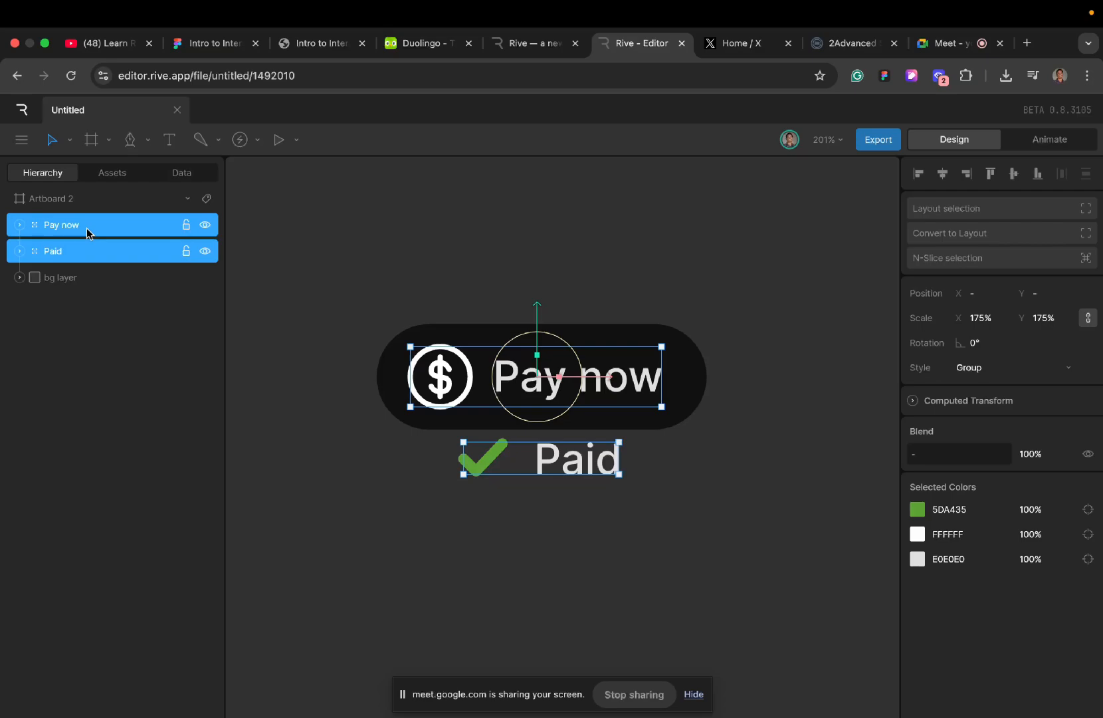
key("super+d")
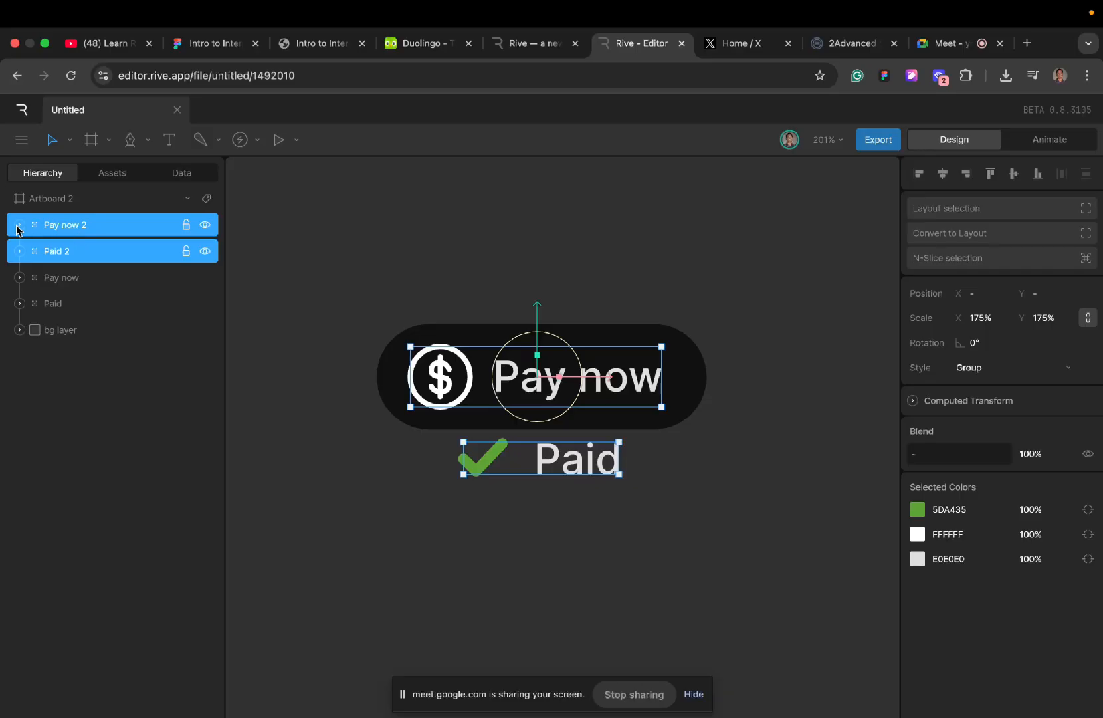
key("super+z")
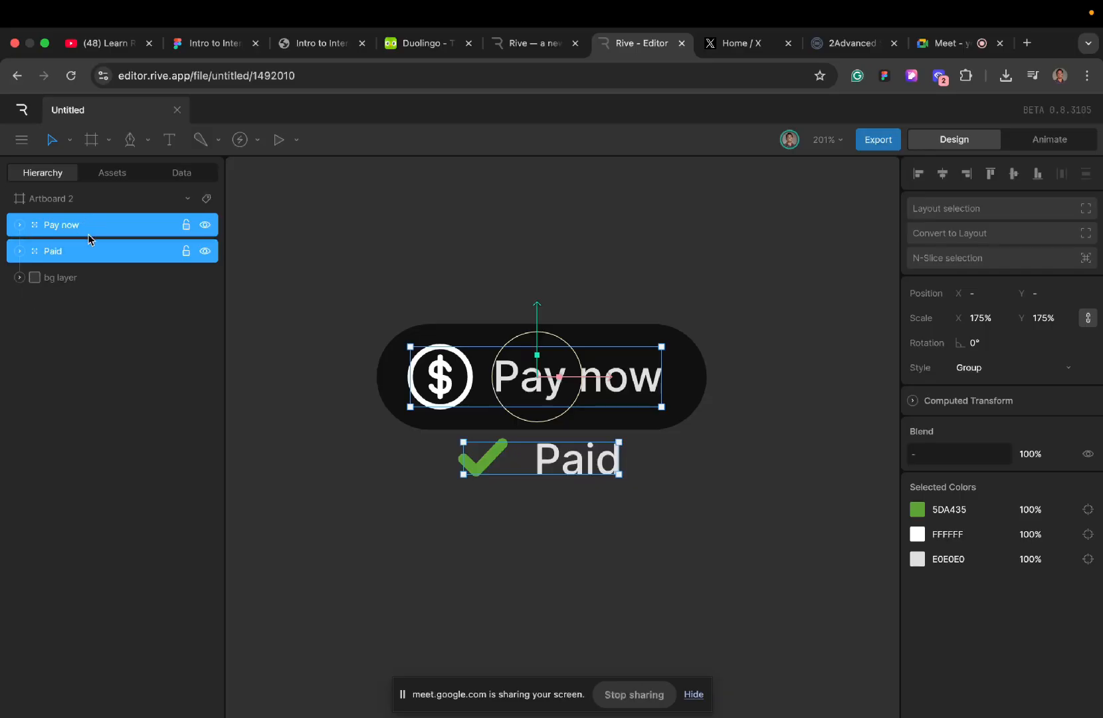
key("super+g")
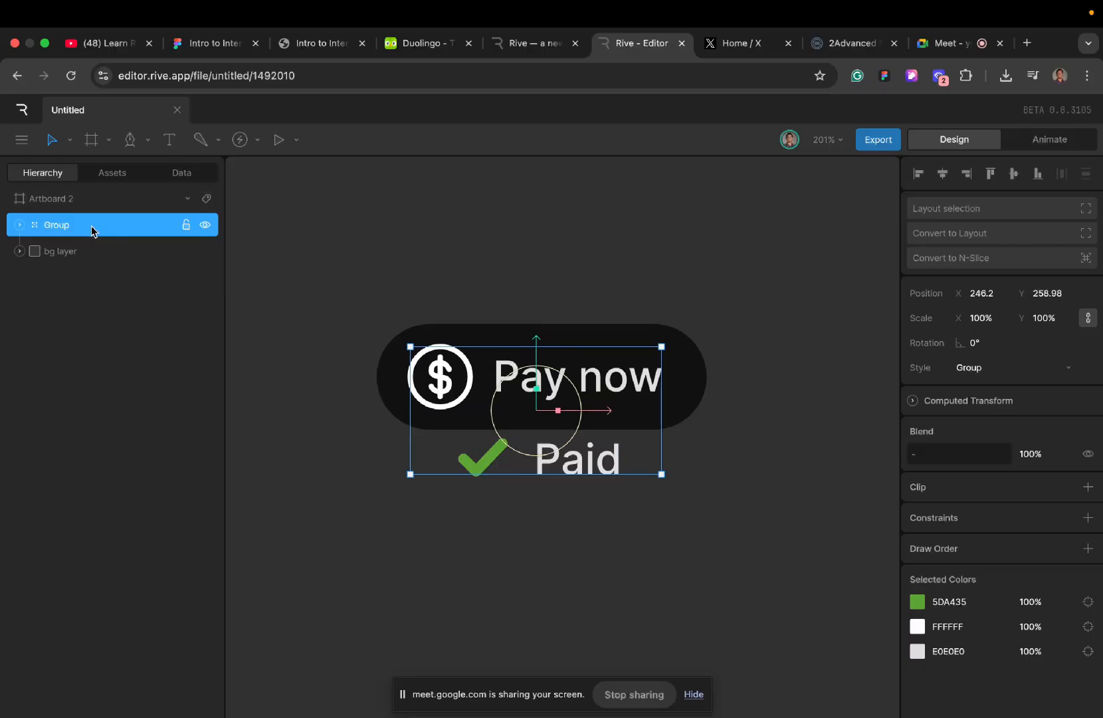
double_click(86, 225)
type("Content layer")
left_click(19, 225)
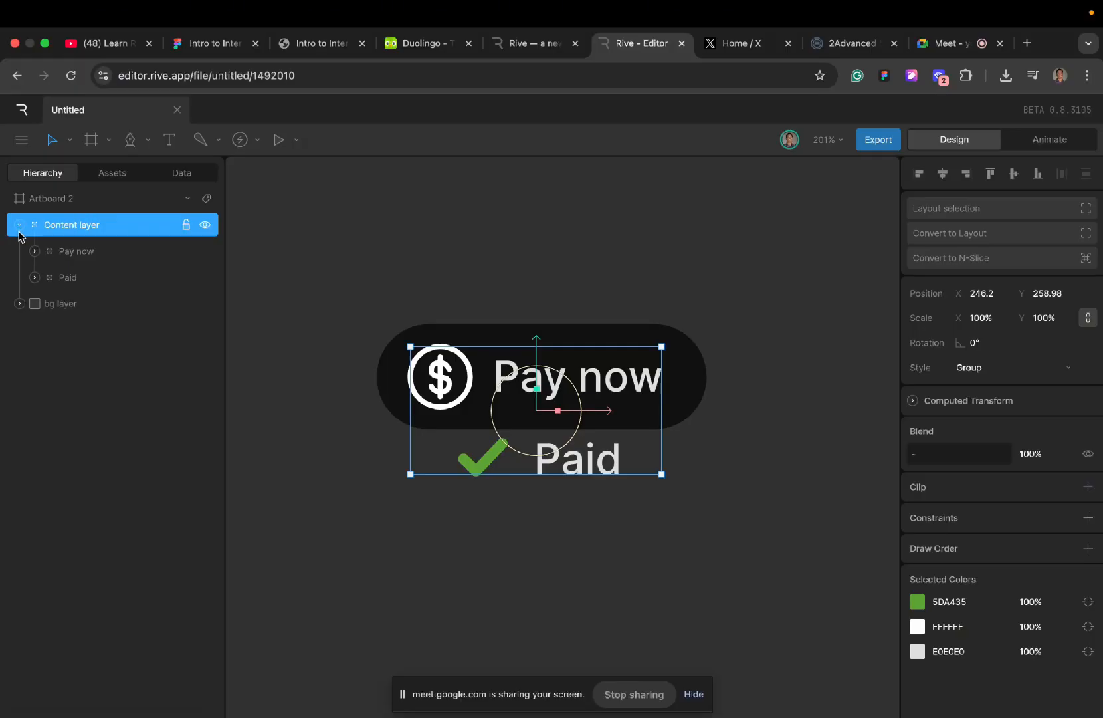
left_click(20, 226)
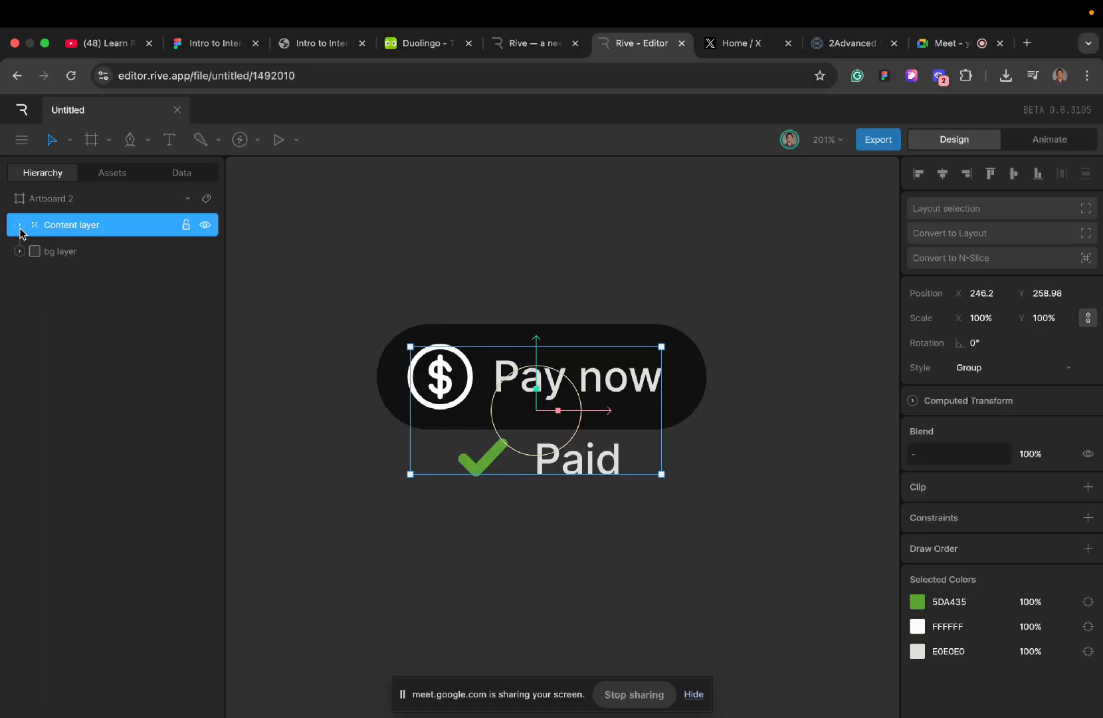
- Group Content layer and bg layer together, name the new group Button, and expand it
left_click(78, 259)
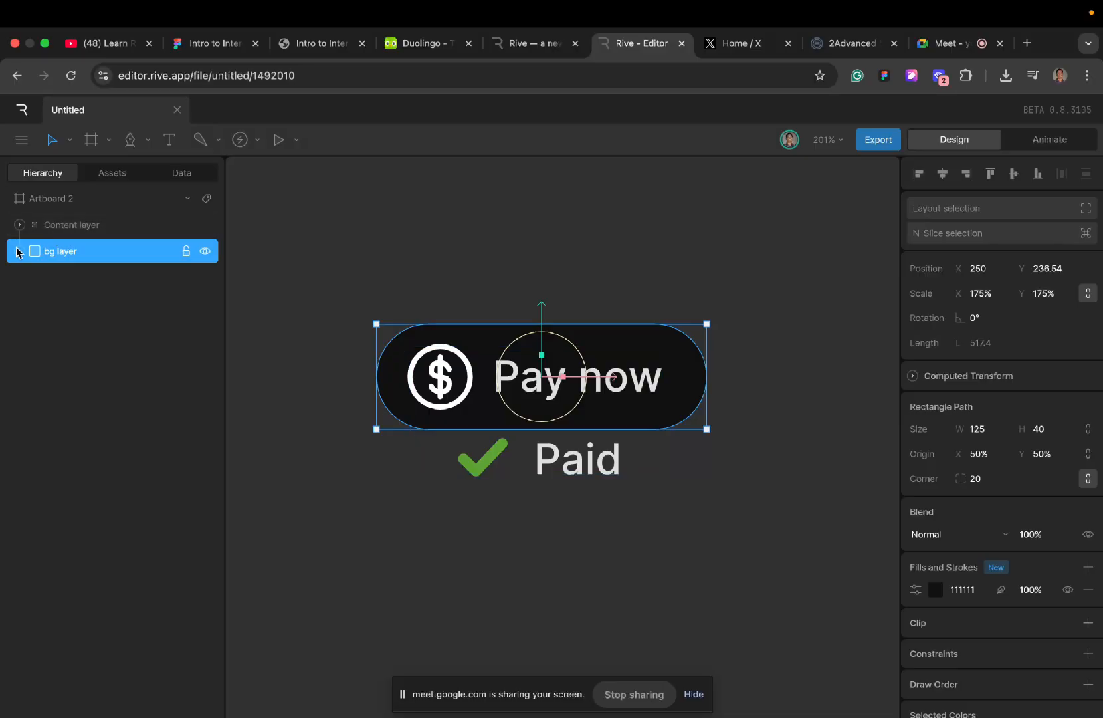
left_click(93, 235, "shift")
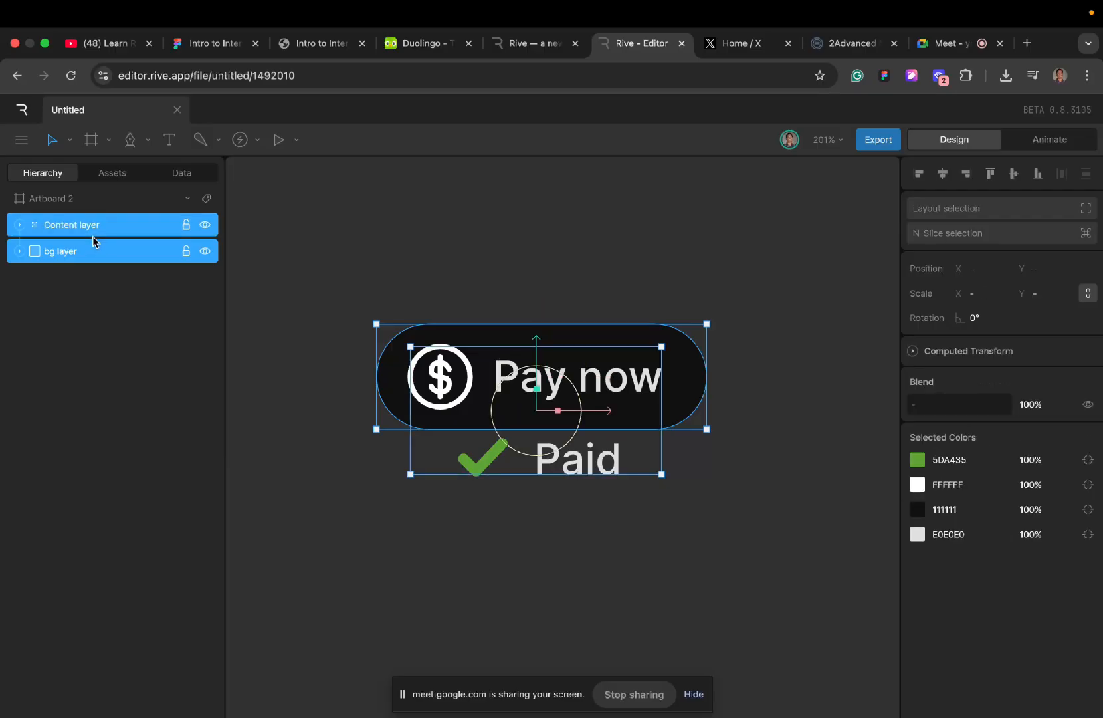
key("super+g")
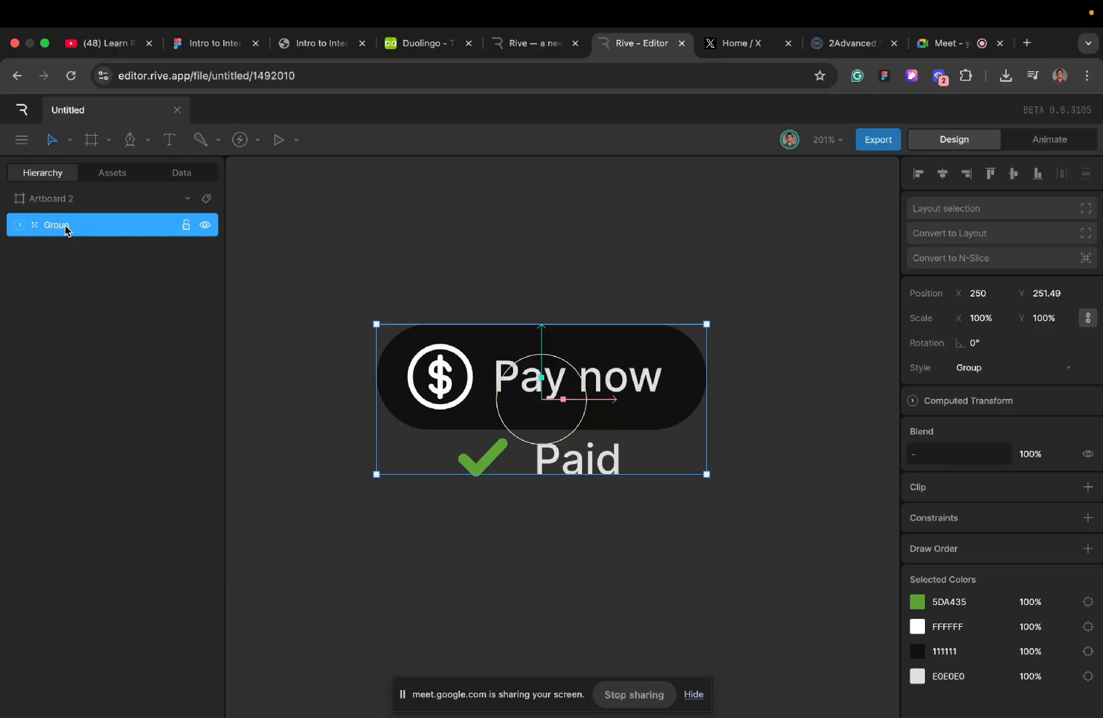
double_click(65, 226)
type("Button")
left_click(19, 225)
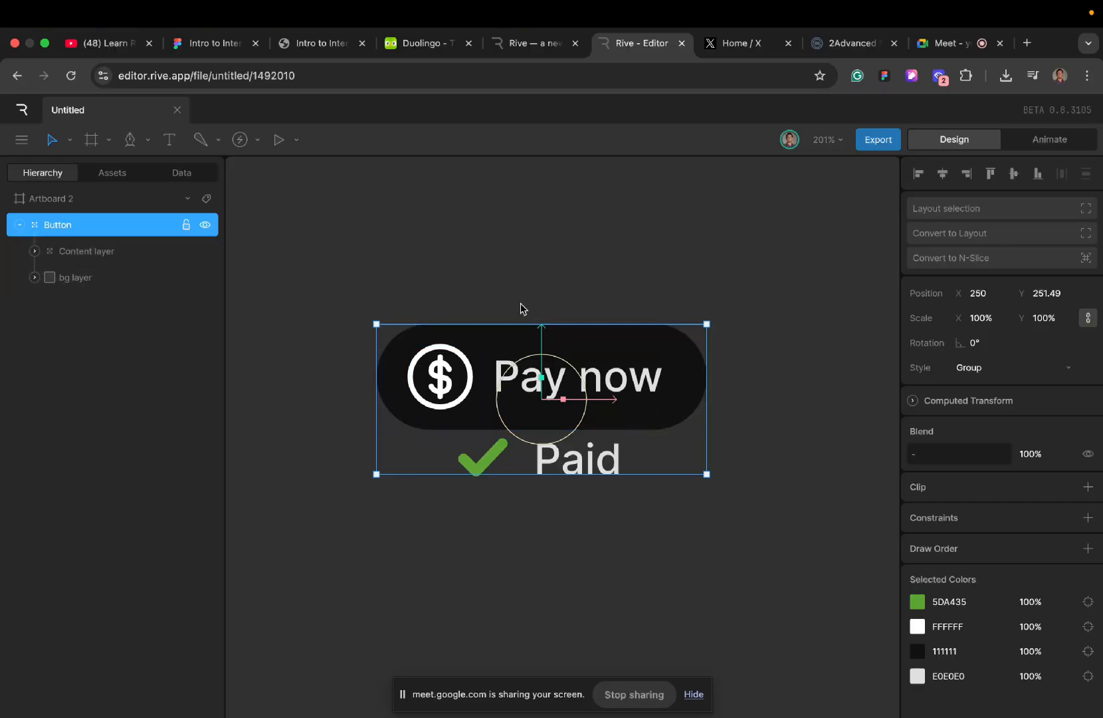
- Clip the Content layer group using bg layer as the clipping source, and clear the selection
left_click(75, 252)
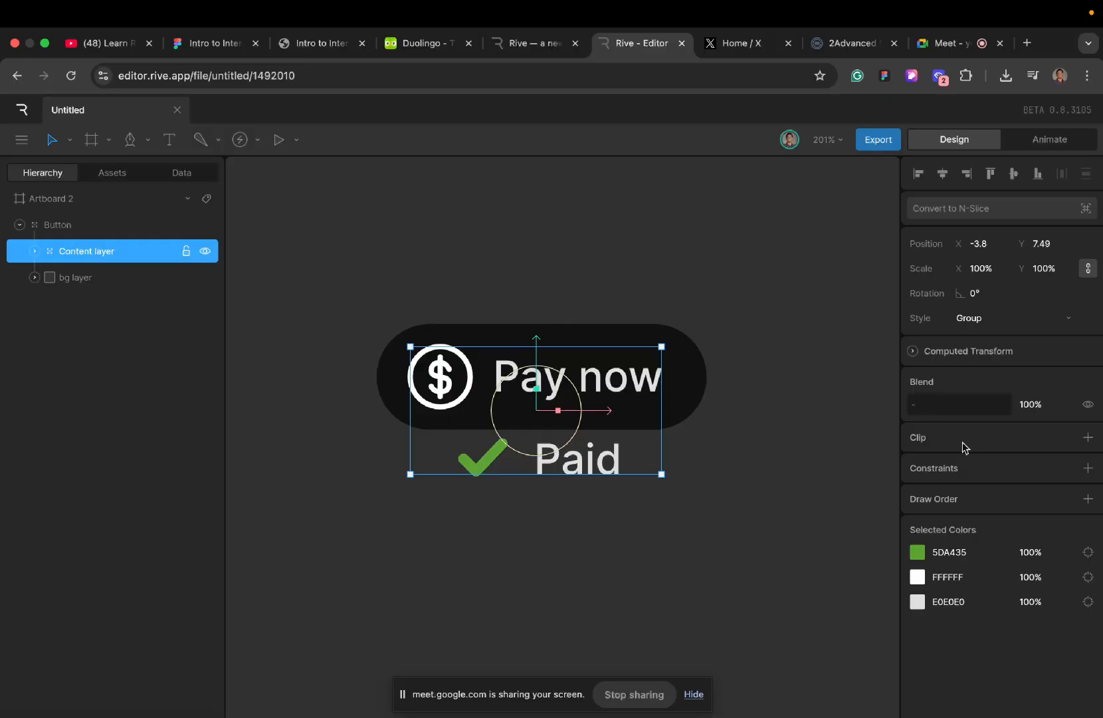
left_click(1087, 437)
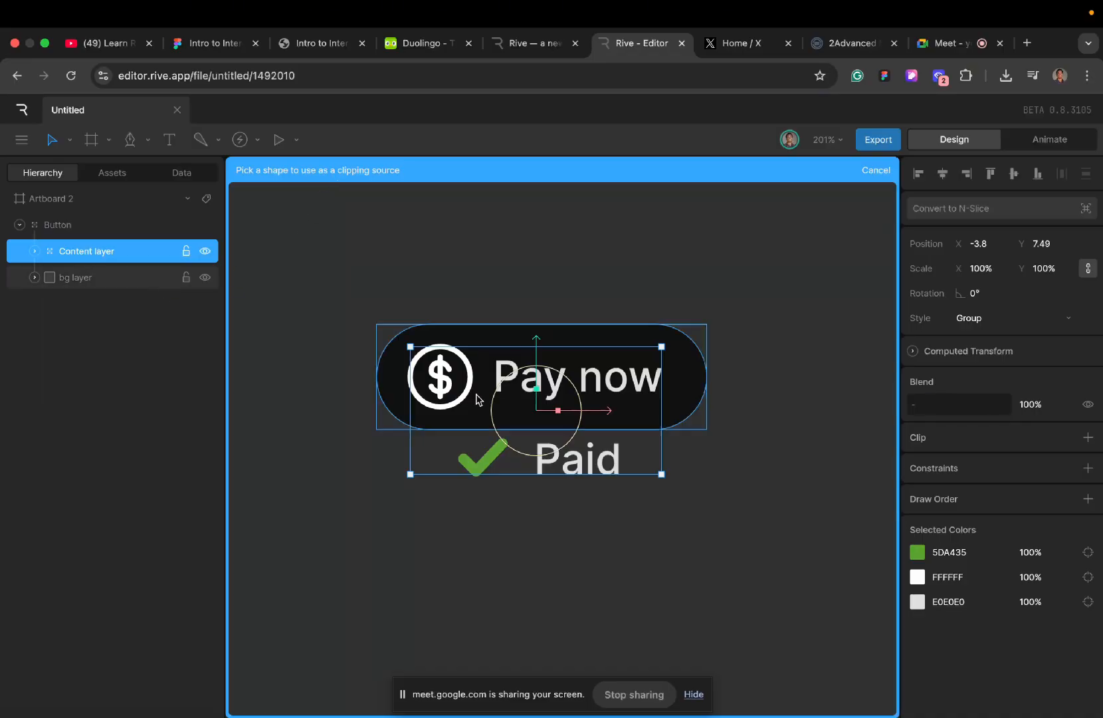
left_click(98, 283)
left_click(329, 406)
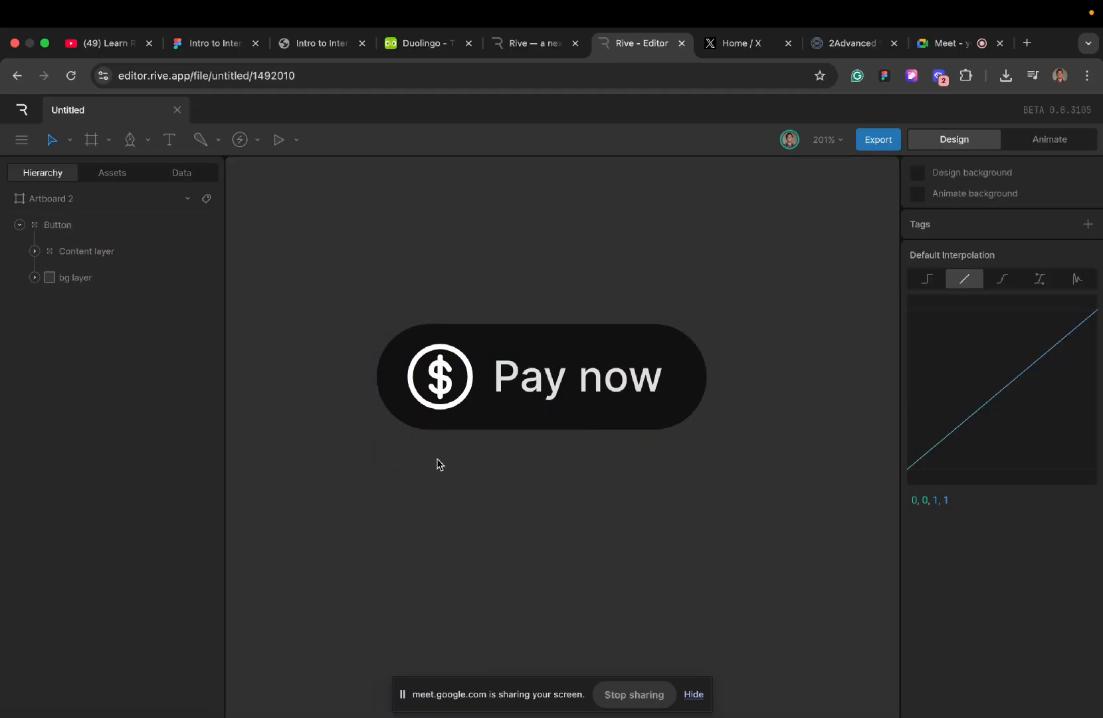
- Test the clipping by moving the Pay now group inside Content layer down to Y 32.5, and undo the move
left_click(40, 254)
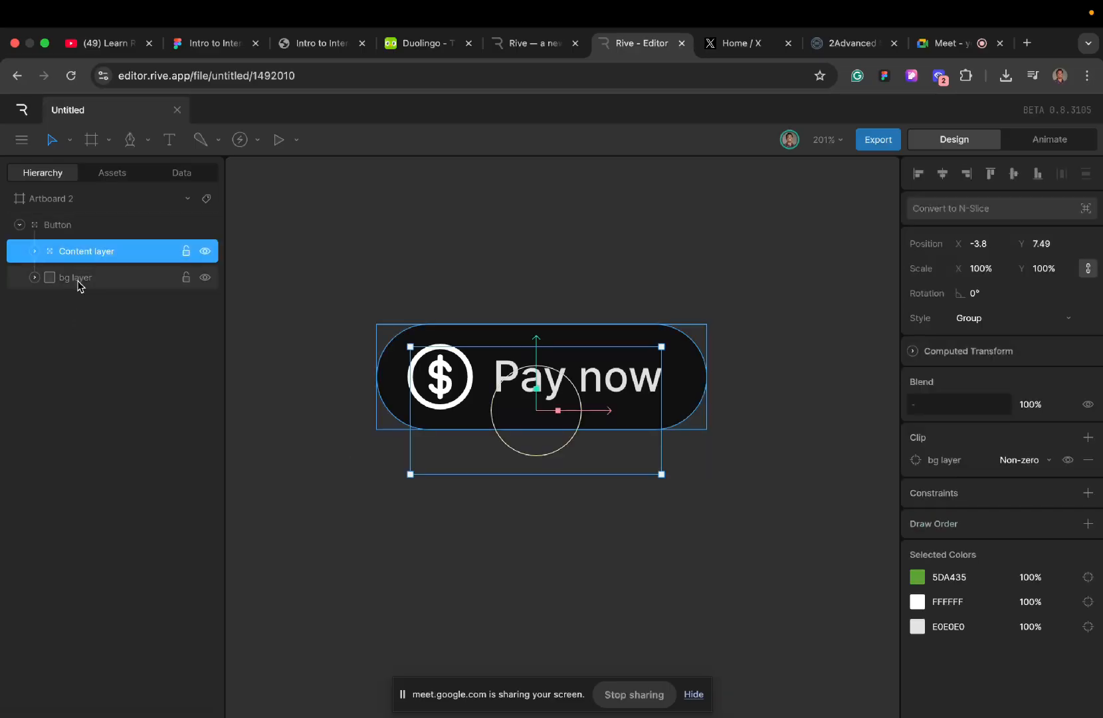
left_click(34, 250)
left_click(97, 283)
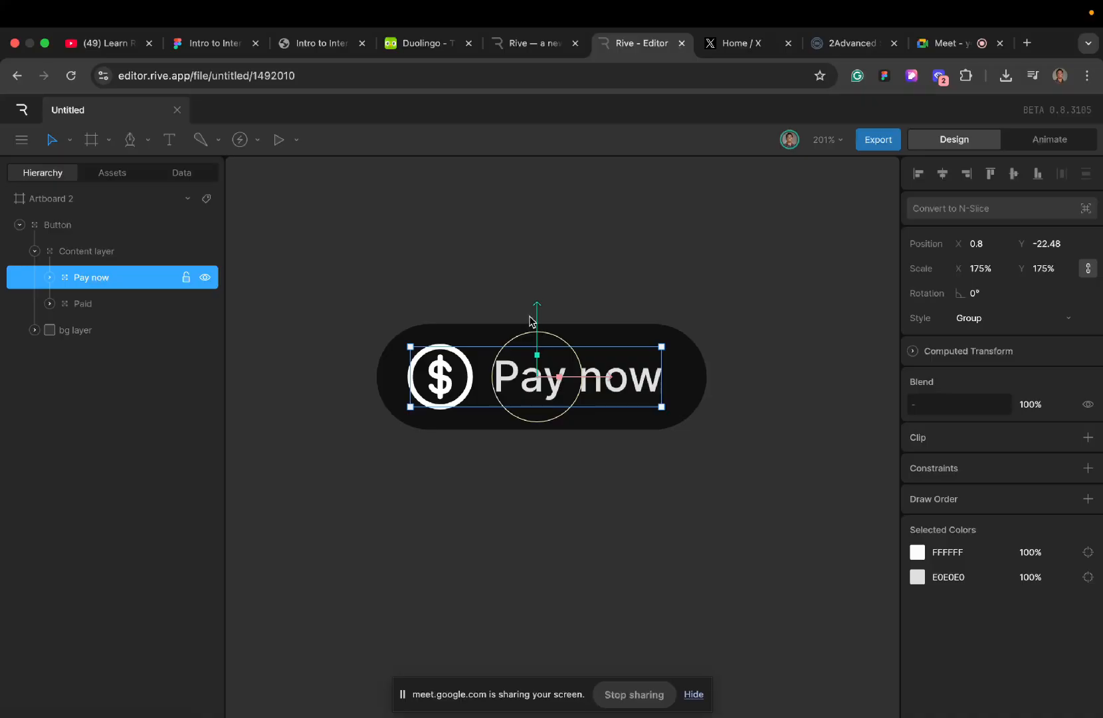
left_click_drag(538, 321, 541, 408)
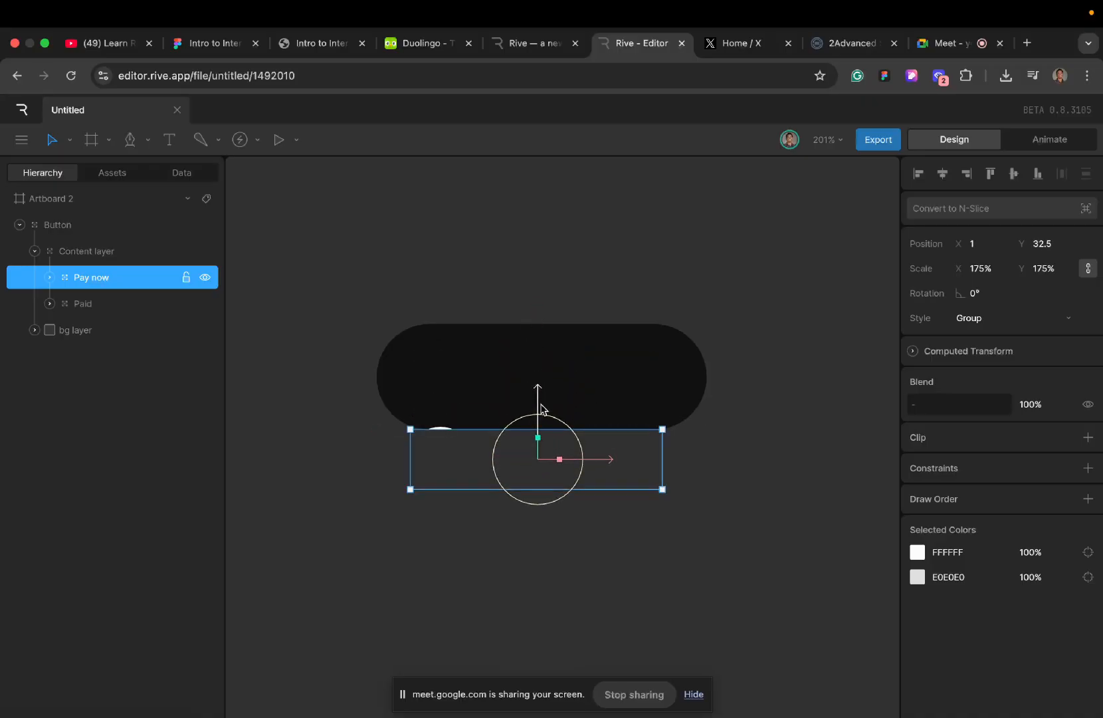
key("ctrl+z")
left_click(372, 328)
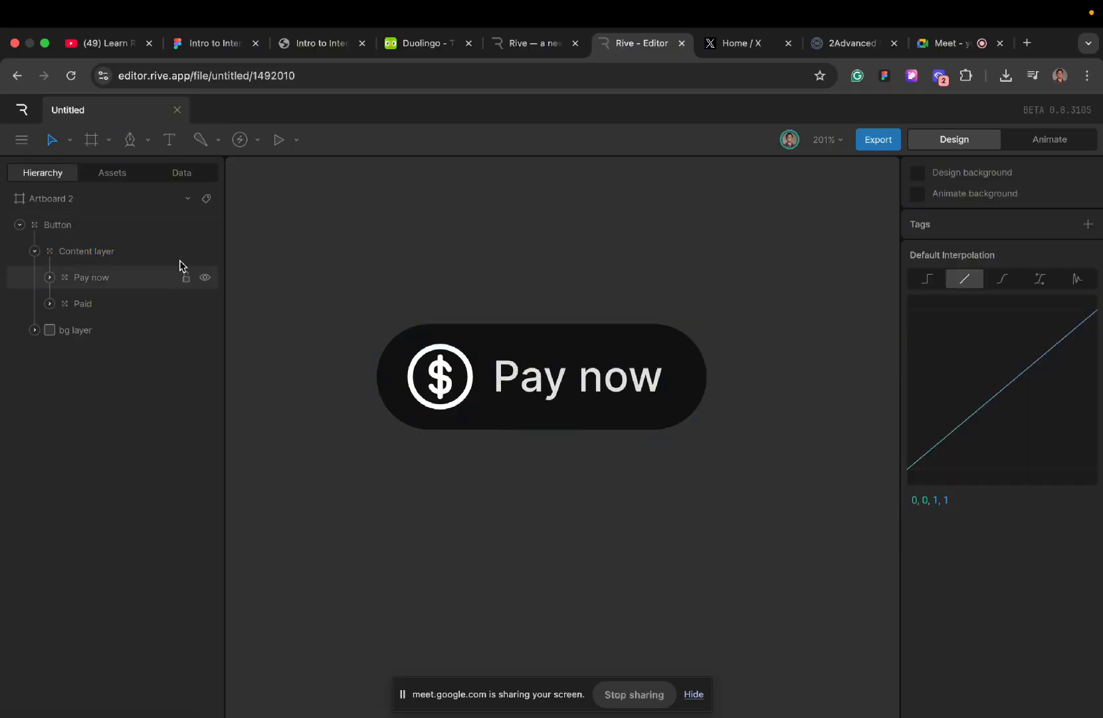
- Select the dollar icon within the Pay now group and expand its doller icon and Icon groups to examine their nesting
left_click(404, 360)
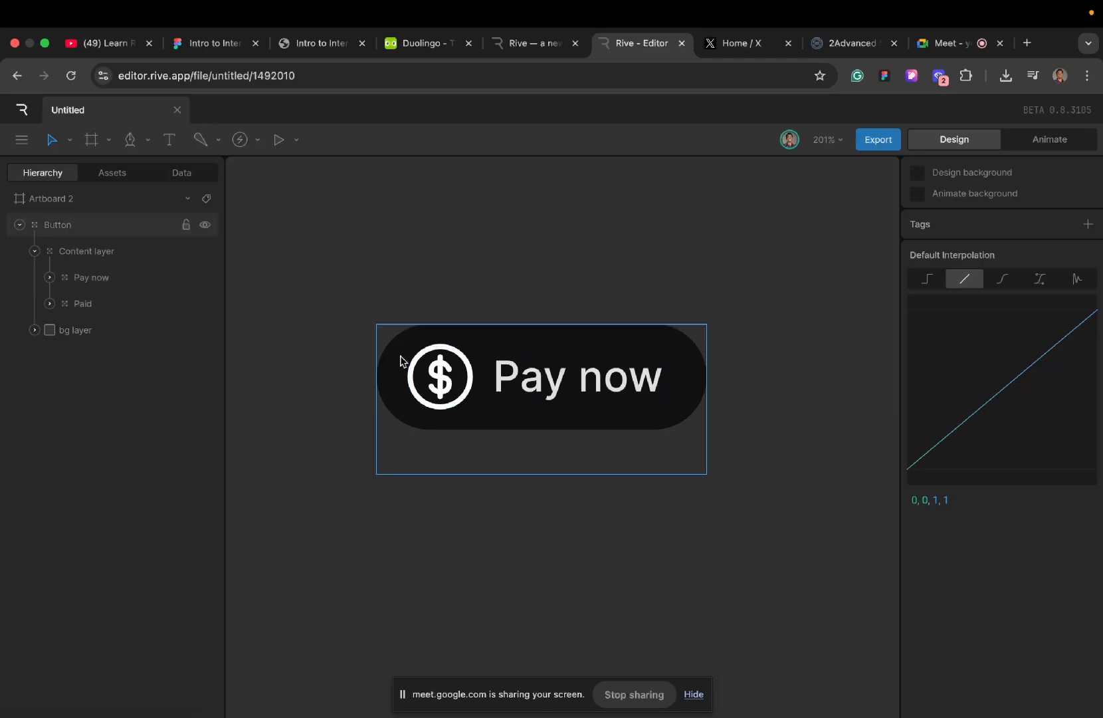
left_click(436, 367)
left_click(432, 367)
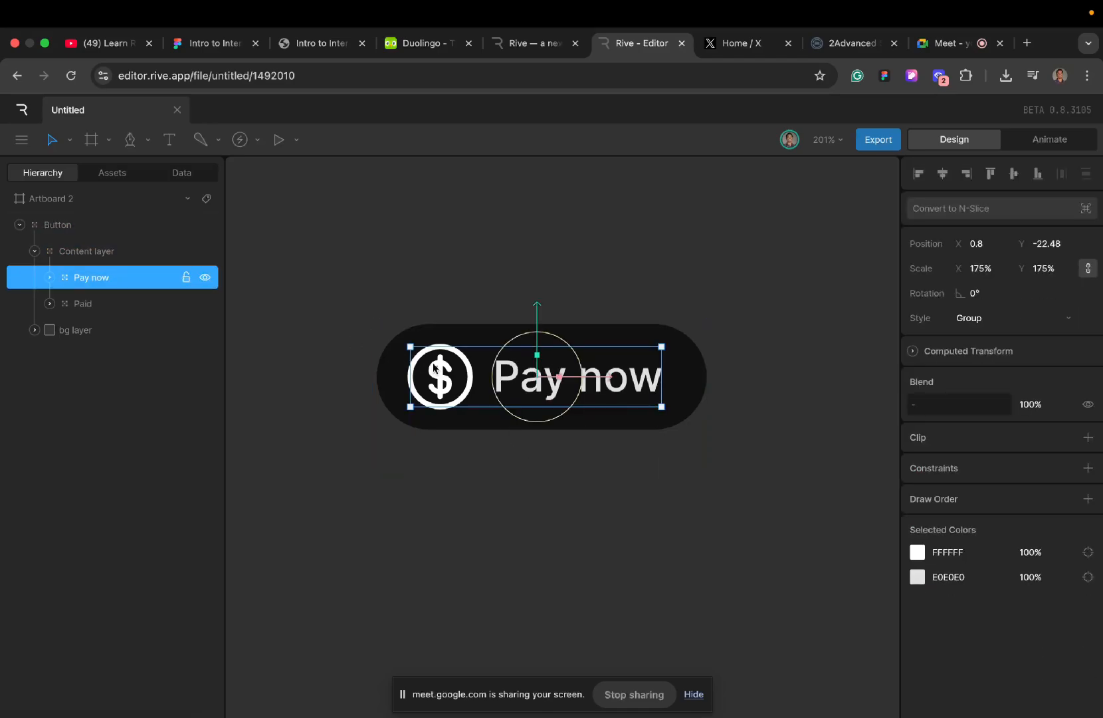
left_click(425, 365)
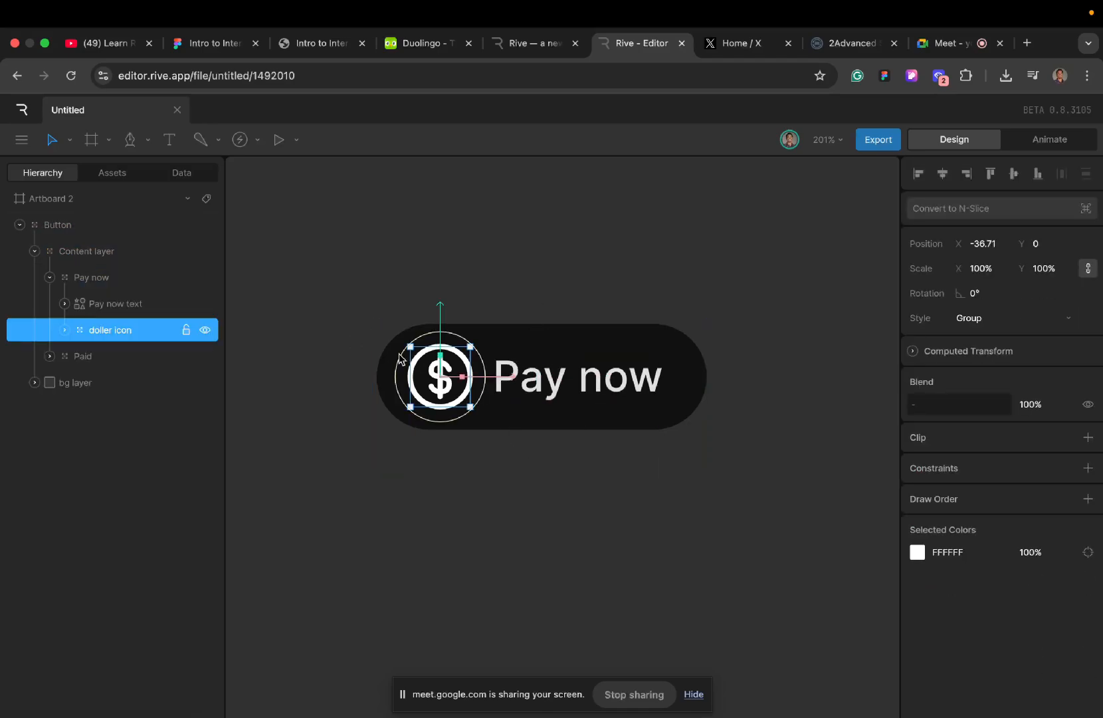
left_click(65, 330)
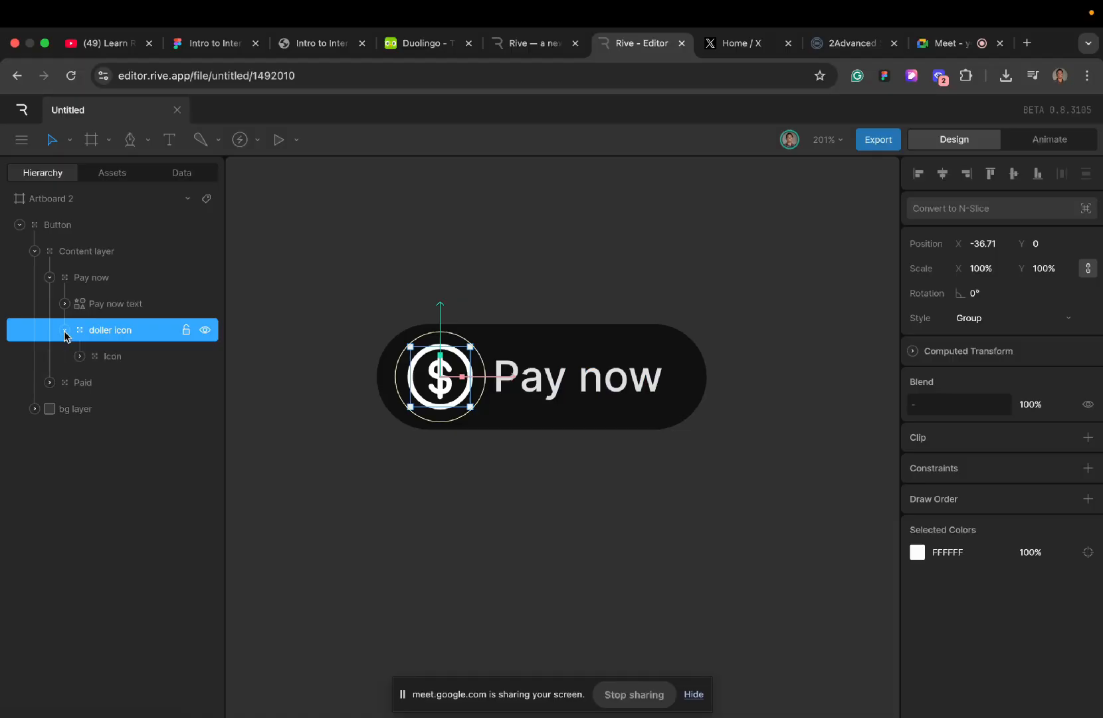
left_click(79, 356)
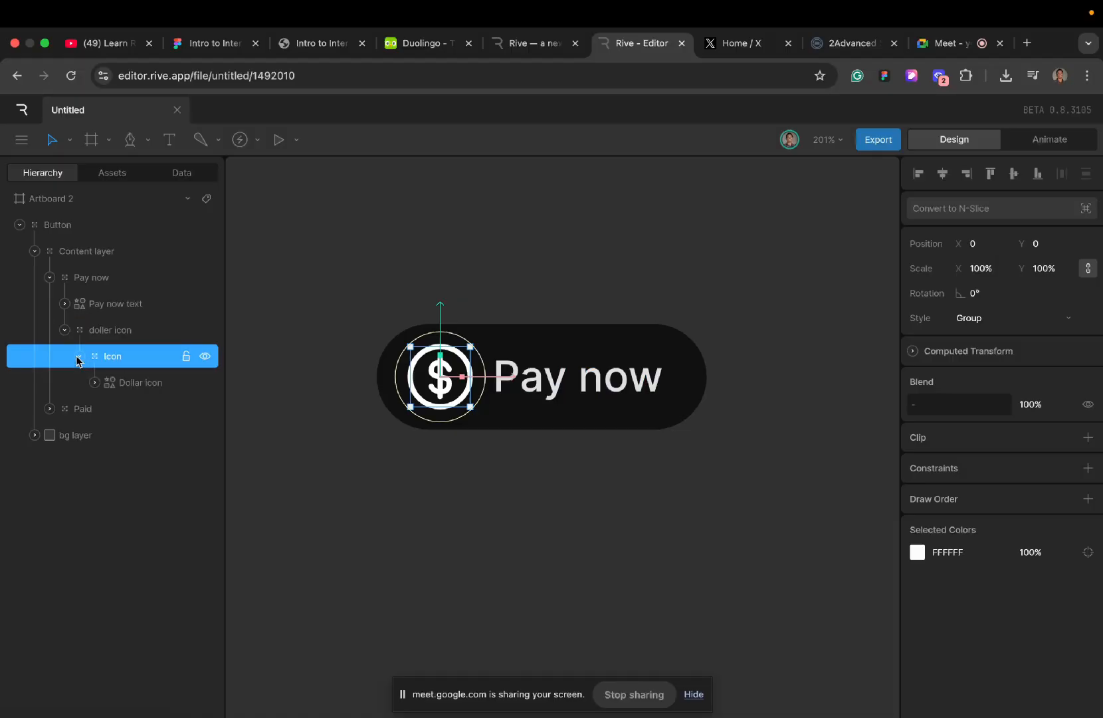
- Test trimming the Dollar icon's Stroke 1 with an End value of 68.75%, and restore the End to 100%
left_click(124, 383)
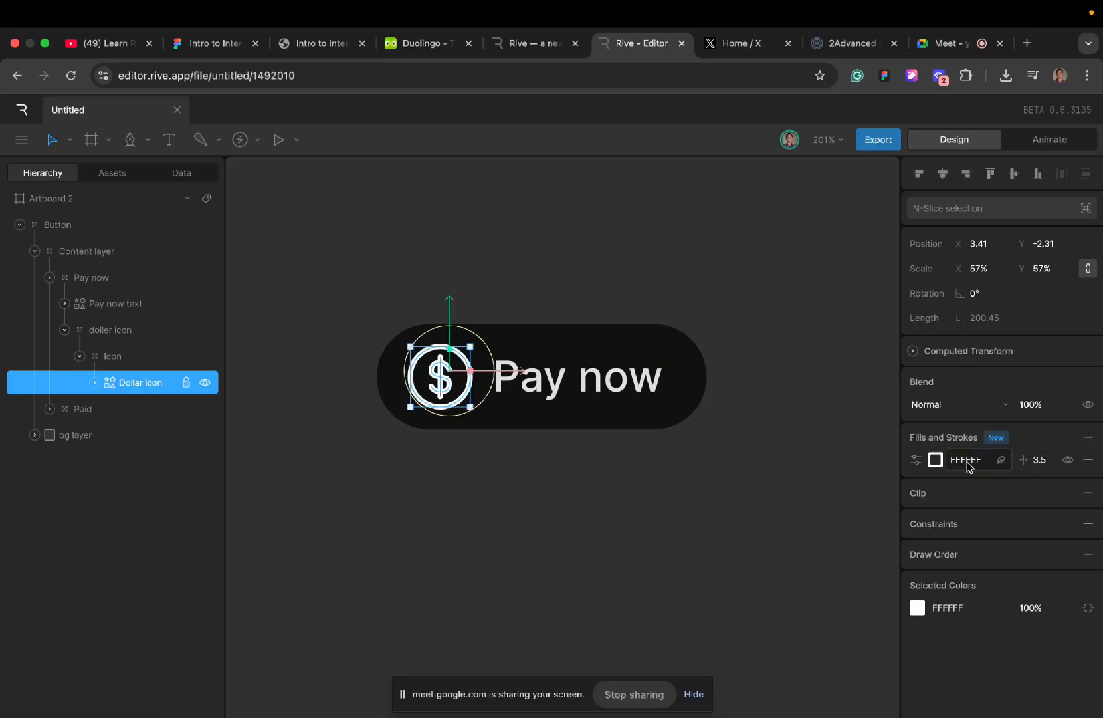
left_click(915, 459)
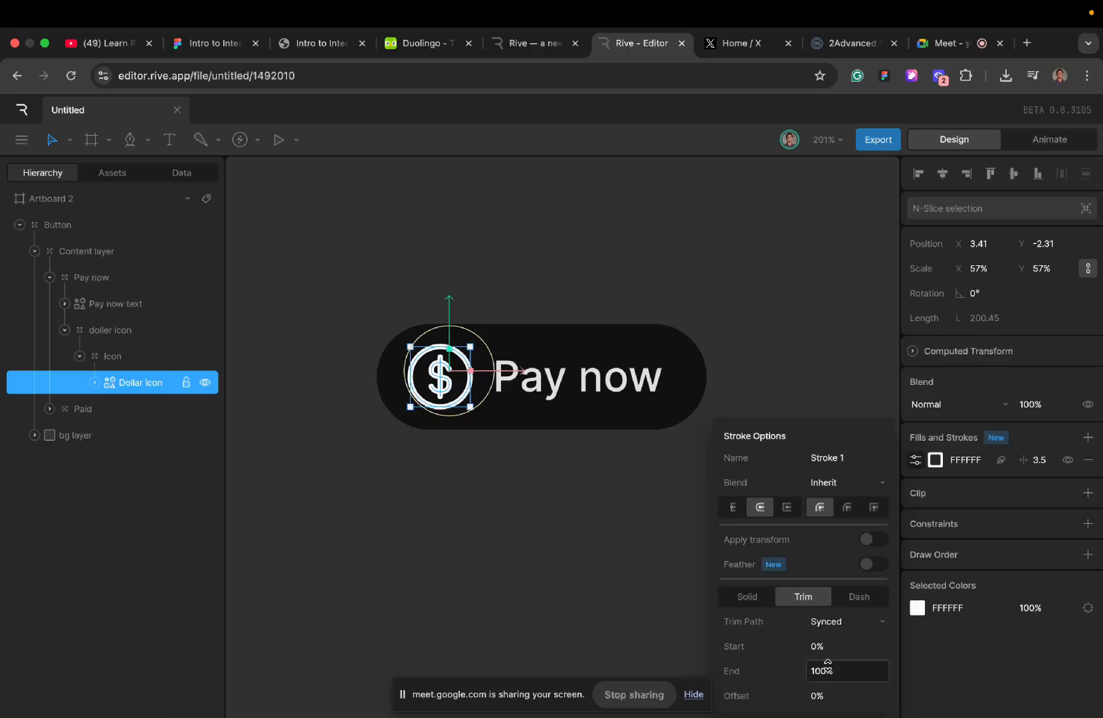
mouse_move(839, 671)
left_mouse_down()
mouse_move(835, 648)
mouse_move(841, 716)
mouse_move(850, 672)
mouse_move(850, 709)
mouse_move(842, 677)
left_mouse_up()
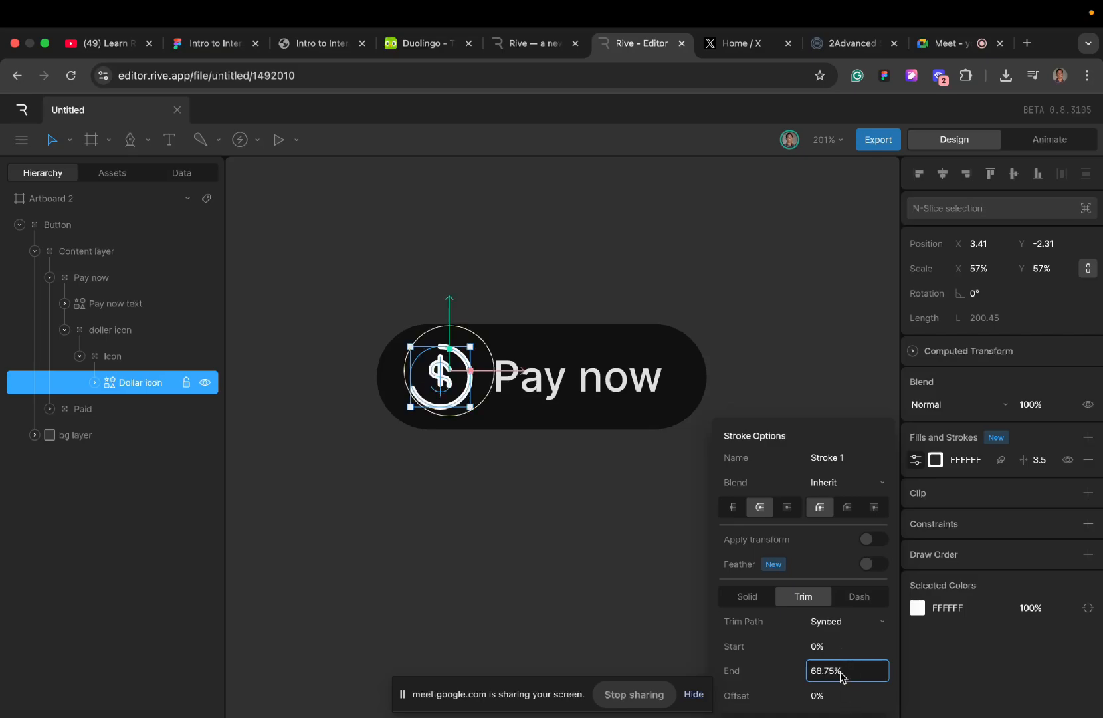
left_click(841, 671)
left_click(840, 671)
type("100")
key("Return")
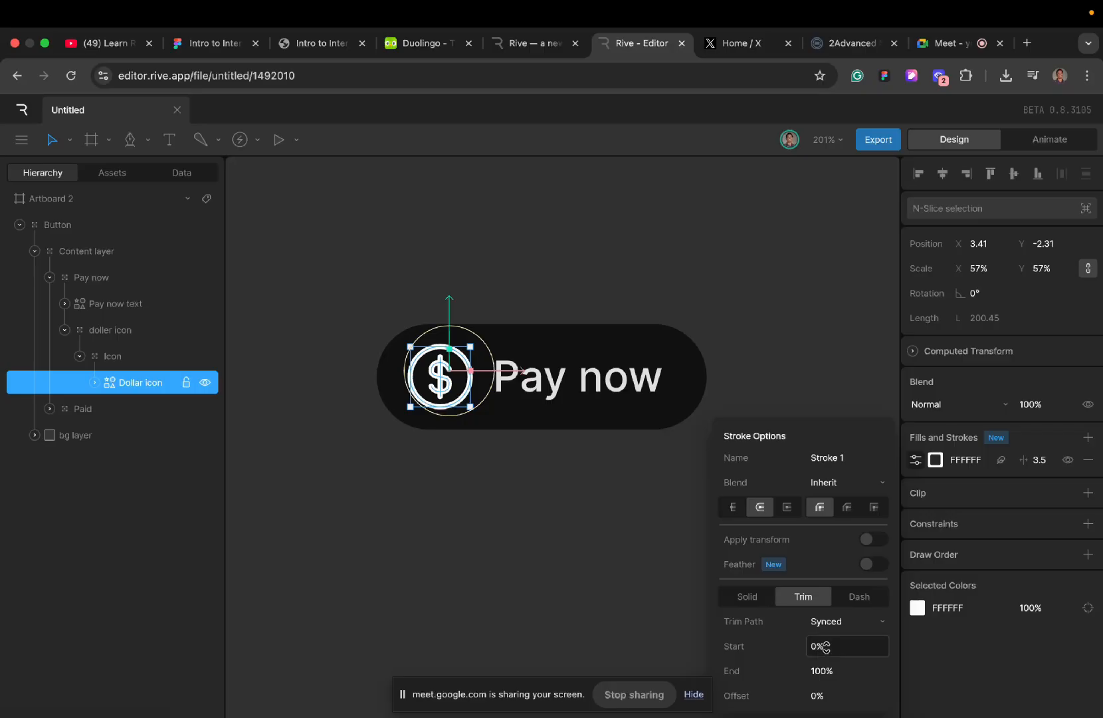
- Switch the Dollar icon stroke's trim path to Sequential and vary the trim End to preview how the outline draws
left_click(834, 627)
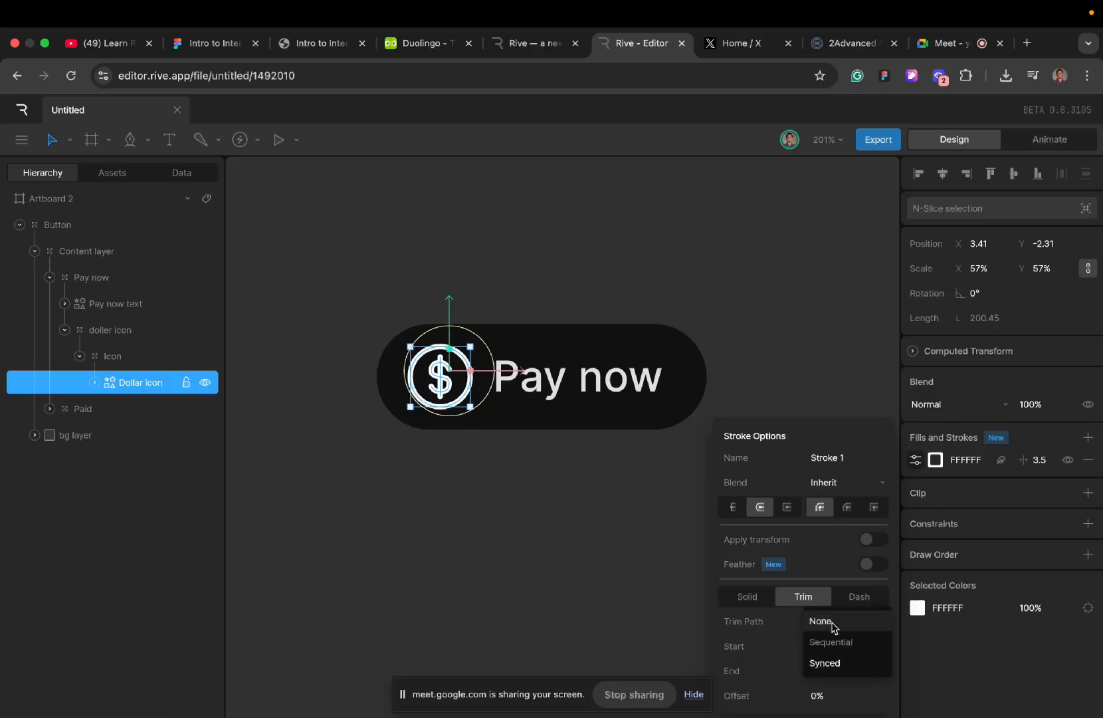
left_click(835, 643)
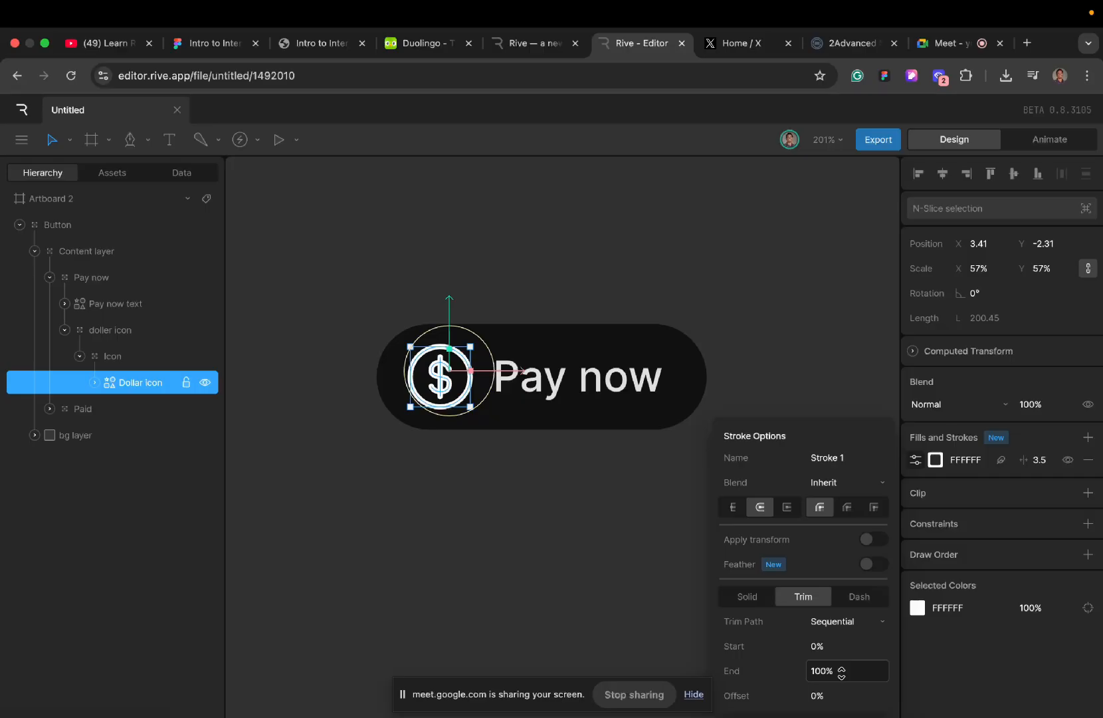
left_click_drag(841, 673, 838, 661)
left_click_drag(838, 660, 840, 716)
left_click_drag(841, 670, 850, 715)
mouse_move(841, 671)
left_mouse_down()
mouse_move(844, 716)
mouse_move(841, 659)
left_mouse_up()
- Return the Dollar icon stroke's trim path to Synced, preview different End values, and reset the End to 100%
left_click(842, 624)
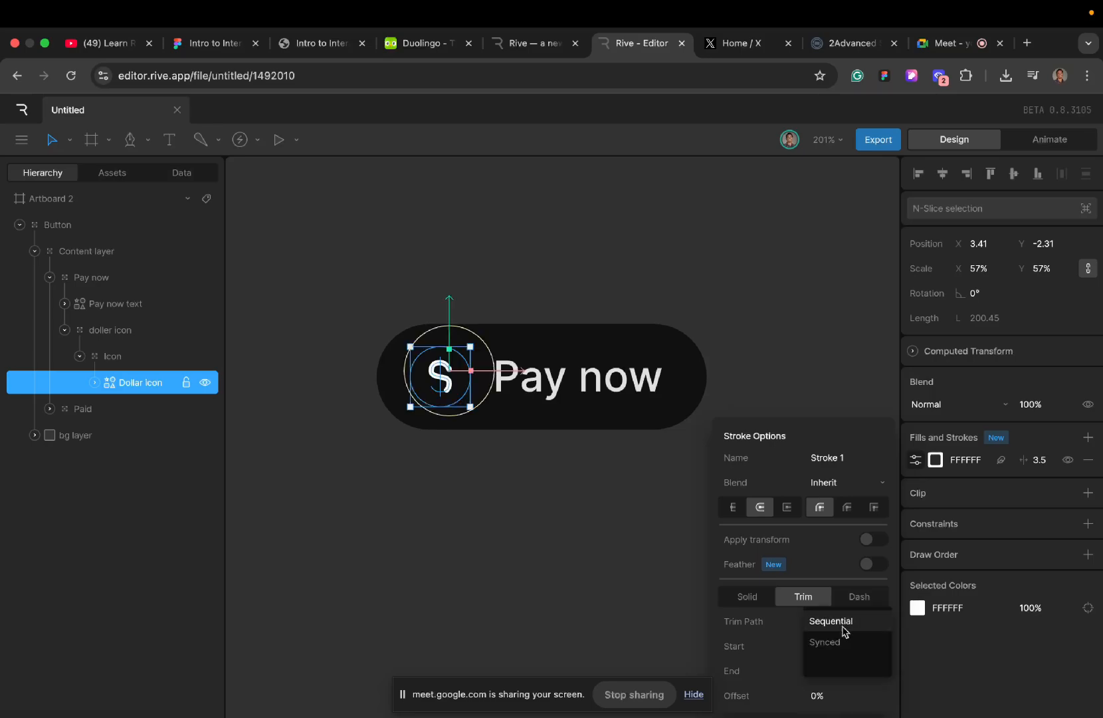
left_click(825, 662)
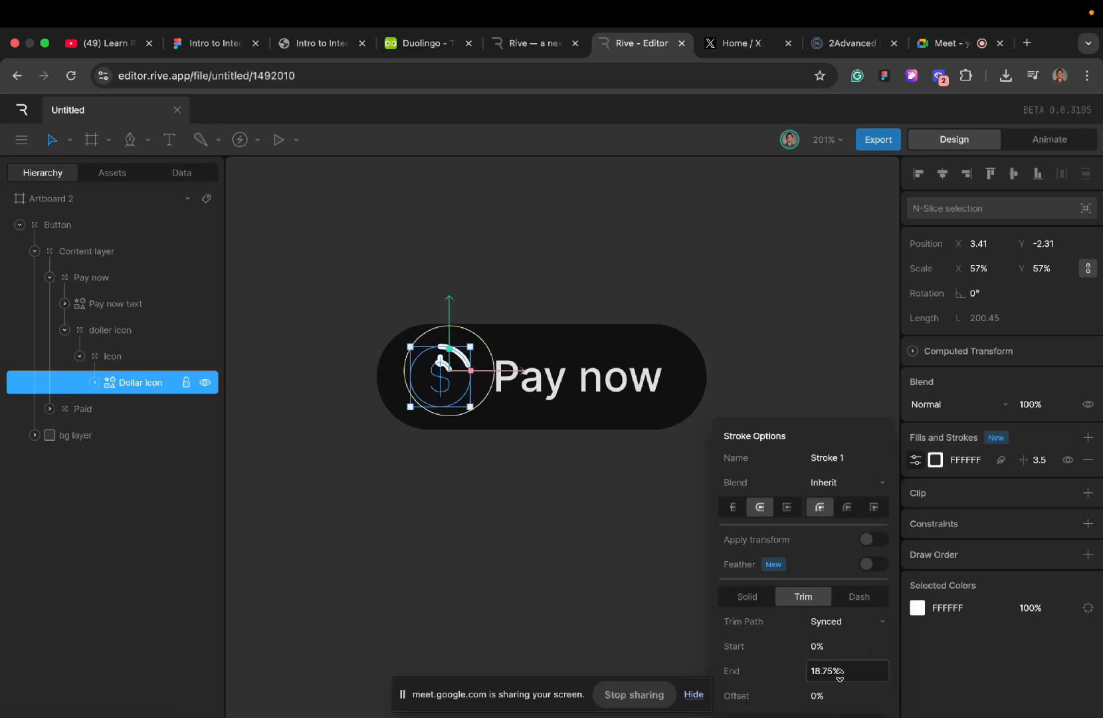
left_click_drag(842, 673, 839, 603)
left_click_drag(841, 672, 839, 584)
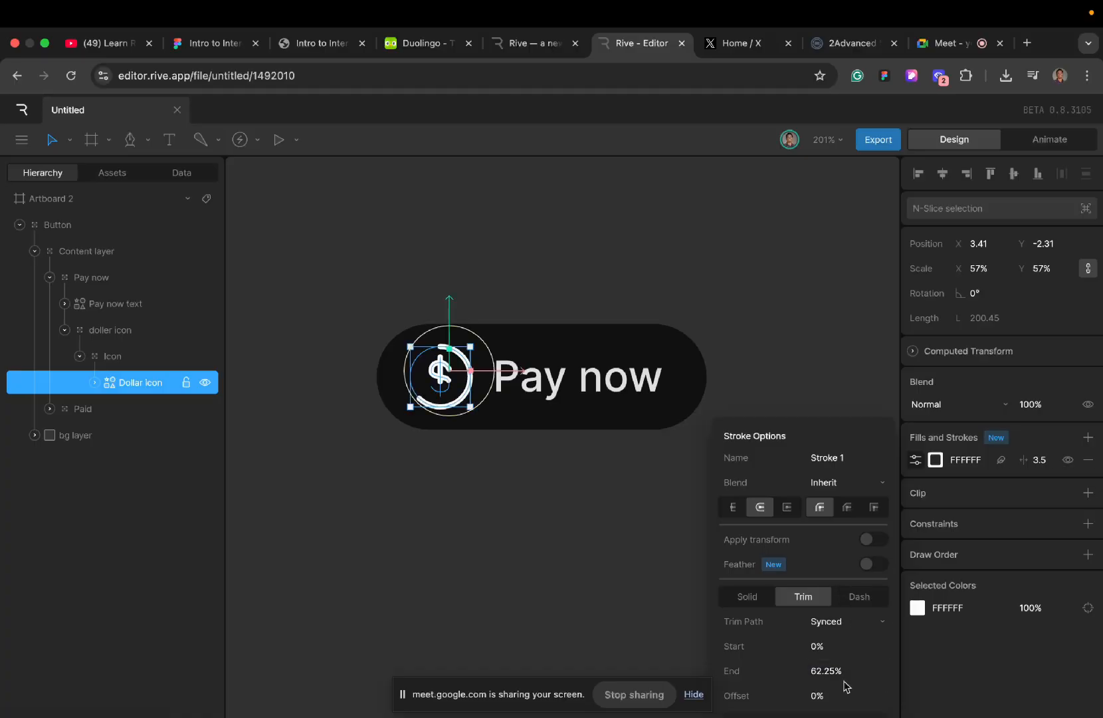
left_click(842, 665)
key("BackSpace")
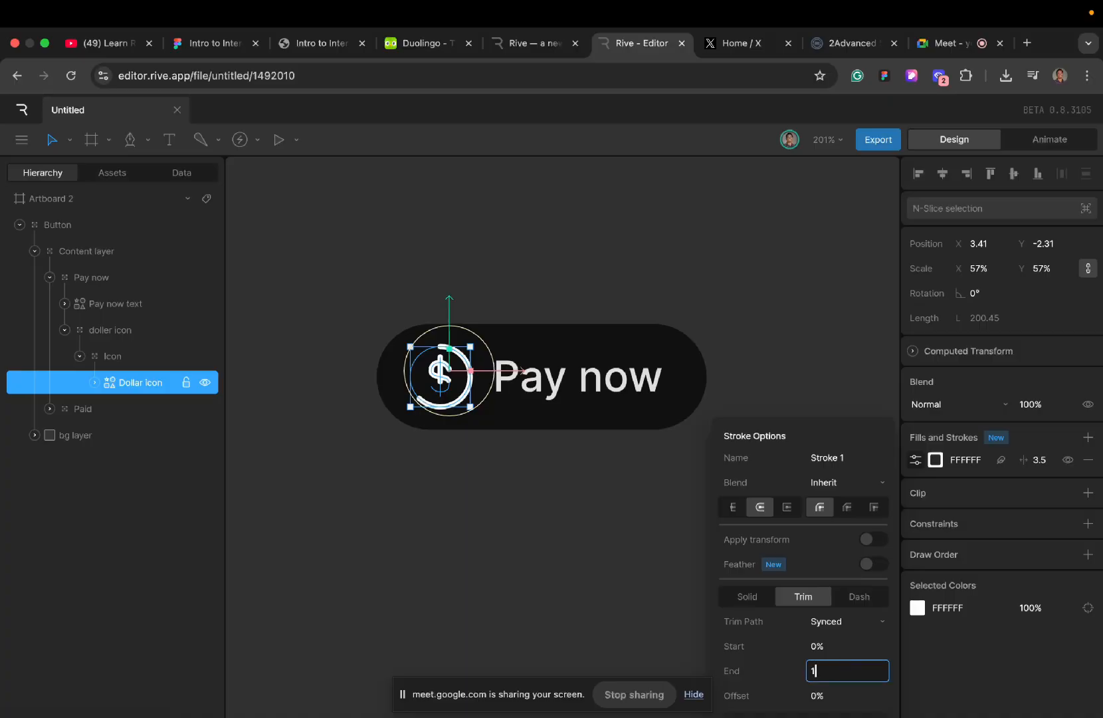
type("100")
key("Return")
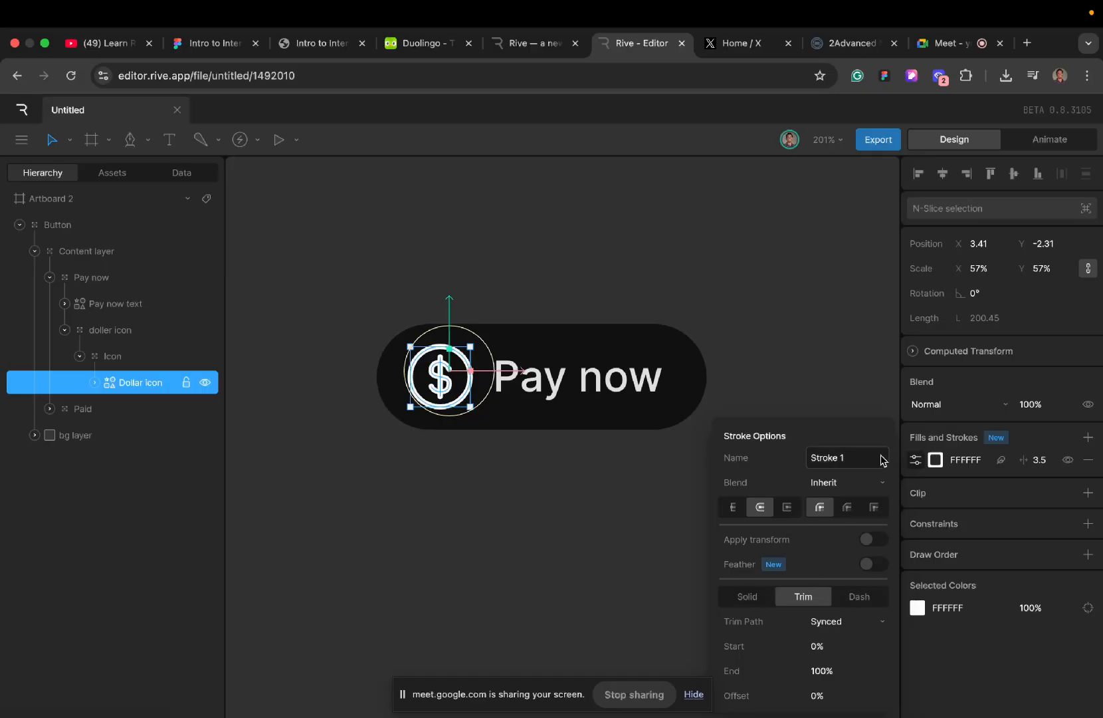
left_click(749, 401)
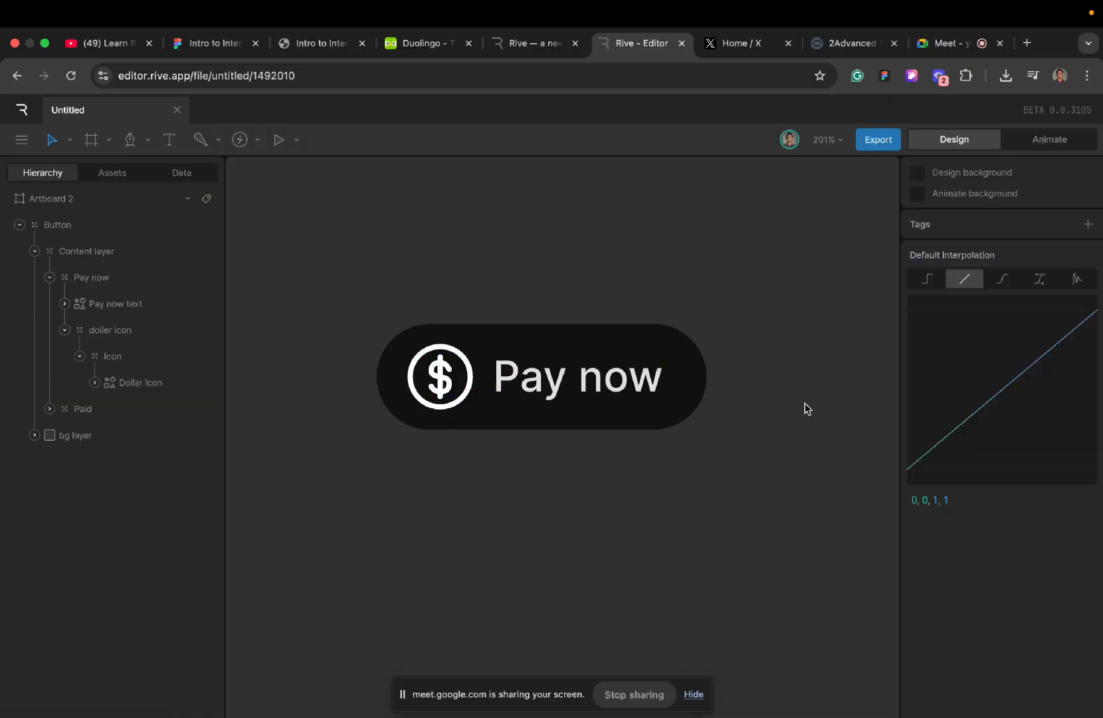
- Recolour the white dollar icon in the Pay now group to E0E0E0 by sampling the Pay now text, and clear the selection
double_click(449, 372)
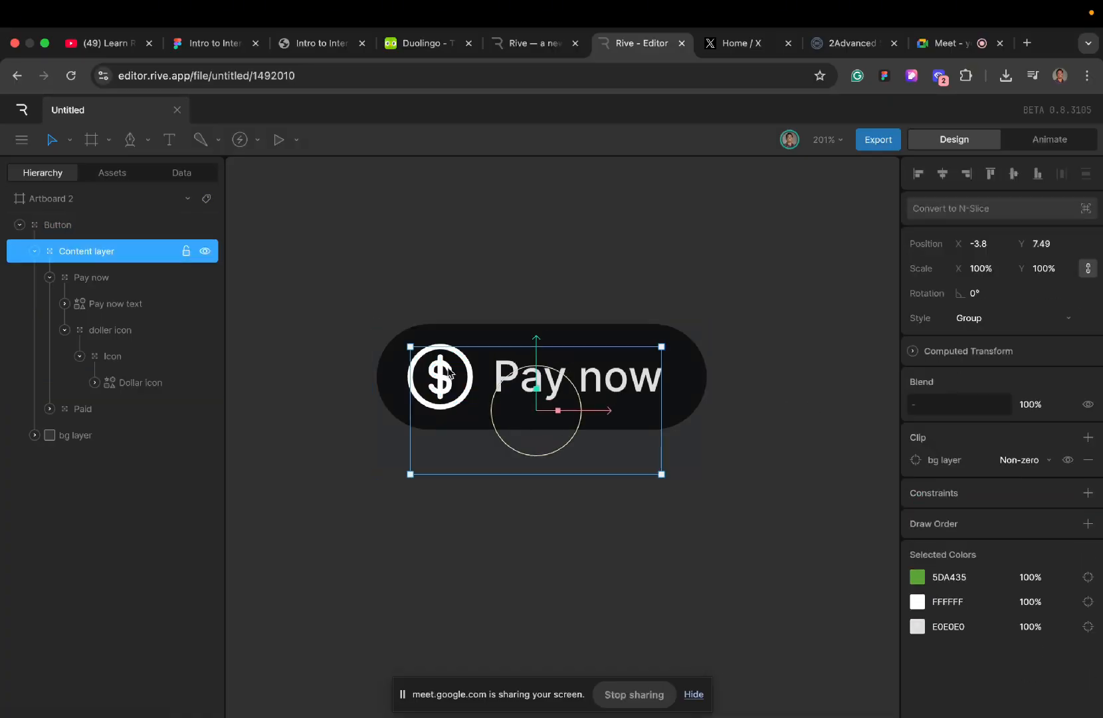
double_click(449, 372)
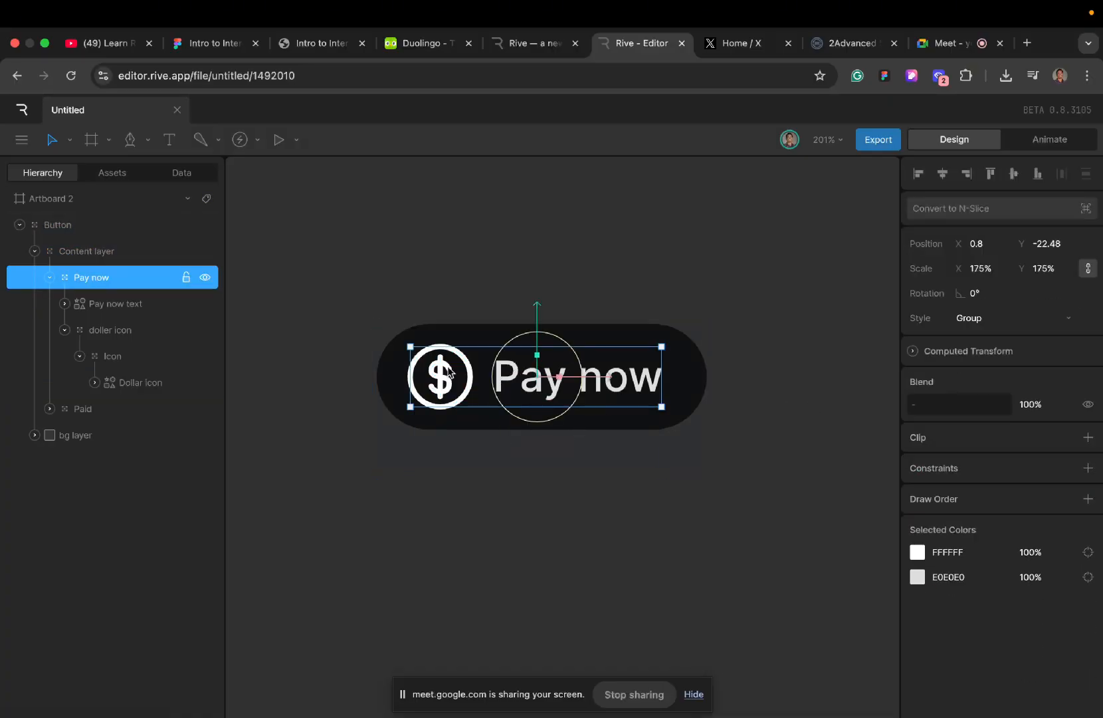
left_click(917, 551)
left_click(756, 616)
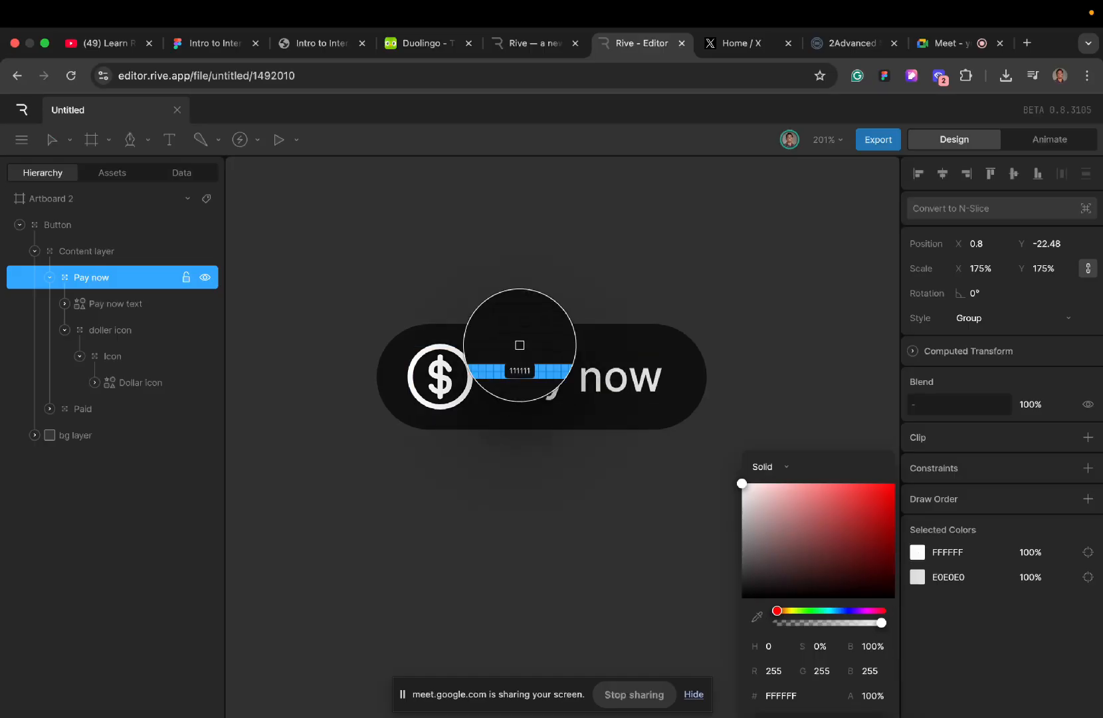
left_click(545, 380)
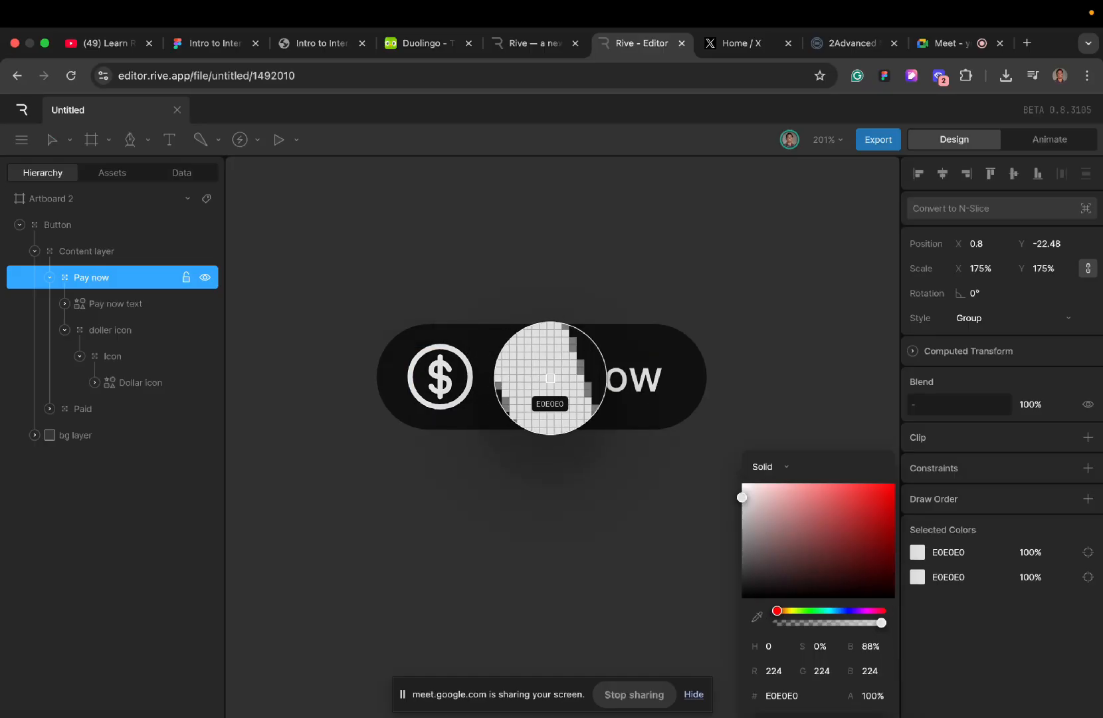
left_click(562, 503)
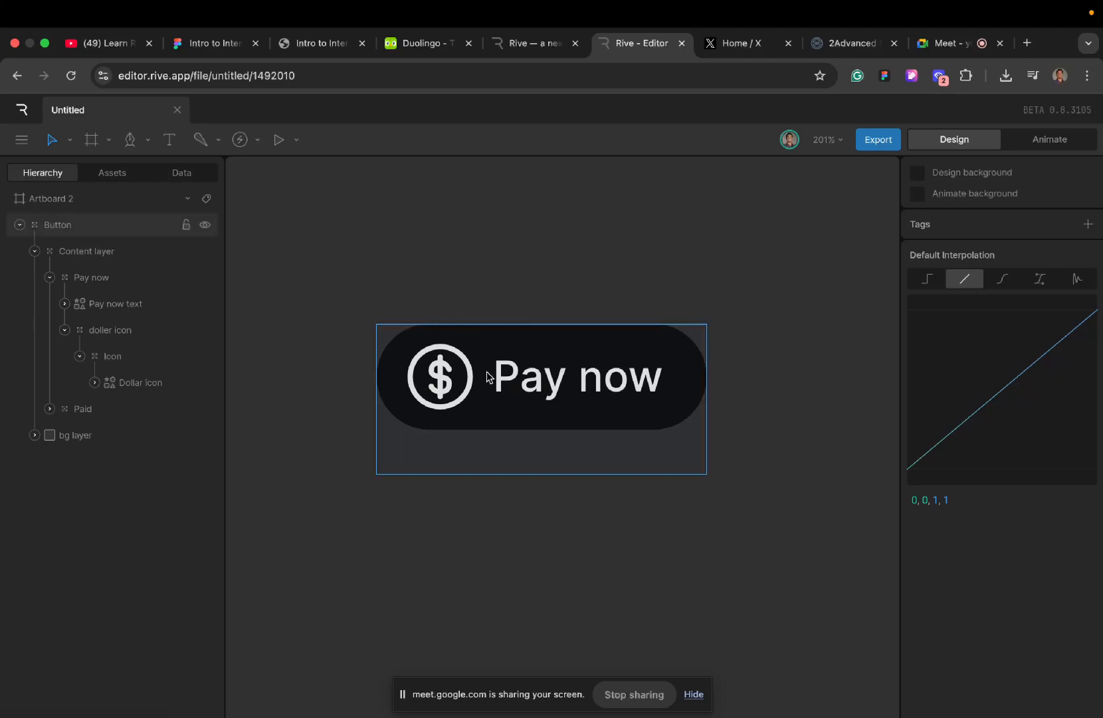
- Switch to animation mode and delete the existing Idle and hover timelines
left_click(1027, 147)
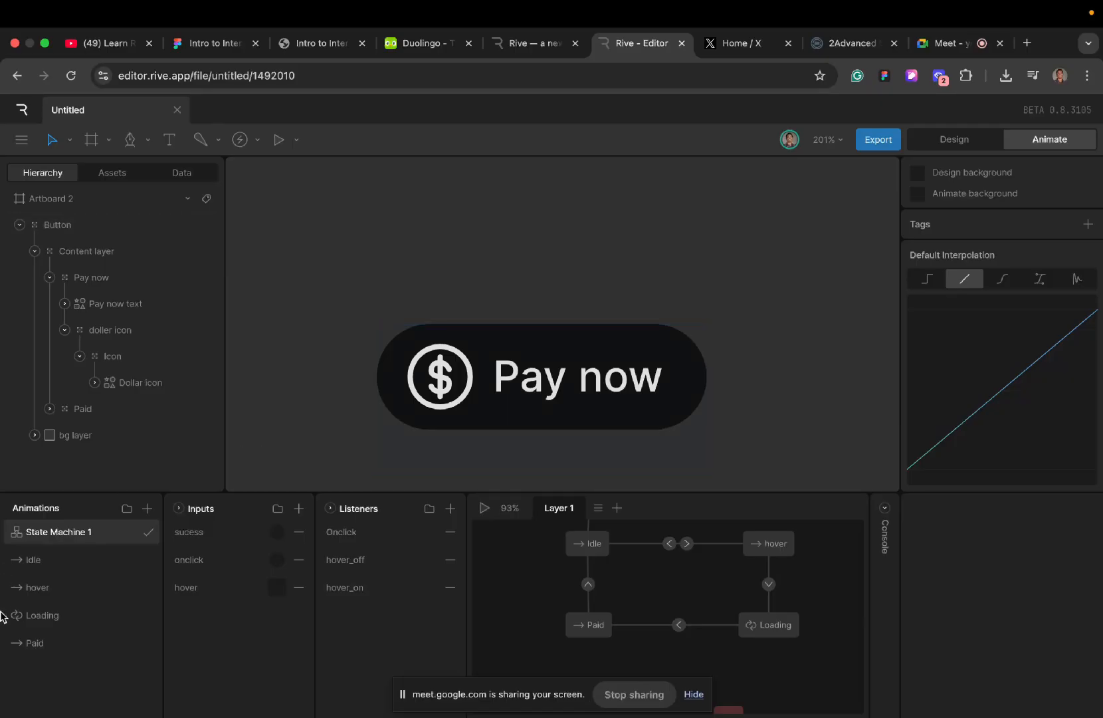
left_click(63, 569)
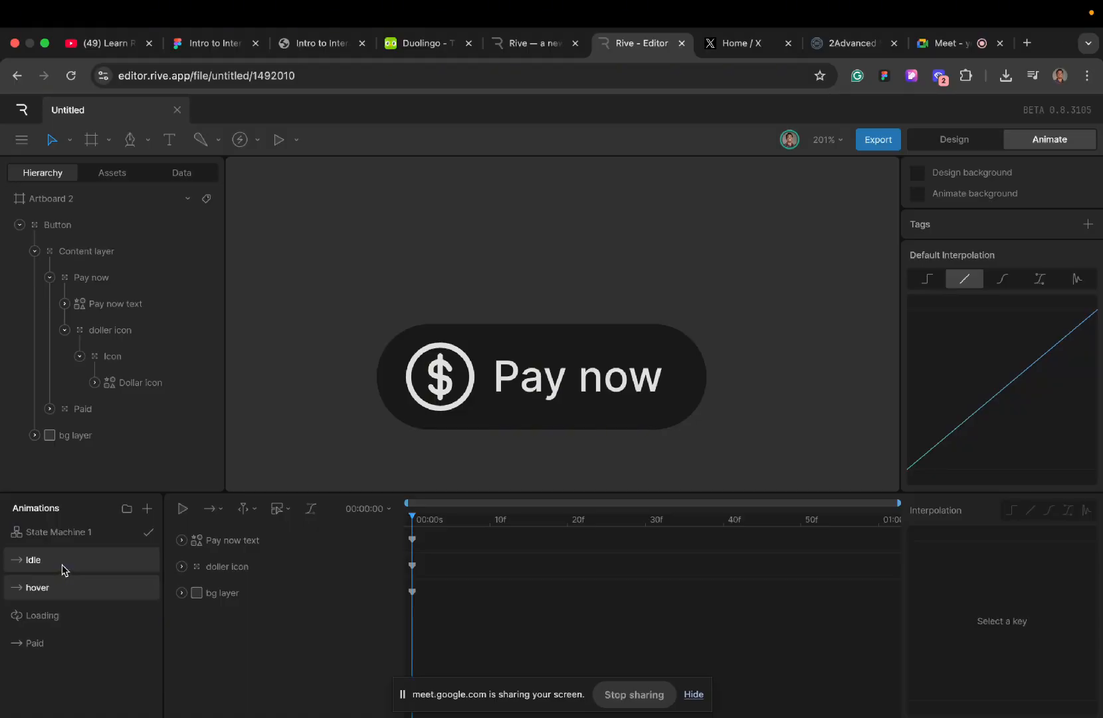
right_click(62, 564)
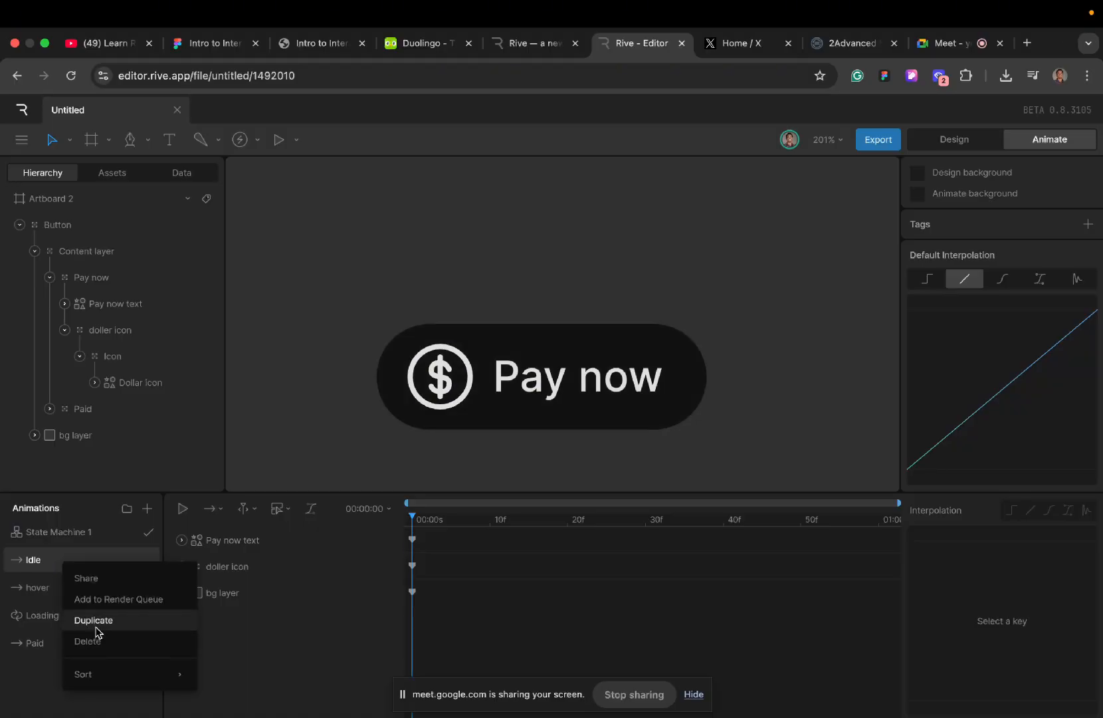
left_click(96, 637)
left_click(69, 564)
right_click(71, 568)
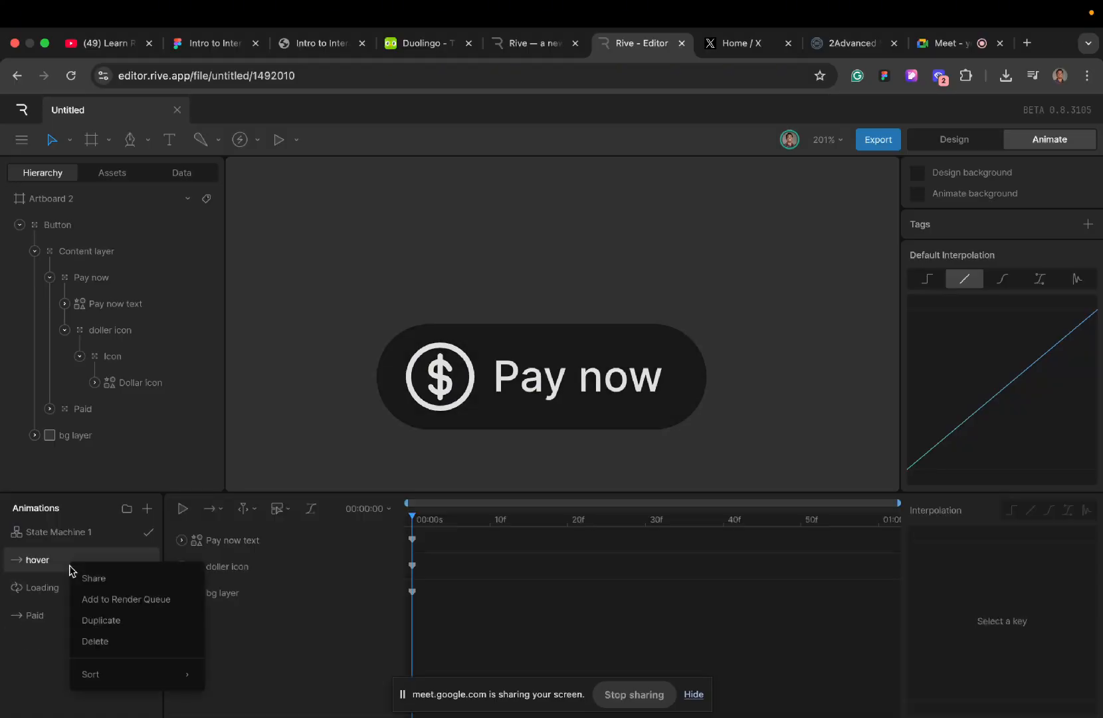
left_click(105, 638)
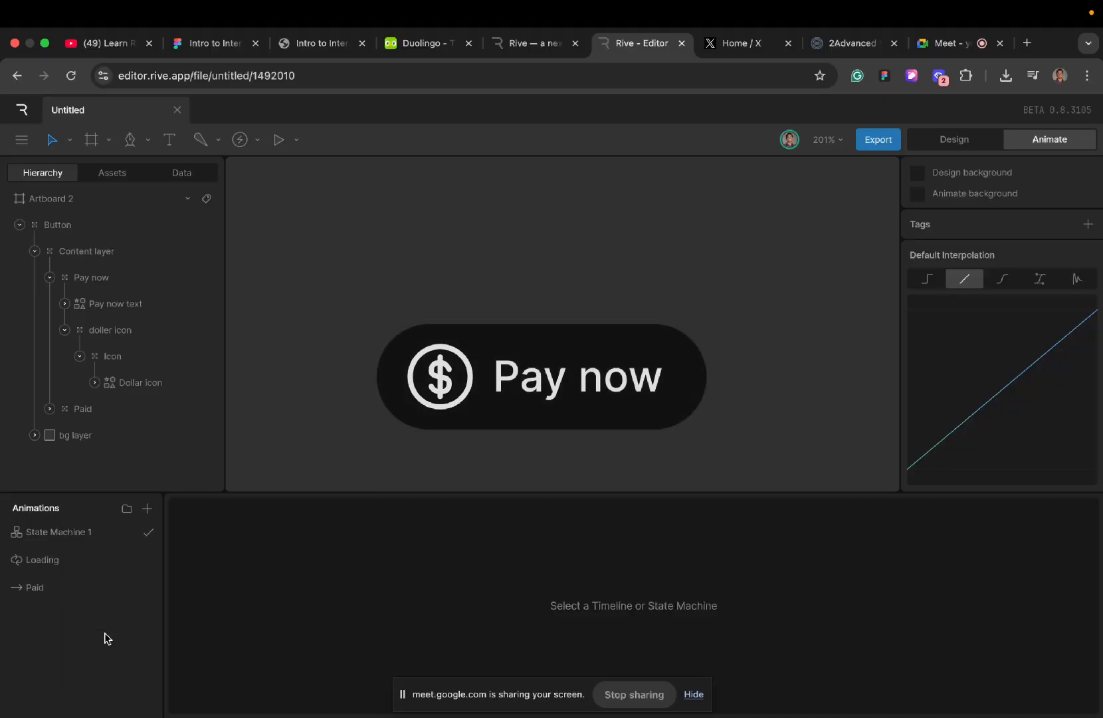
- Delete the remaining Loading and Paid timelines, keeping only State Machine 1
left_click(71, 570)
right_click(72, 572)
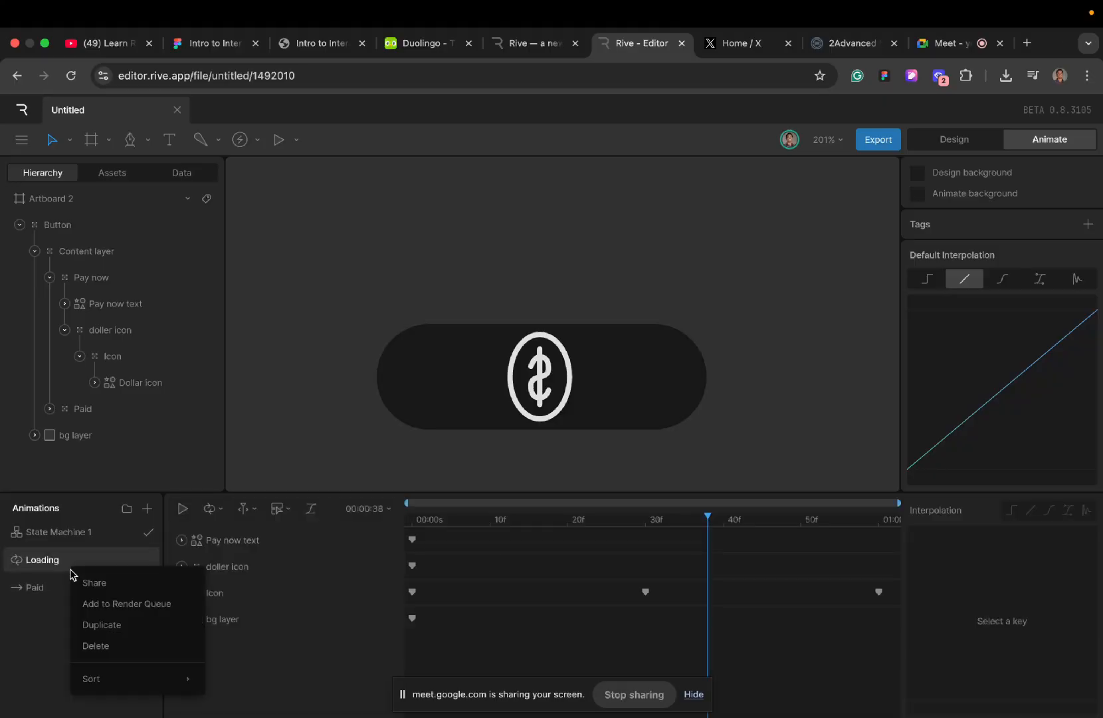
left_click(104, 644)
left_click(59, 563)
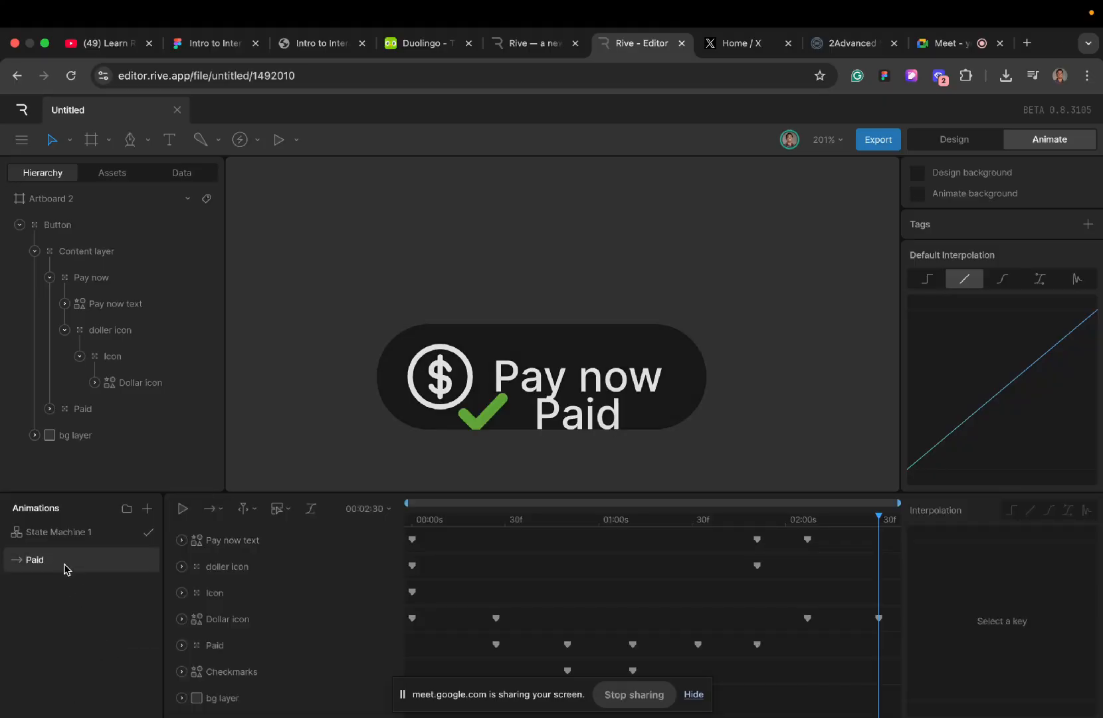
right_click(65, 564)
left_click(108, 642)
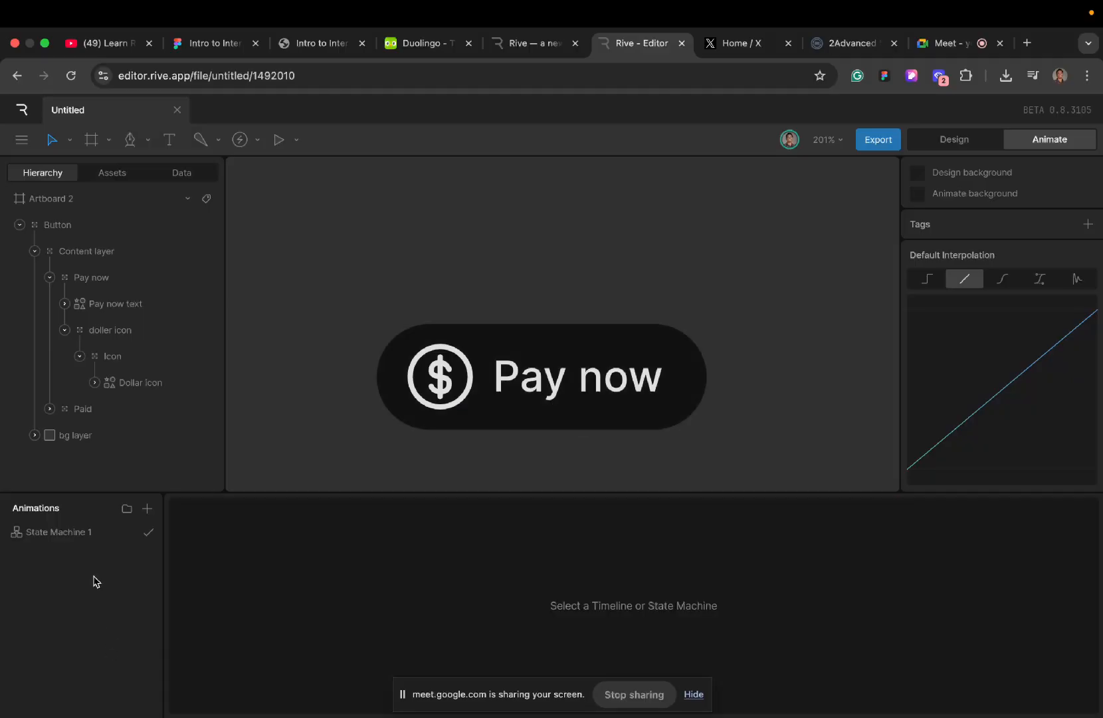
- Delete the four leftover animation states from Layer 1 of State Machine 1
left_click(120, 542)
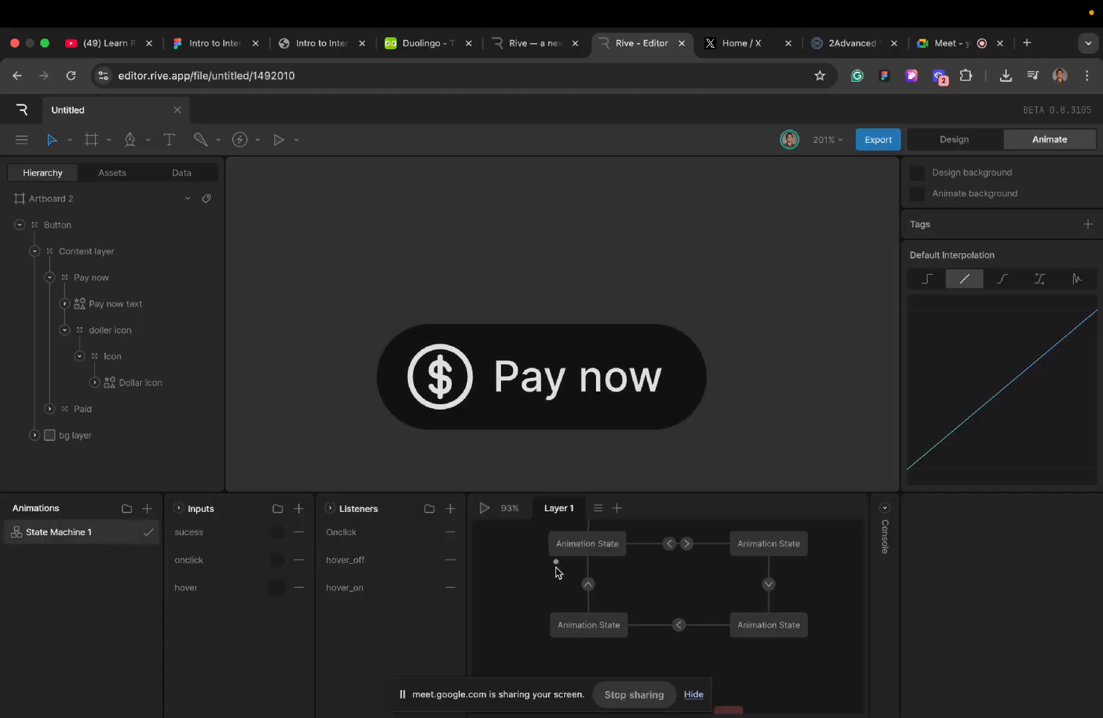
left_click(575, 549)
key("BackSpace")
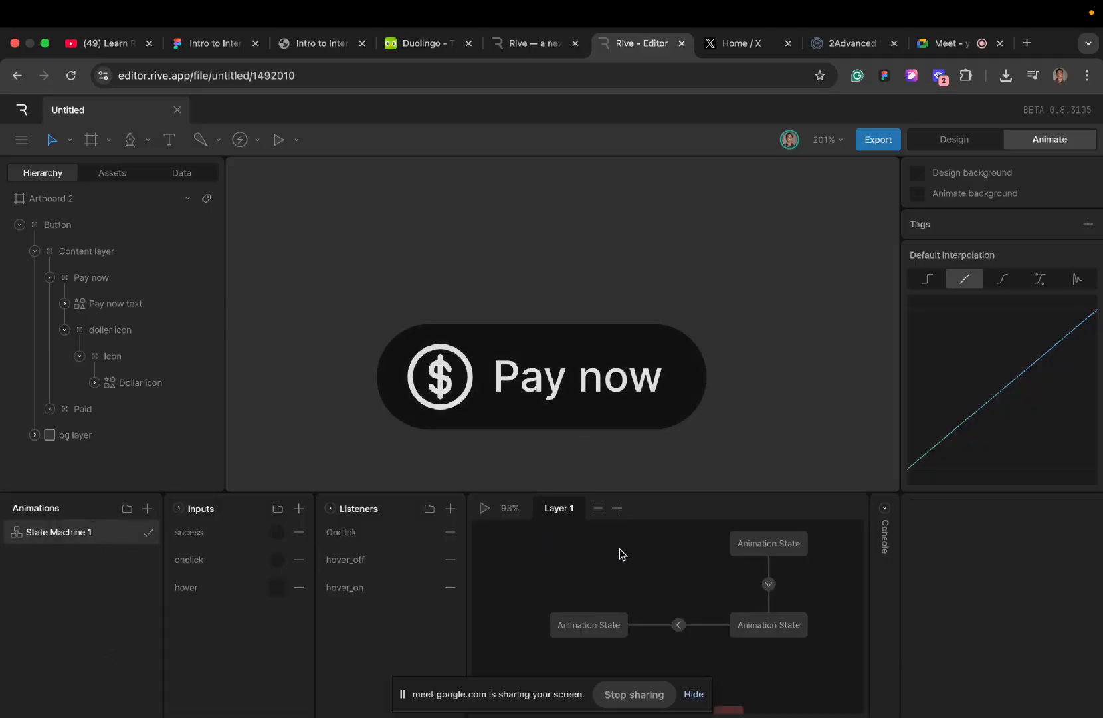
left_click(763, 543)
key("BackSpace")
left_click(764, 631)
key("BackSpace")
left_click(596, 627)
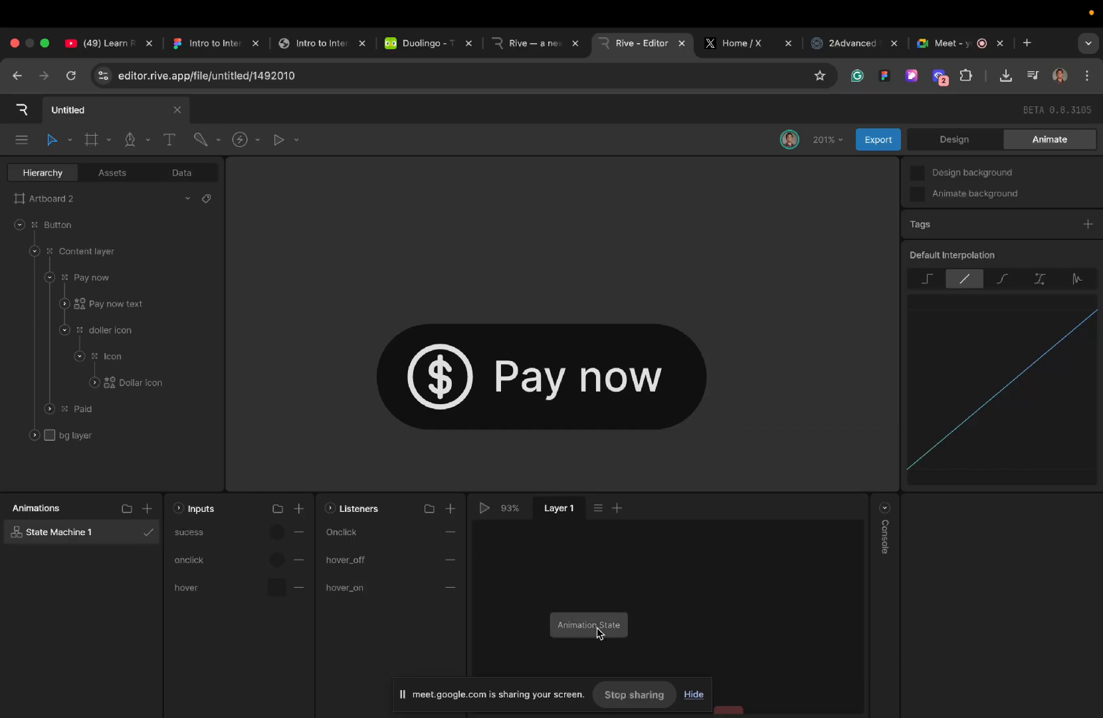
key("BackSpace")
- Remove the Onclick, hover_off and hover_on listeners from State Machine 1
left_click(357, 537)
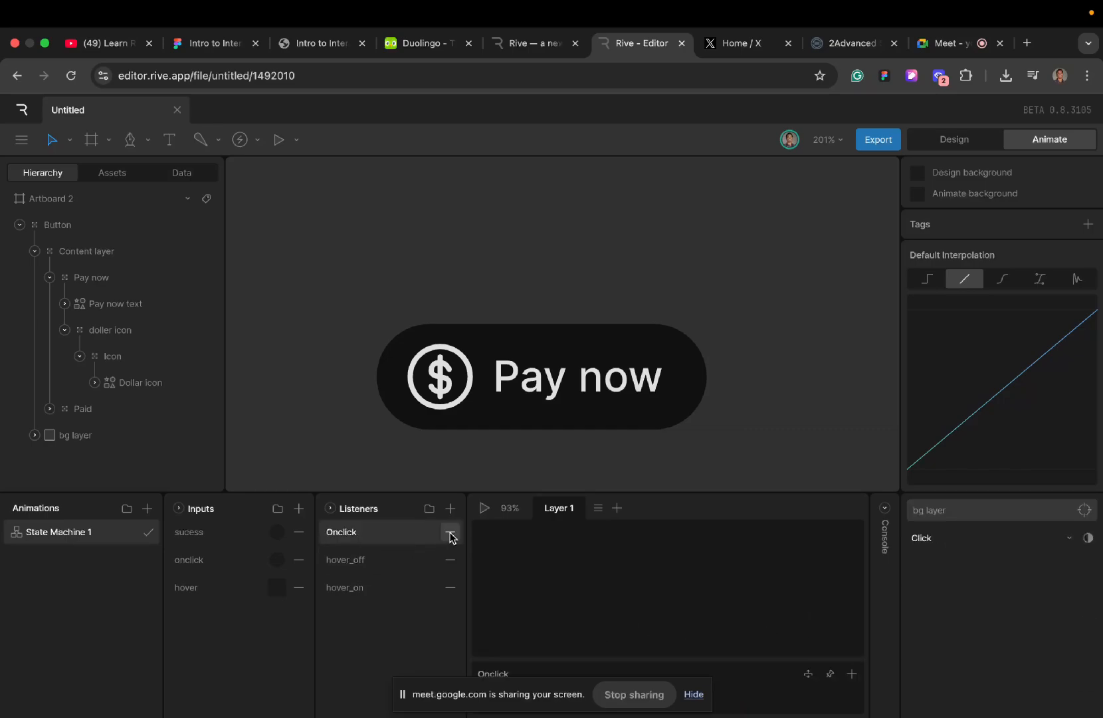
left_click(450, 532)
left_click(450, 532)
left_click(450, 532)
- Remove the sucess, onclick and hover inputs from State Machine 1
left_click(258, 524)
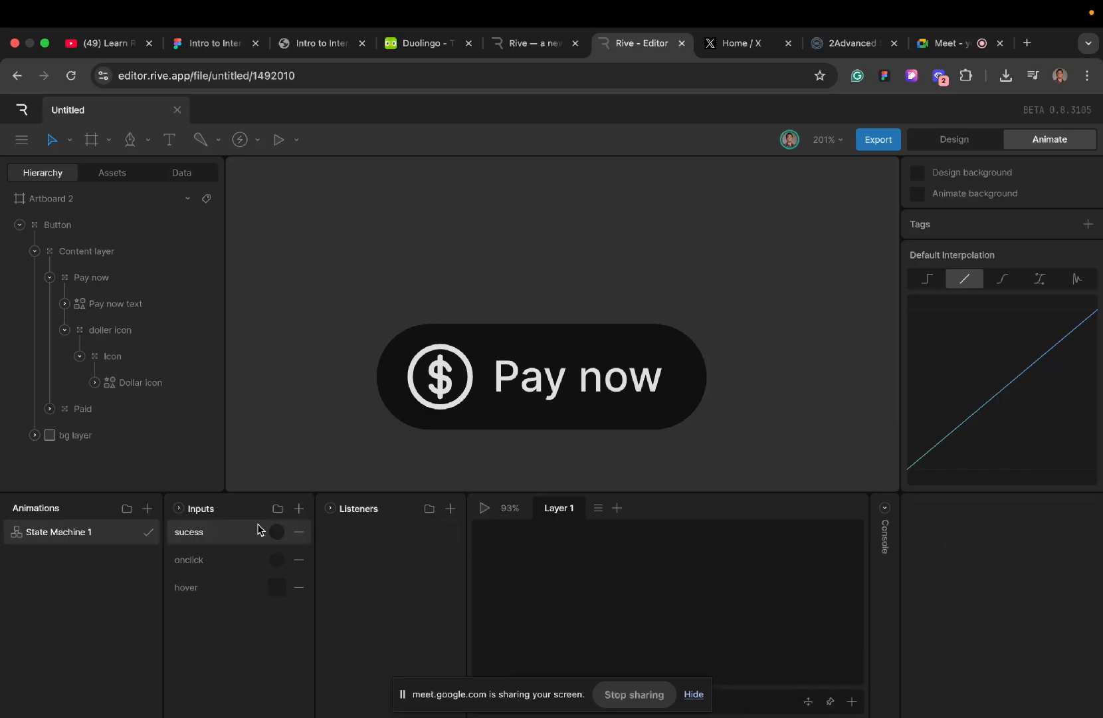
left_click(298, 530)
left_click(306, 548)
left_click(299, 531)
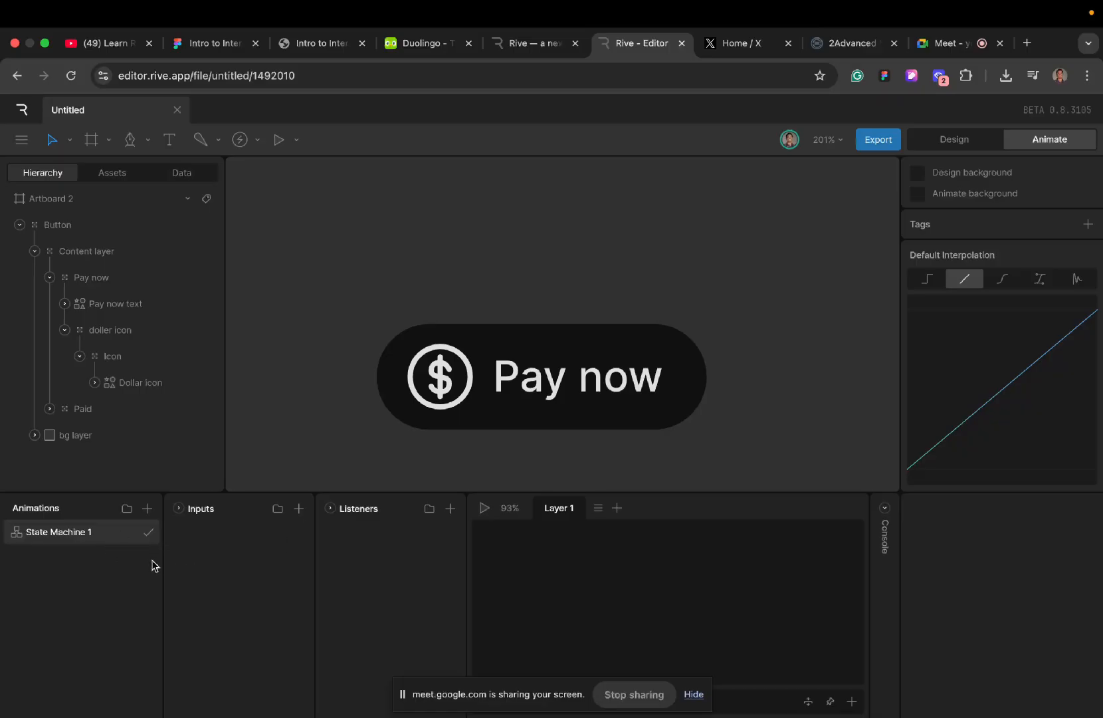
- Add a new timeline and place it below State Machine 1 in the list of animations
left_click(148, 508)
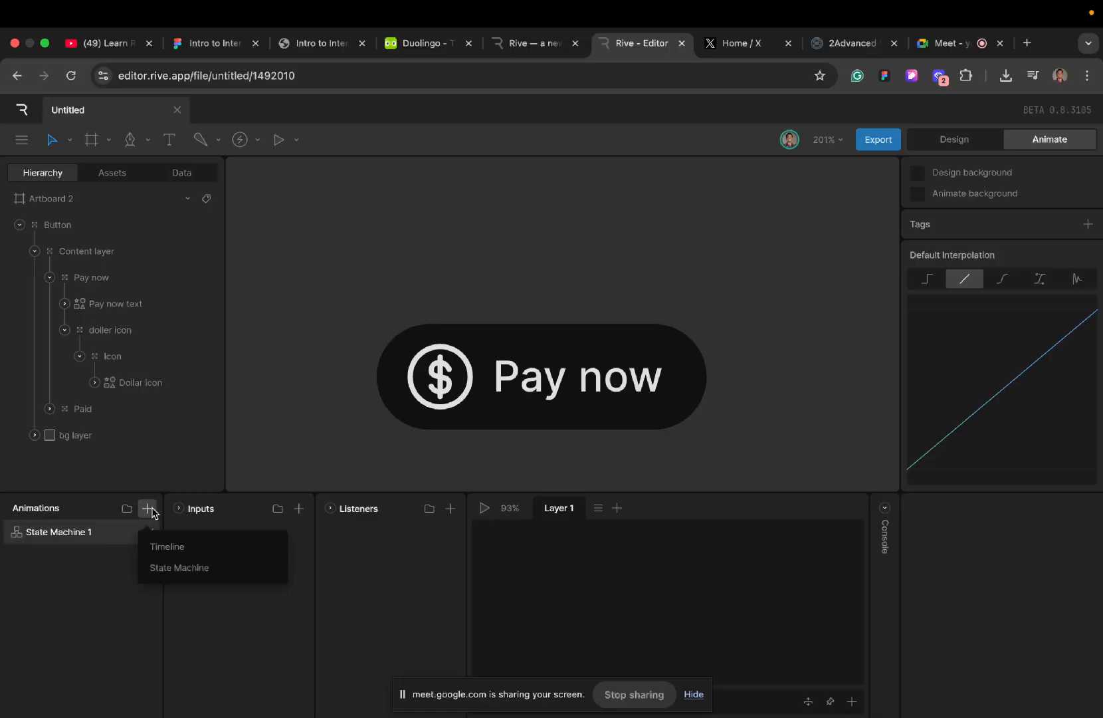
left_click(177, 547)
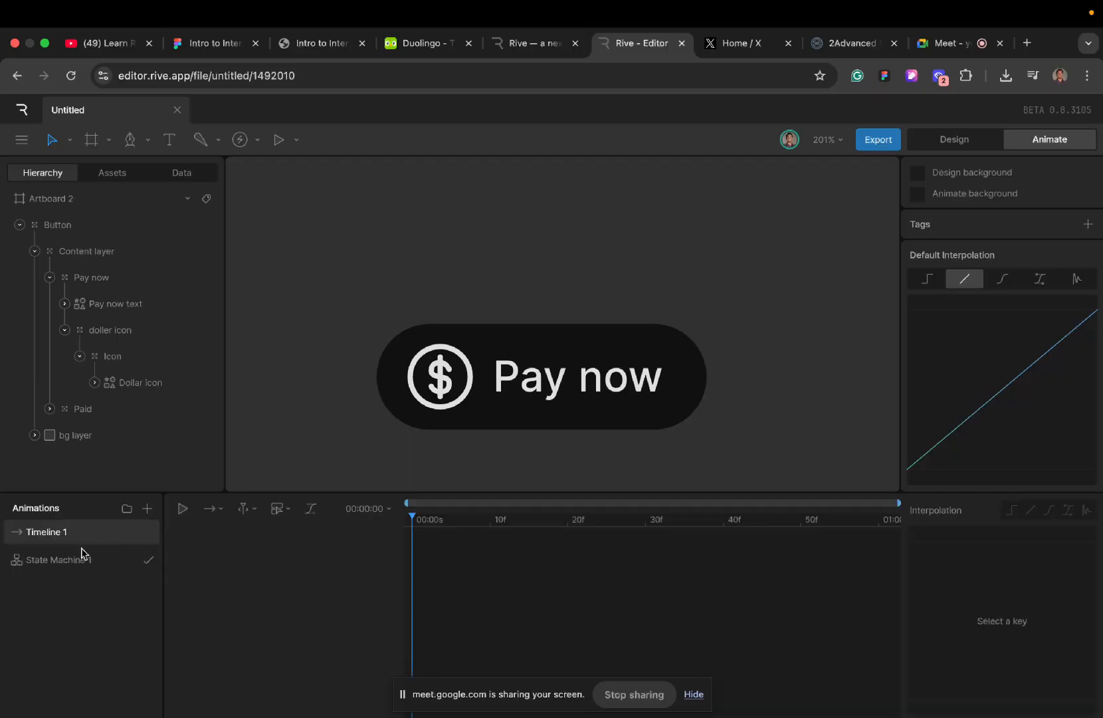
left_click_drag(69, 529, 74, 582)
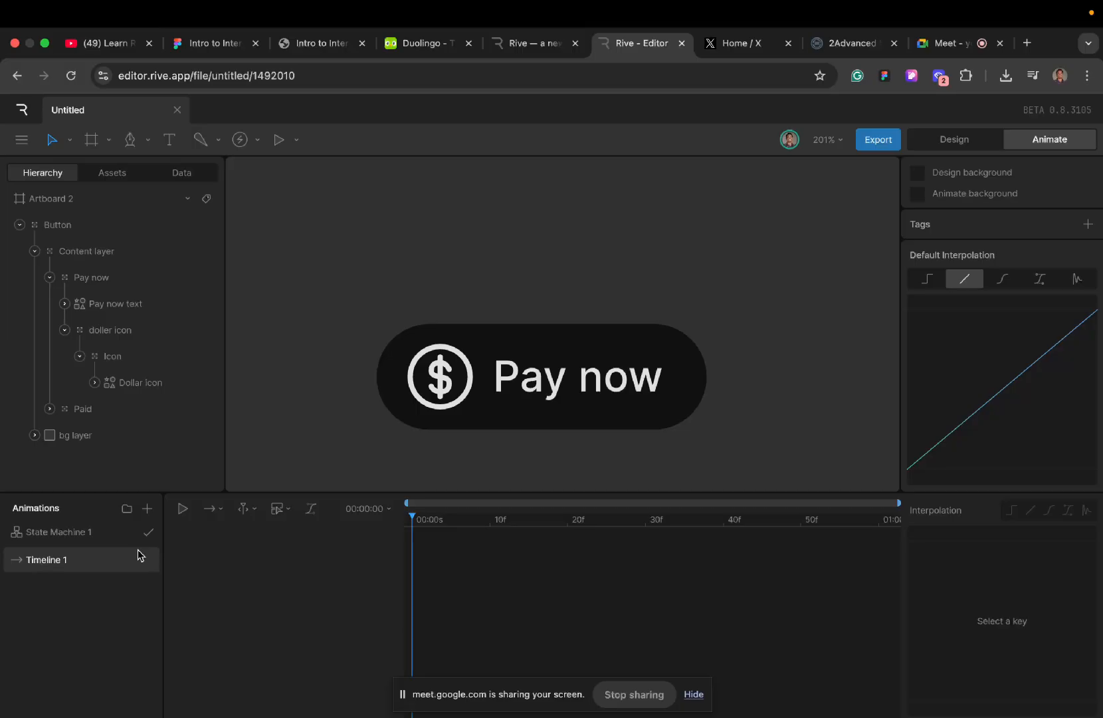
- Rename the new timeline as Hover
double_click(76, 561)
key("BackSpace")
type("Hover")
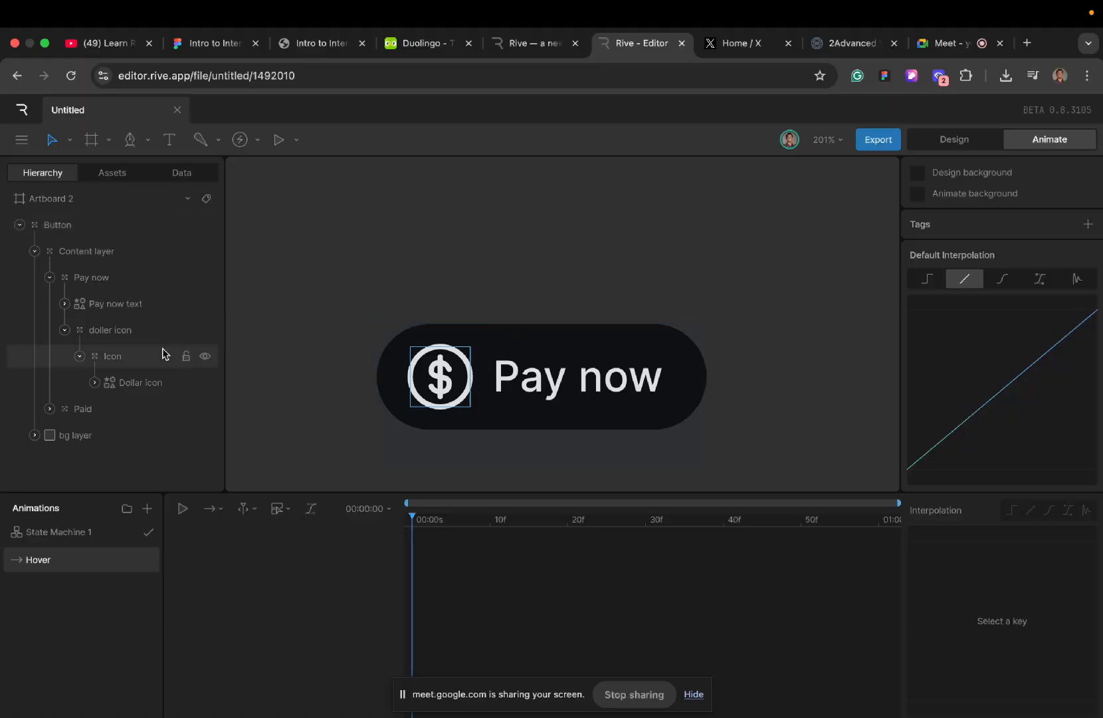
- Key the bg layer's fill colour at the start of the Hover timeline
left_click(109, 435)
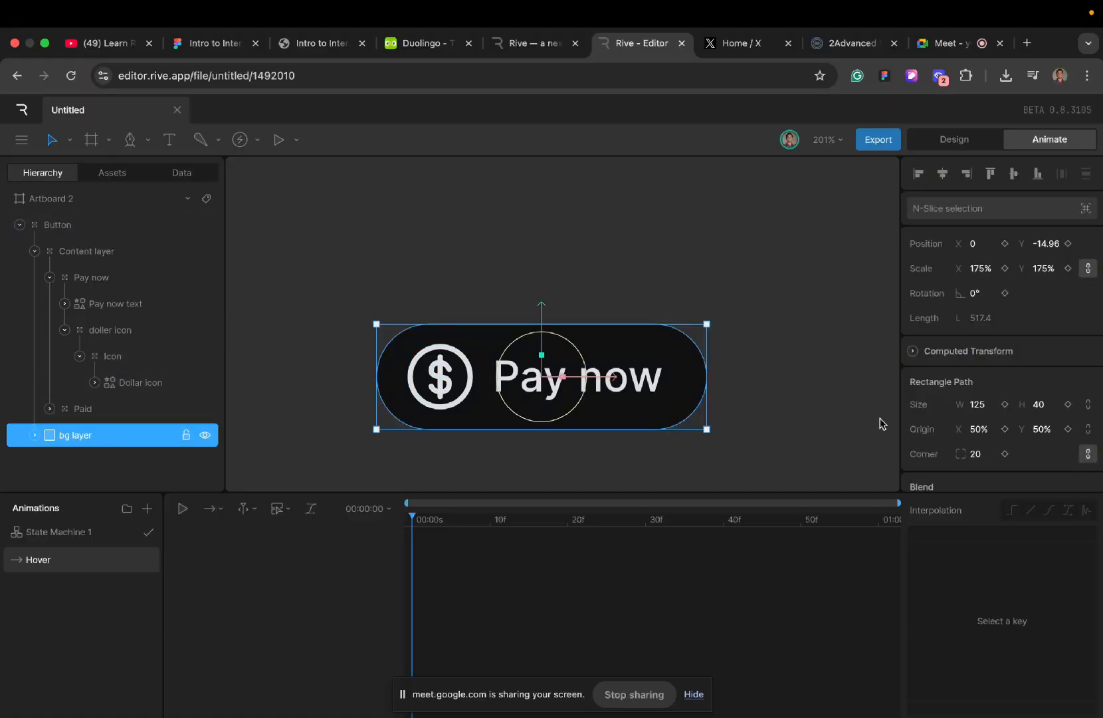
scroll(989, 429, "down", 4)
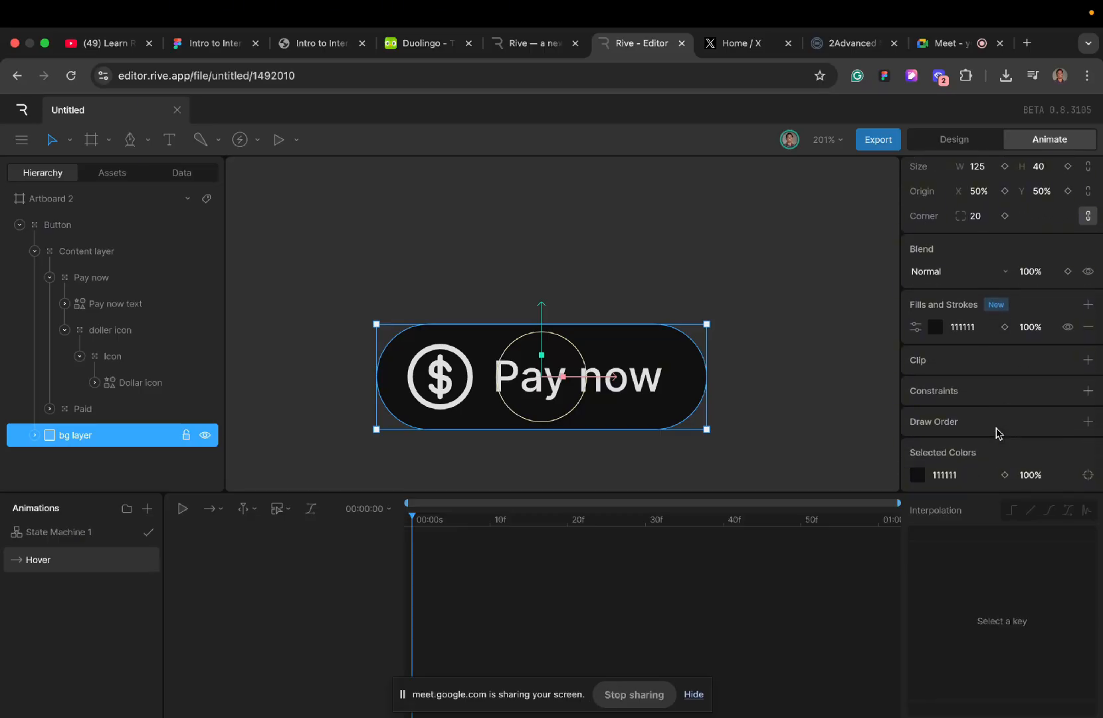
left_click(1005, 326)
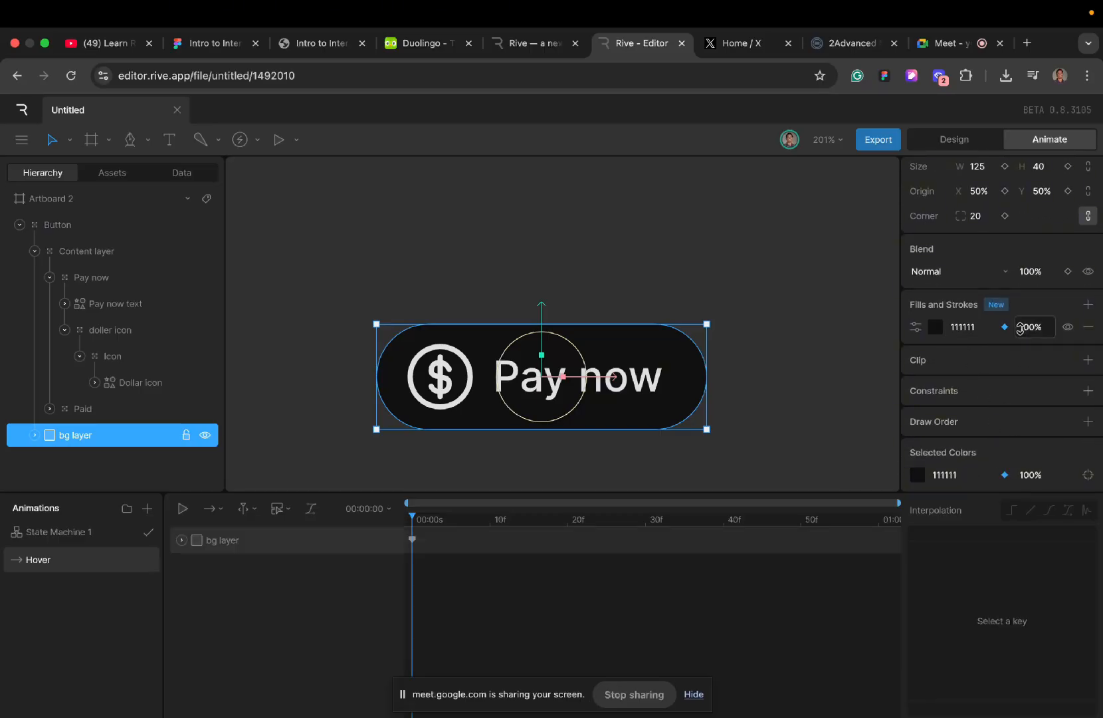
- Review which of the bg layer's transform, path, blend and fill properties can be keyed
scroll(1026, 452, "up", 4)
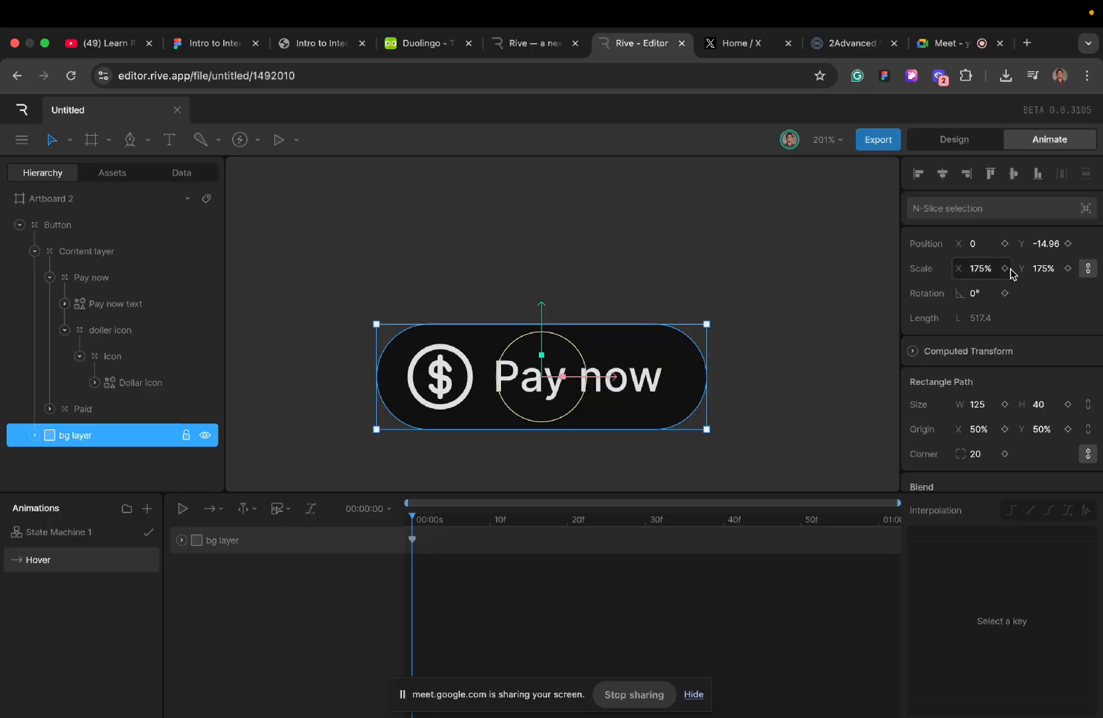
scroll(1027, 354, "down", 3)
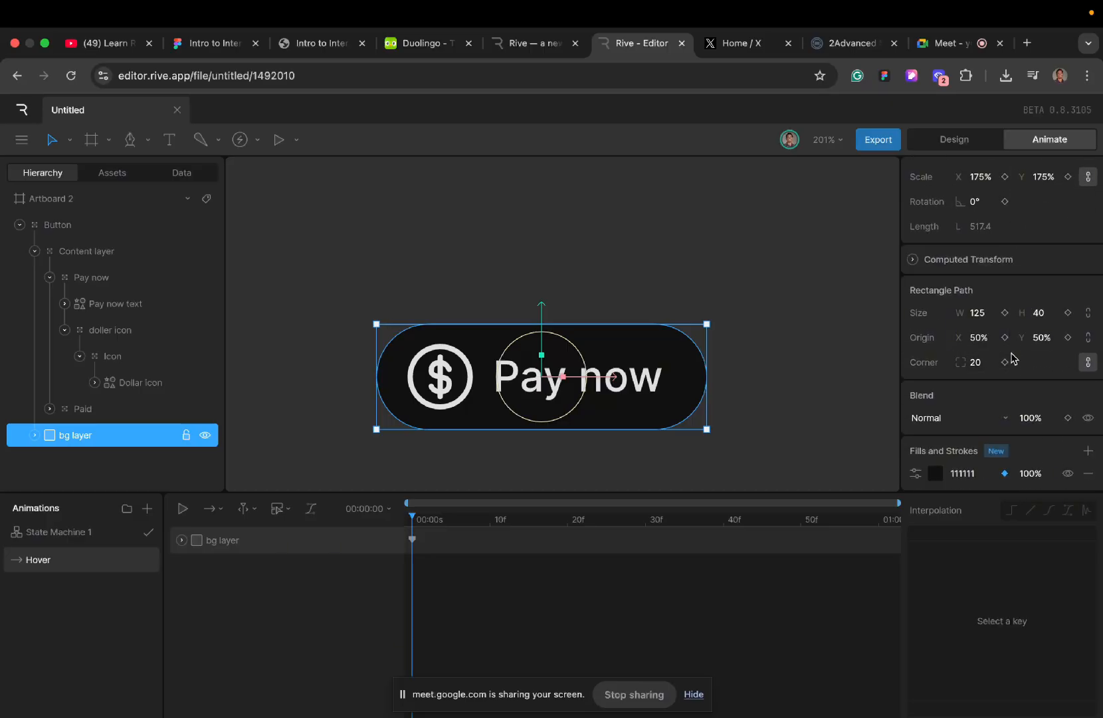
scroll(1032, 387, "down", 3)
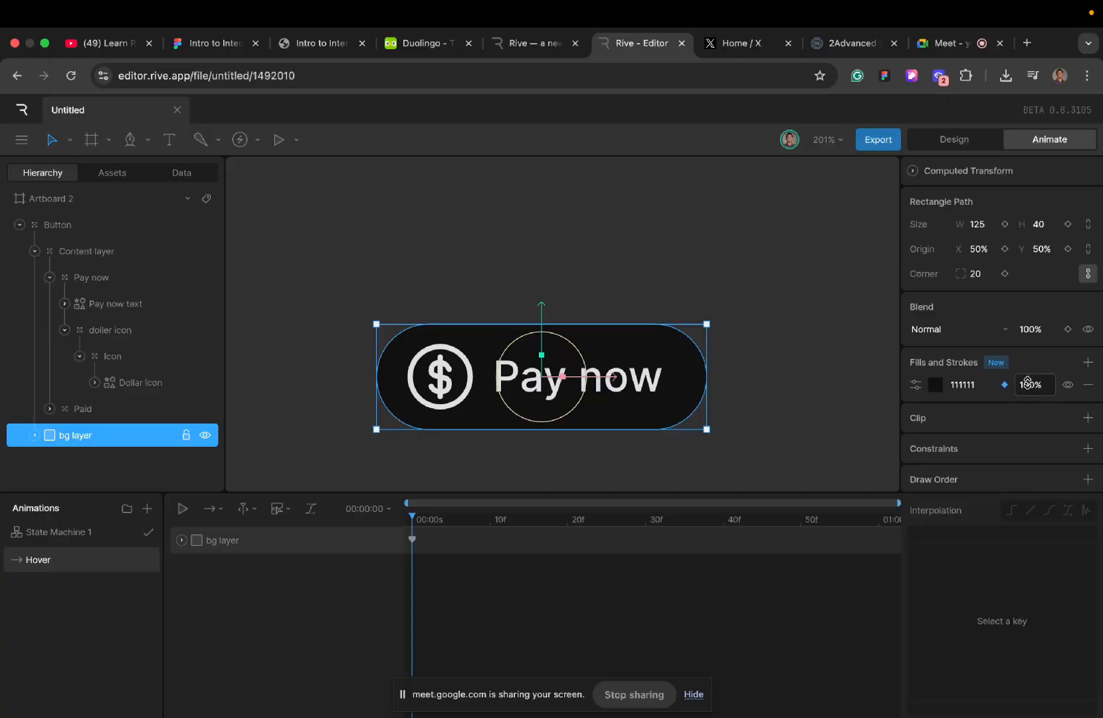
scroll(1011, 360, "up", 5)
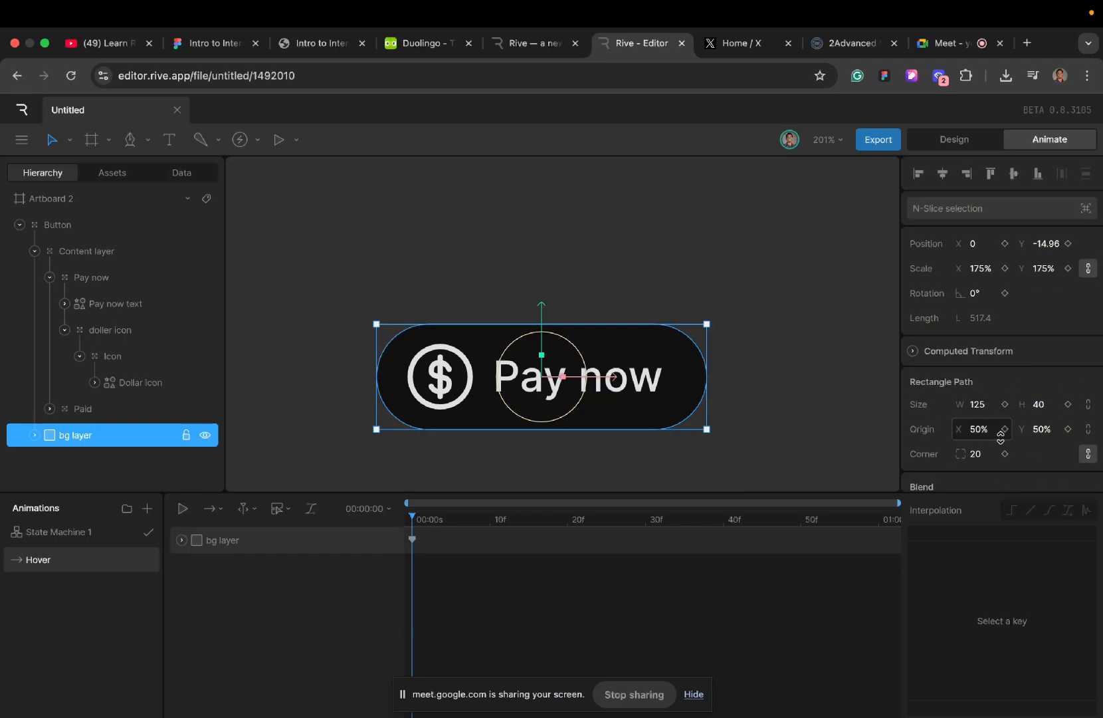
scroll(1000, 431, "down", 3)
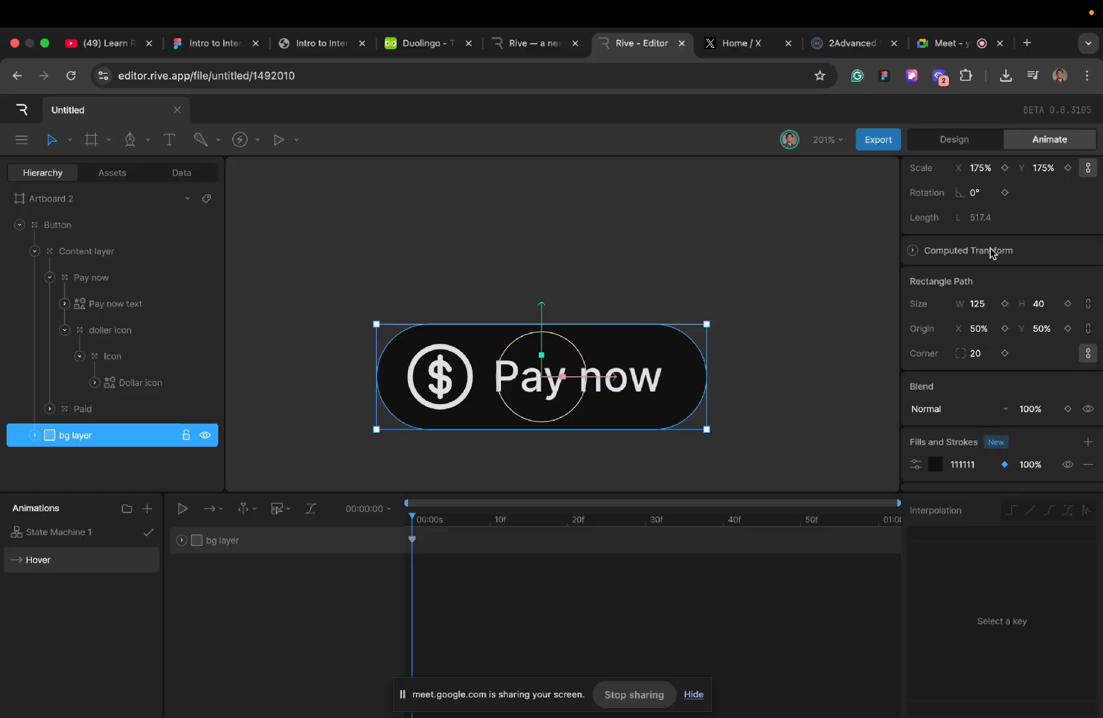
scroll(993, 256, "up", 2)
scroll(1004, 357, "down", 6)
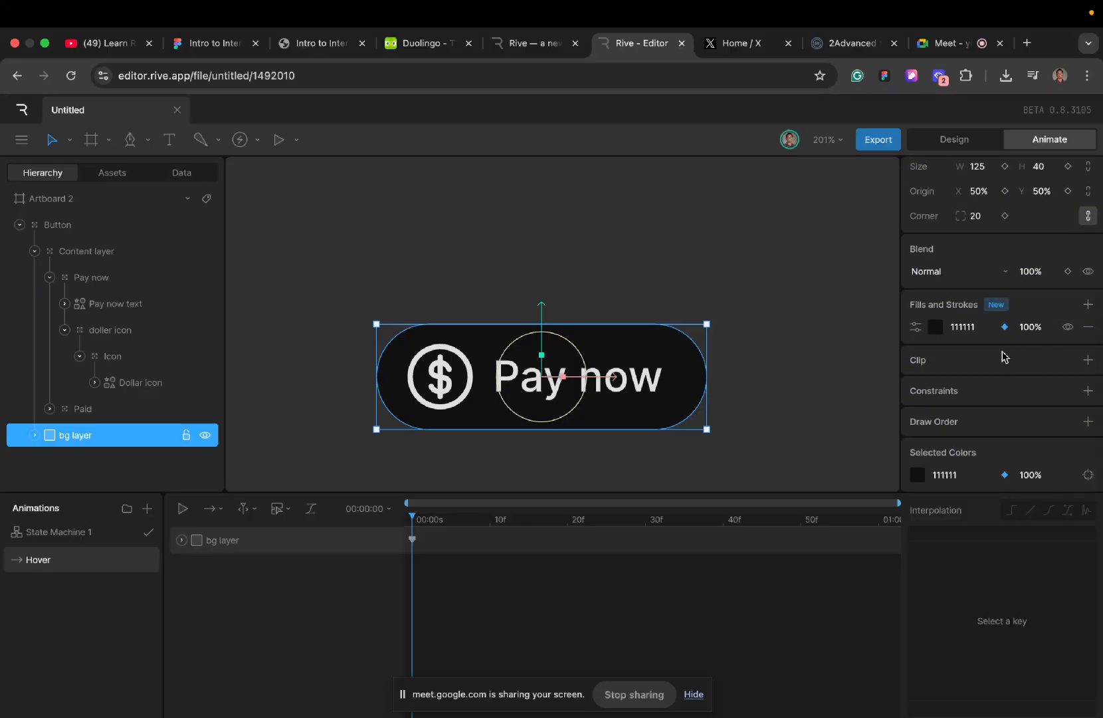
scroll(996, 221, "up", 3)
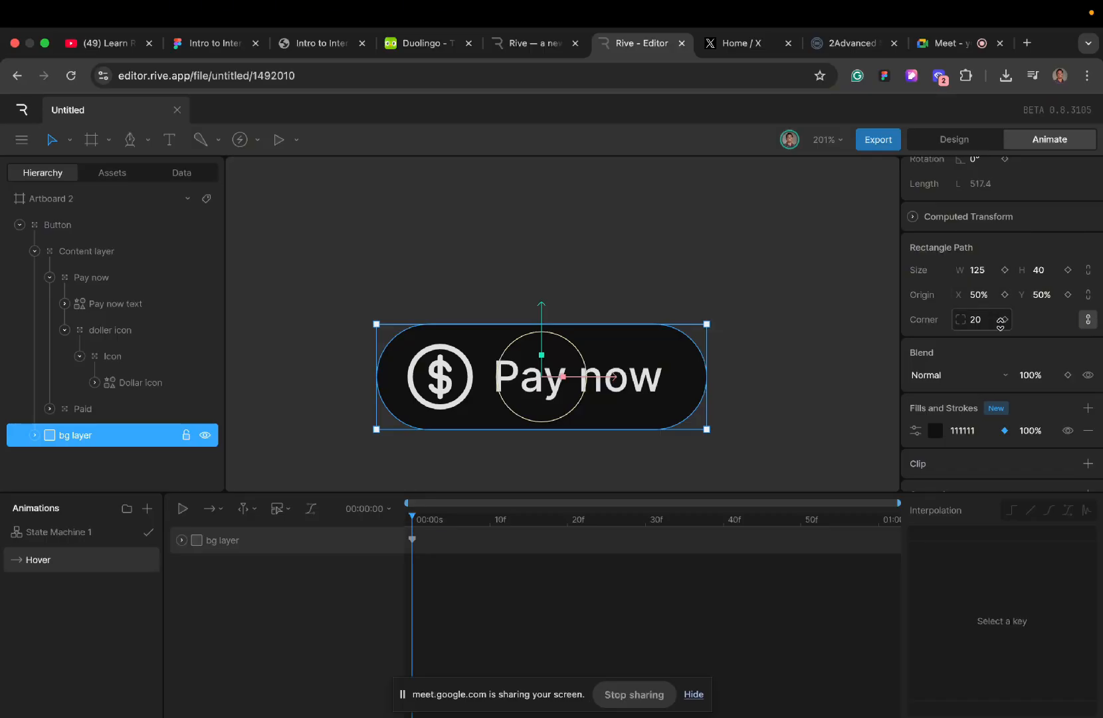
scroll(1001, 421, "down", 3)
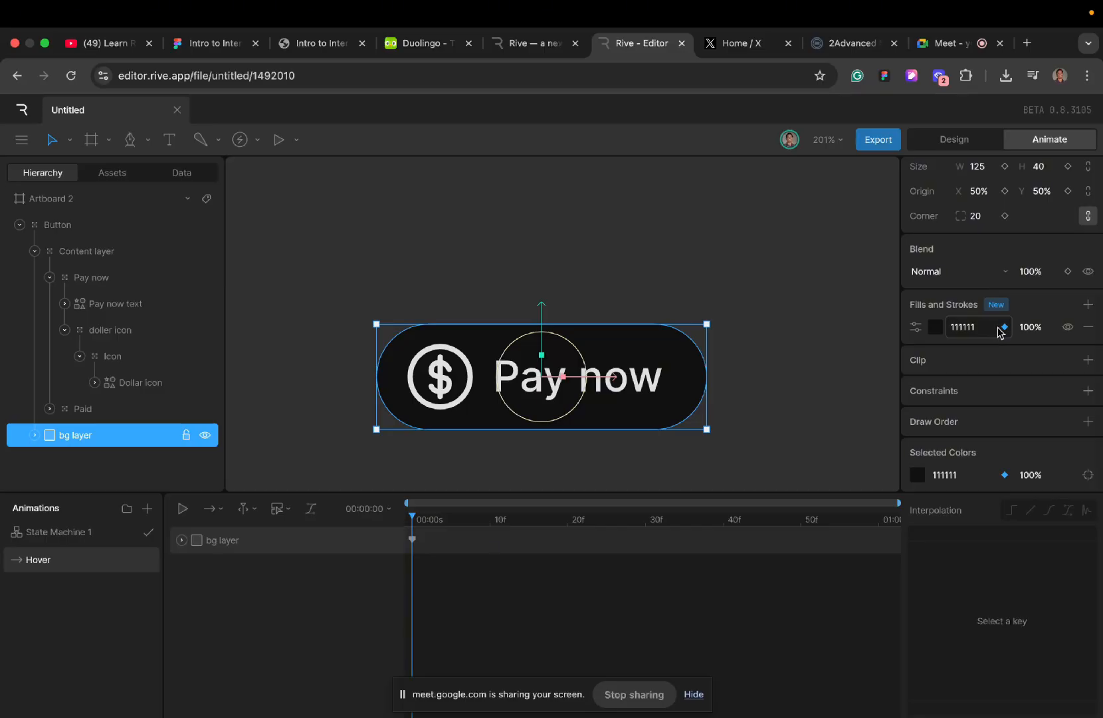
- Lighten the bg layer's keyed fill colour in Hover to 1D1D1D
left_click(935, 327)
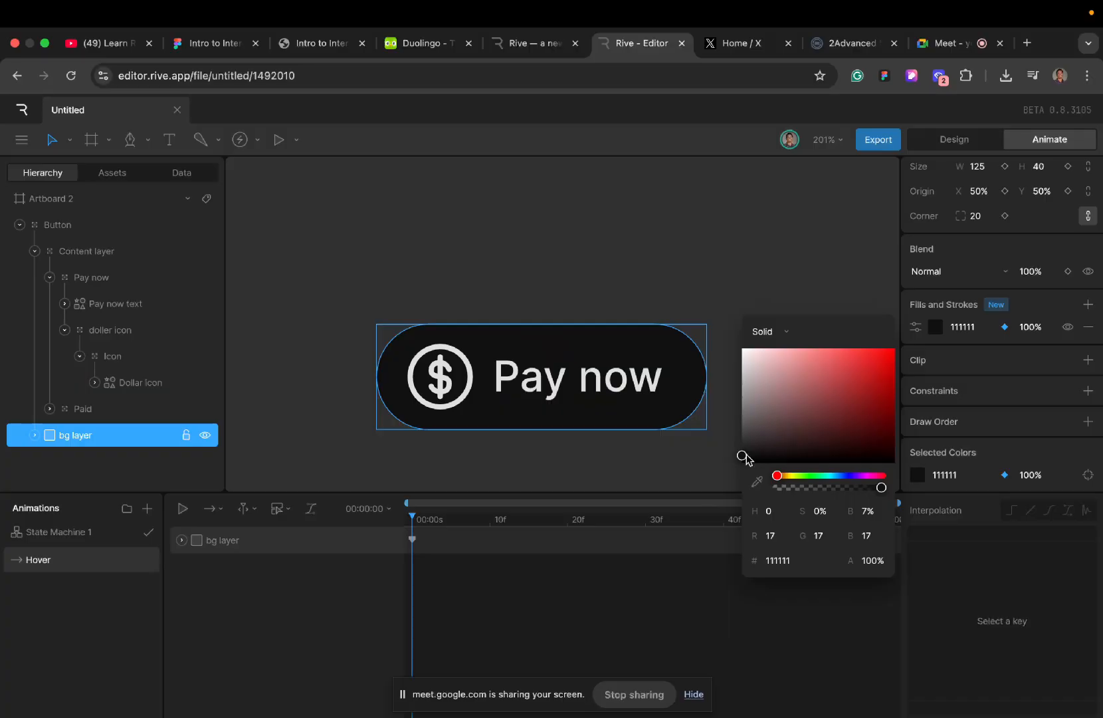
left_click_drag(742, 456, 743, 452)
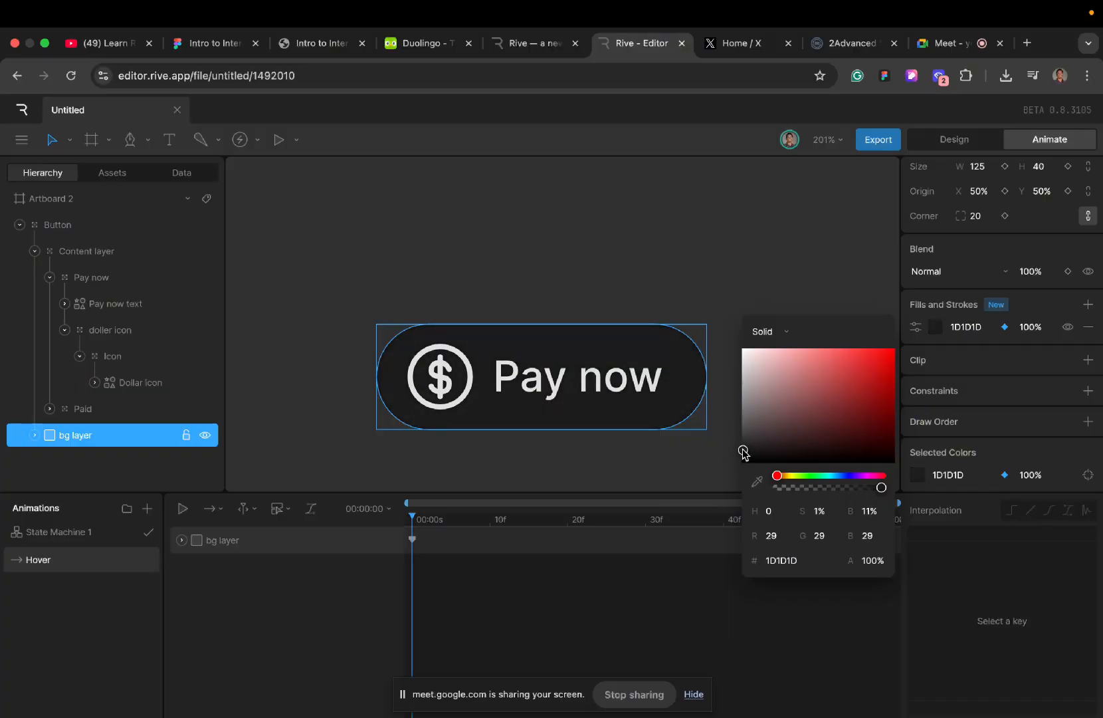
- Scale the doller icon group to 105% at the start of the Hover timeline
left_click(105, 332)
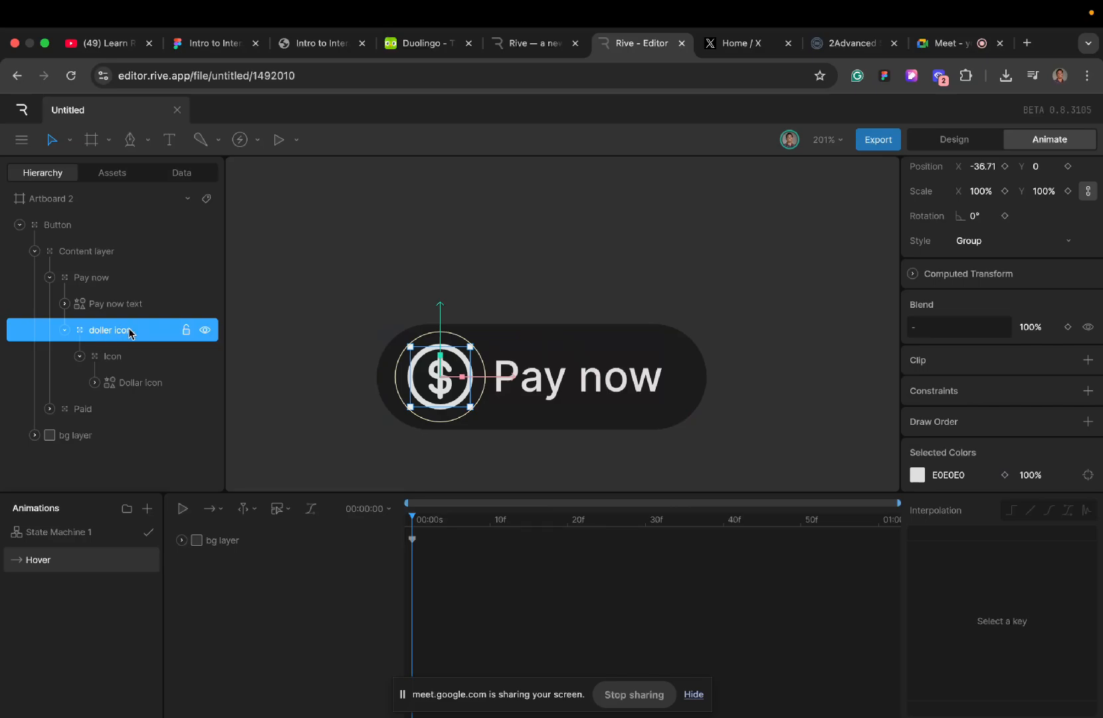
left_click(981, 192)
type("10")
type("5")
key("Return")
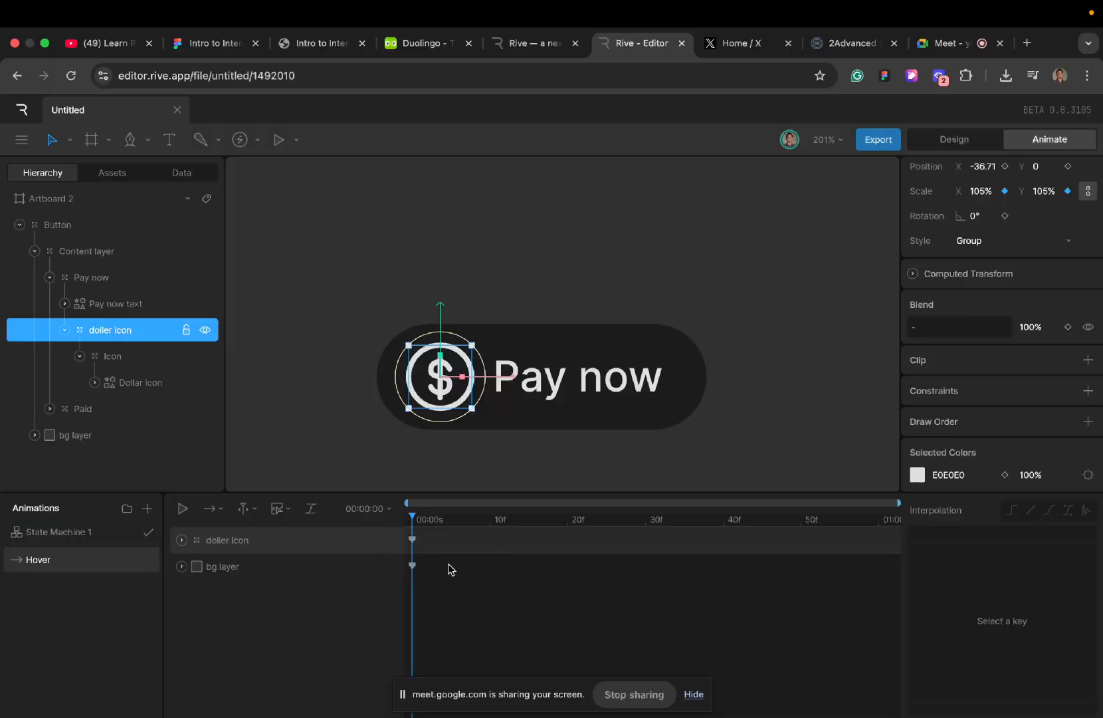
- Add a new timeline between State Machine 1 and Hover and name it Idle
right_click(70, 564)
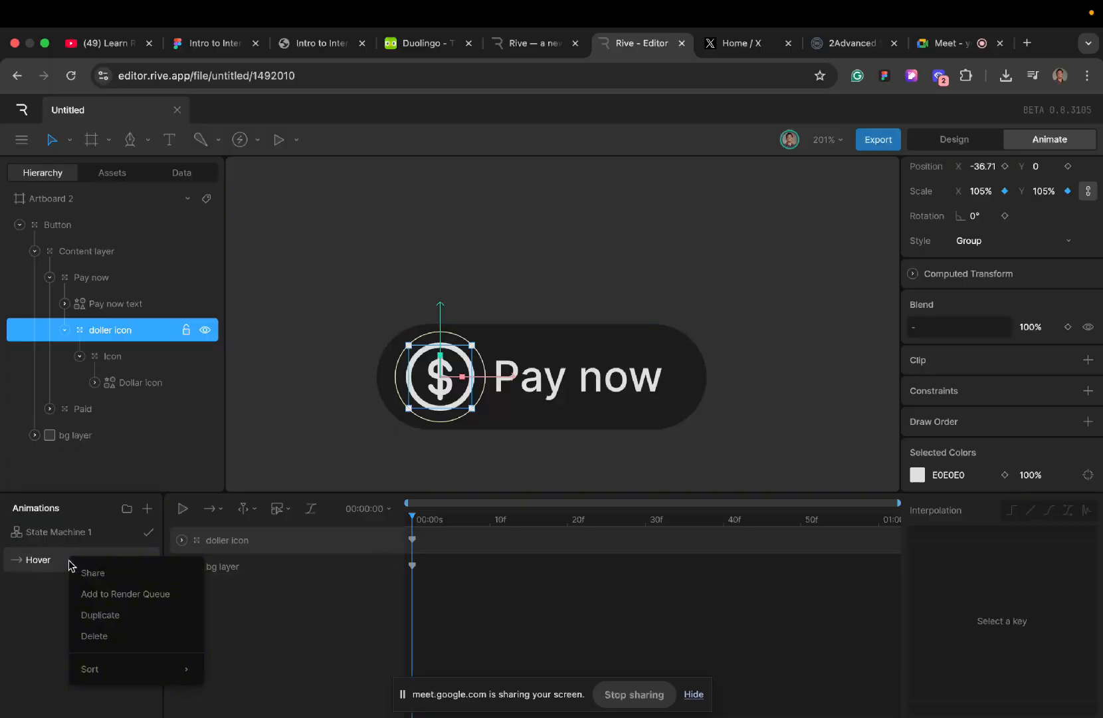
left_click(147, 508)
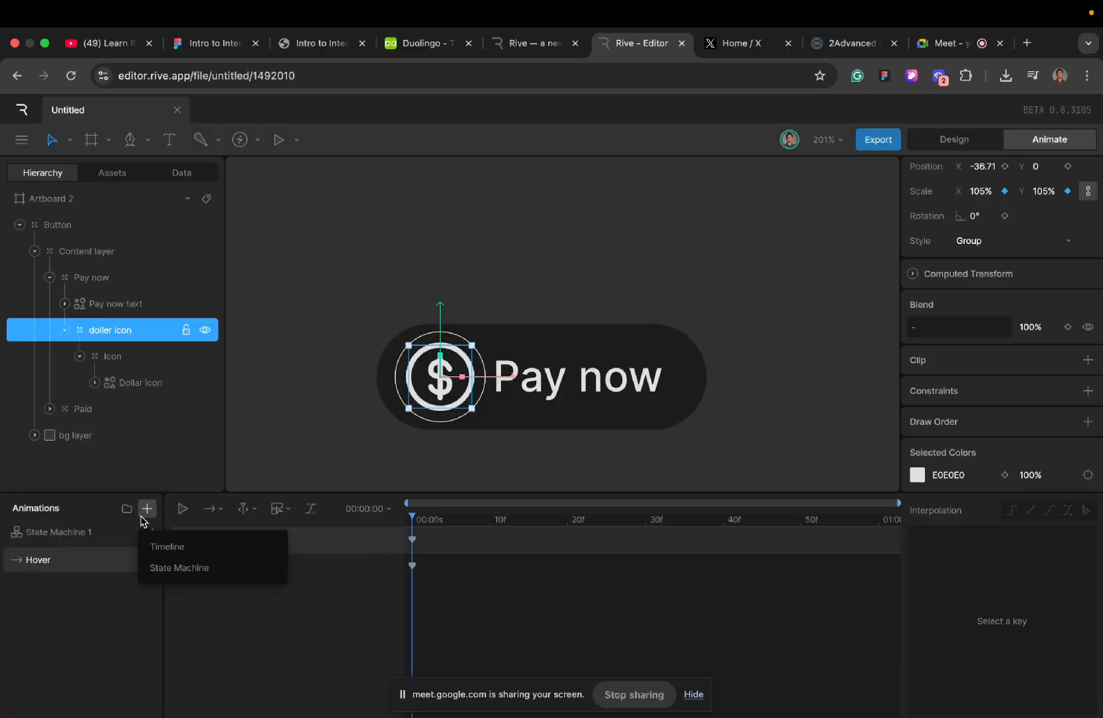
left_click(164, 545)
left_click_drag(79, 535, 81, 580)
double_click(63, 562)
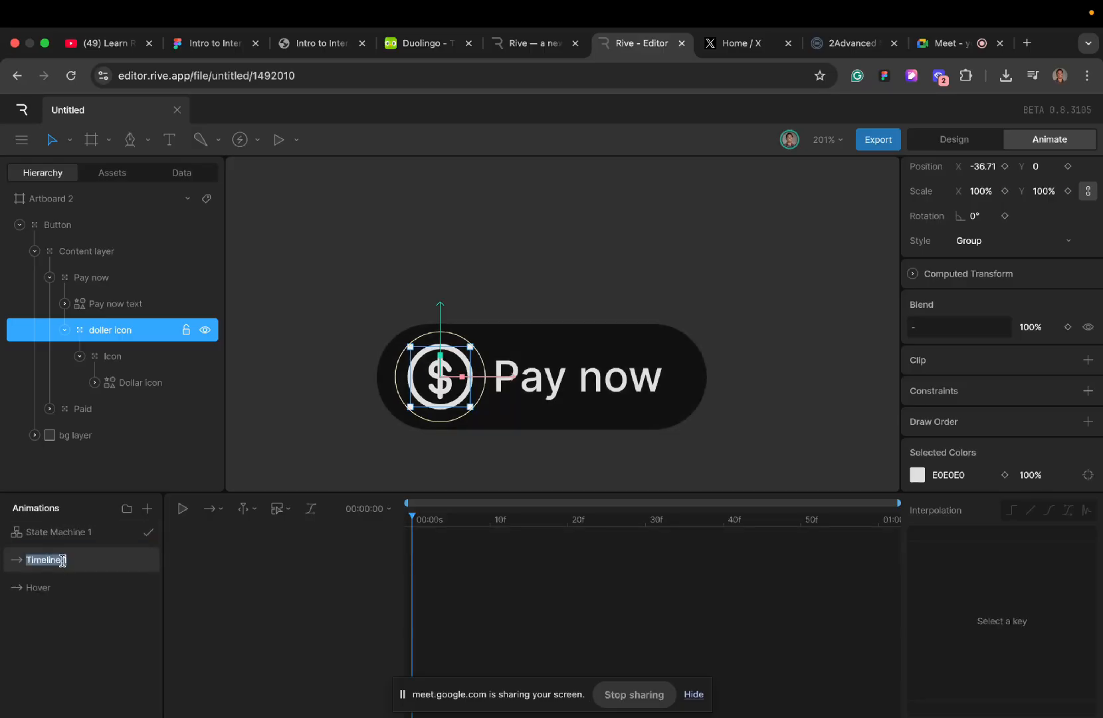
key("BackSpace")
- Copy the doller icon and bg layer keys from the Hover timeline into Idle
left_click(59, 589)
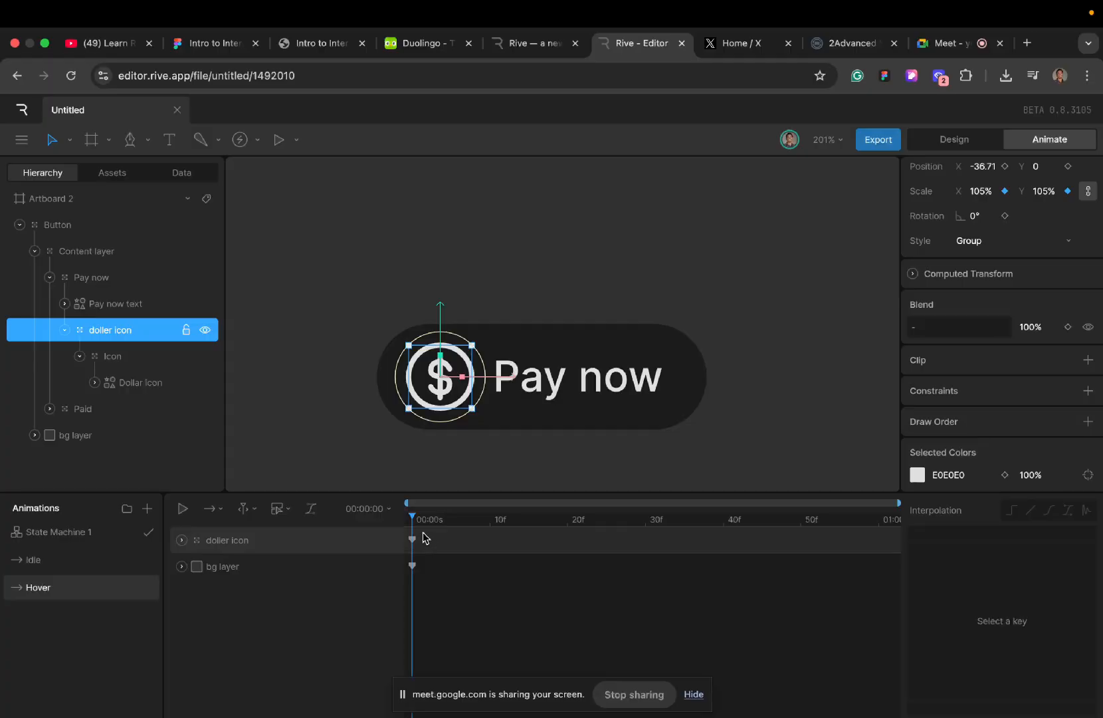
left_click_drag(425, 535, 410, 575)
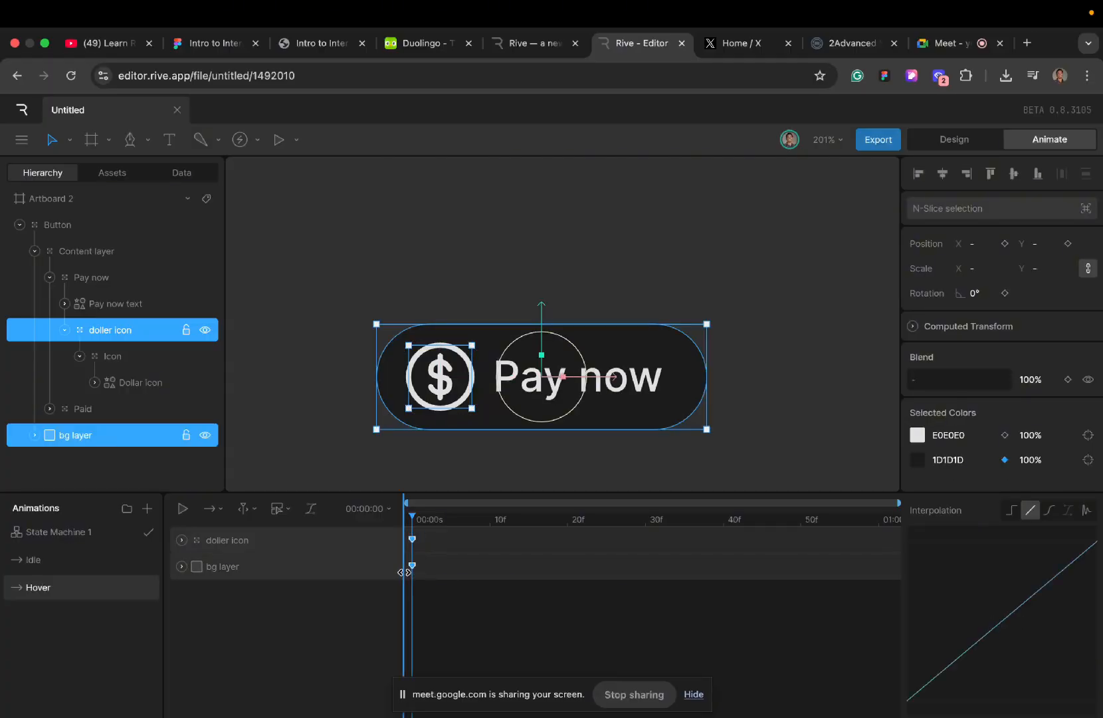
left_click(37, 561)
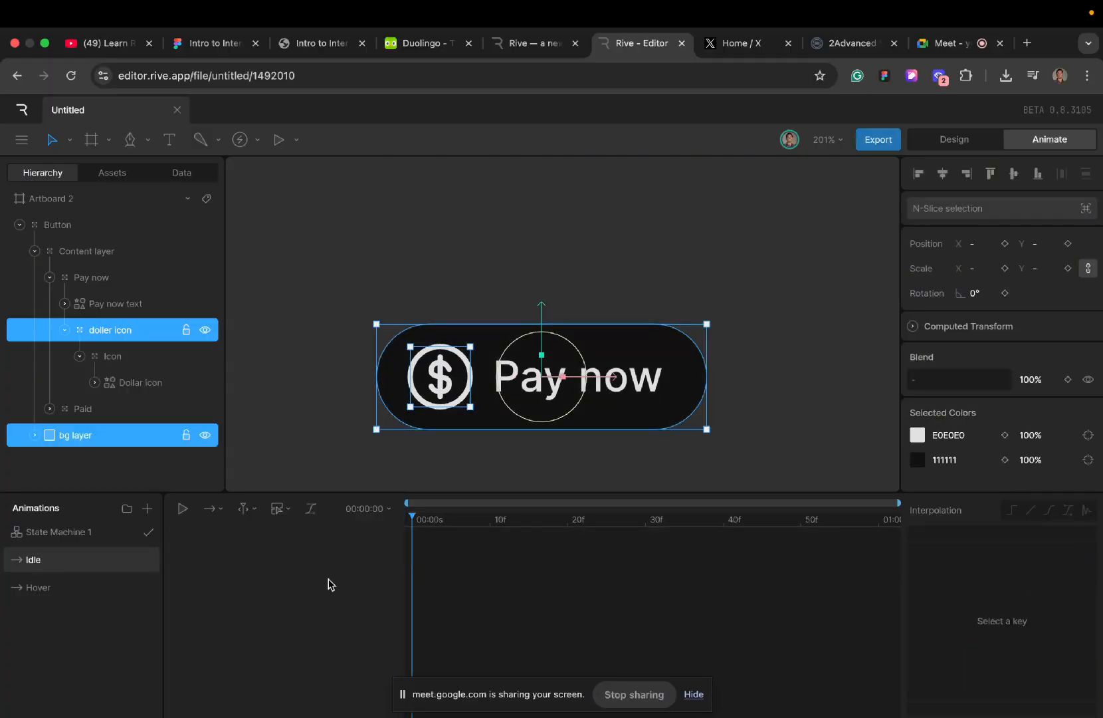
key("ctrl+v")
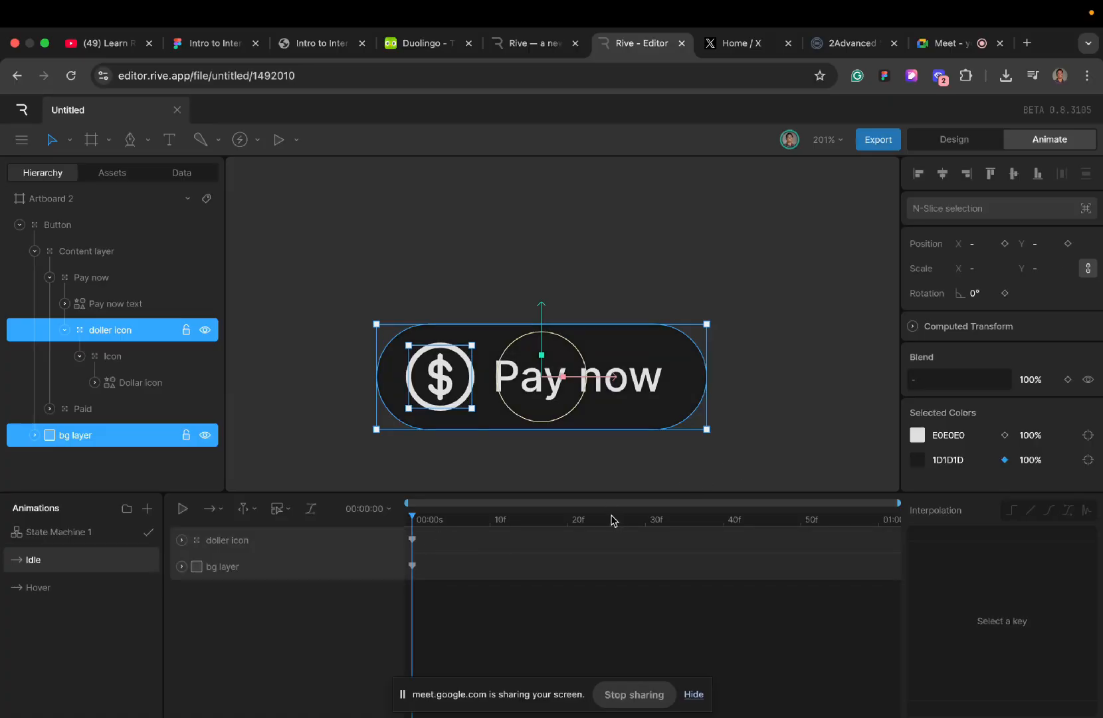
- Replace the bg layer's copied key in Idle with a new fill colour key at 111111
left_click(412, 566)
key("Delete")
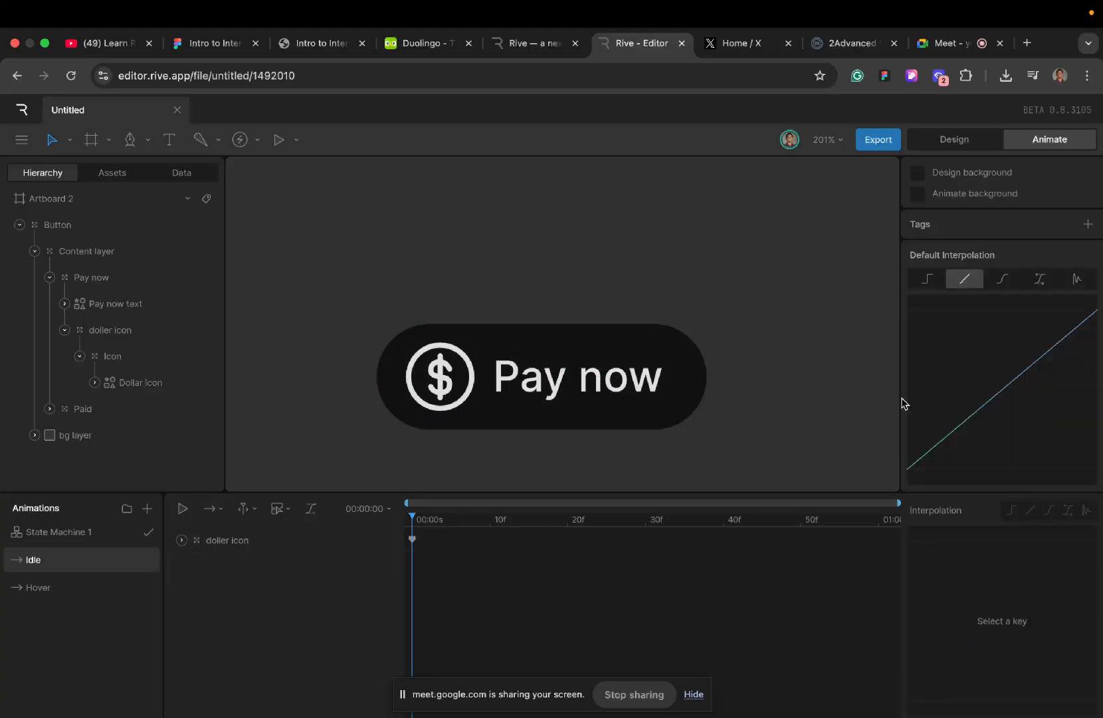
left_click(89, 435)
scroll(938, 475, "down", 4)
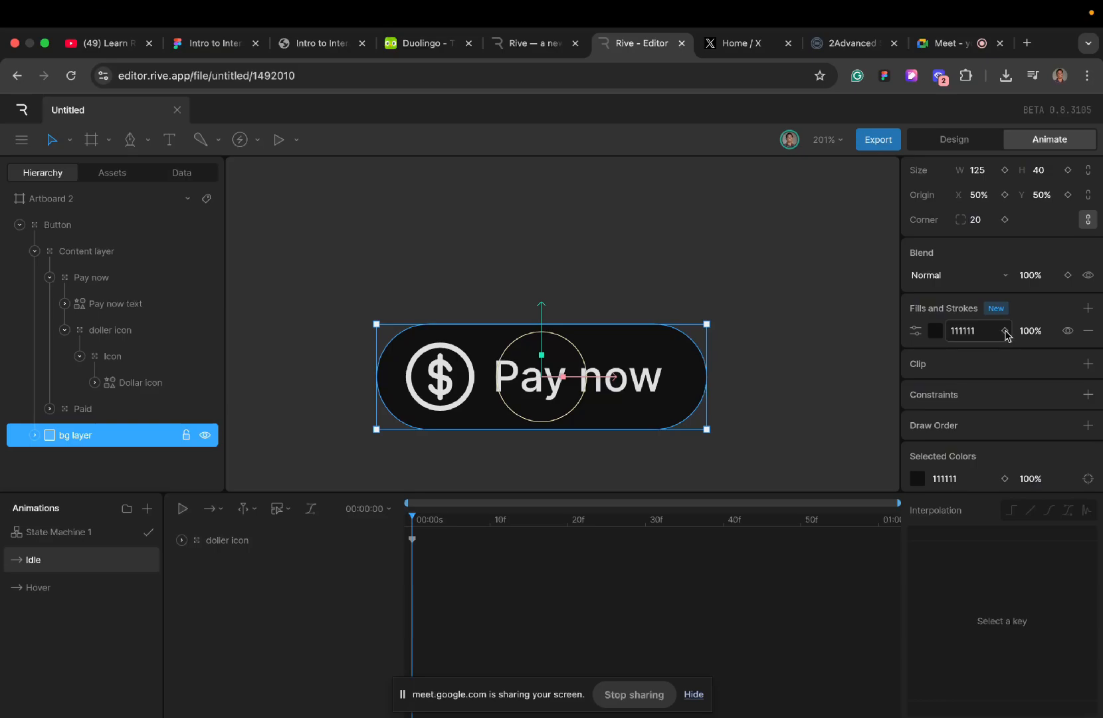
left_click(1004, 330)
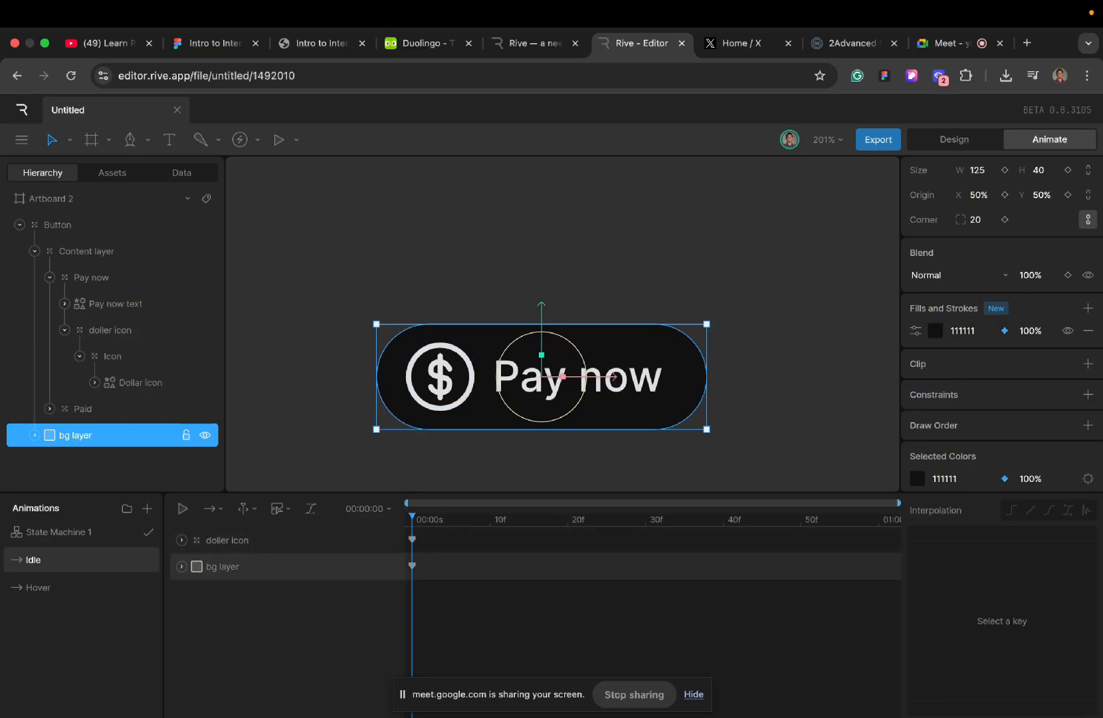
- Set the doller icon's keyed scale in the Idle timeline to 100%
left_click(412, 539)
scroll(961, 342, "up", 3)
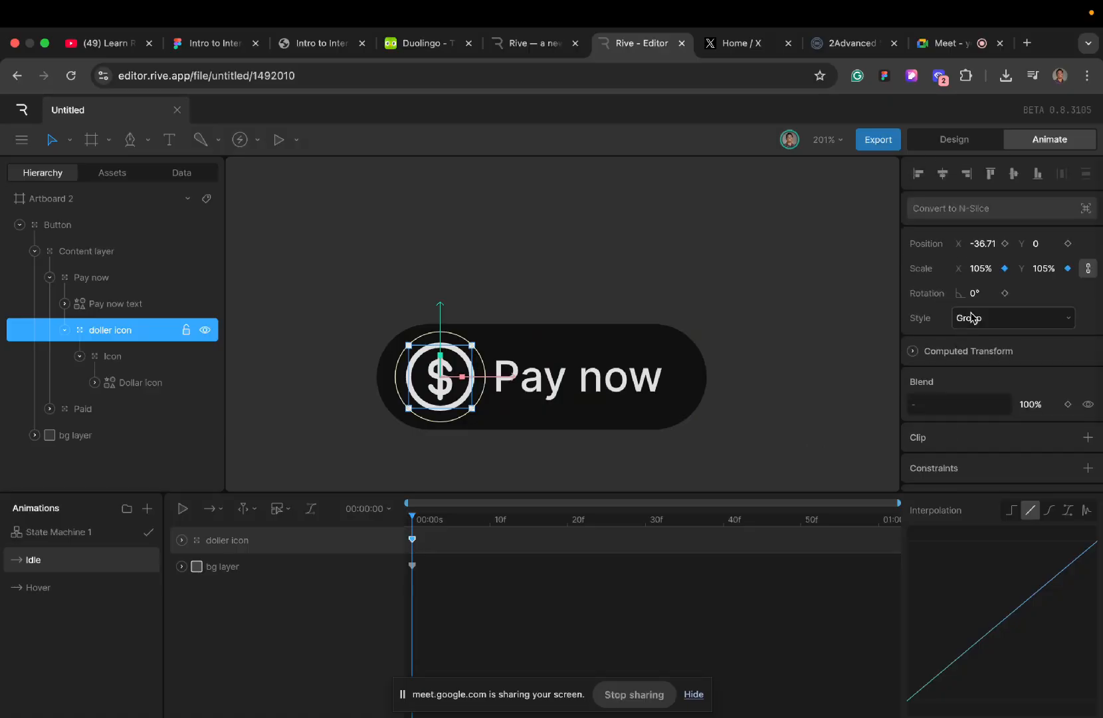
left_click(981, 267)
double_click(980, 268)
key("BackSpace")
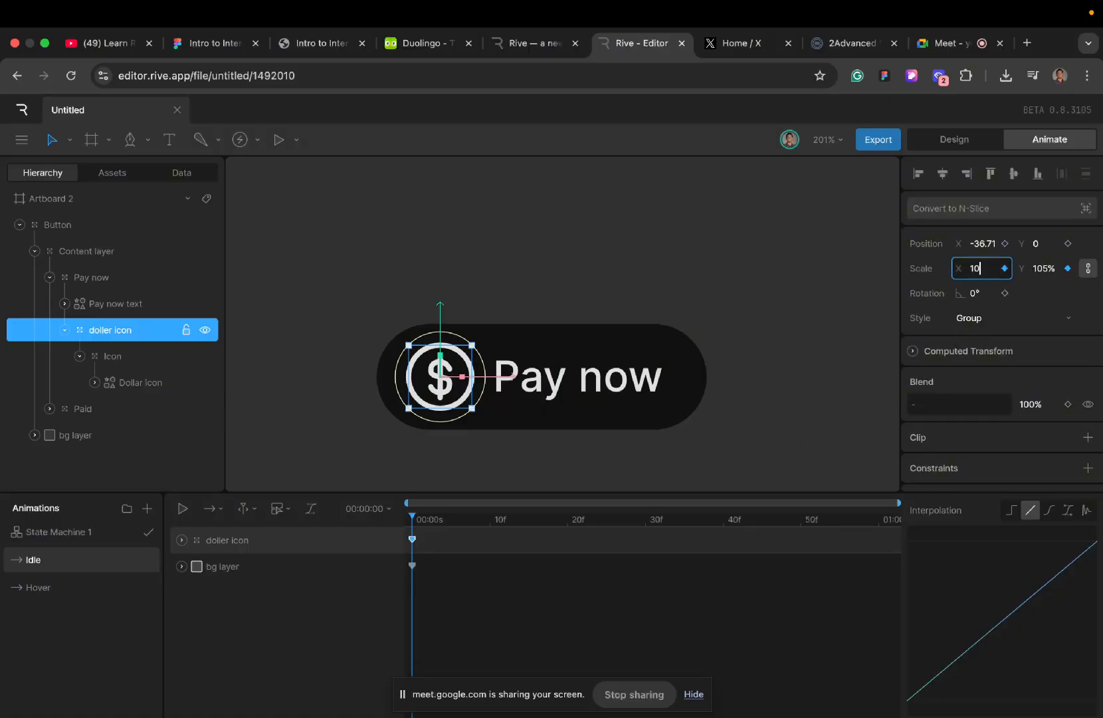
type("100")
key("Return")
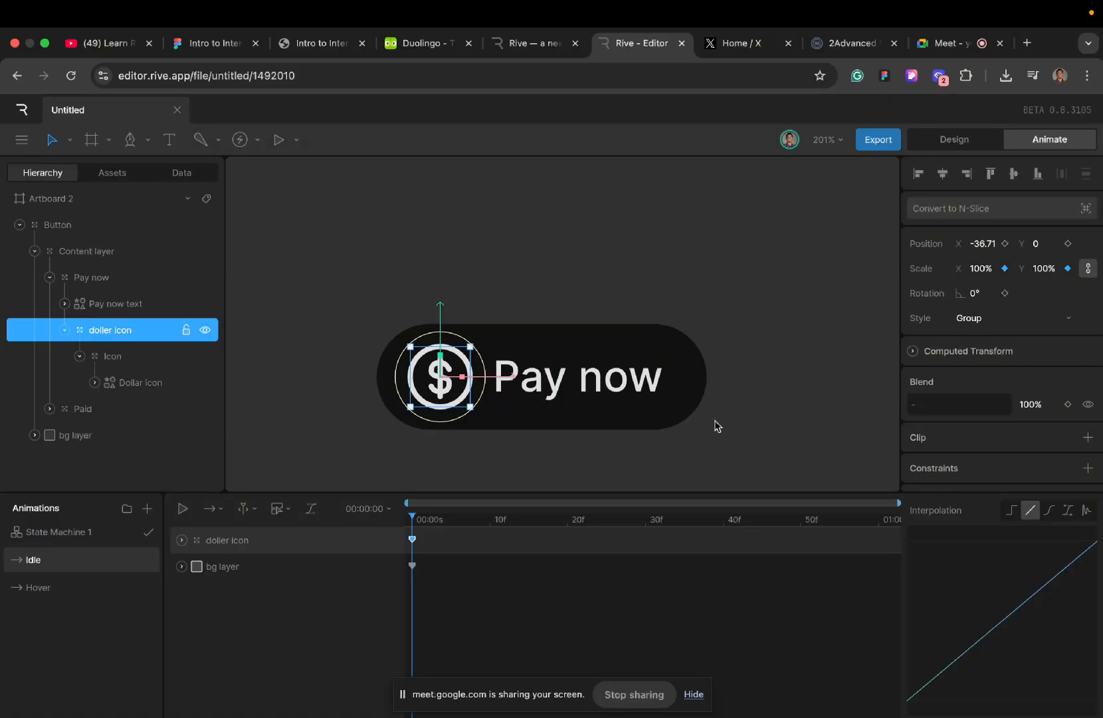
left_click(467, 618)
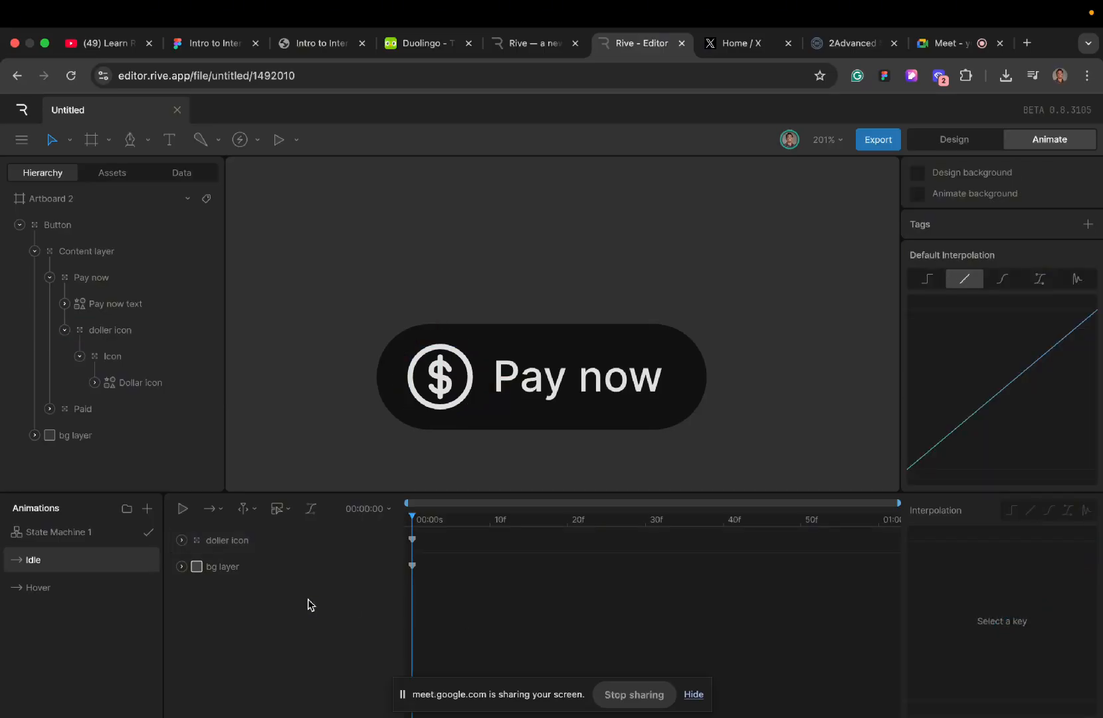
- Compare the button's appearance in the Hover and Idle timelines
left_click(28, 584)
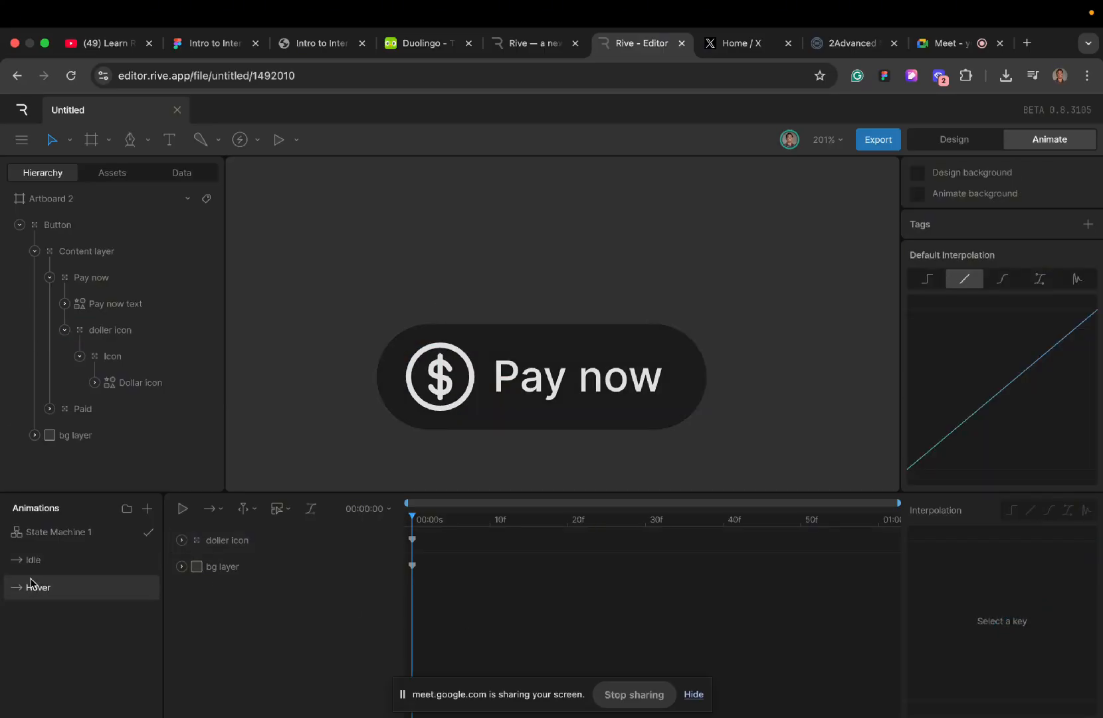
left_click(63, 562)
left_click(64, 592)
left_click(63, 558)
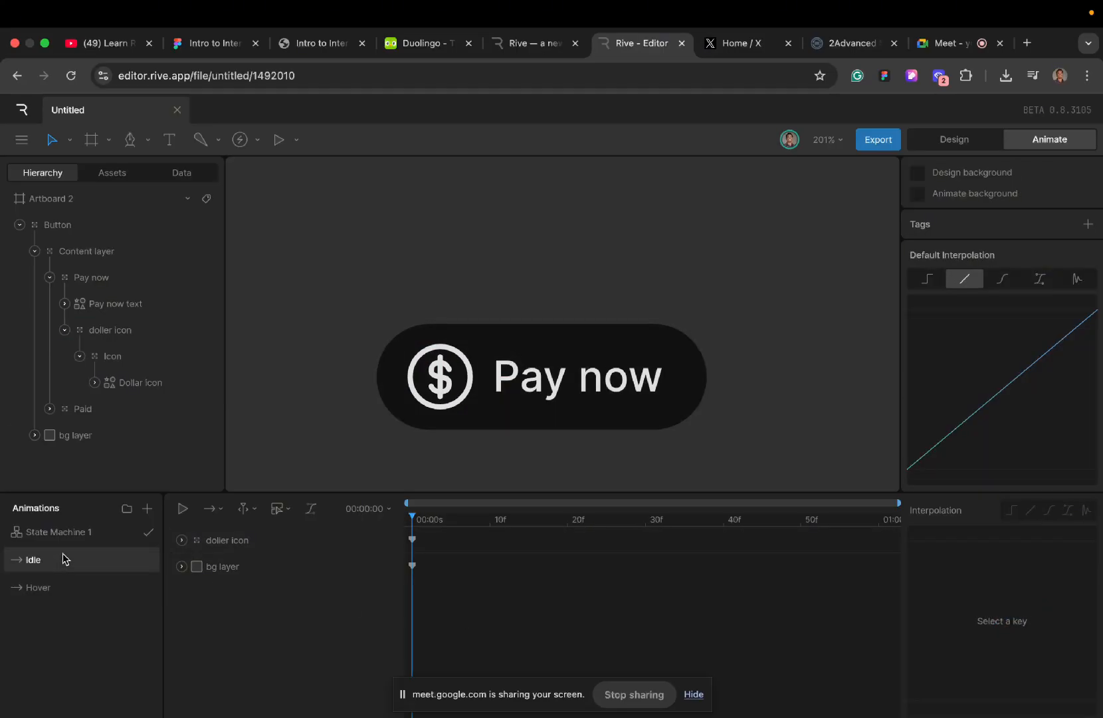
- Add a new timeline named Loading and place it below Hover in the list of animations
left_click(147, 508)
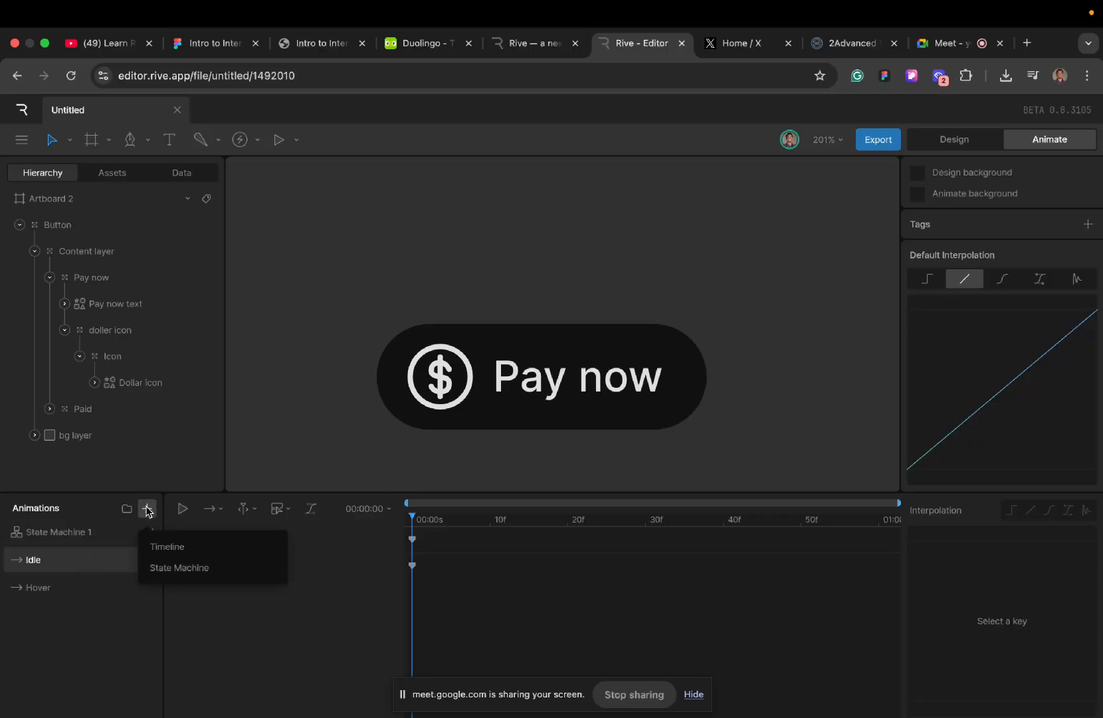
left_click(171, 551)
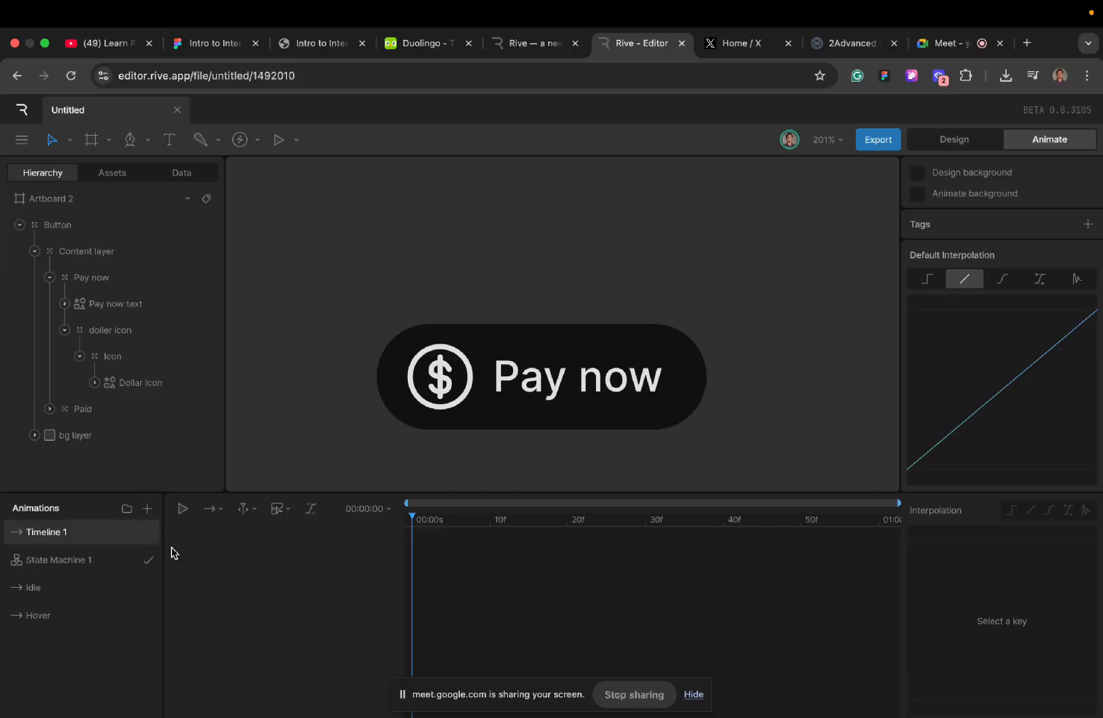
double_click(65, 534)
type("Loading")
key("Return")
left_click_drag(78, 542, 74, 631)
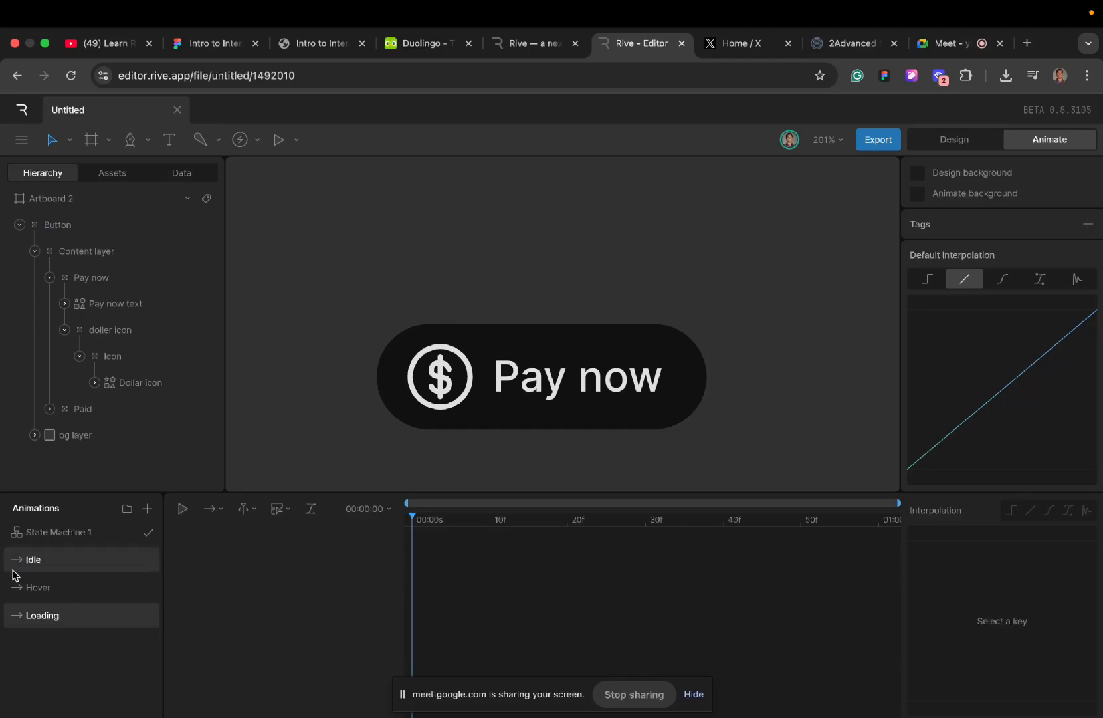
- Copy the doller icon and bg layer keys from the Hover timeline to the start of the Loading timeline
left_click(27, 586)
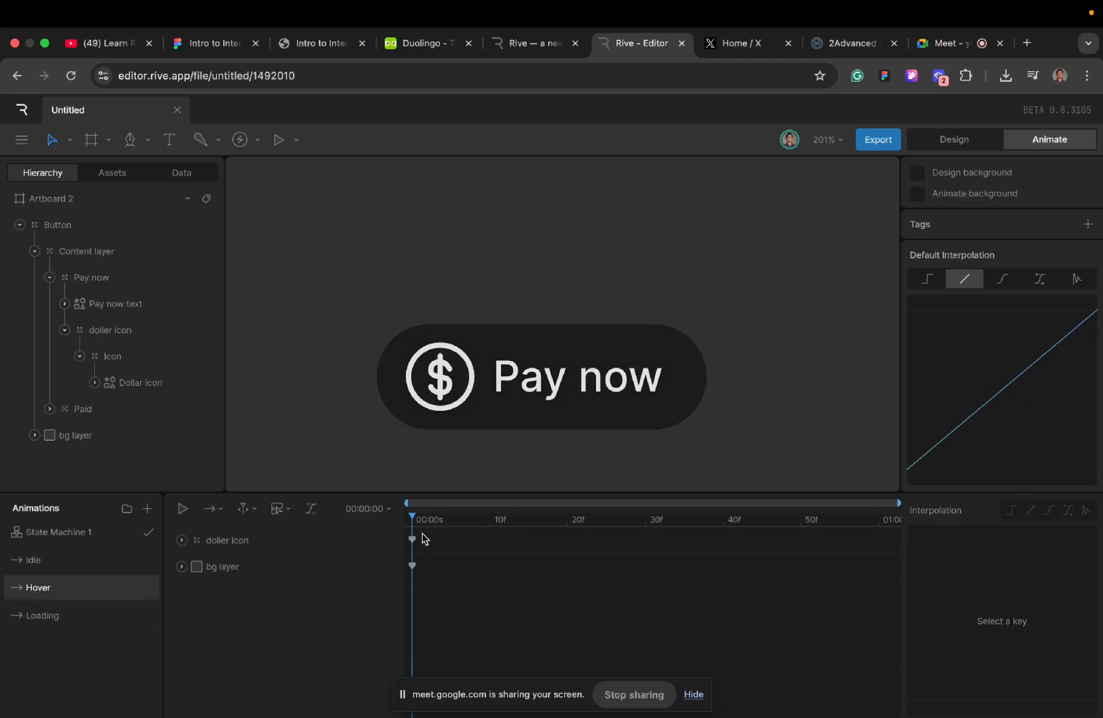
left_click_drag(423, 537, 408, 582)
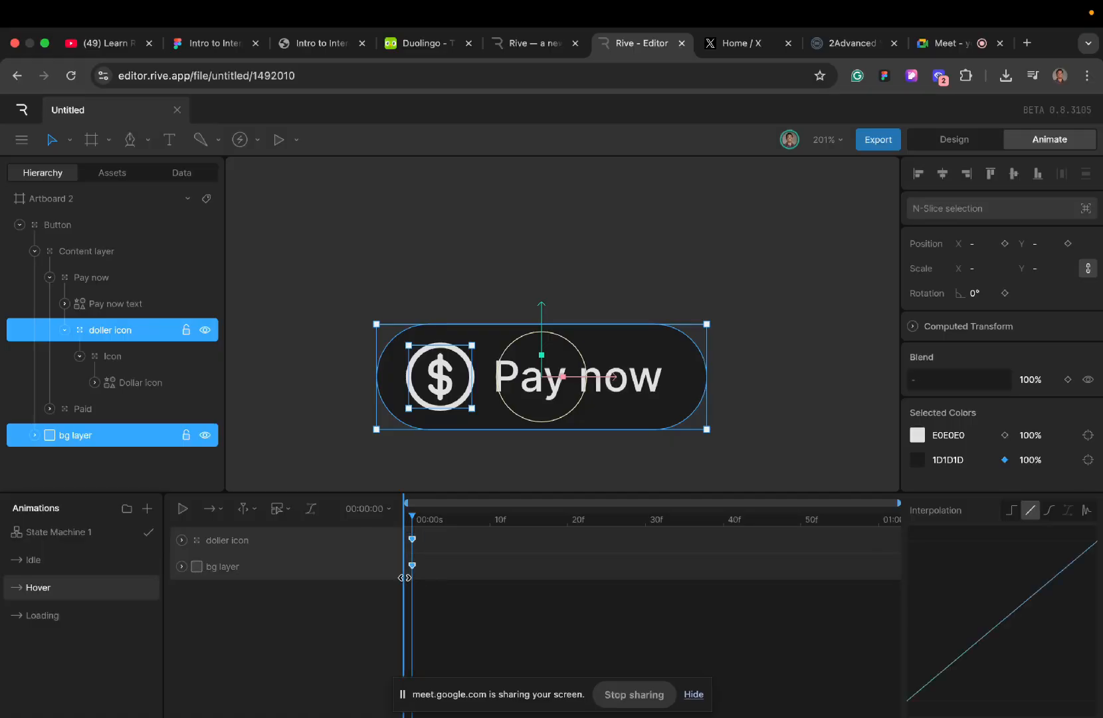
left_click(52, 622)
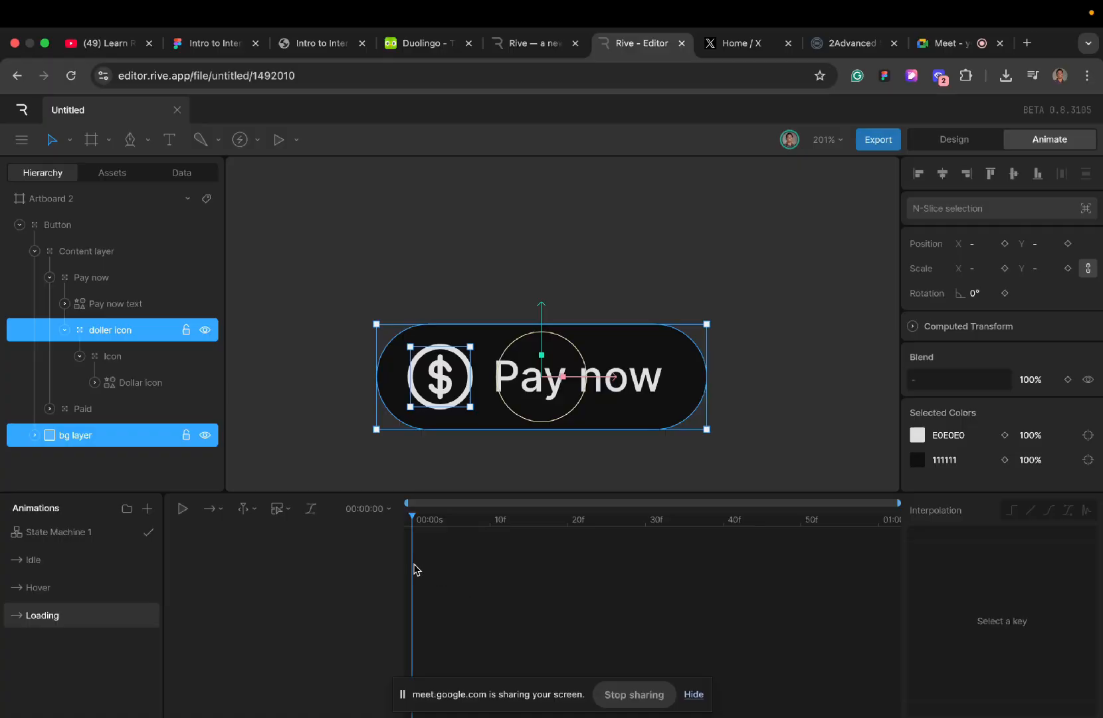
key("super+v")
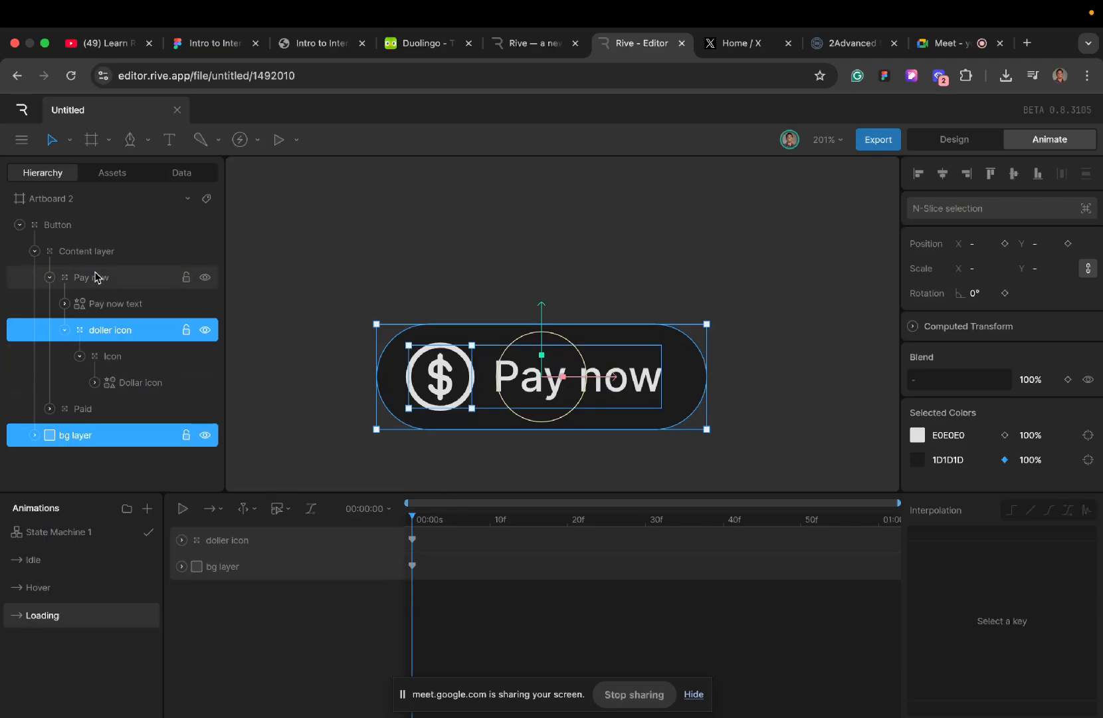
- In the Loading timeline, move the Pay now text straight down below the button to about Y 28.5
scroll(103, 263, "right", 2)
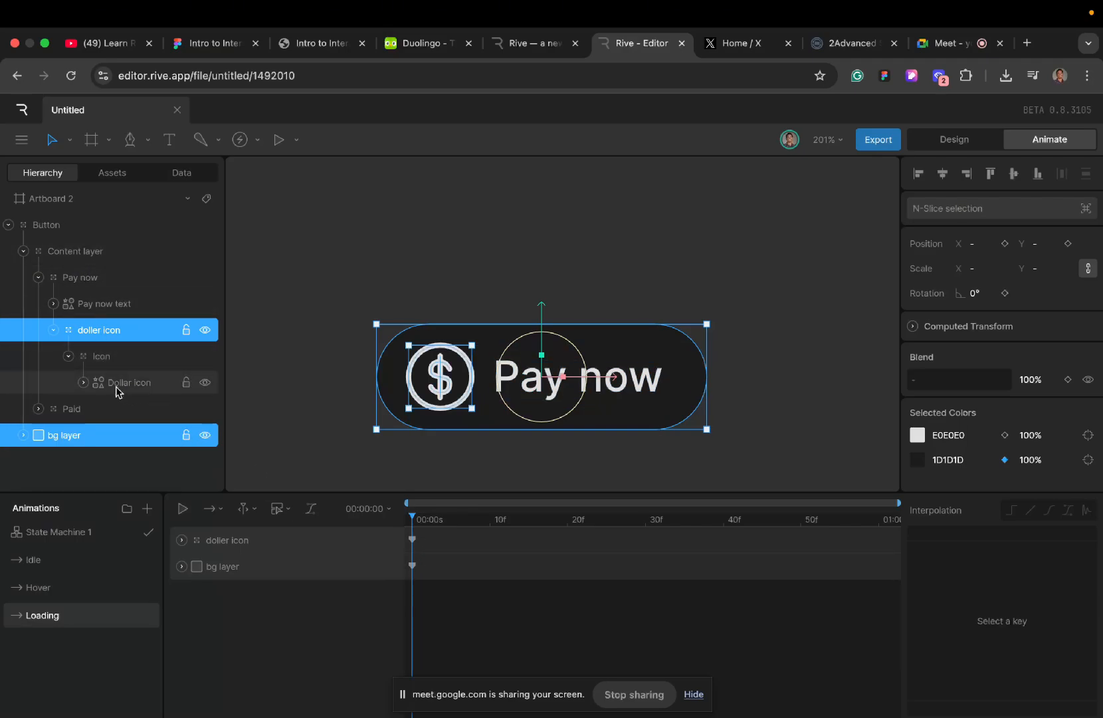
left_click(639, 395)
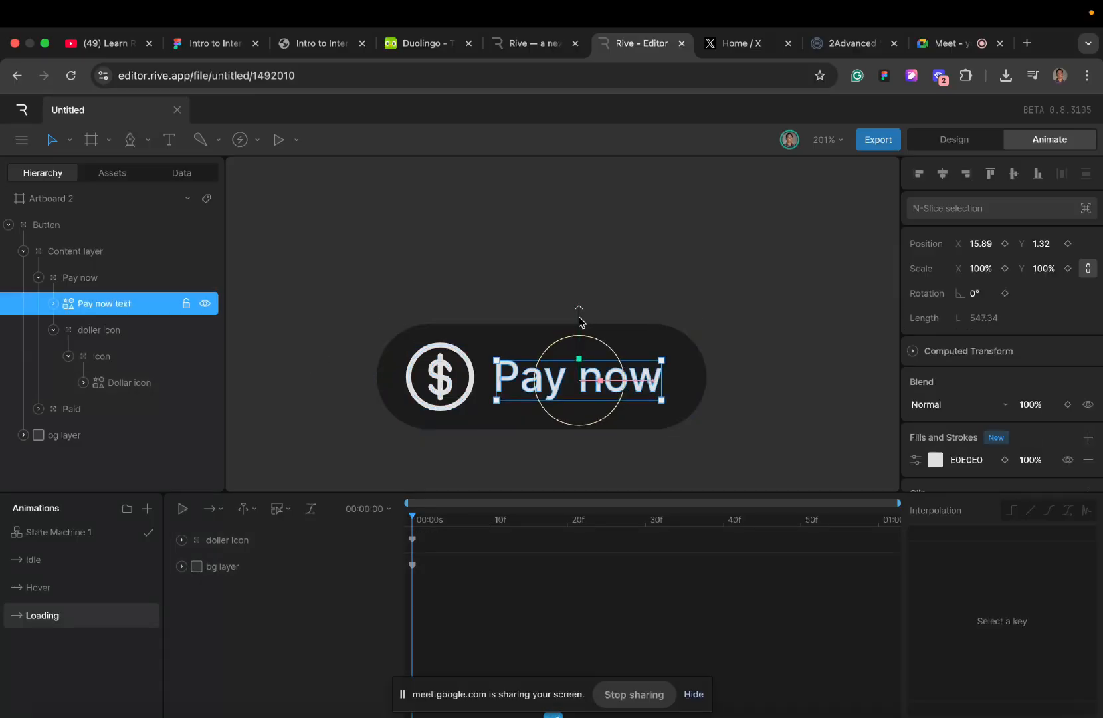
left_click_drag(579, 322, 582, 345)
left_click_drag(580, 371, 579, 396)
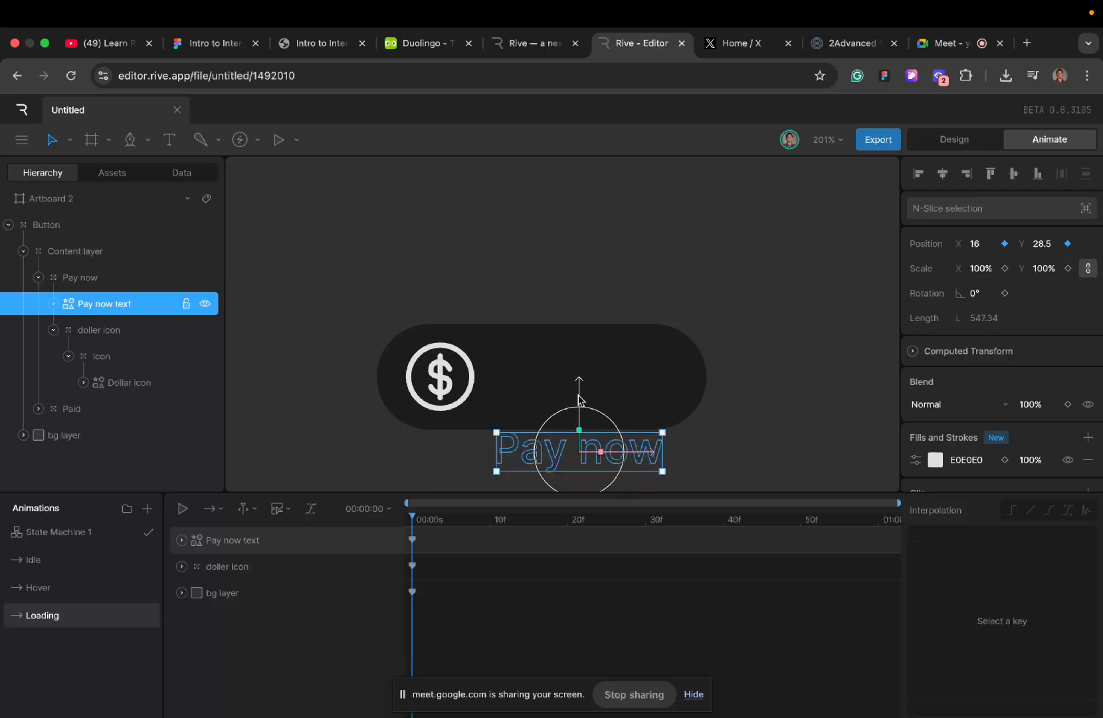
- Compare the text's placement in Hover and Loading, and key the Pay now text's X and Y position at the start of Idle
left_click(65, 588)
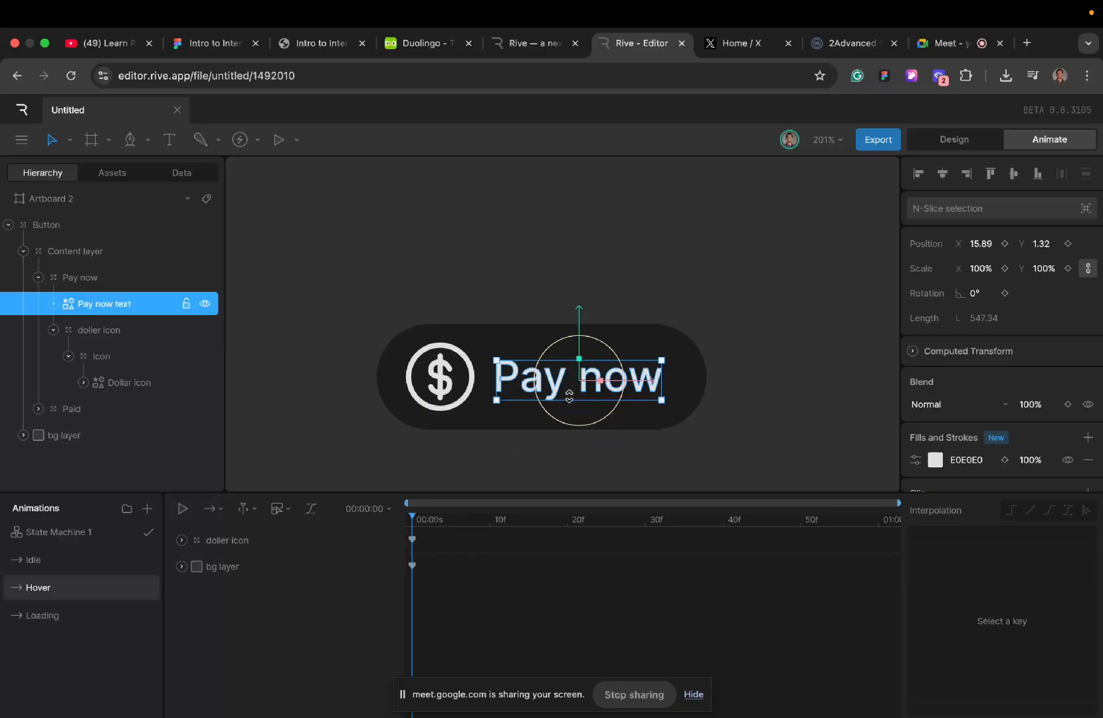
left_click(68, 616)
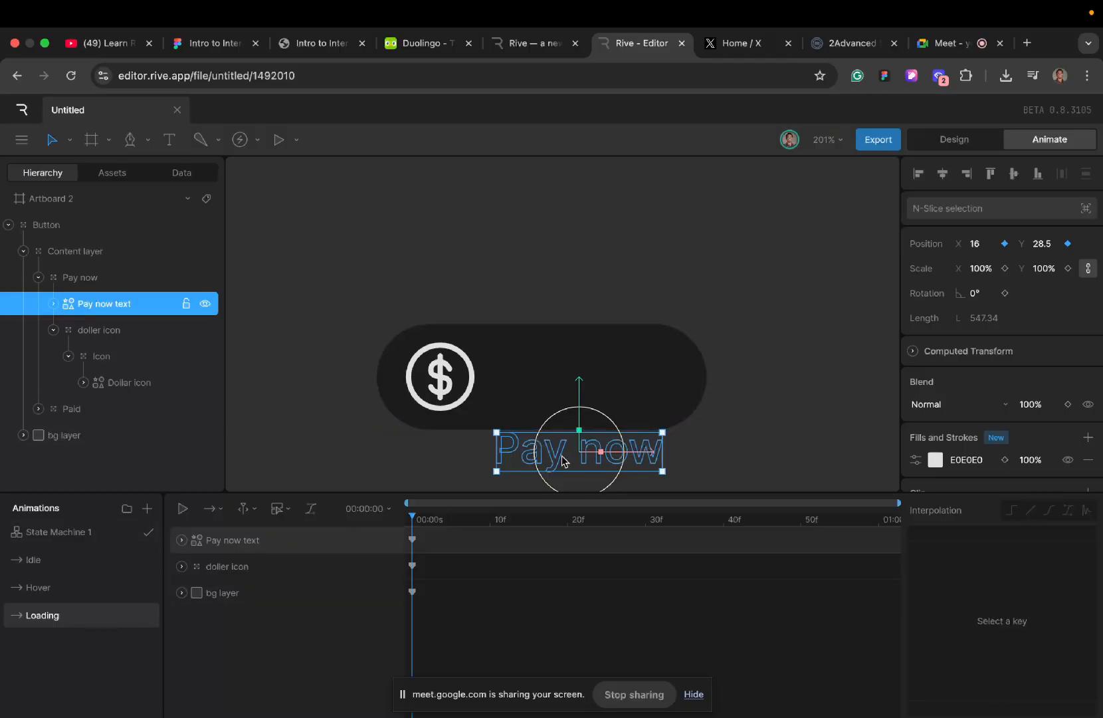
left_click(75, 595)
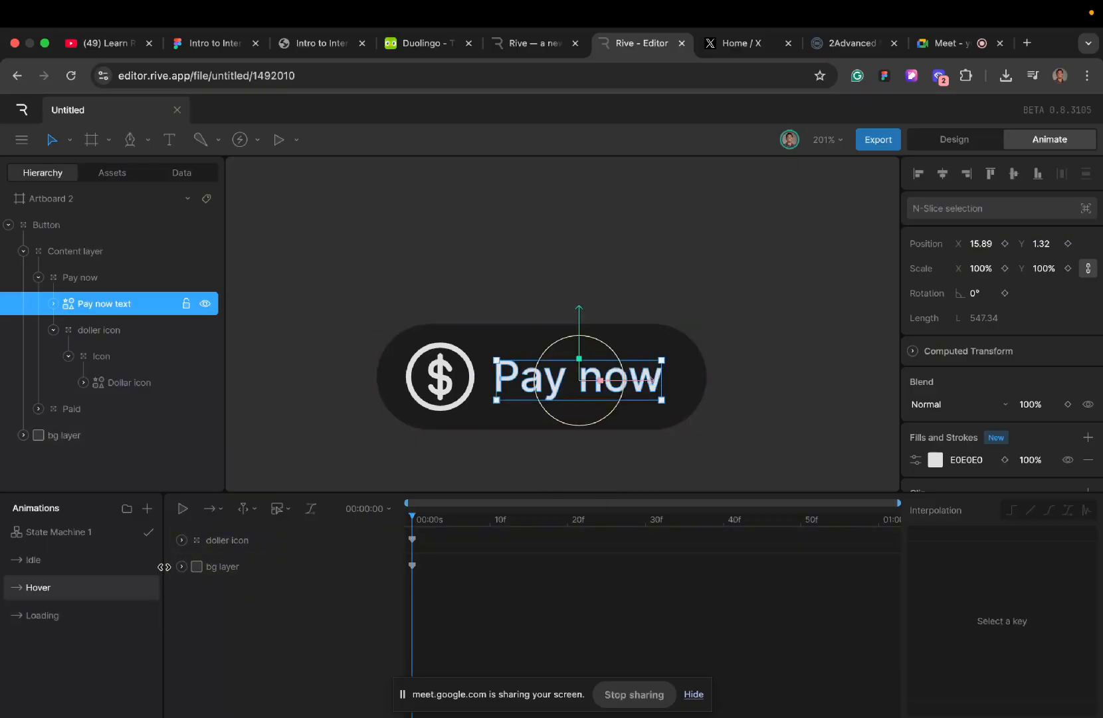
left_click(81, 561)
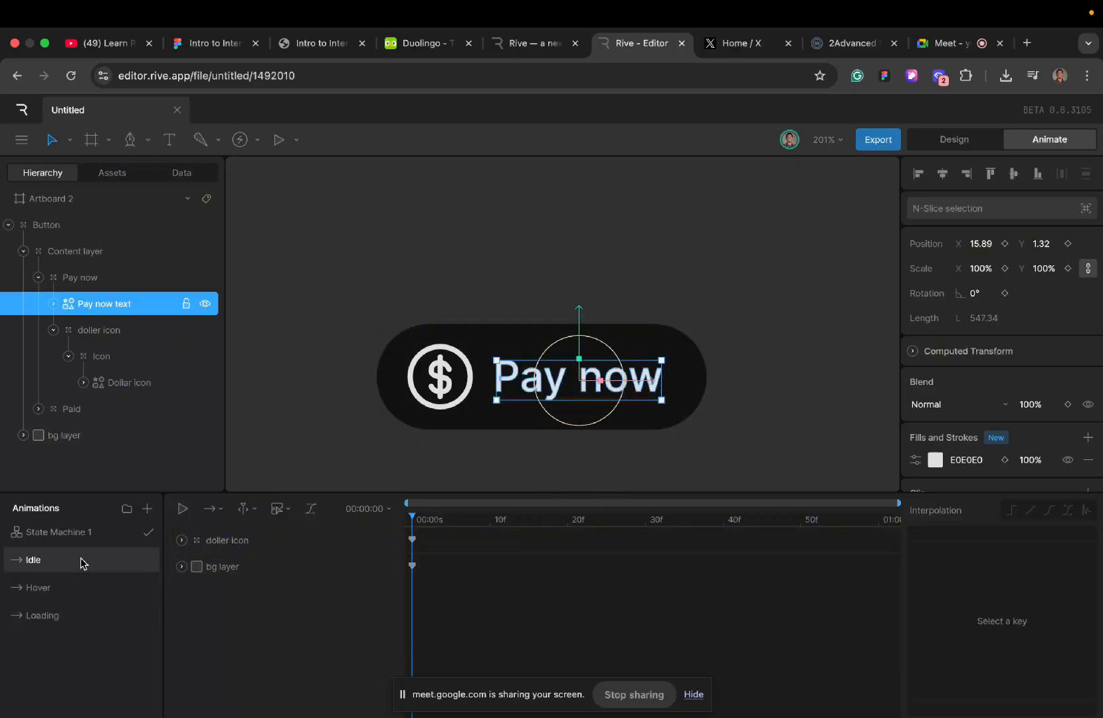
left_click(1067, 243)
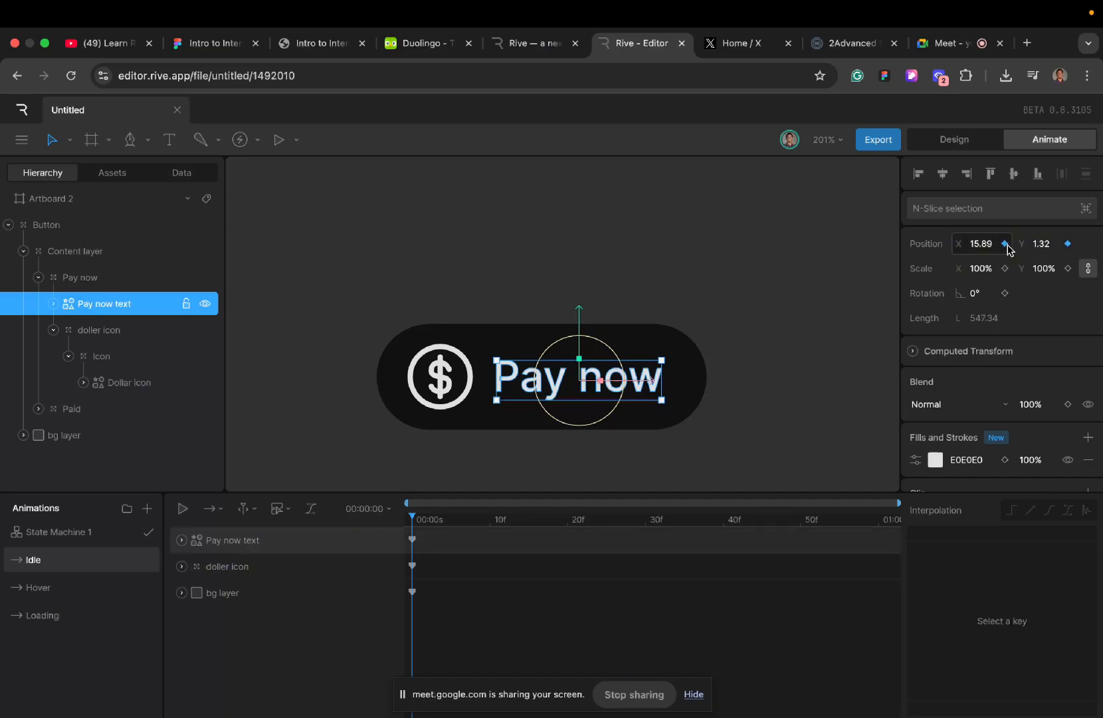
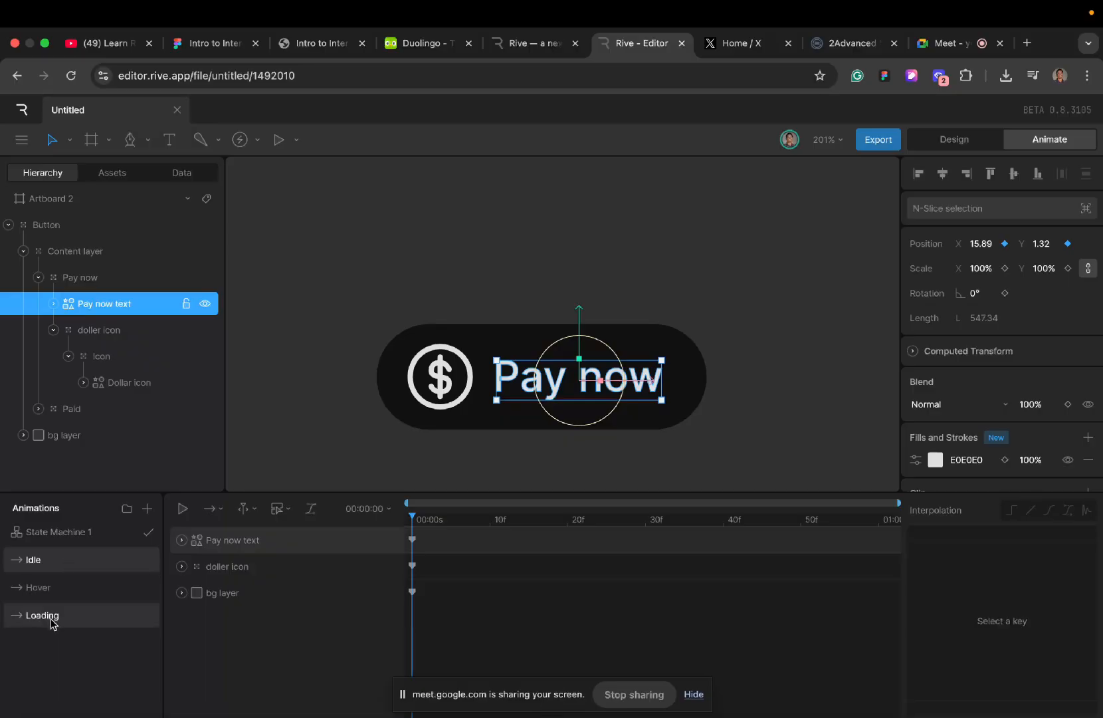
- Key the Pay now text's X and Y position at the start of the Hover timeline
left_click(57, 599)
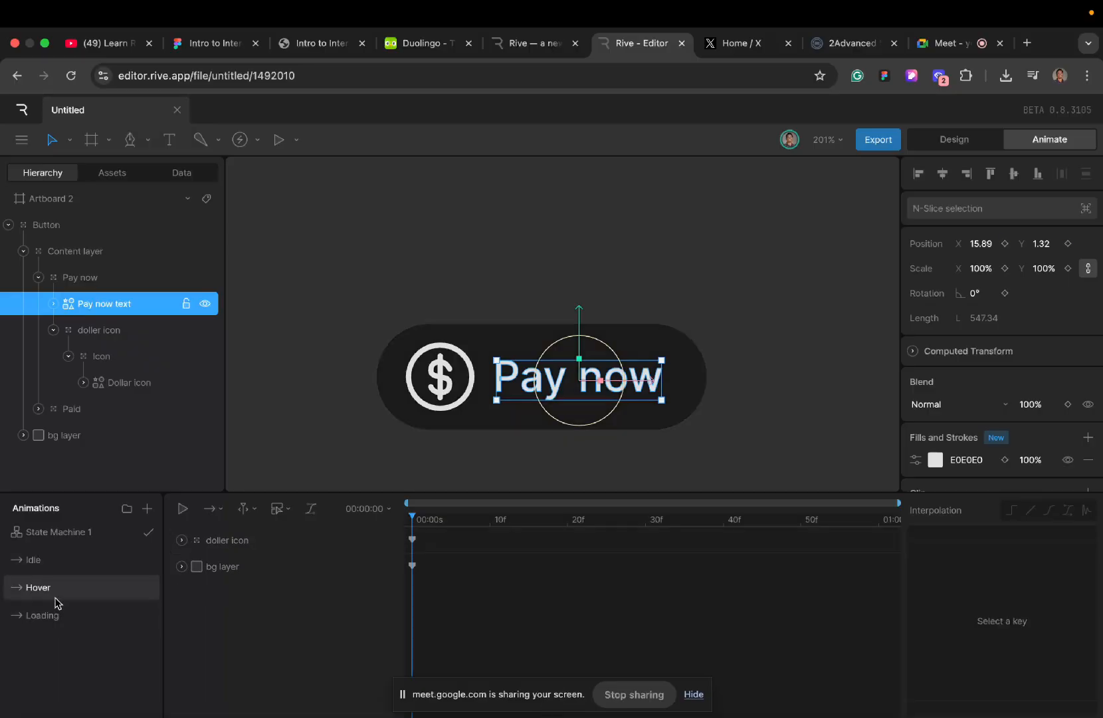
left_click(1005, 243)
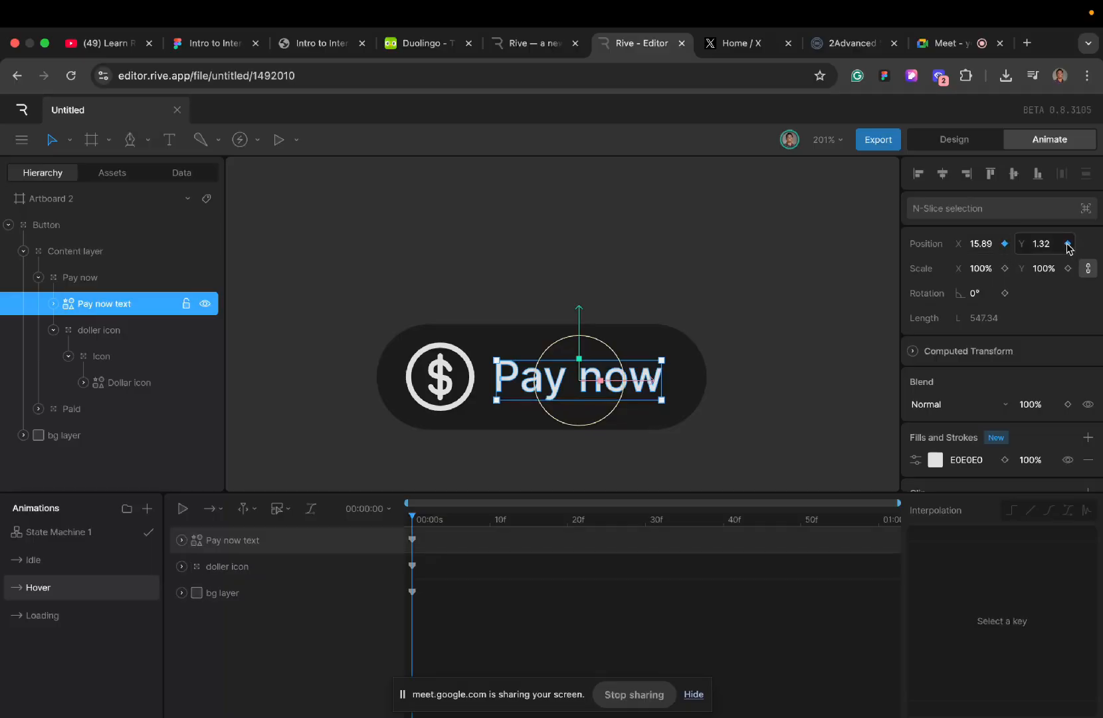
left_click(1067, 244)
- In the Loading timeline, move the doller icon horizontally to the centre of the button, at about X 1.5
left_click(69, 615)
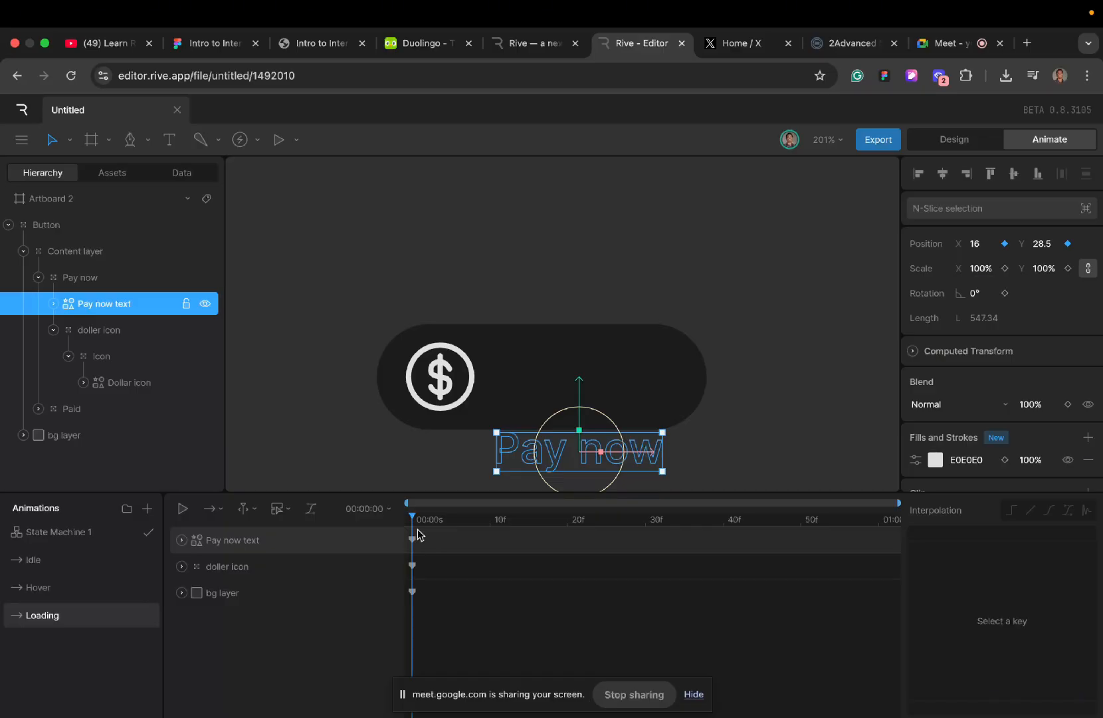
left_click(453, 375)
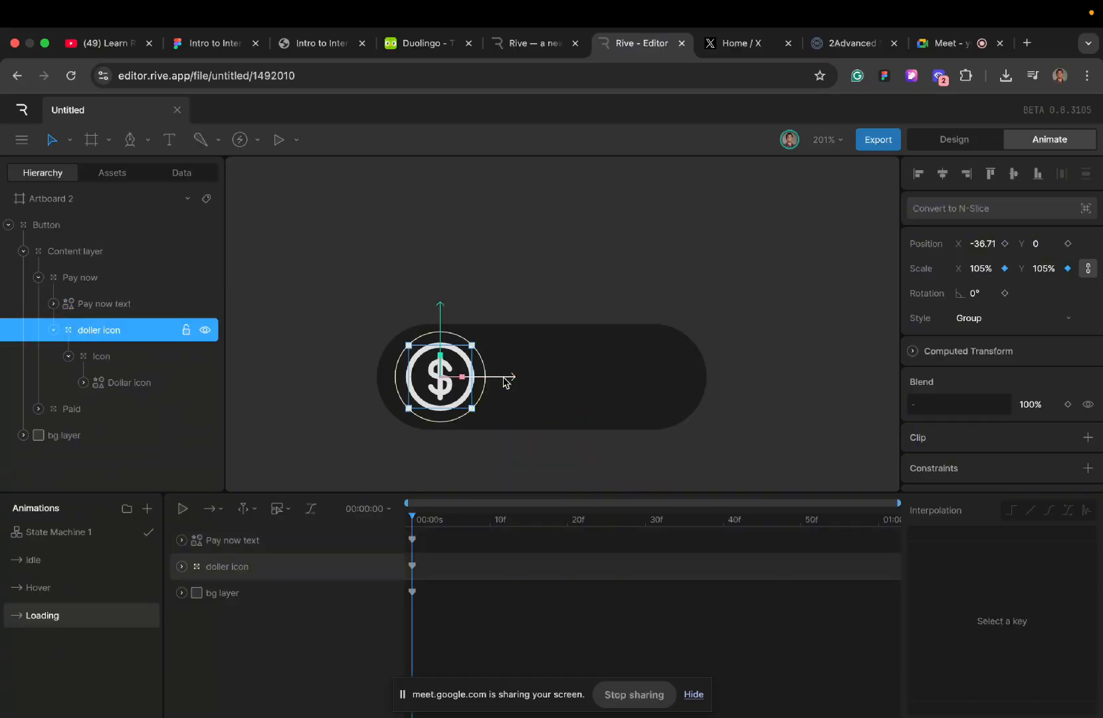
left_click_drag(509, 377, 610, 377)
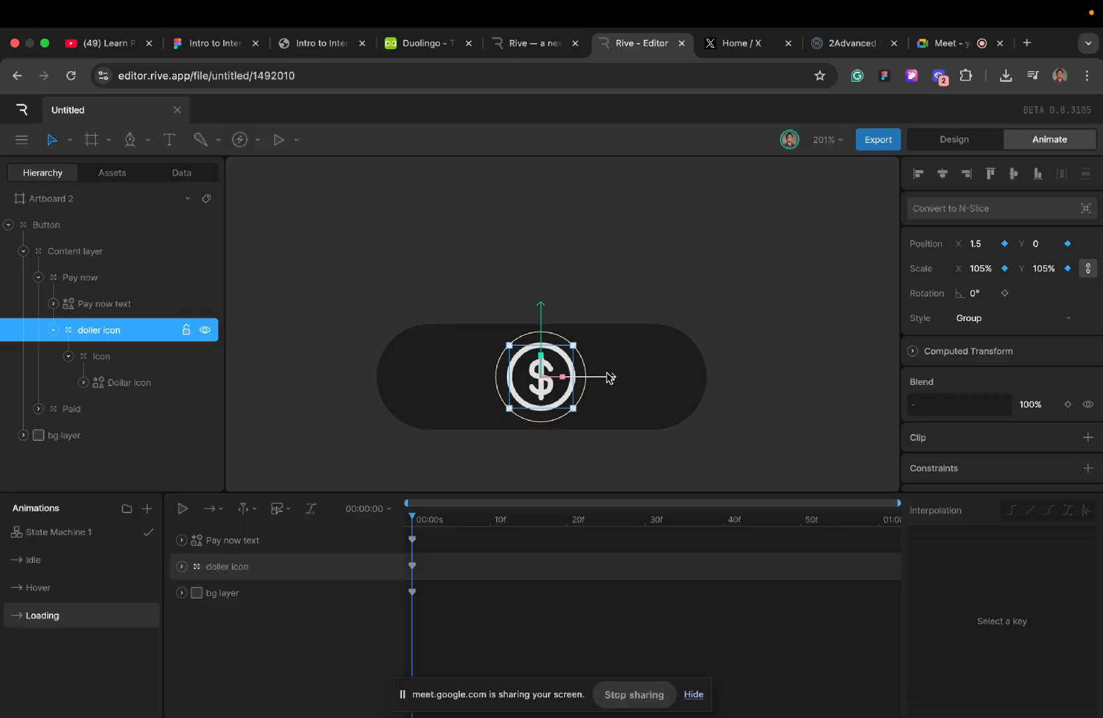
- Enlarge the doller icon proportionally at the start of Loading, trying 120% scale and settling on 130%
left_click(986, 267)
key("BackSpace")
type("120")
key("Return")
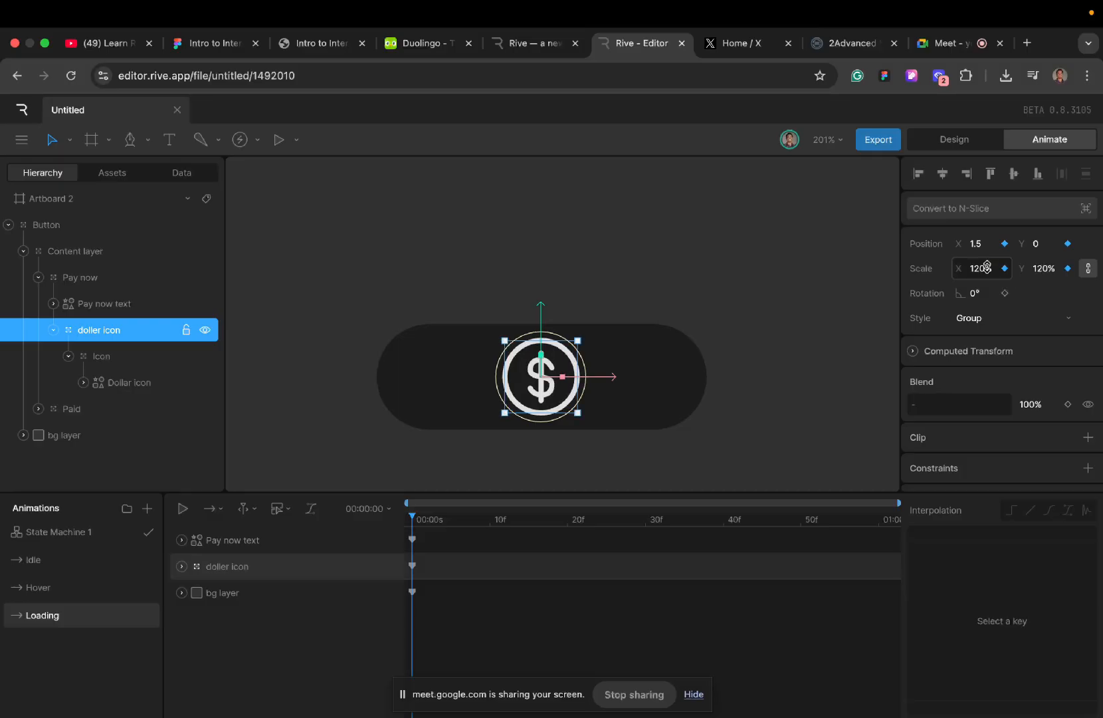
left_click(987, 267)
type("130")
key("Return")
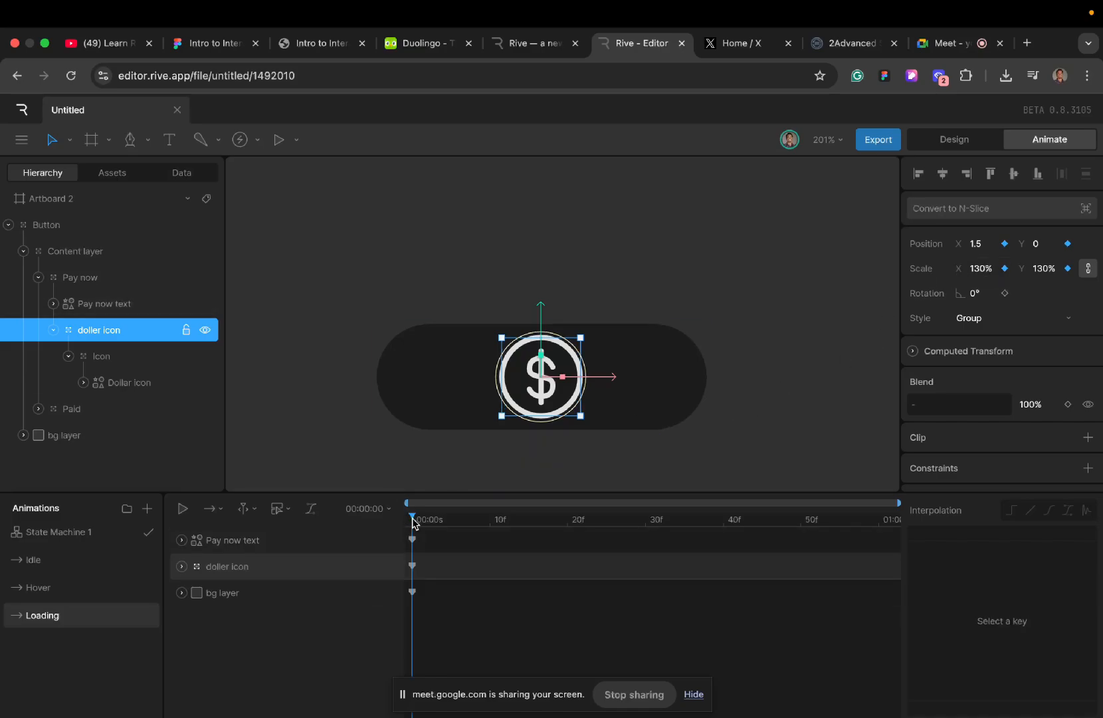
mouse_move(412, 521)
left_mouse_down()
mouse_move(477, 525)
mouse_move(412, 525)
left_mouse_up()
left_click(429, 448)
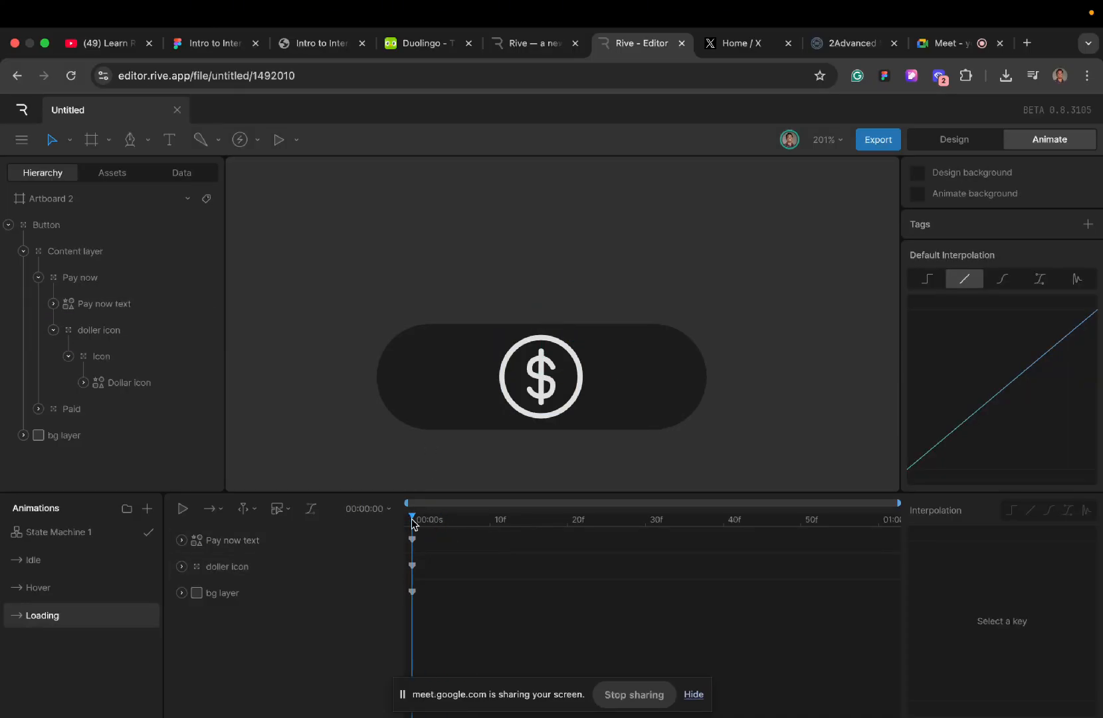
mouse_move(412, 523)
left_mouse_down()
mouse_move(477, 530)
mouse_move(403, 533)
left_mouse_up()
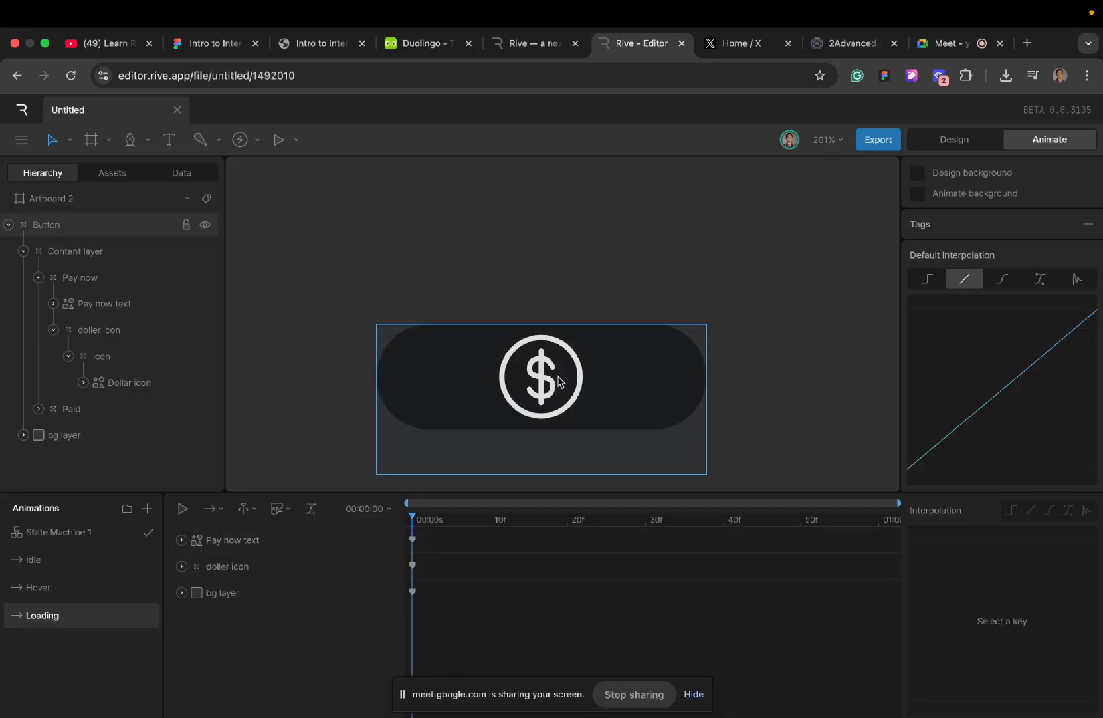
- Examine the nesting of Content layer, doller icon, Icon and Dollar icon, comparing each one's position and scale properties
left_click(411, 538)
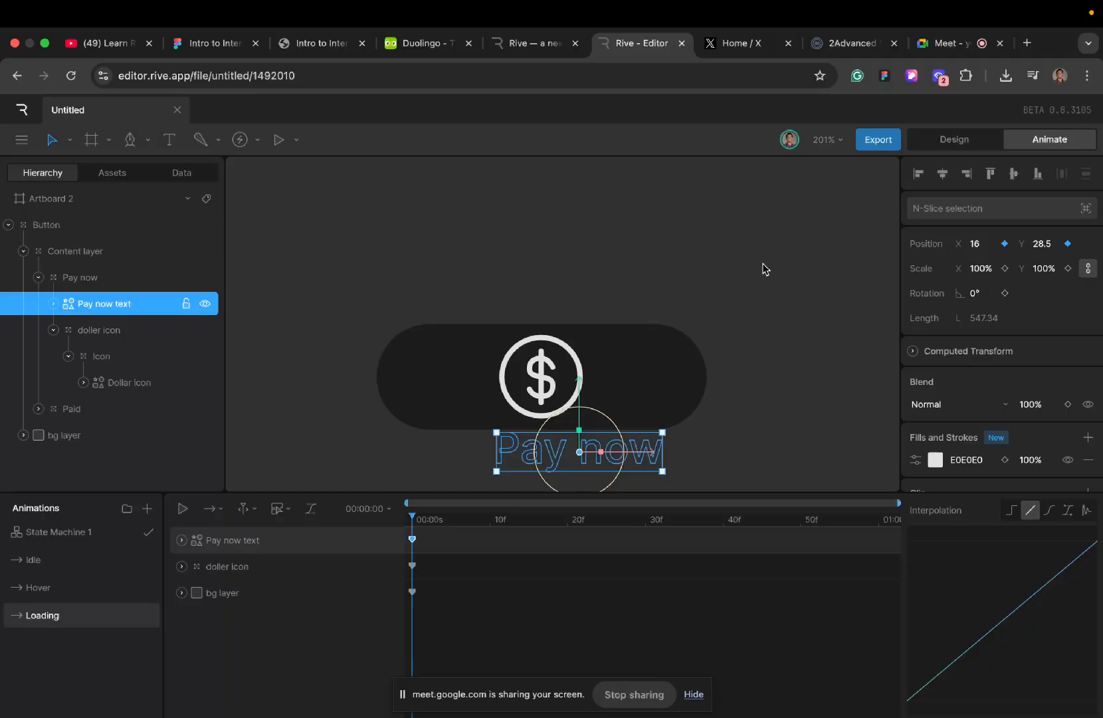
left_click(95, 256)
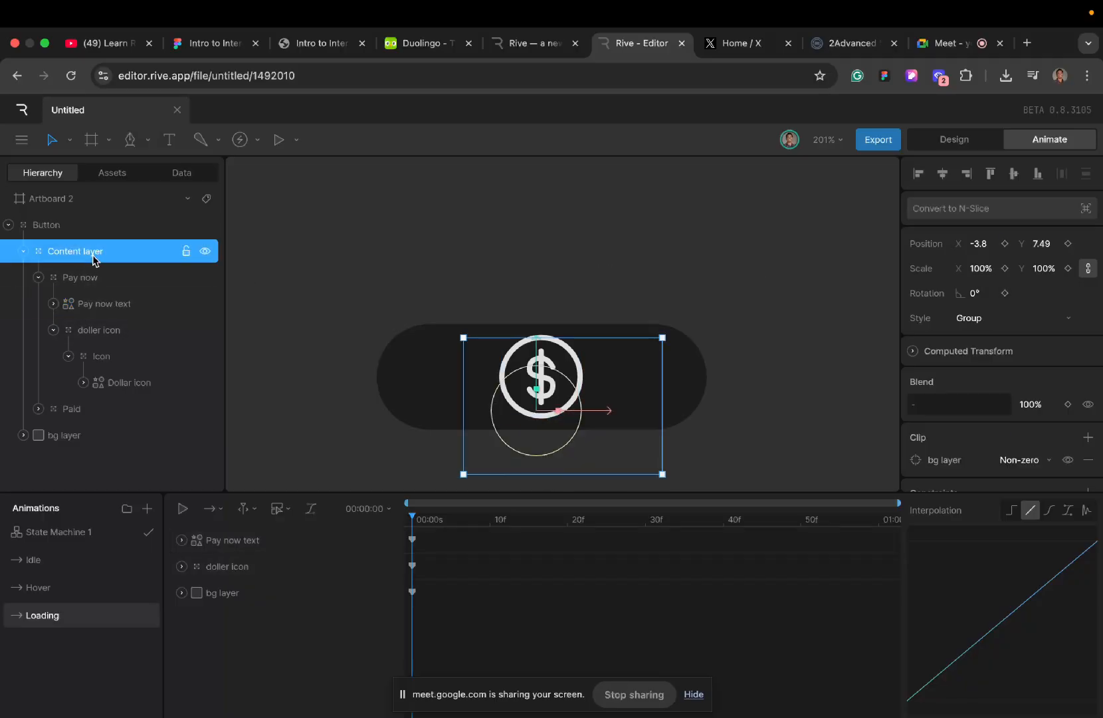
left_click(90, 332)
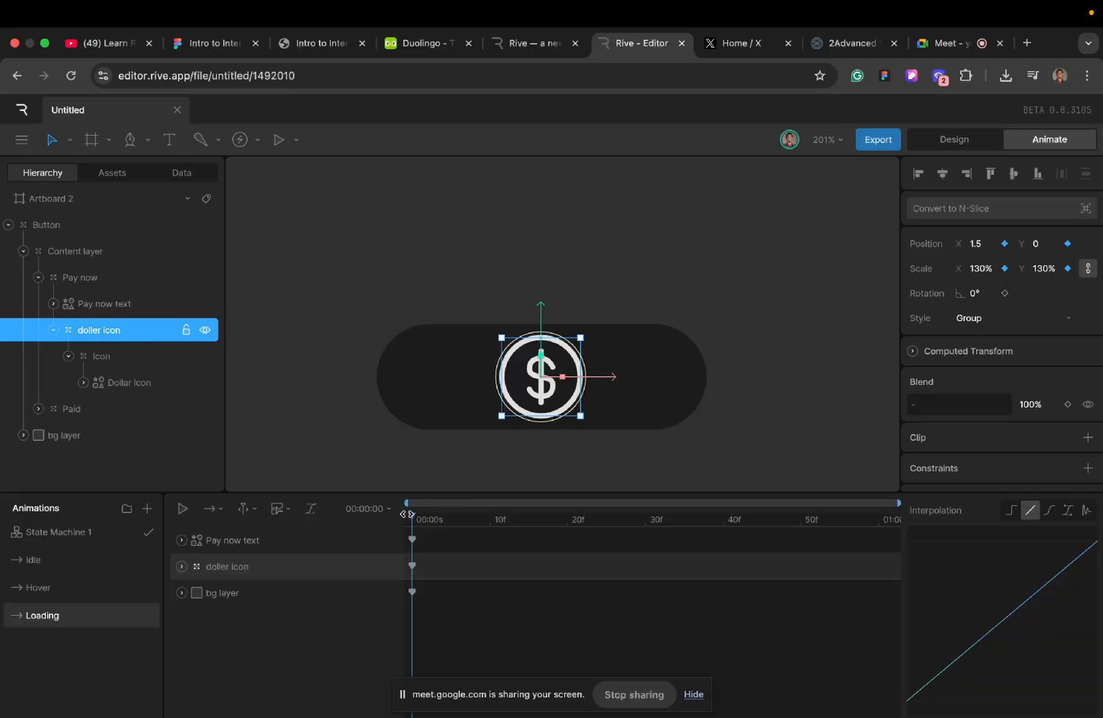
left_click(103, 356)
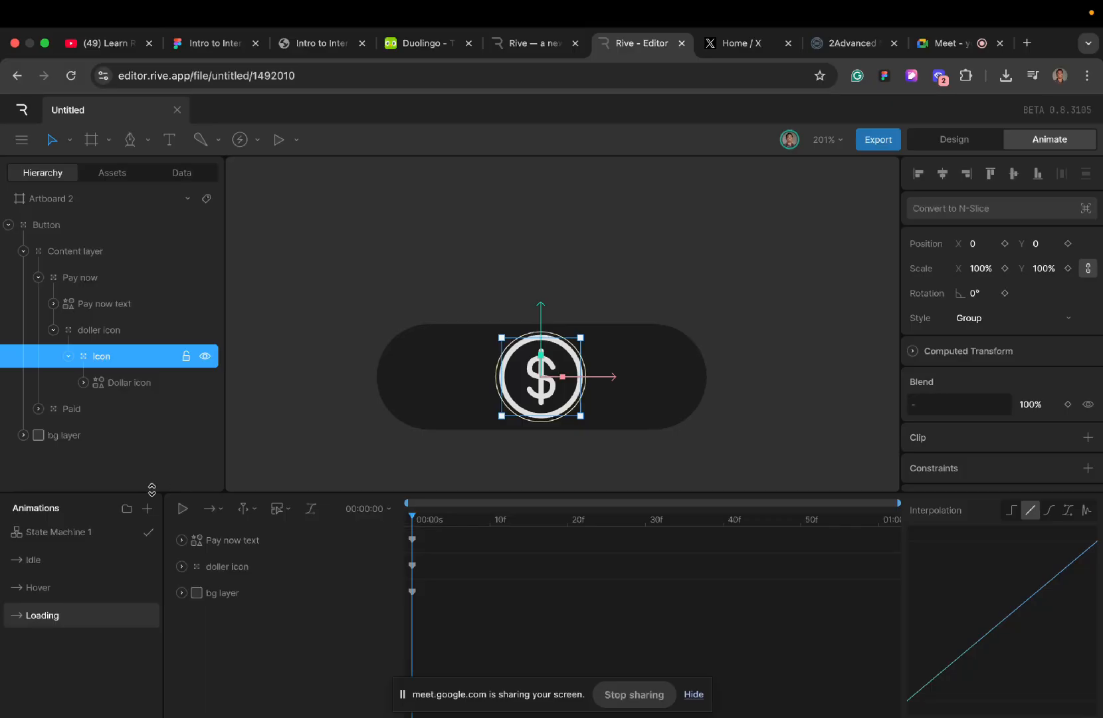
left_click(117, 338)
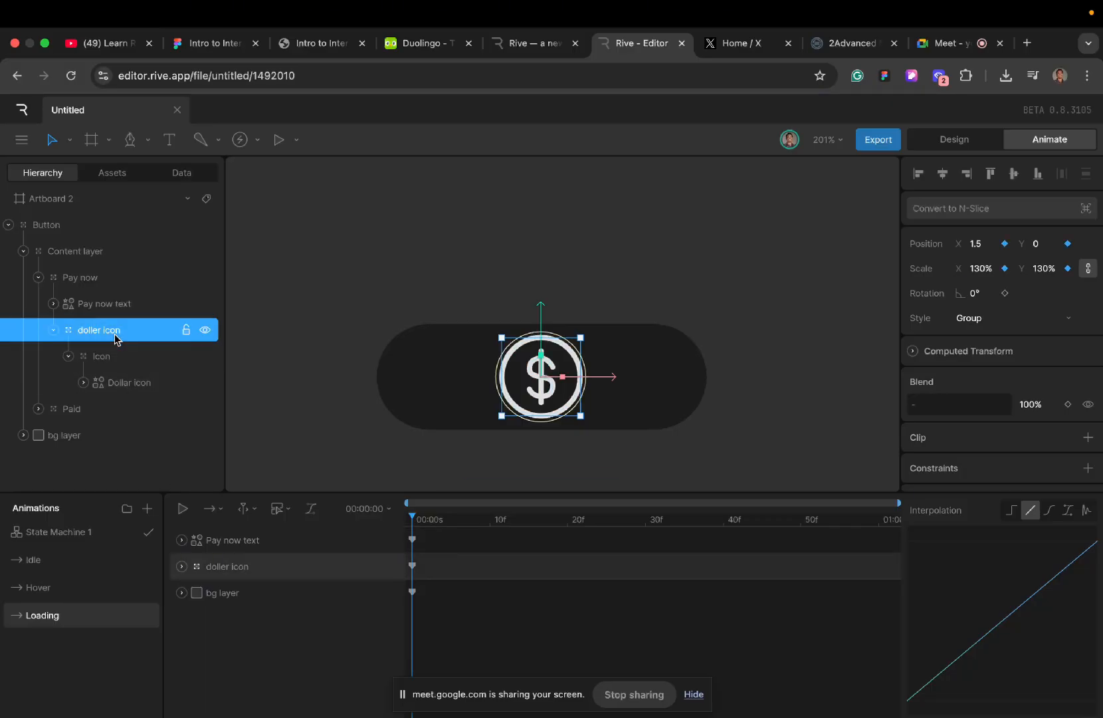
left_click(101, 383)
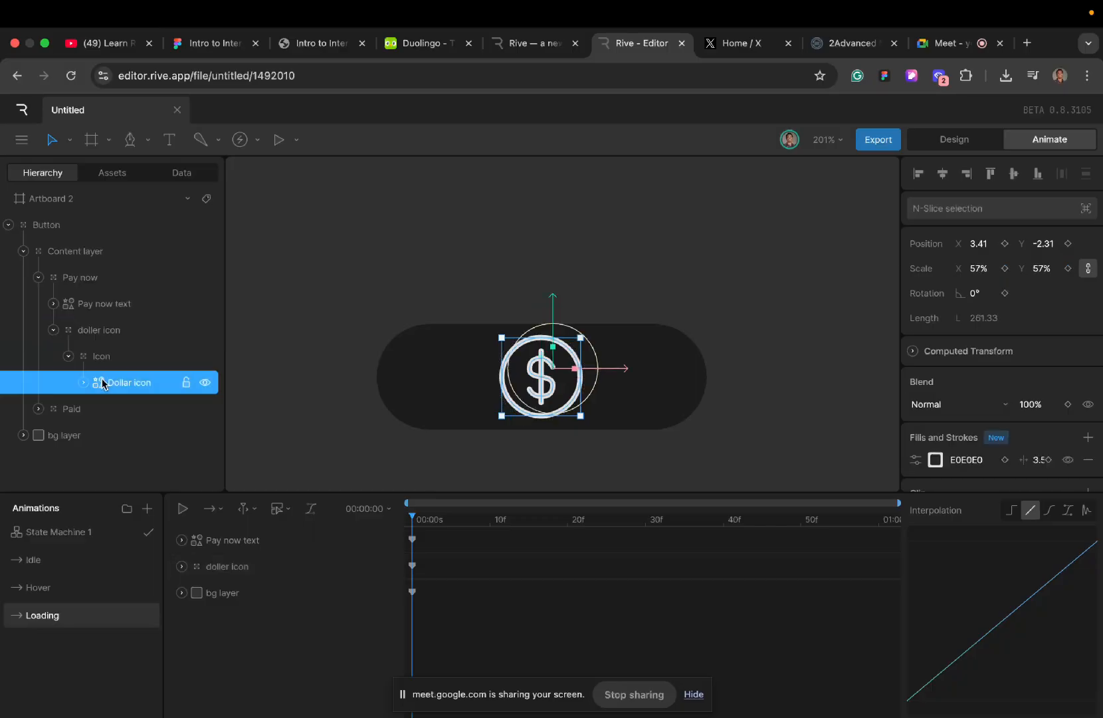
left_click(103, 339)
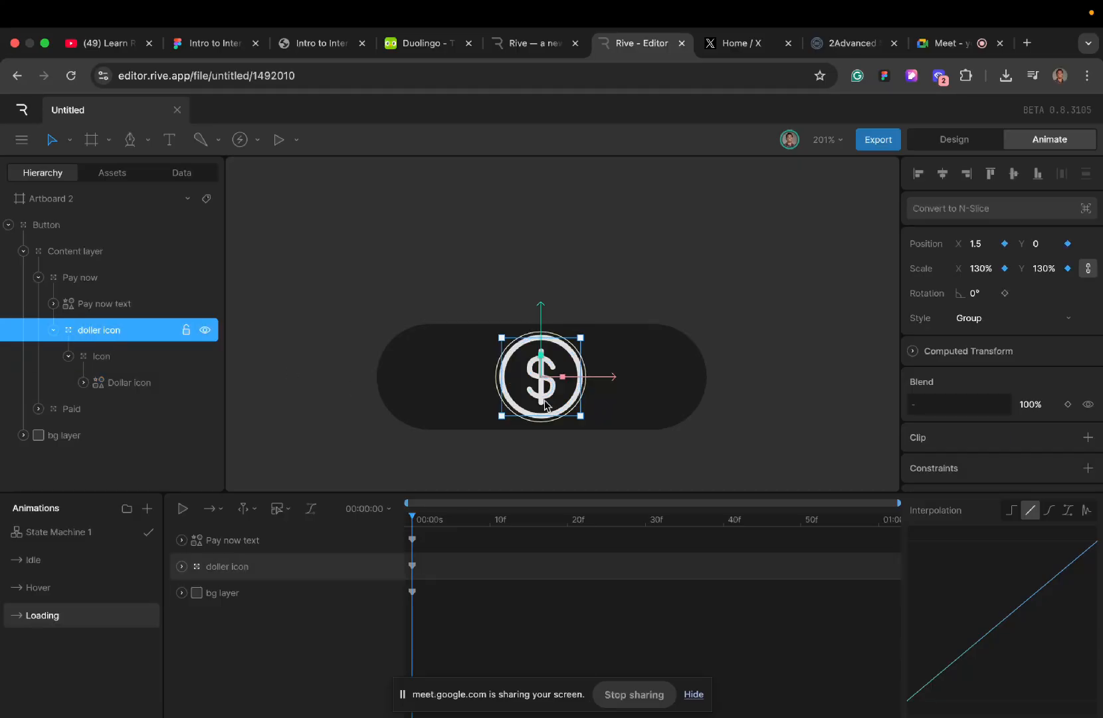
left_click(118, 355)
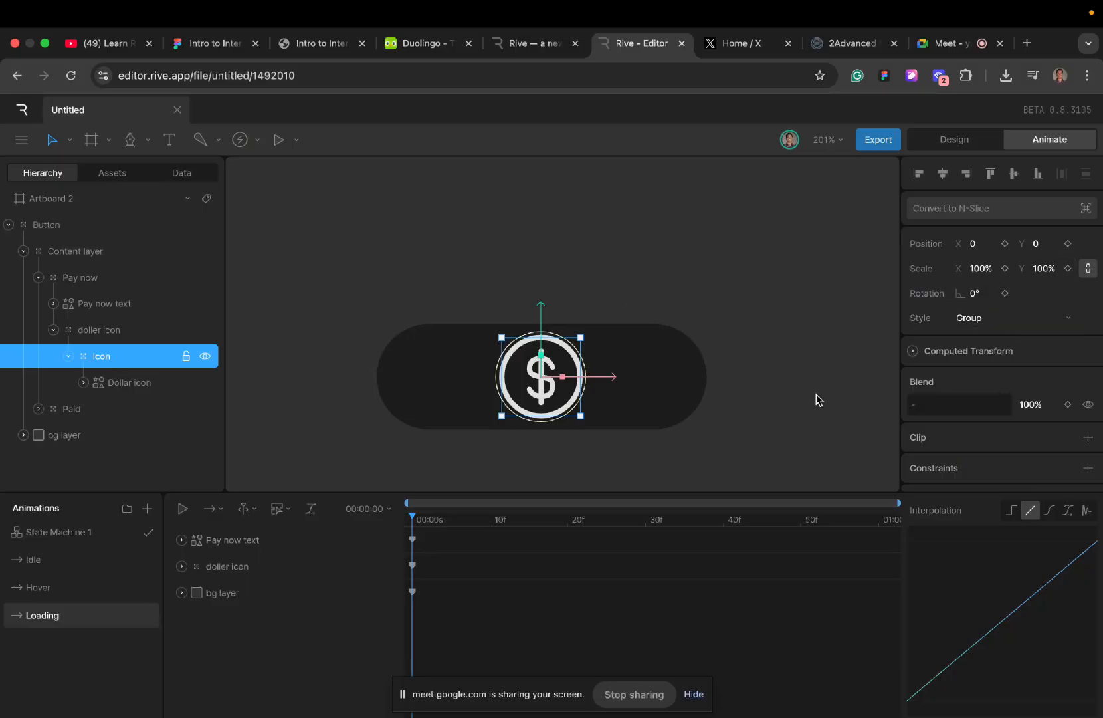
left_click(115, 331)
left_click(116, 353)
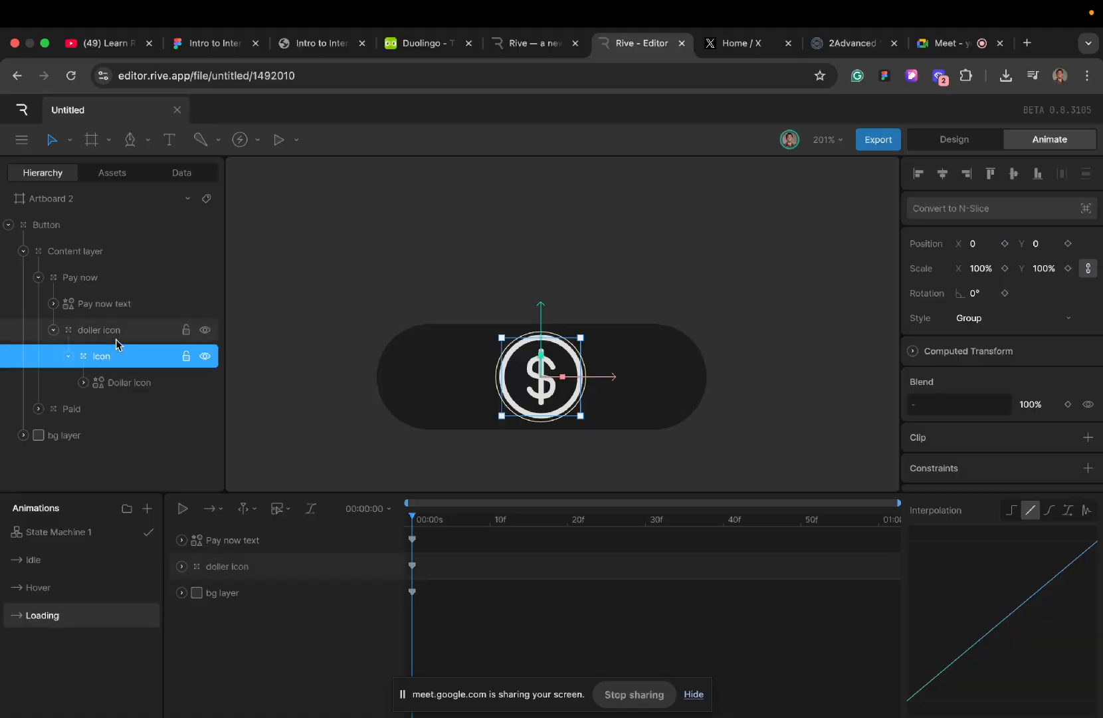
left_click(116, 338)
- Key the nested Icon group's X scale, unlinked from Y, at the start of Loading and set it to -100% at 1 second
left_click(116, 358)
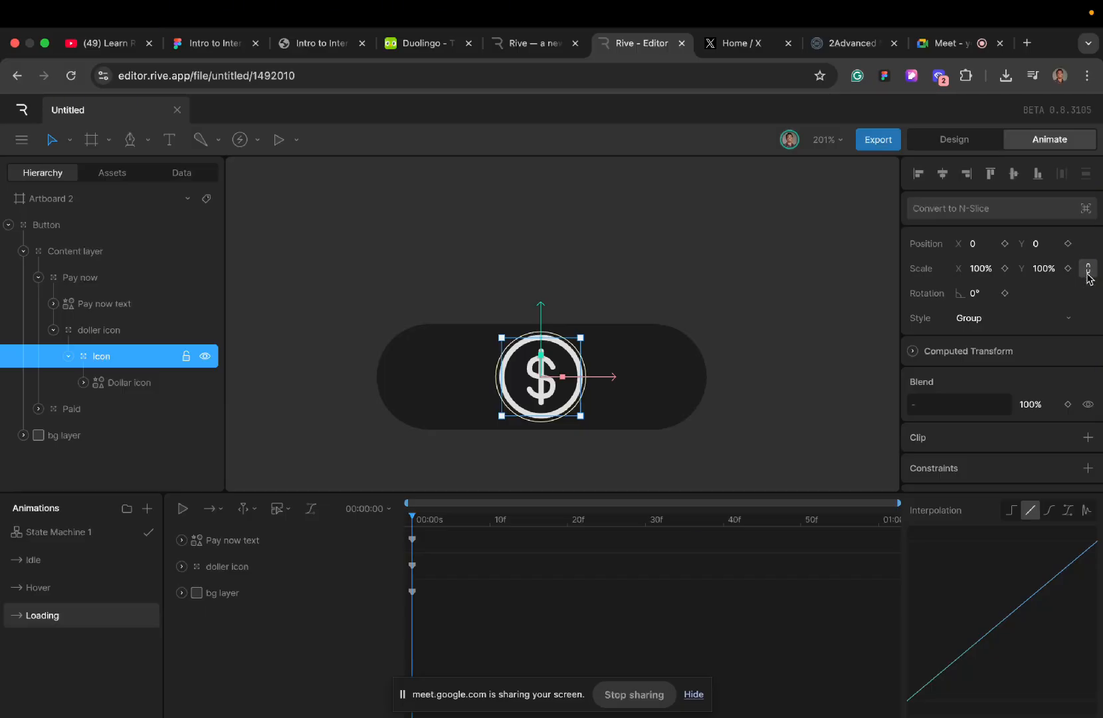
left_click(1005, 269)
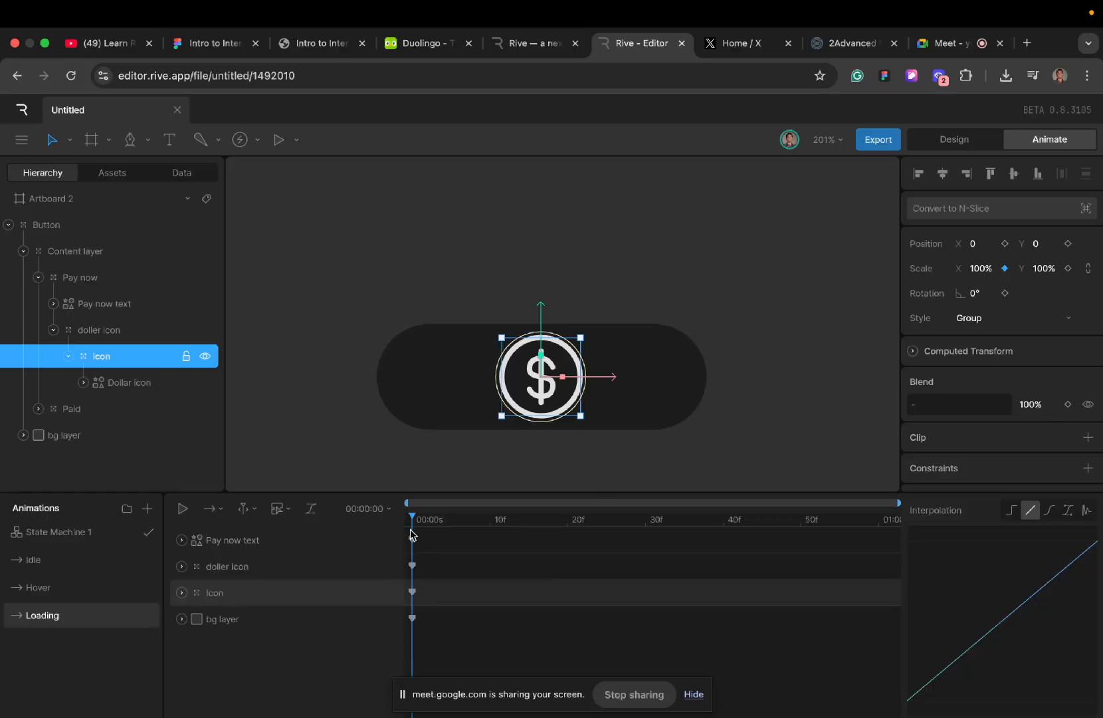
left_click_drag(411, 530, 565, 536)
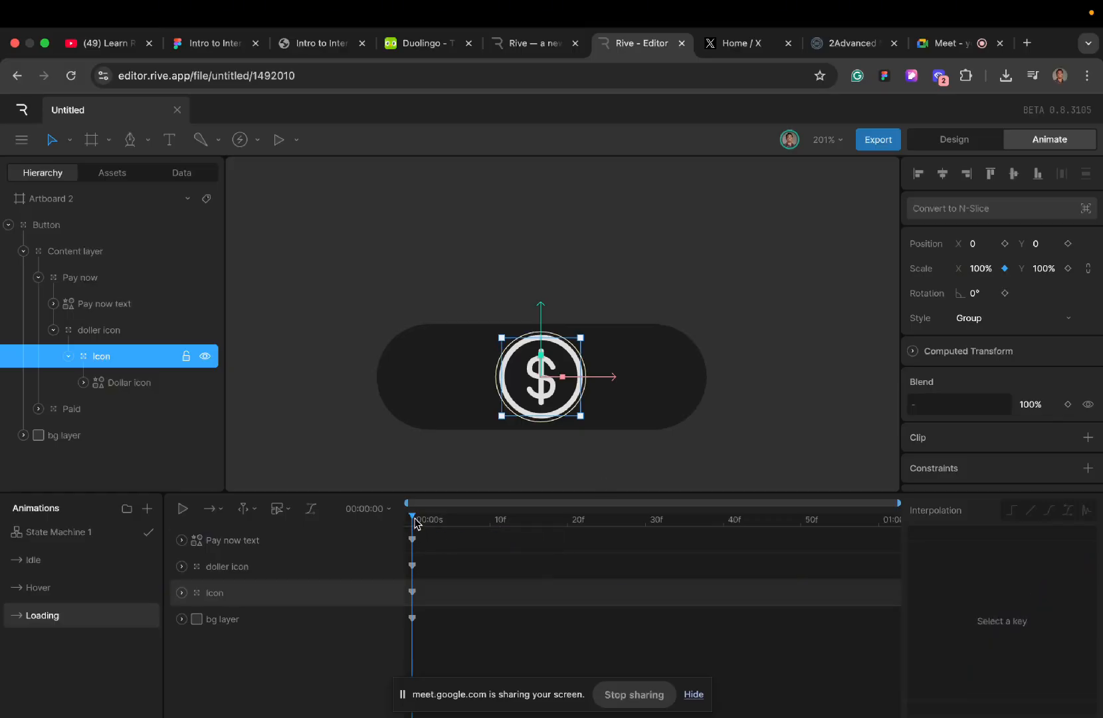
left_click_drag(414, 524, 997, 569)
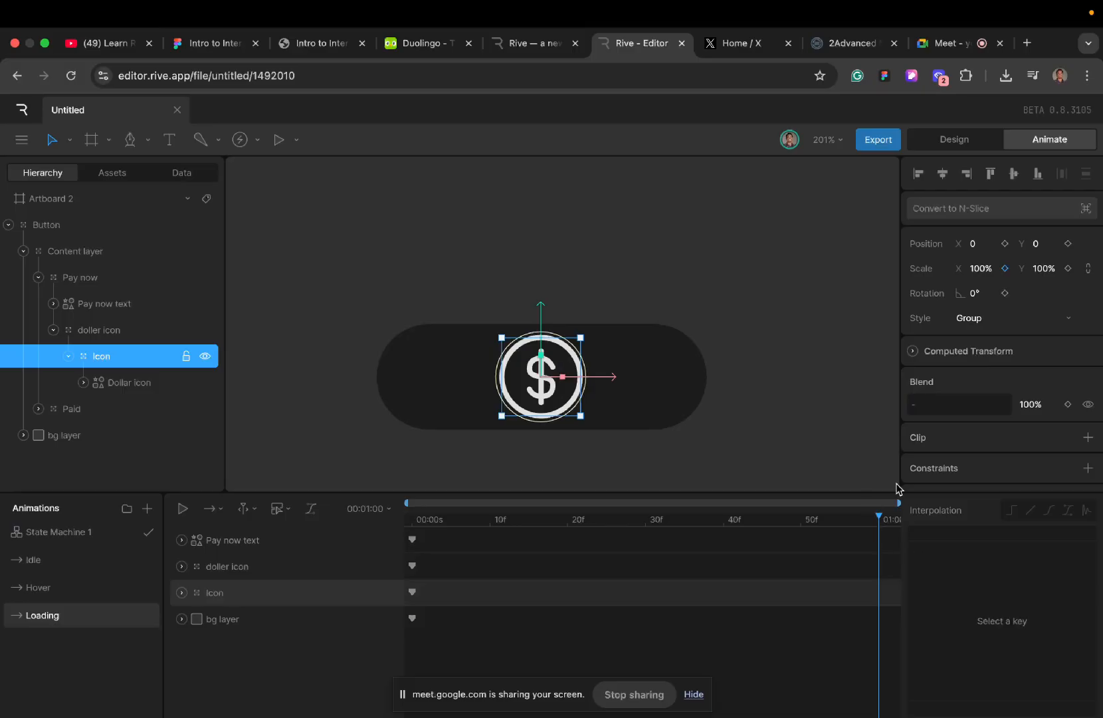
left_click(972, 270)
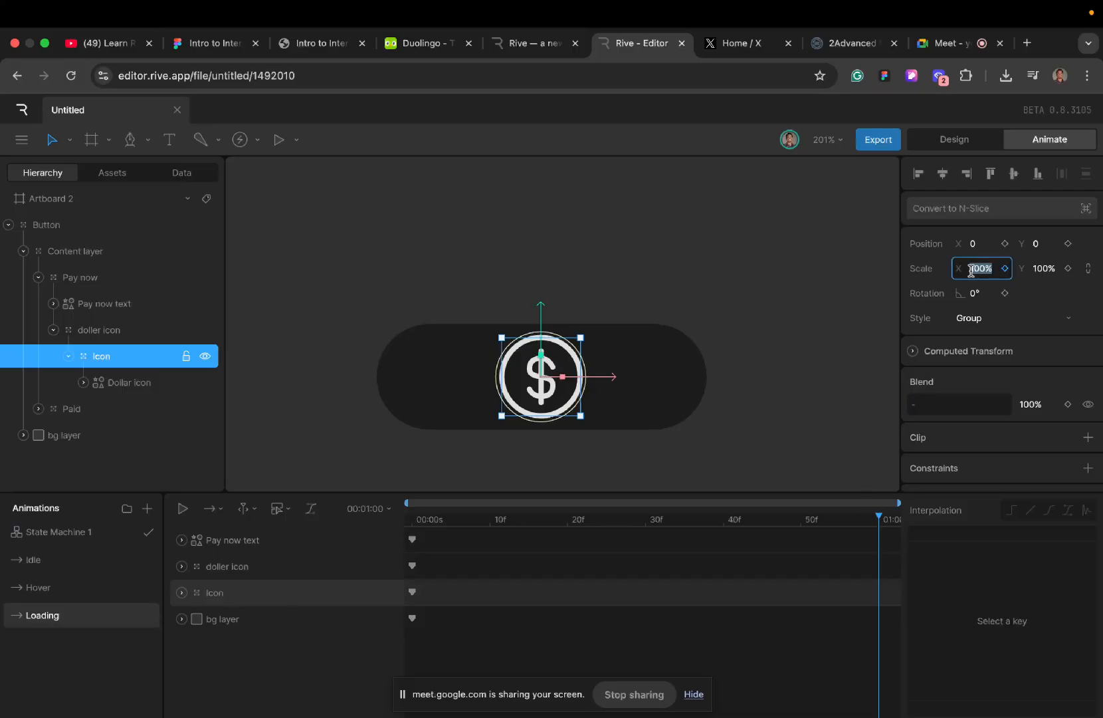
left_click(970, 269)
type("-")
key("Return")
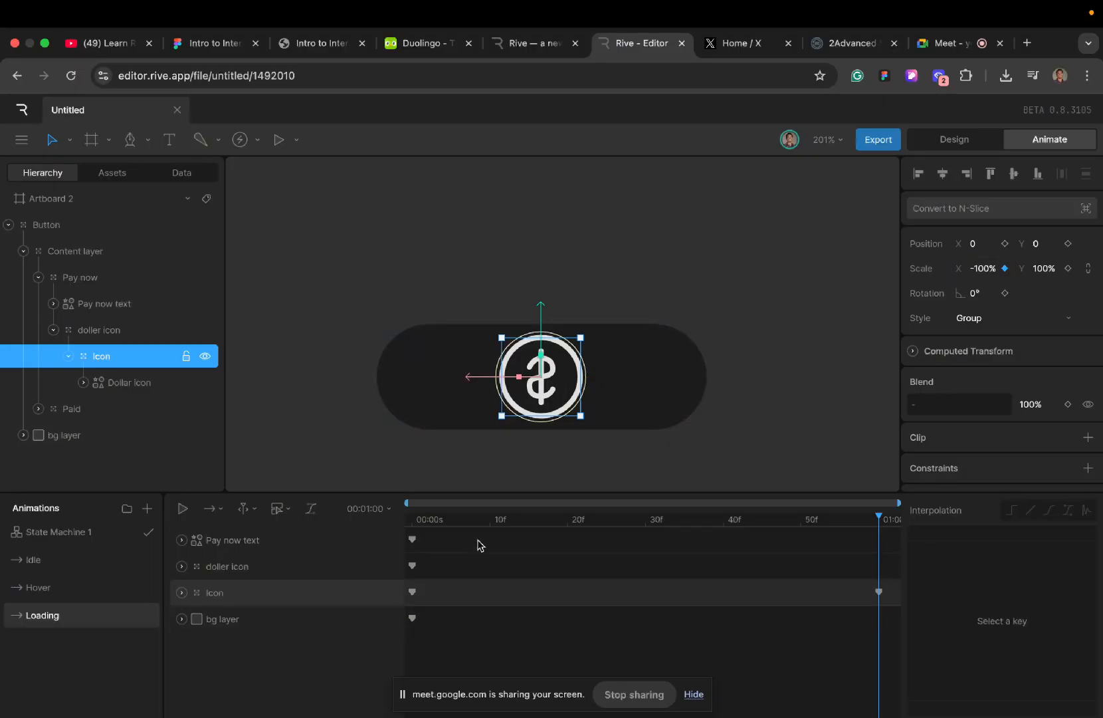
- Play and scrub the Loading timeline to check the coin's flip
key("space")
key("space")
left_click(413, 519)
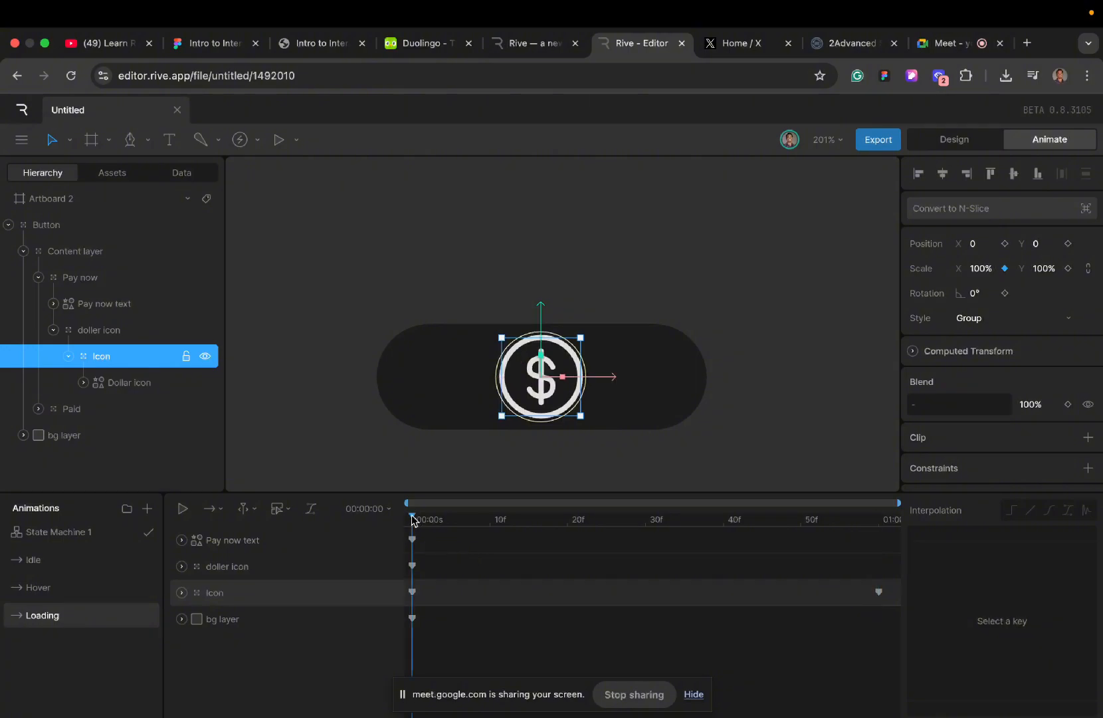
left_click_drag(413, 519, 561, 532)
key("space")
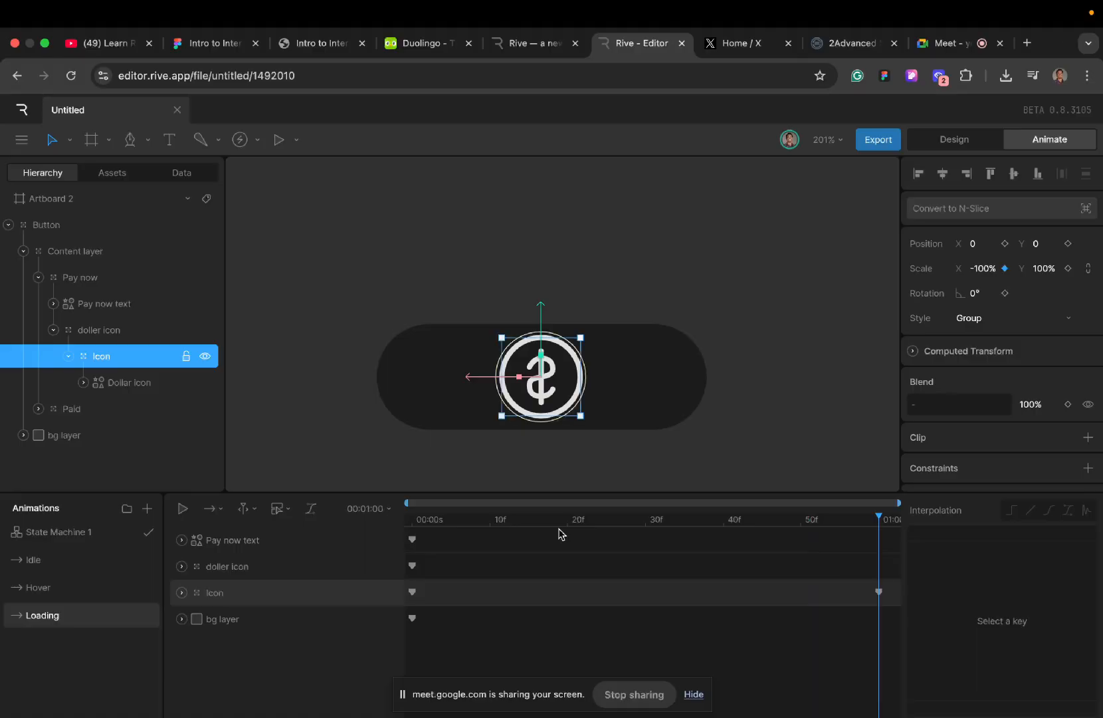
- Set the Loading timeline's playback mode to Loop and review the other playback options
left_click(222, 514)
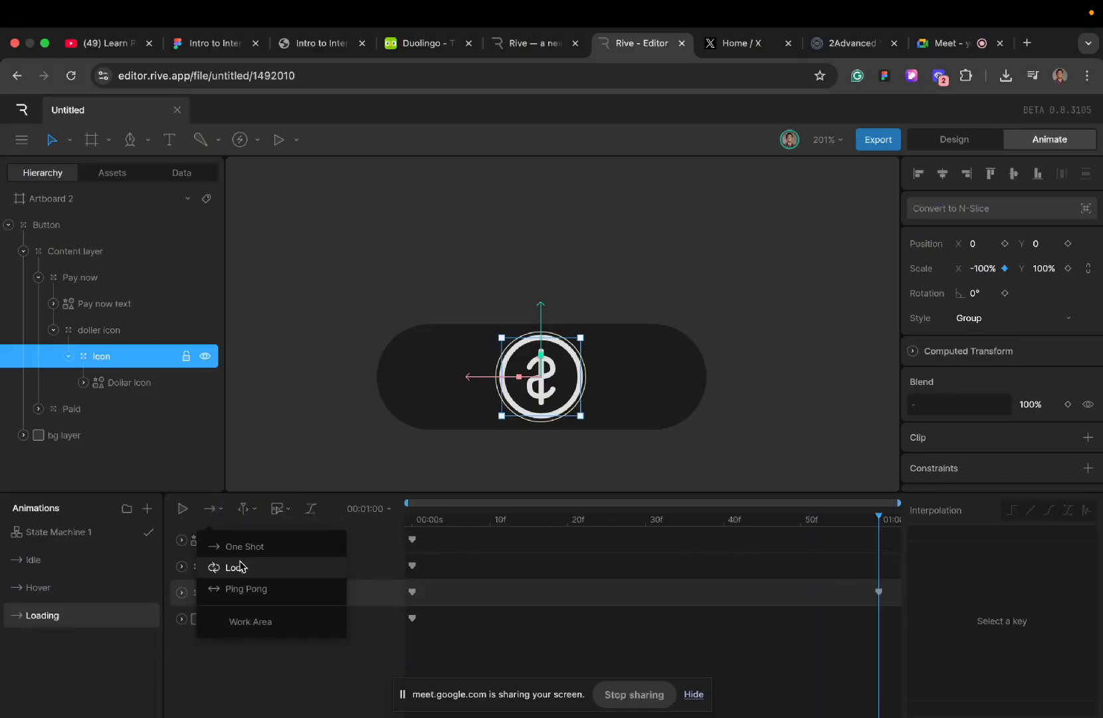
left_click(240, 566)
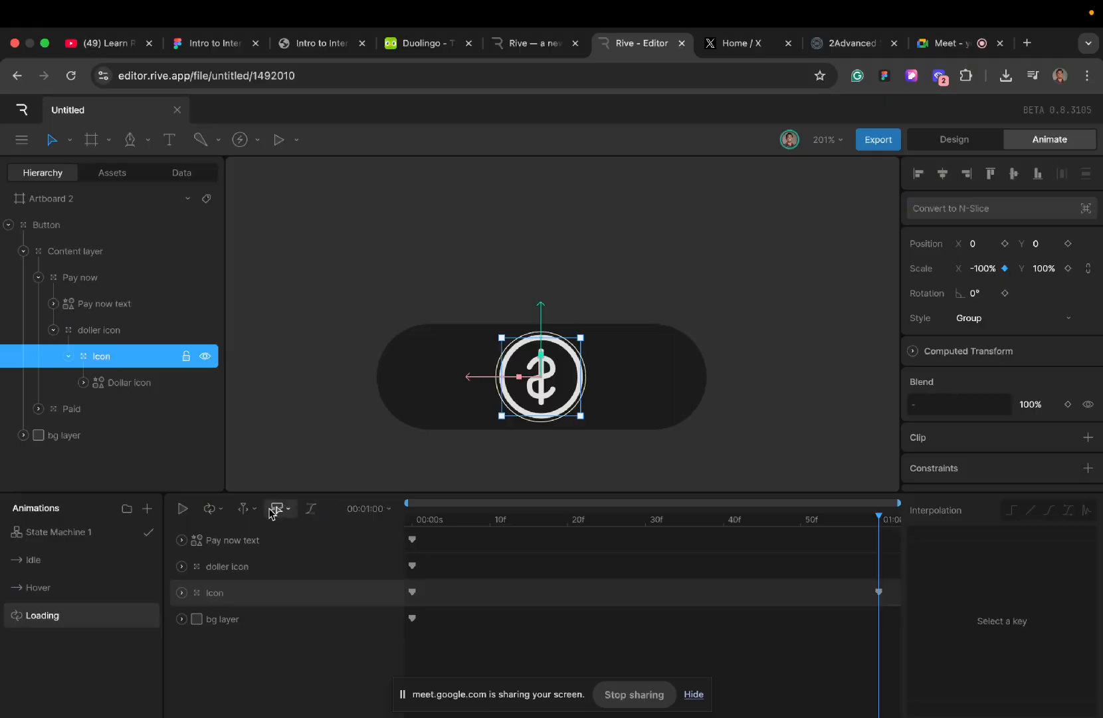
left_click(222, 514)
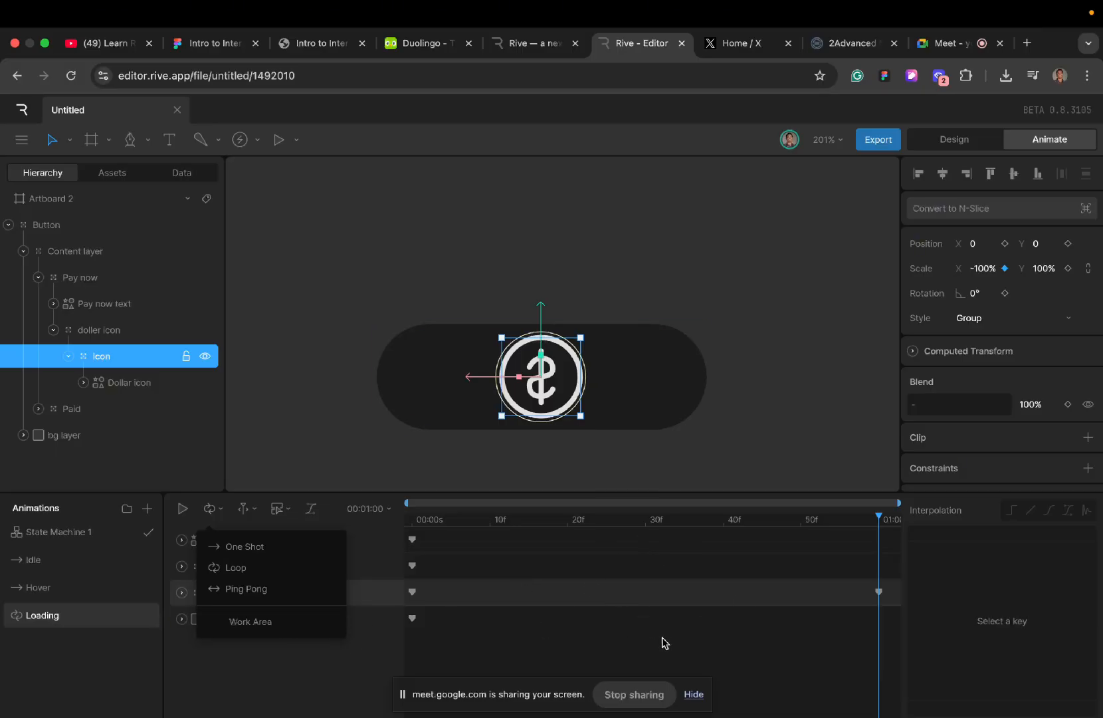
left_click(469, 591)
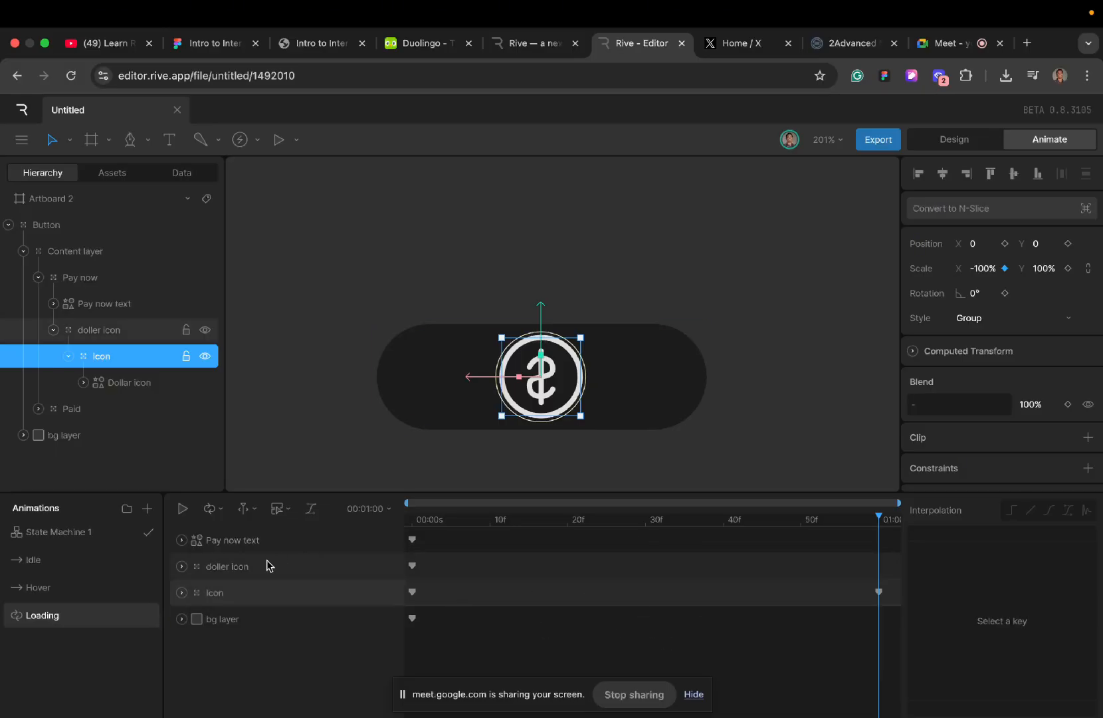
- Preview the looping flip and move the Icon group's -100% X scale key to frame 30
left_click(878, 591)
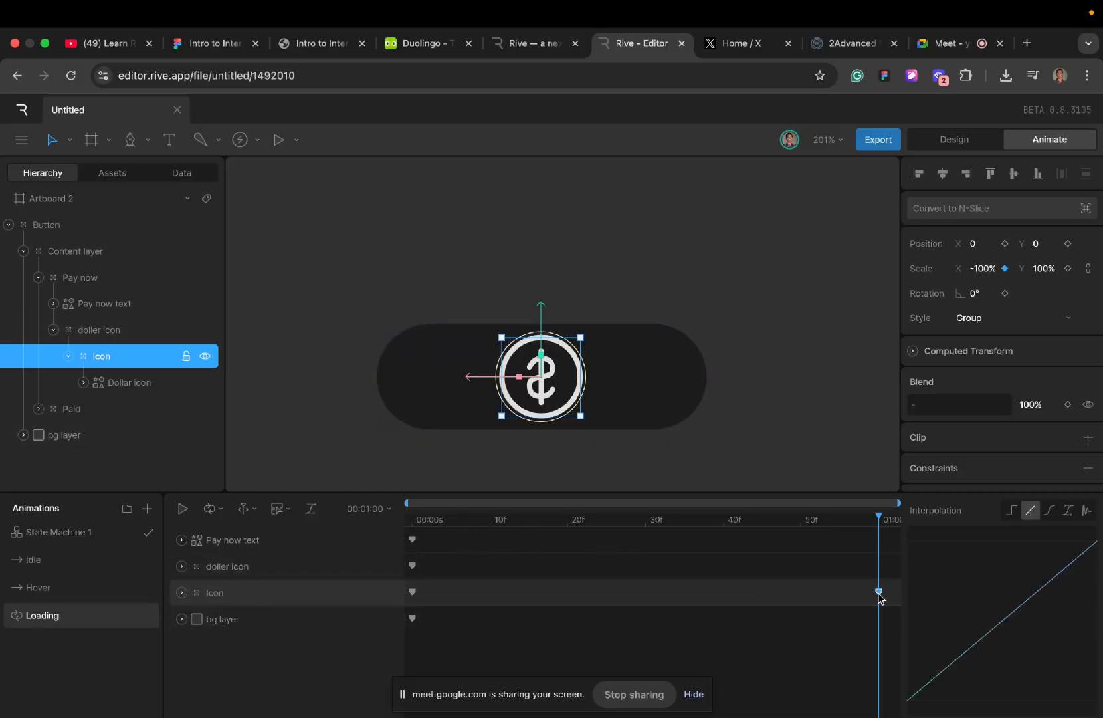
key("space")
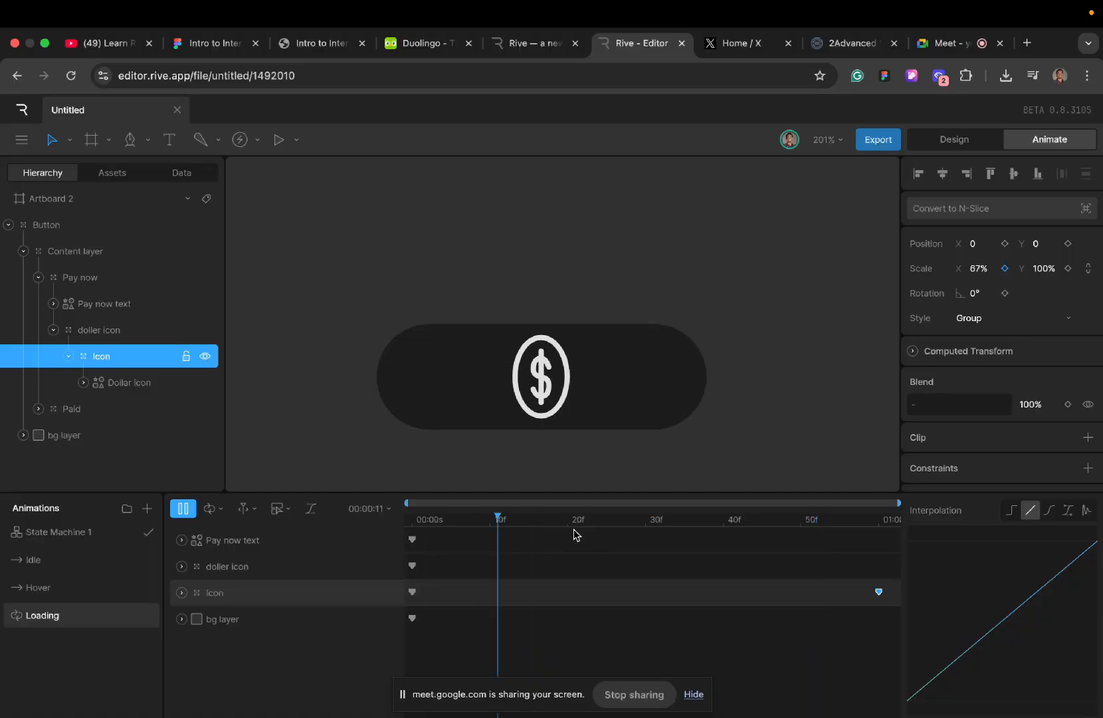
key("space")
left_click(644, 523)
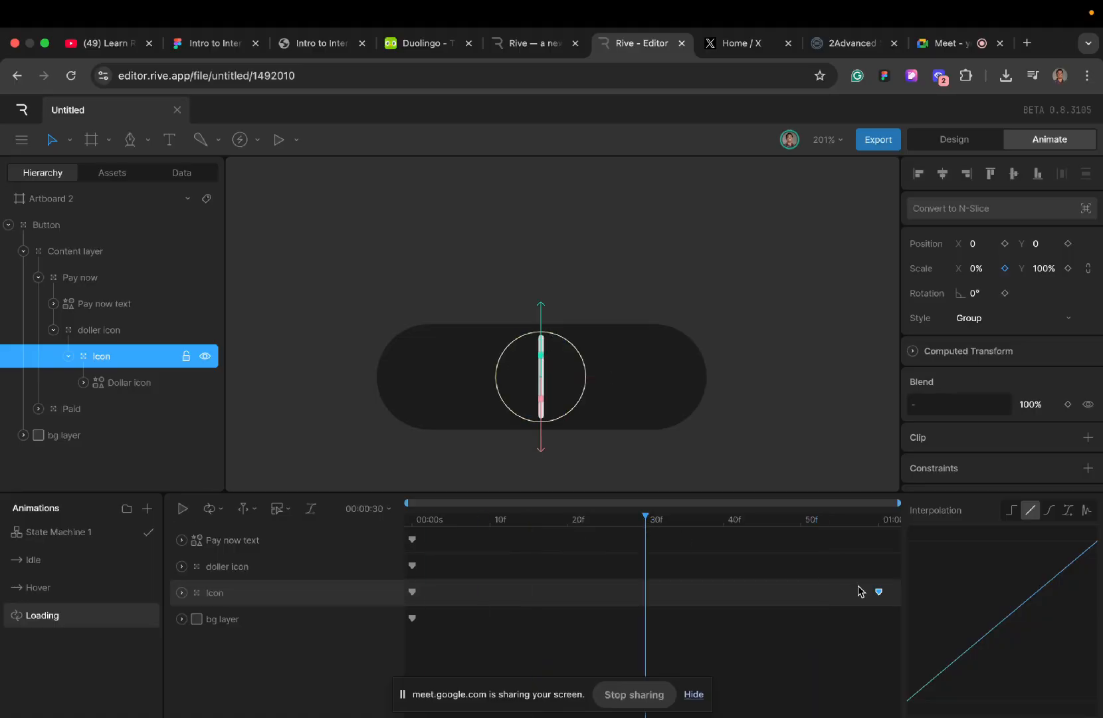
left_click_drag(868, 595, 647, 602)
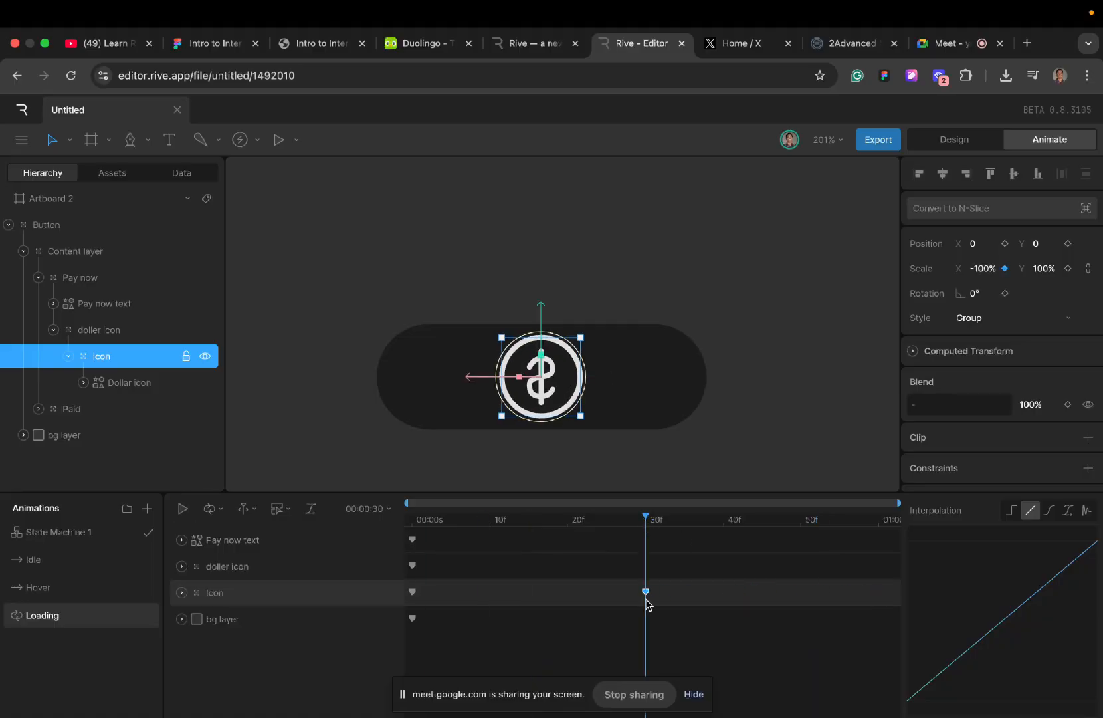
- Copy the Icon group's 100% X scale key from the start of Loading to 1 second and play the result
left_click(413, 592)
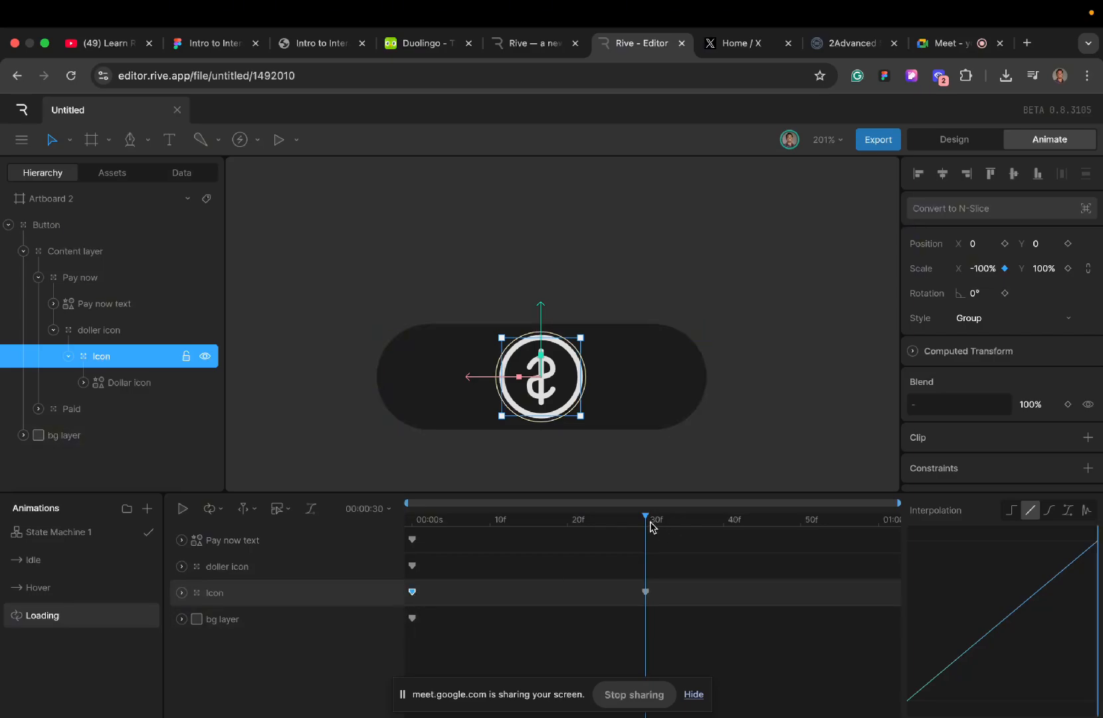
left_click_drag(649, 520, 936, 563)
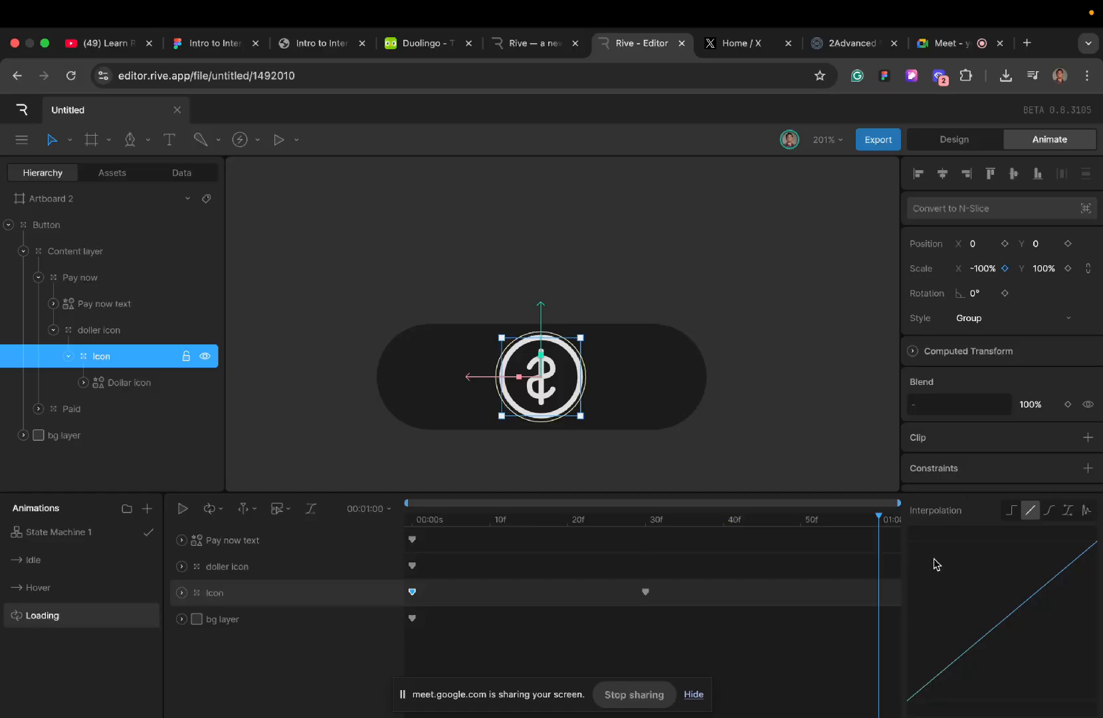
key("super+v")
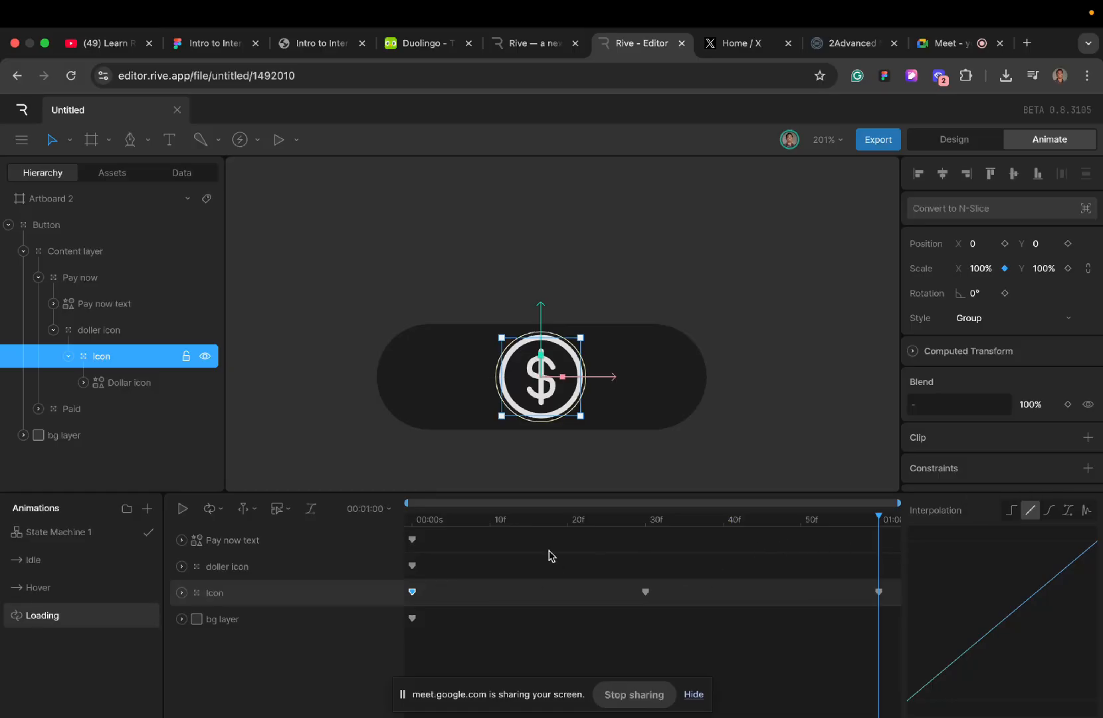
key("space")
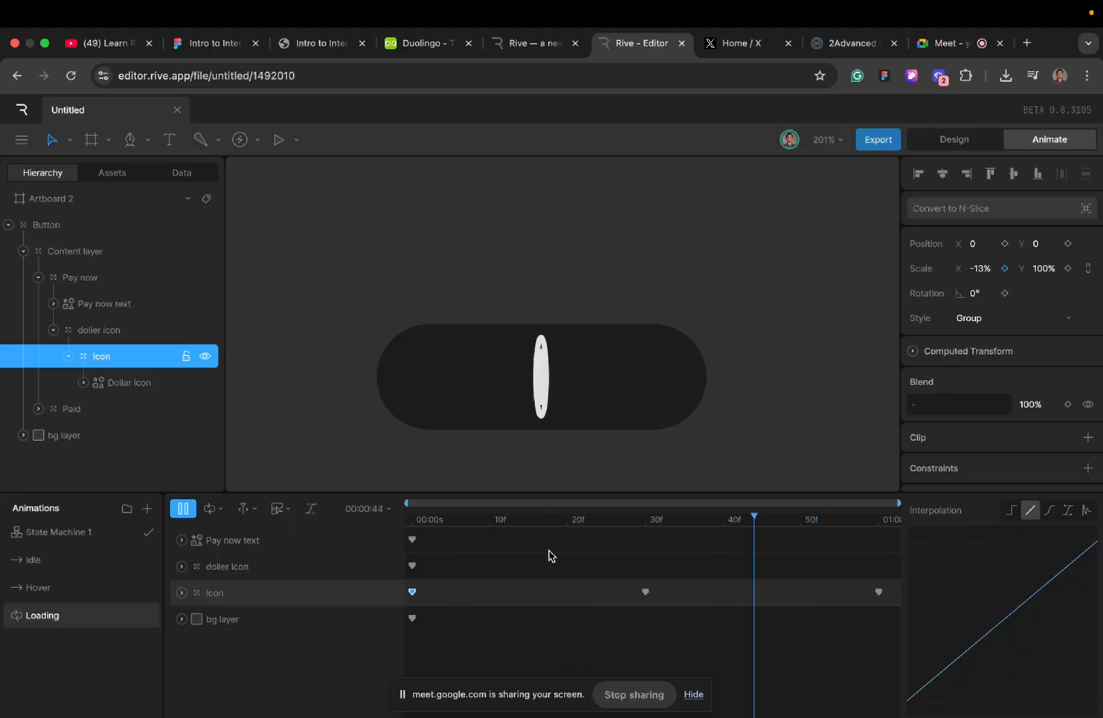
- Scrub the Loading timeline between the start and frame 30 to examine the coin's flip
left_click(638, 519)
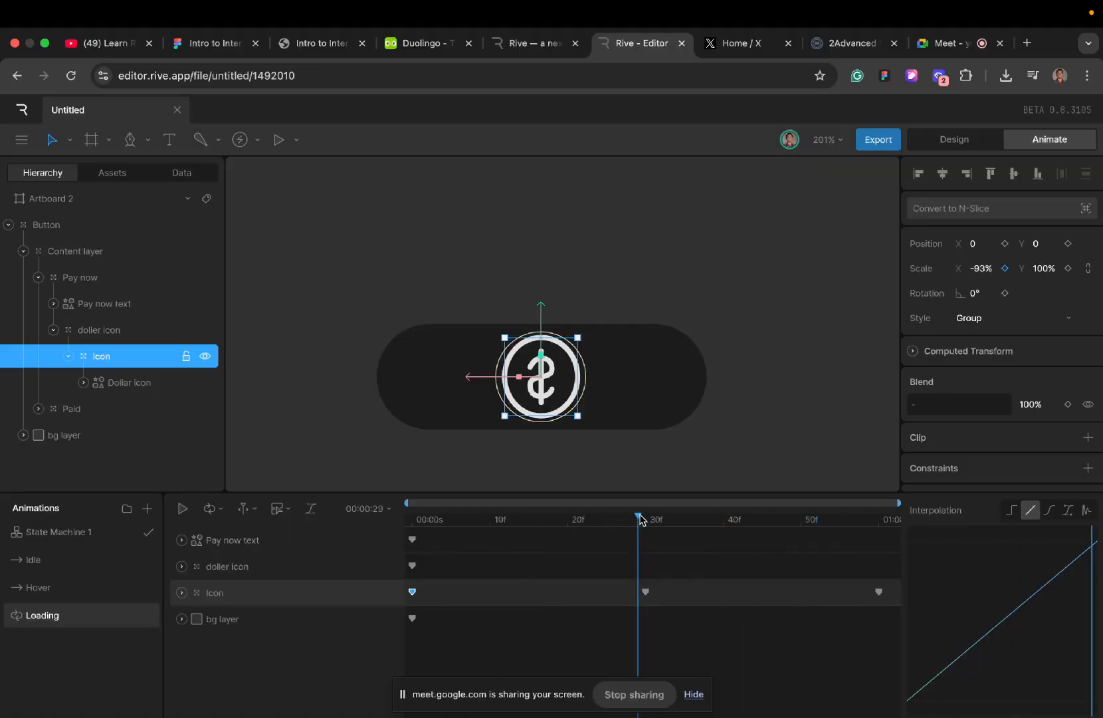
left_click_drag(640, 520, 390, 542)
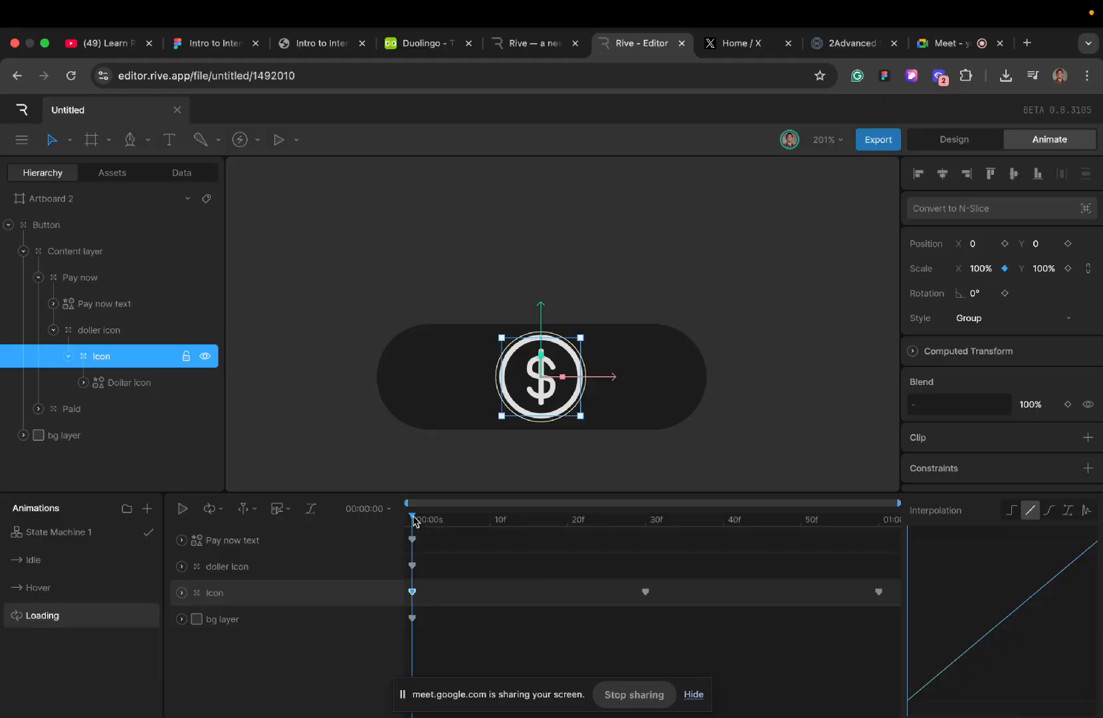
left_click_drag(414, 520, 643, 546)
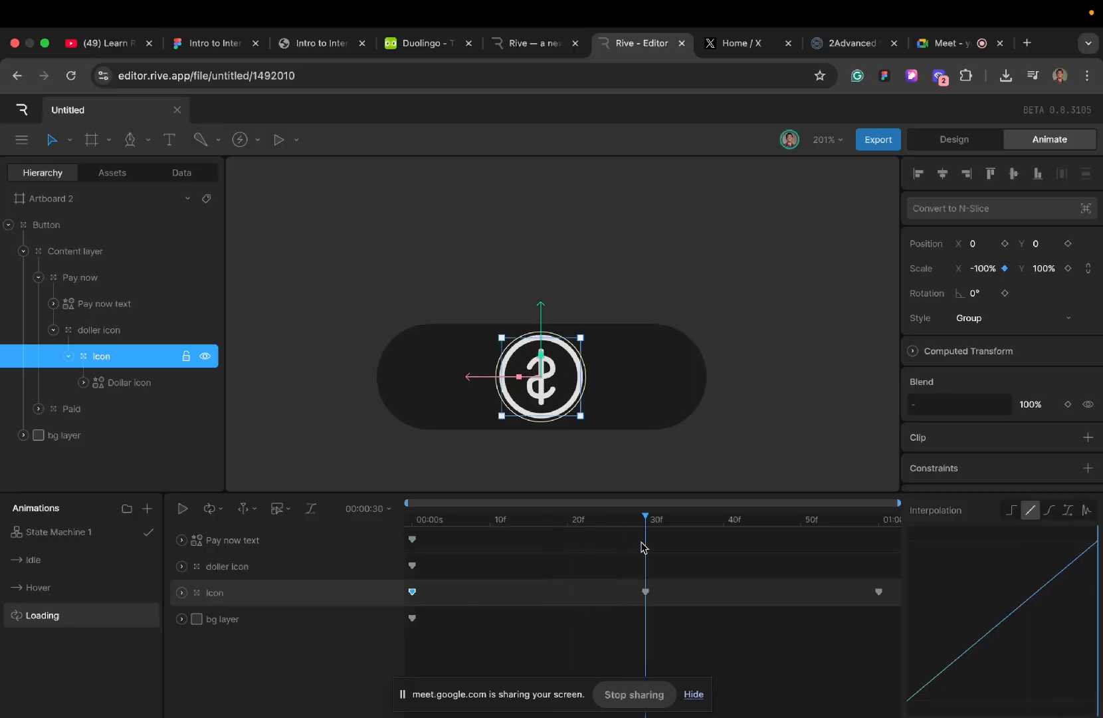
left_click(639, 543)
left_click(633, 519)
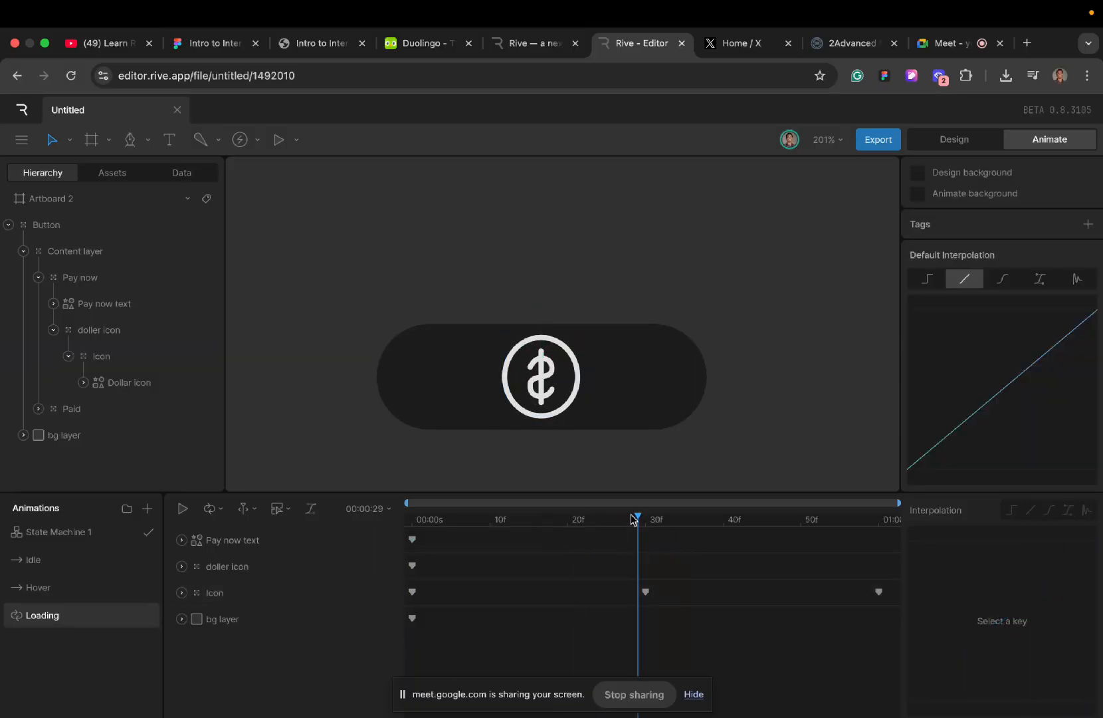
left_click_drag(638, 523, 410, 582)
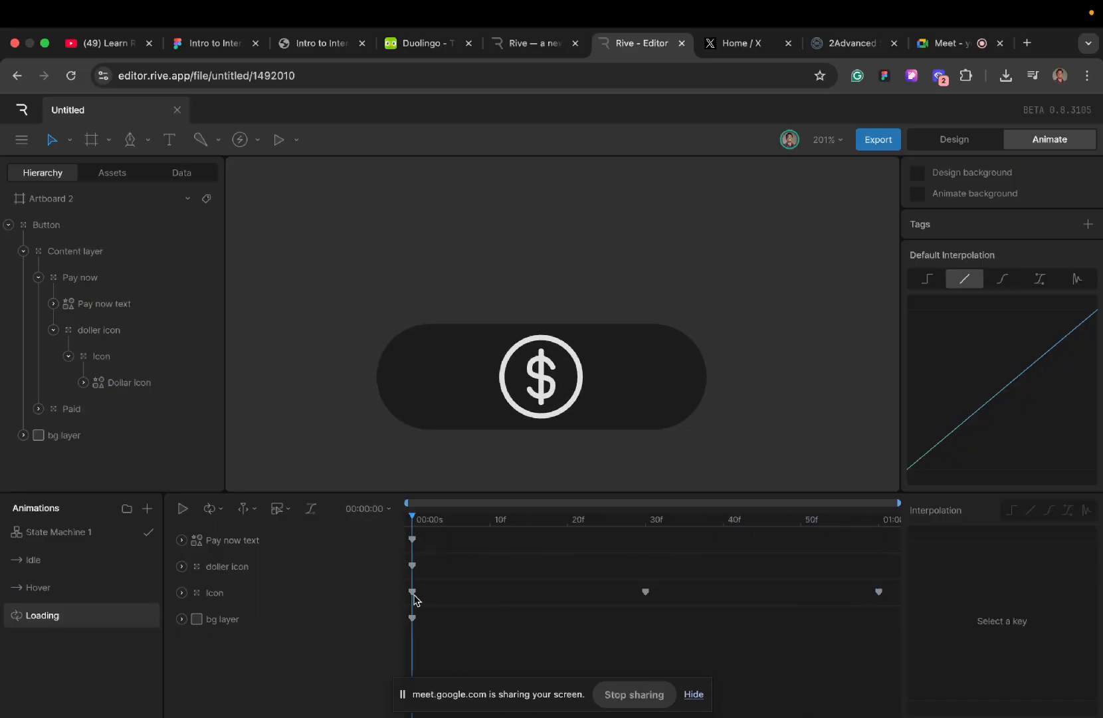
- Set the Icon group's starting key to Cubic interpolation, comparing its playback against Linear
left_click(413, 592)
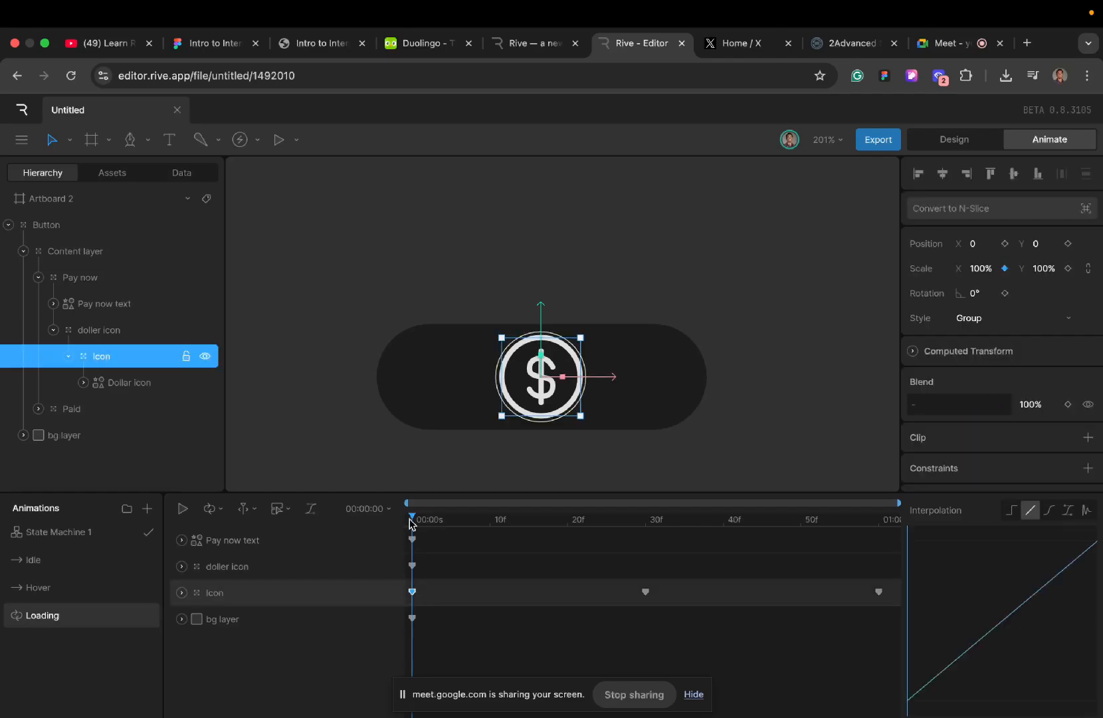
key("space")
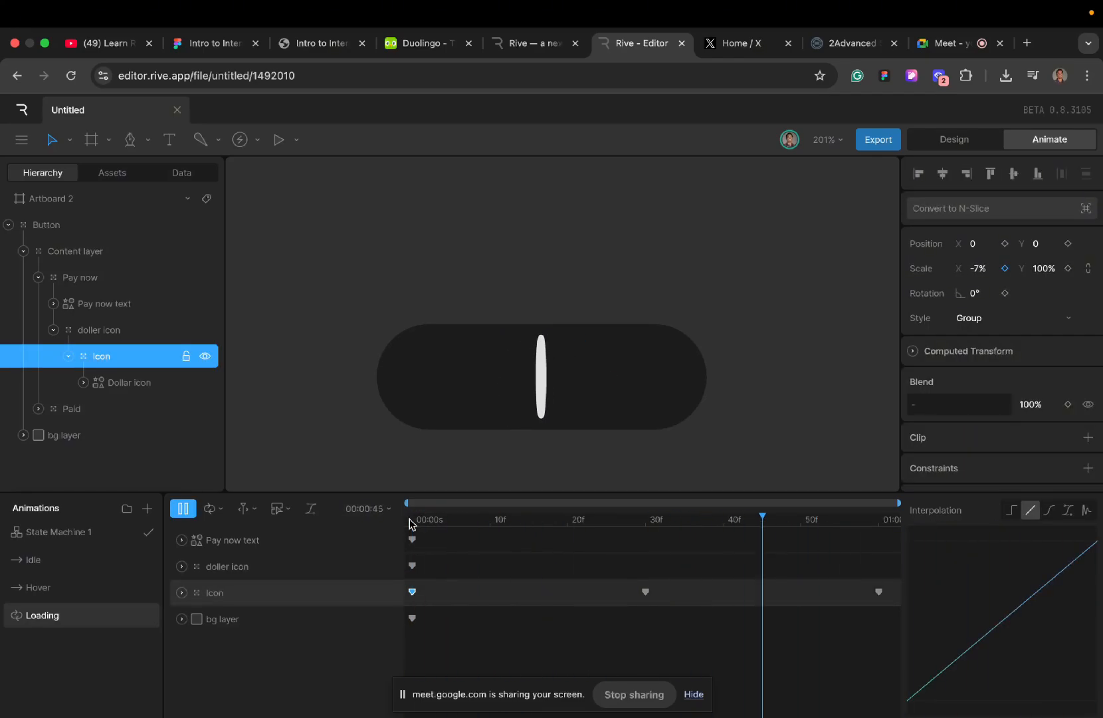
left_click(410, 523)
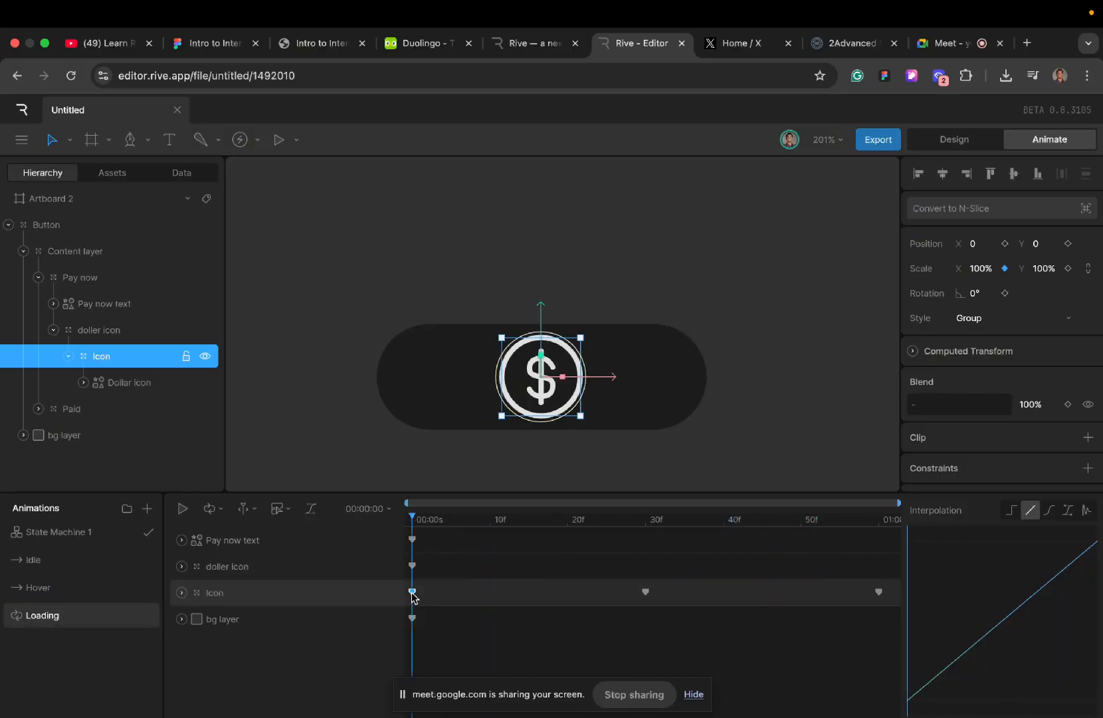
left_click(1049, 511)
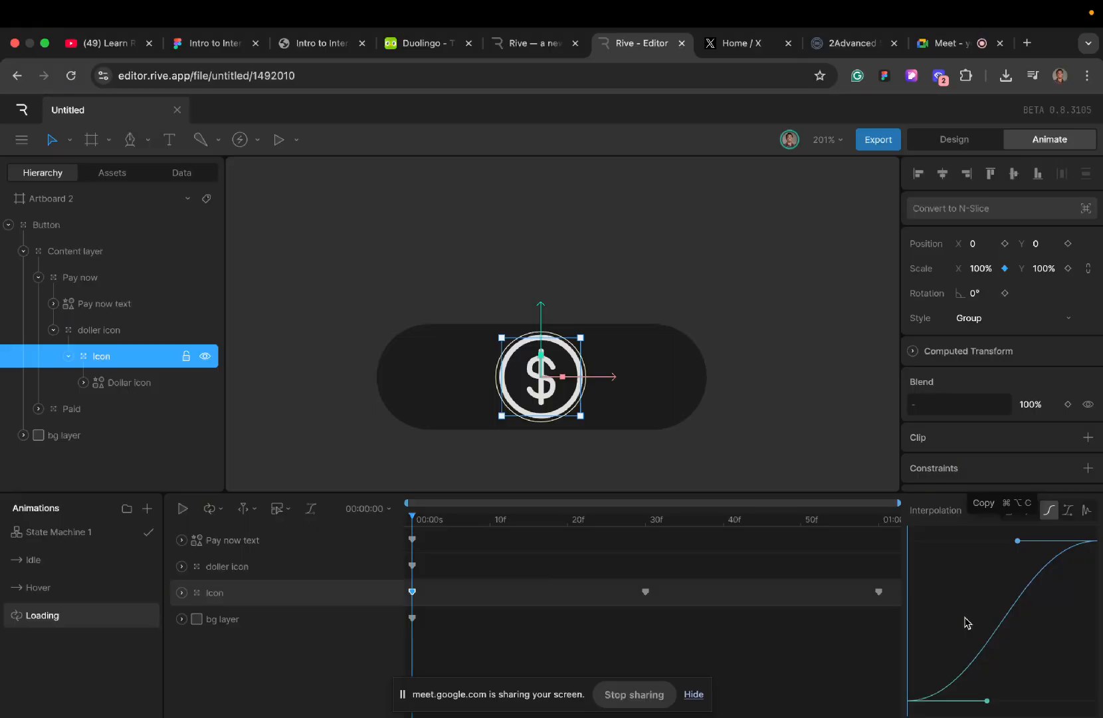
key("space")
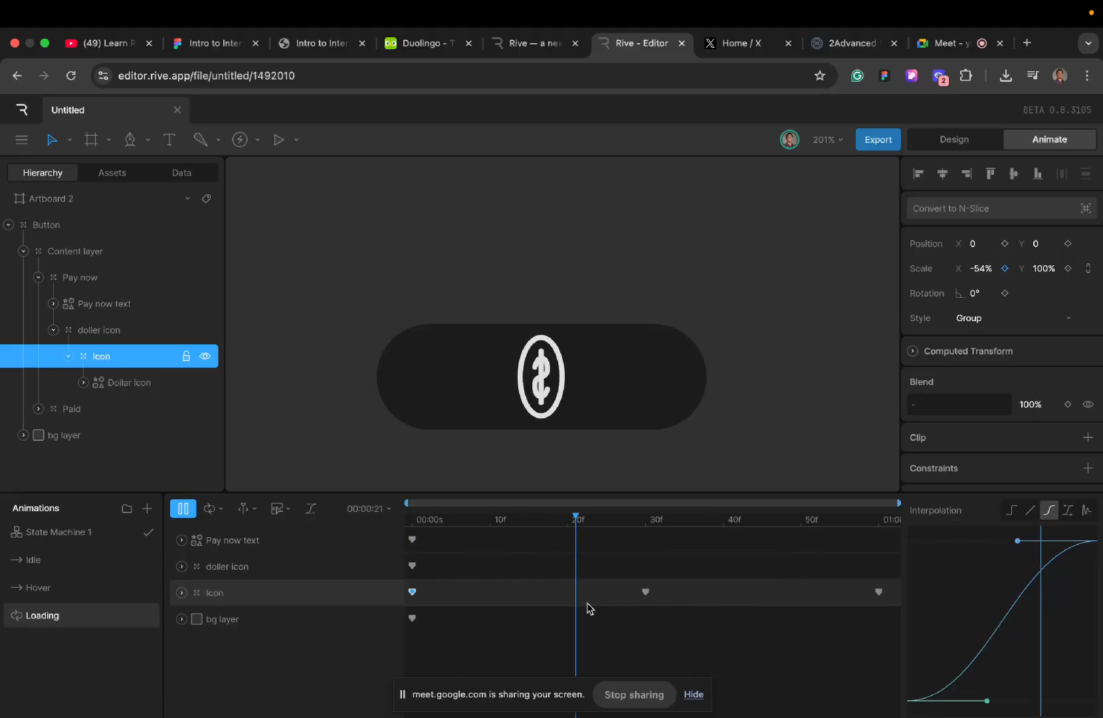
left_click(1030, 512)
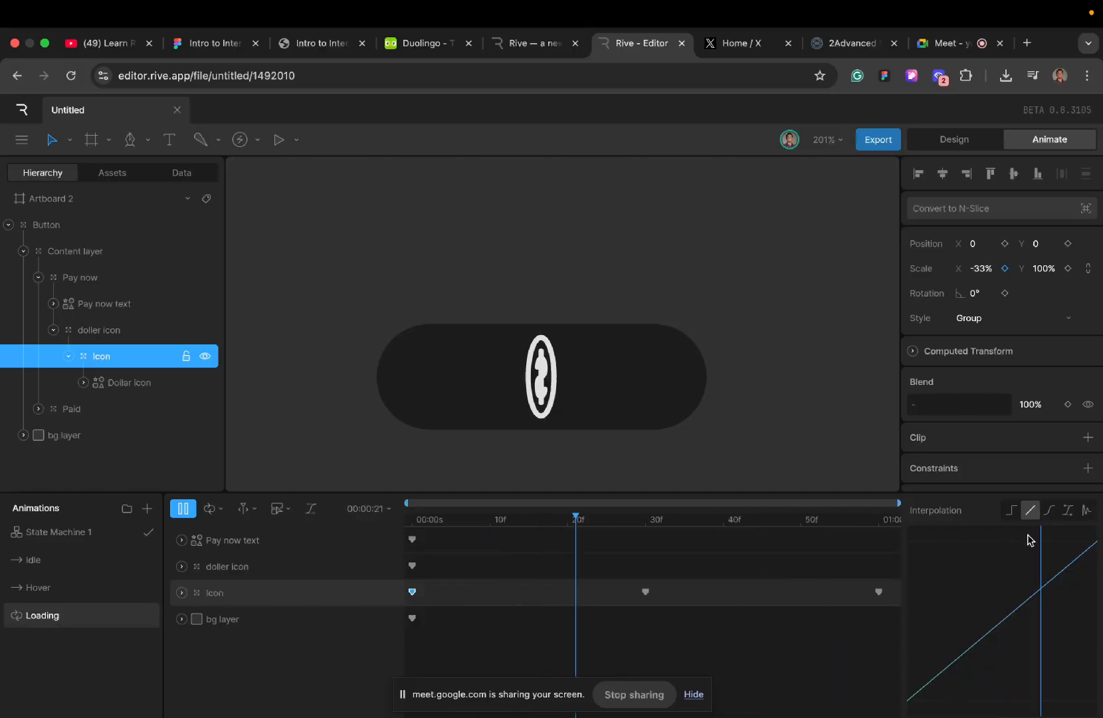
left_click(1049, 512)
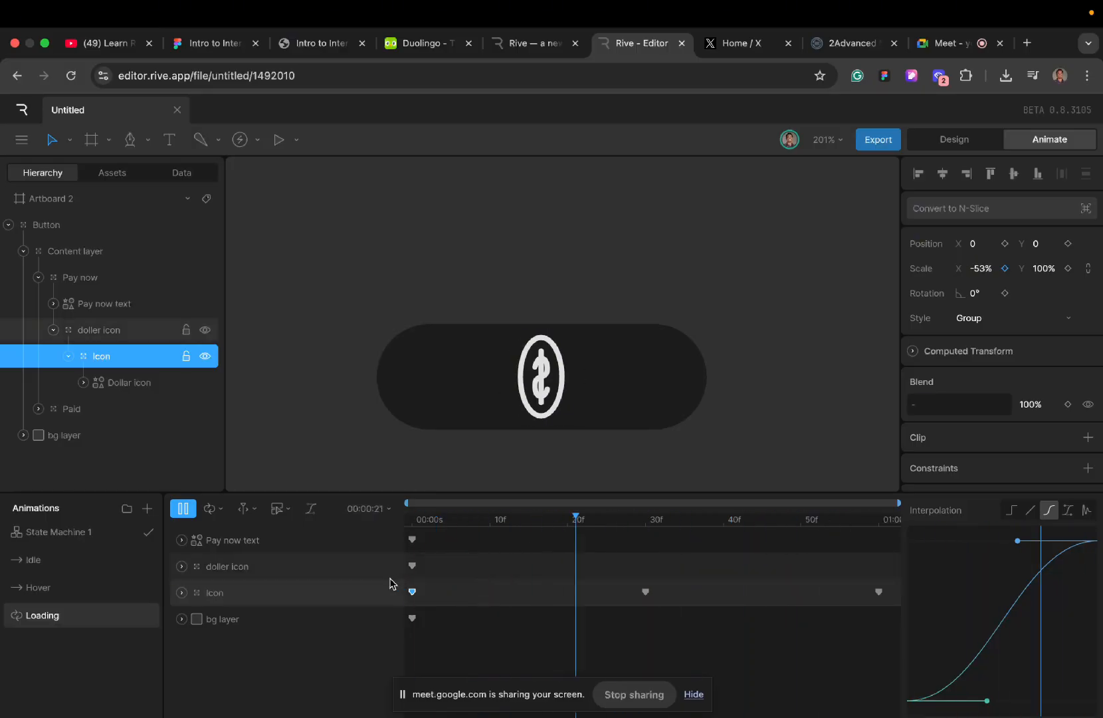
- Apply Cubic interpolation to all the Icon keys and the bg layer key together, and stop the playback
left_click_drag(410, 586, 947, 618)
left_click(1049, 509)
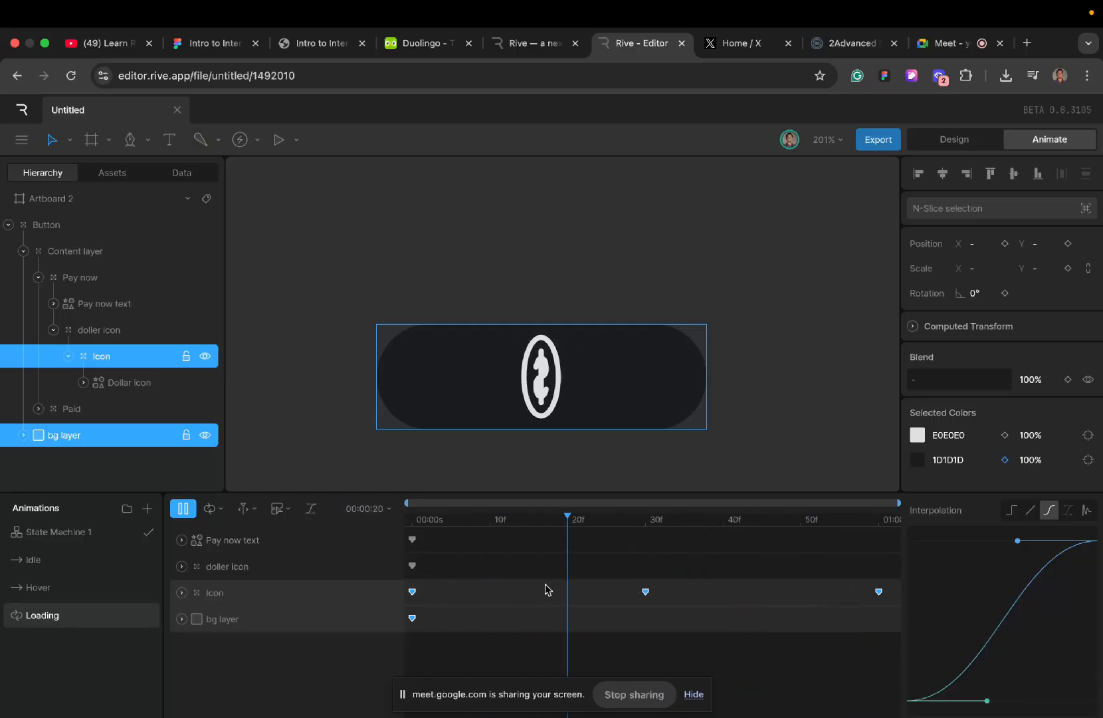
key("space")
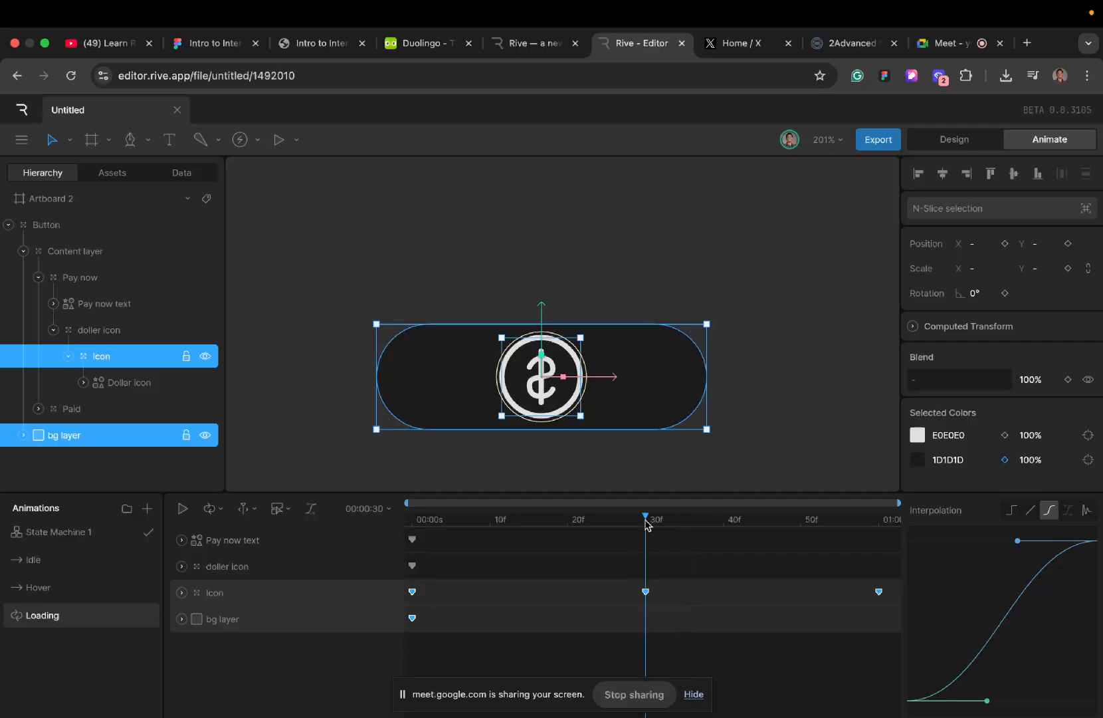
- Switch to the Google Meet call to check on the participants and return to the Rive editor
left_click(957, 44)
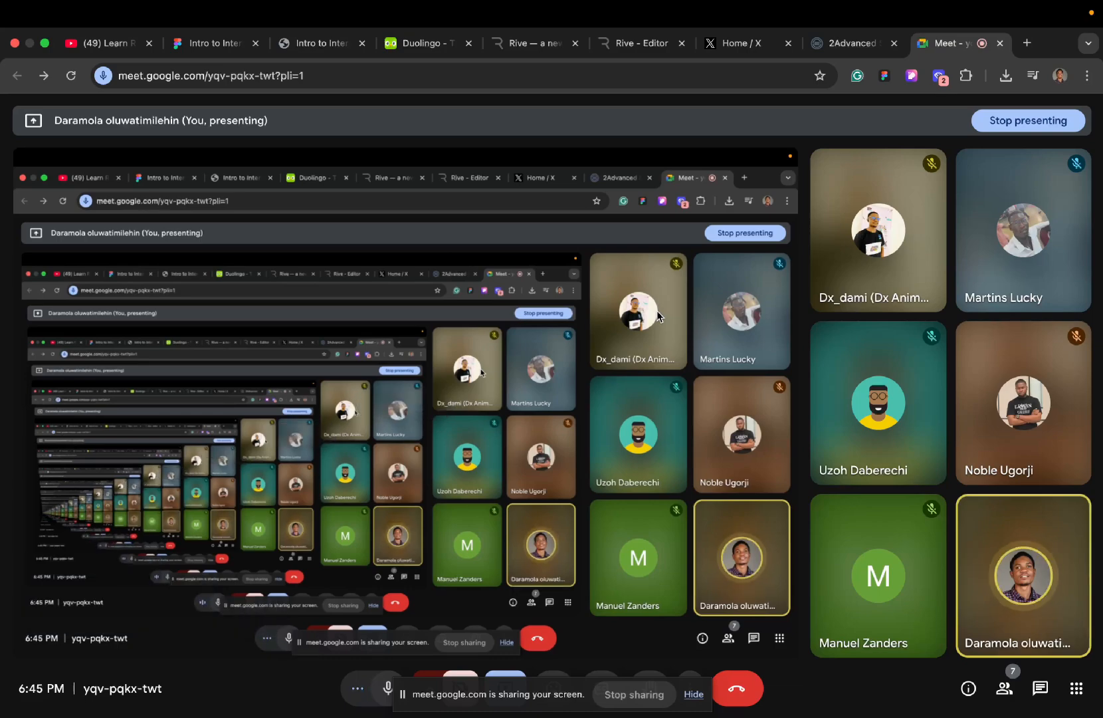
left_click(531, 43, "super")
left_click(623, 45, "super")
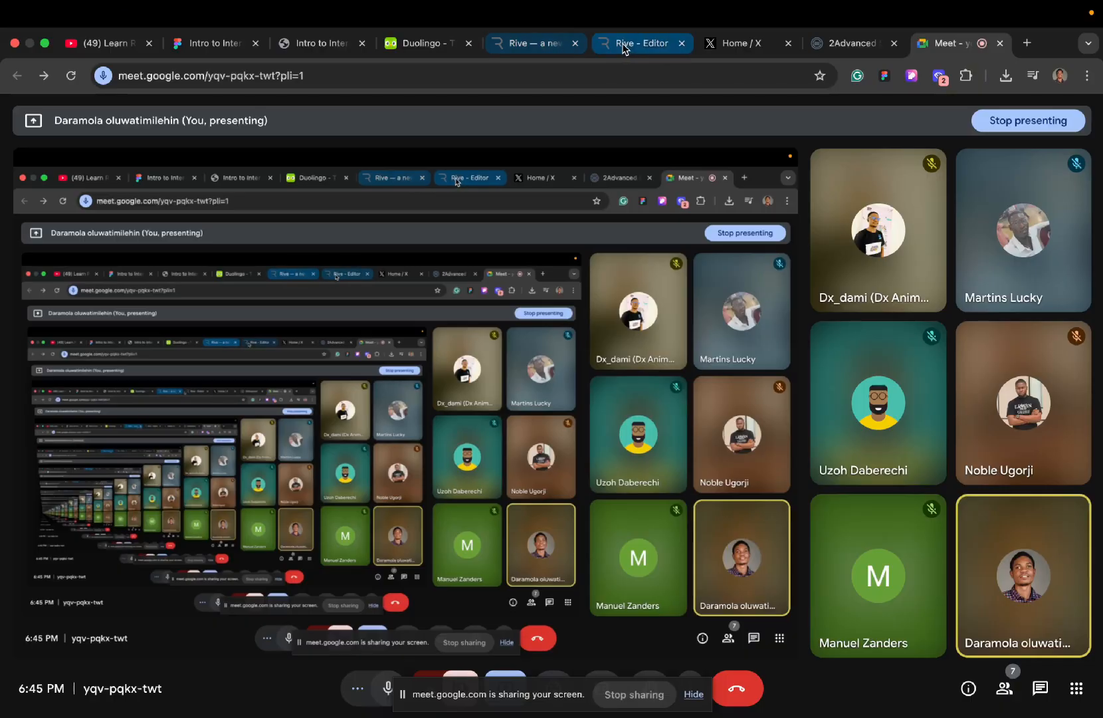
left_click(625, 44)
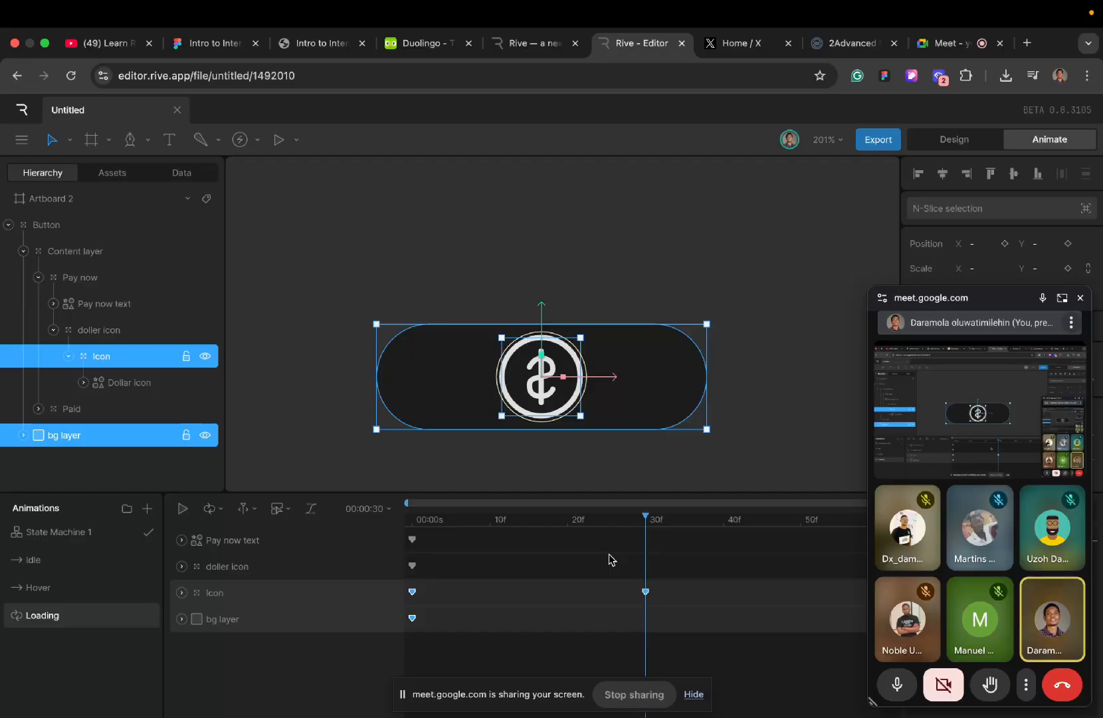
- Preview the Cubic coin flip, clear the selection and close the floating Meet window
key("space")
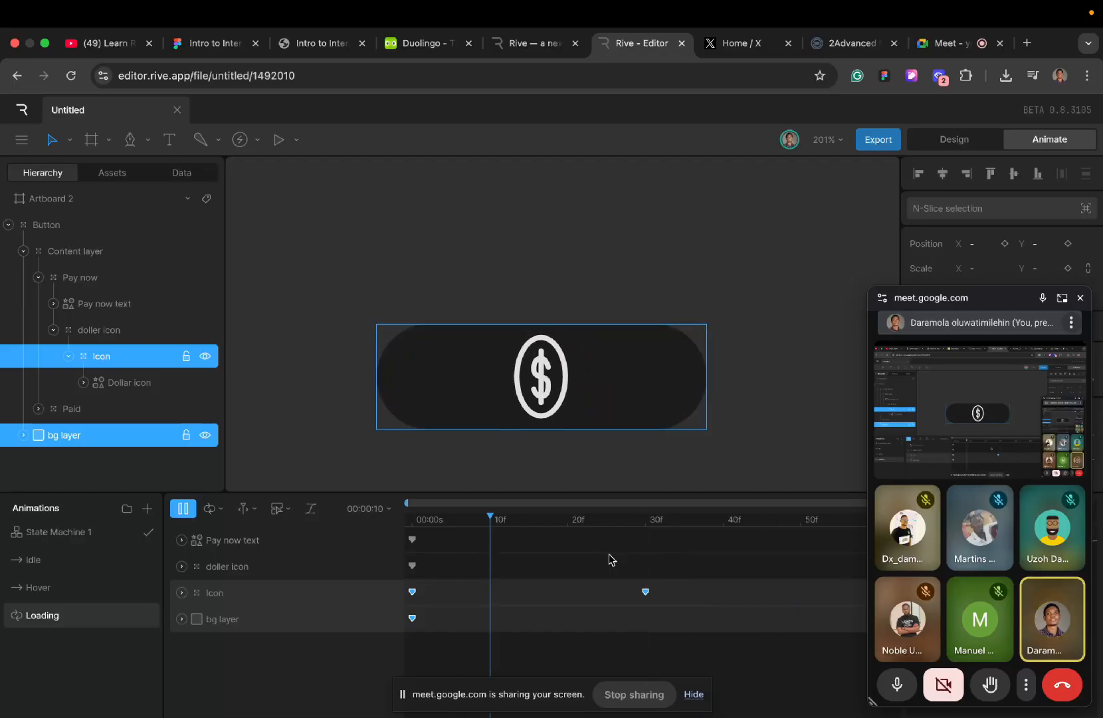
key("space")
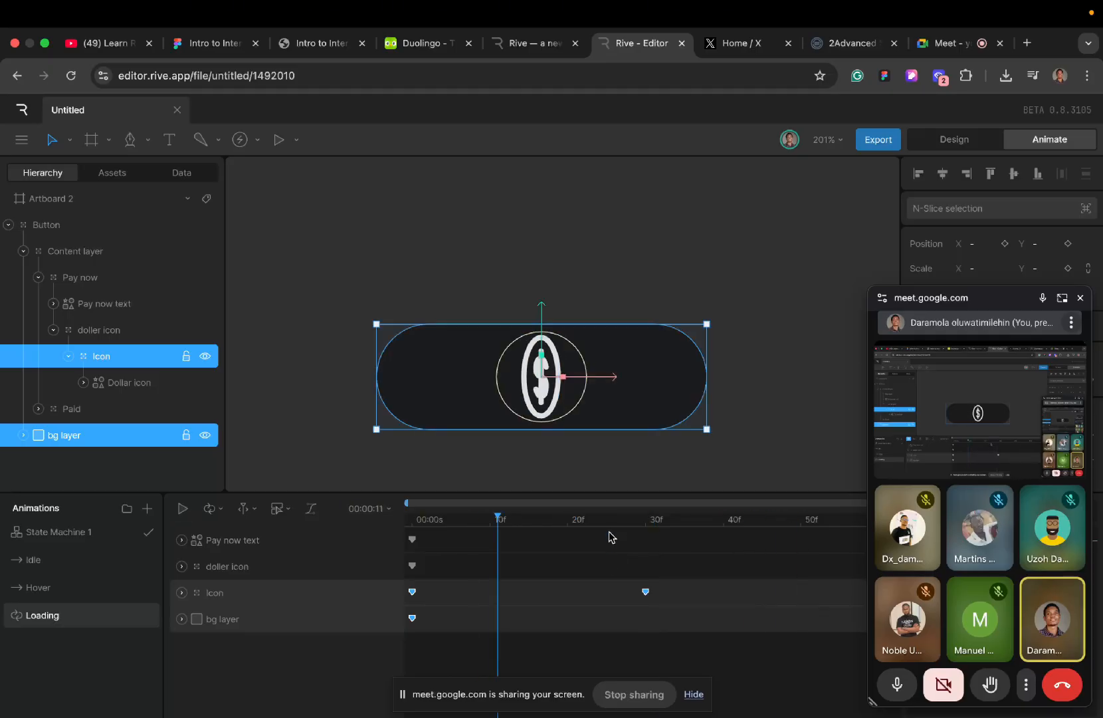
left_click(463, 456)
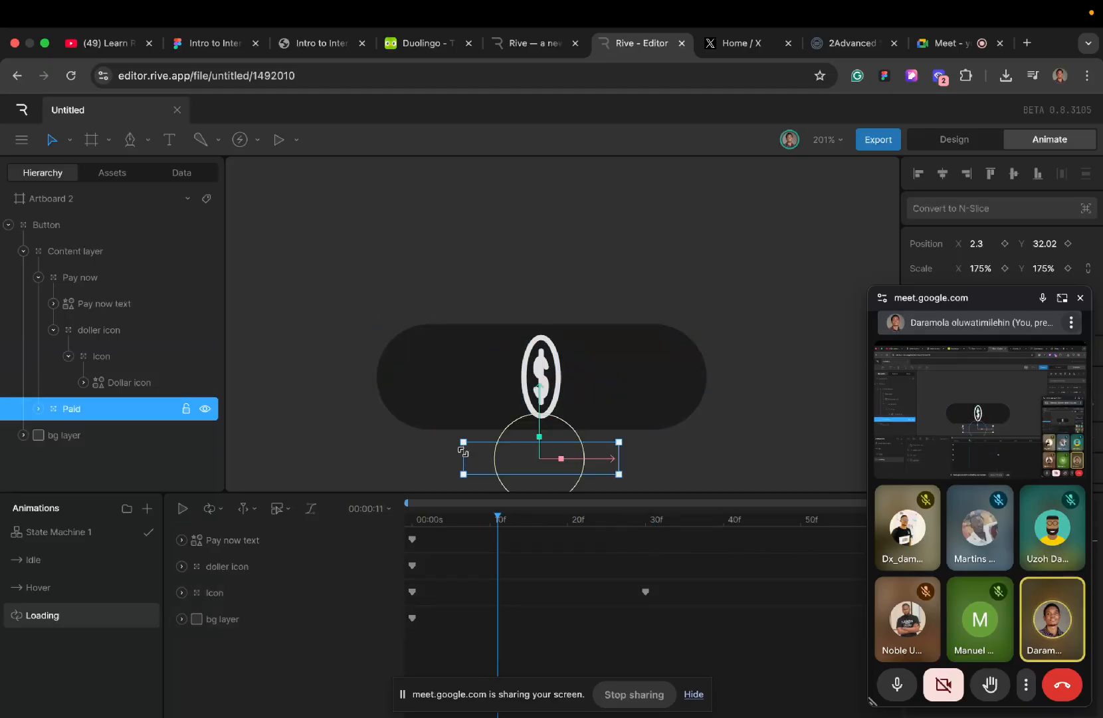
left_click(411, 442)
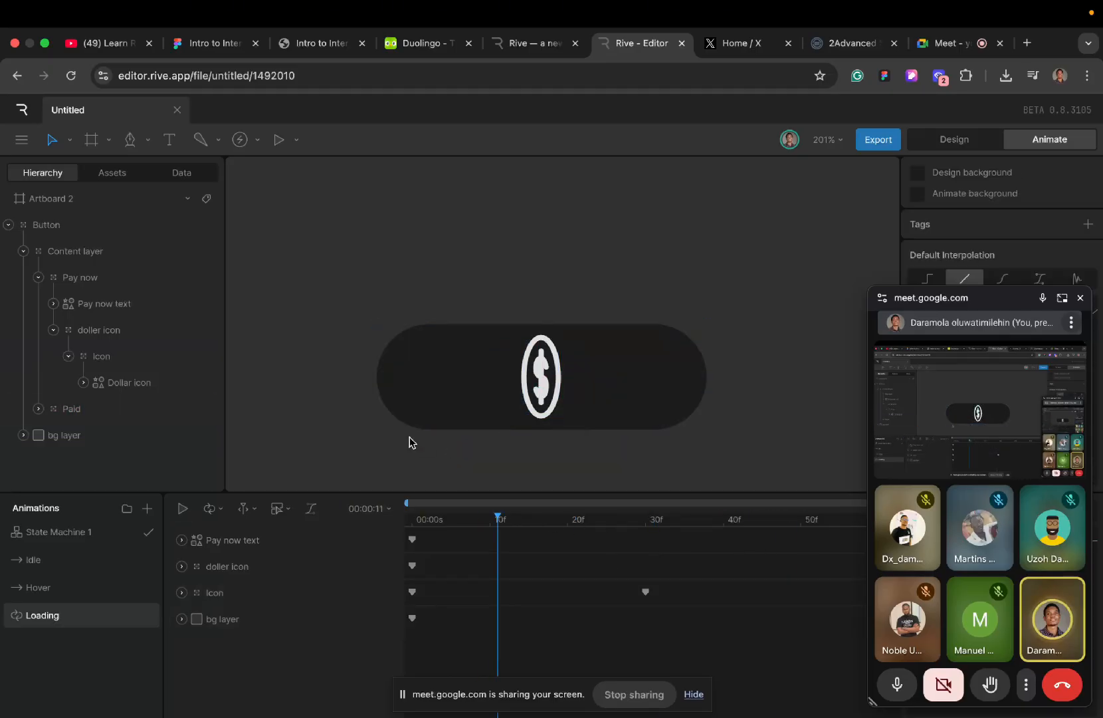
left_click(1079, 298)
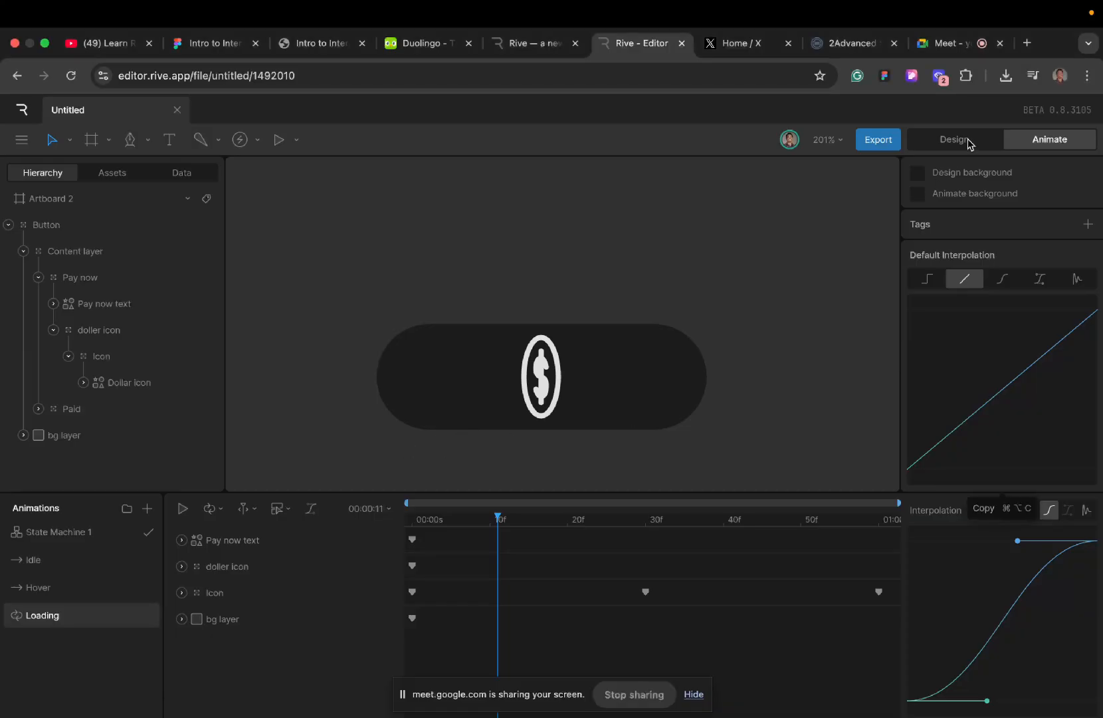
- In Design mode, draw an ellipse of about 36 × 35 just below the Pay now button's lower-left edge
left_click(943, 142)
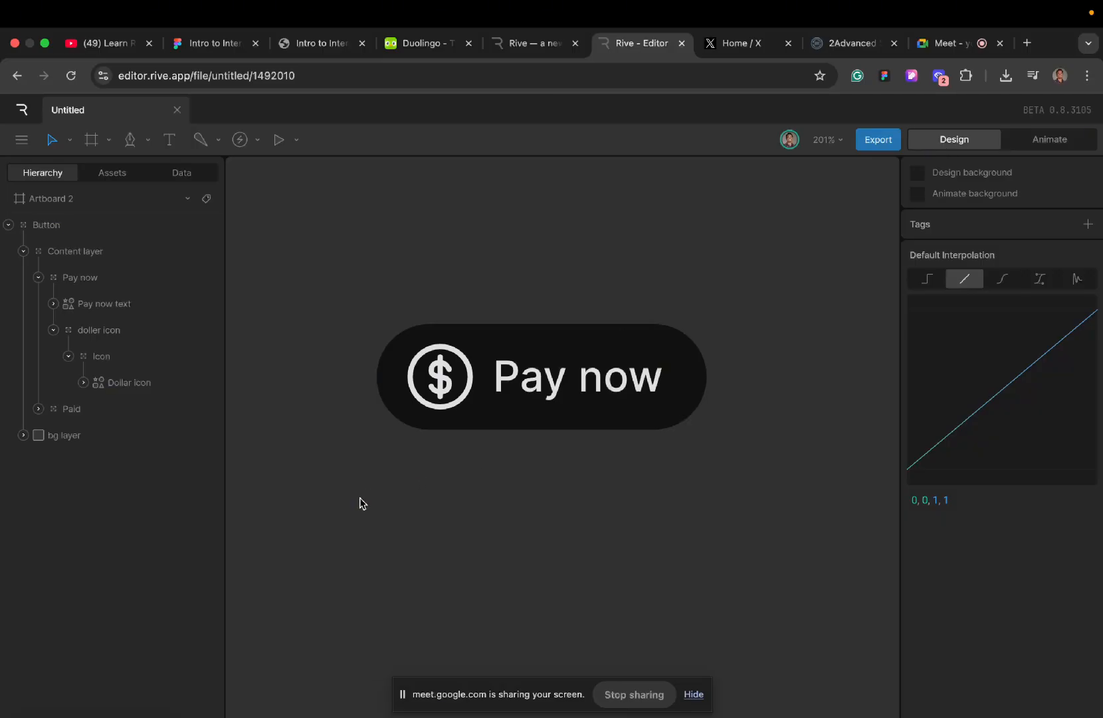
key("o")
left_click_drag(377, 460, 432, 514)
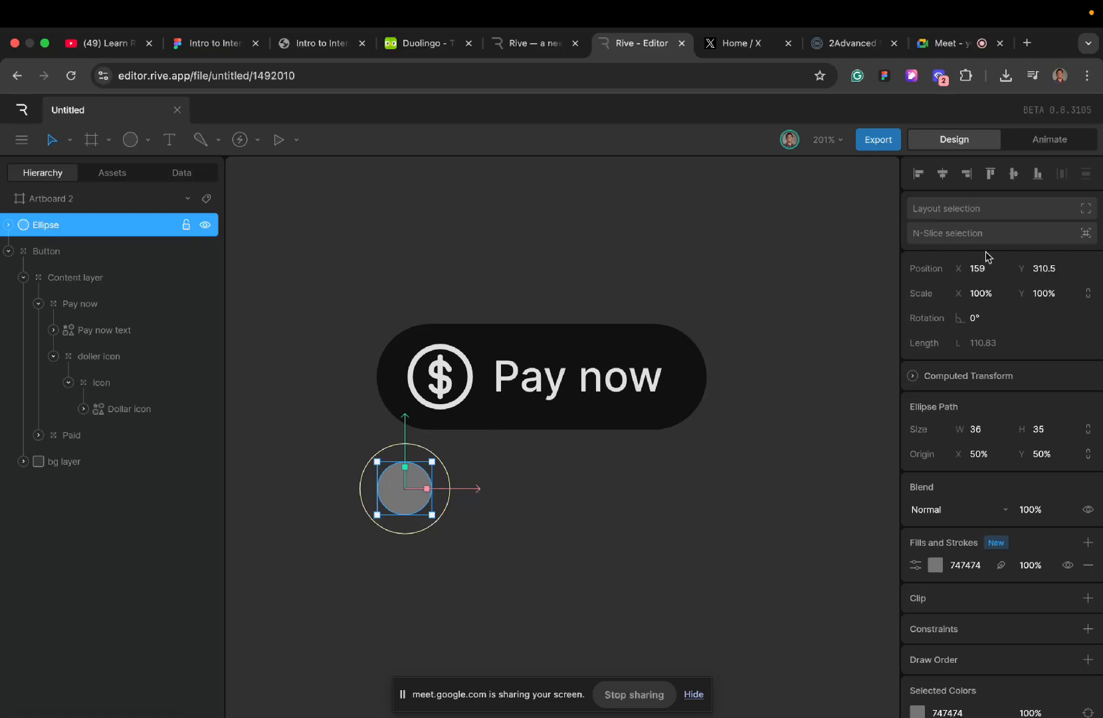
- Key the ellipse's X position at the start of Loading, move it to about X 334.5 at 1 second, and preview the motion
left_click(1031, 140)
scroll(469, 397, "down", 5)
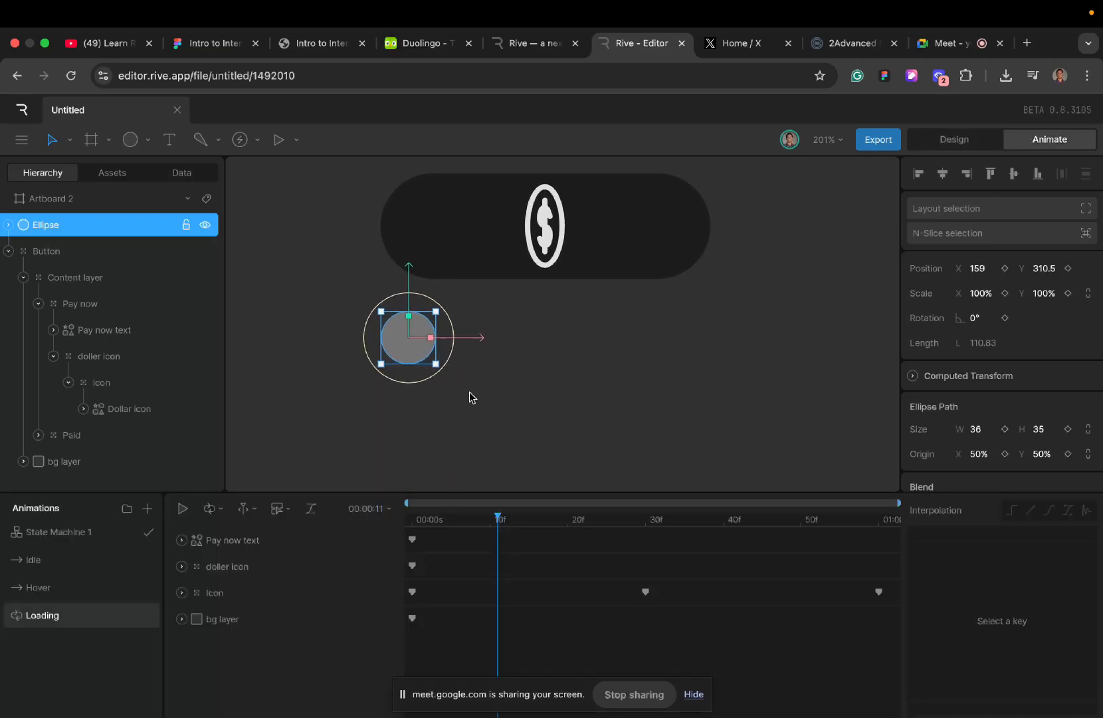
left_click_drag(497, 521, 403, 523)
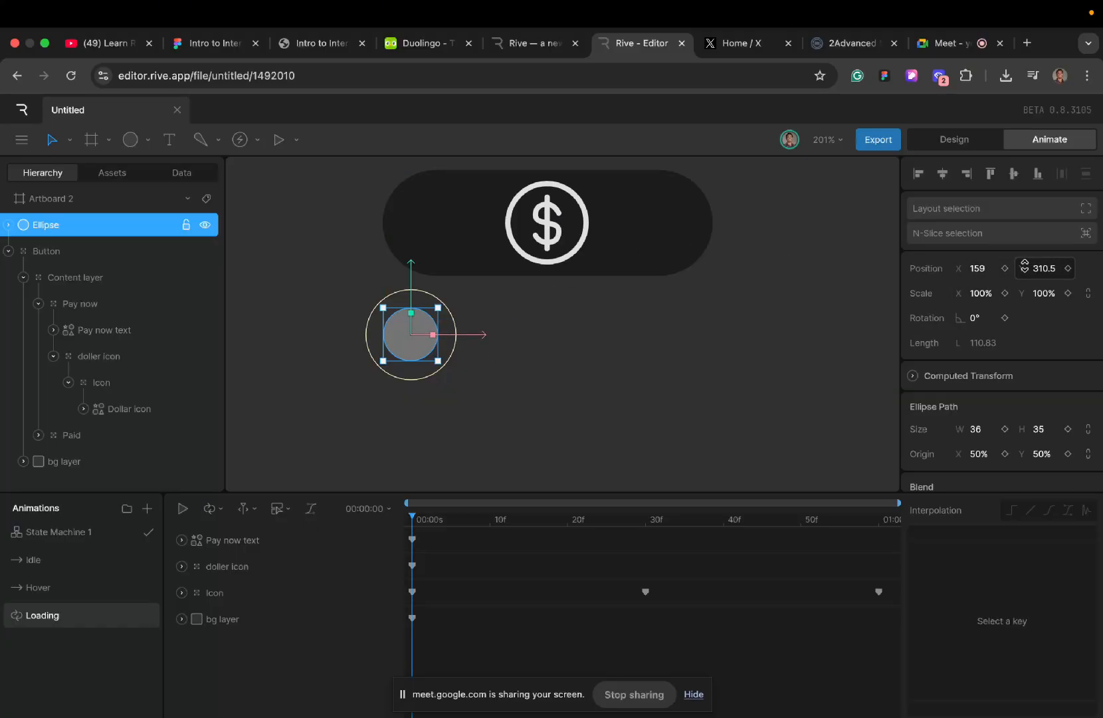
left_click(1005, 268)
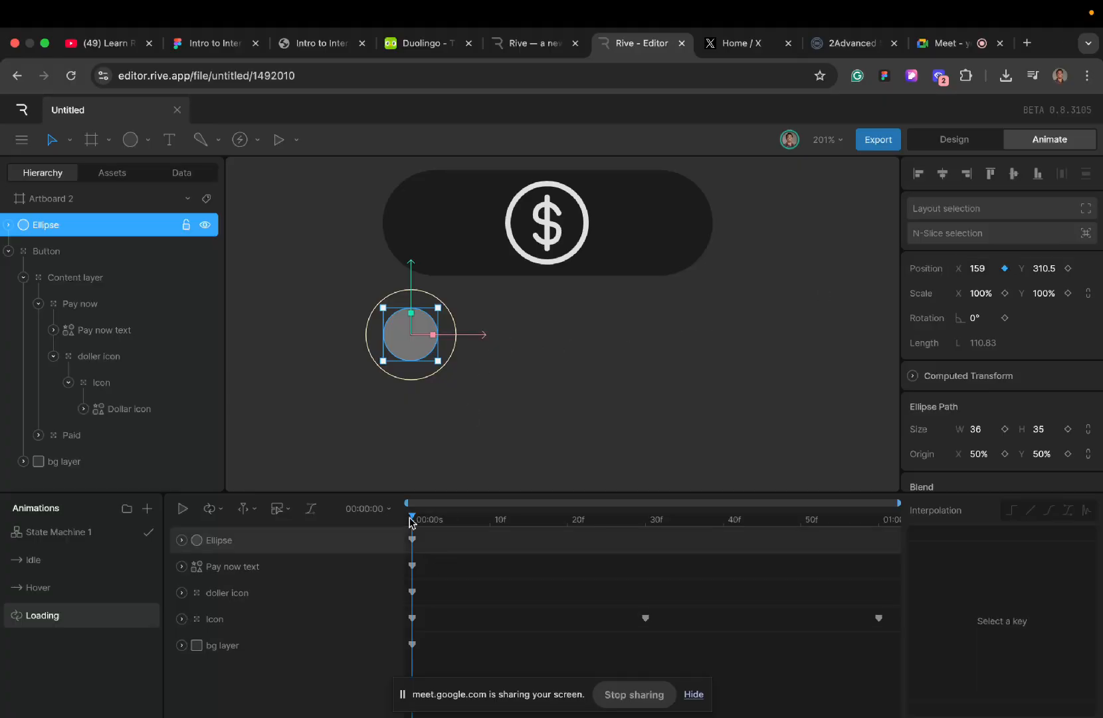
left_click_drag(413, 523, 934, 541)
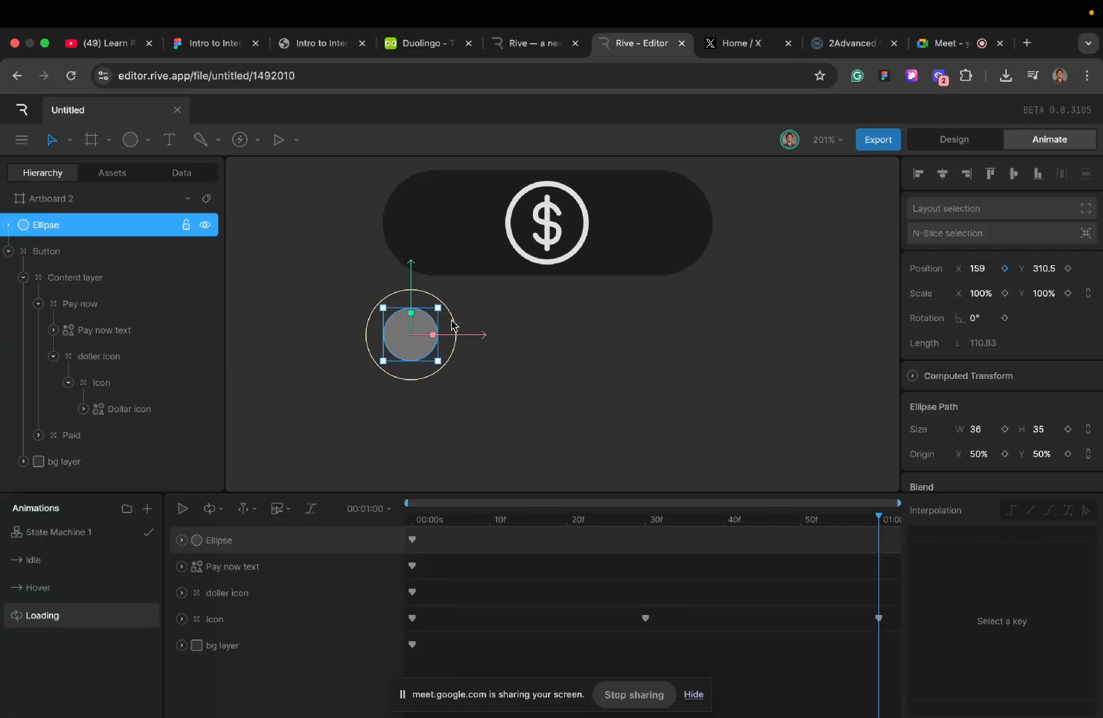
left_click_drag(479, 335, 746, 328)
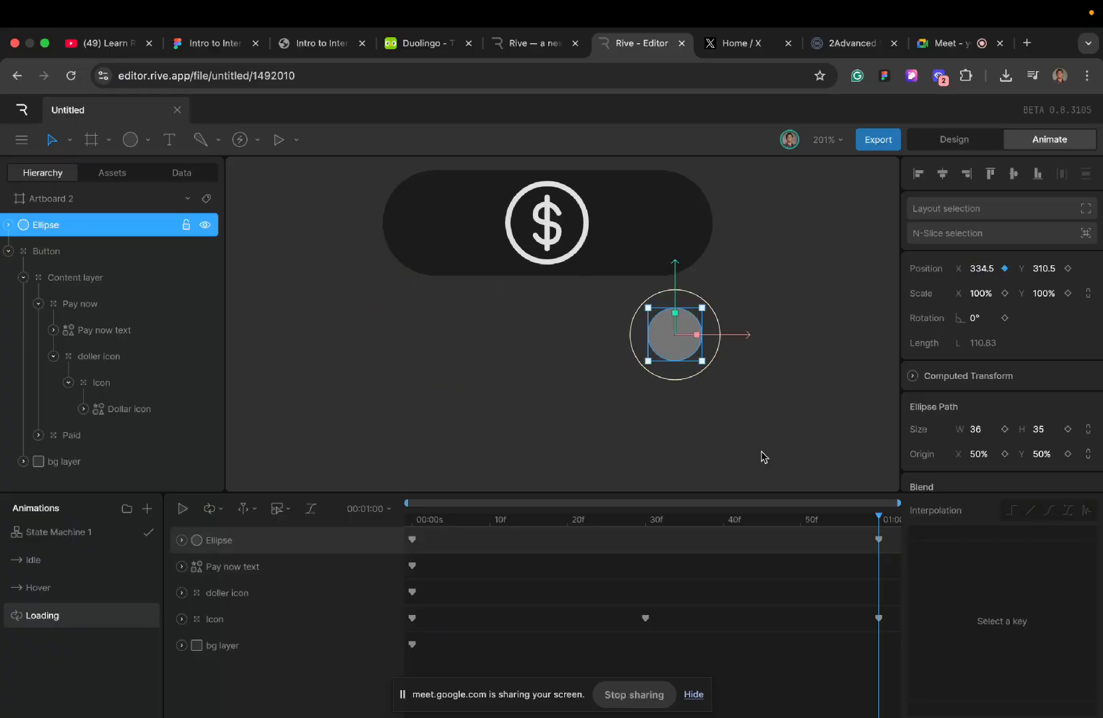
key("space")
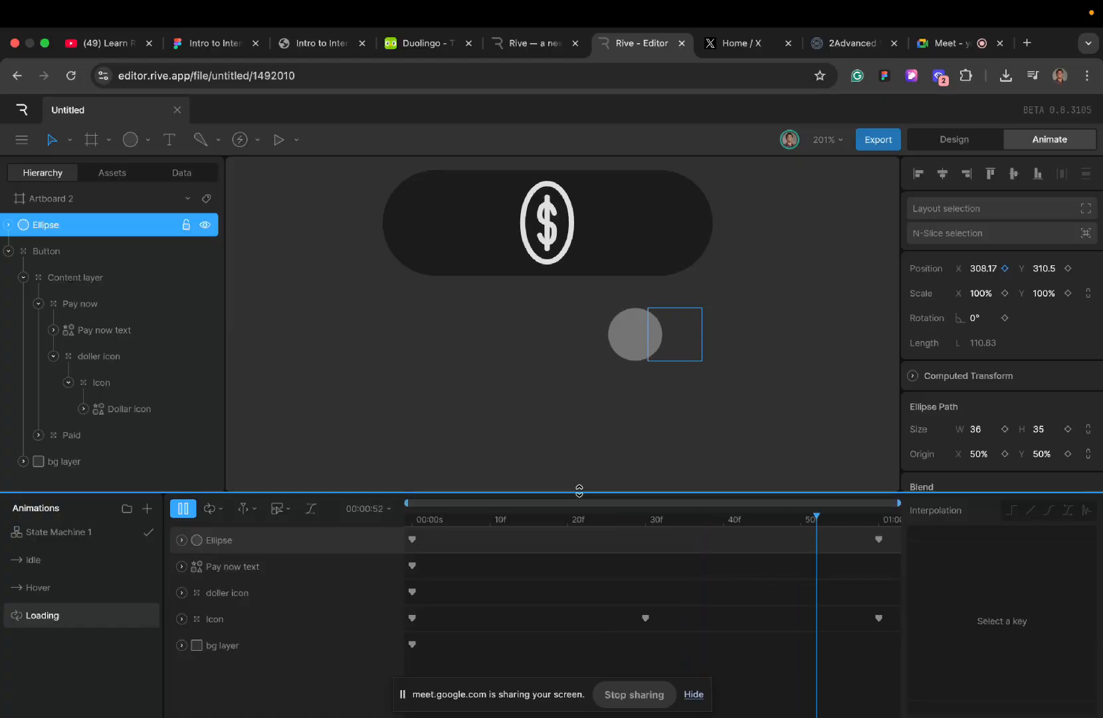
left_click(412, 523)
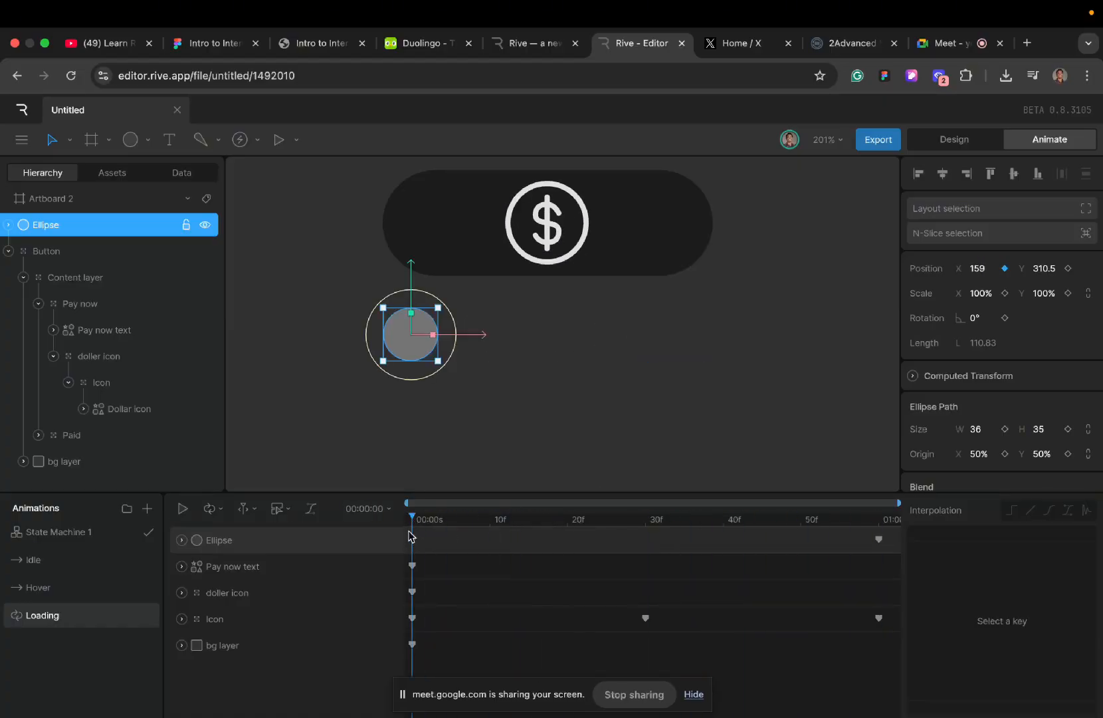
- Set the interpolation of both ellipse position keys in Loading to Cubic and preview the motion
left_click_drag(409, 531, 762, 536)
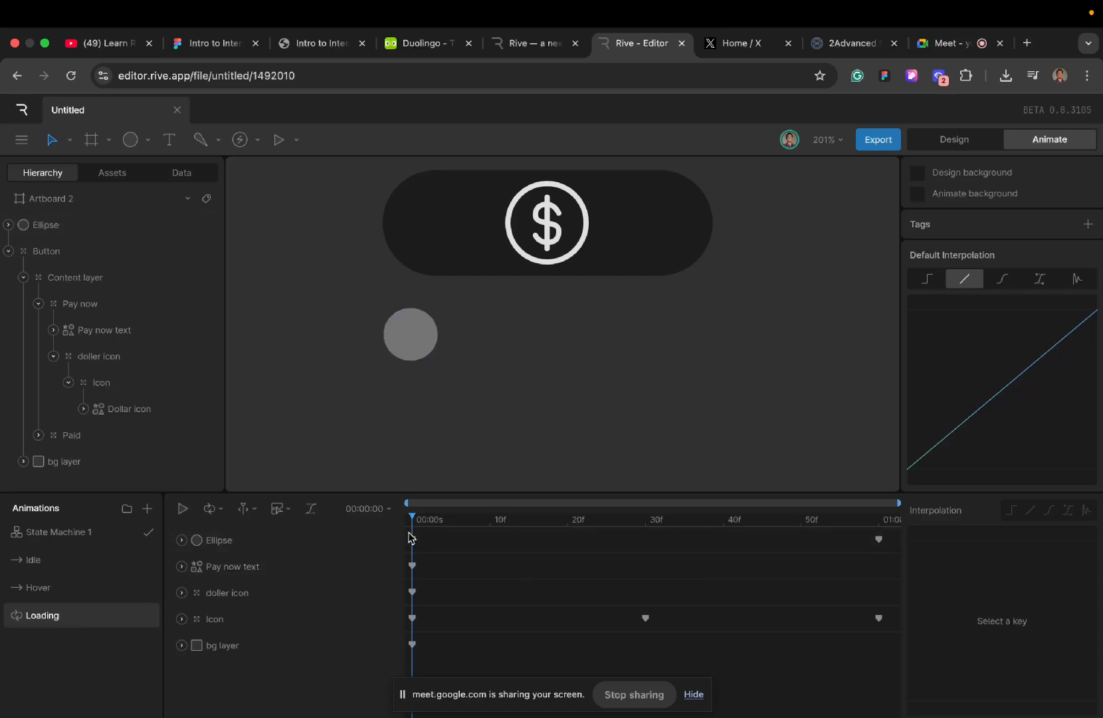
mouse_move(405, 532)
left_mouse_down()
mouse_move(594, 531)
mouse_move(406, 532)
left_mouse_up()
left_click_drag(411, 538, 924, 563)
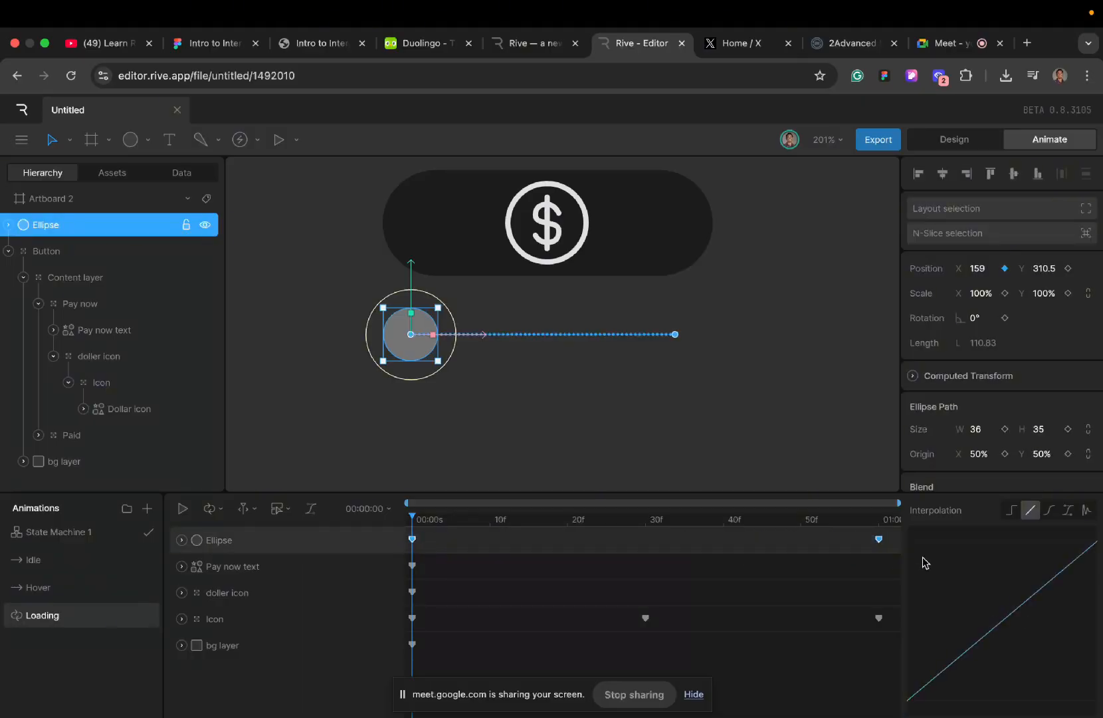
left_click(1050, 513)
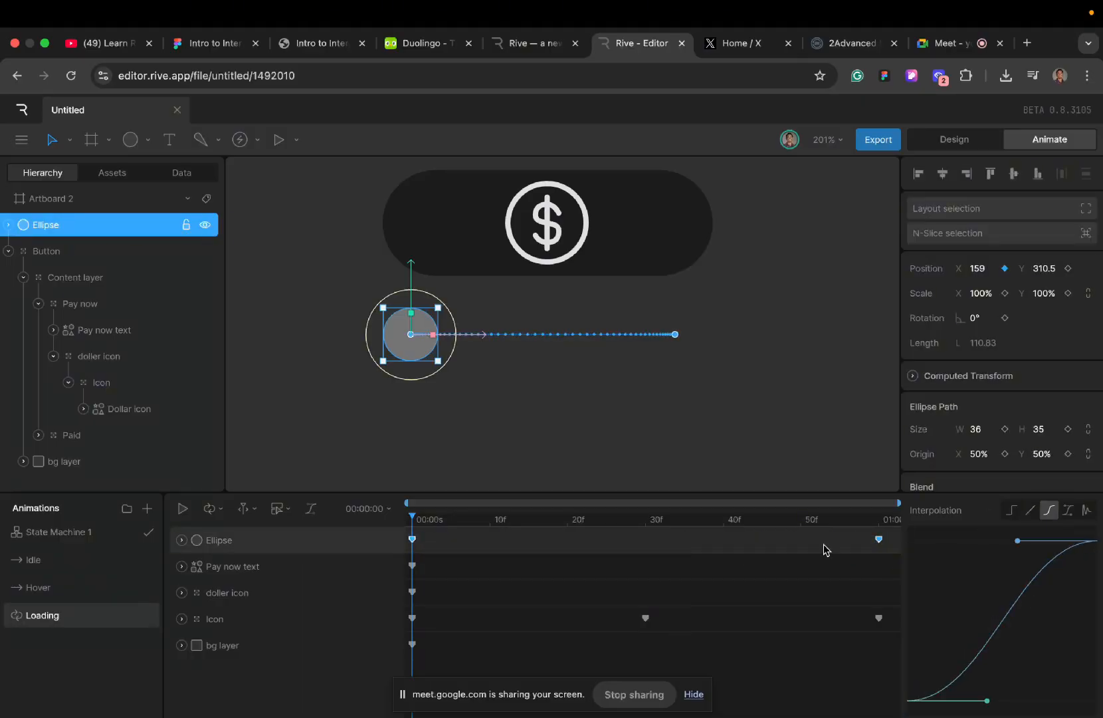
key("space")
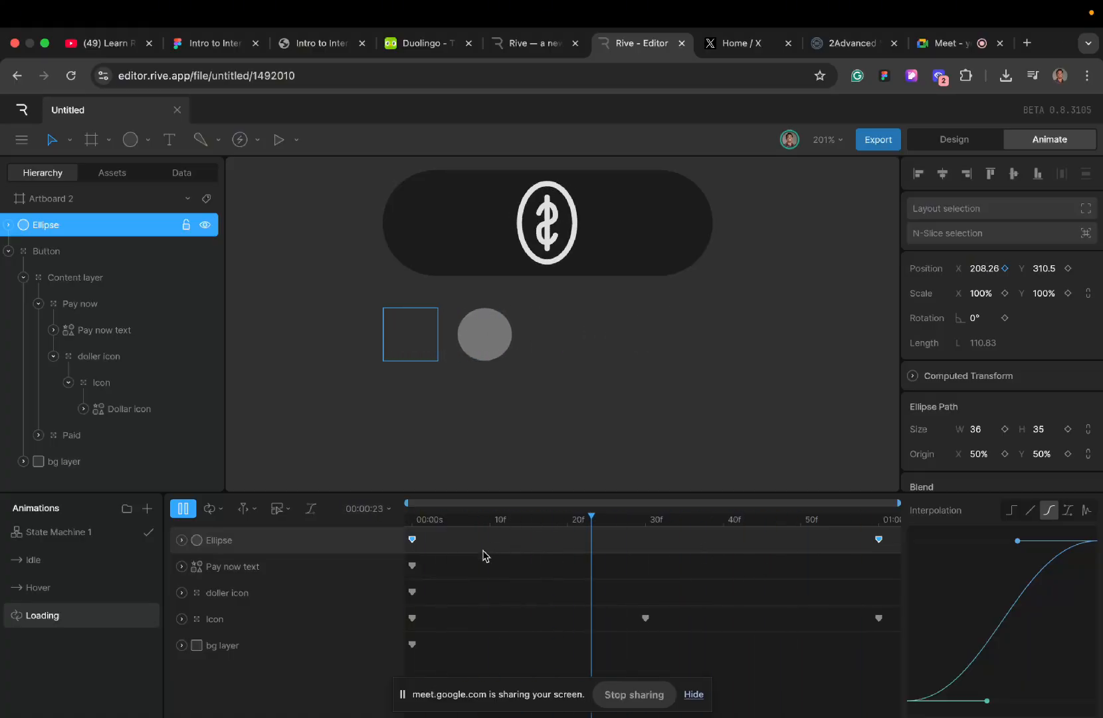
left_click(413, 526)
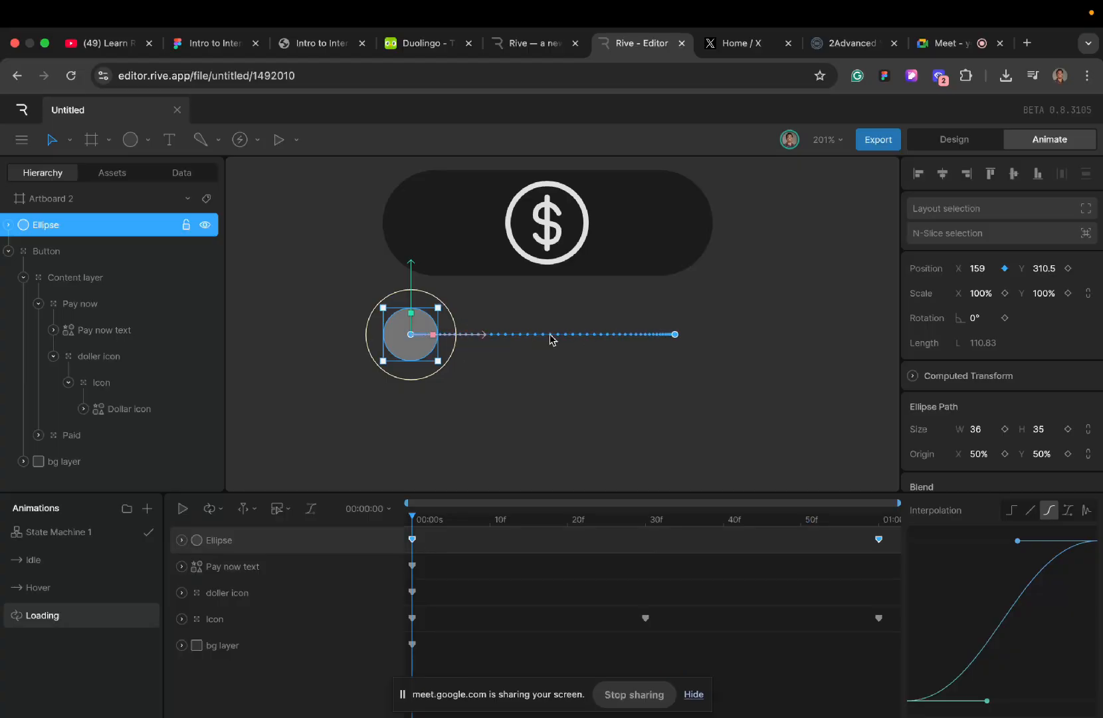
- Inspect the ellipse's motion path spacing, lengthen the Cubic curve's ease-in handle almost to the full width, and preview the motion
scroll(549, 339, "up", 5)
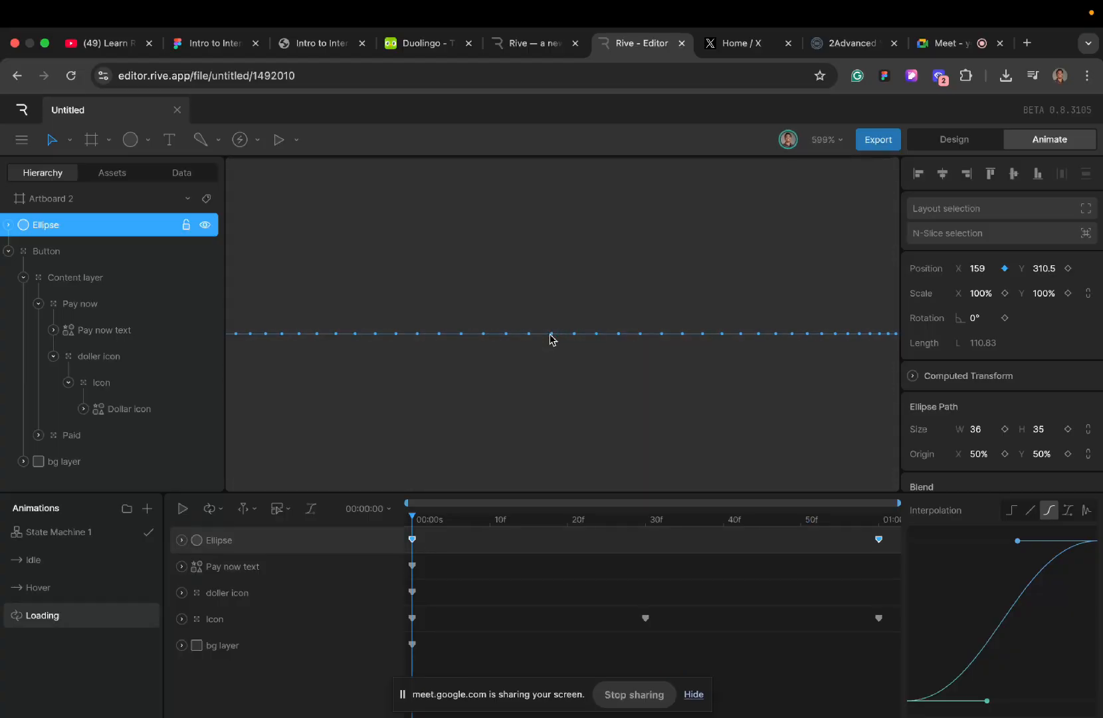
scroll(549, 339, "down", 3)
scroll(550, 339, "up", 4)
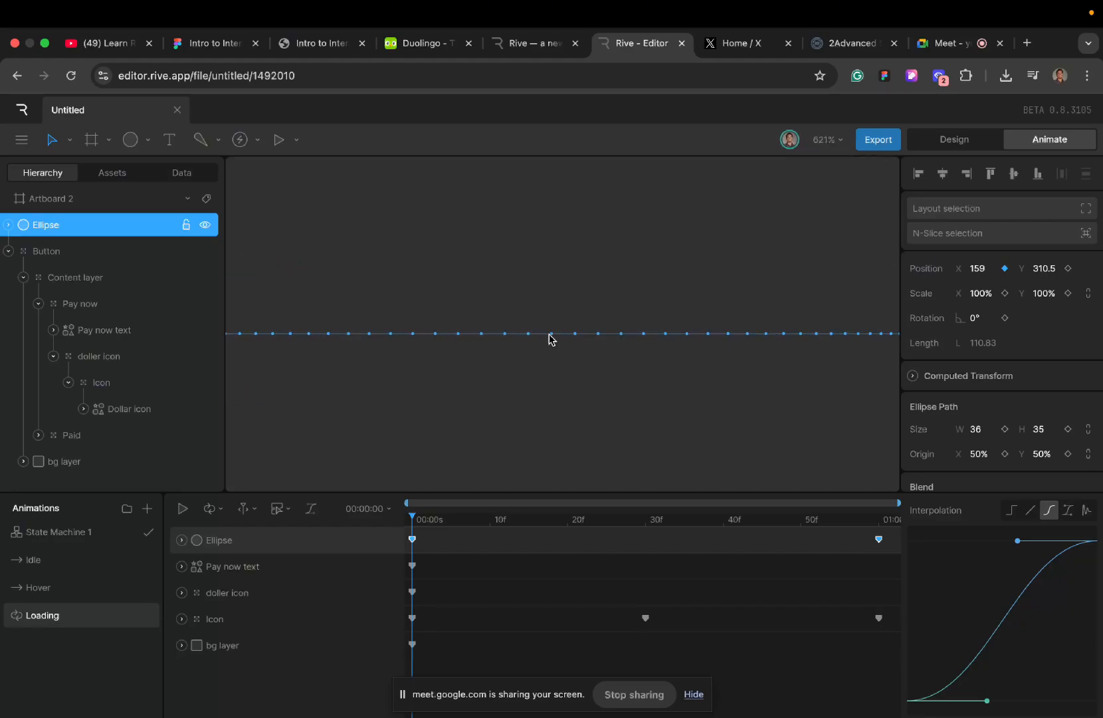
scroll(503, 339, "down", 3)
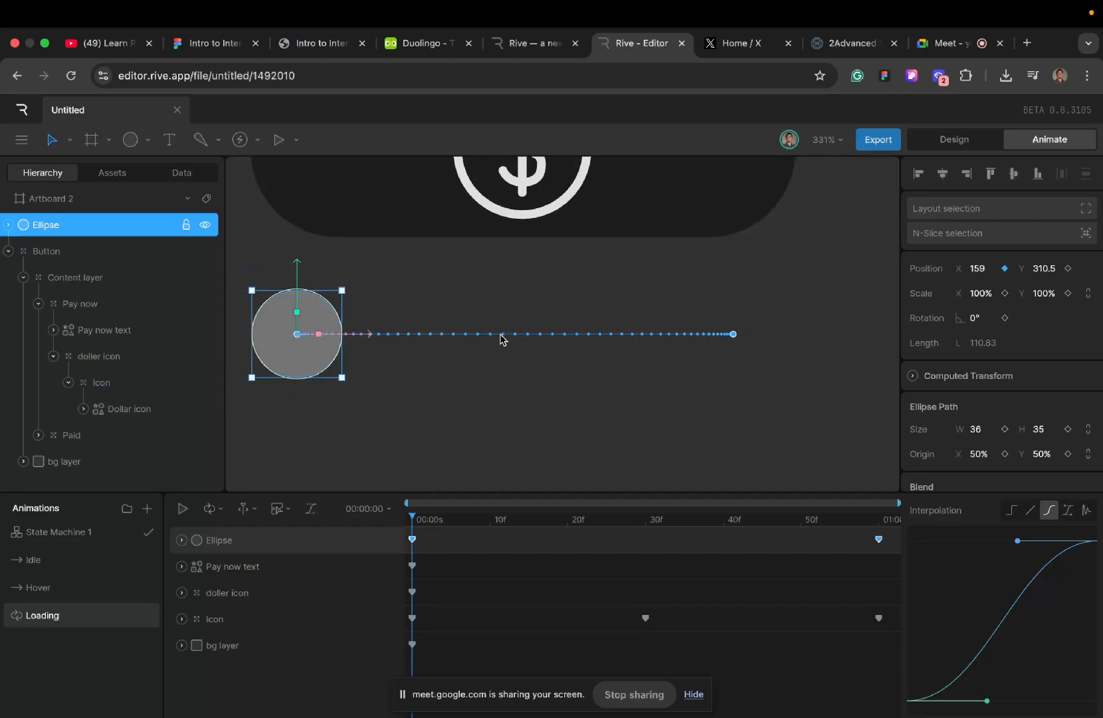
scroll(503, 338, "up", 3)
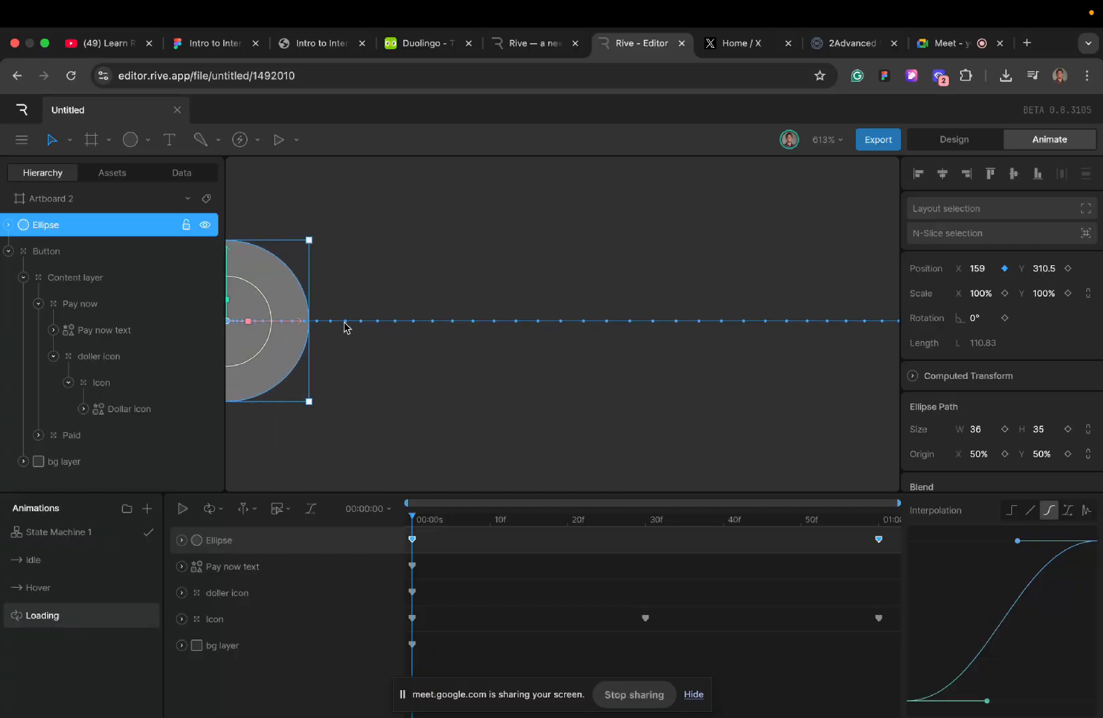
scroll(345, 323, "down", 2)
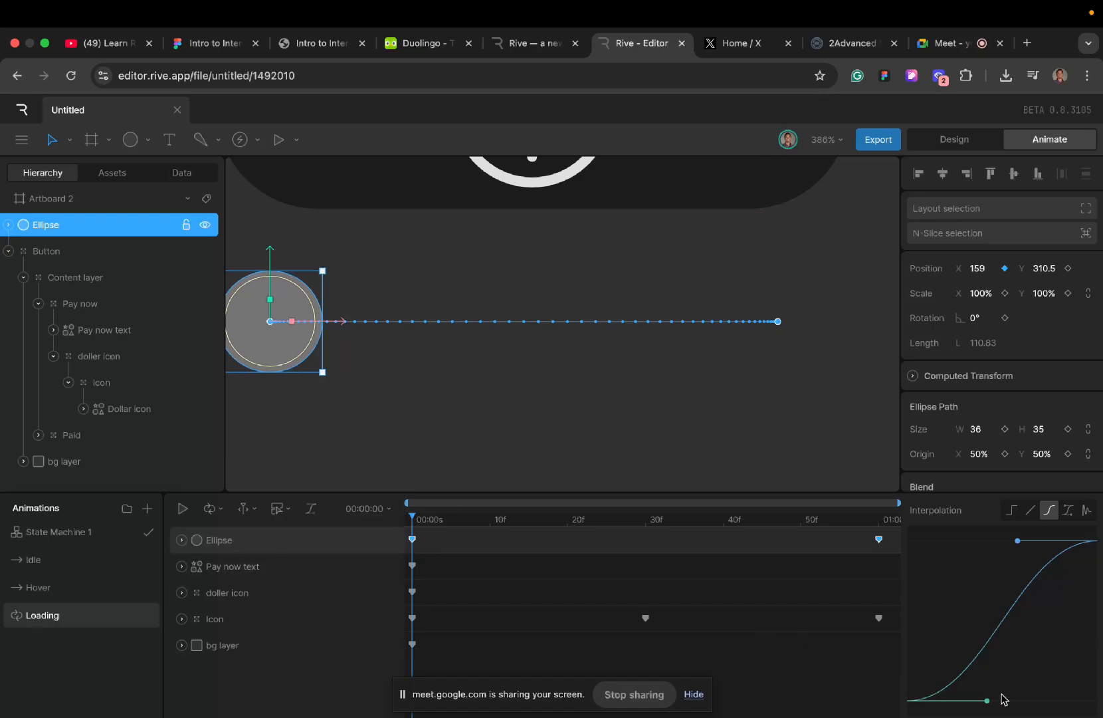
left_click_drag(987, 701, 1082, 698)
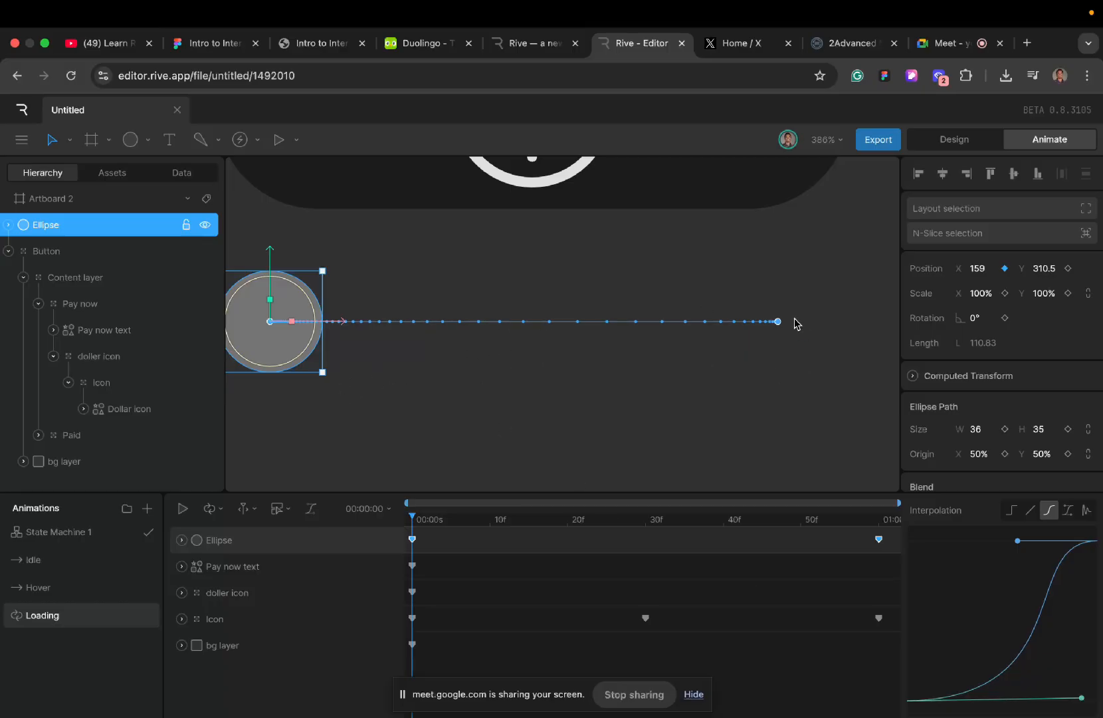
key("space")
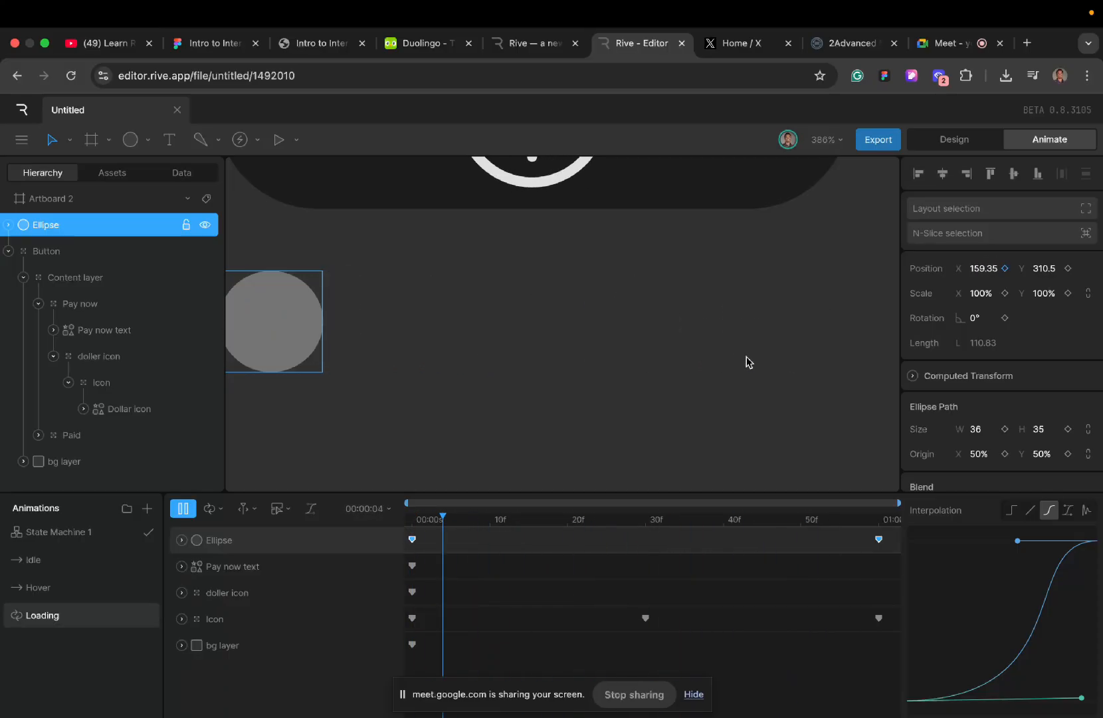
key("space")
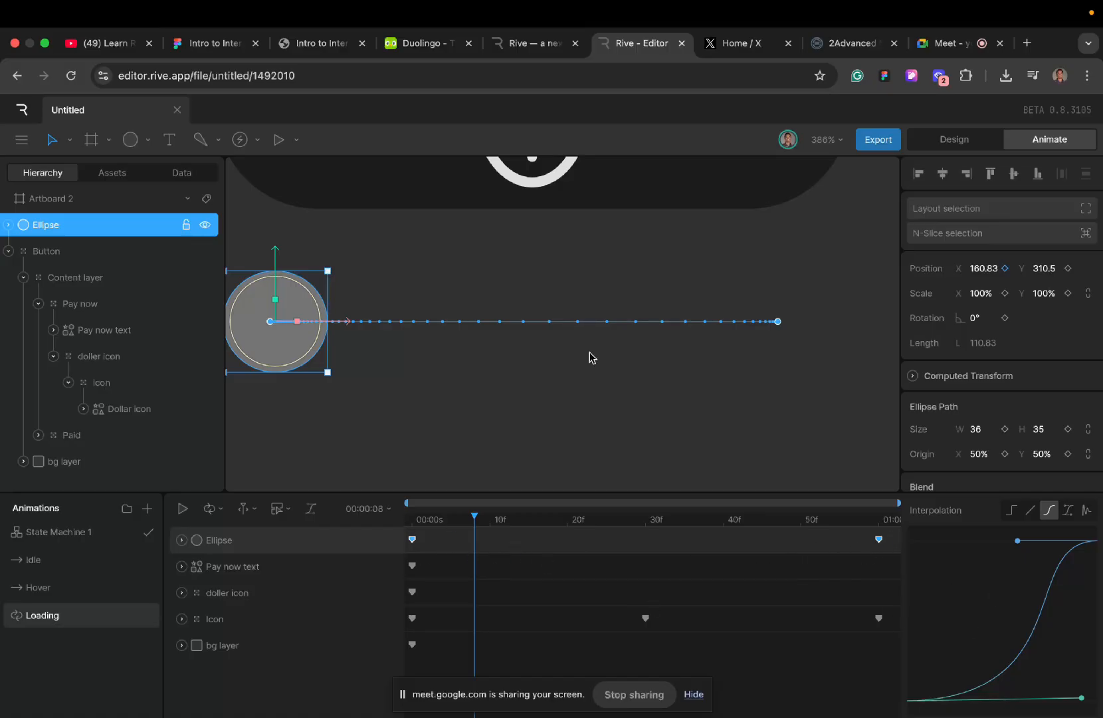
- Delete the ellipse's keys from Loading and remove the ellipse from the artboard
scroll(588, 355, "down", 5)
scroll(588, 356, "up", 2)
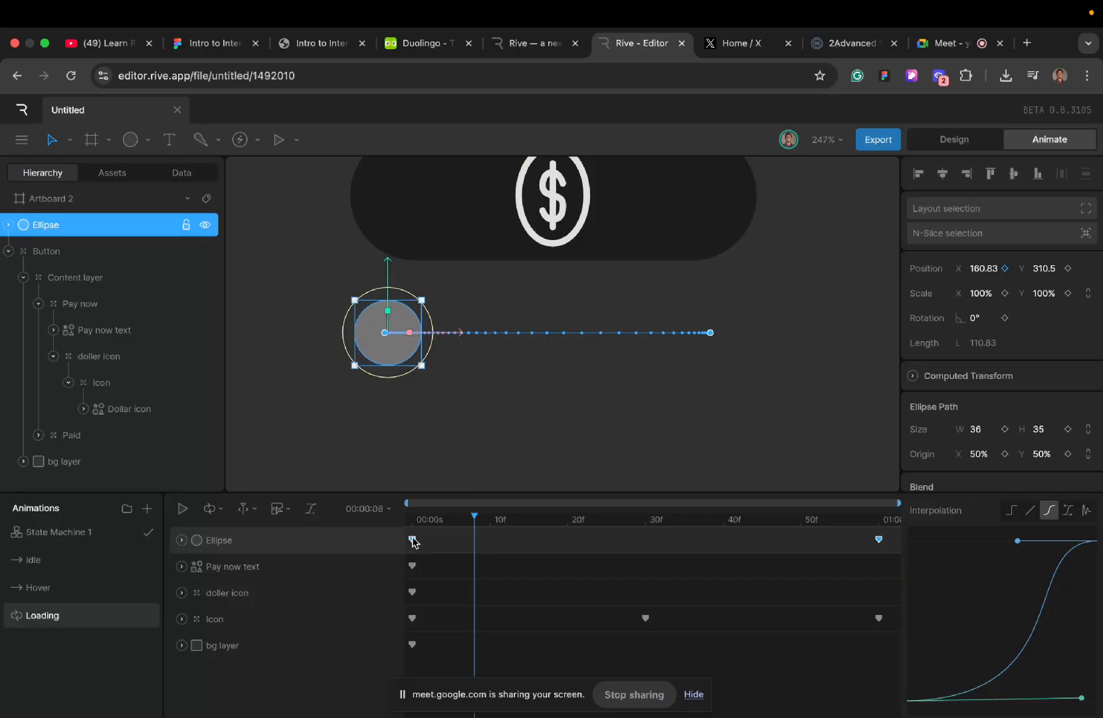
key("Delete")
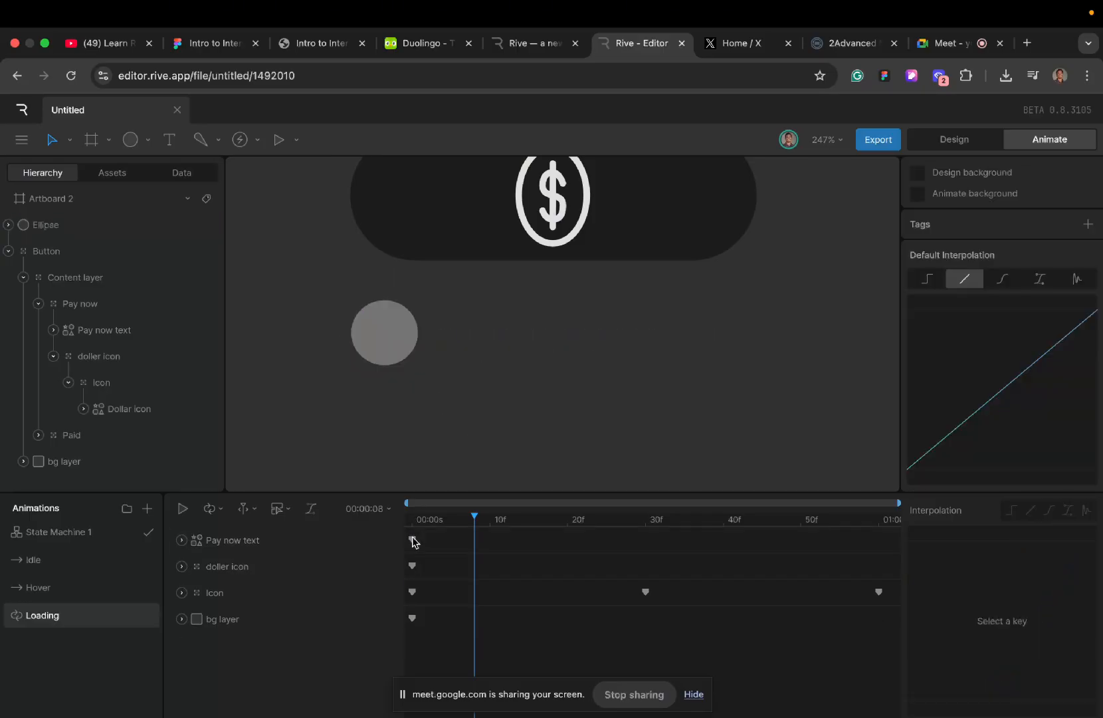
left_click(382, 317)
key("Delete")
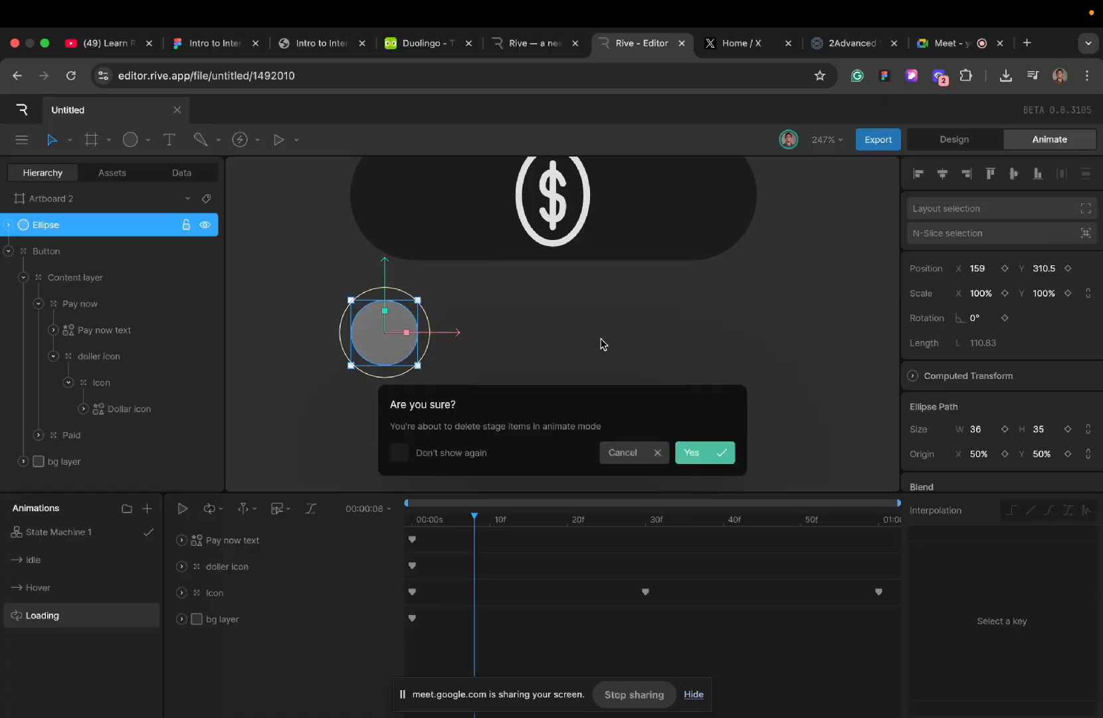
left_click(691, 452)
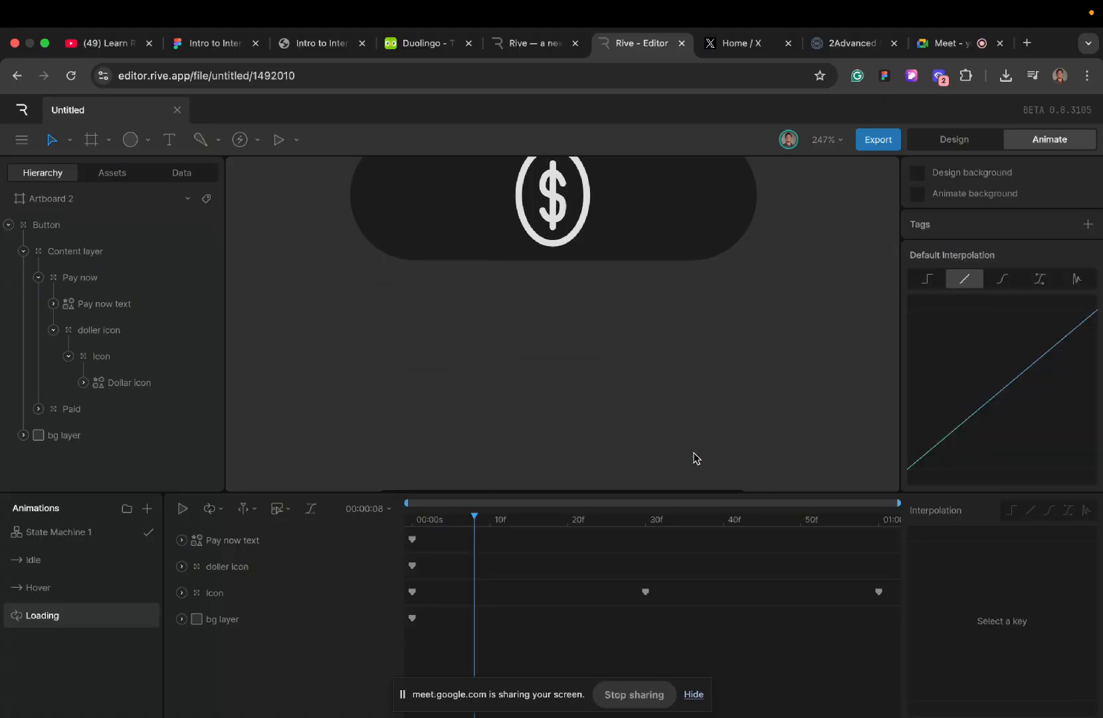
- Lengthen the ease-in handle on the Icon's first Loading key to roughly two-thirds of the curve's width and preview the coin flip
key("space")
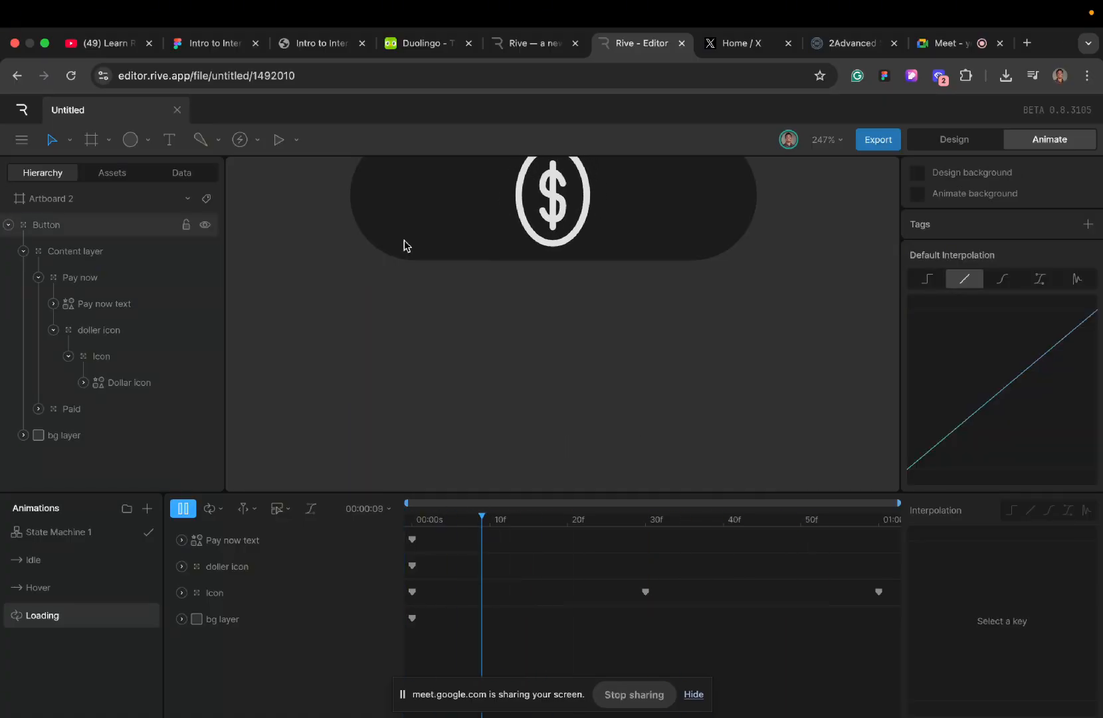
left_click(411, 525)
left_click(412, 591)
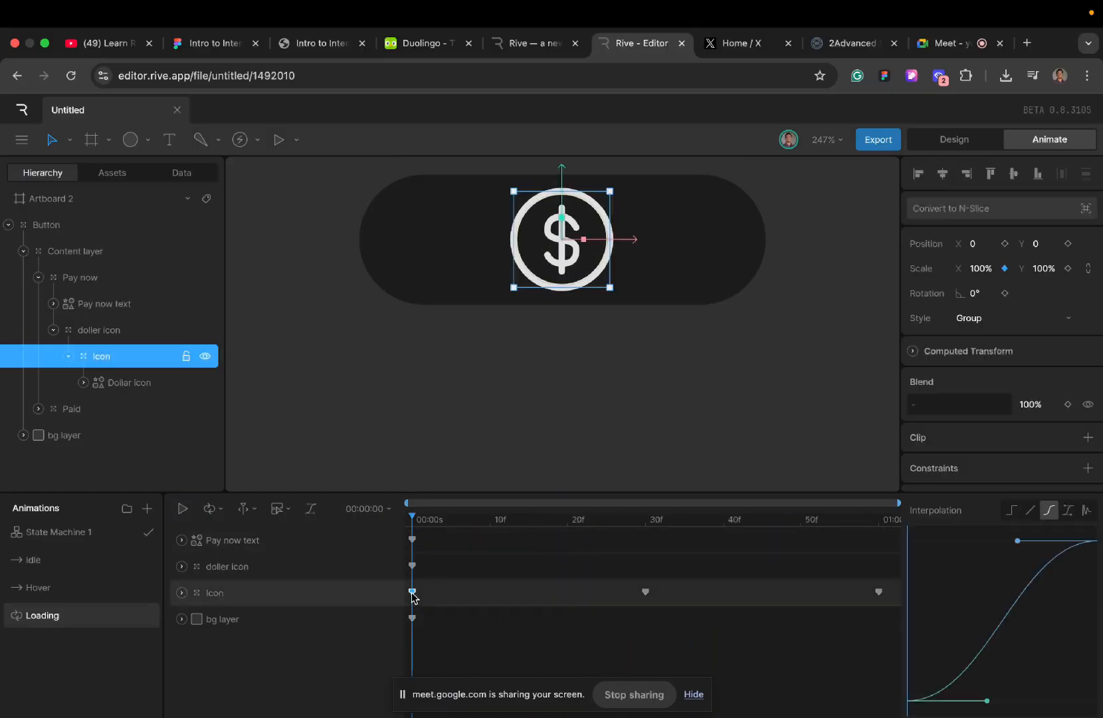
left_click_drag(988, 703, 1033, 702)
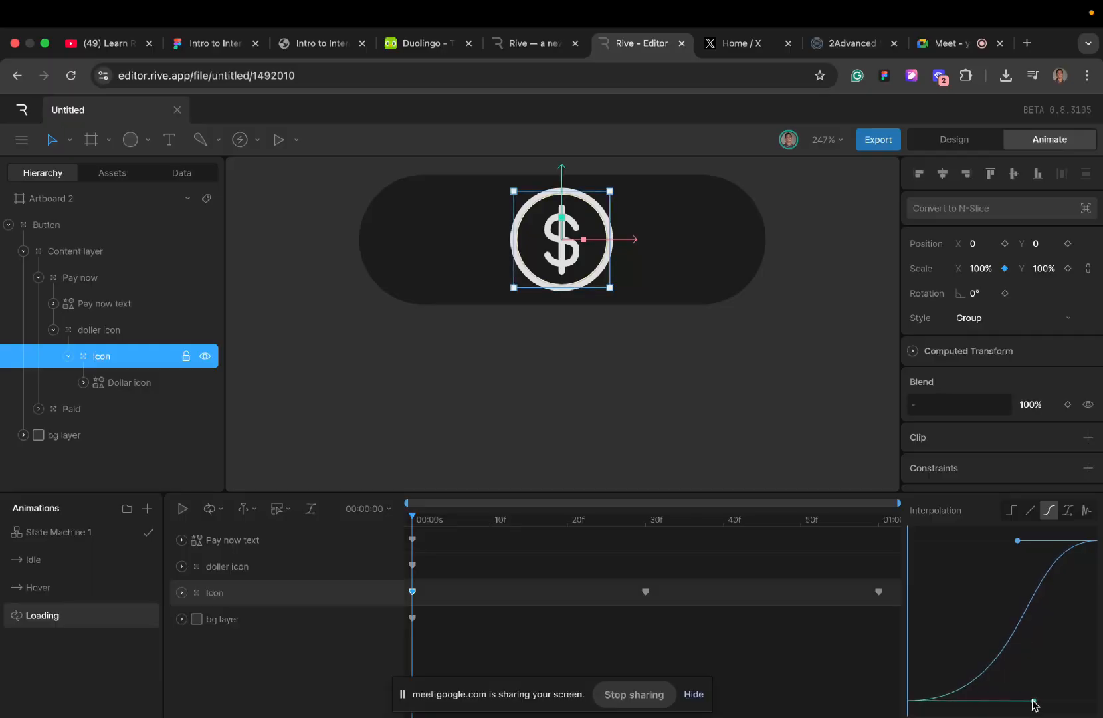
key("space")
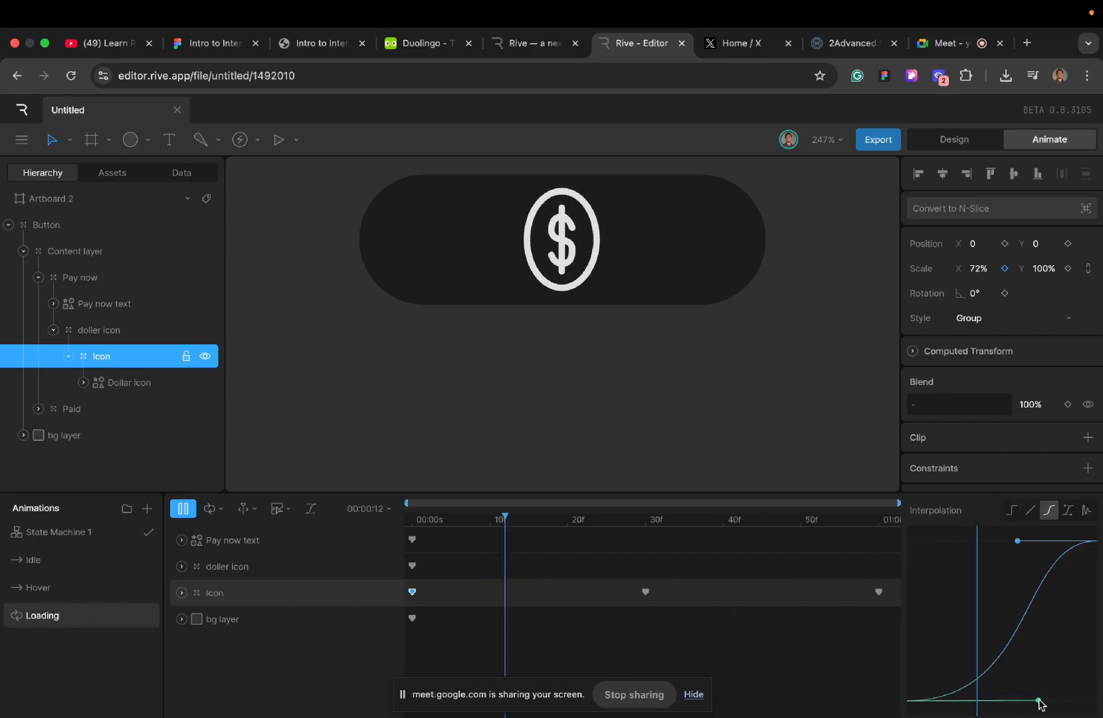
left_click_drag(1039, 701, 1049, 701)
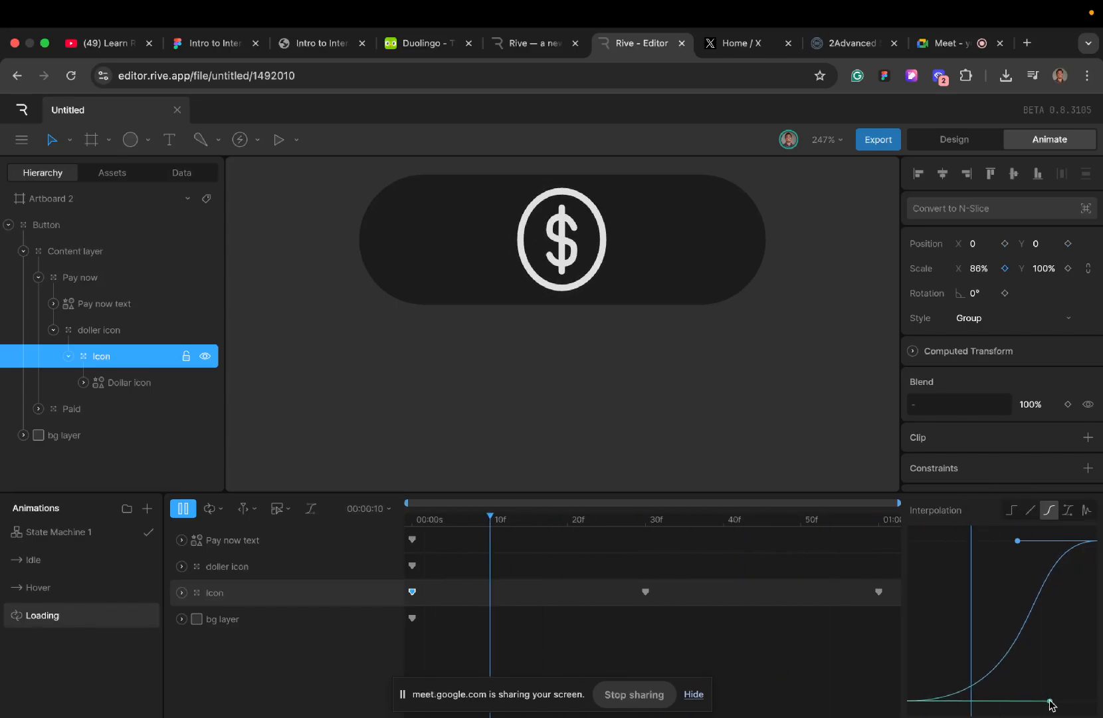
left_click_drag(1049, 703, 1037, 702)
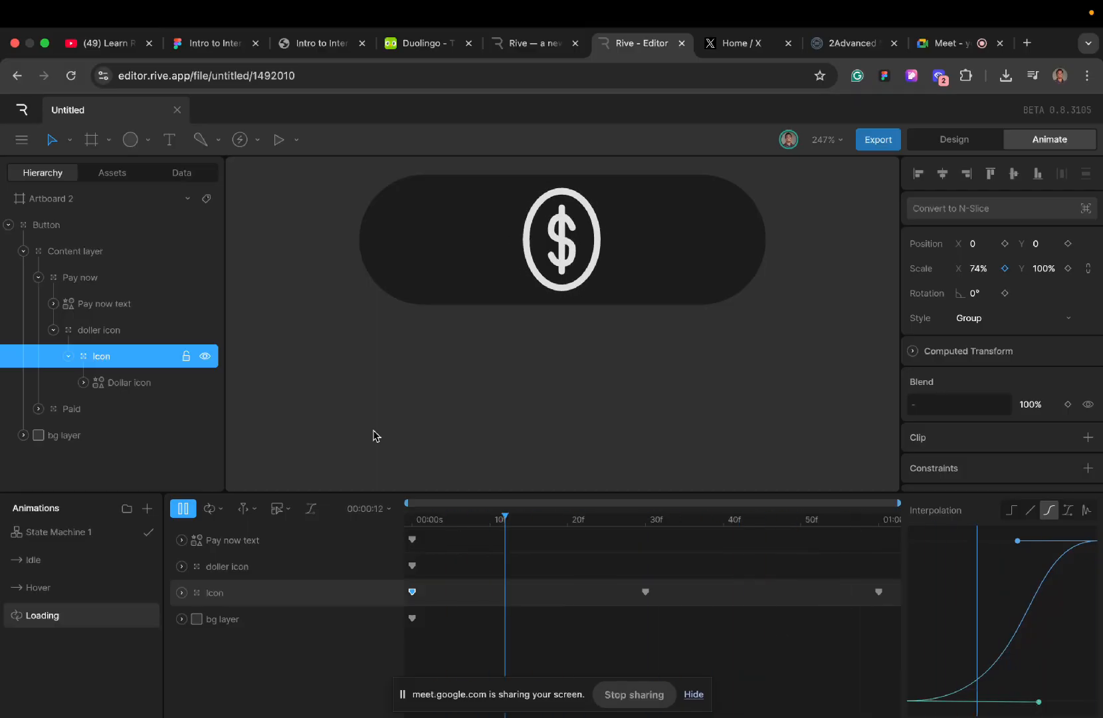
key("space")
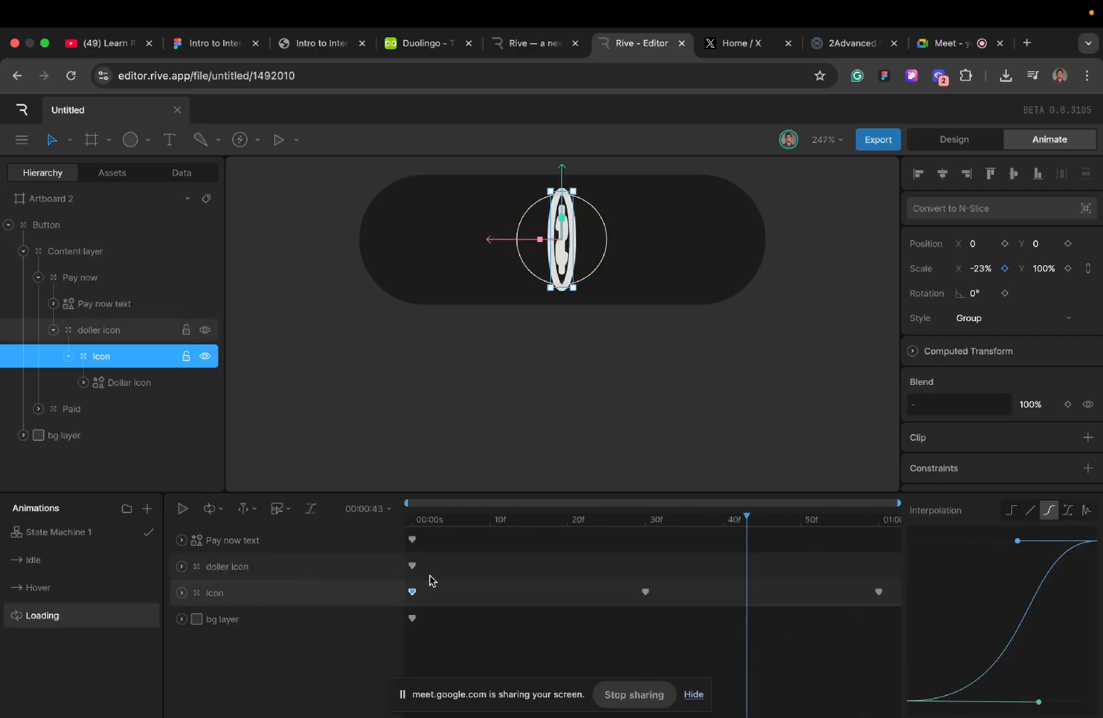
key("space")
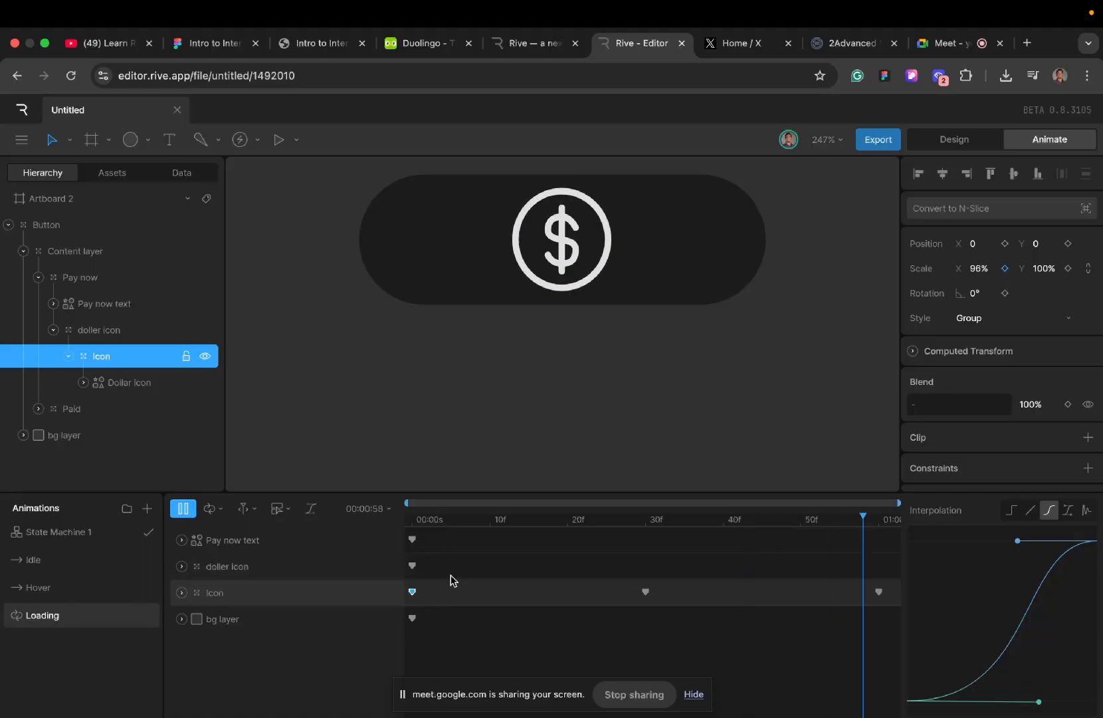
- Create a new timeline named Paid and place it below Loading in the animations list
left_click(145, 512)
left_click(168, 547)
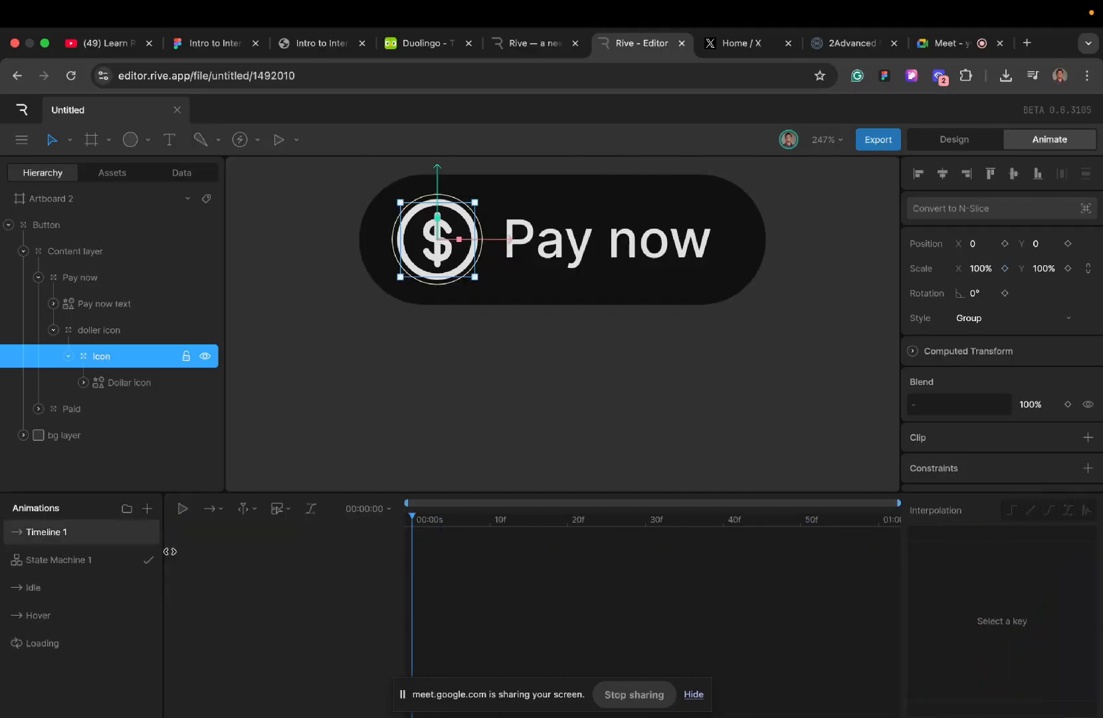
double_click(72, 536)
type("Paid")
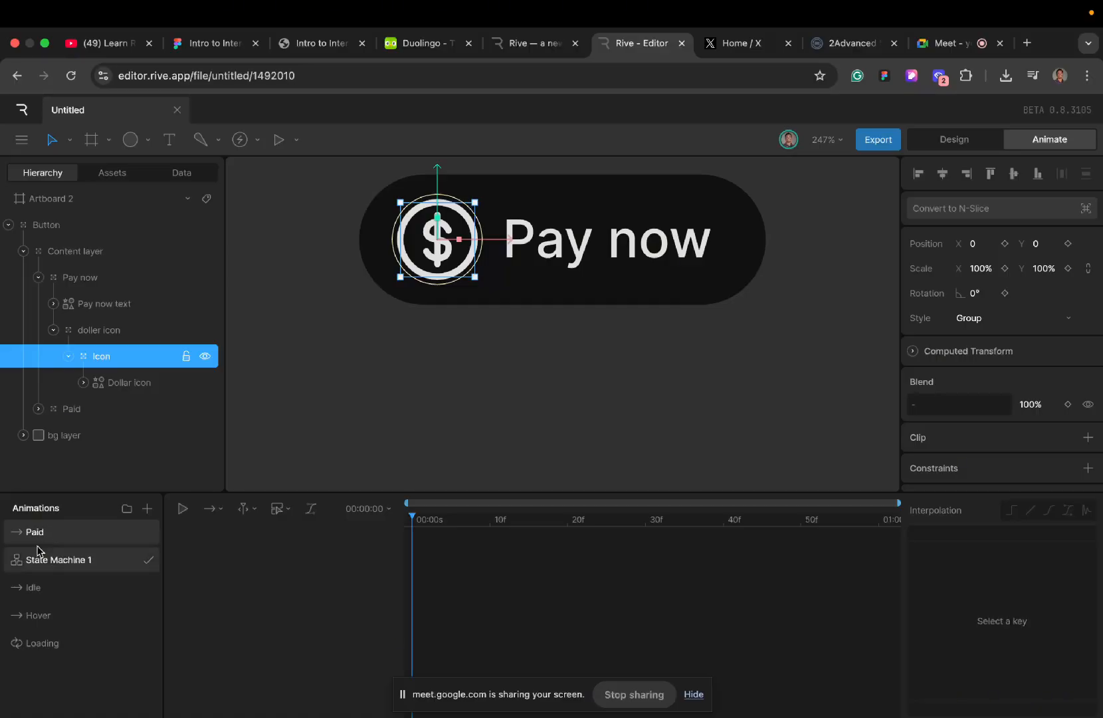
left_click_drag(54, 536, 62, 668)
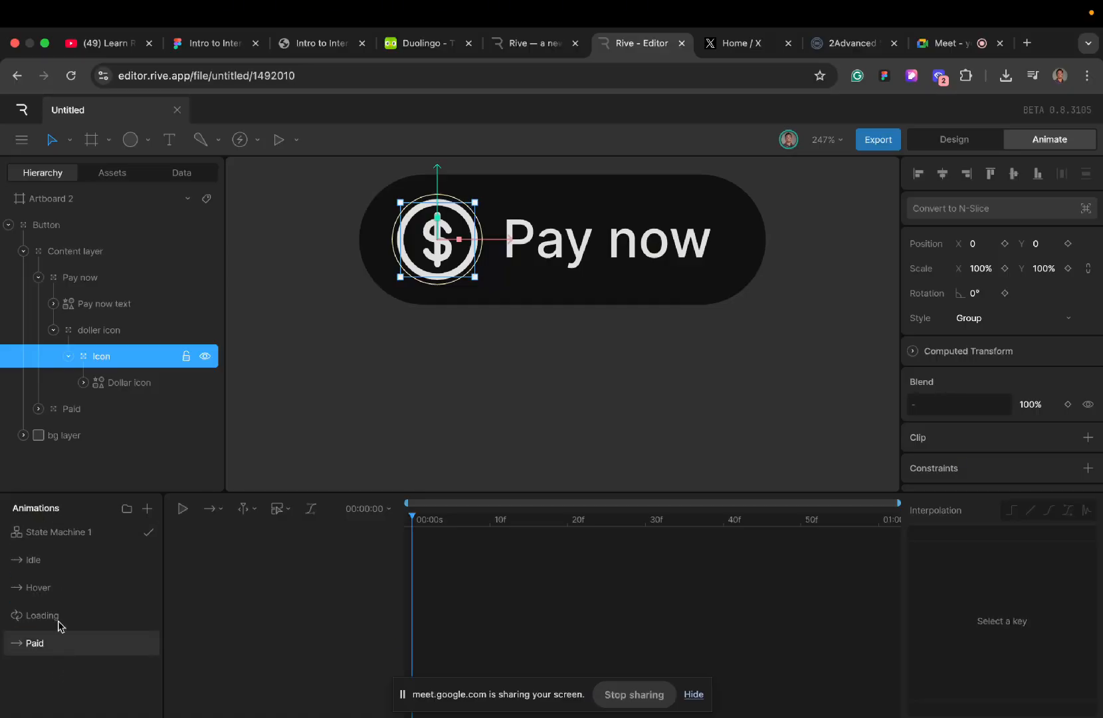
- Copy the starting keys of Pay now text, doller icon, Icon and bg layer from Loading to the start of Paid
left_click(53, 615)
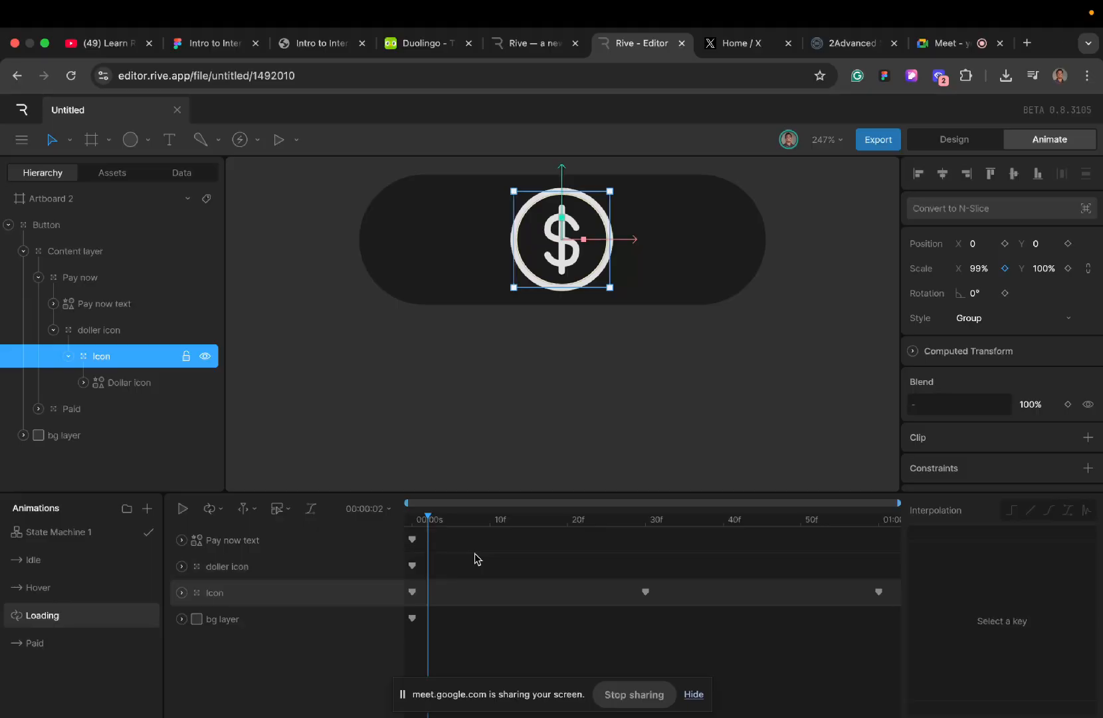
left_click_drag(419, 533, 411, 628)
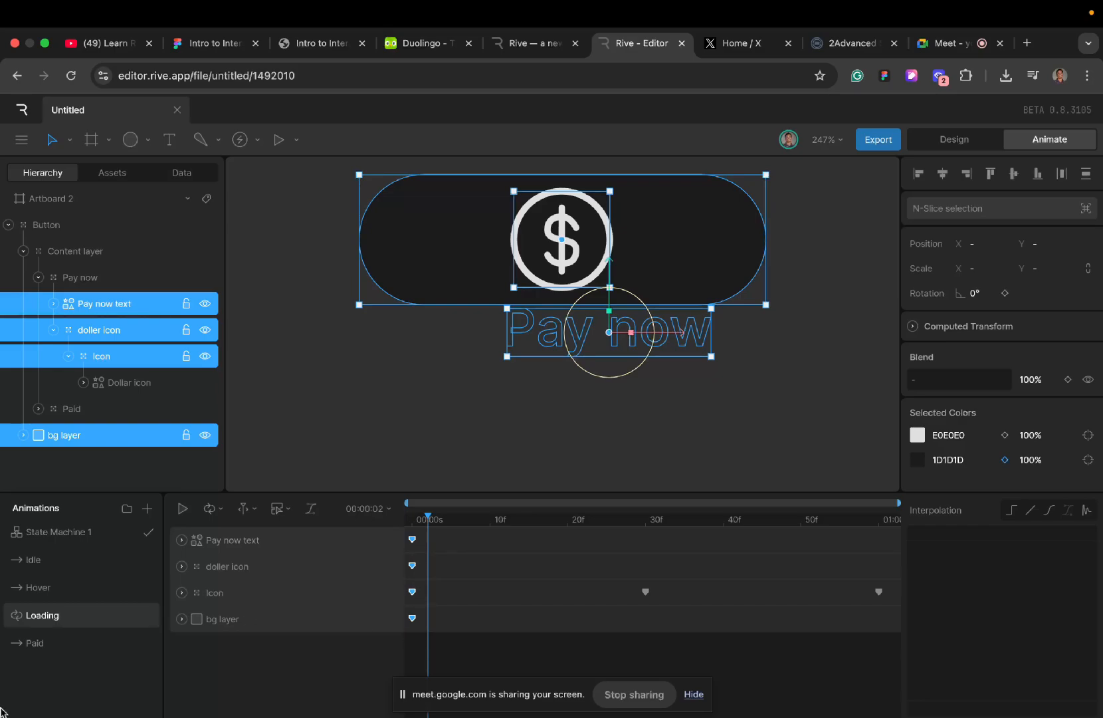
left_click(77, 642)
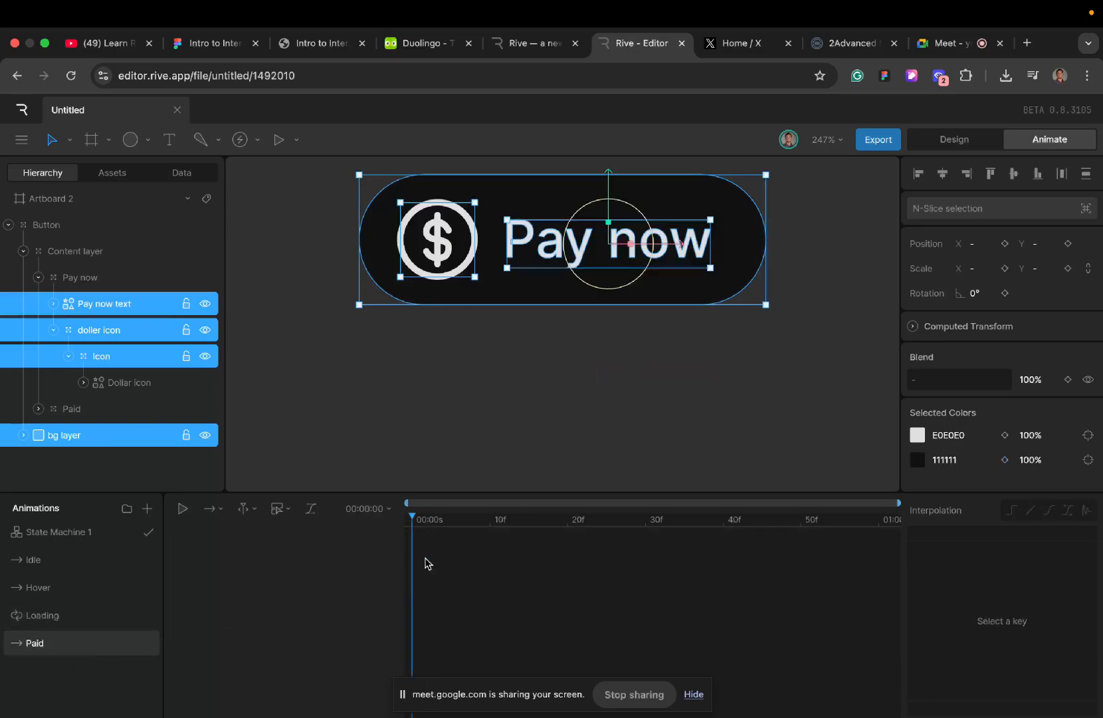
key("ctrl+v")
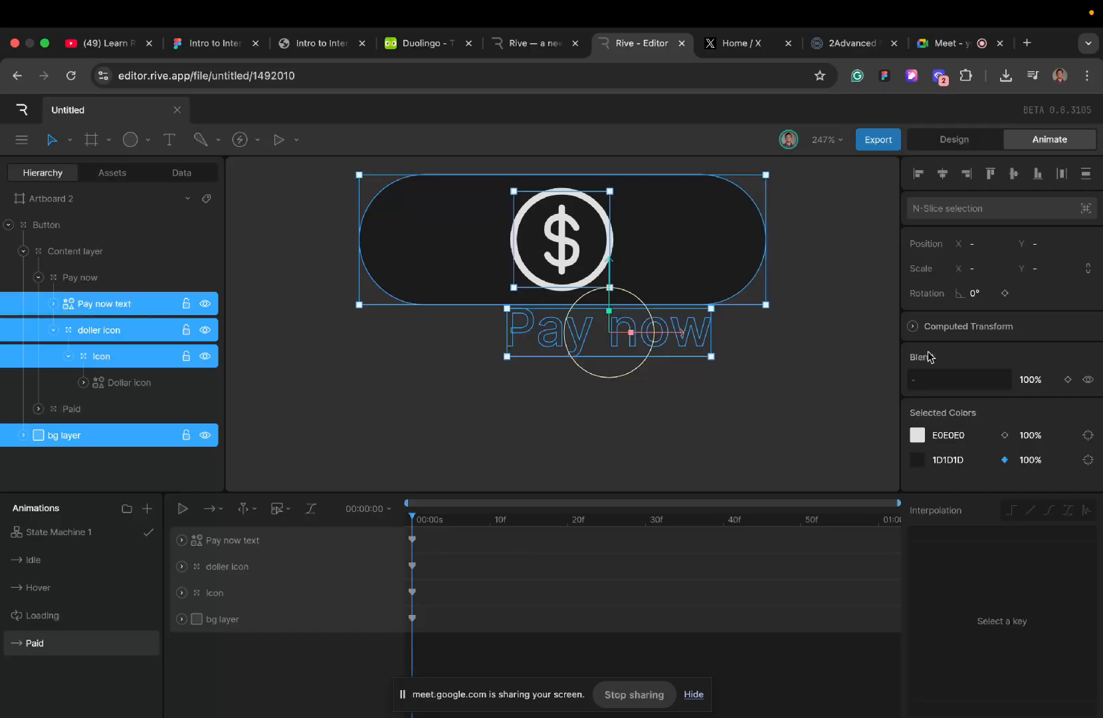
- Key the Dollar icon stroke's trim End at 100% at the start of the Paid timeline
left_click(113, 386)
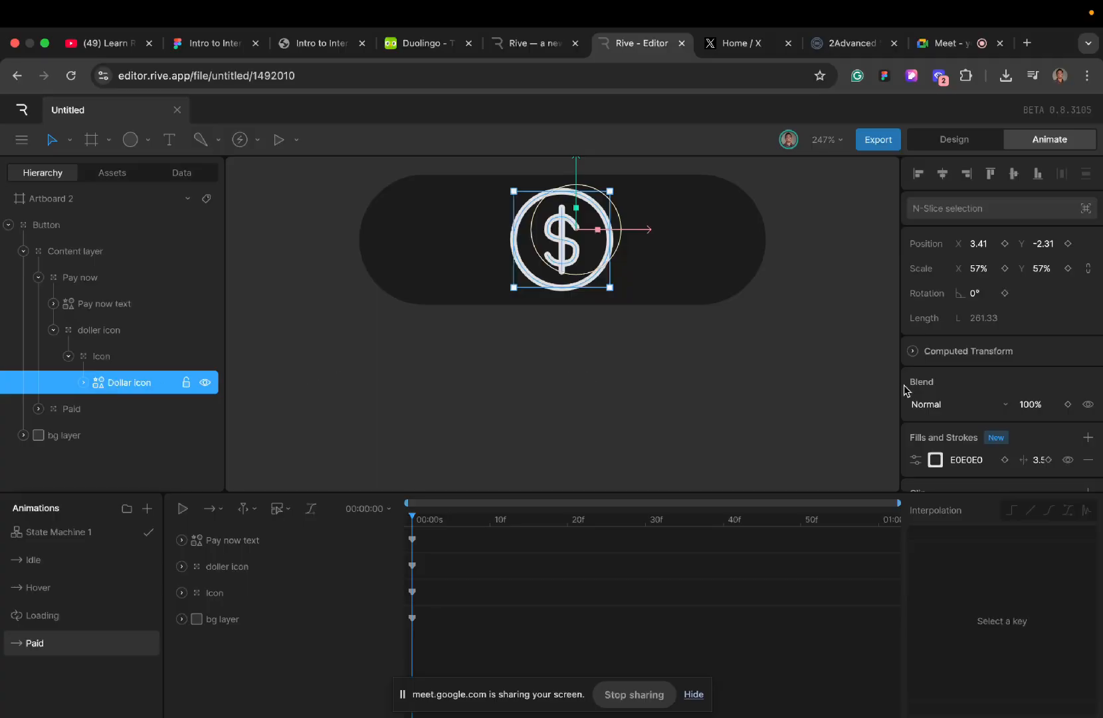
left_click(915, 459)
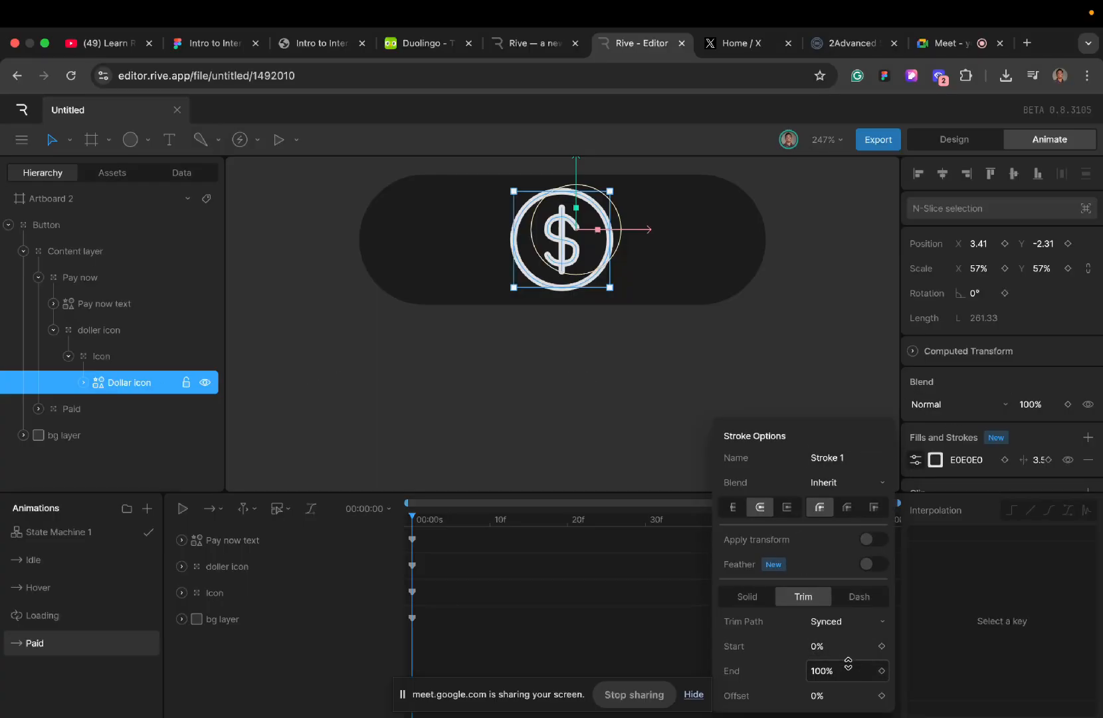
left_click(882, 671)
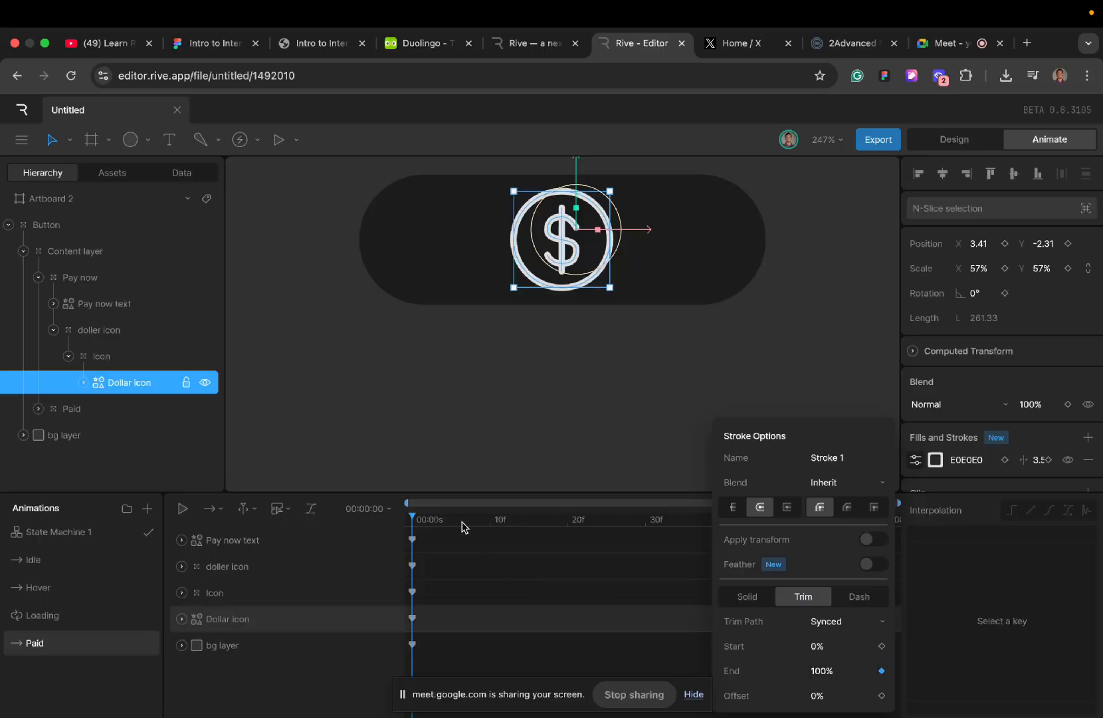
- Key the Dollar icon stroke's trim End at 0% at frame 20 of the Paid timeline and preview the stroke animation
left_click_drag(419, 522, 568, 543)
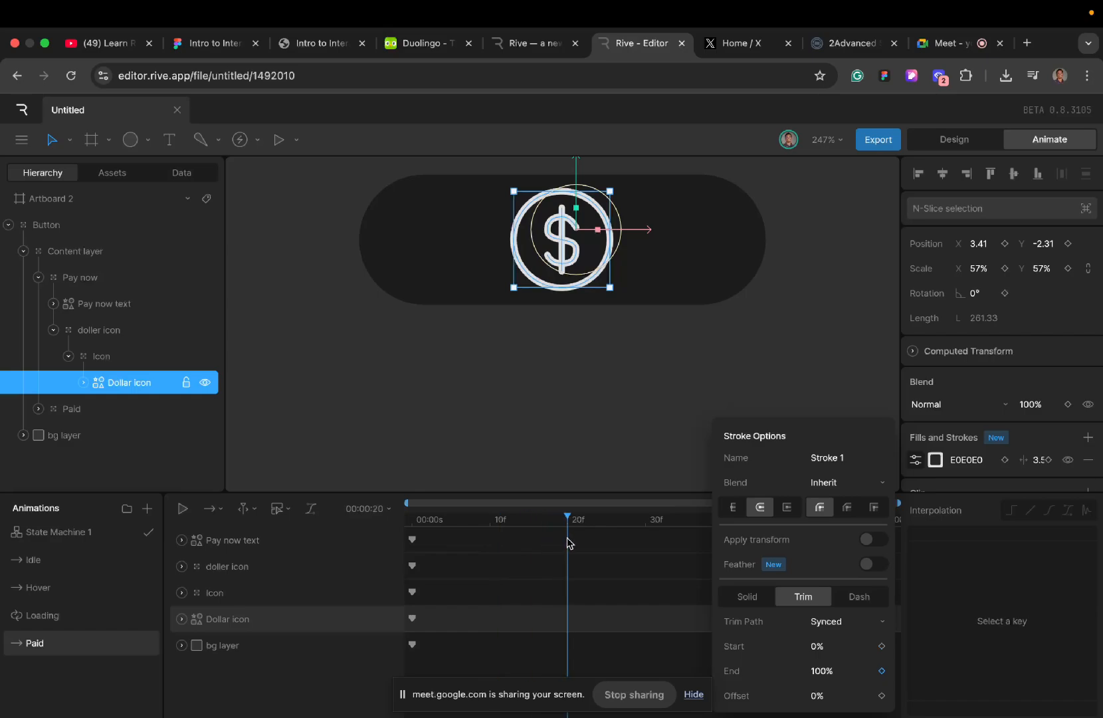
left_click(844, 669)
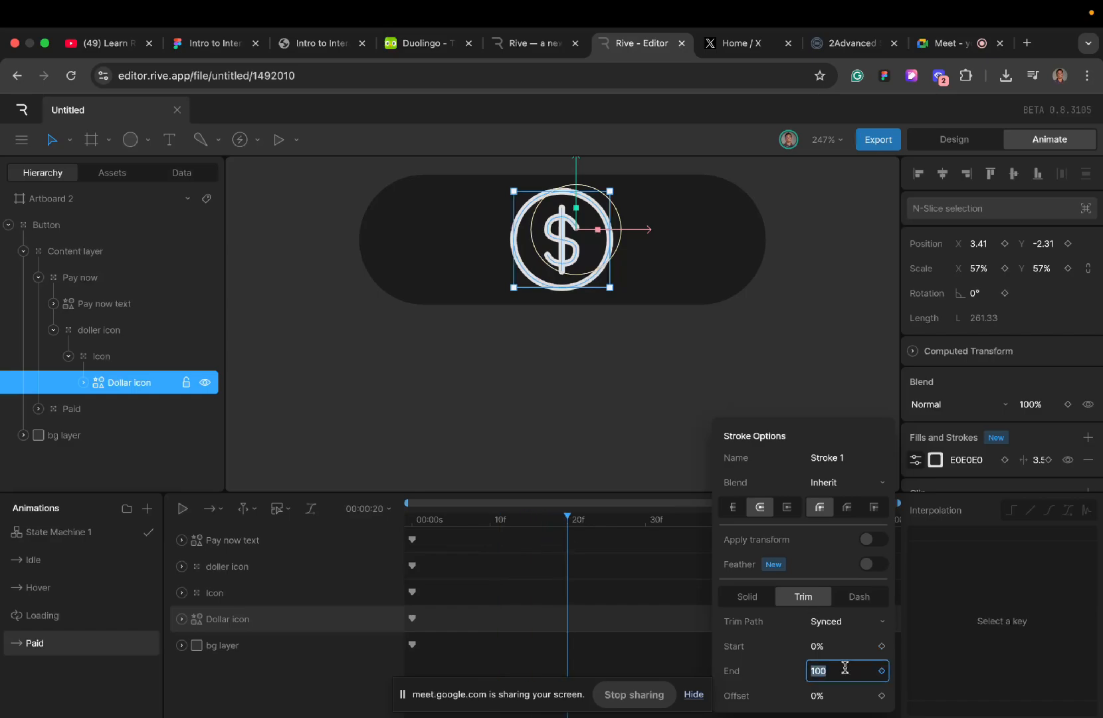
key("BackSpace")
type("0")
key("Return")
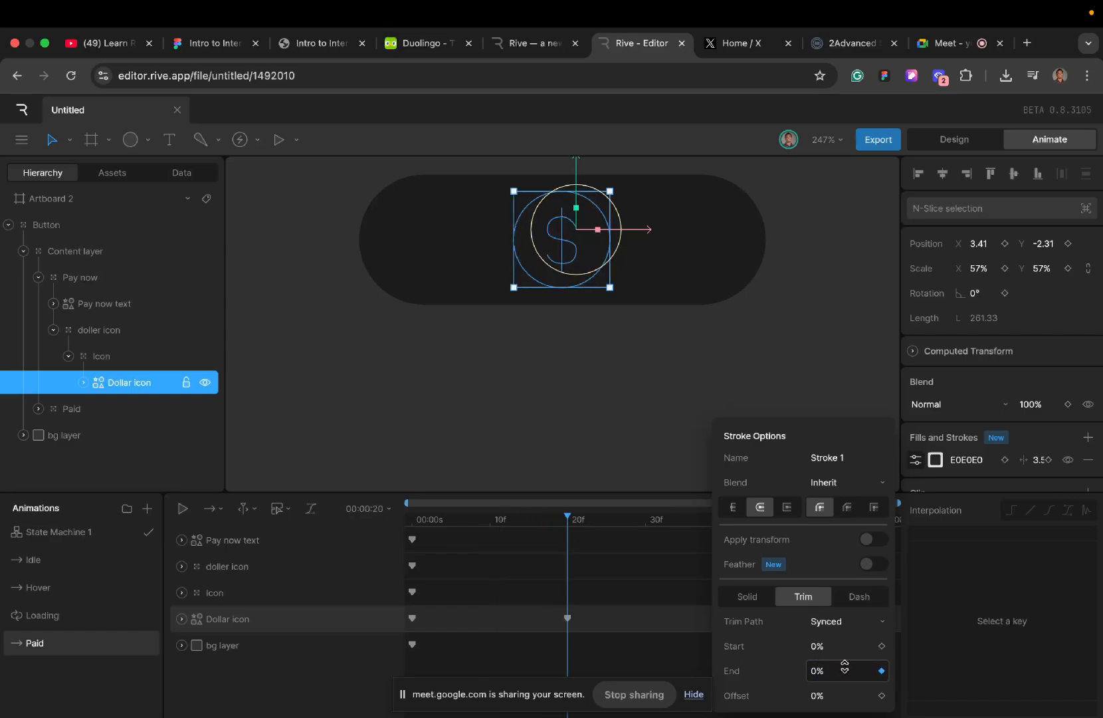
left_click(410, 525)
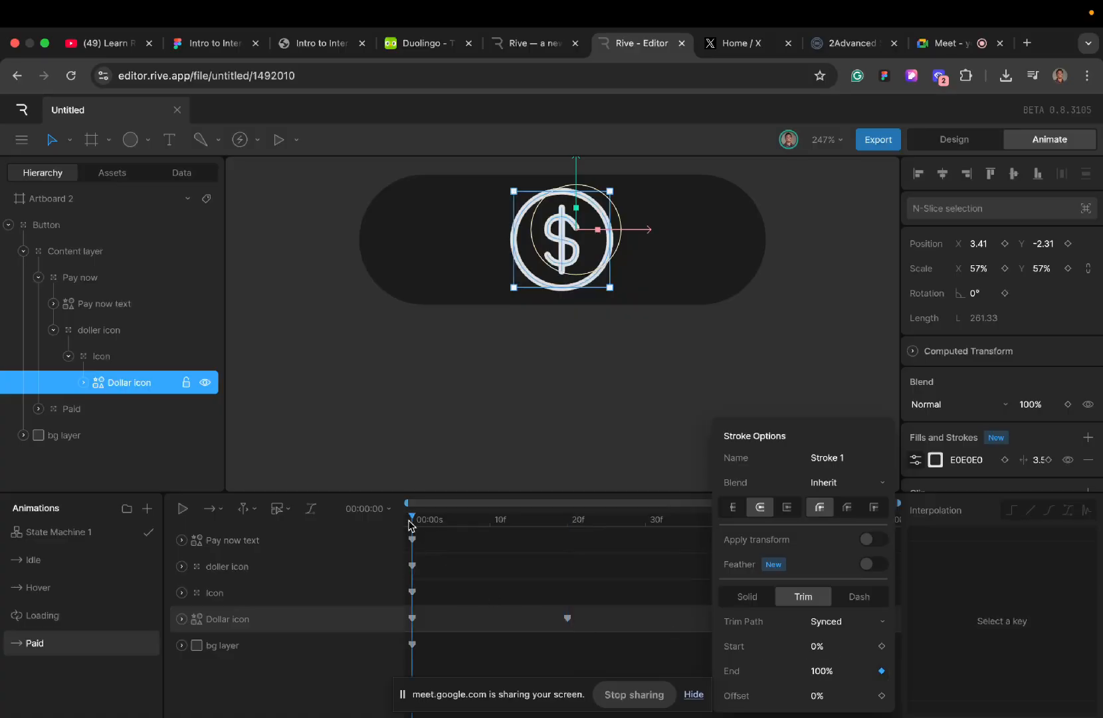
key("space")
key("space")
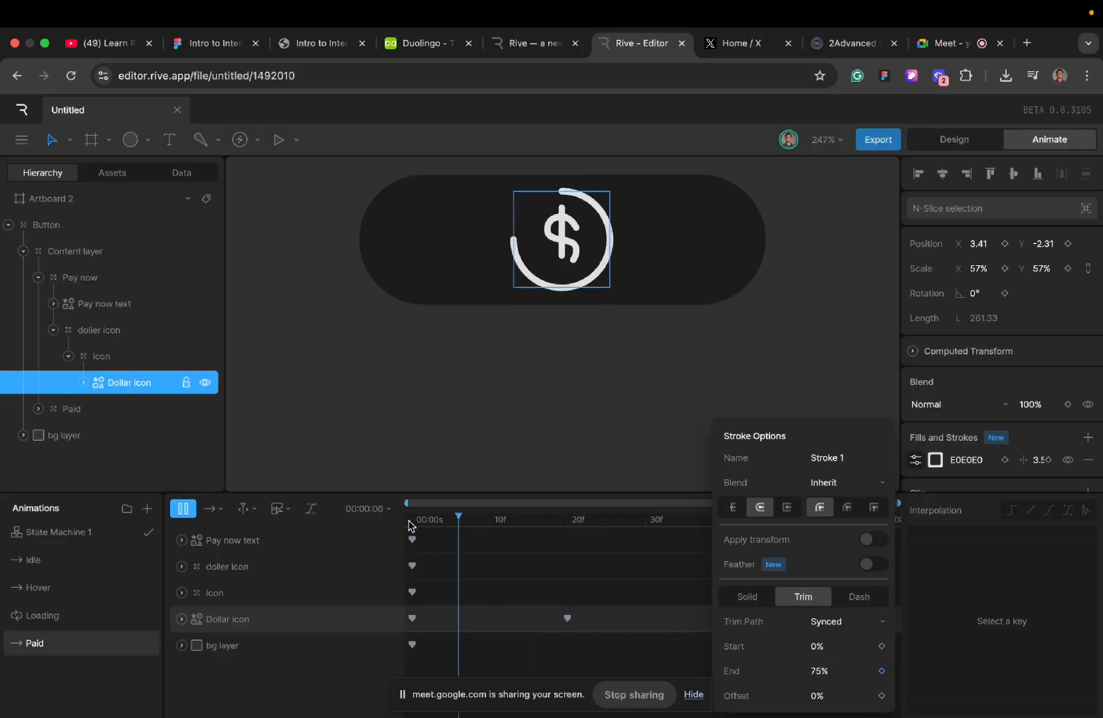
key("space")
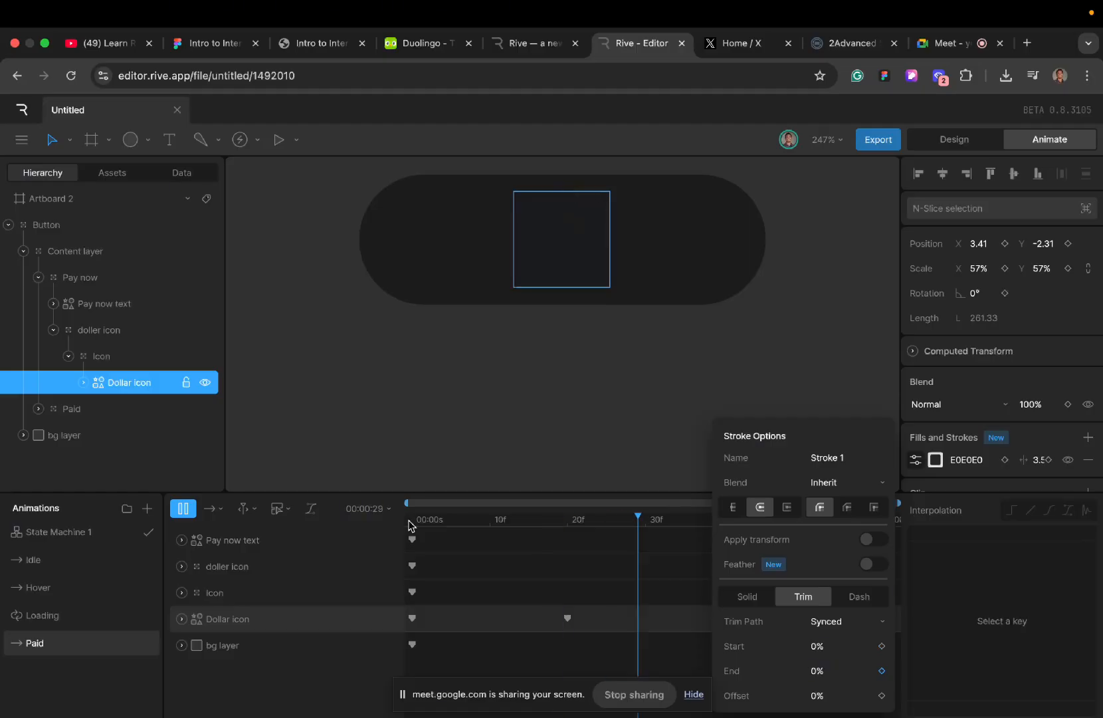
- Key the Paid group's Y position at frame 20 while it sits below the button
left_click(566, 522)
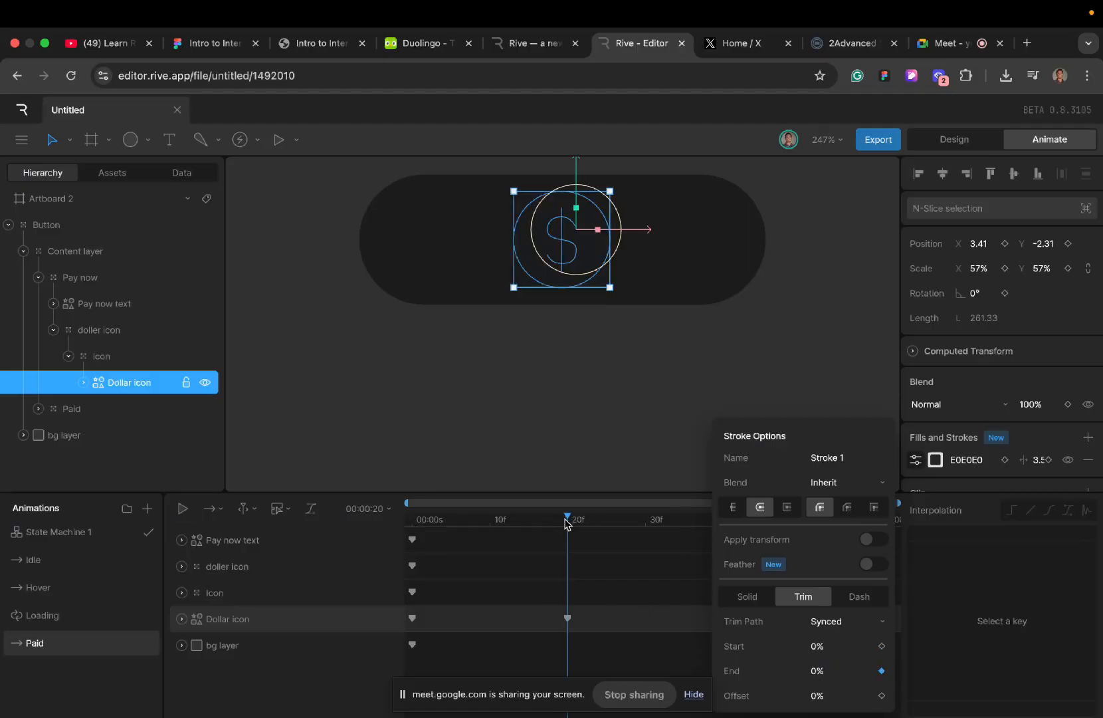
left_click(670, 452)
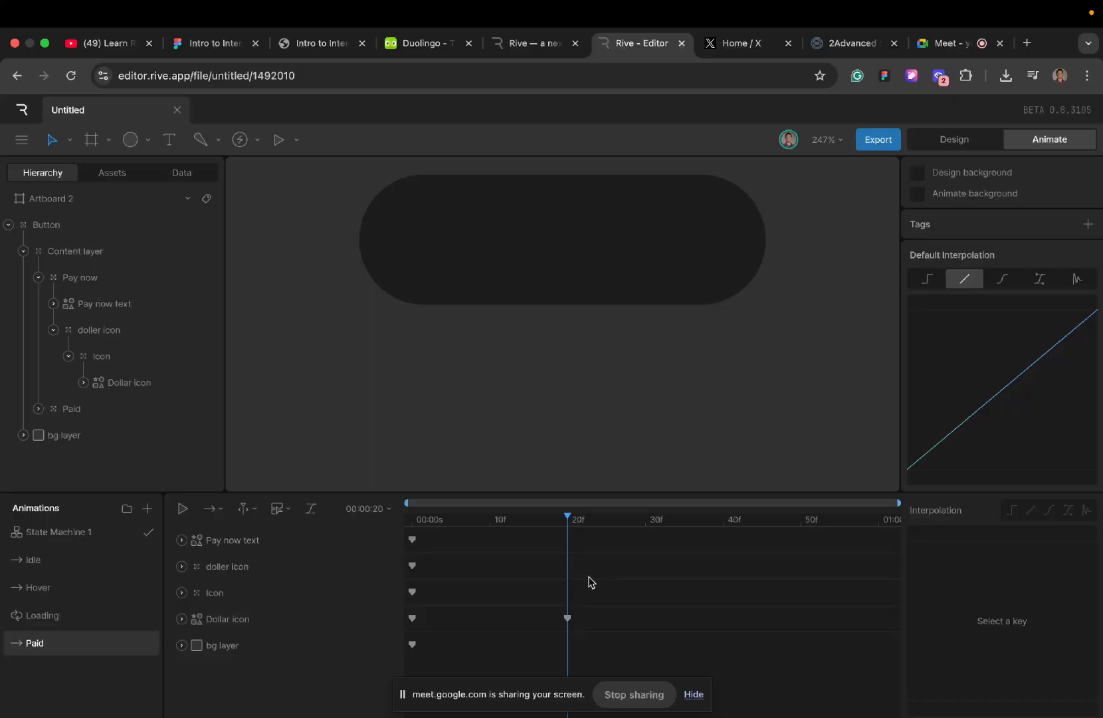
left_click(75, 410)
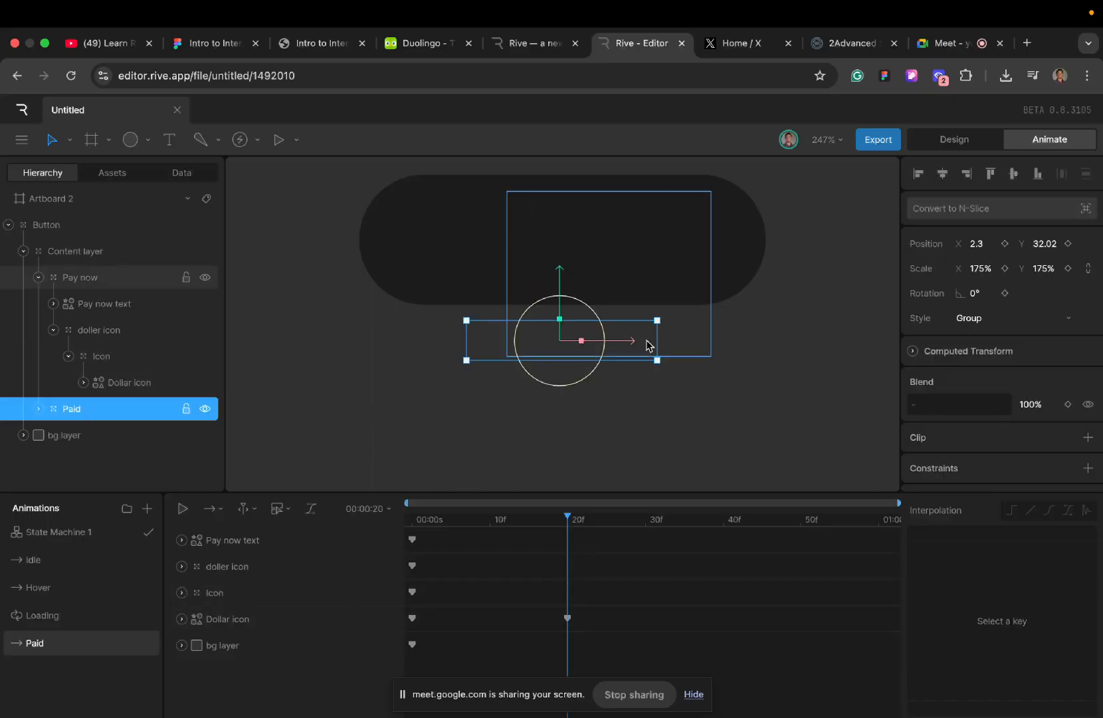
left_click(1068, 245)
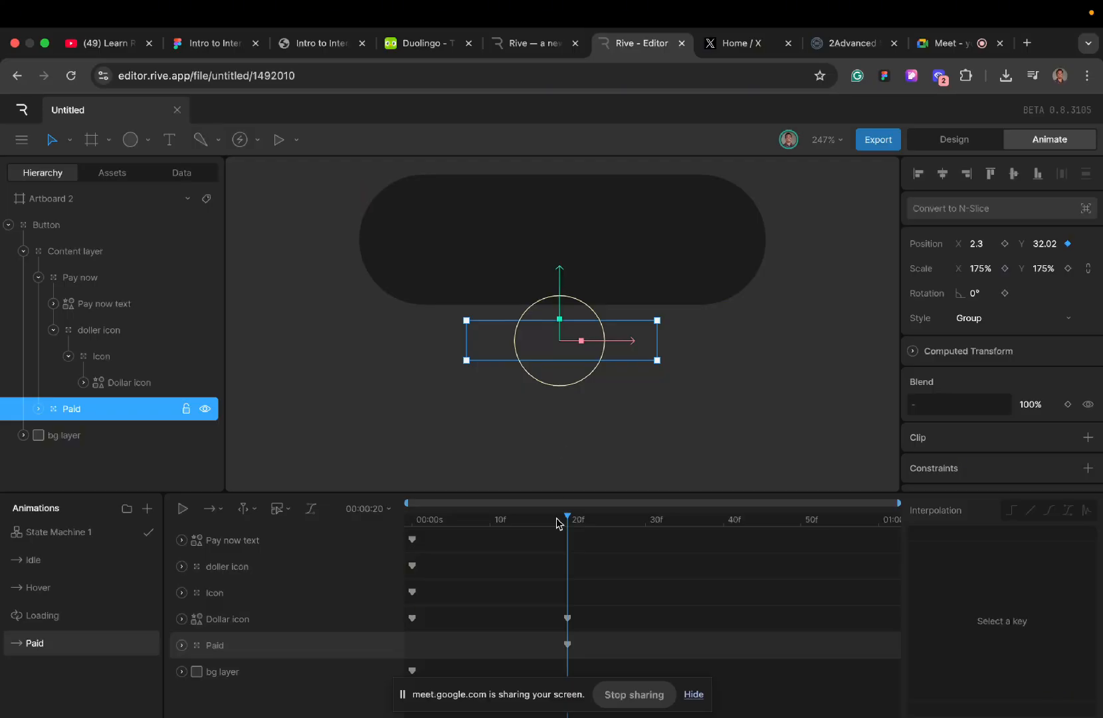
- Move the Paid group up into the button at frame 36, to X 2.5 and Y -22, and preview the timeline
mouse_move(568, 522)
left_mouse_down()
mouse_move(580, 522)
mouse_move(569, 523)
left_mouse_up()
left_click_drag(569, 522, 691, 561)
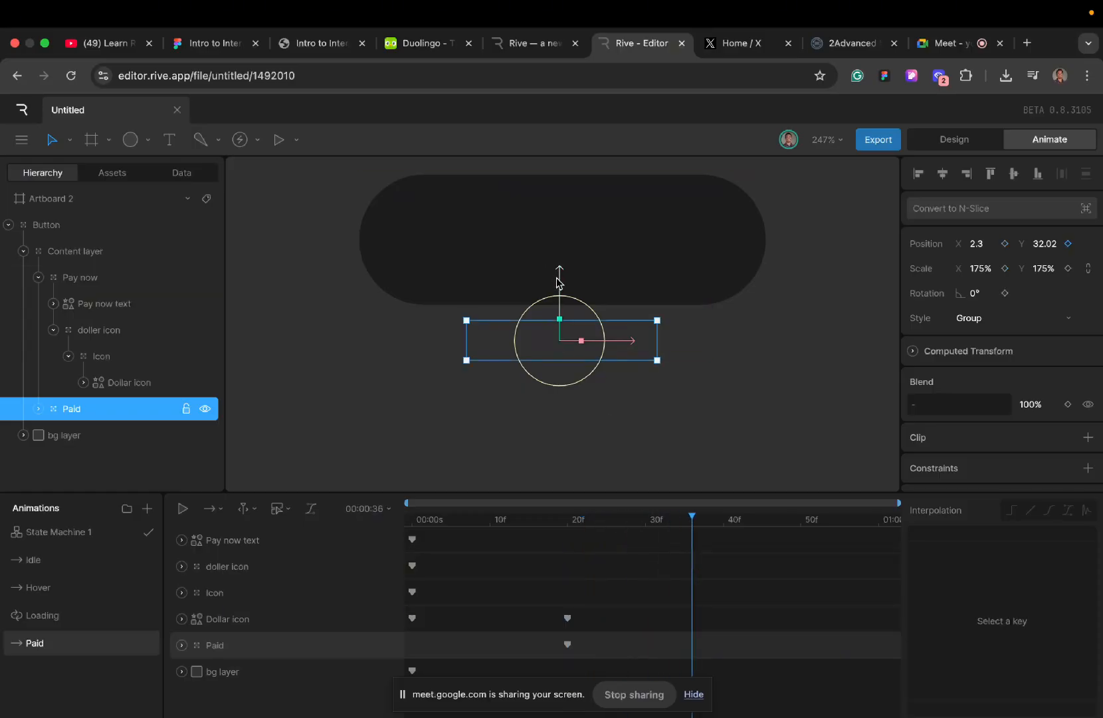
left_click_drag(558, 281, 560, 175)
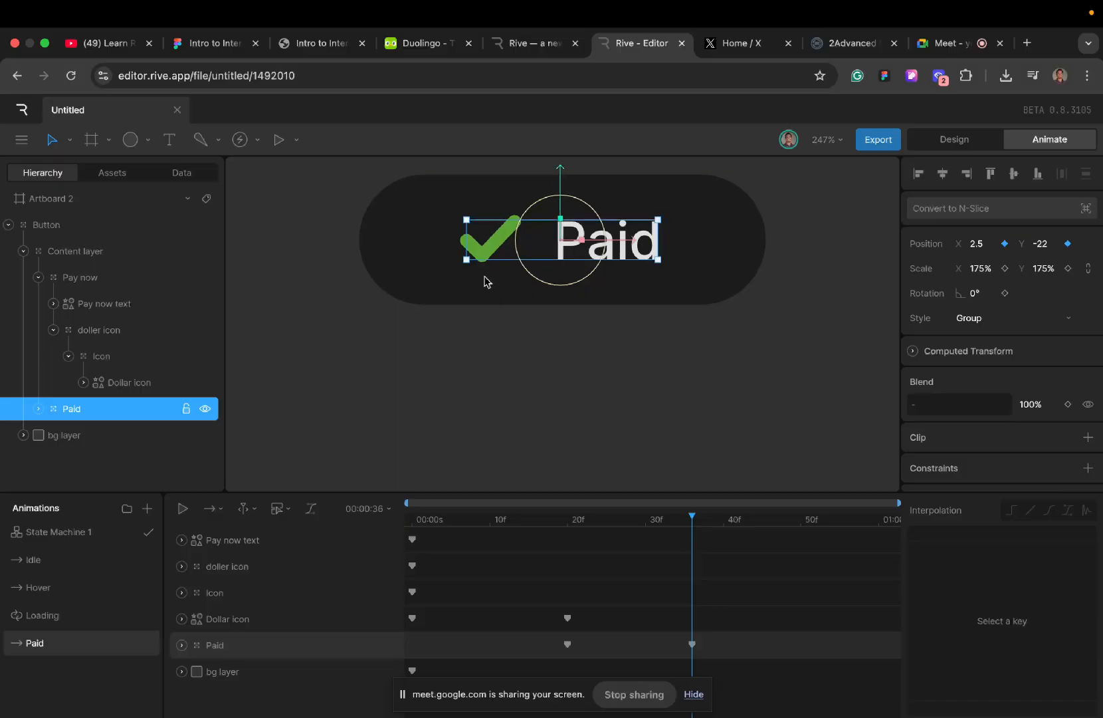
left_click(410, 520)
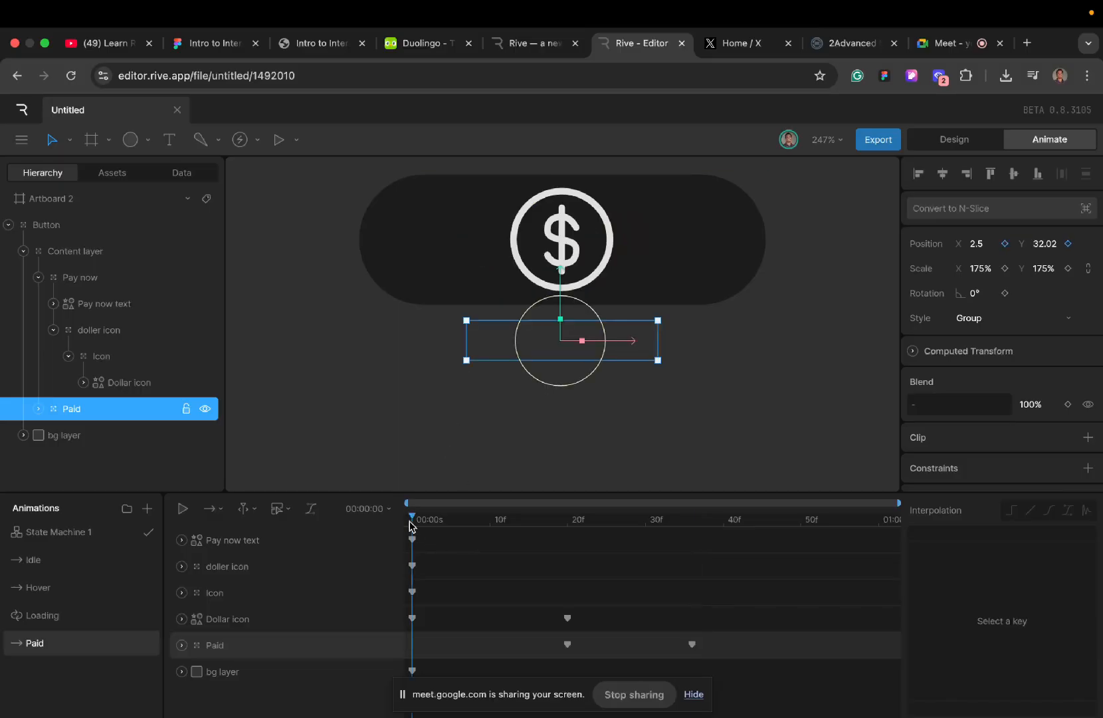
key("space")
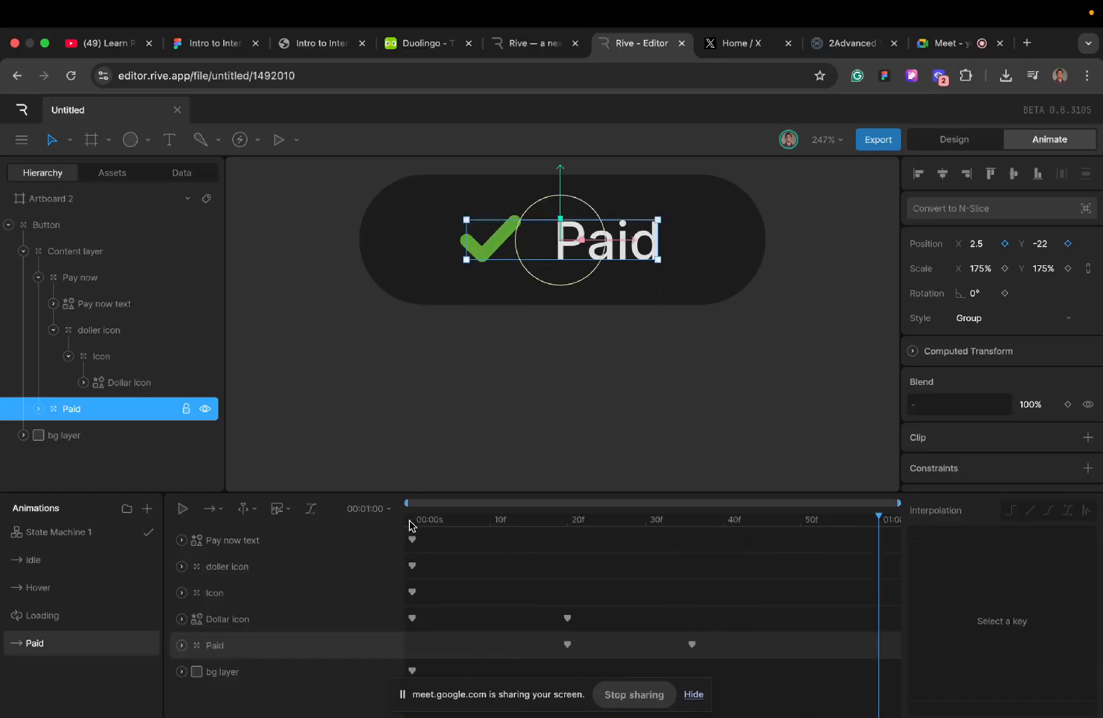
left_click(410, 522)
key("space")
left_click(410, 521)
key("space")
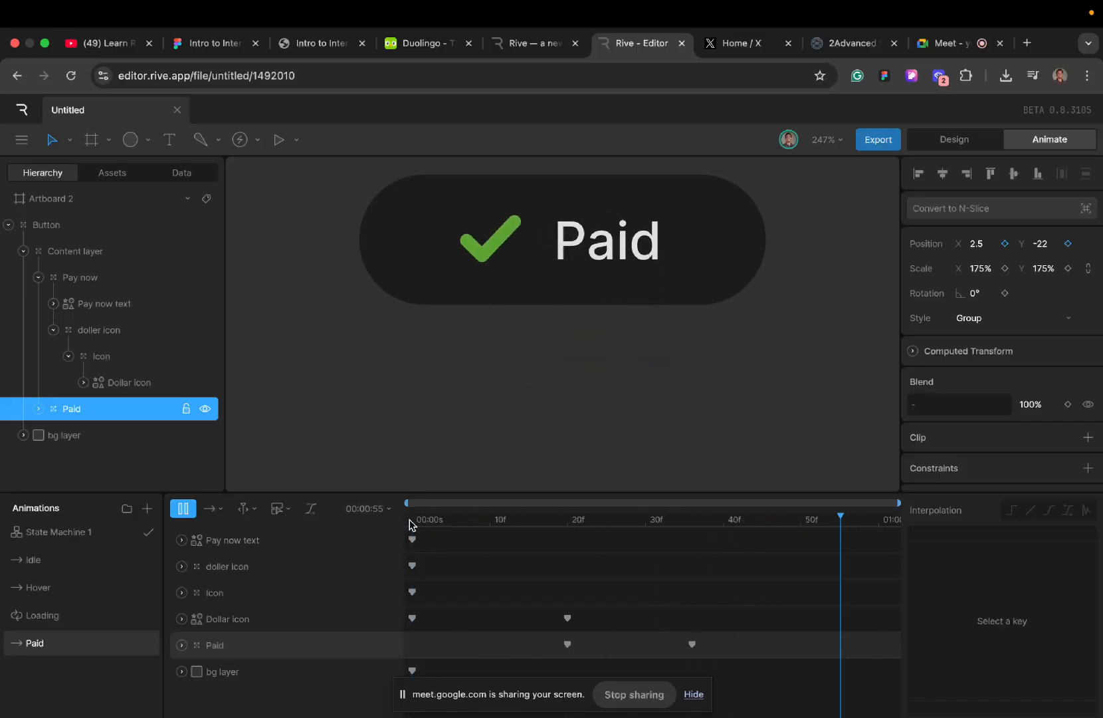
- Key the Checkmarks stroke's trim Start at 0% and shift that key to frame 36 with the playhead there
left_click(574, 520)
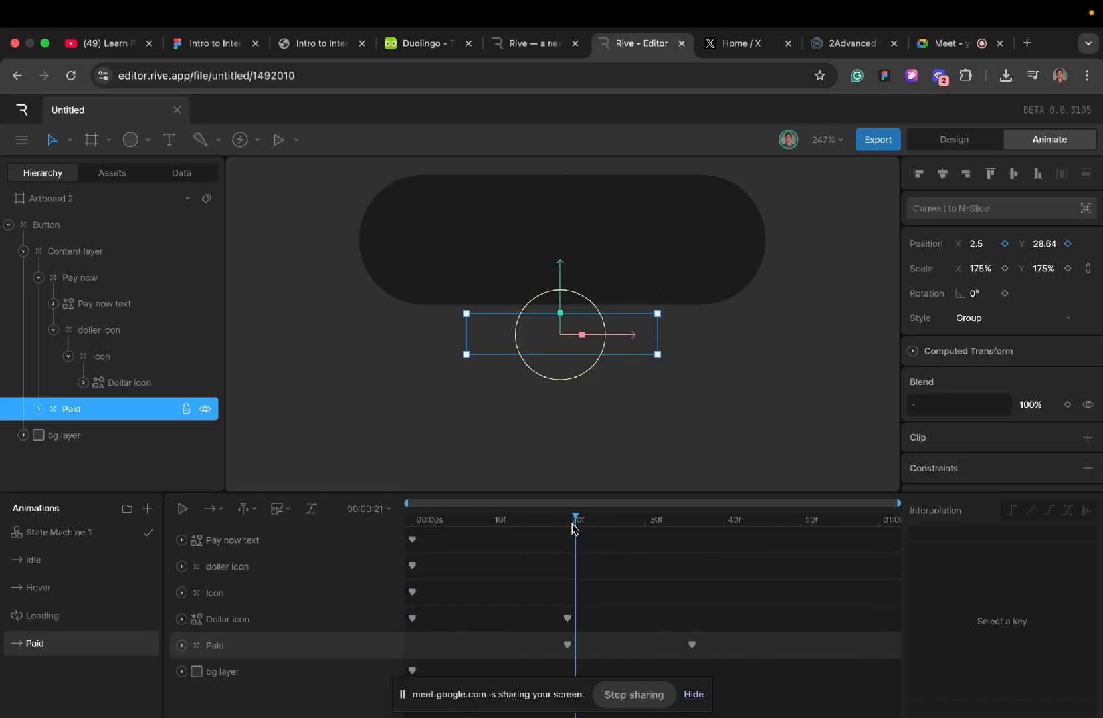
left_click(568, 524)
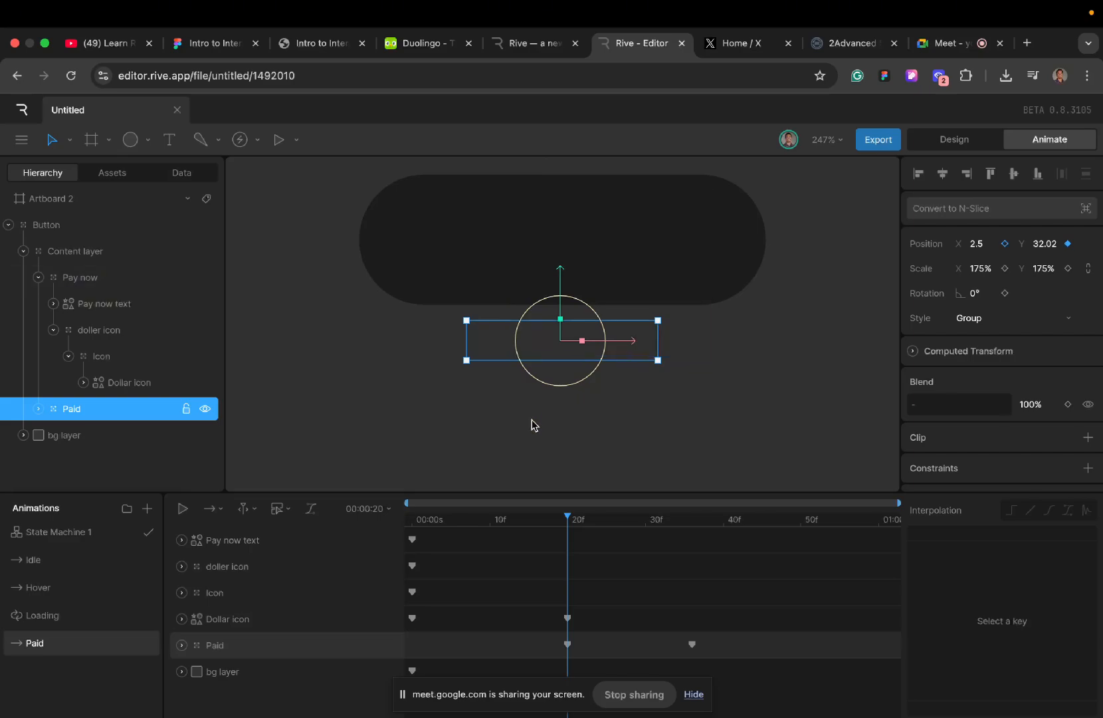
left_click(37, 410)
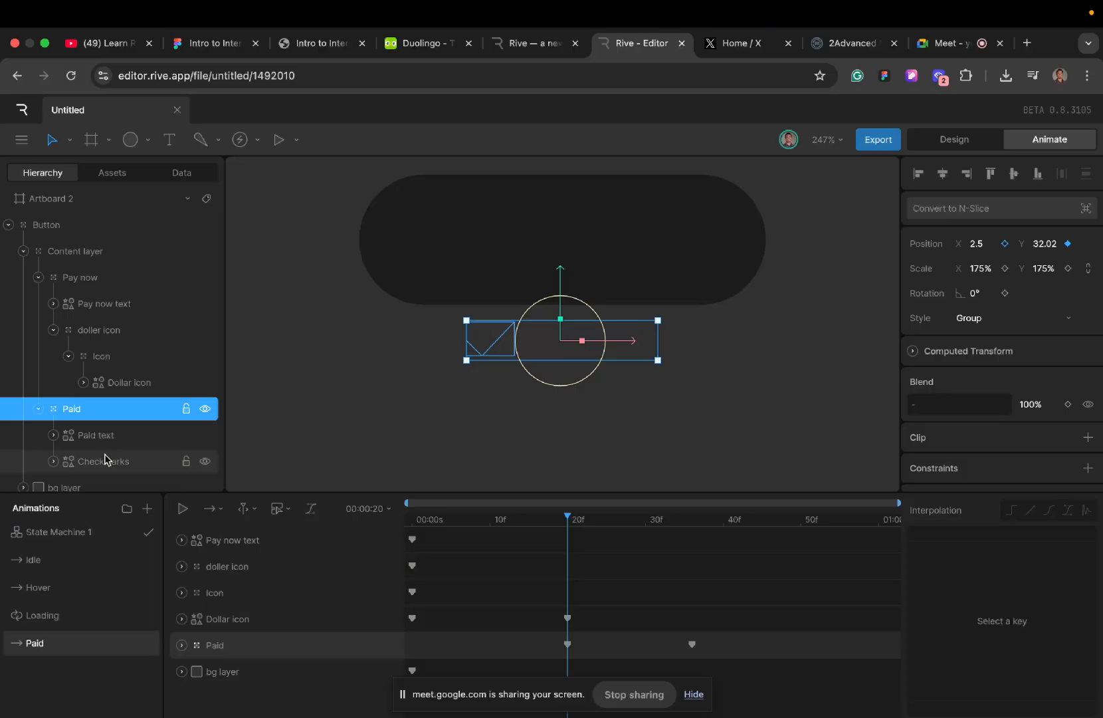
left_click(105, 460)
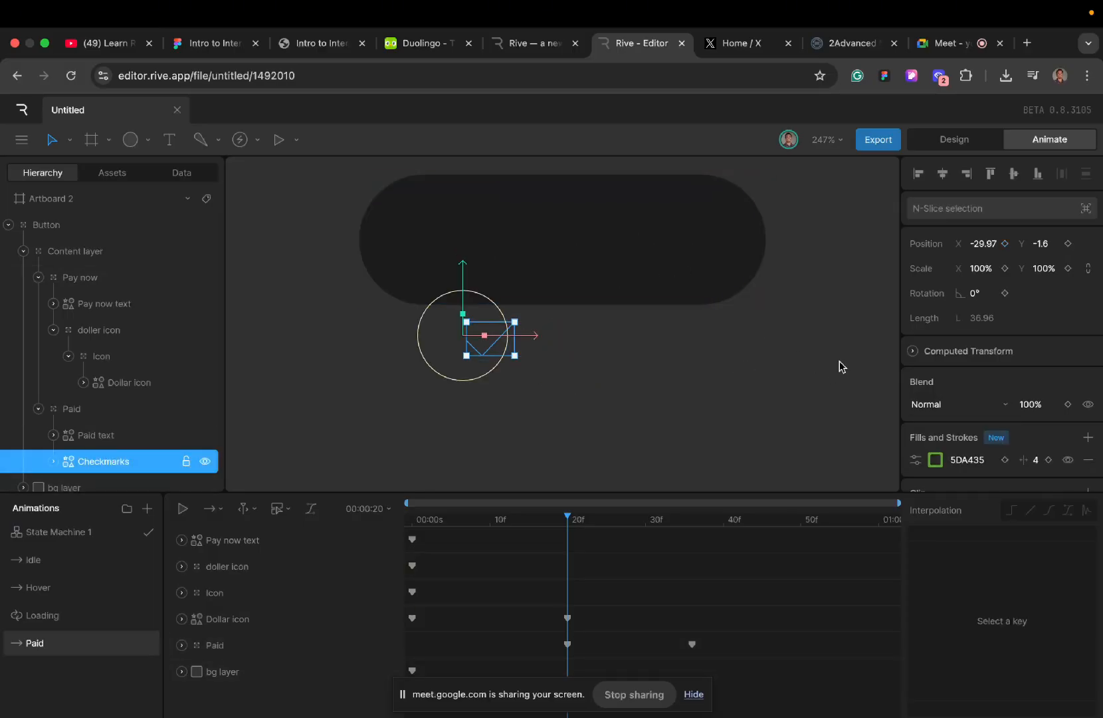
left_click(914, 460)
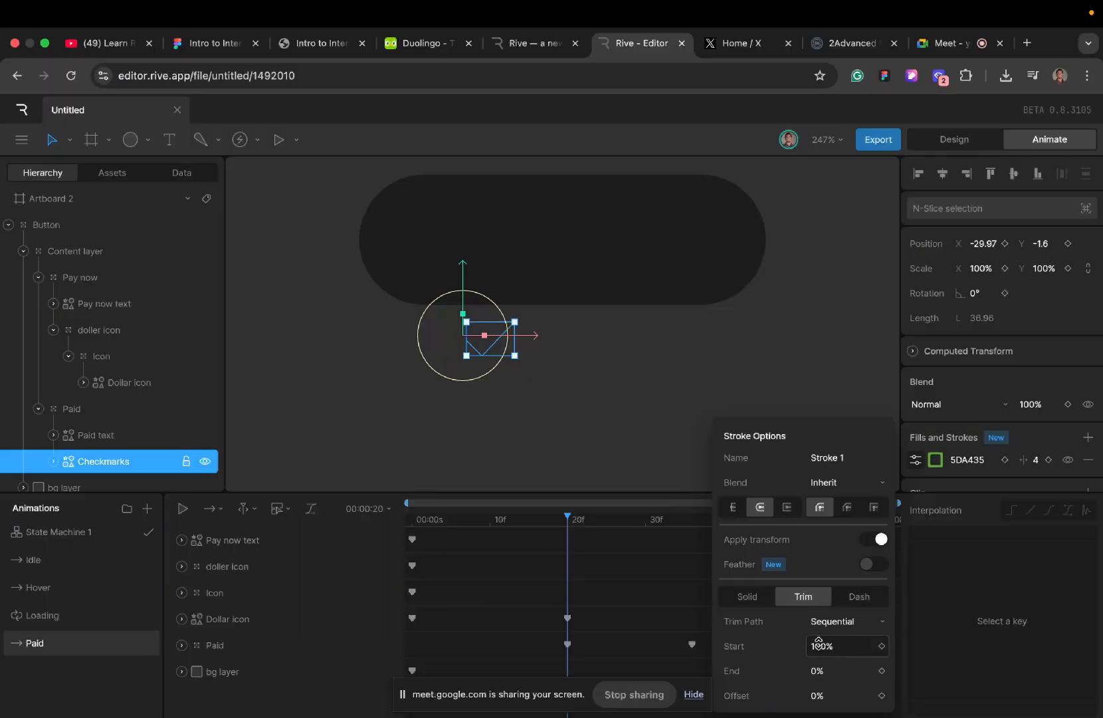
left_click(881, 647)
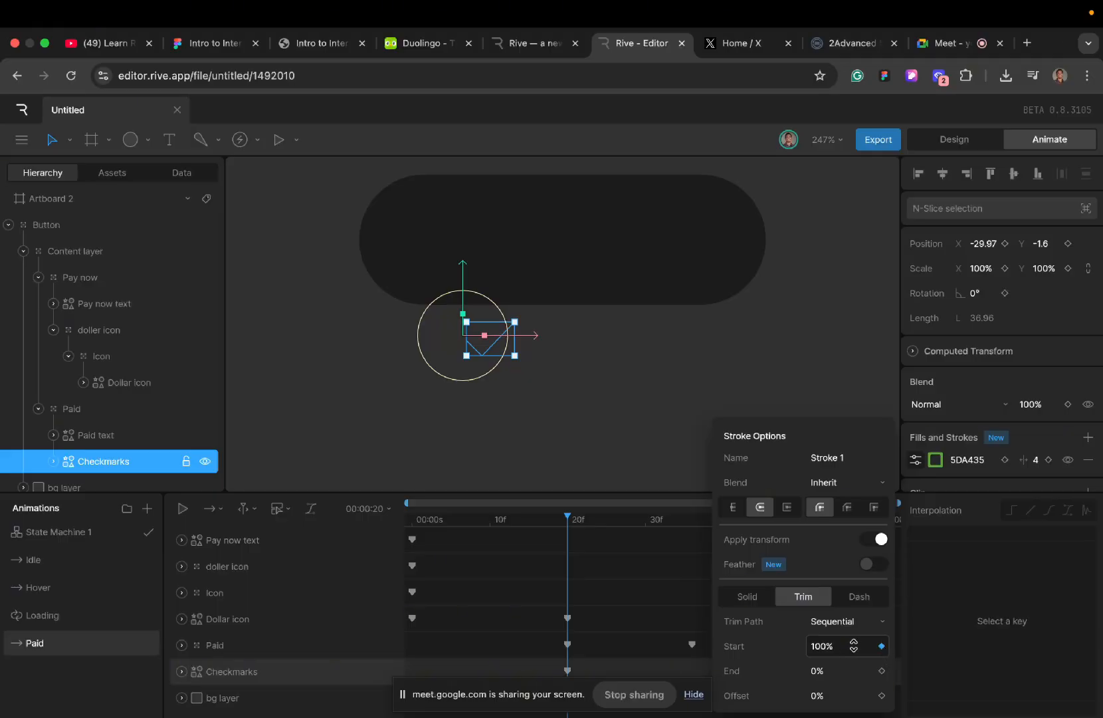
left_click(844, 645)
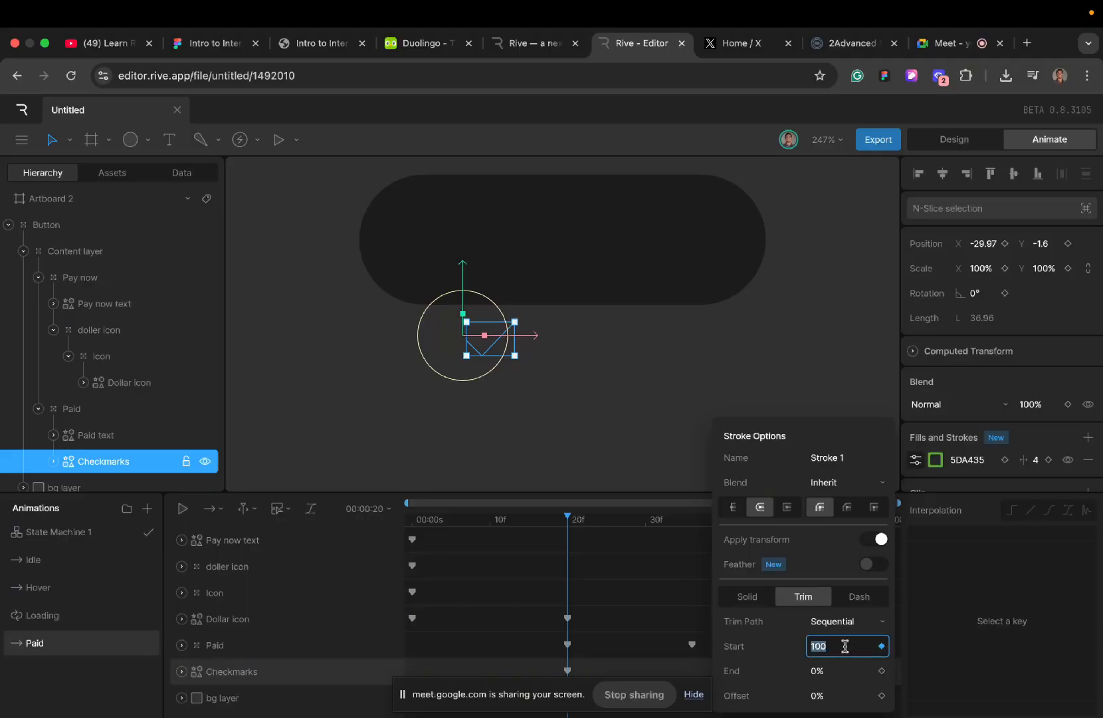
key("BackSpace")
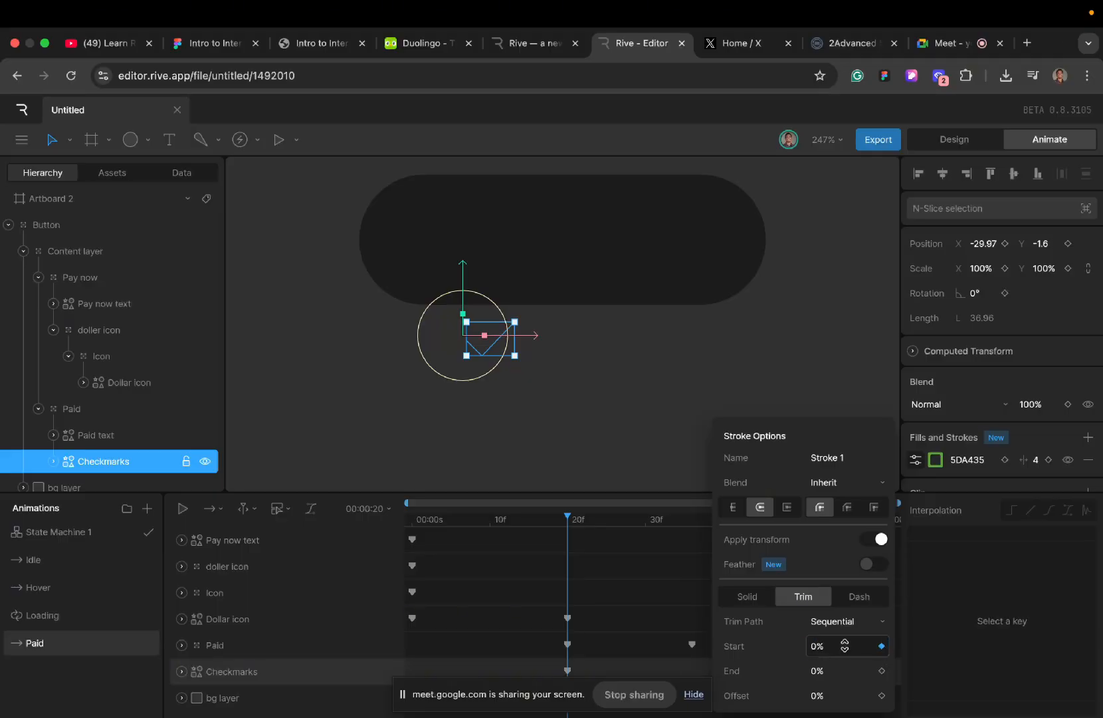
key("Return")
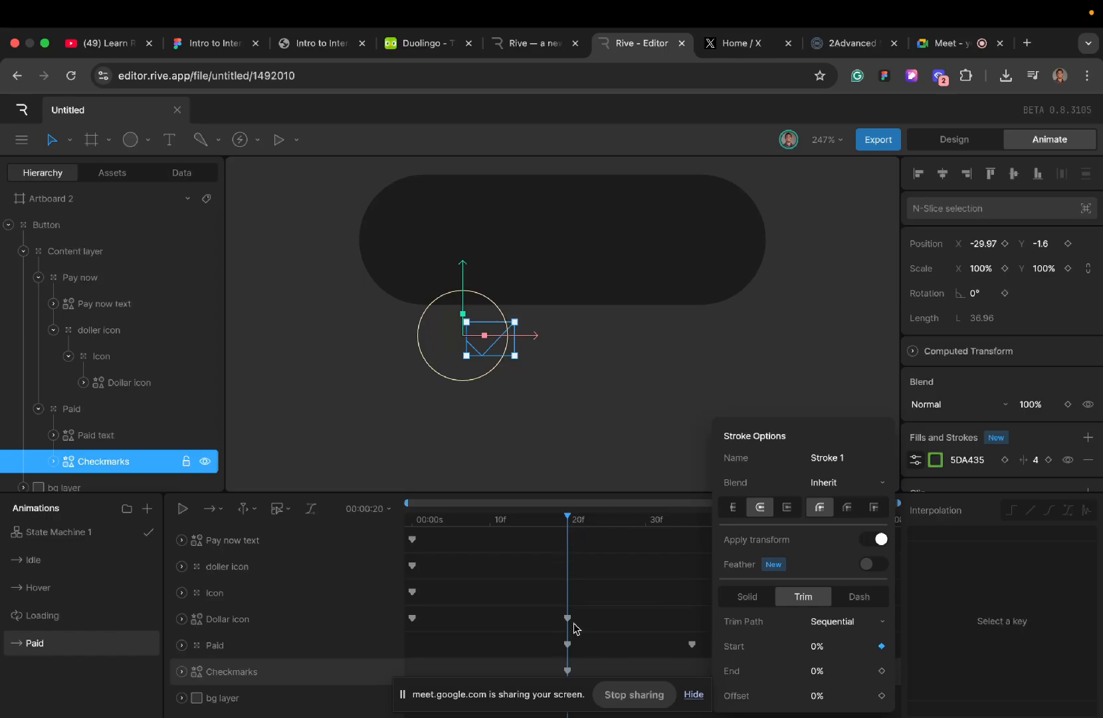
left_click_drag(567, 671, 694, 671)
left_click_drag(568, 522, 691, 522)
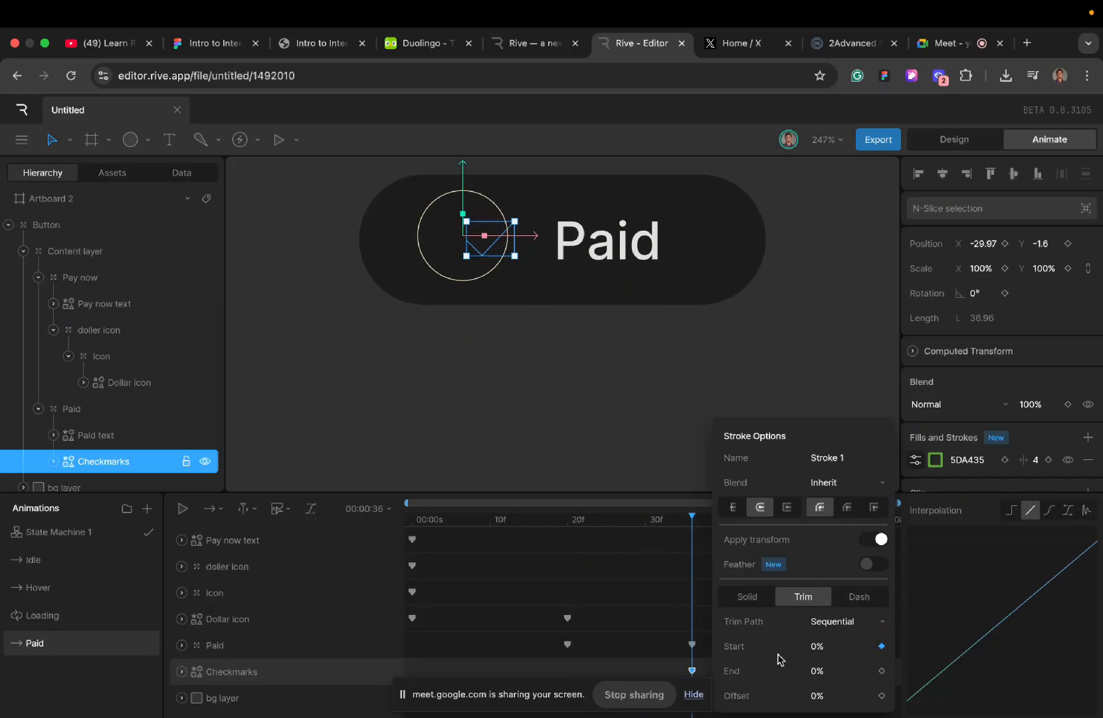
- Expand the Checkmarks track down to Trim Start and key it at 100% at frame 50
left_click(666, 645)
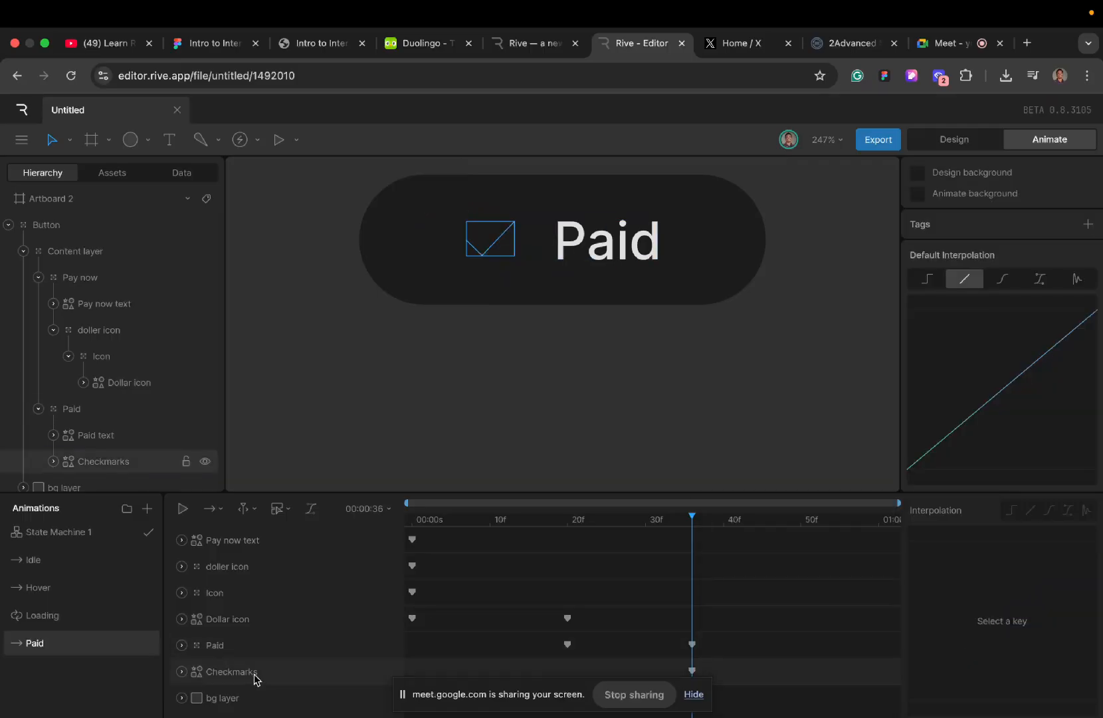
left_click(182, 673)
scroll(274, 682, "down", 1)
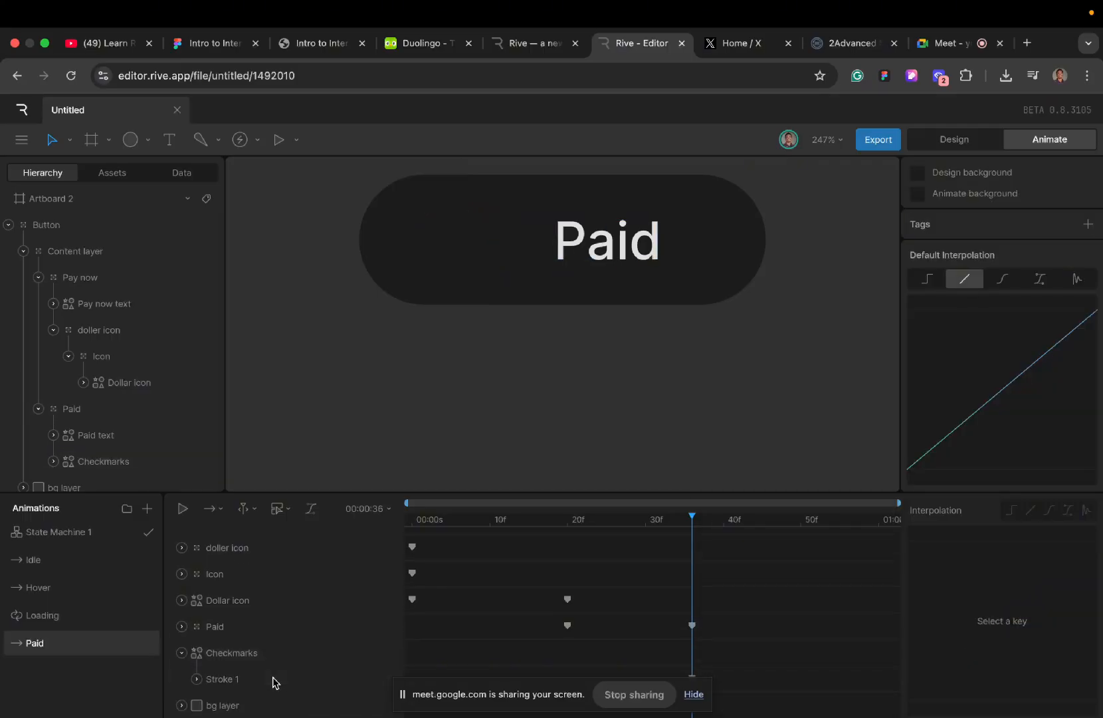
left_click(197, 680)
scroll(219, 688, "down", 1)
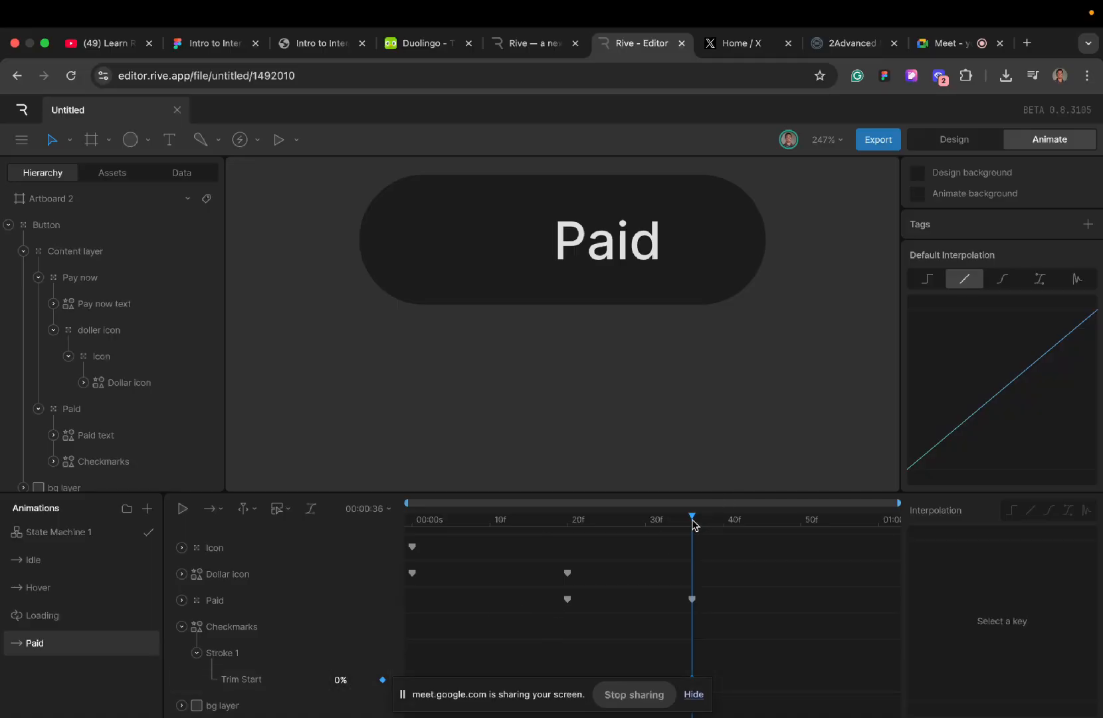
left_click_drag(693, 524, 799, 532)
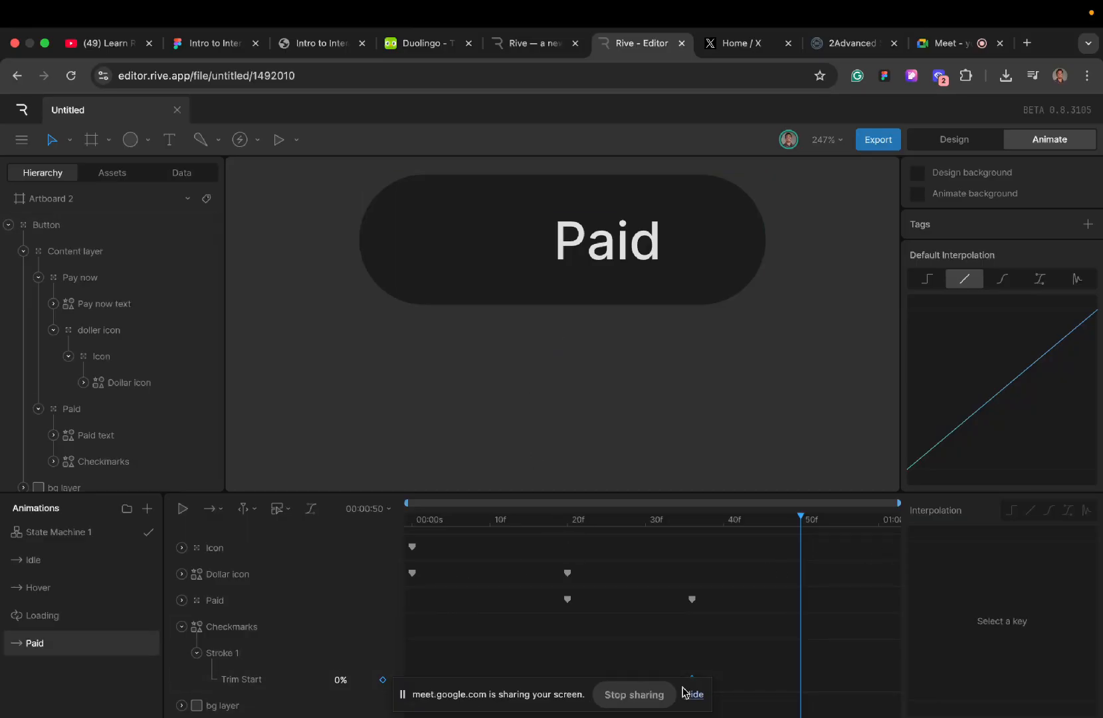
left_click(339, 679)
key("Return")
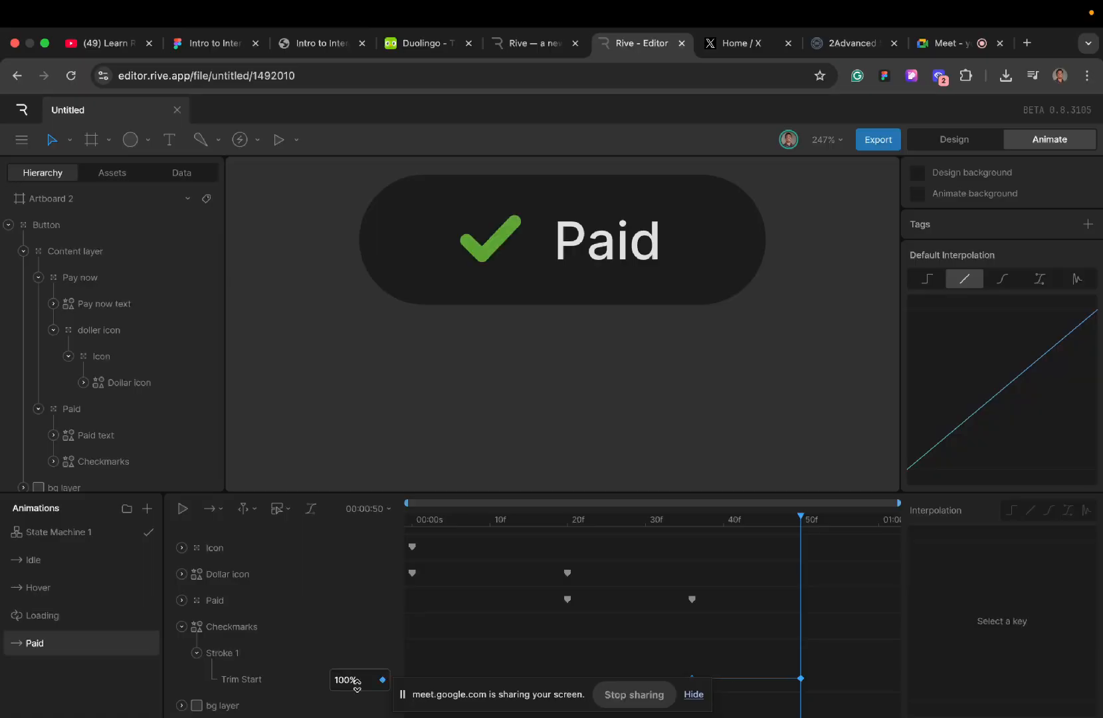
- Play the Paid timeline repeatedly from the start to check the checkmark draw-on, and return the playhead to frame 50
left_click(412, 526)
key("space")
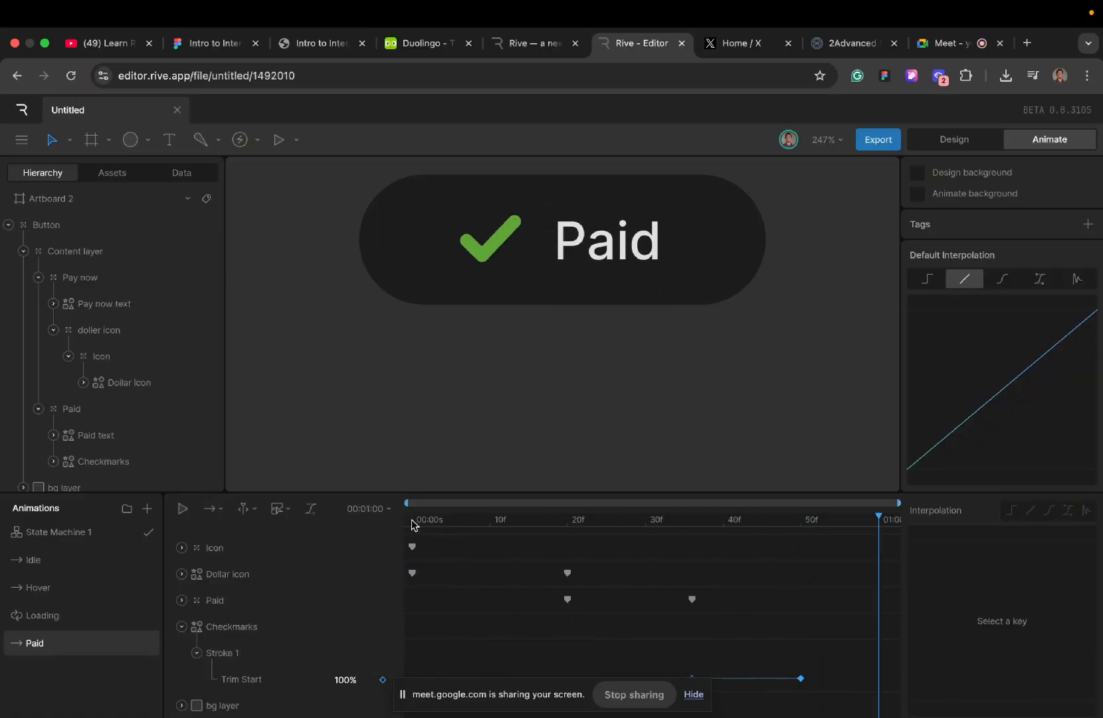
left_click(412, 526)
key("space")
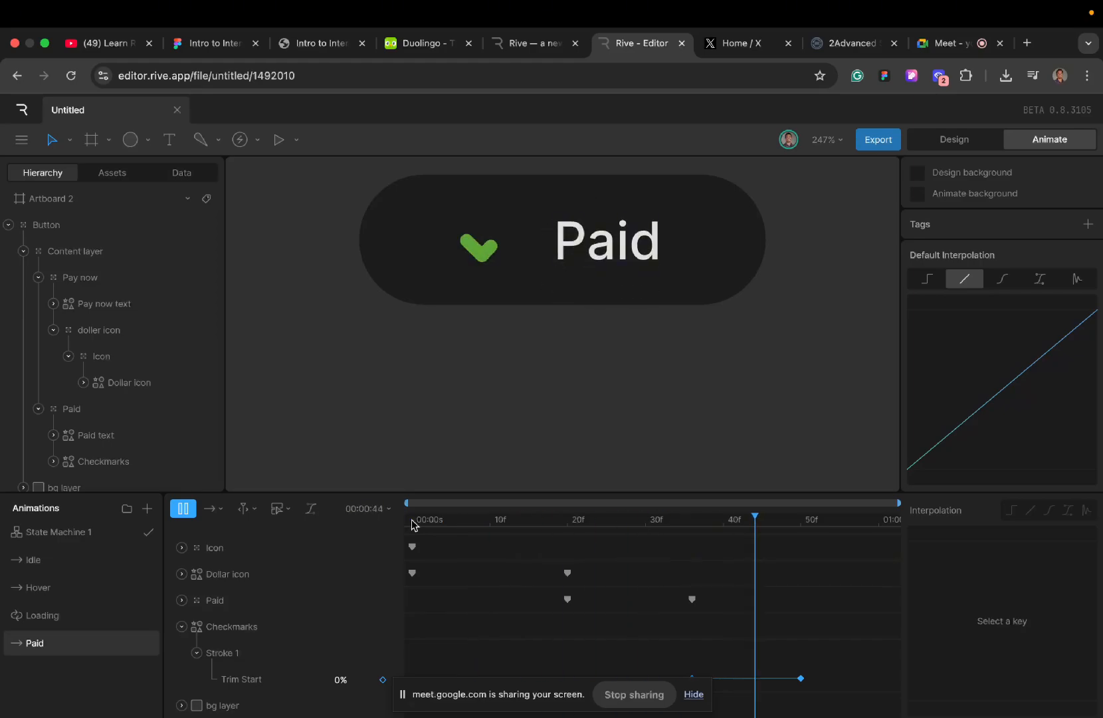
left_click(412, 526)
key("space")
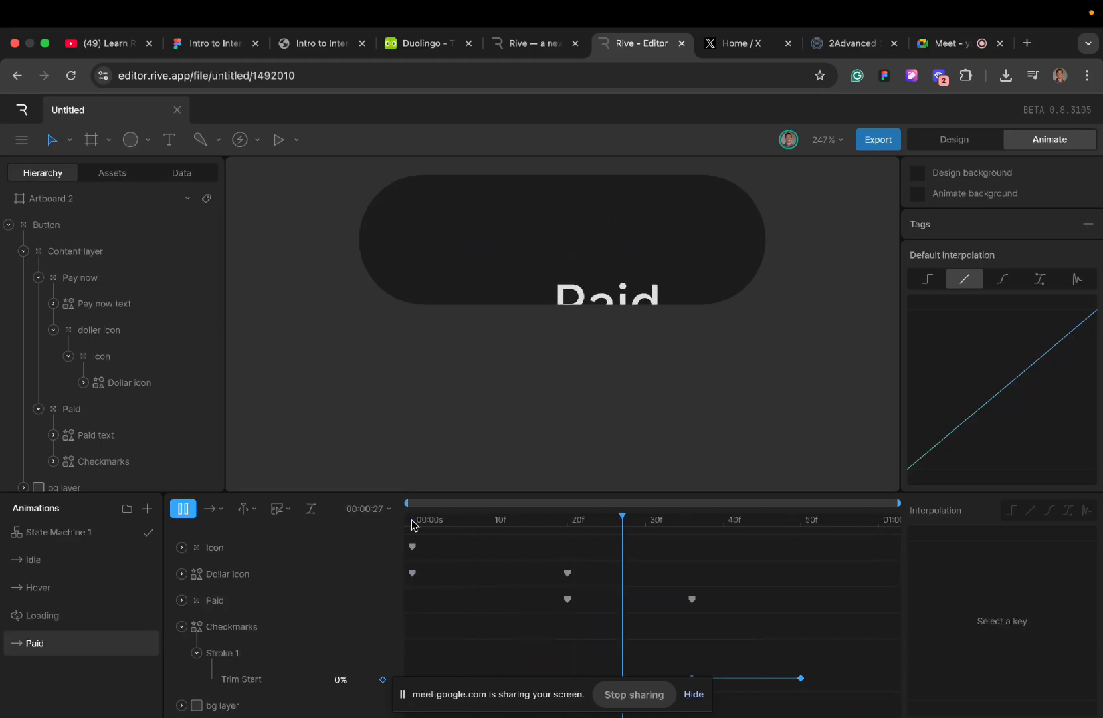
left_click(412, 525)
key("space")
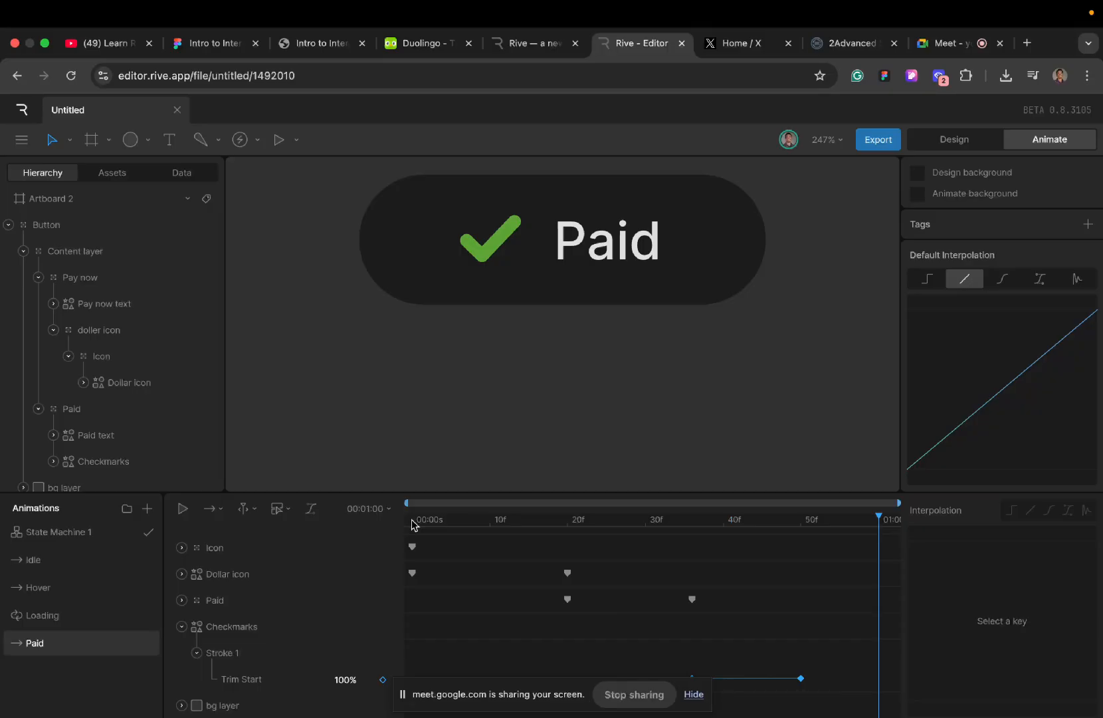
left_click(804, 520)
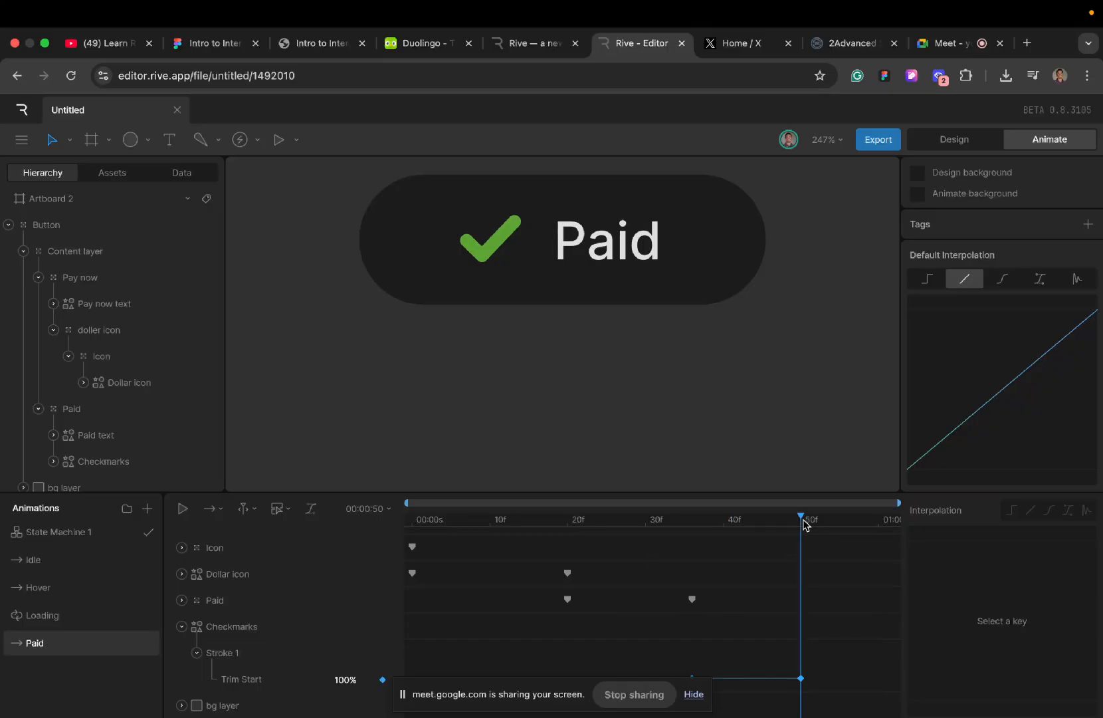
- Collapse the Checkmarks track and set the Paid timeline's duration to 00:03:00
left_click(197, 653)
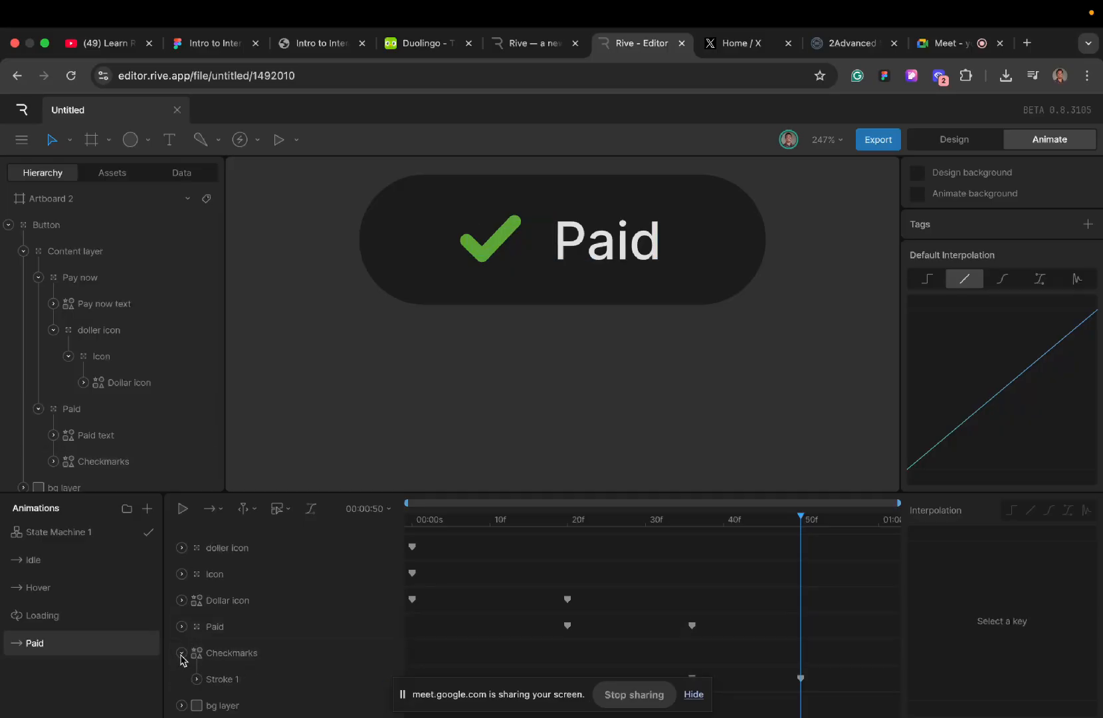
left_click(181, 655)
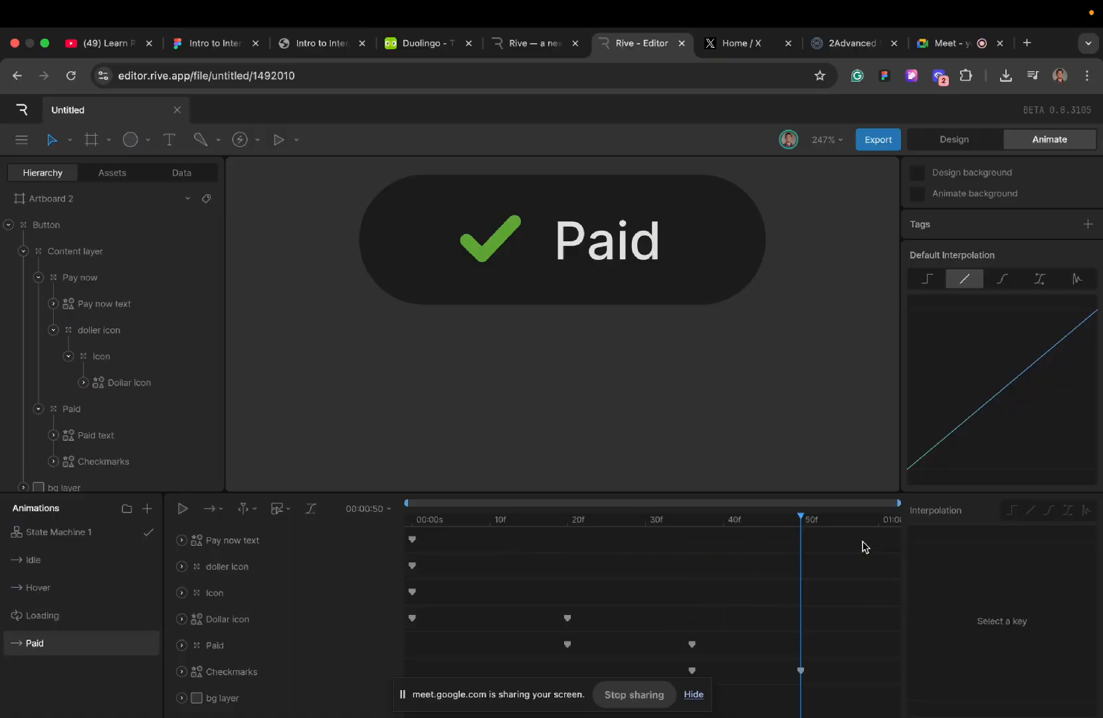
left_click(390, 511)
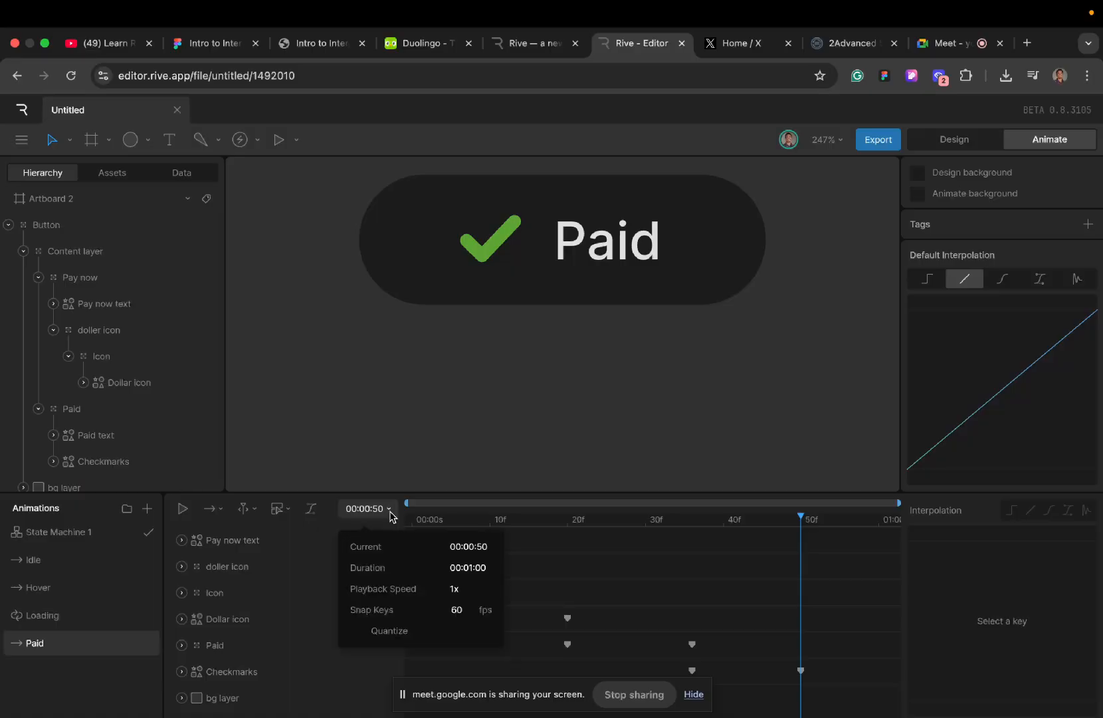
left_click(471, 569)
left_click(473, 570)
key("BackSpace")
key("BackSpace")
type("3:")
key("Return")
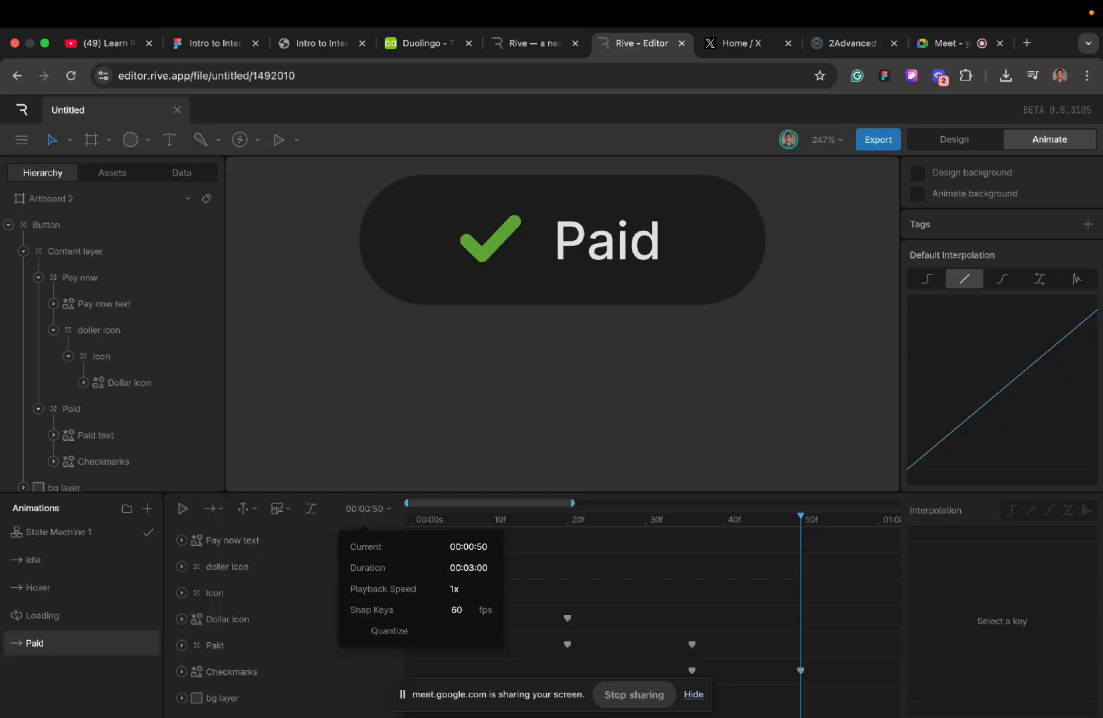
scroll(661, 591, "right", 5)
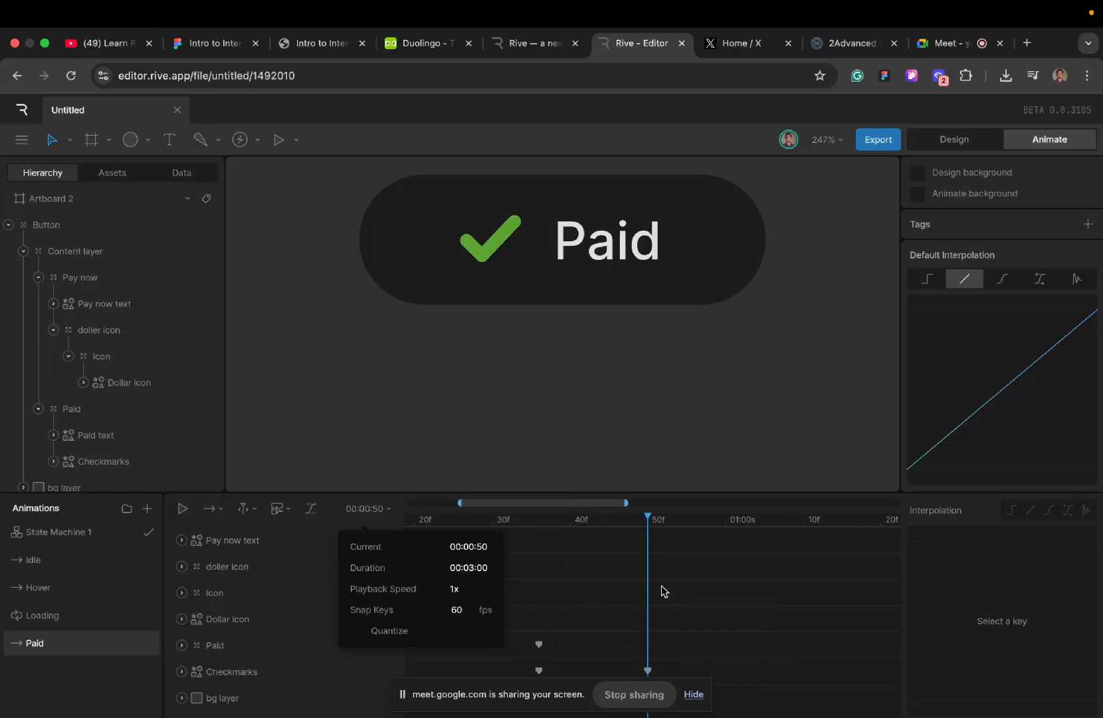
scroll(661, 591, "right", 1)
scroll(661, 592, "left", 2)
left_click(661, 591)
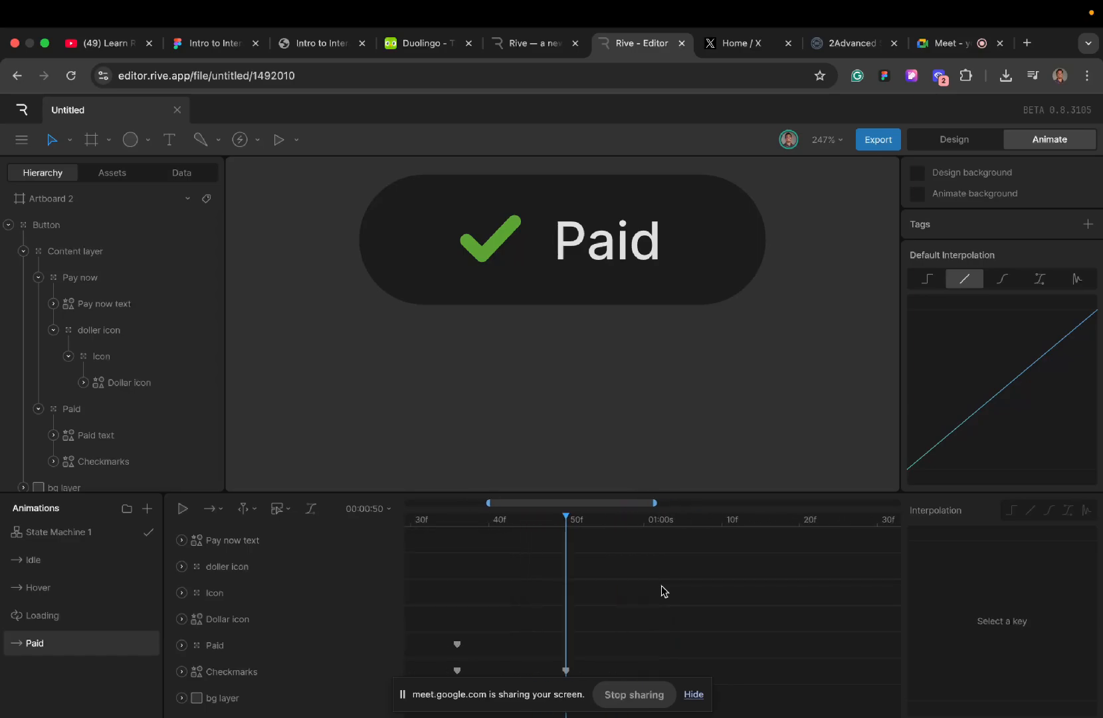
- Copy the Paid group's frame 36 position key to frame 54 and preview the hold from frame 27
scroll(539, 588, "left", 2)
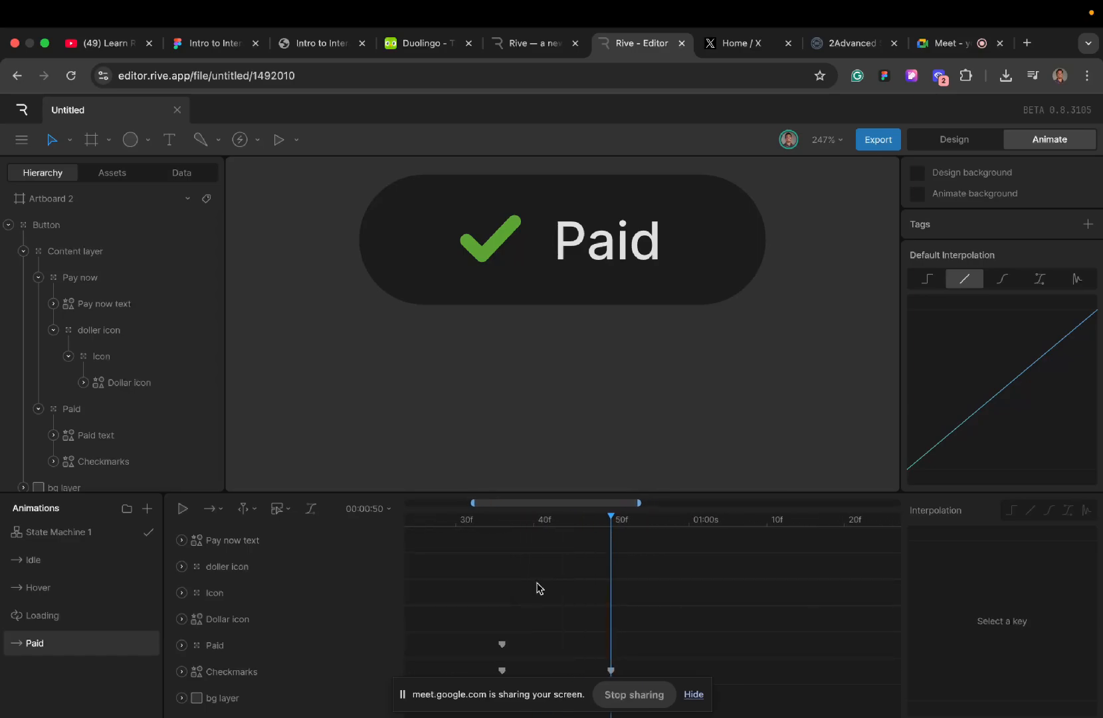
scroll(607, 593, "left", 4)
scroll(608, 594, "right", 3)
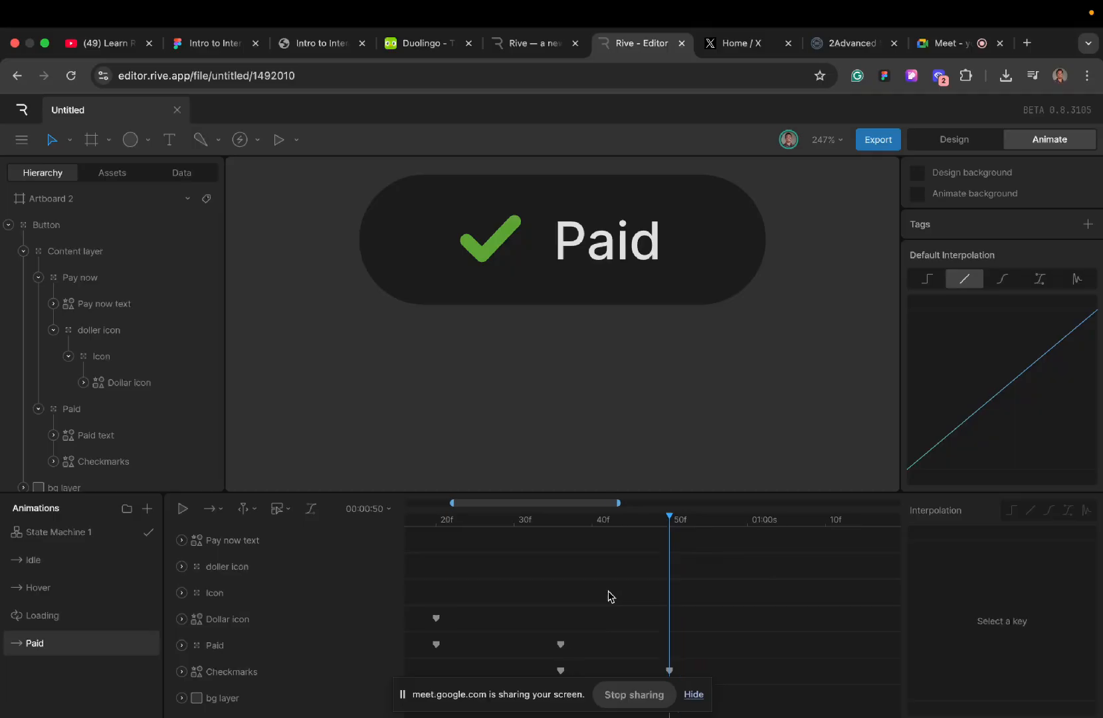
scroll(610, 596, "left", 2)
scroll(610, 596, "left", 1)
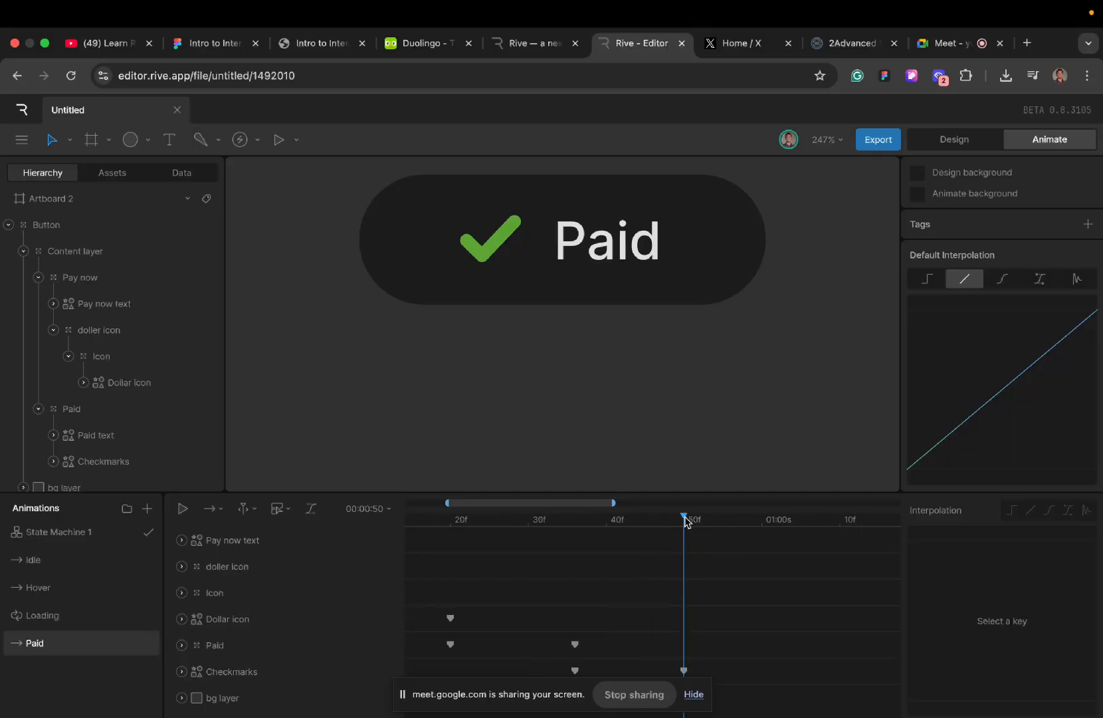
left_click(575, 644)
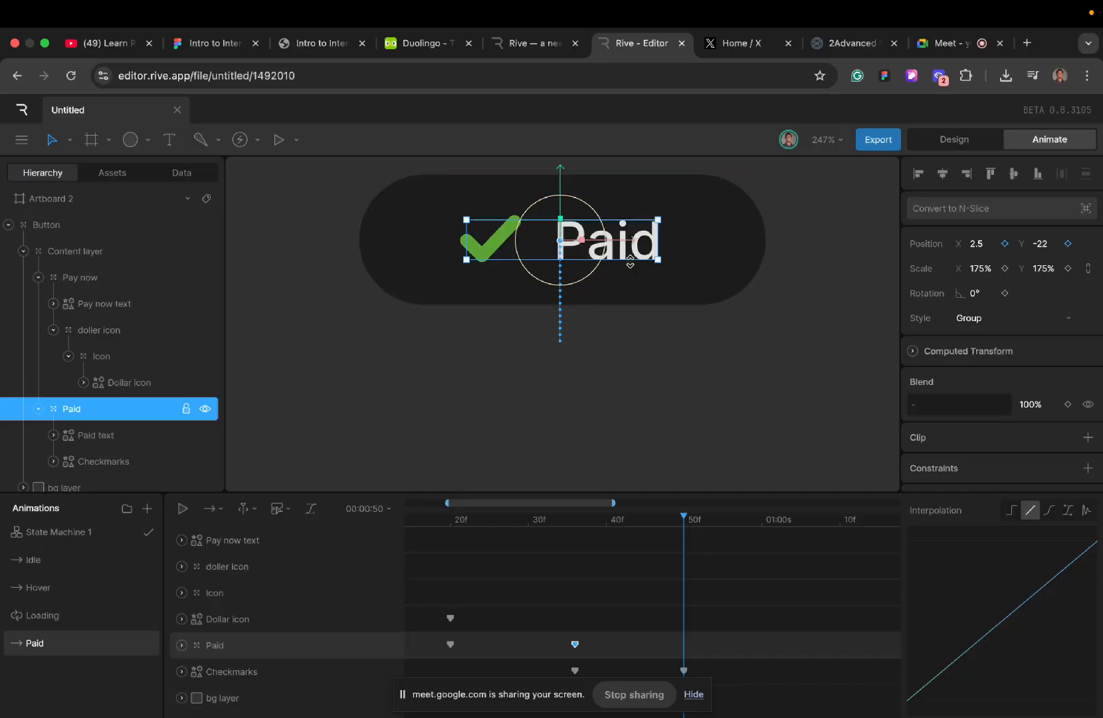
left_click(584, 536)
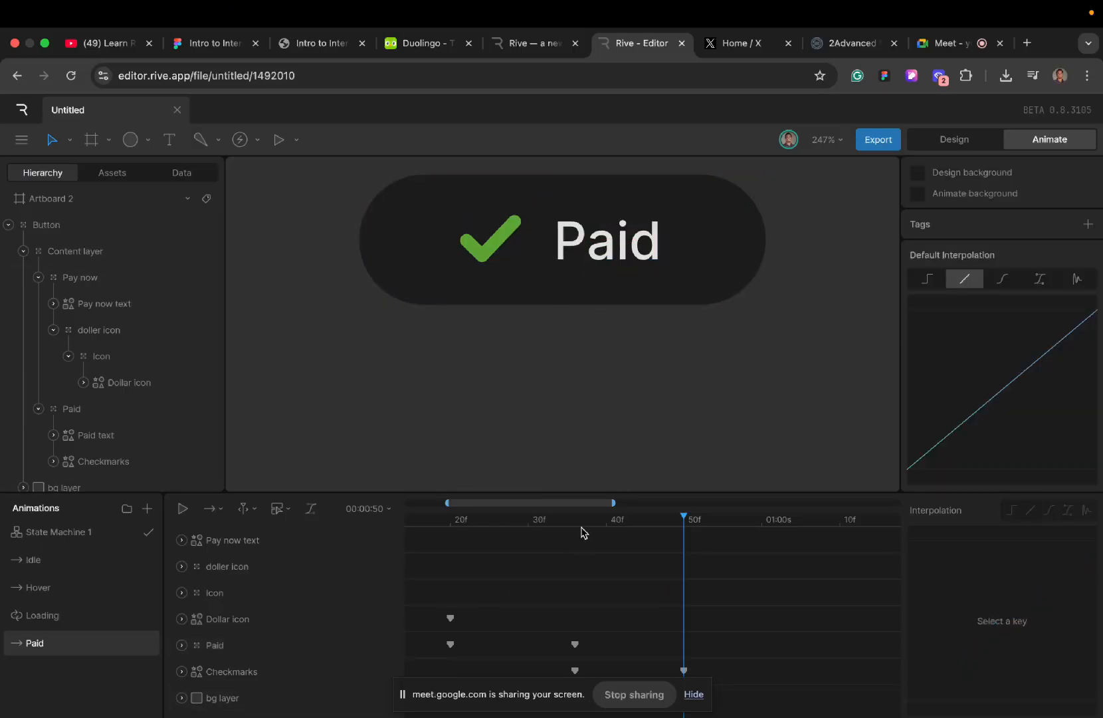
left_click_drag(580, 523, 712, 524)
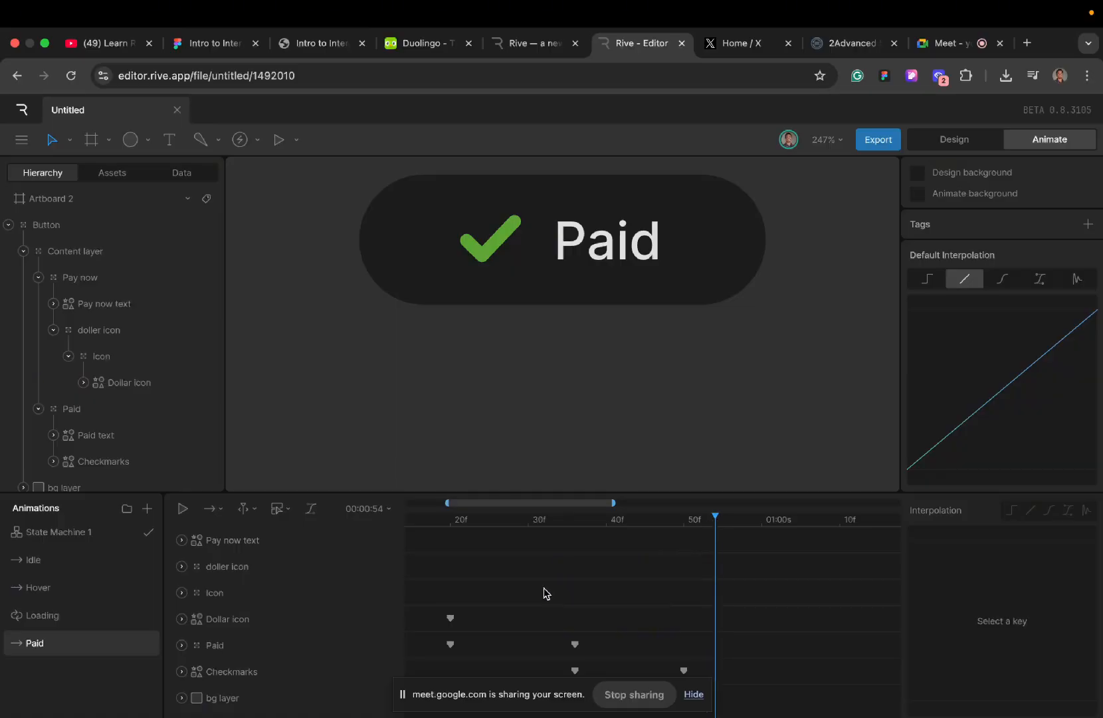
left_click(575, 644)
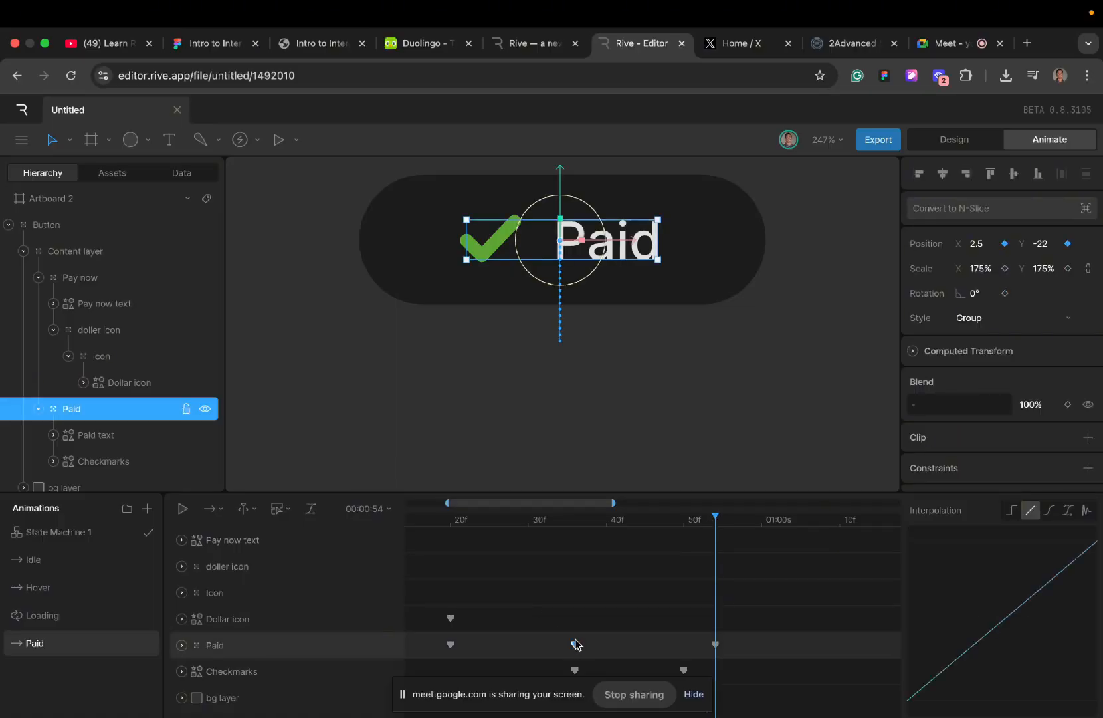
left_click(504, 530)
left_click(505, 519)
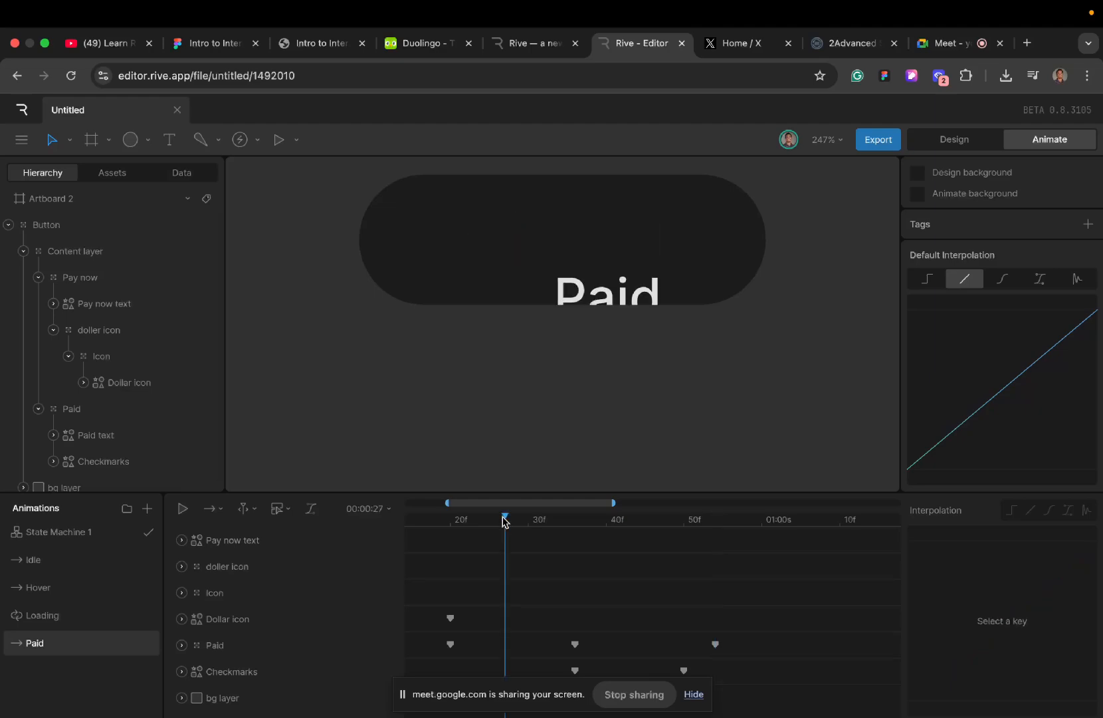
key("space")
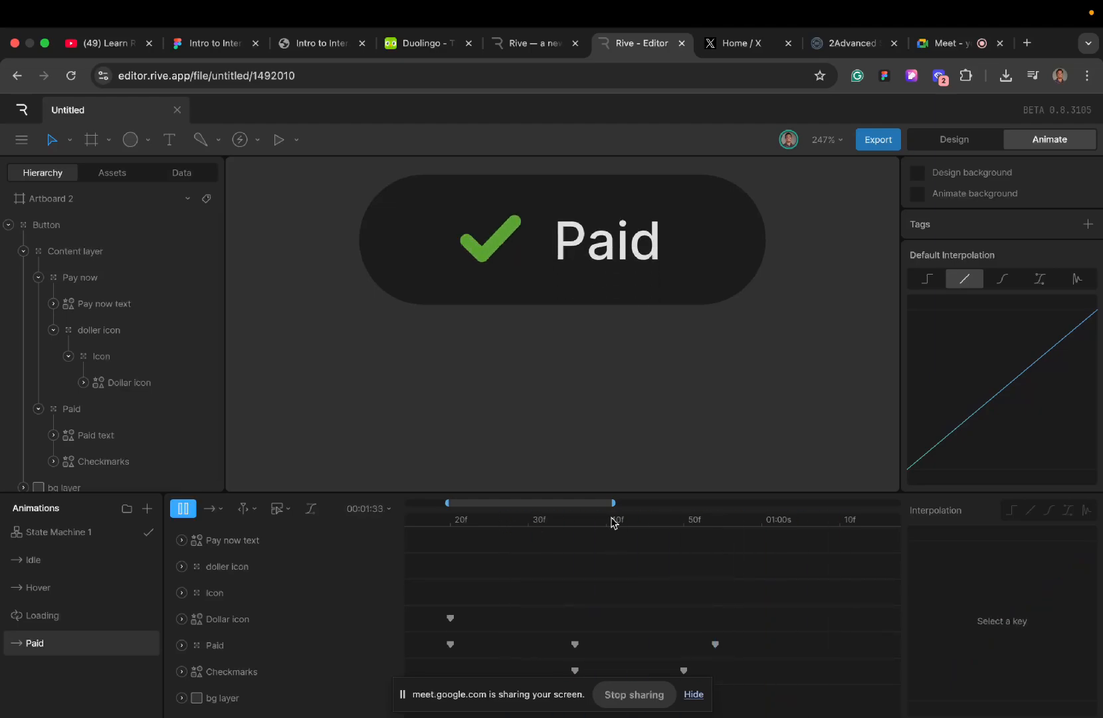
- Copy the Paid group's frame 20 position key to 00:01:06 and play the timeline to check the exit
left_click(715, 525)
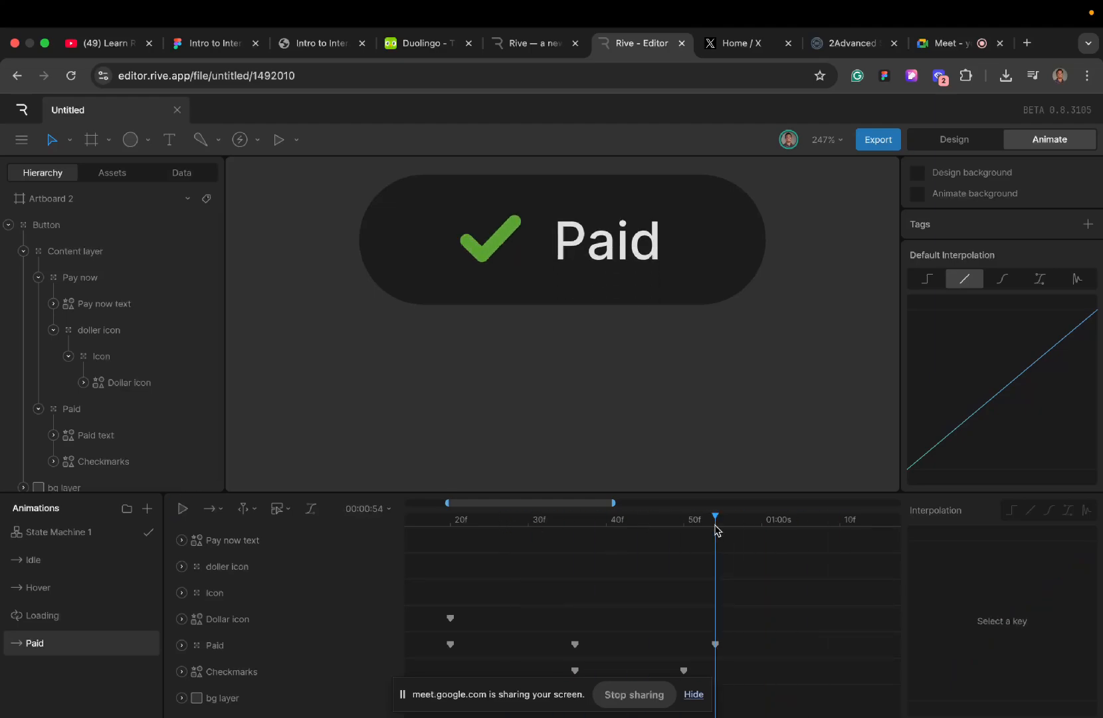
left_click_drag(715, 525, 807, 533)
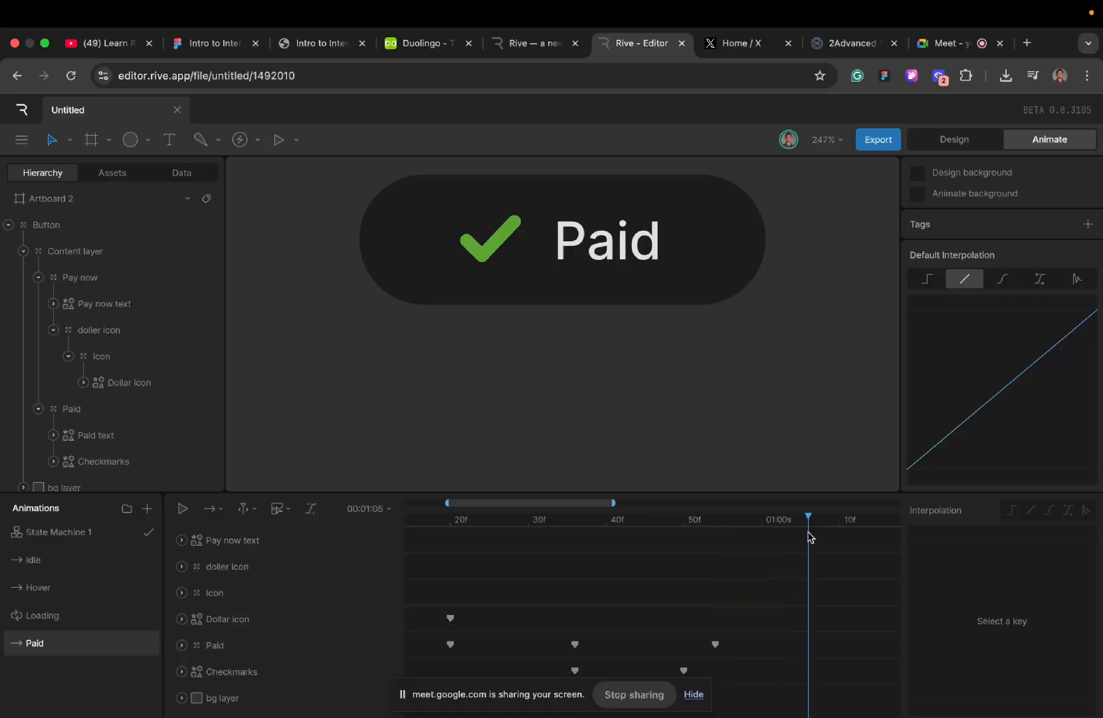
scroll(678, 595, "right", 5)
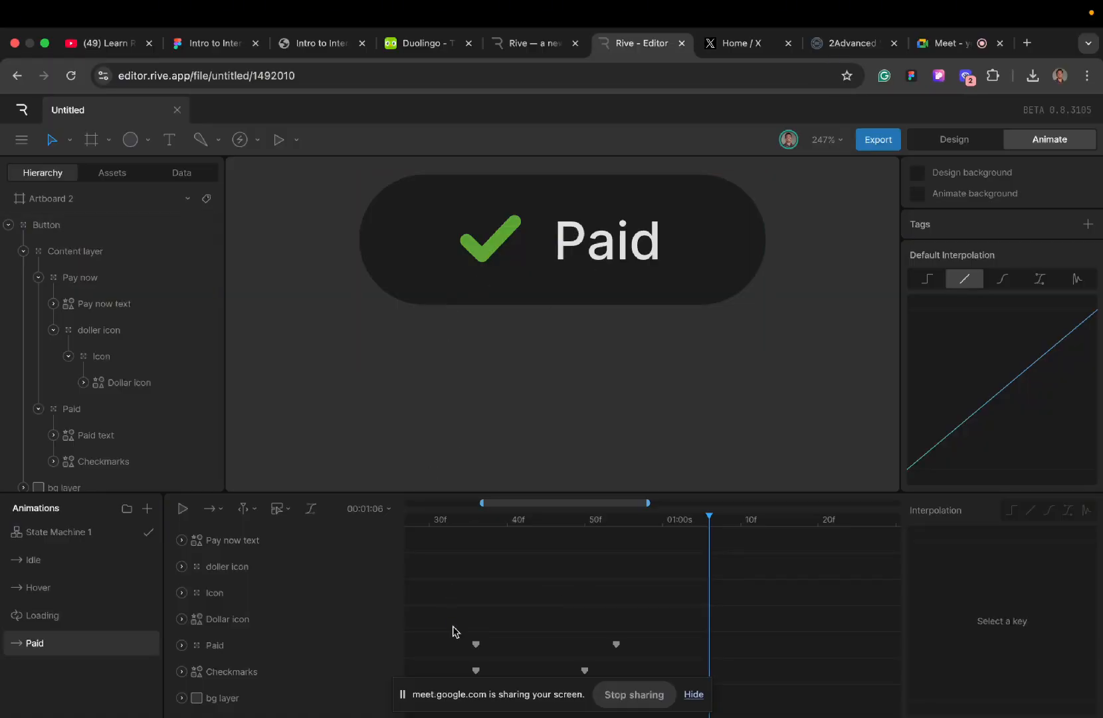
scroll(451, 631, "left", 8)
left_click(483, 645)
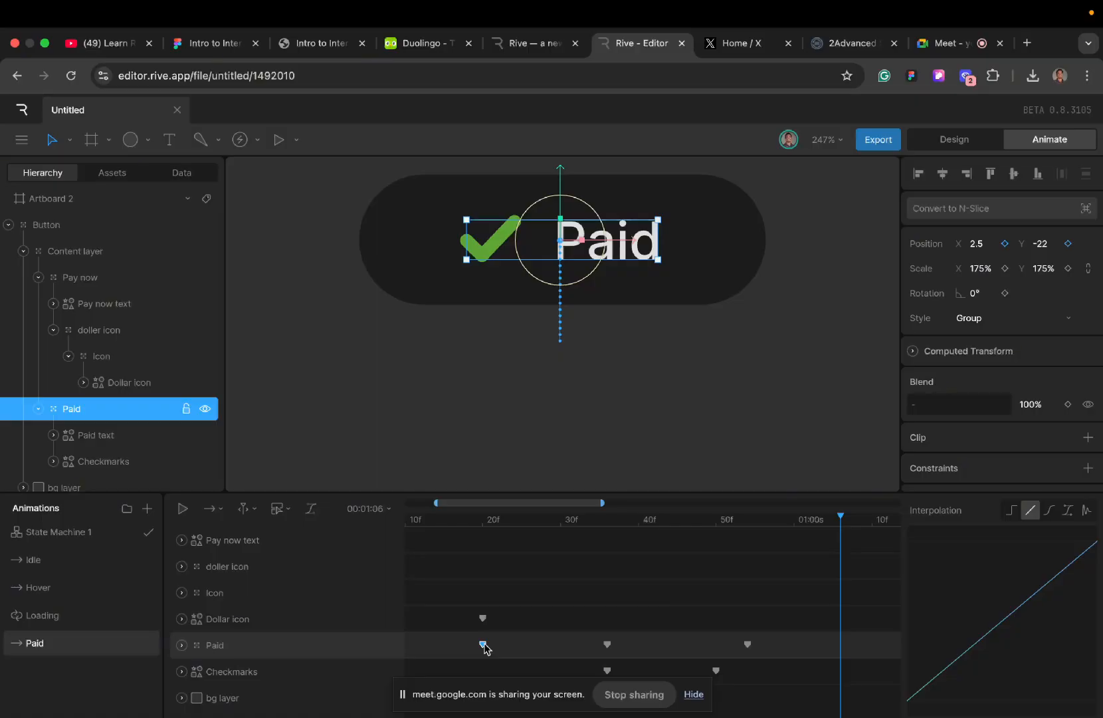
key("ctrl+c")
key("ctrl+v")
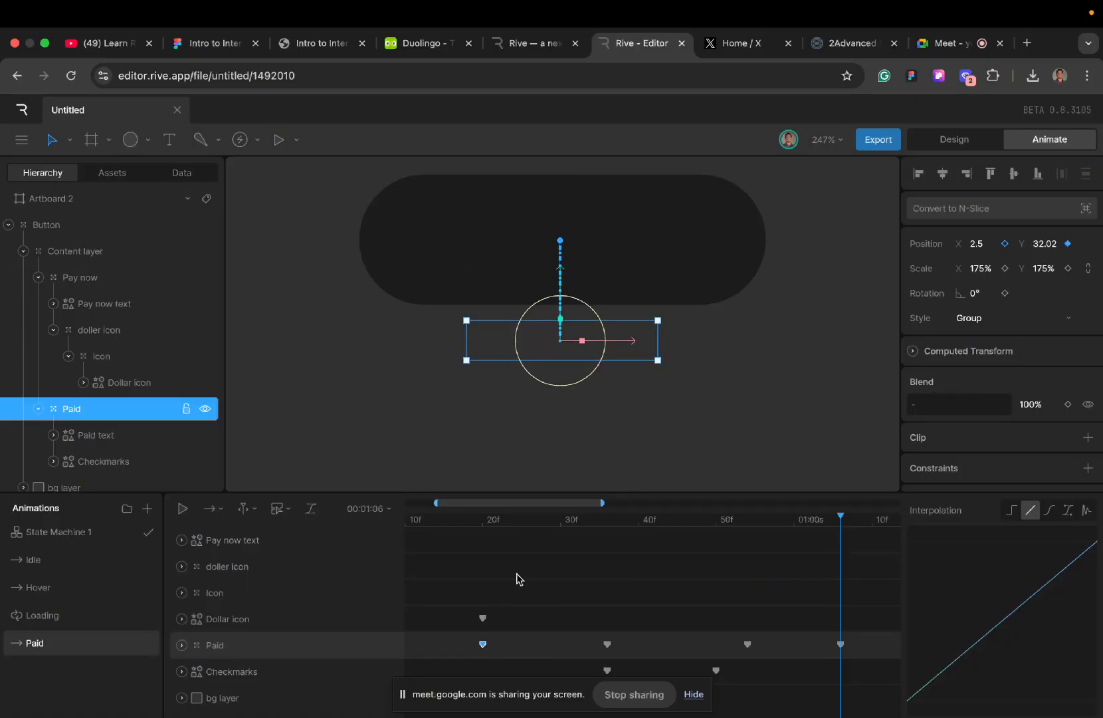
left_click(409, 525)
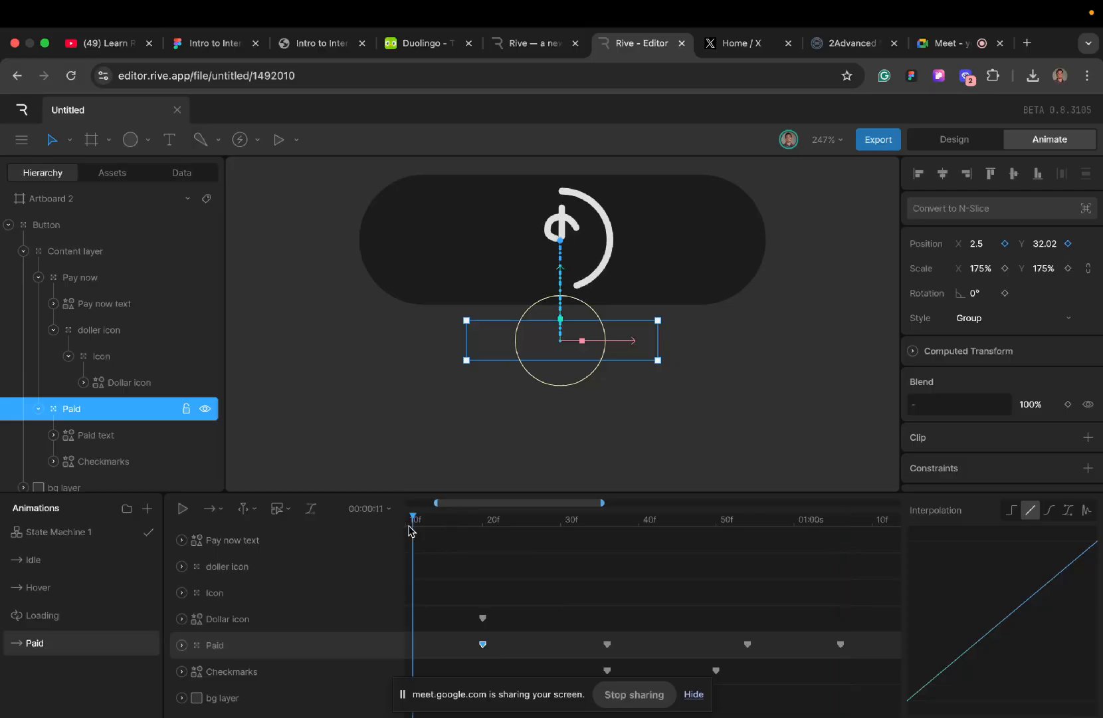
key("space")
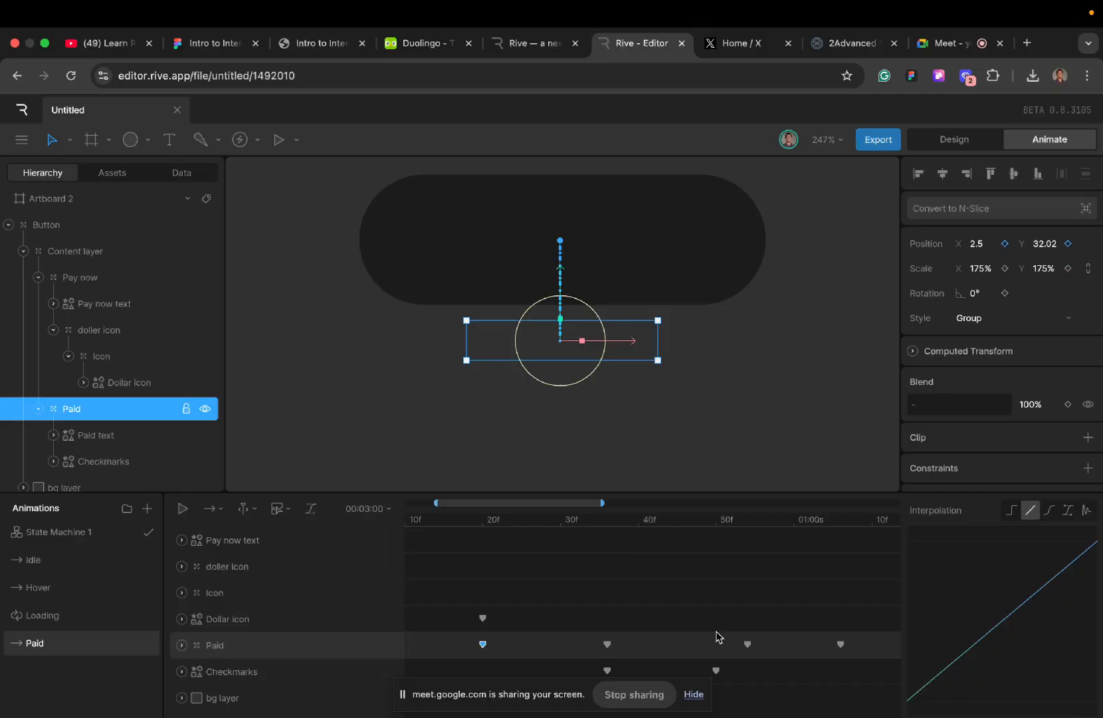
- Shift the last two Paid group keys to 00:01:05 and 00:01:17, previewing the timing from around frame 28
scroll(717, 638, "right", 5)
left_click_drag(535, 637, 693, 646)
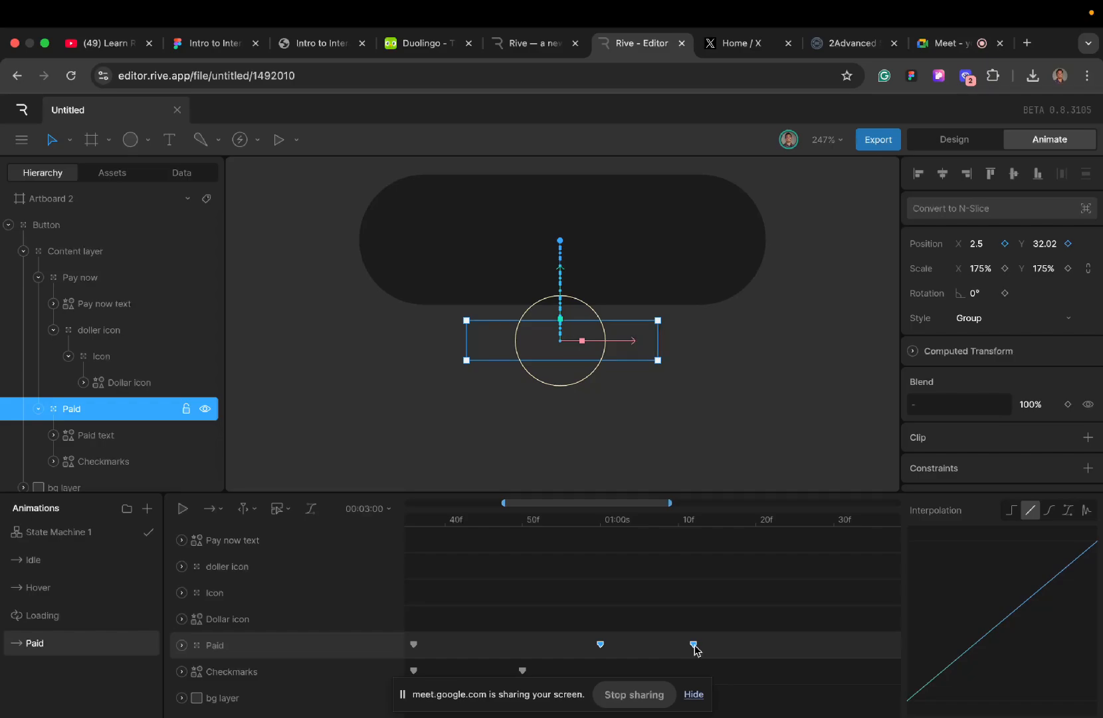
scroll(530, 602, "left", 3)
left_click(420, 522)
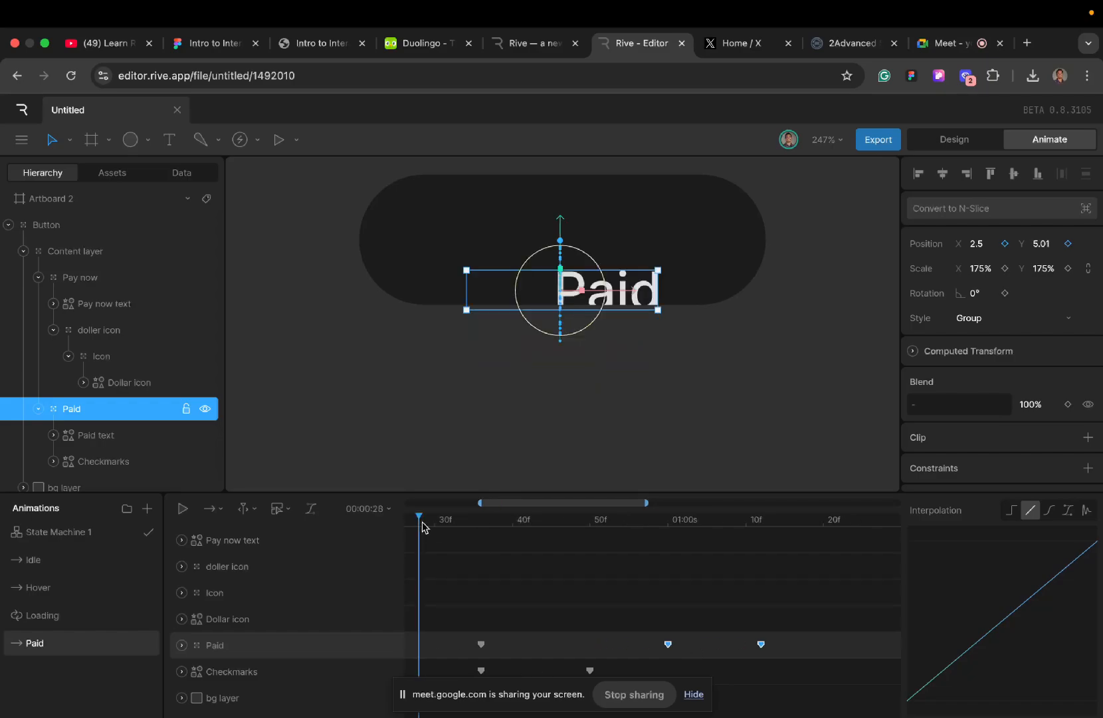
key("space")
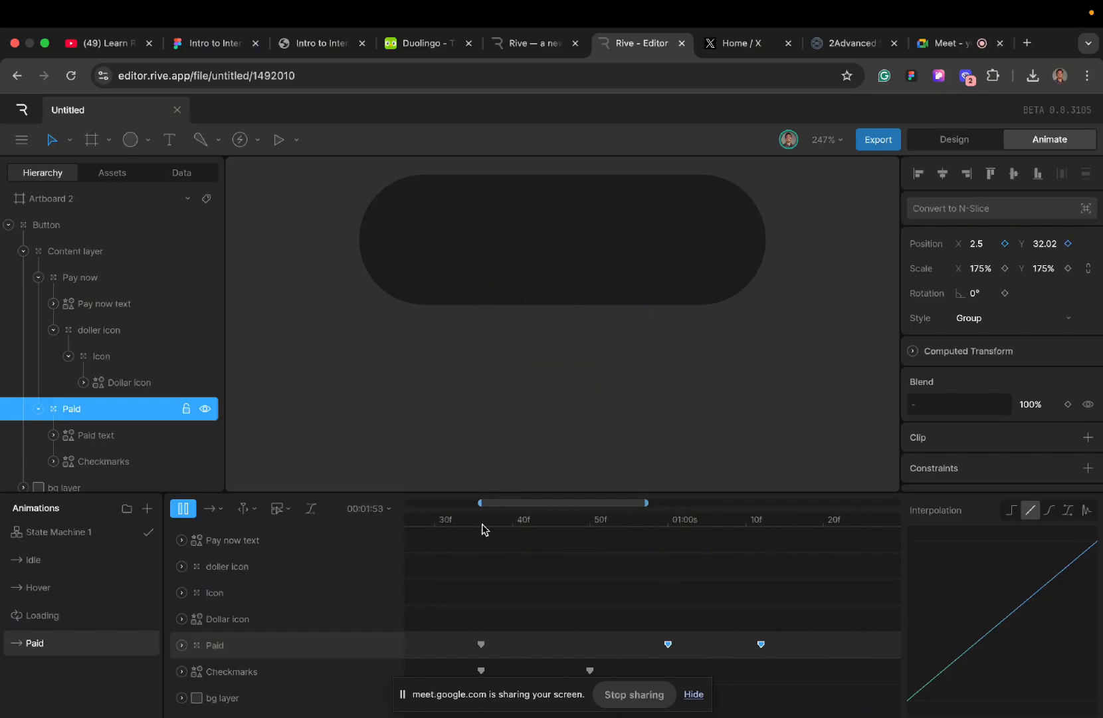
left_click_drag(659, 635, 798, 649)
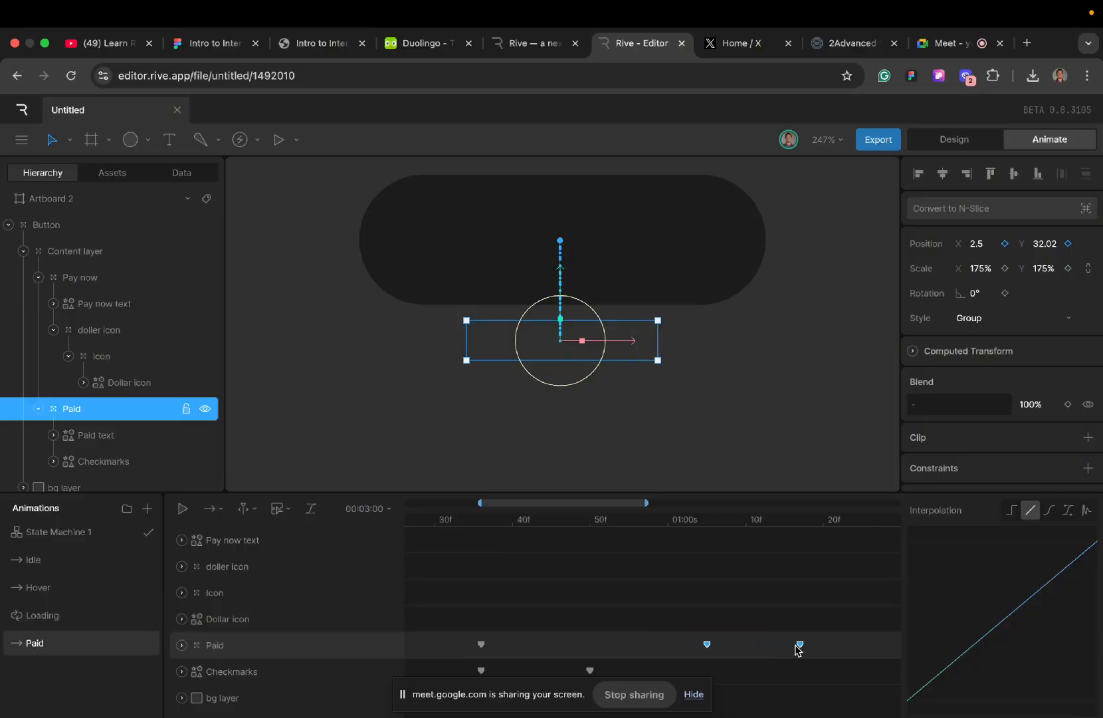
left_click(426, 524)
key("space")
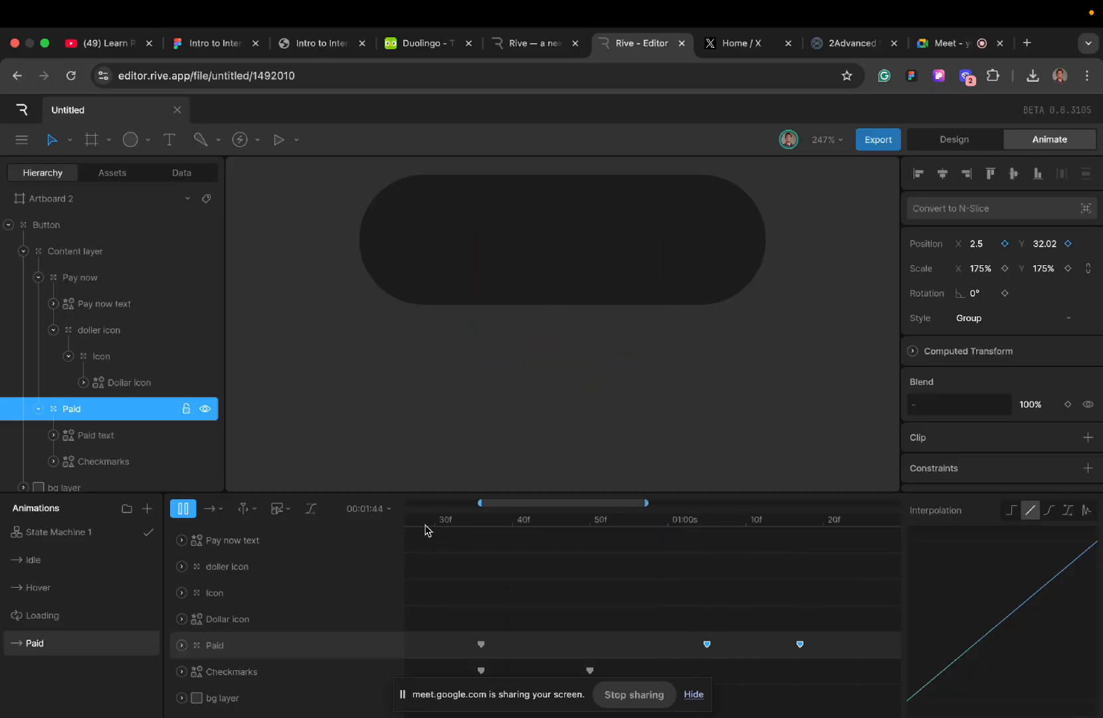
key("space")
- Key the Pay now text's position at X 16 and Y 28.5 at 00:01:17, aligned with the last Paid key
scroll(618, 599, "right", 5)
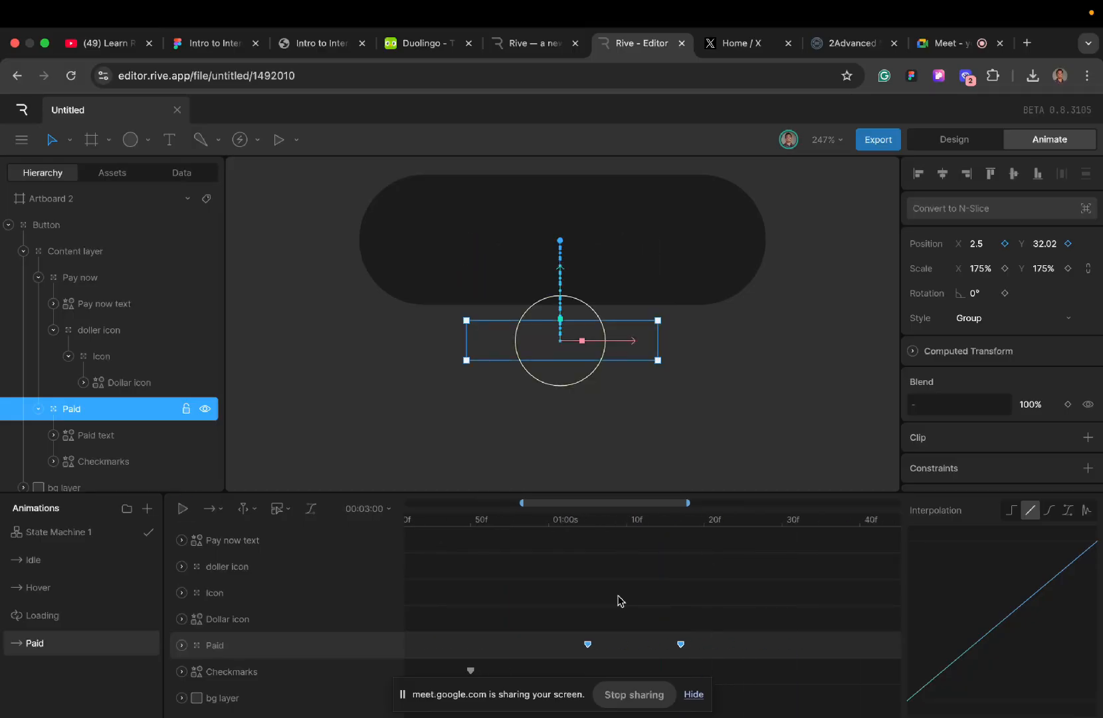
left_click(599, 524)
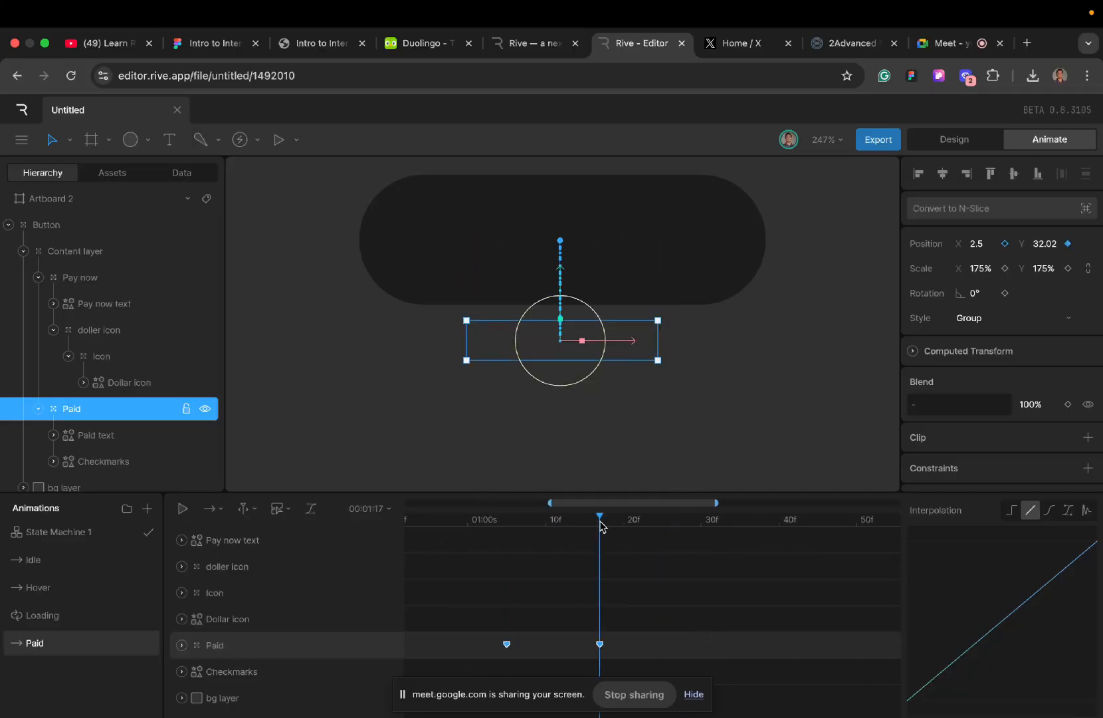
left_click(568, 637)
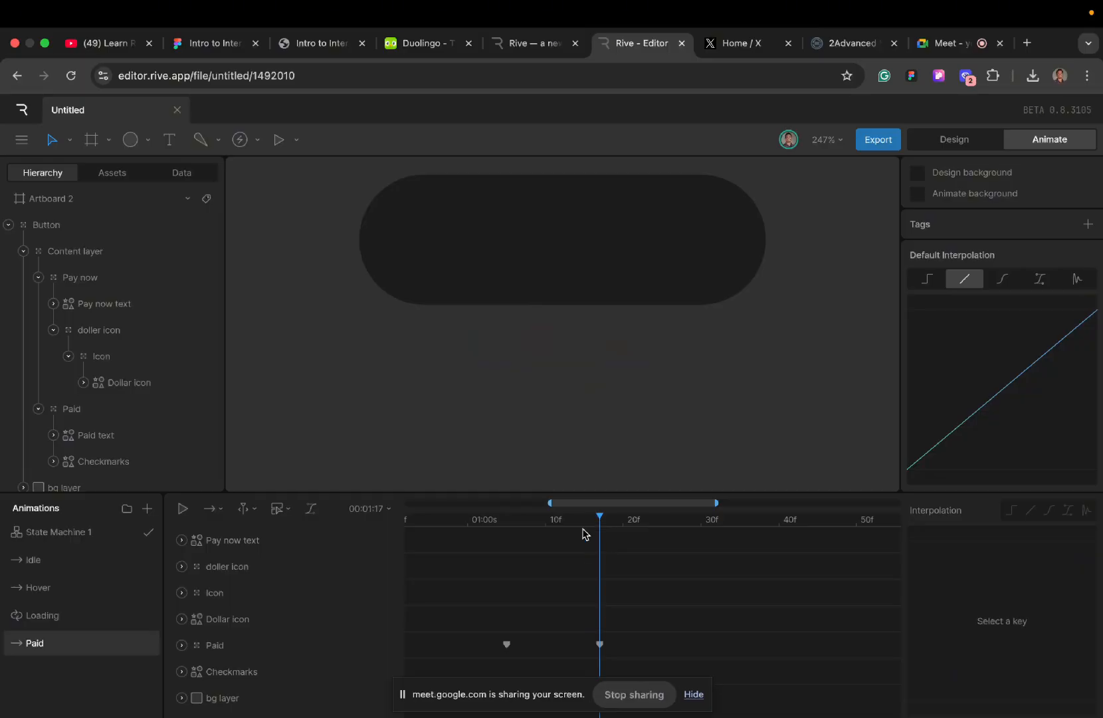
scroll(446, 608, "left", 5)
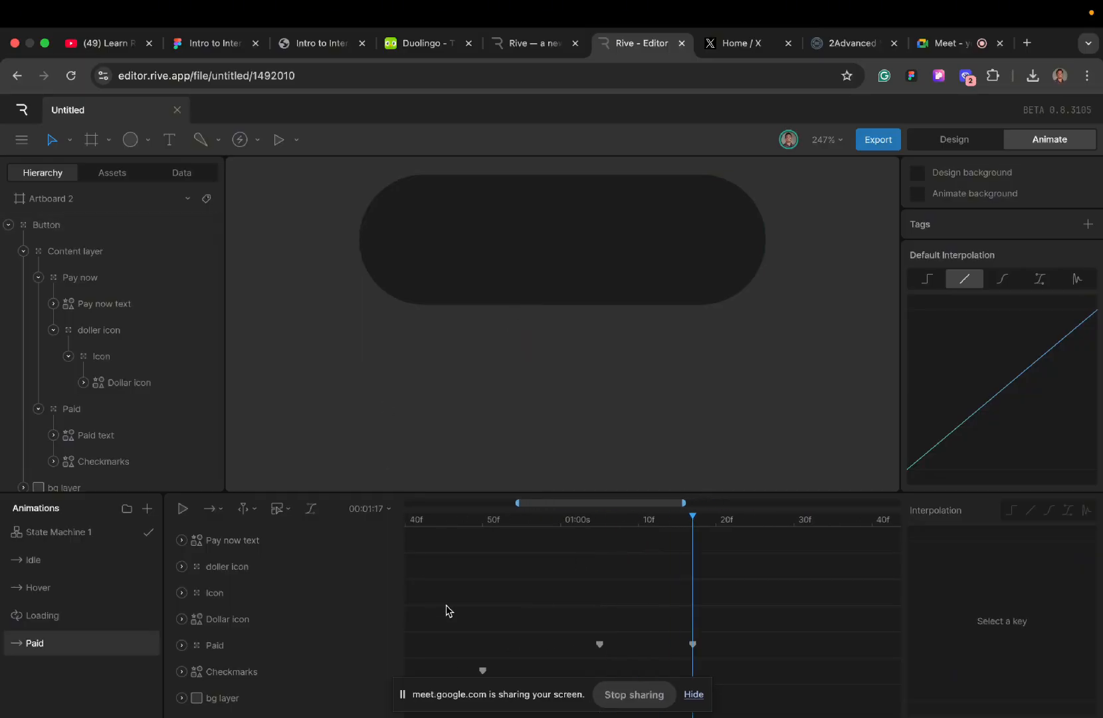
left_click(271, 538)
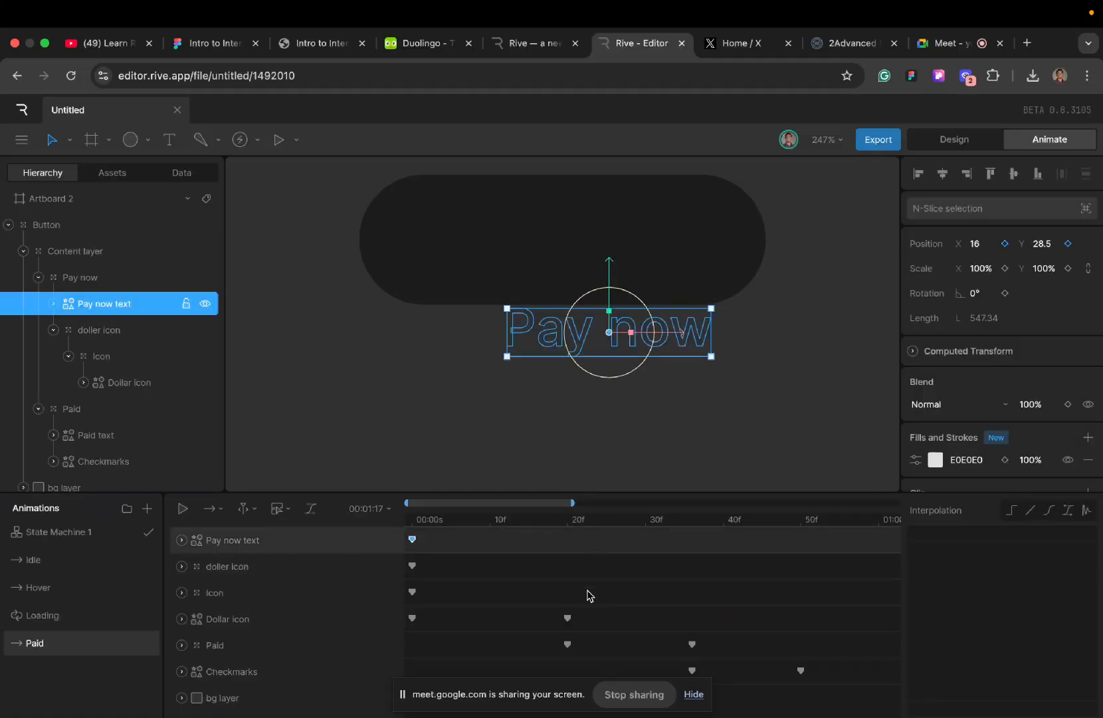
scroll(587, 596, "right", 5)
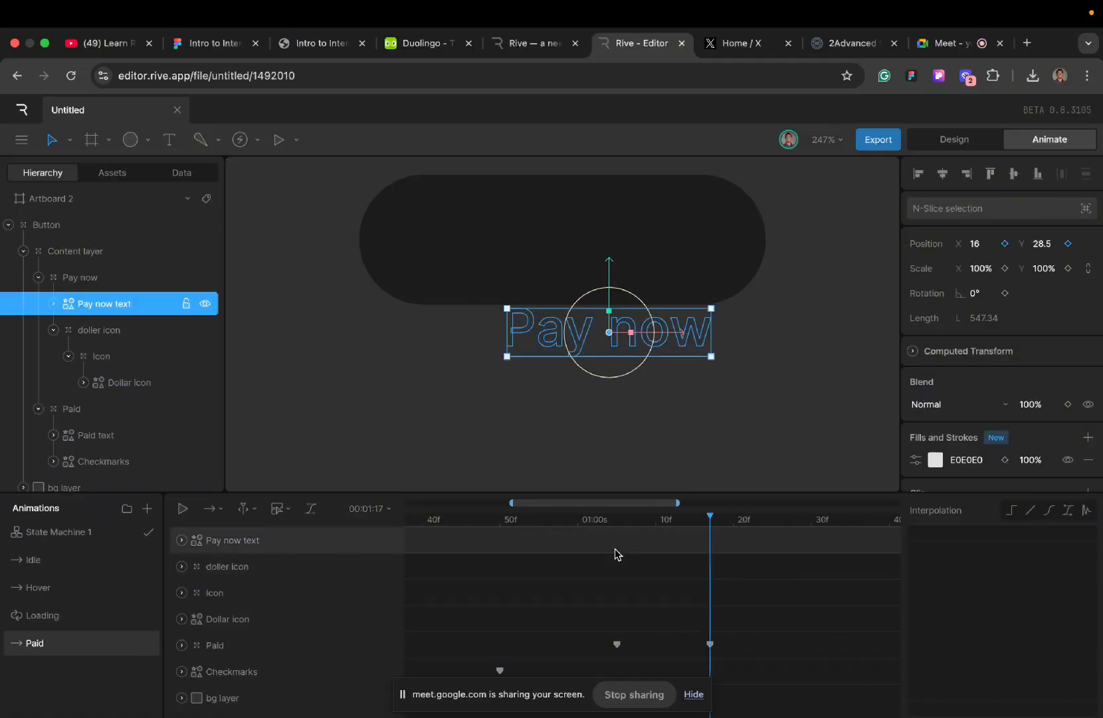
left_click(623, 521)
left_click_drag(623, 523, 710, 521)
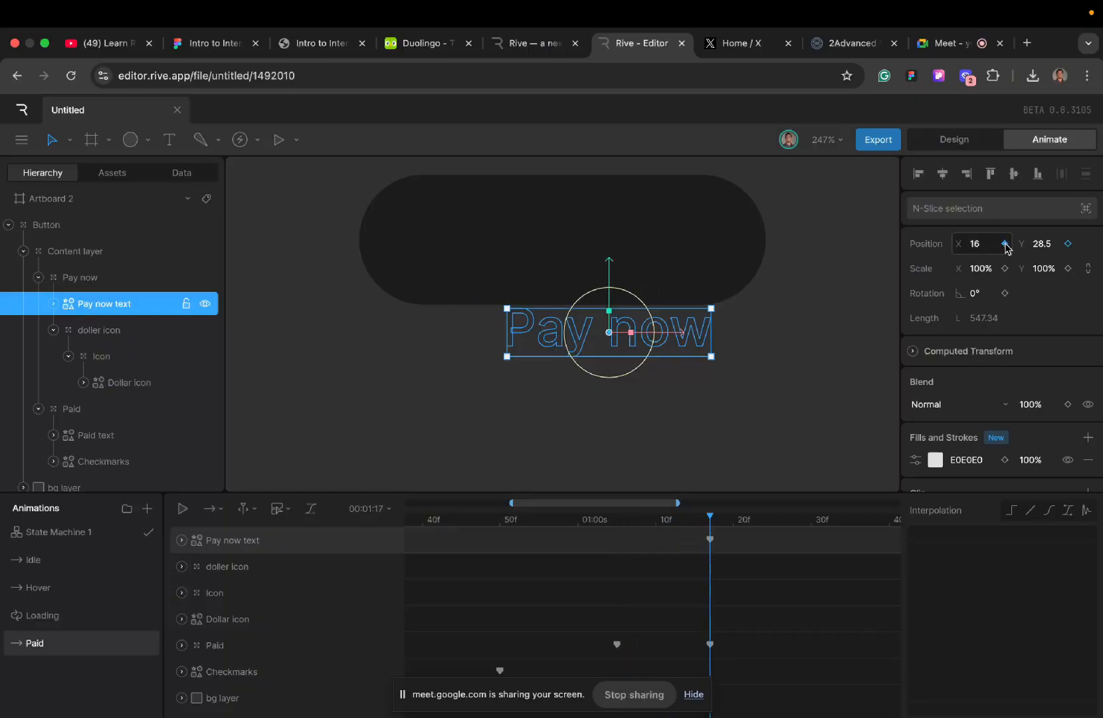
left_click(1068, 243)
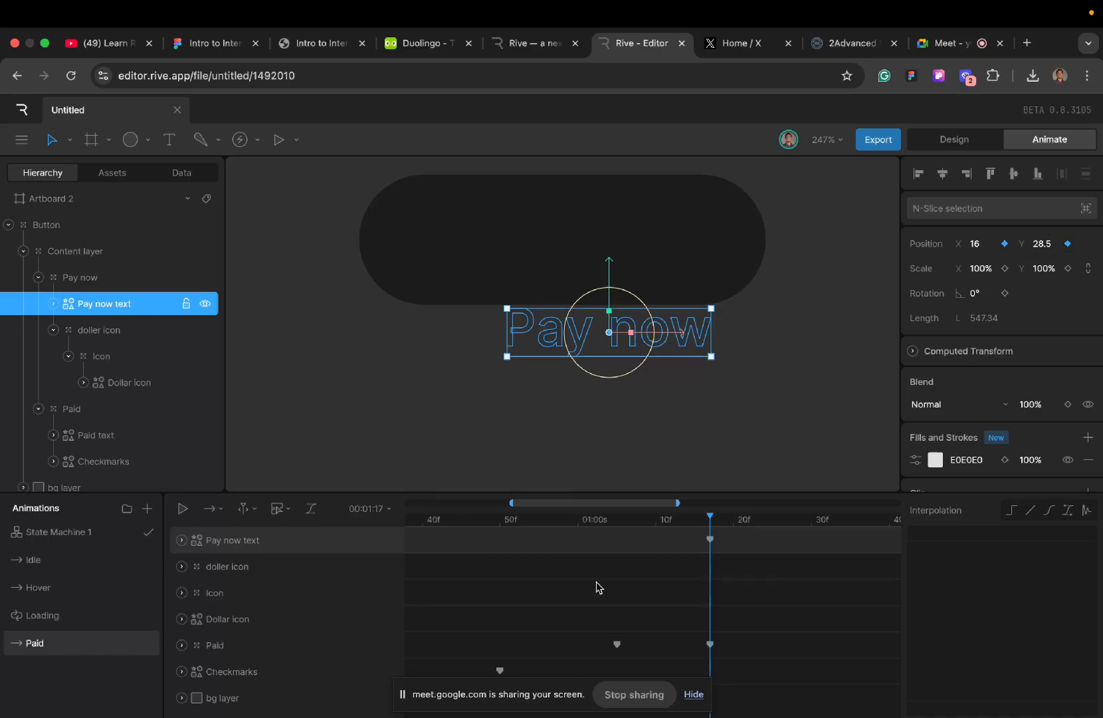
- Copy the Pay now text's position key from the start of the Idle timeline to 00:01:32 in the Paid timeline
scroll(598, 587, "right", 3)
left_click_drag(598, 524, 712, 548)
scroll(558, 621, "left", 6)
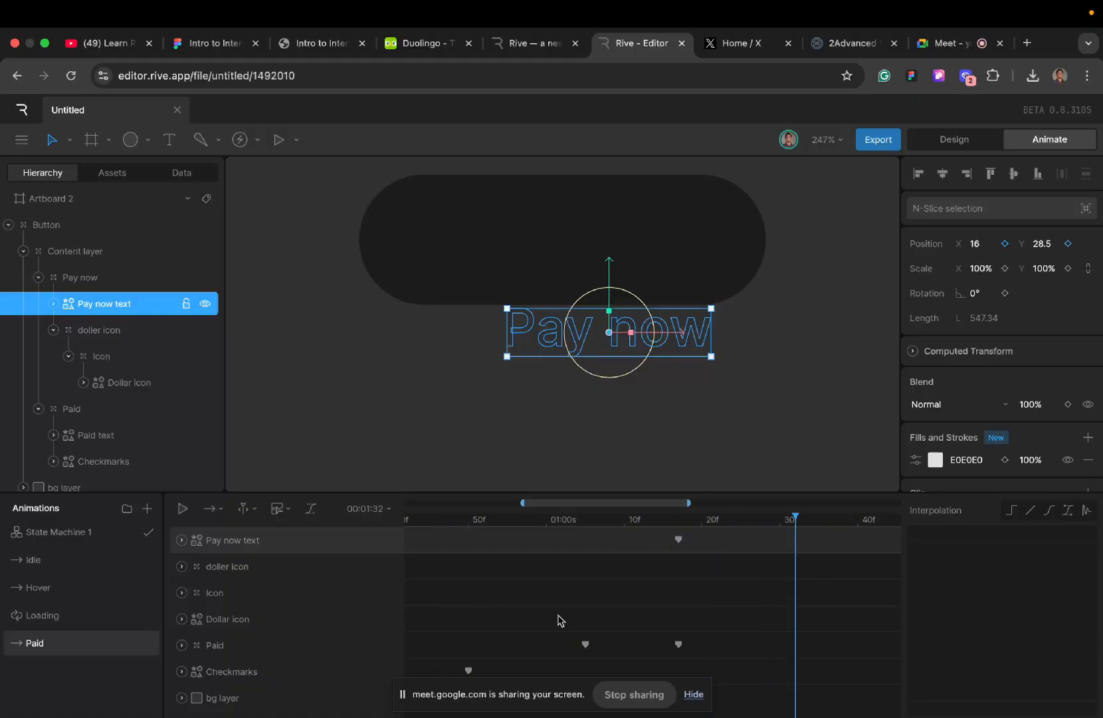
scroll(559, 621, "right", 8)
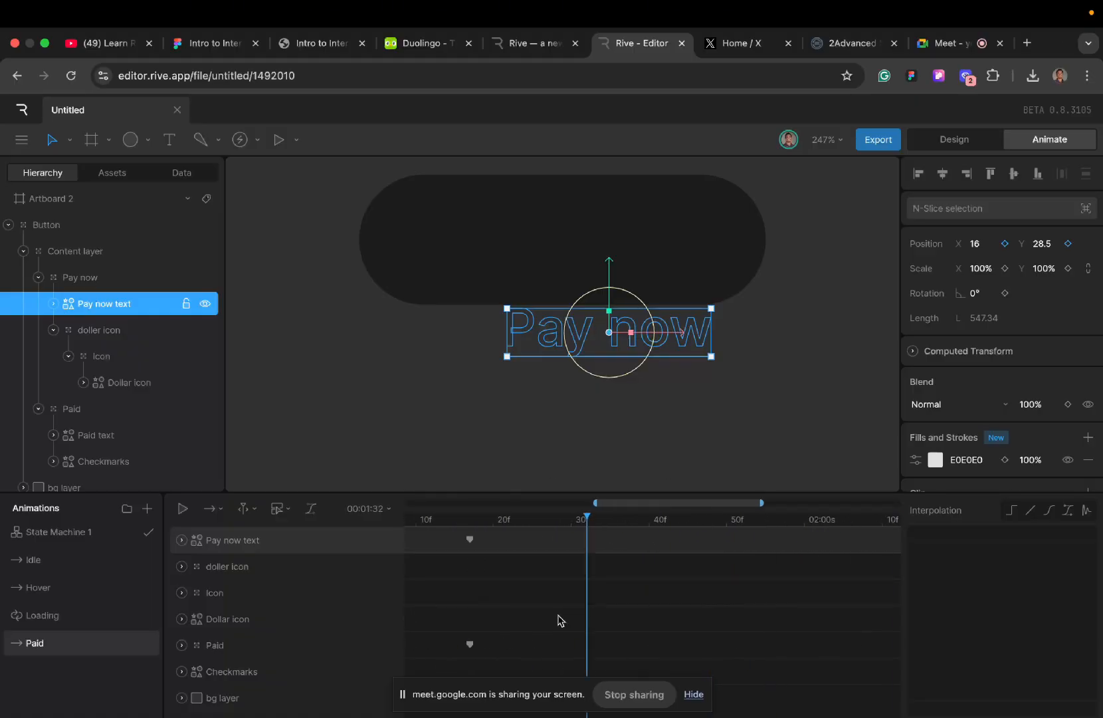
left_click(22, 566)
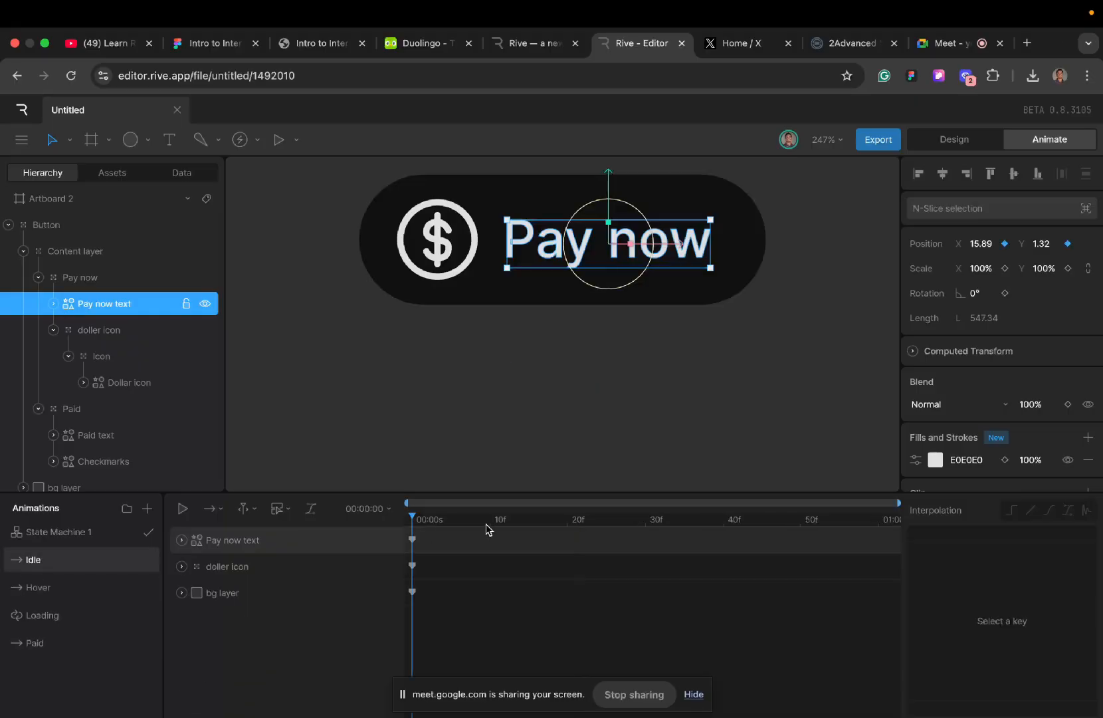
left_click(413, 540)
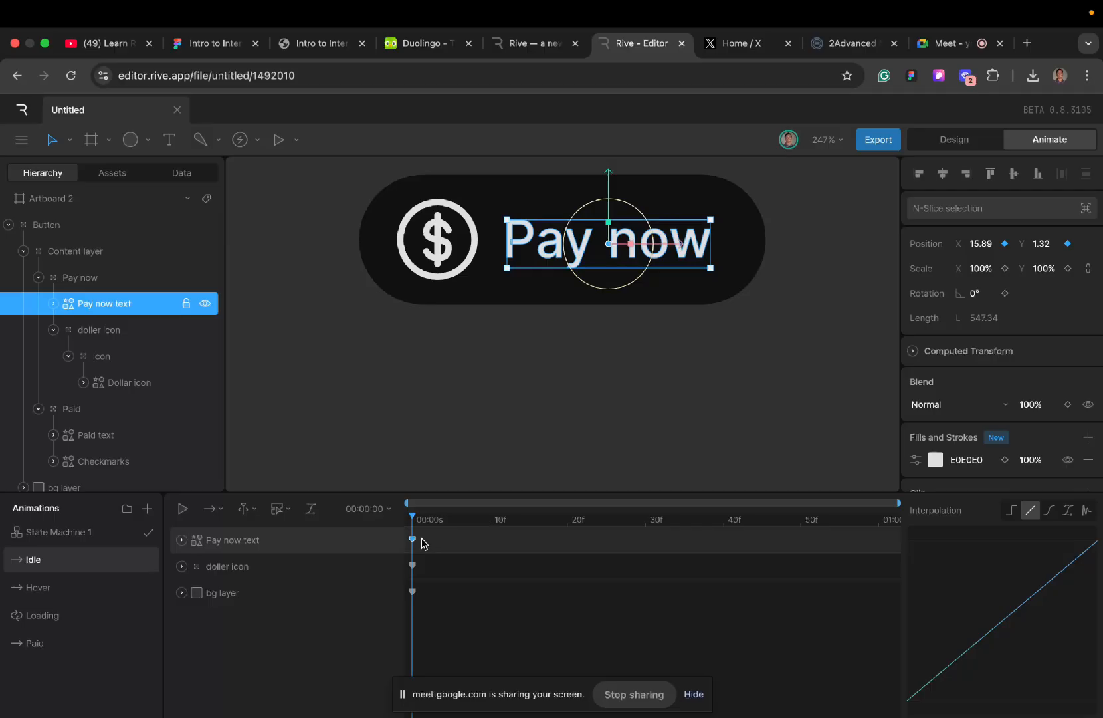
left_click(73, 648)
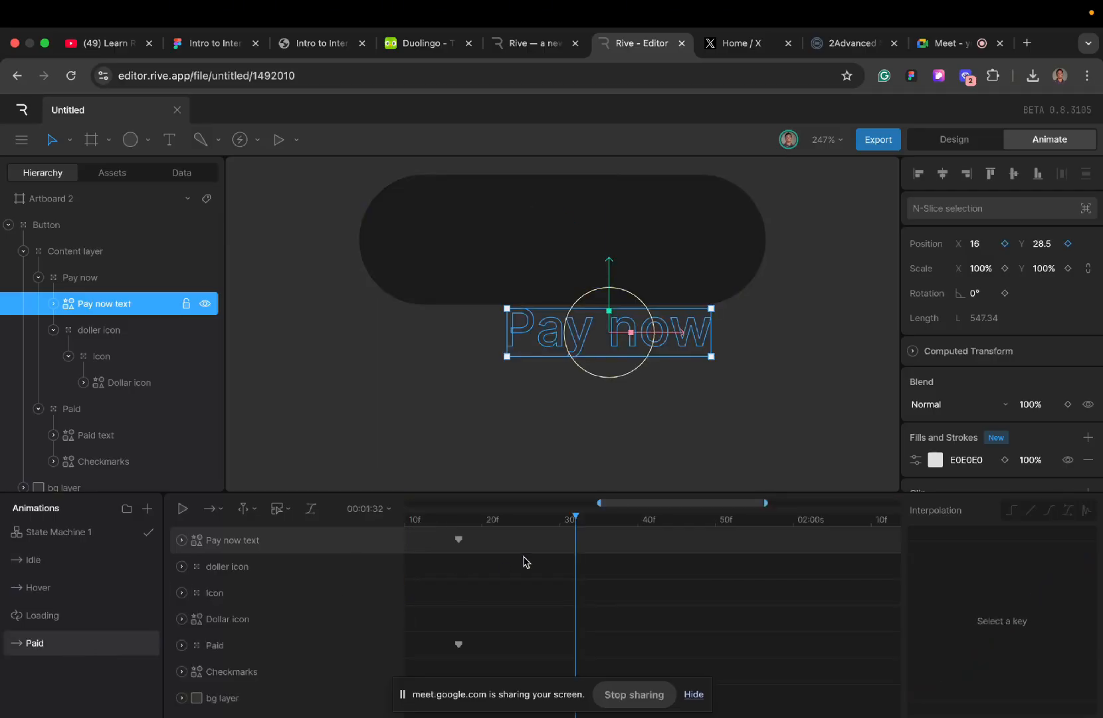
key("super+v")
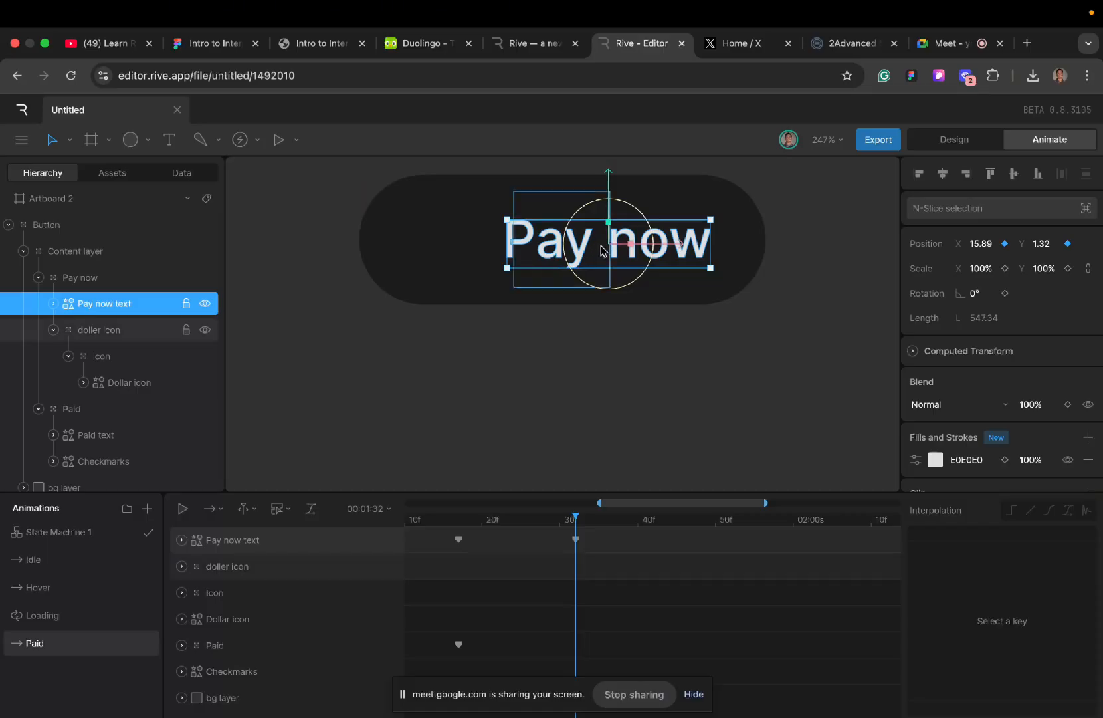
- Play the Paid timeline from the start, and scrub back from 00:01:32 to 00:01:17 to check the Pay now text's return
scroll(530, 553, "left", 1)
scroll(530, 555, "left", 10)
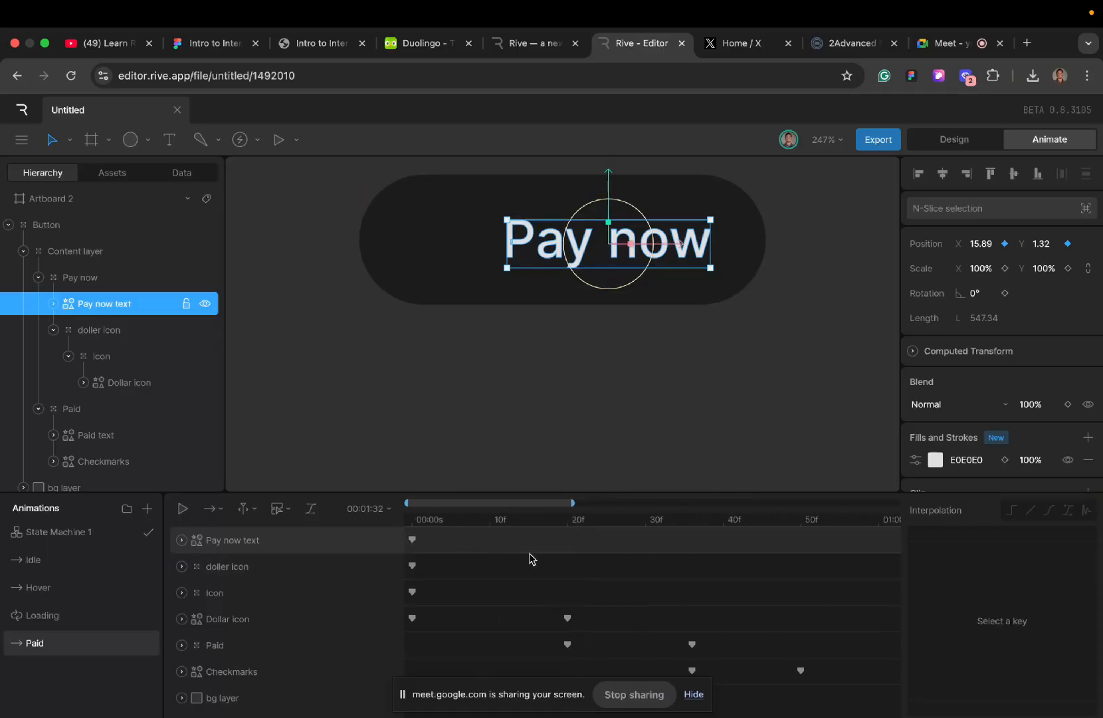
left_click(418, 522)
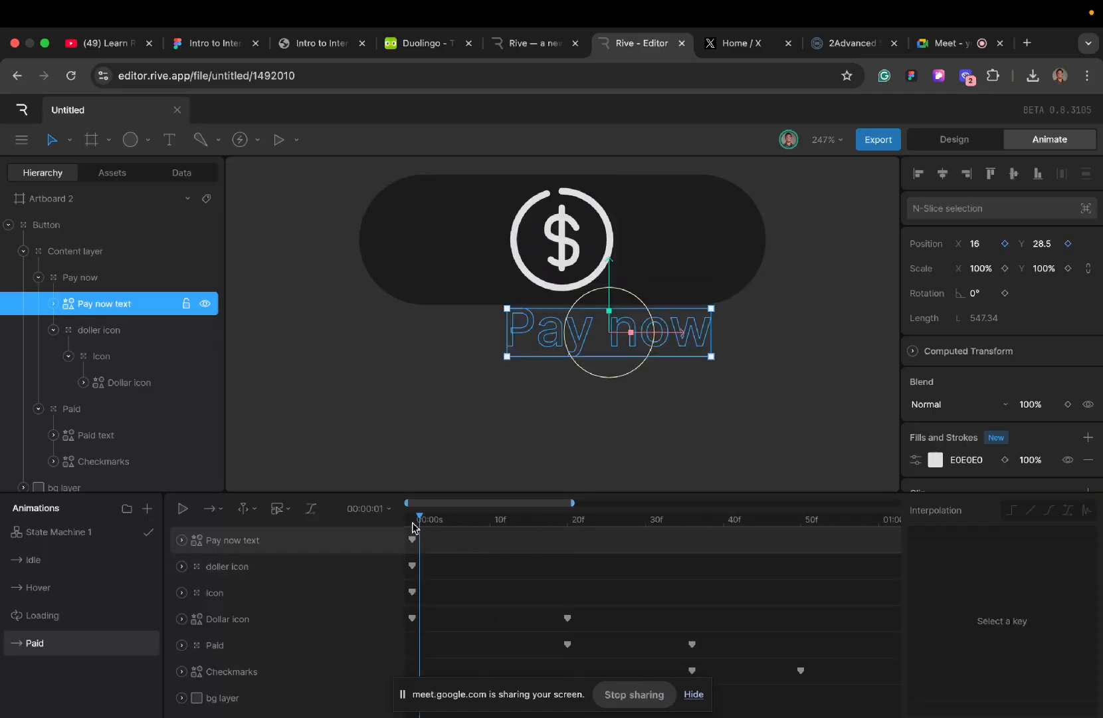
key("space")
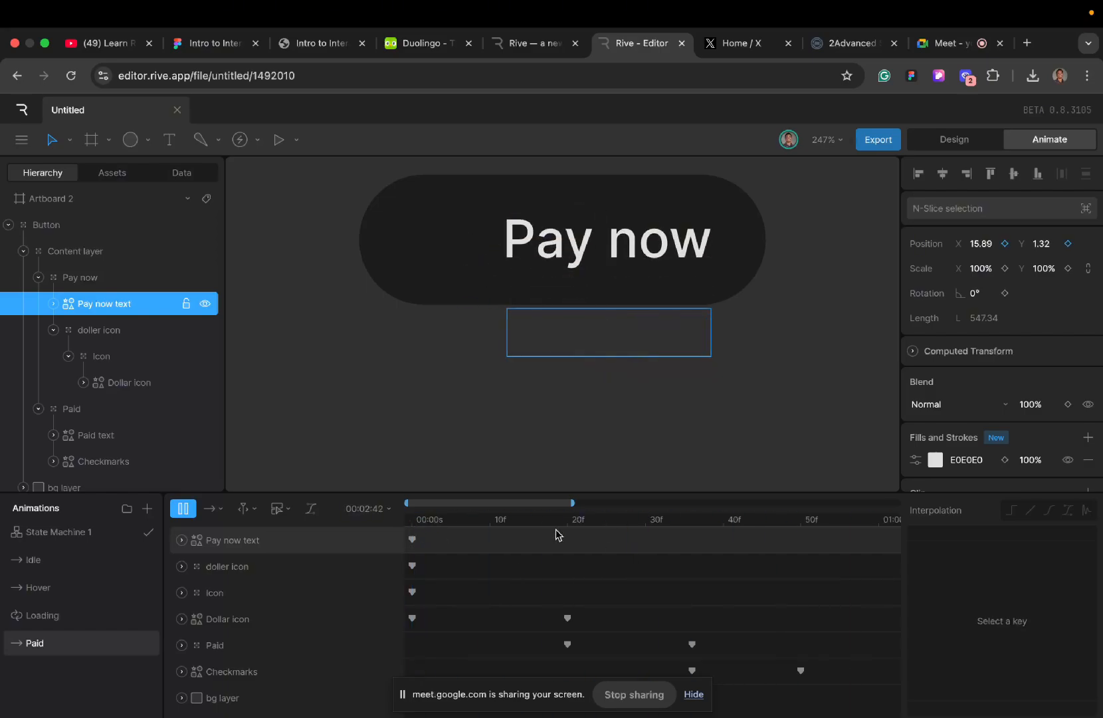
key("space")
scroll(659, 550, "right", 2)
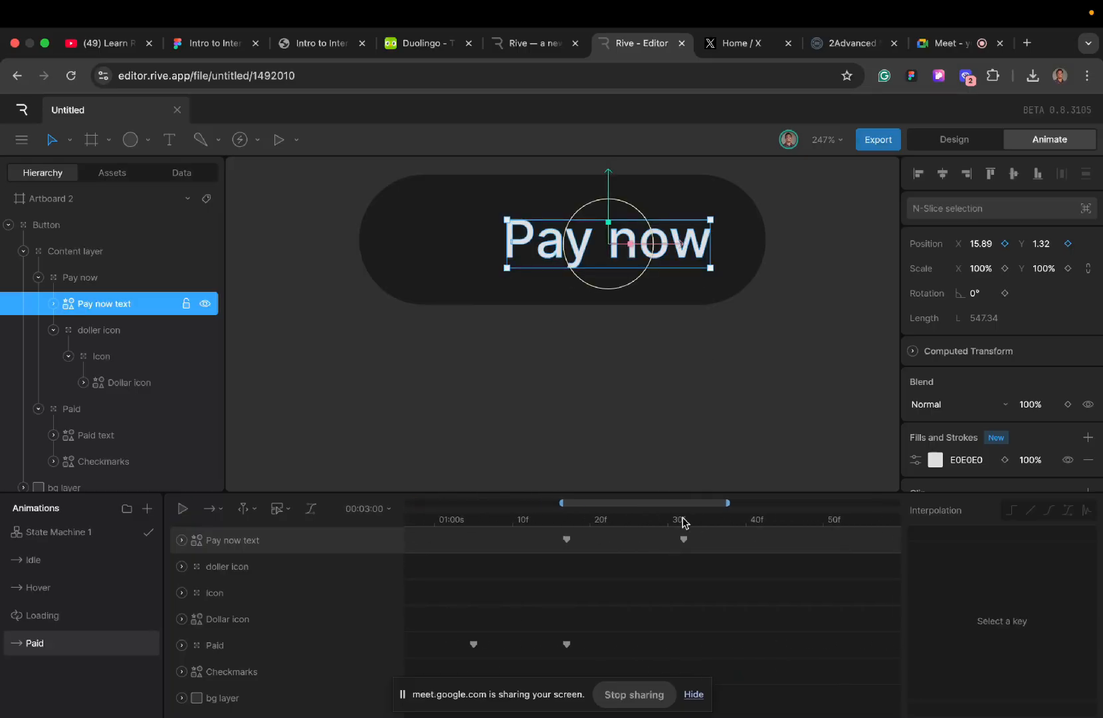
left_click(683, 521)
left_click_drag(683, 522, 566, 521)
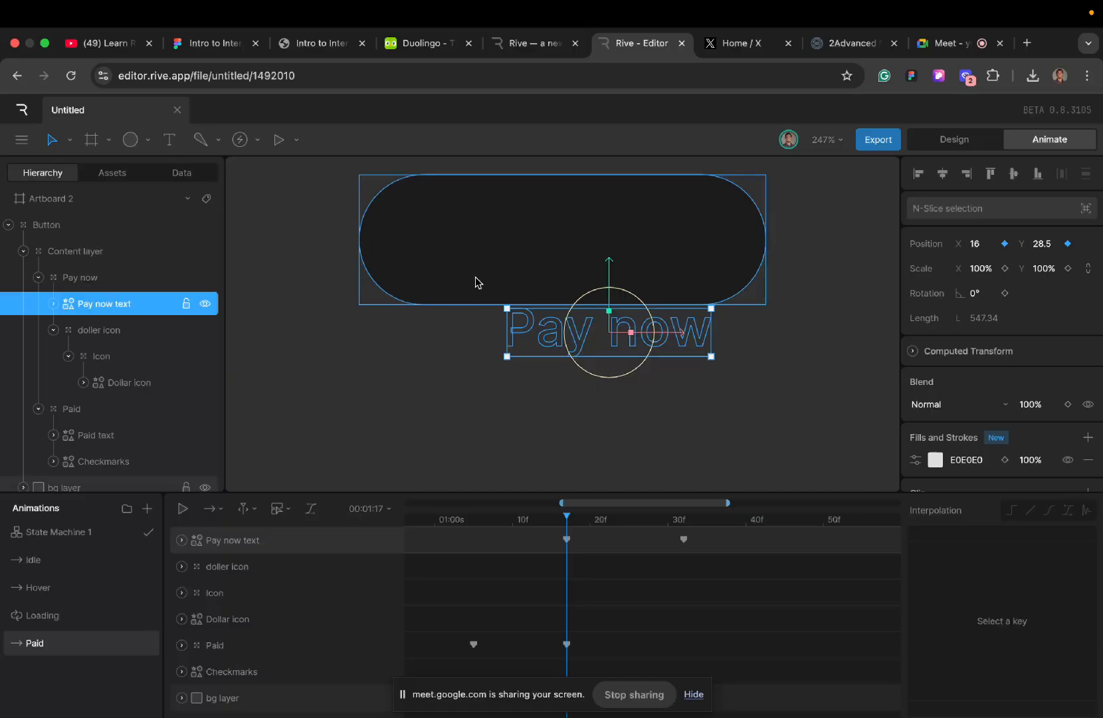
- Replay the Paid timeline from frame 0 and scrub from 00:01:17 to 00:01:32 over the Pay now text's entrance
scroll(541, 589, "left", 6)
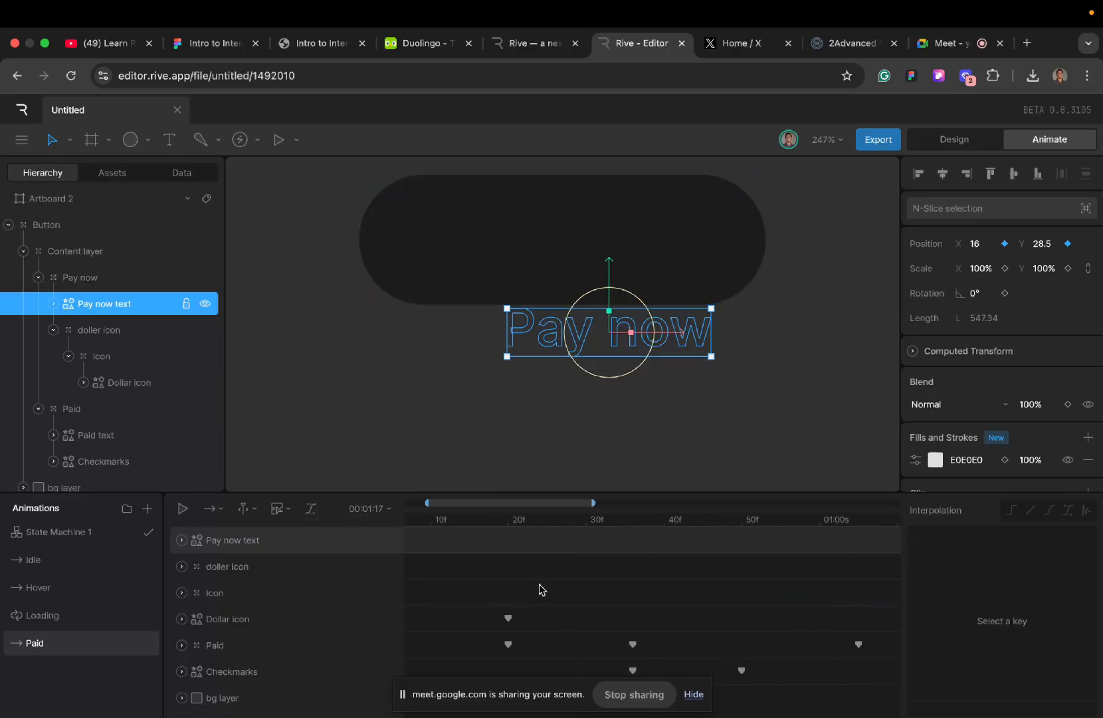
left_click(412, 525)
key("space")
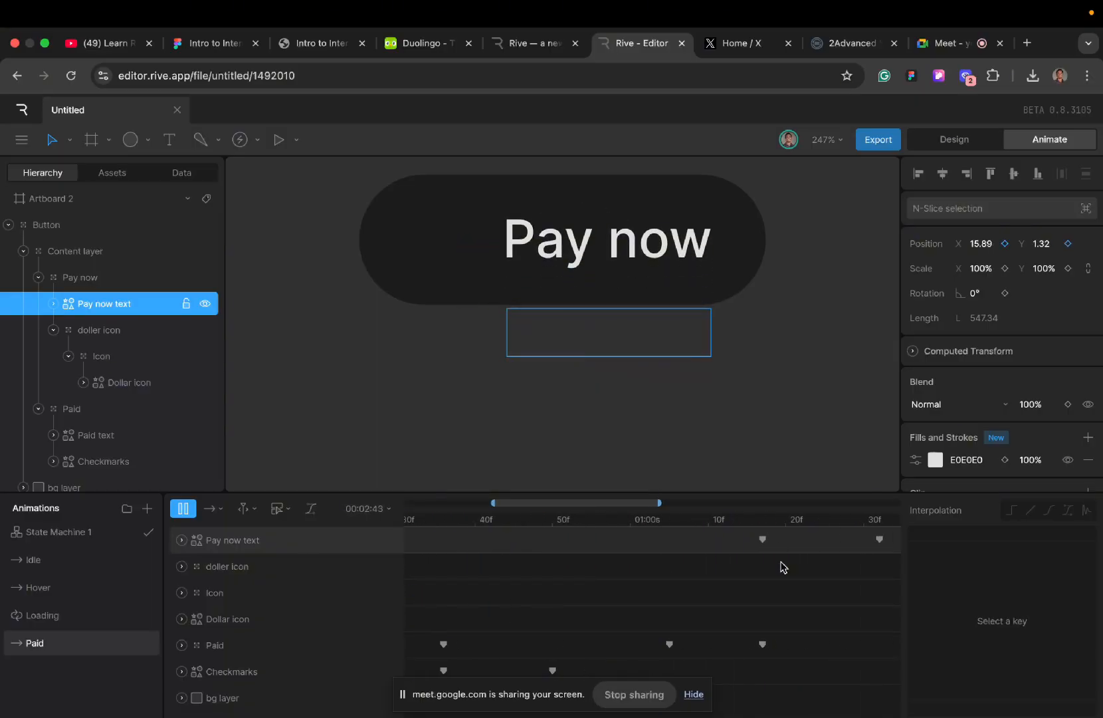
key("space")
left_click(723, 525)
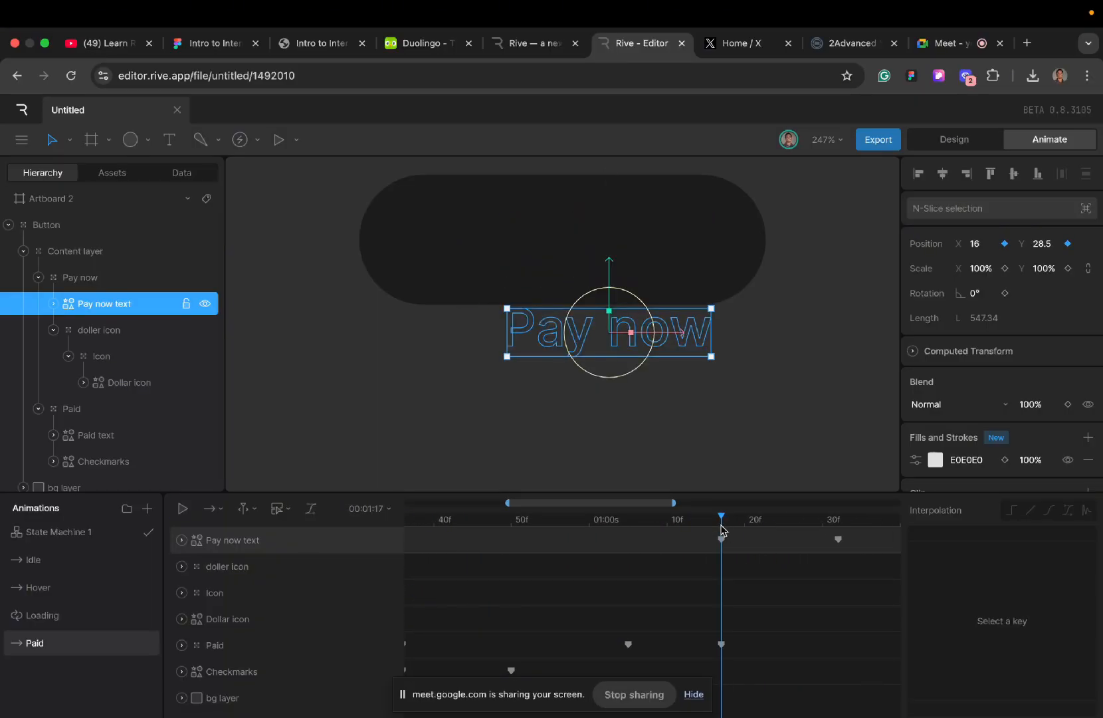
left_click_drag(722, 528, 837, 530)
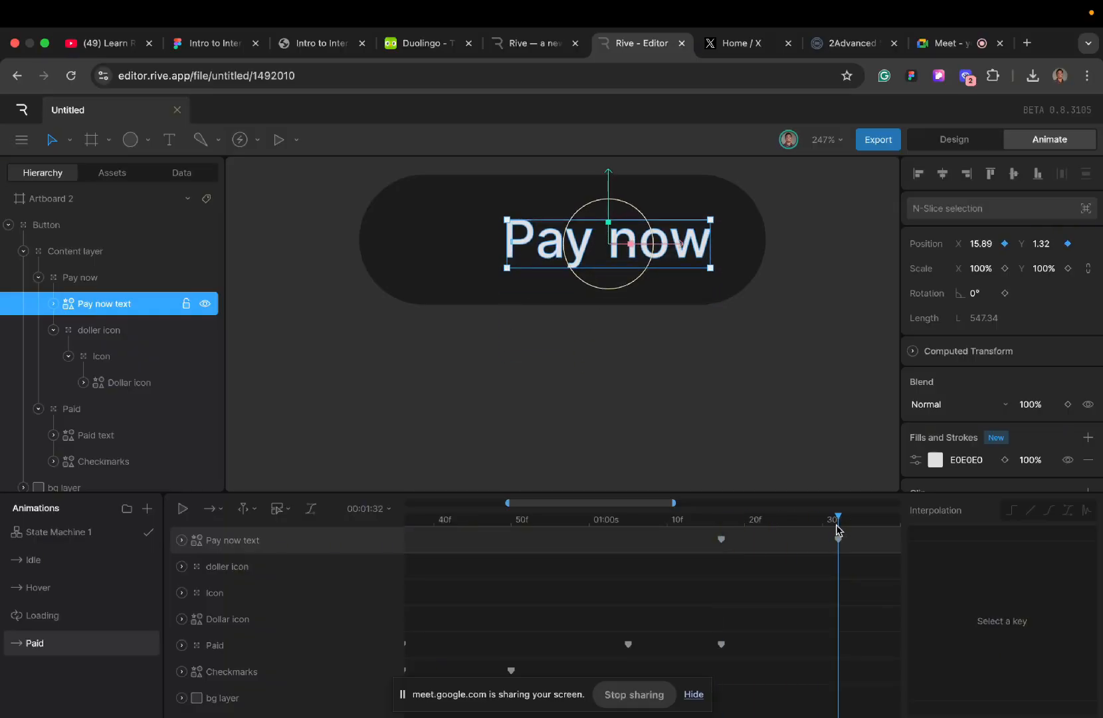
scroll(758, 603, "right", 5)
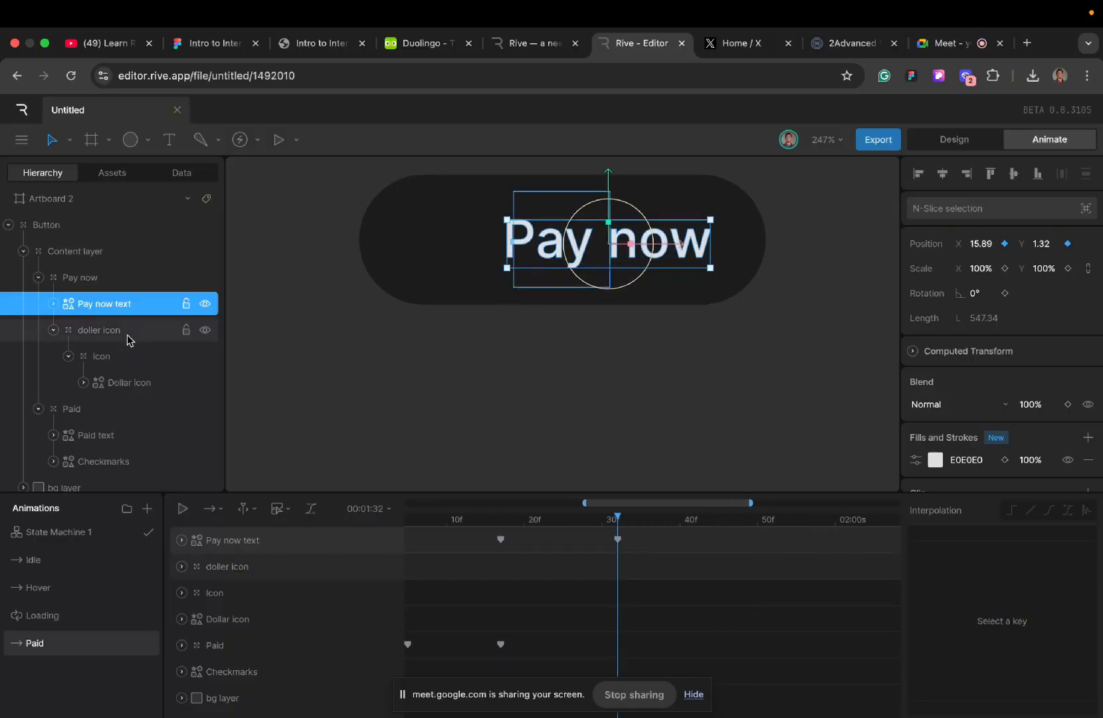
- Key the doller icon group's Idle position at X -36.71, Y 0, and copy its keys with 100% scale to 00:01:32 in Paid
left_click(108, 336)
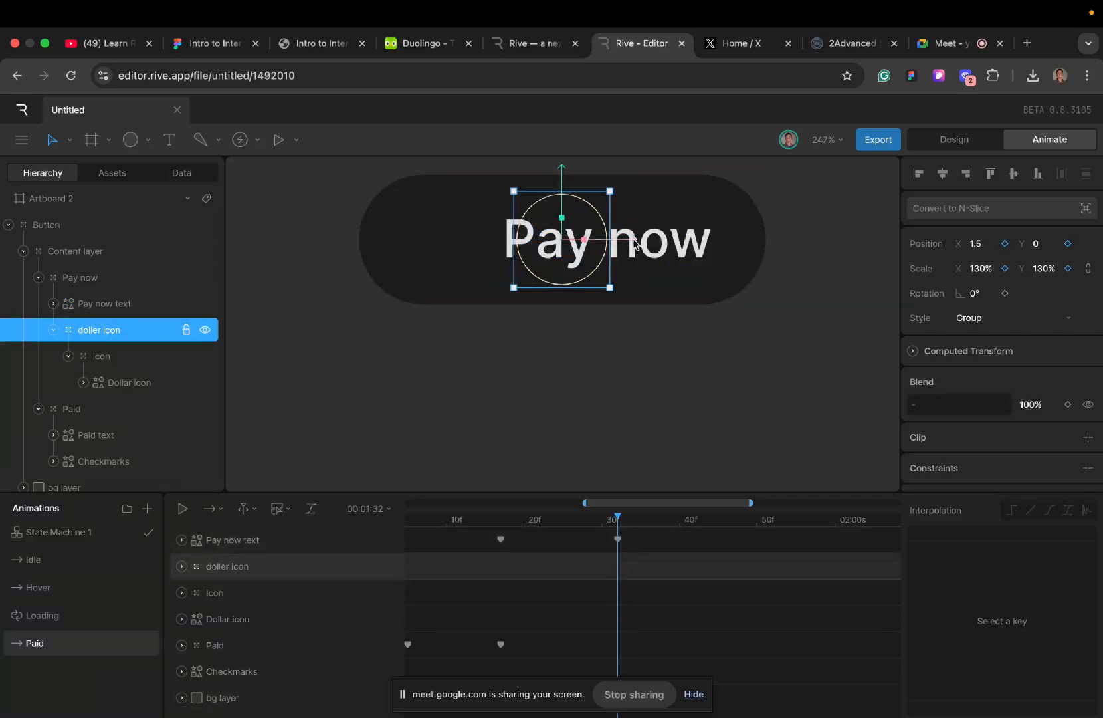
left_click_drag(629, 243, 536, 247)
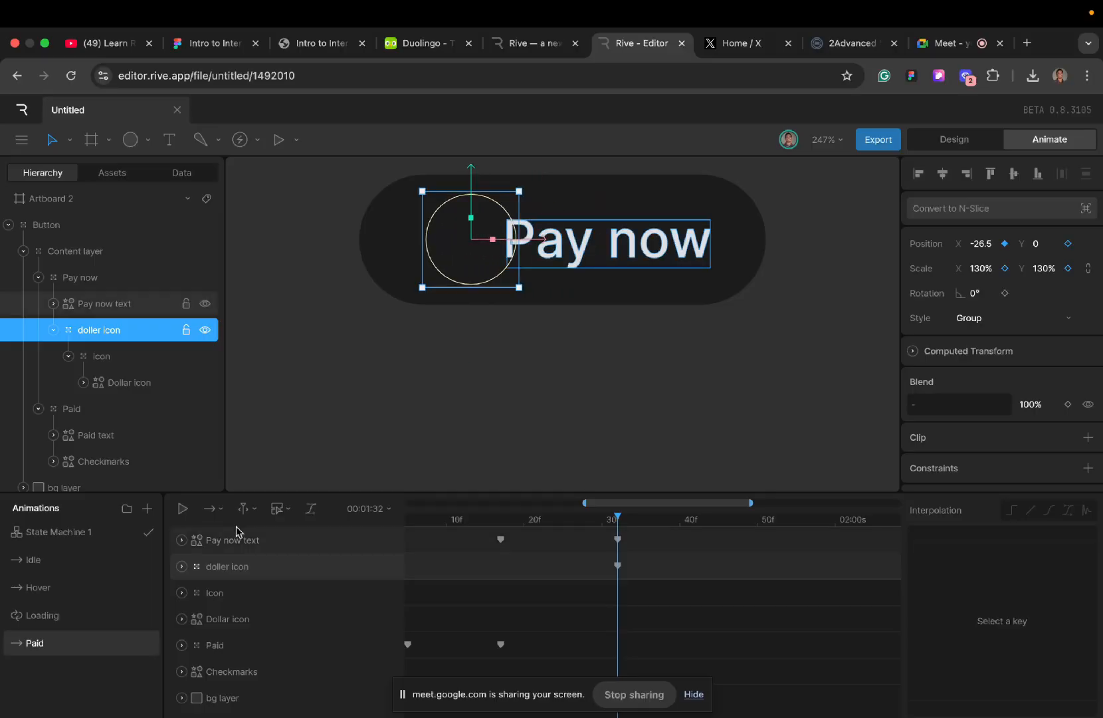
left_click(58, 567)
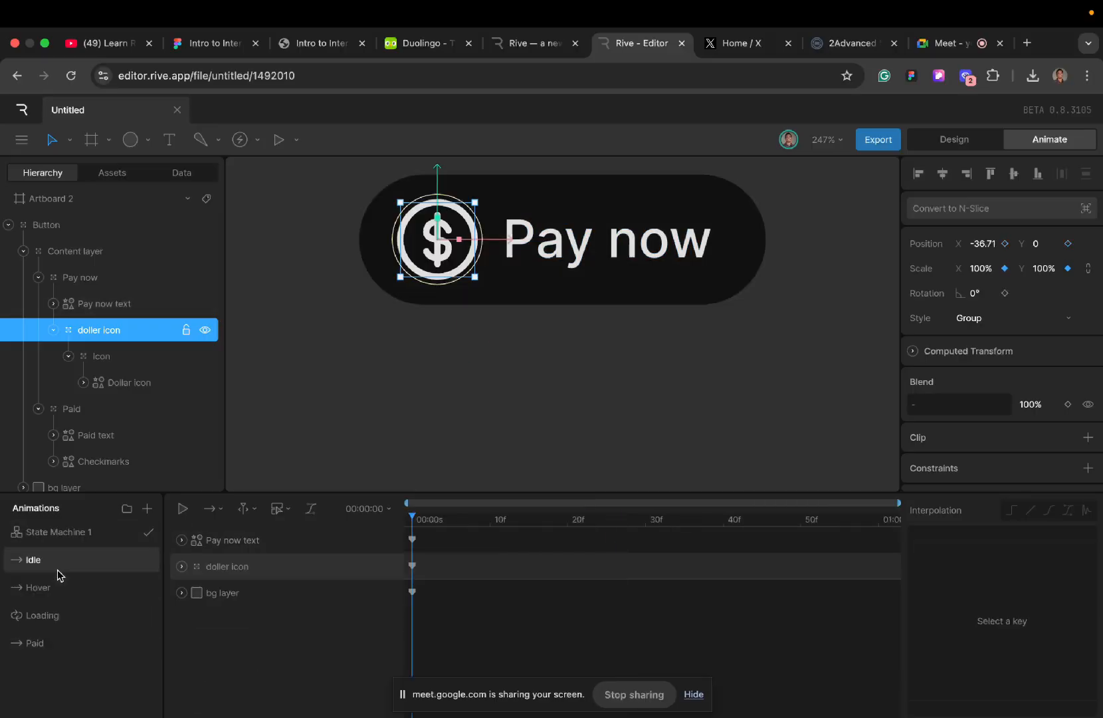
left_click(412, 565)
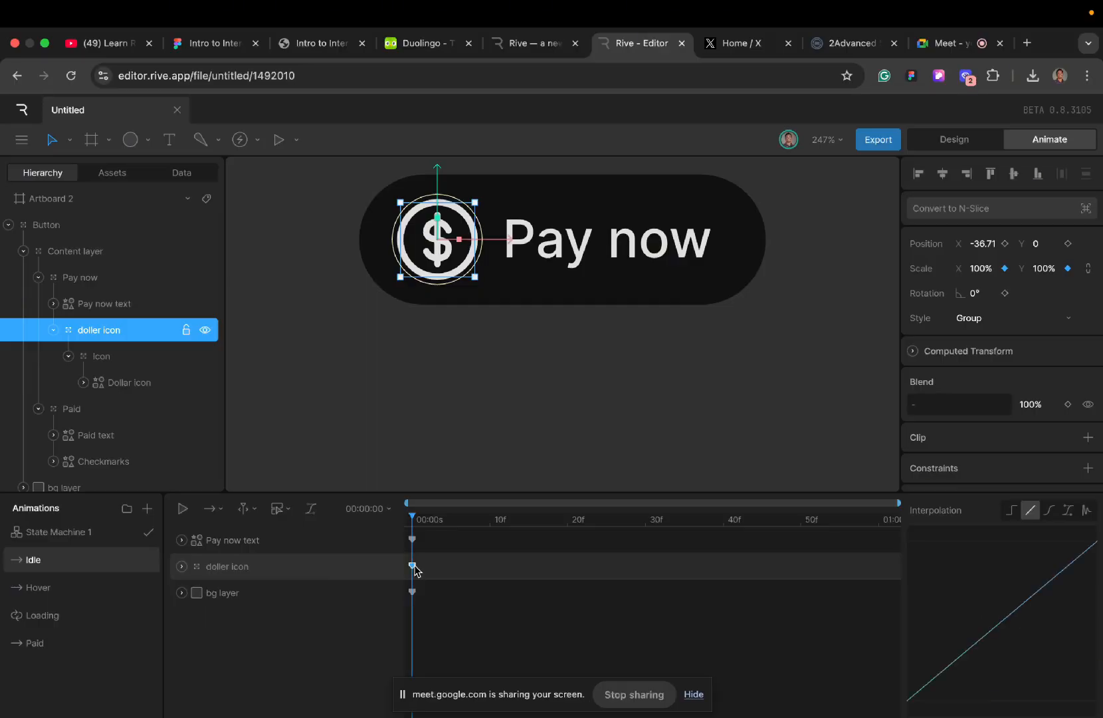
left_click(1004, 244)
left_click(63, 643)
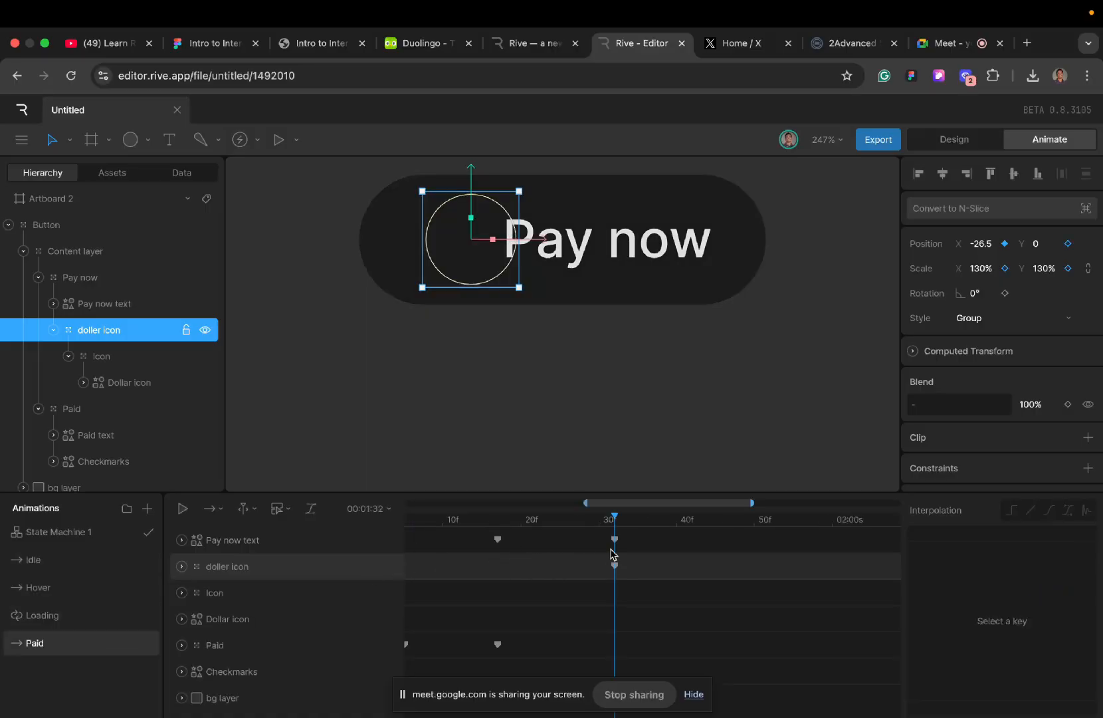
key("super+v")
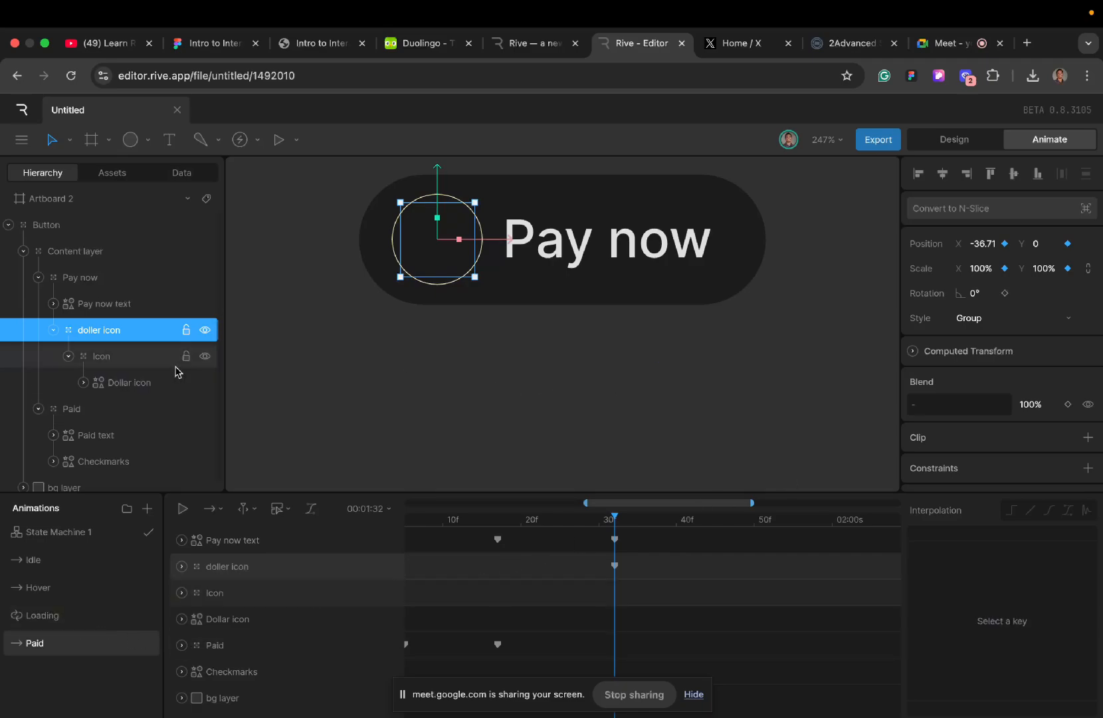
- Key the Dollar icon's stroke trim End at 0% at 00:01:32 and at 100% at 00:01:50 in the Paid timeline
left_click(111, 384)
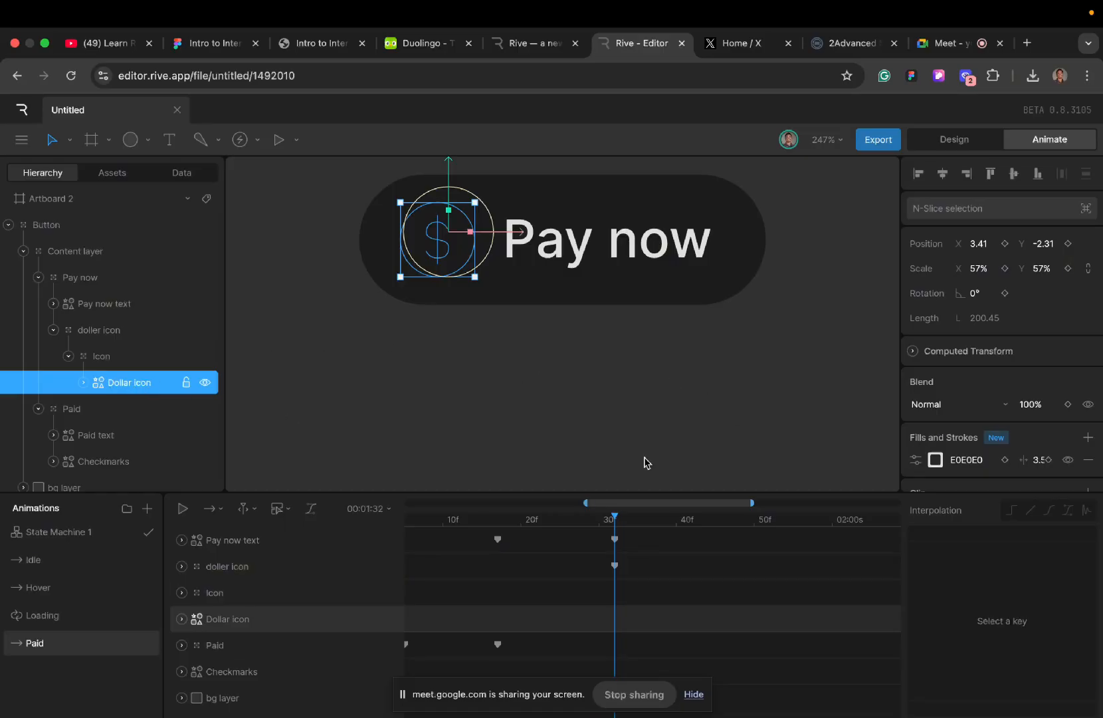
left_click(916, 459)
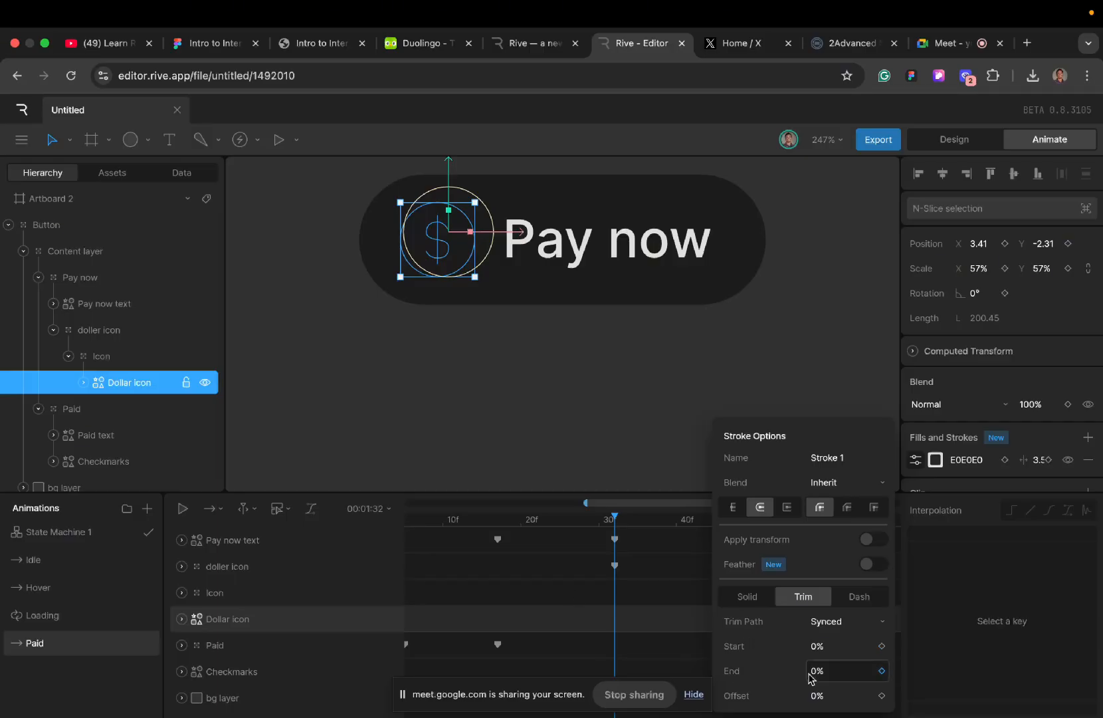
left_click(881, 671)
scroll(517, 616, "right", 5)
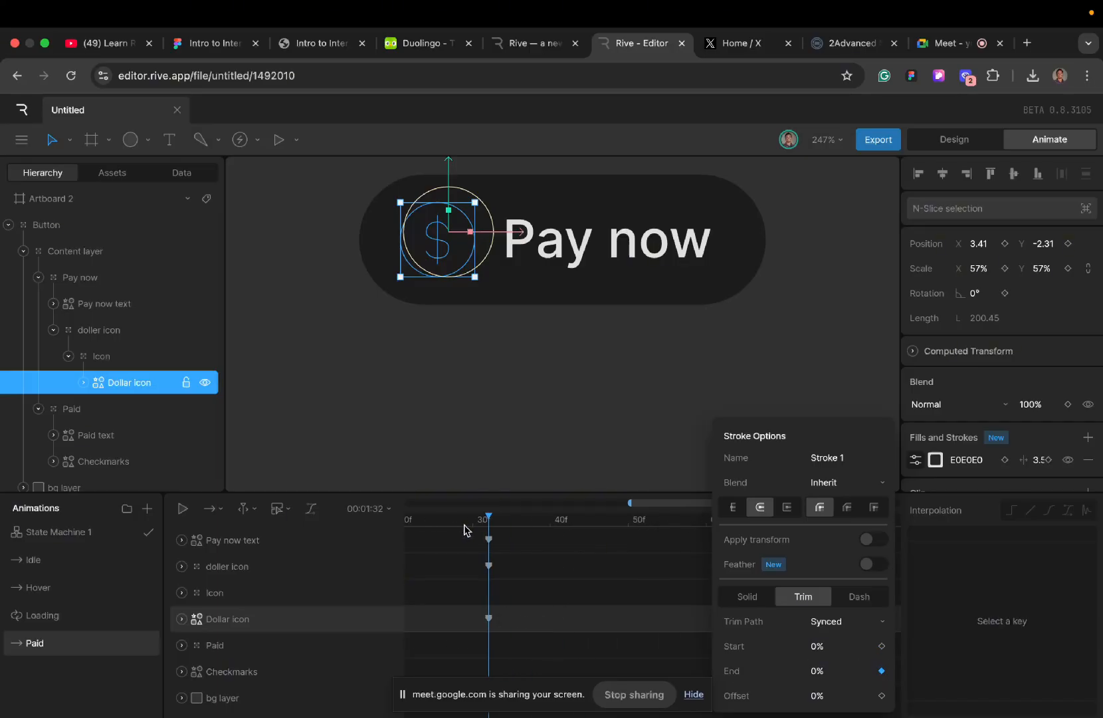
left_click_drag(489, 525, 629, 546)
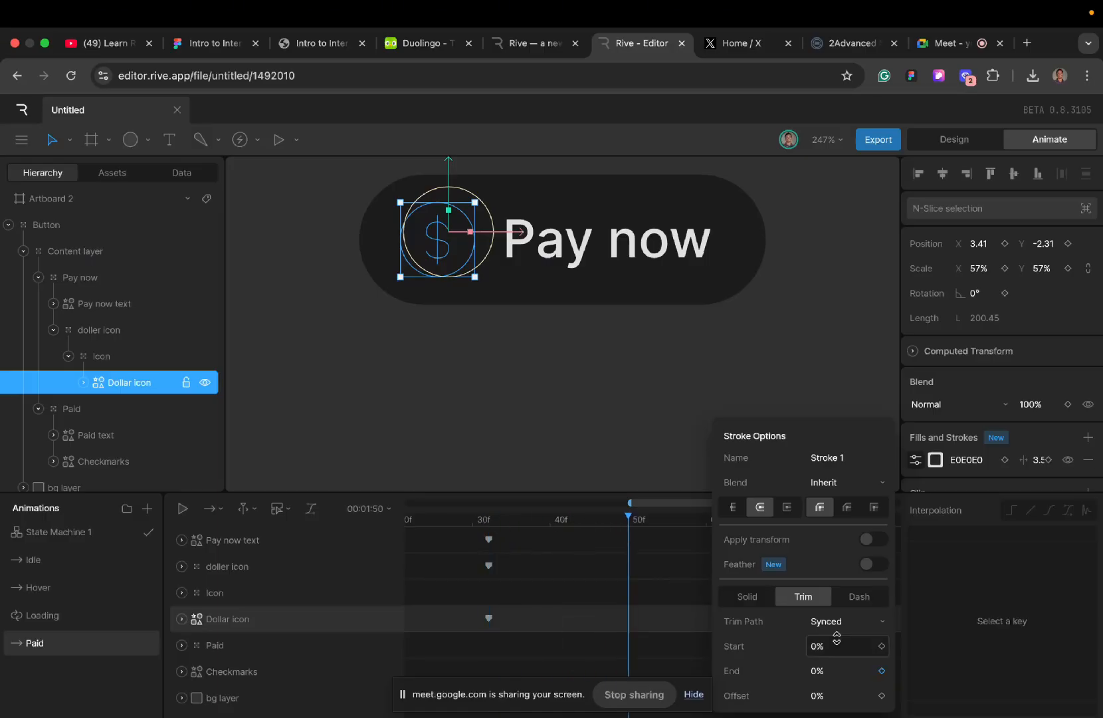
left_click(842, 678)
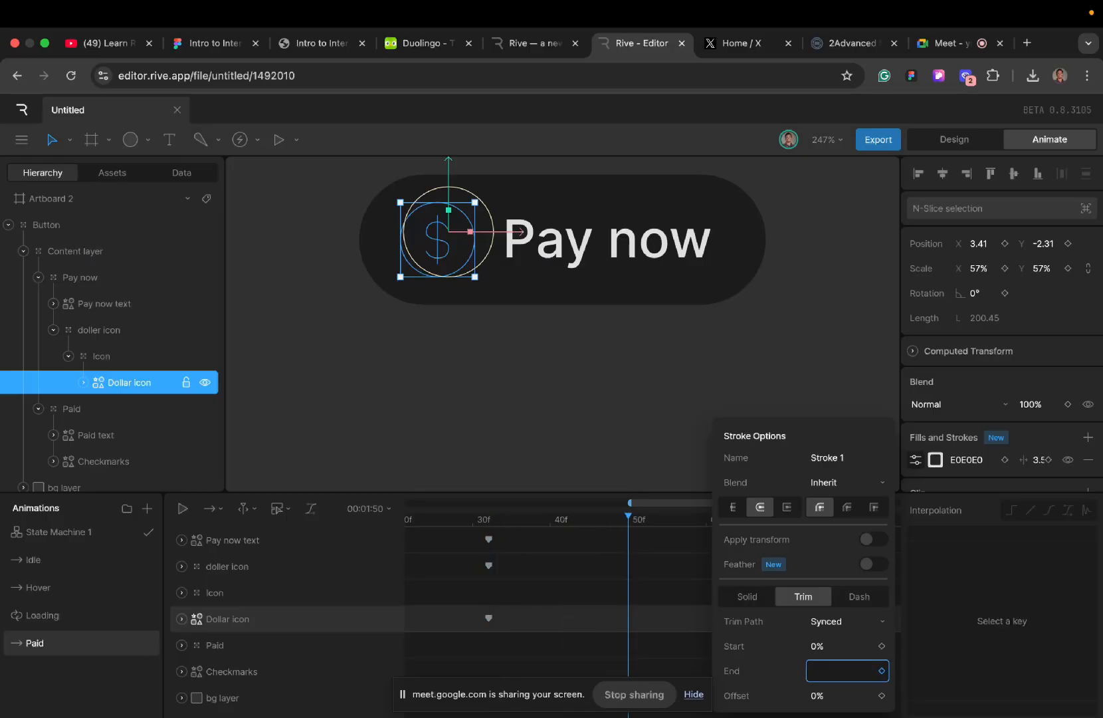
type("100")
key("Return")
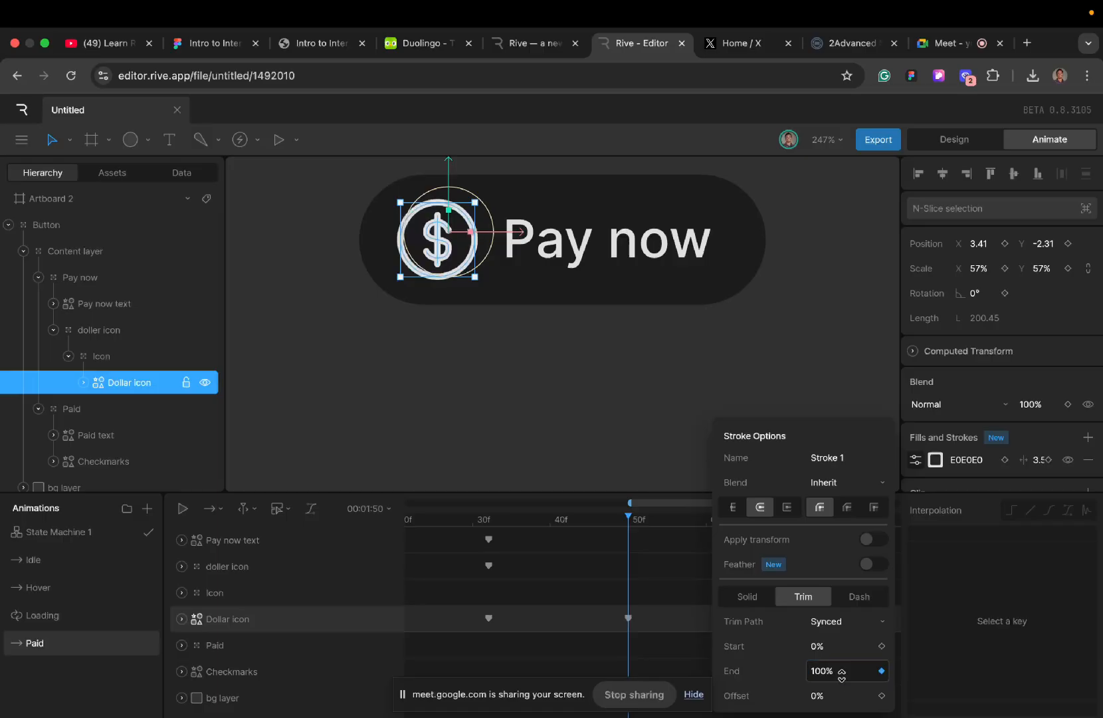
scroll(509, 593, "left", 3)
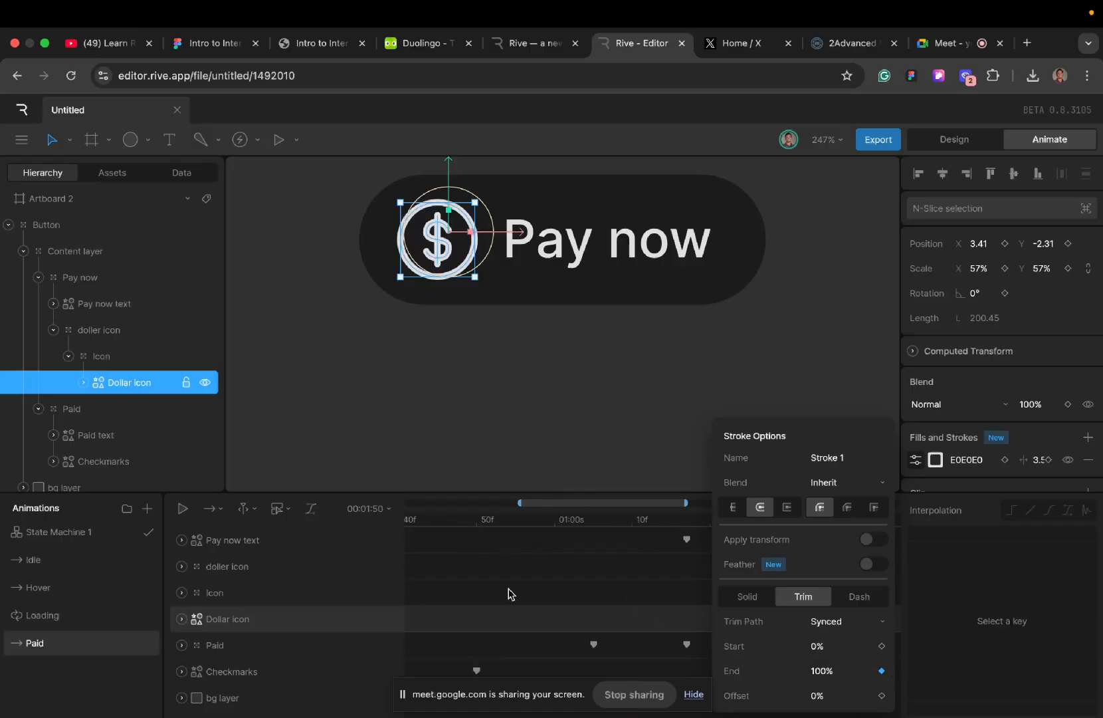
left_click(442, 420)
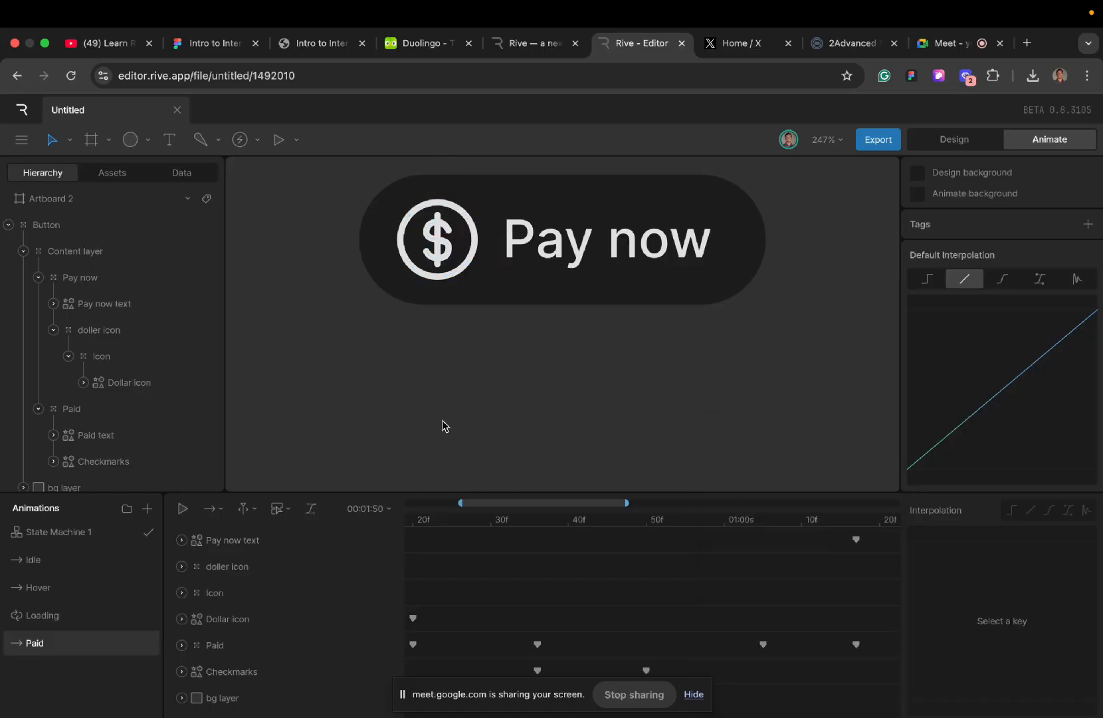
- Play the Paid timeline repeatedly from frame 0 to check the full sequence through the dollar icon's redraw
scroll(413, 593, "left", 3)
left_click(412, 528)
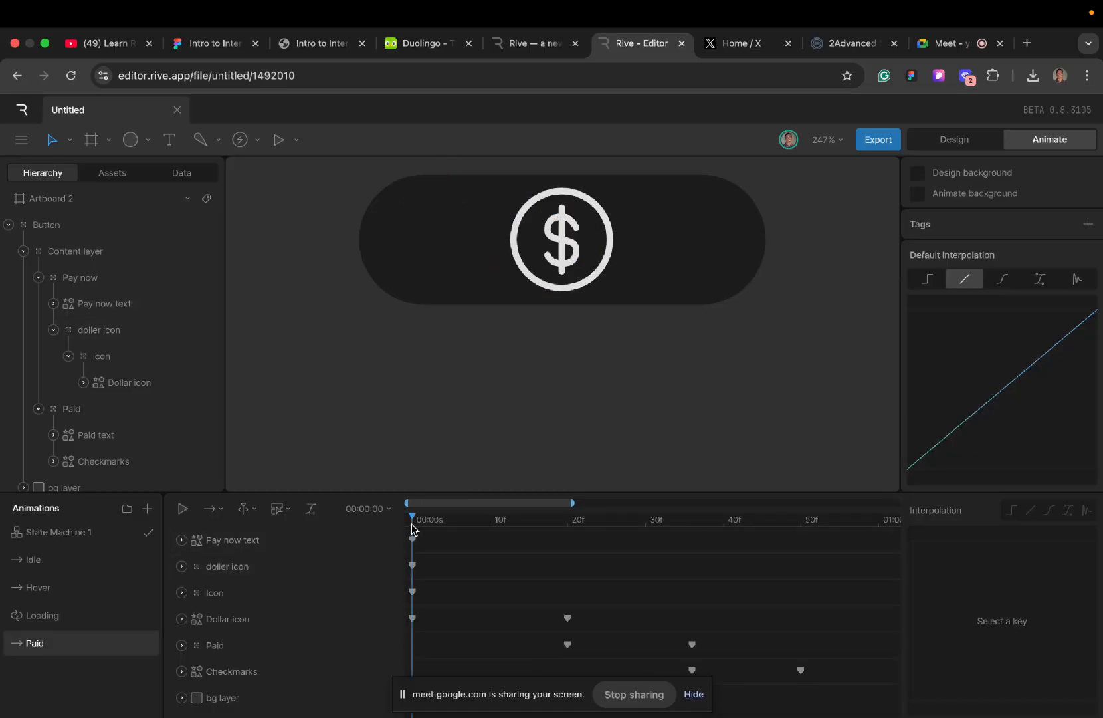
key("space")
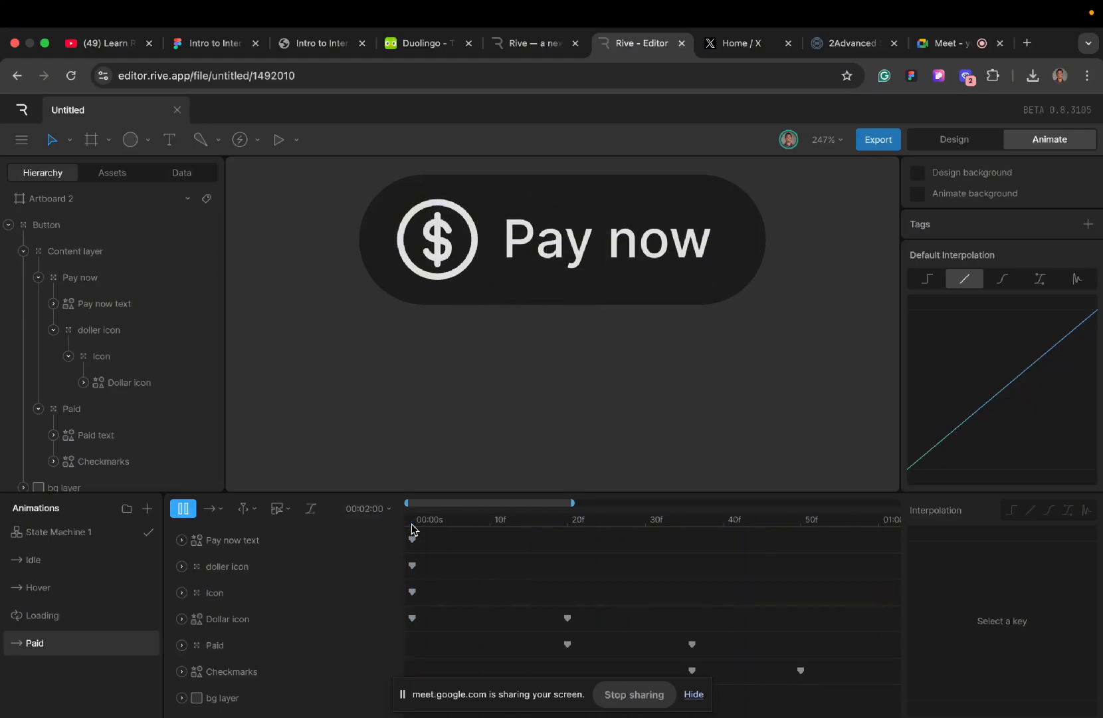
key("space")
key("space")
key("space")
left_click(412, 525)
key("space")
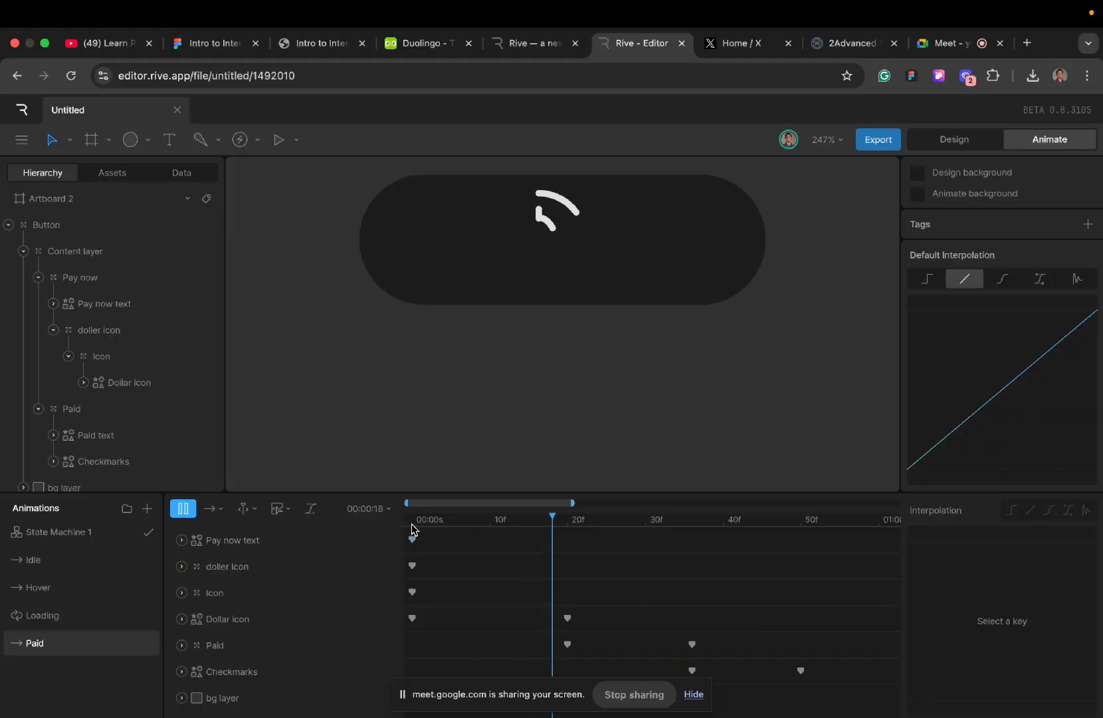
left_click(412, 528)
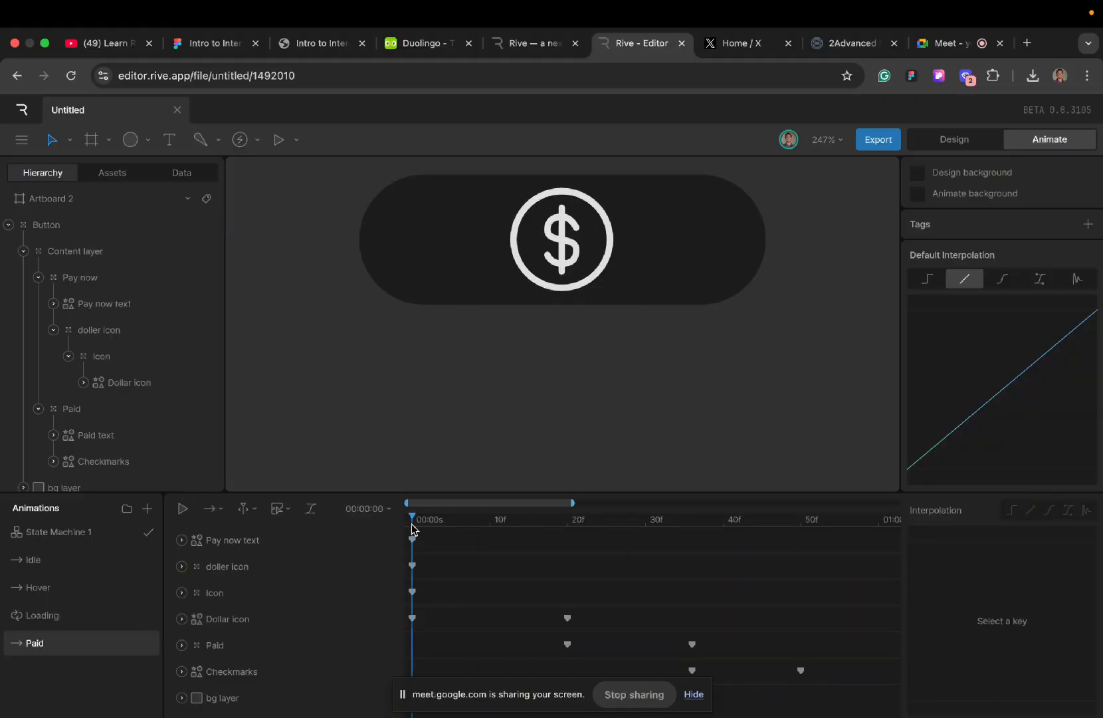
- Replay the Paid timeline from frame 0, and set the doller icon group's frame 0 key to Hold interpolation
key("space")
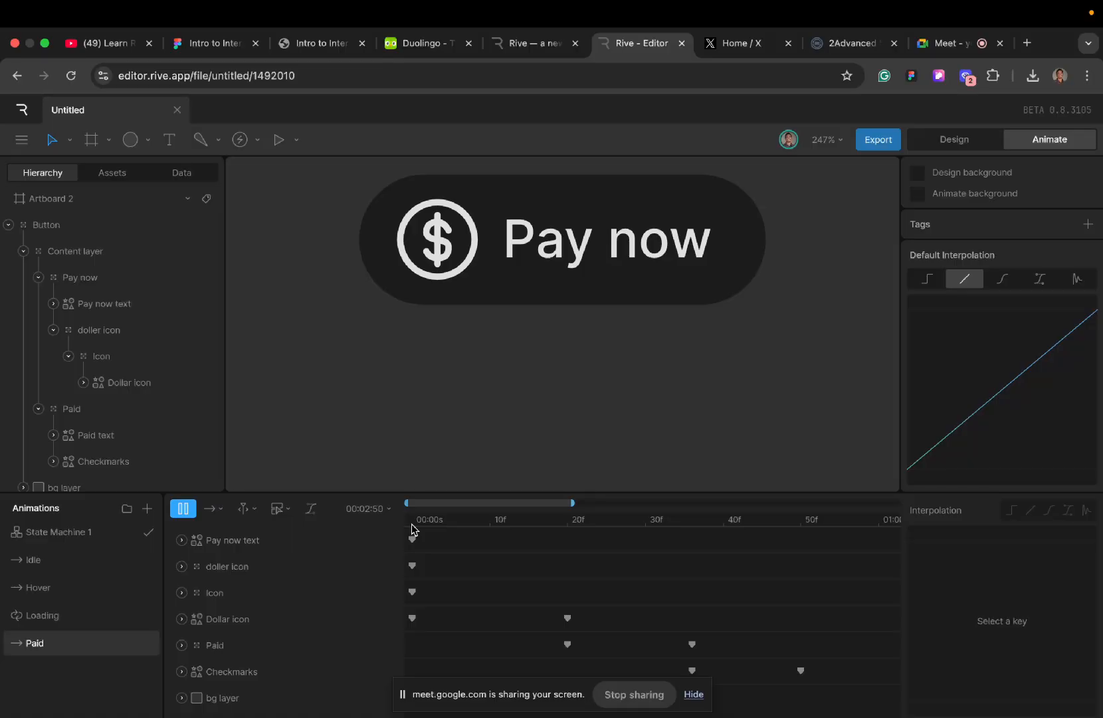
left_click(412, 529)
key("space")
left_click(412, 528)
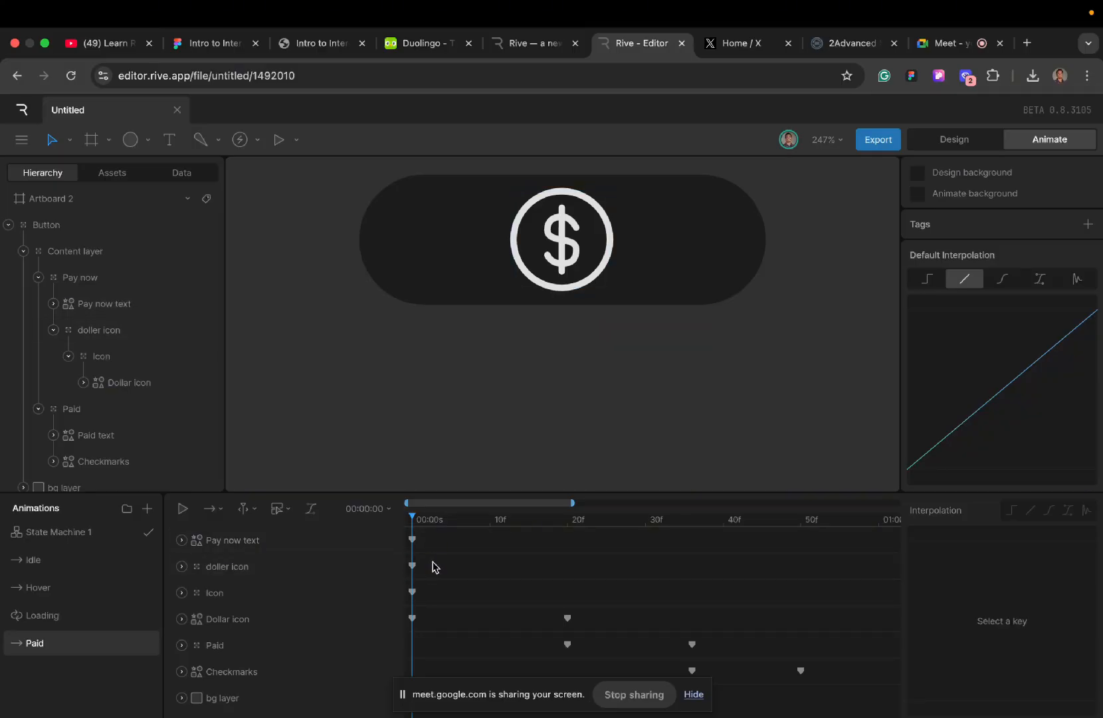
left_click(412, 567)
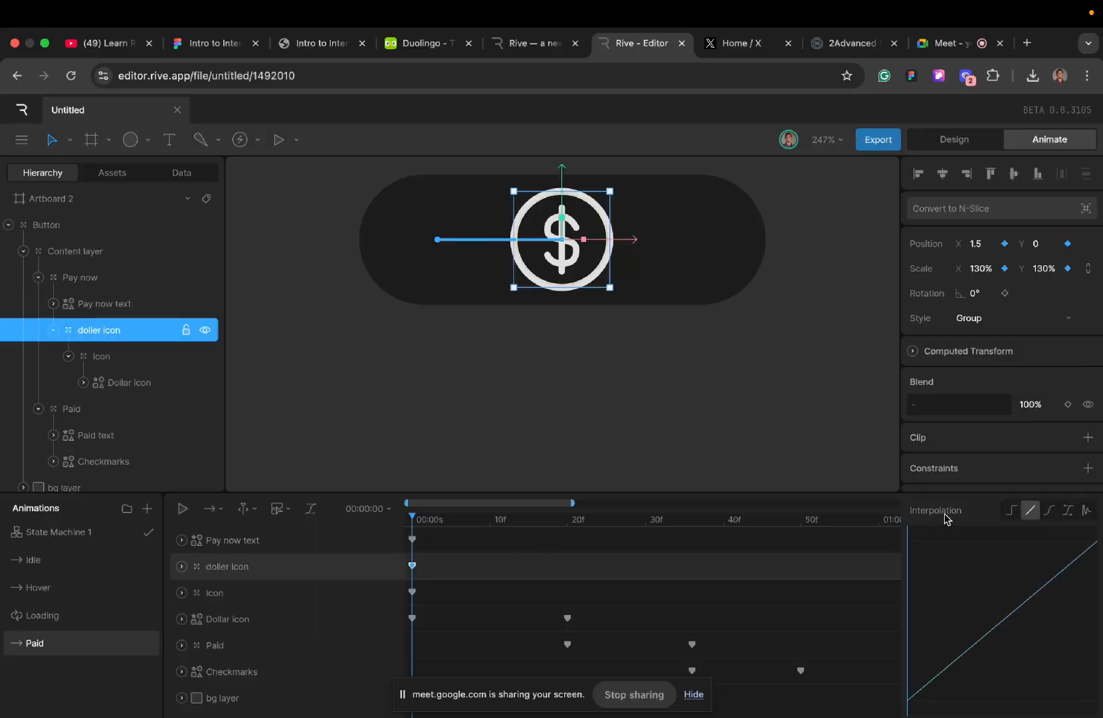
left_click(1011, 511)
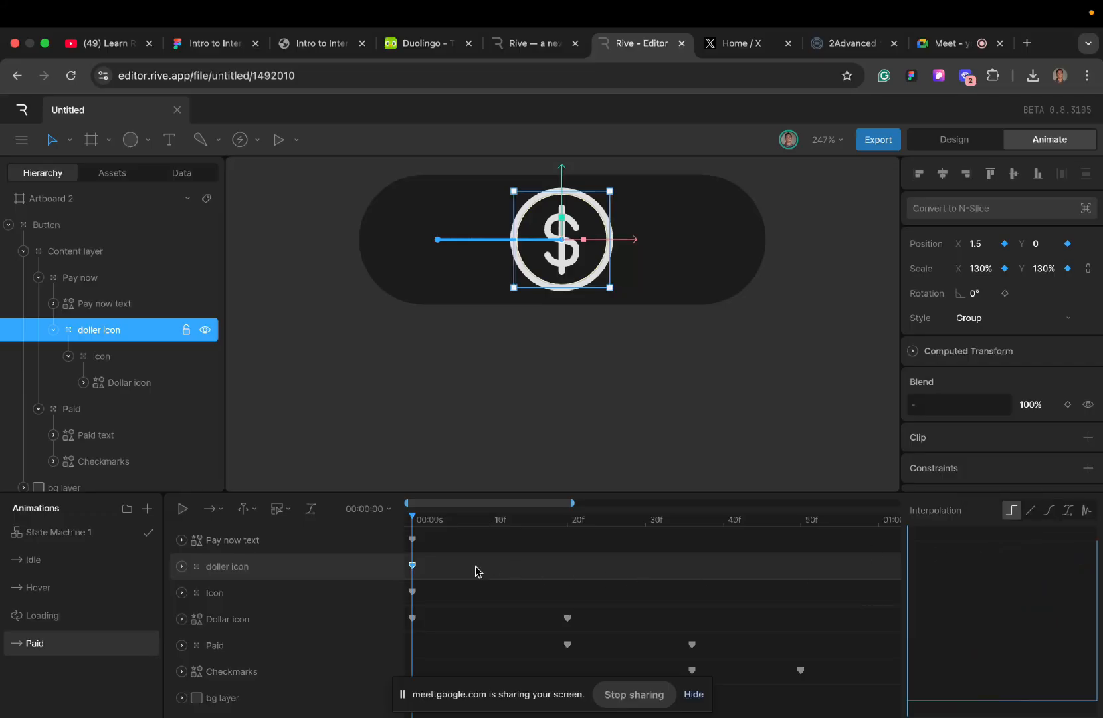
- Play the Paid timeline through and inspect 00:01:32 to check how the doller icon group changes position
key("space")
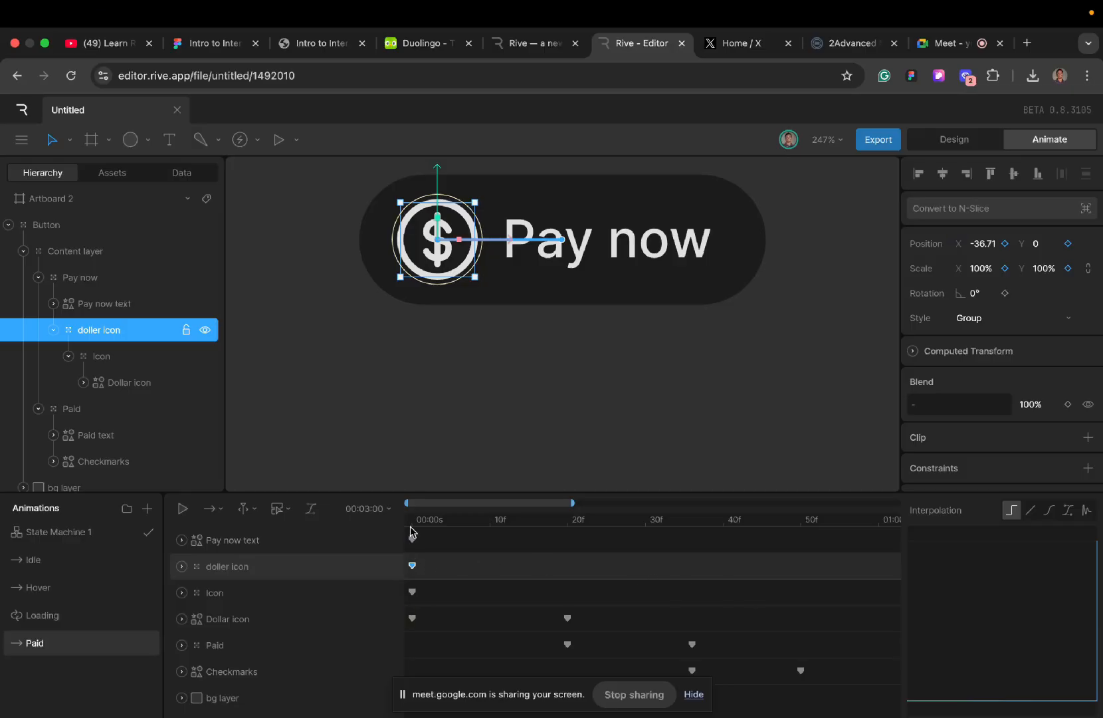
scroll(665, 574, "right", 5)
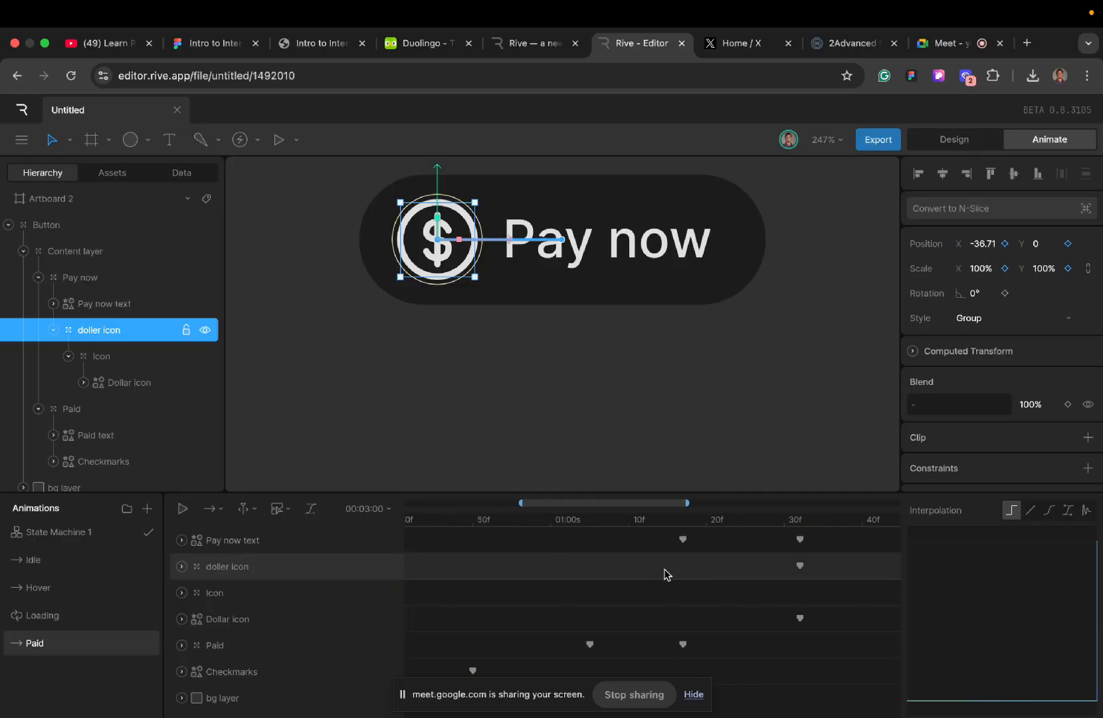
left_click(762, 520)
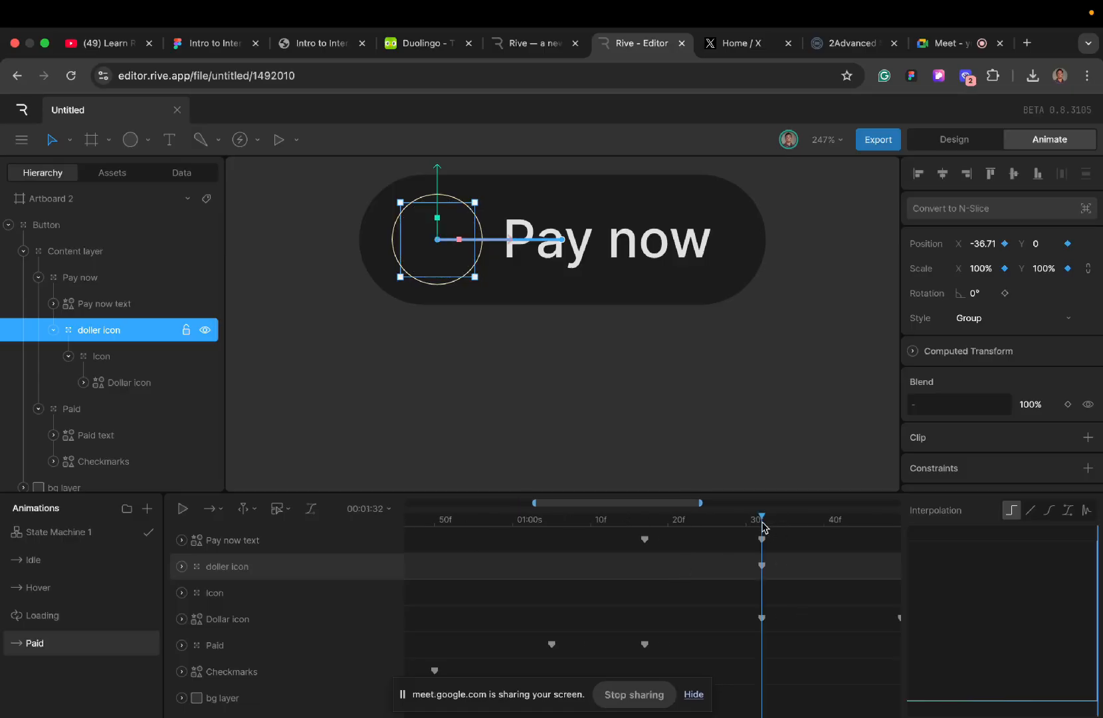
scroll(512, 591, "left", 5)
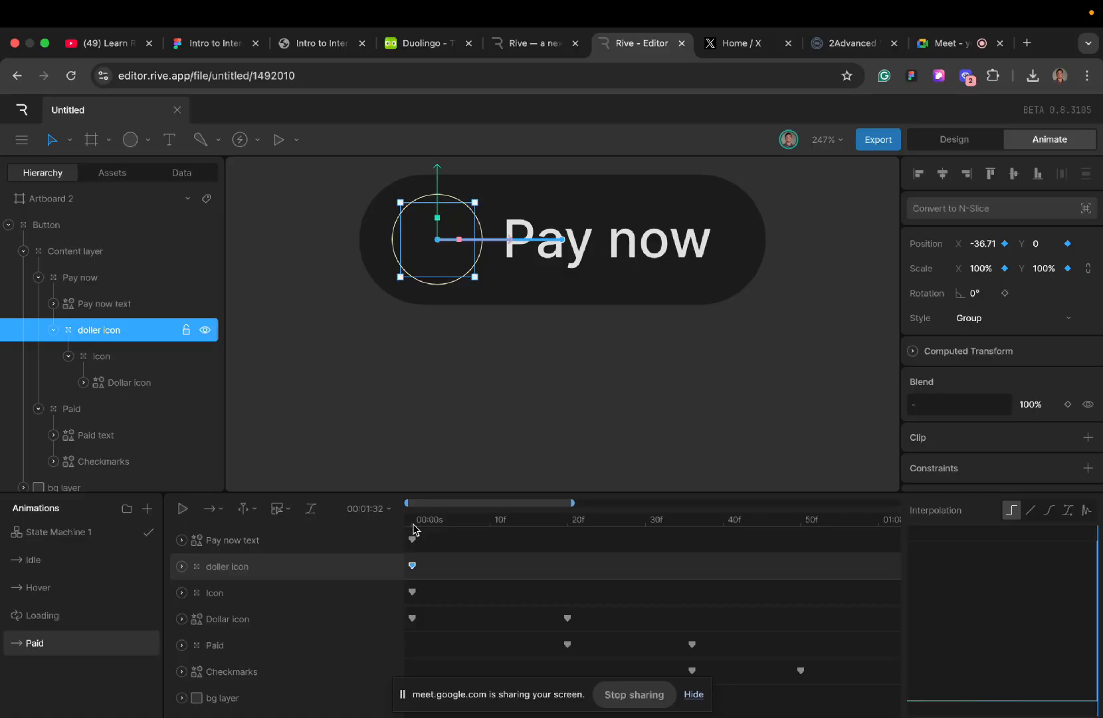
left_click(412, 521)
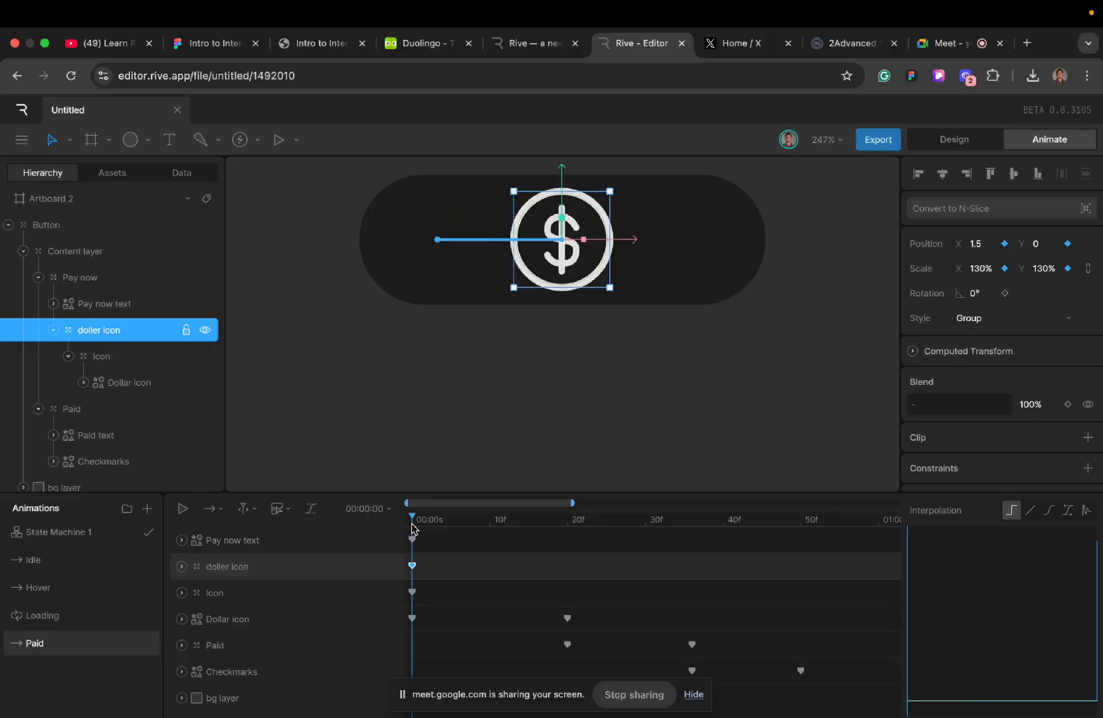
key("space")
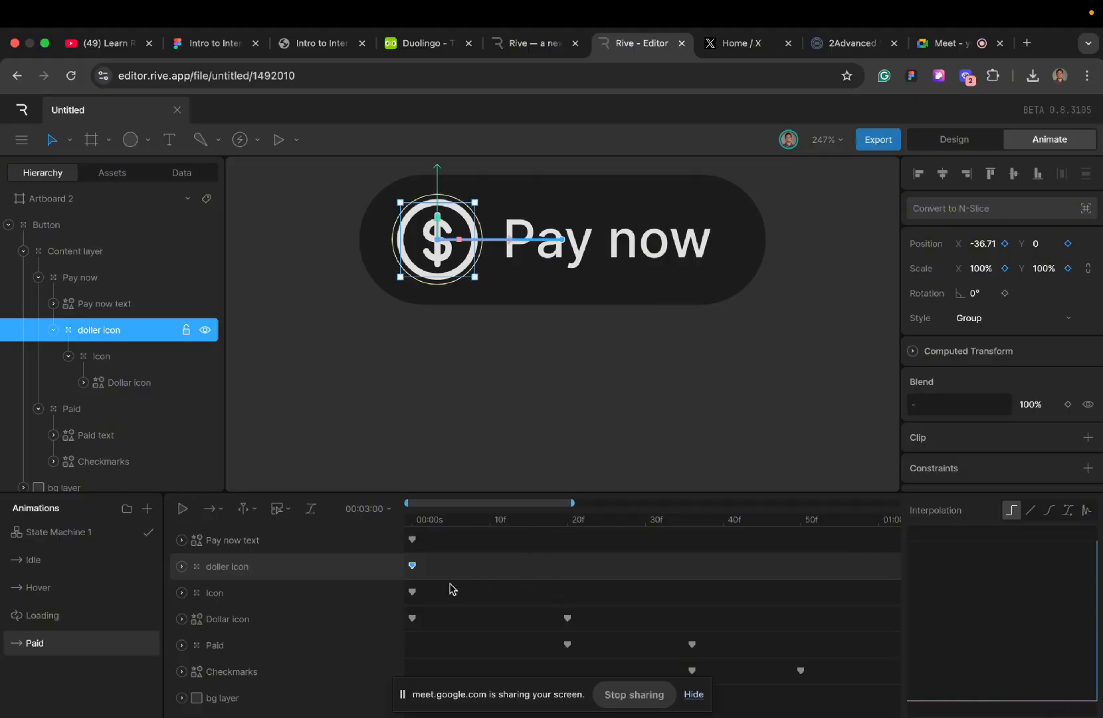
- Set the first Paid-timeline keys of Dollar icon, Paid and Checkmarks to Cubic interpolation and play the result
left_click(412, 618)
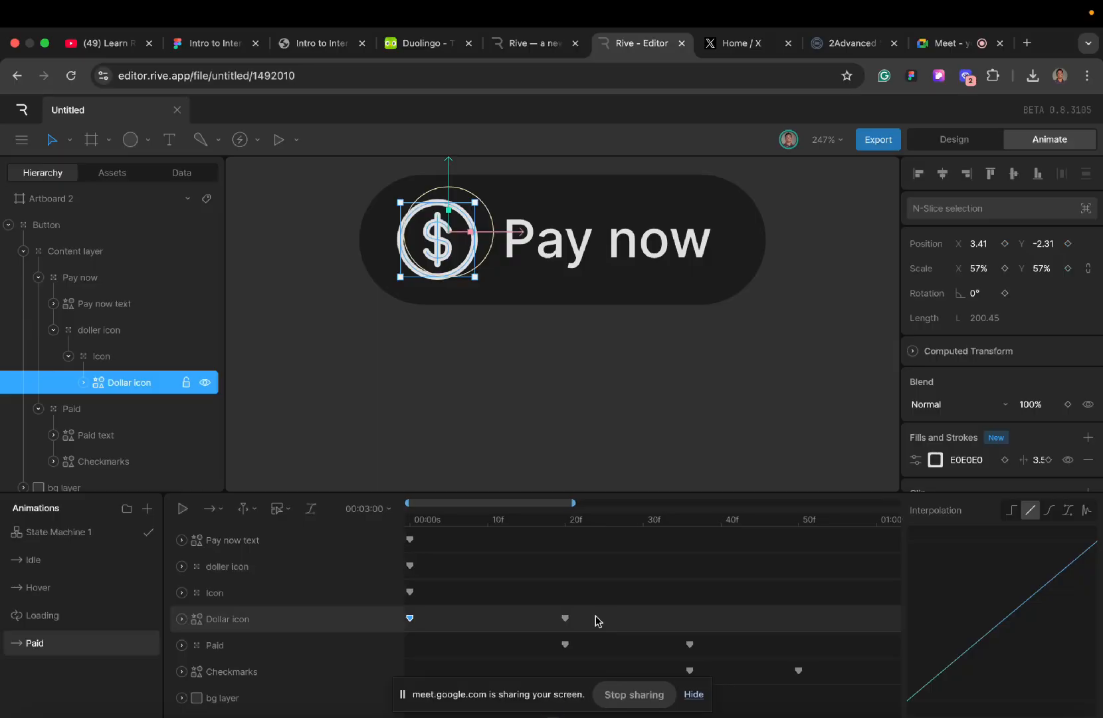
left_click(567, 647, "shift")
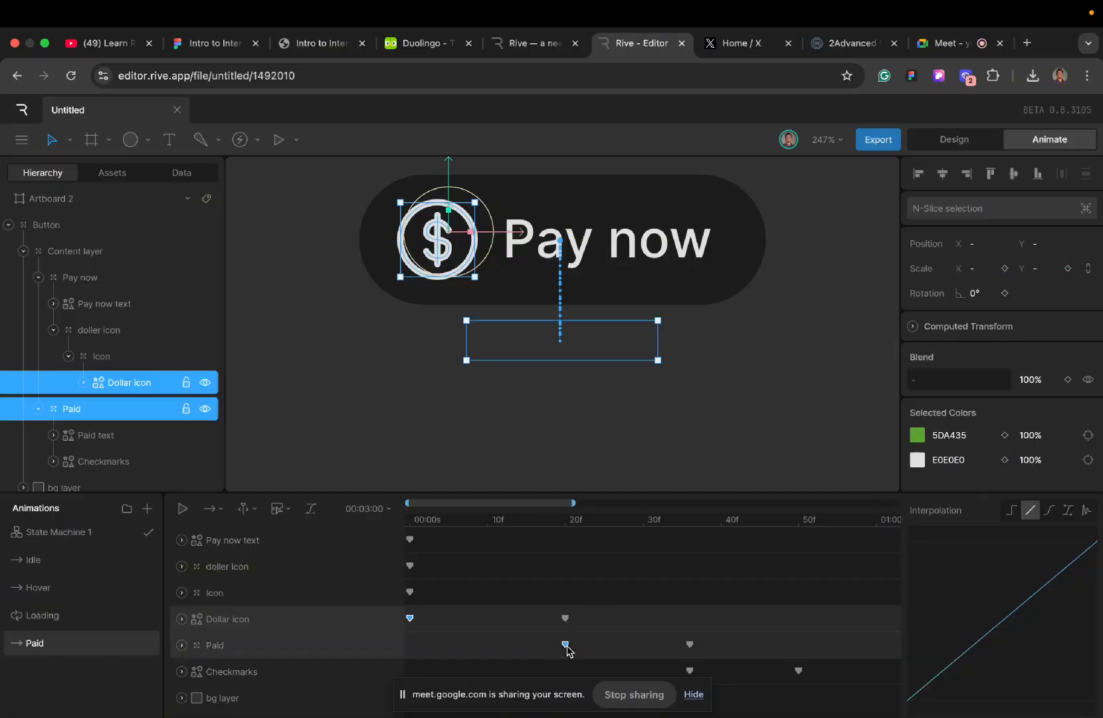
left_click(690, 671, "shift")
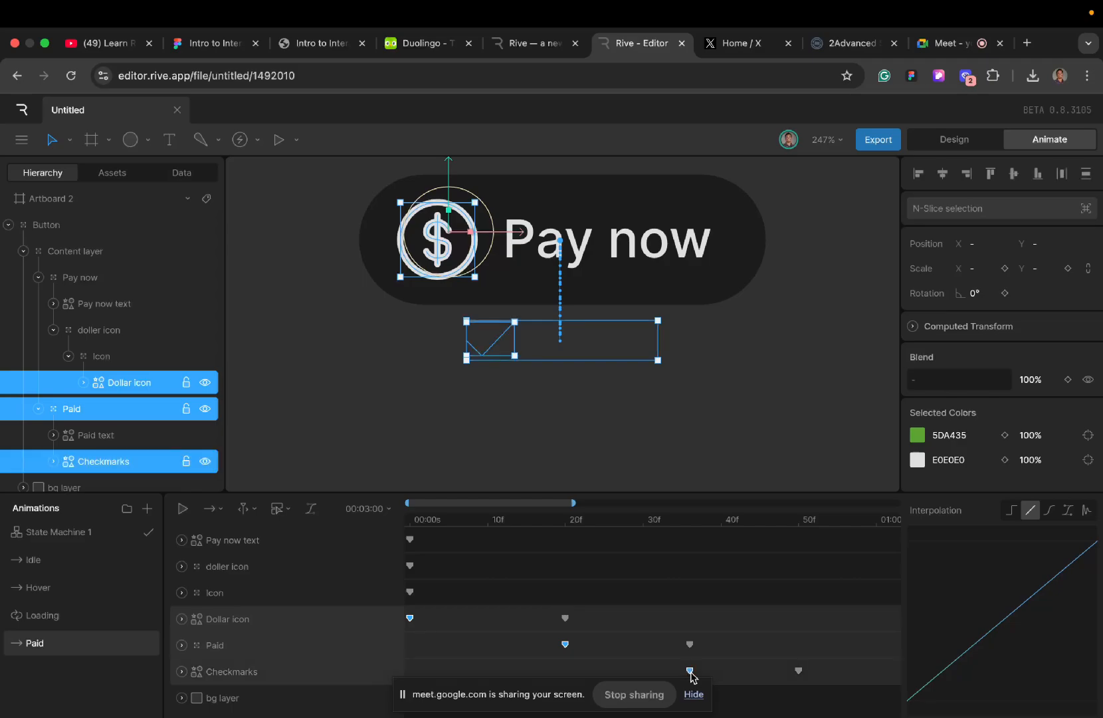
left_click(1046, 515)
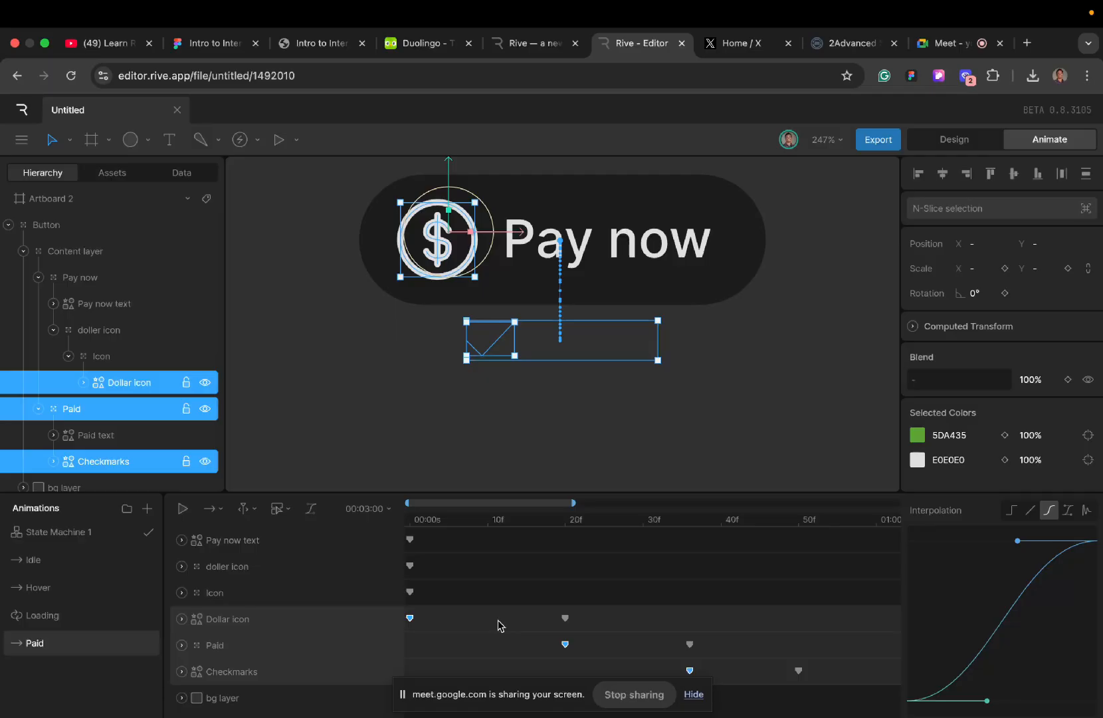
key("space")
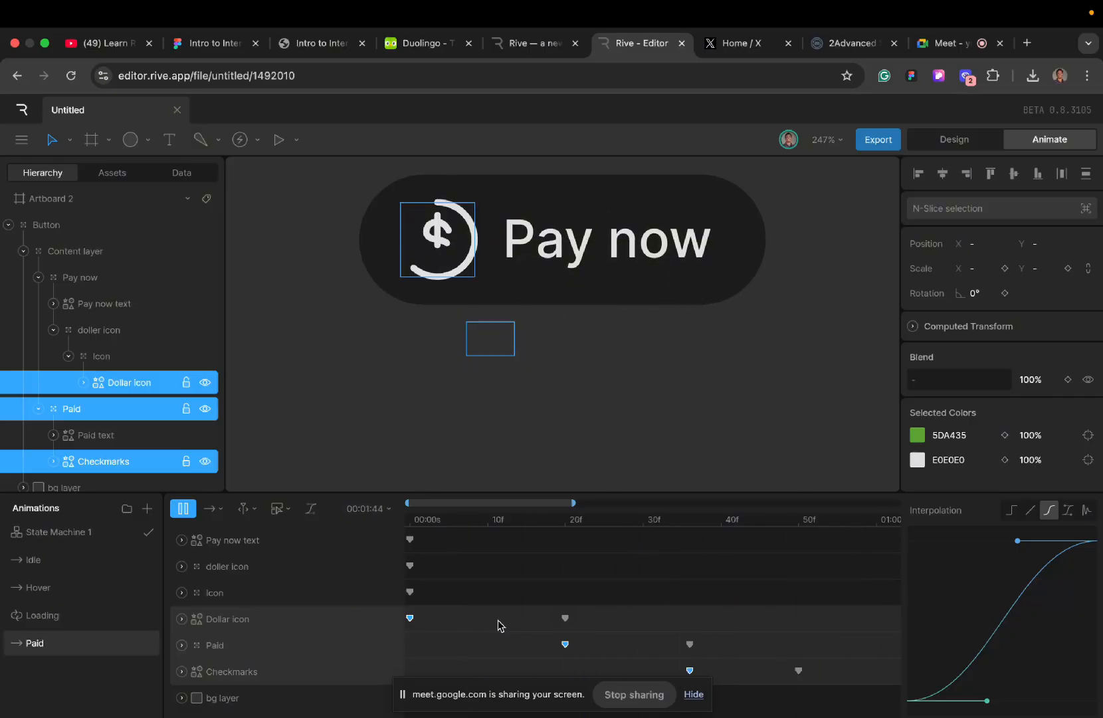
key("space")
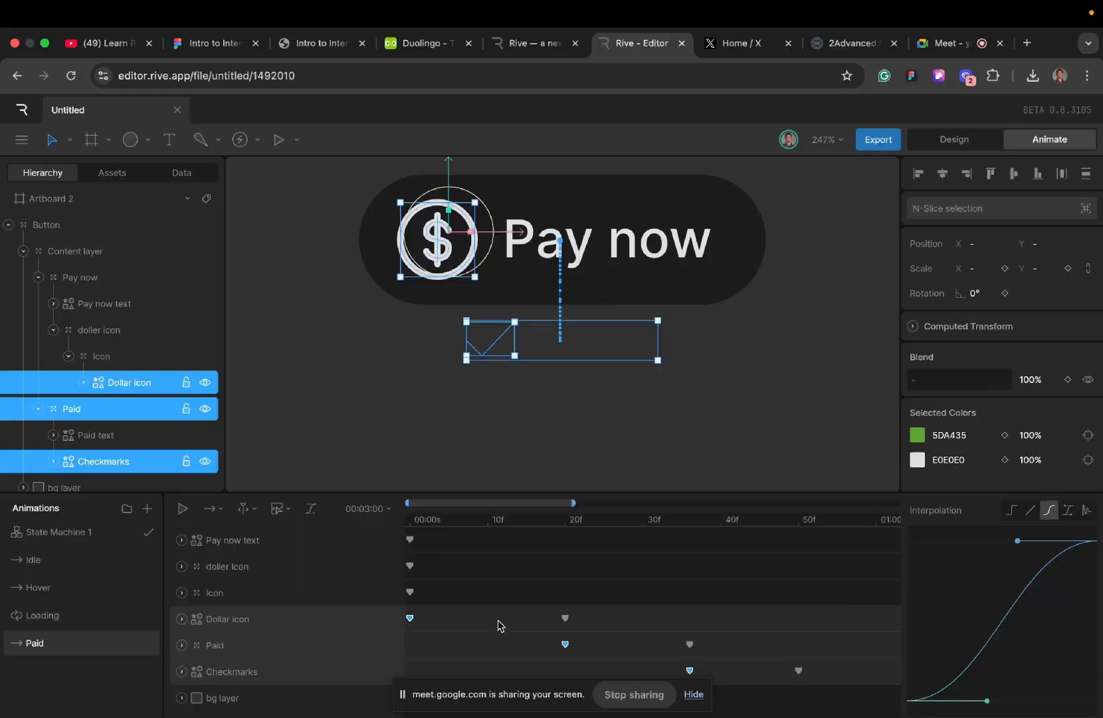
- Clear the layer selection and go from the Paid timeline past Loading to State Machine 1
left_click(441, 459)
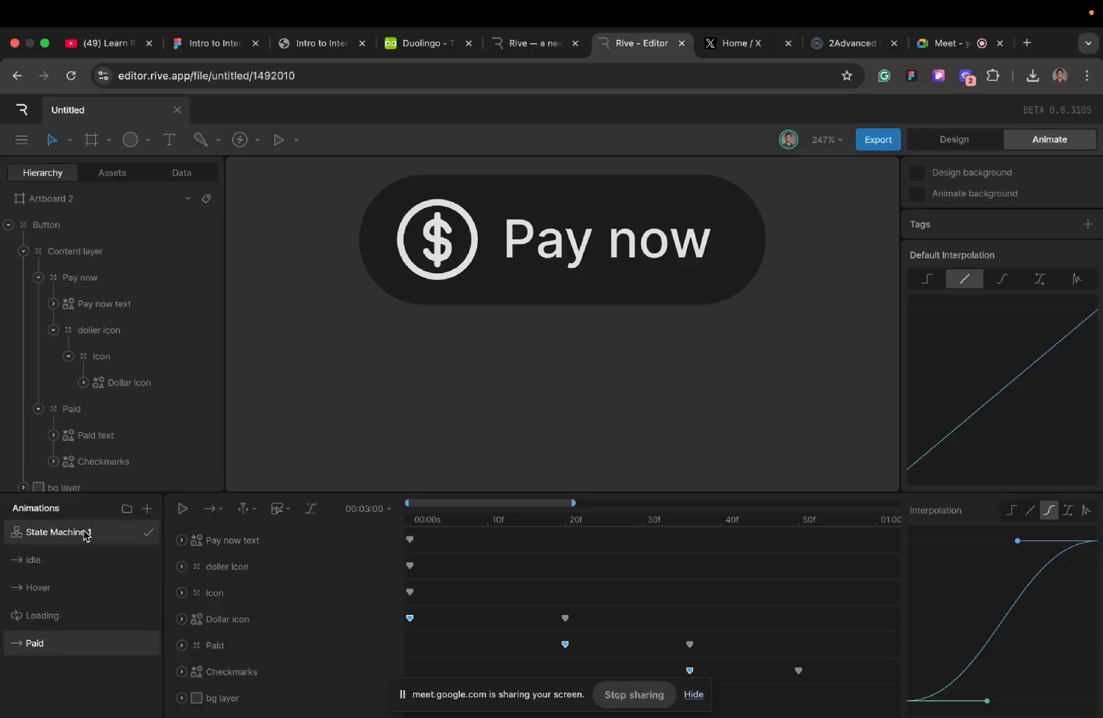
left_click(70, 625)
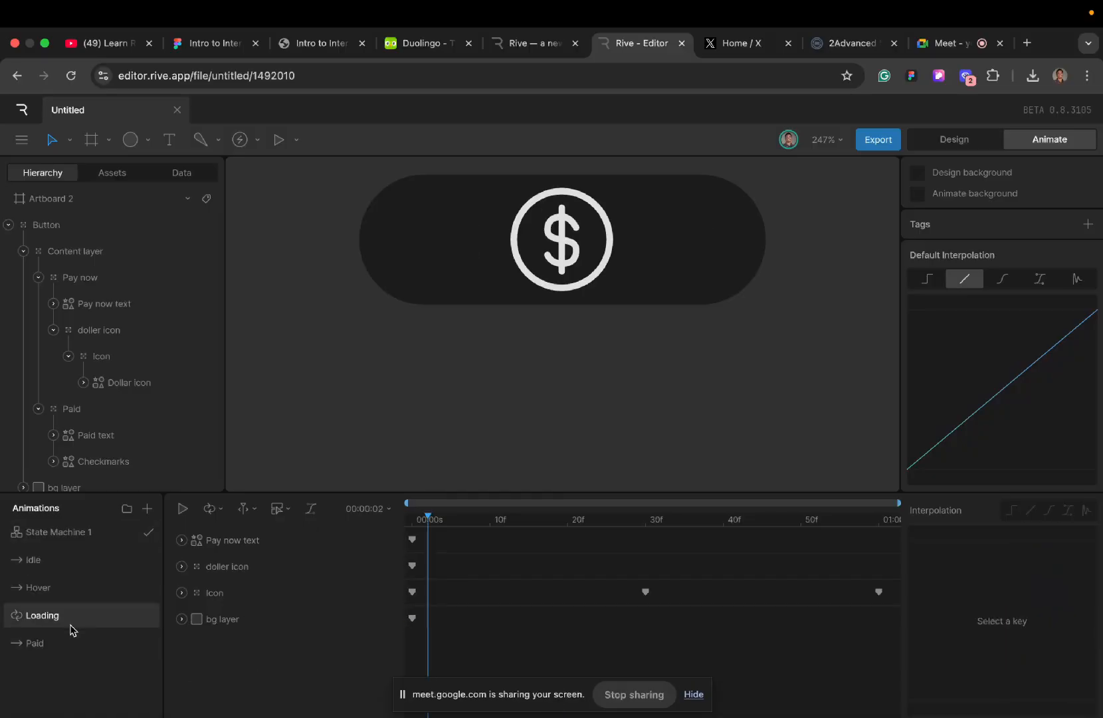
left_click(55, 539)
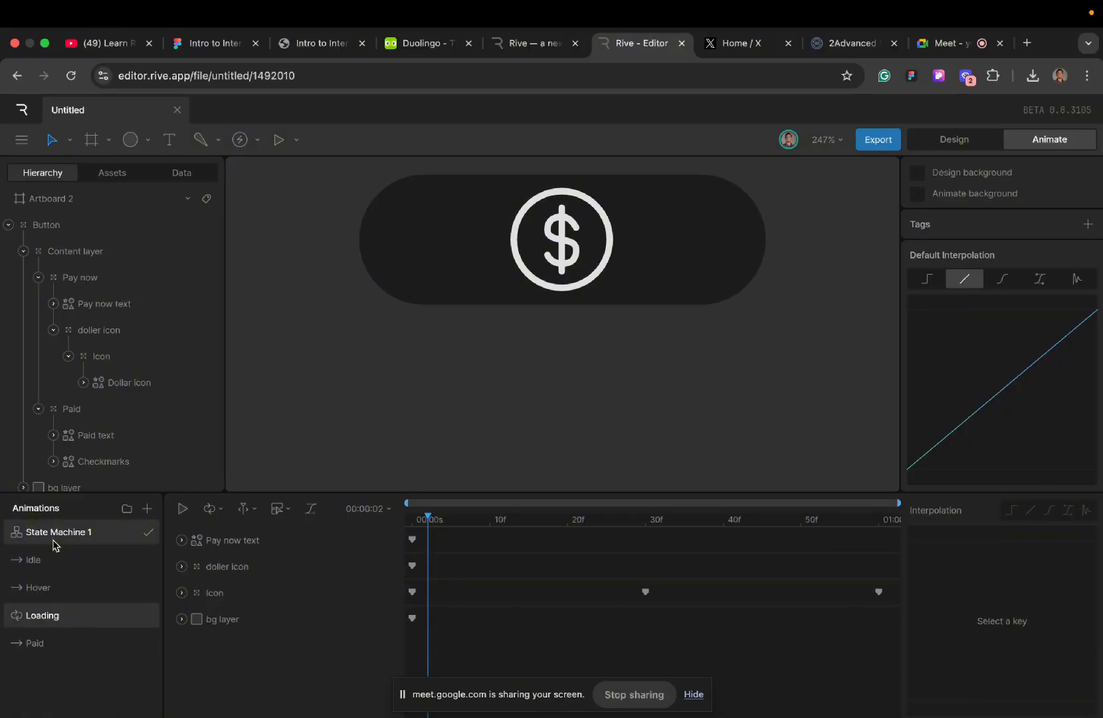
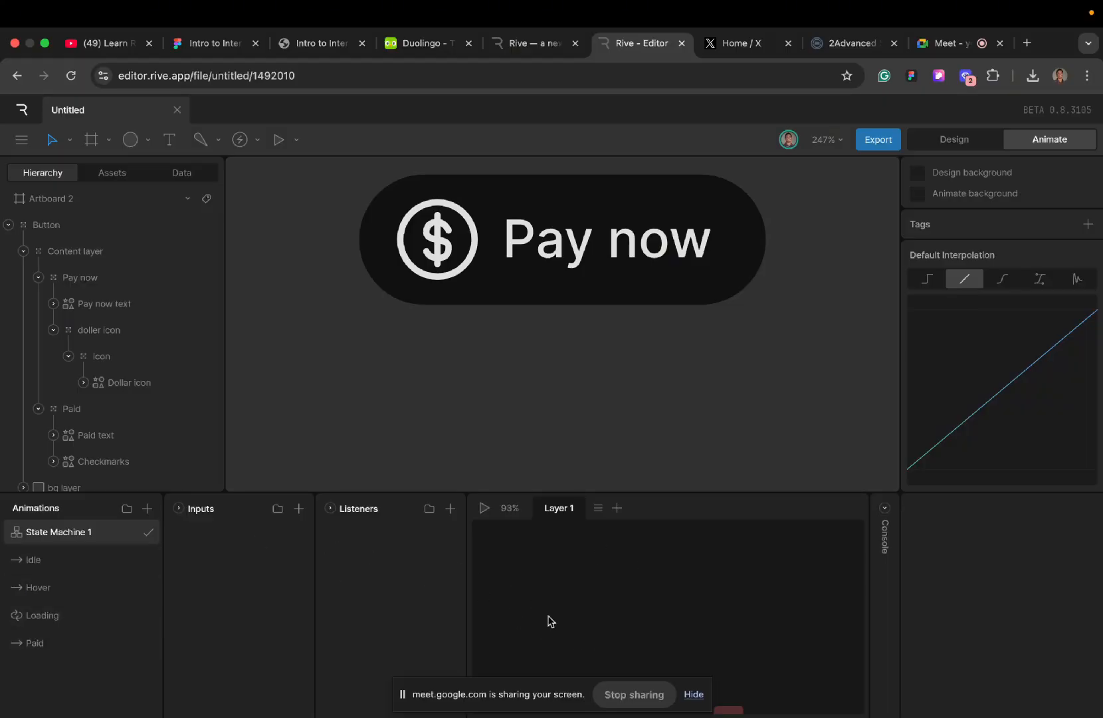
- Place the Idle and Hover timelines in Layer 1 and connect Entry to Idle and Idle to Hover
scroll(548, 616, "up", 2)
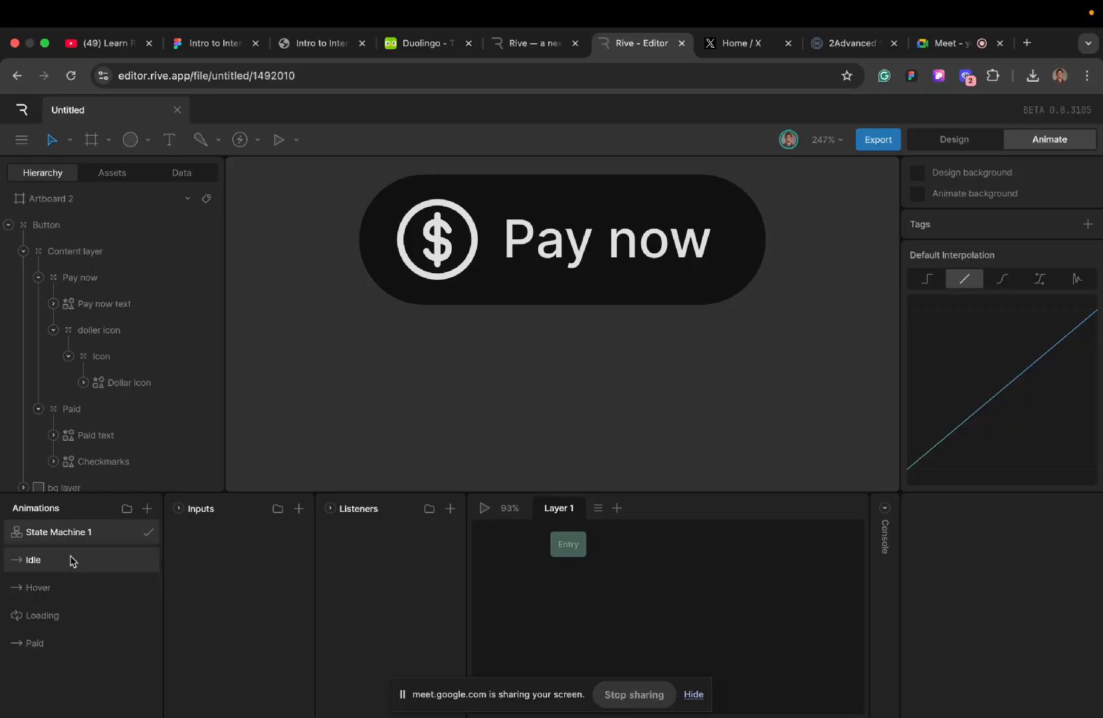
left_click_drag(73, 561, 567, 613)
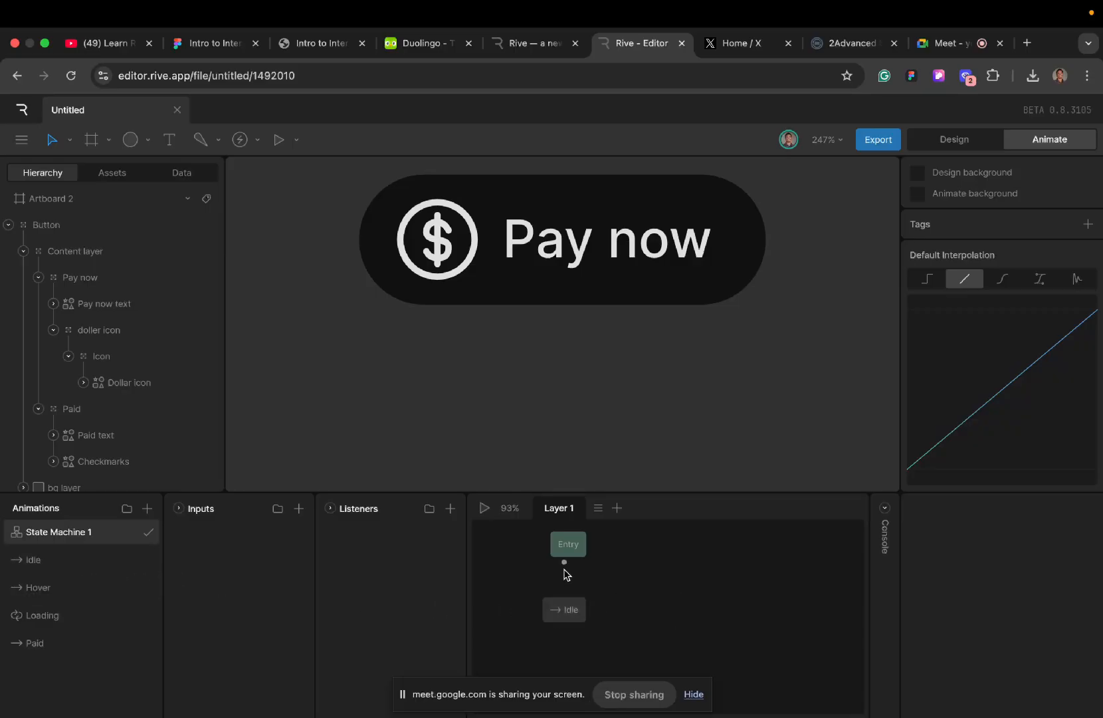
left_click_drag(566, 574, 566, 603)
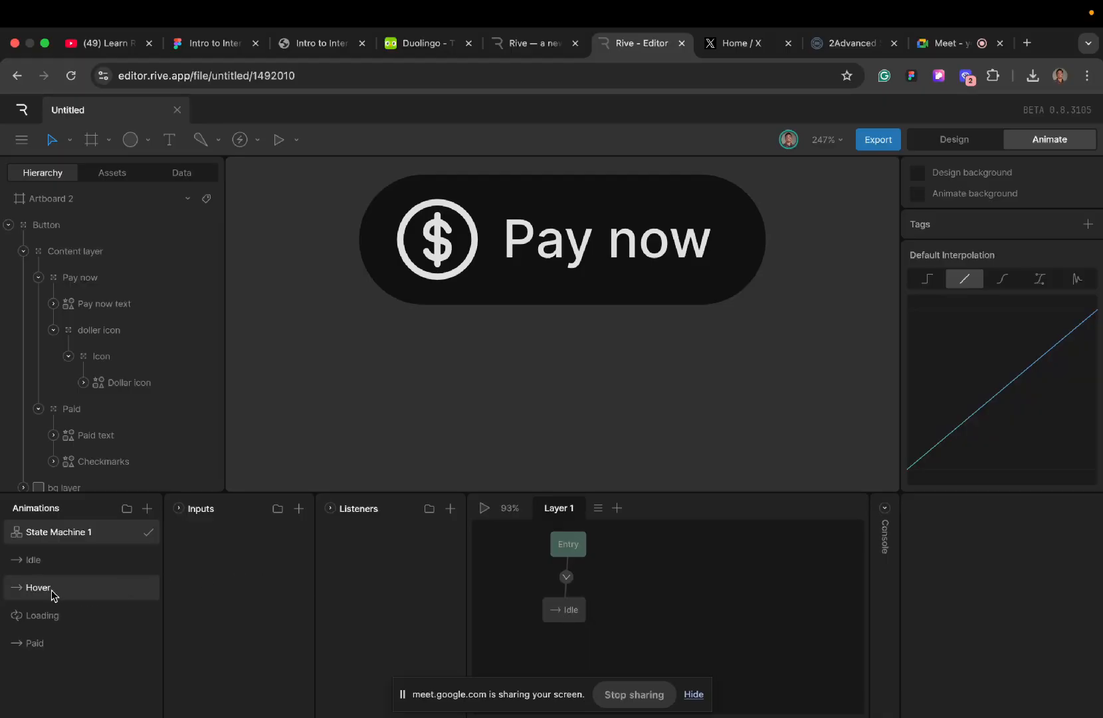
left_click_drag(54, 593, 707, 616)
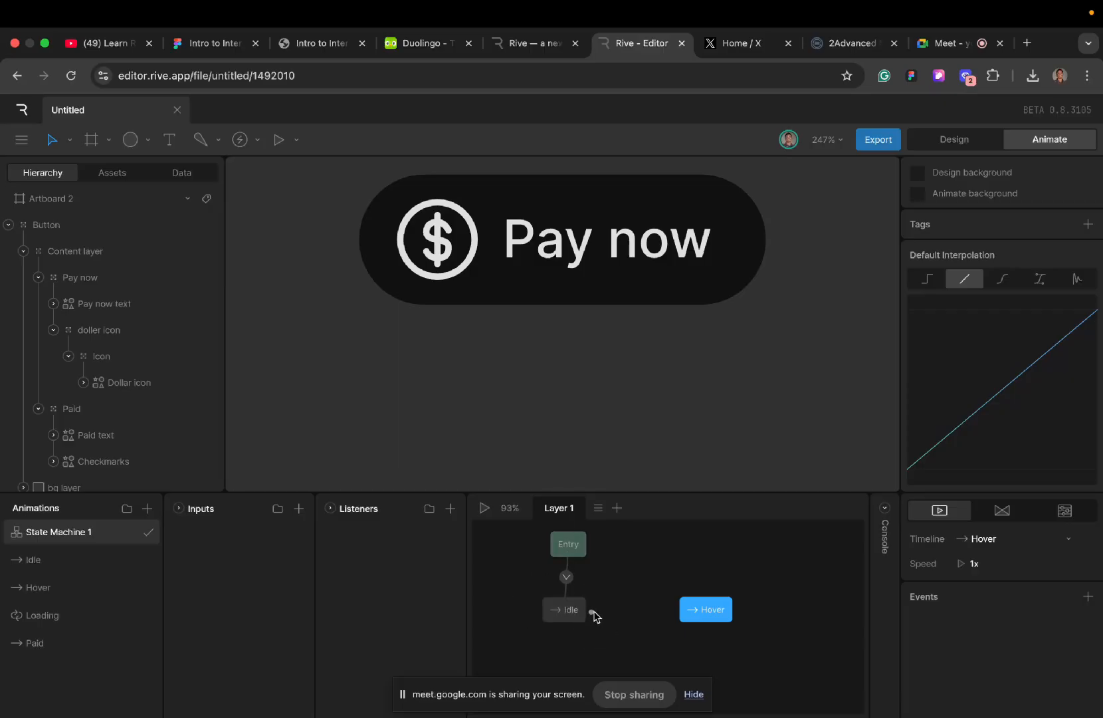
left_click_drag(593, 612, 677, 608)
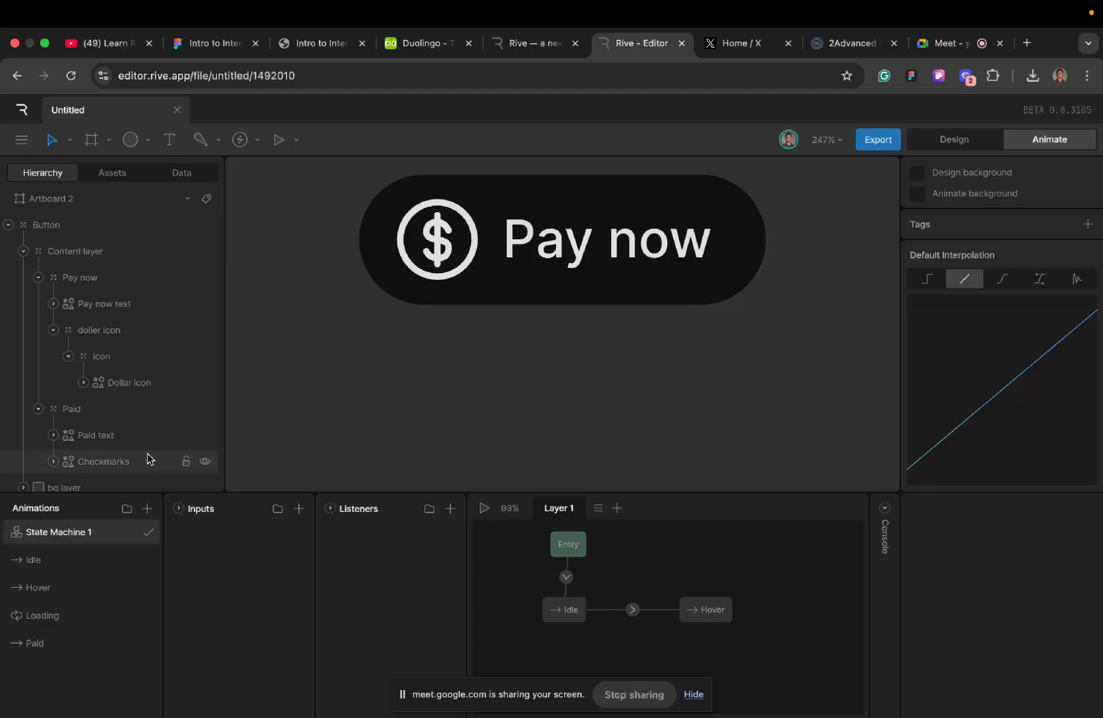
- Add a Boolean input to State Machine 1 and name it Ishover
left_click(297, 511)
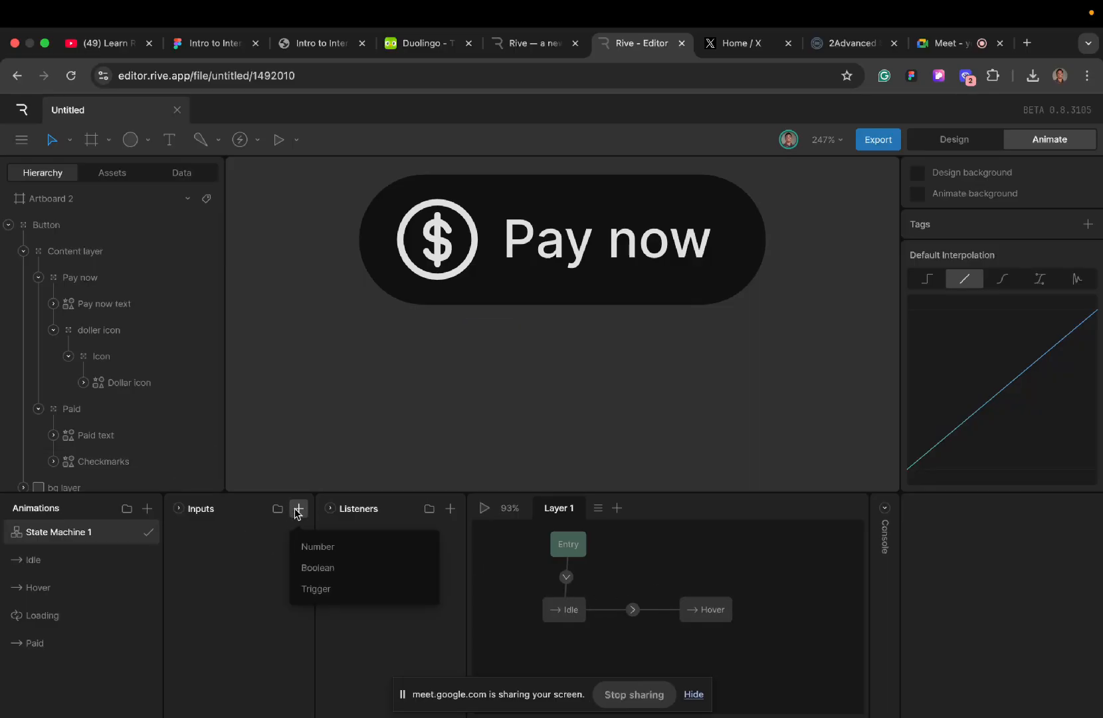
left_click(353, 572)
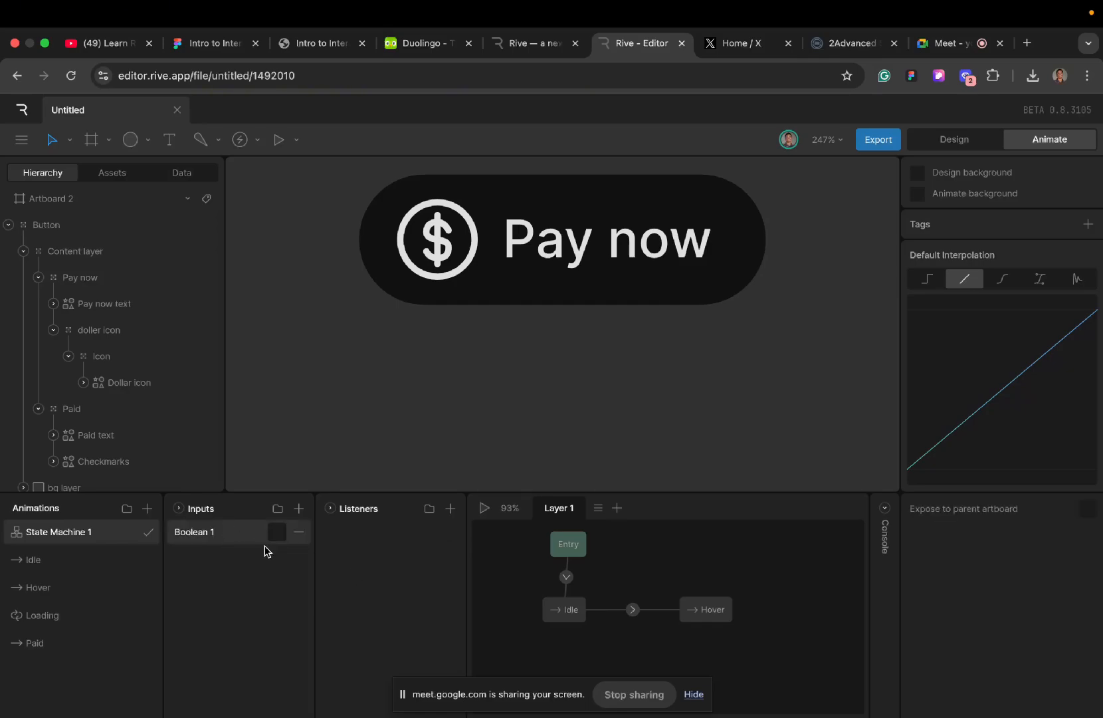
double_click(217, 532)
key("Caps_Lock")
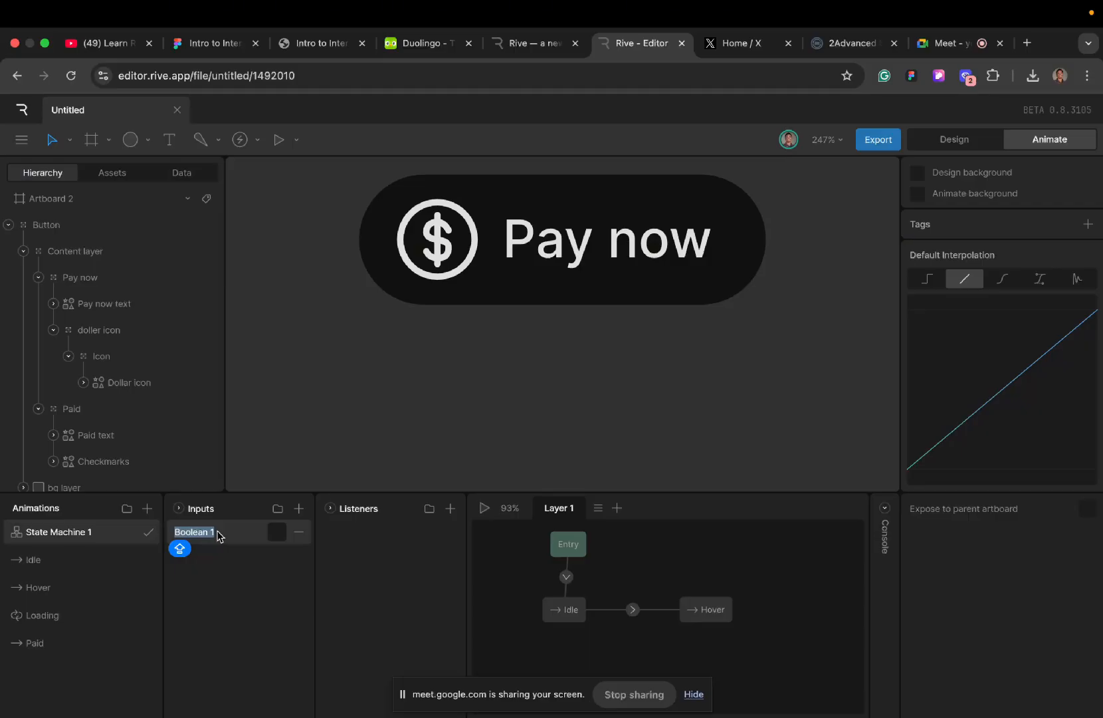
key("BackSpace")
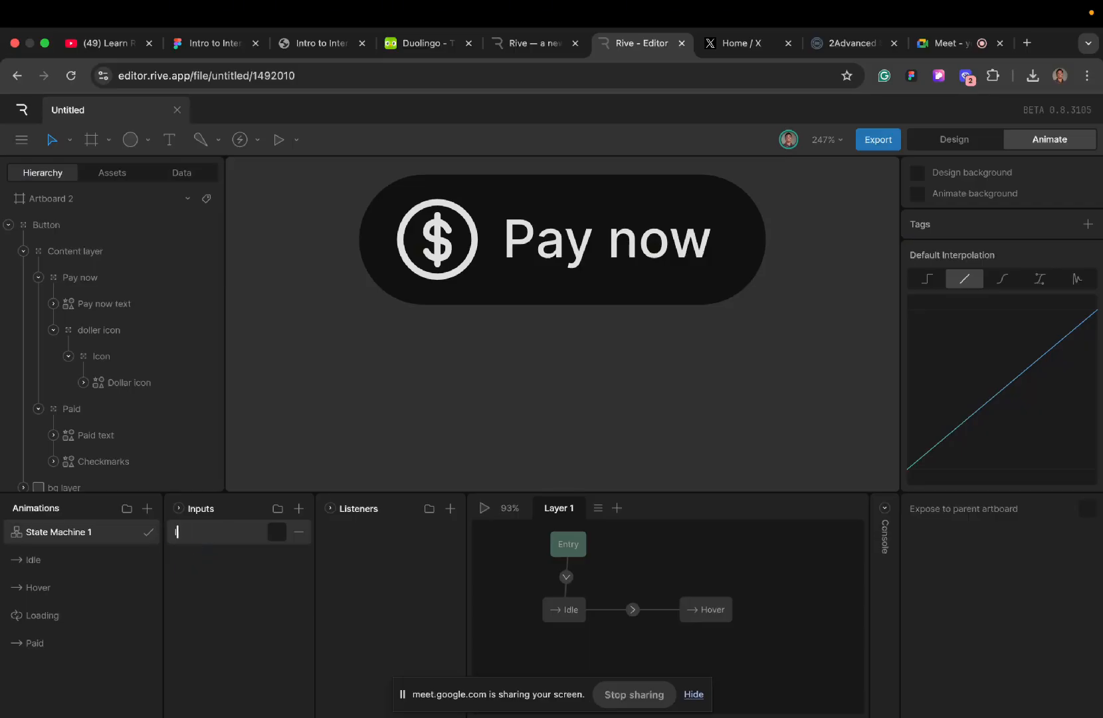
key("Caps_Lock")
- Add a condition to the Idle to Hover transition requiring Ishover to be true
left_click(632, 609)
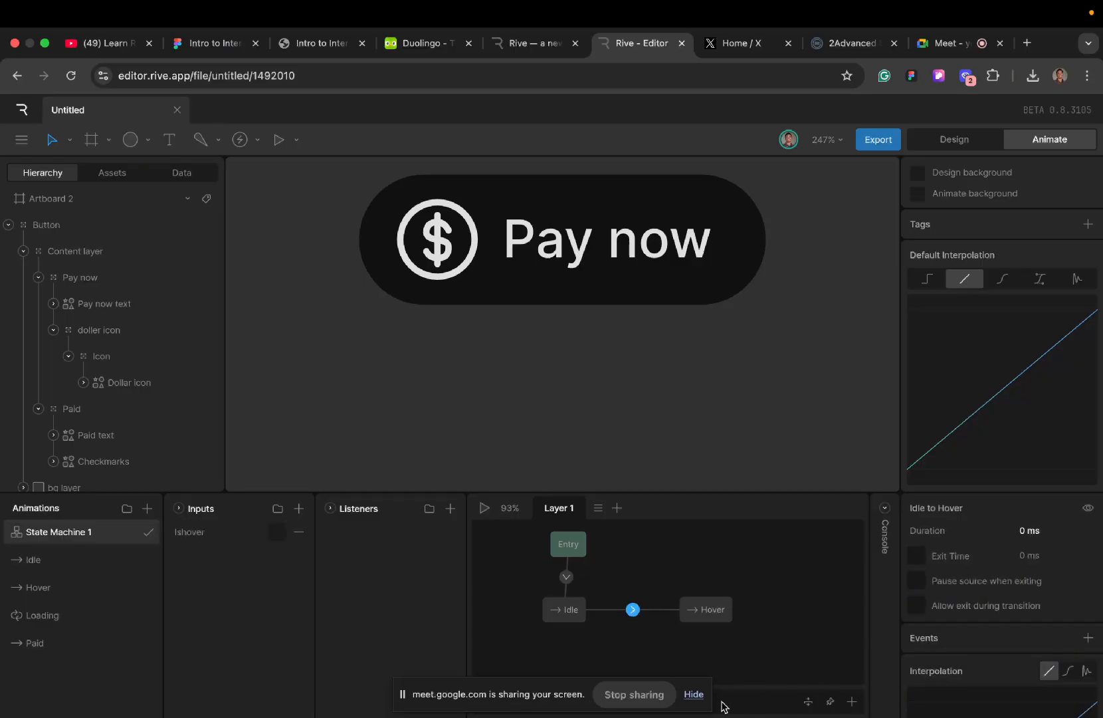
left_click(694, 693)
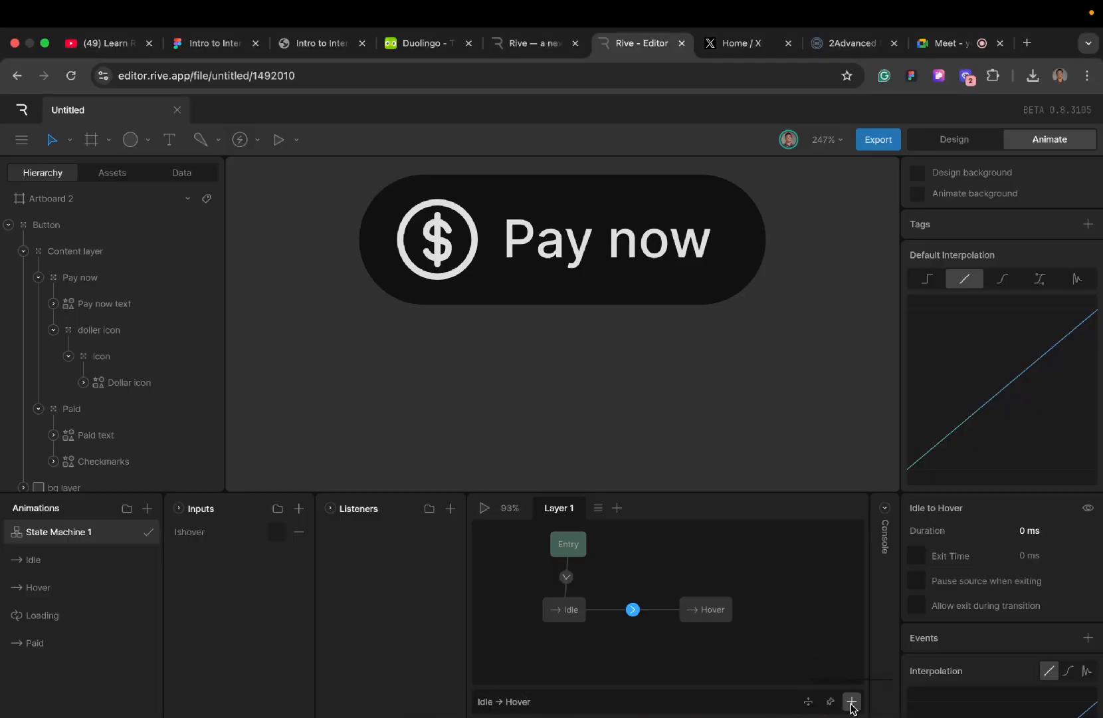
left_click(851, 703)
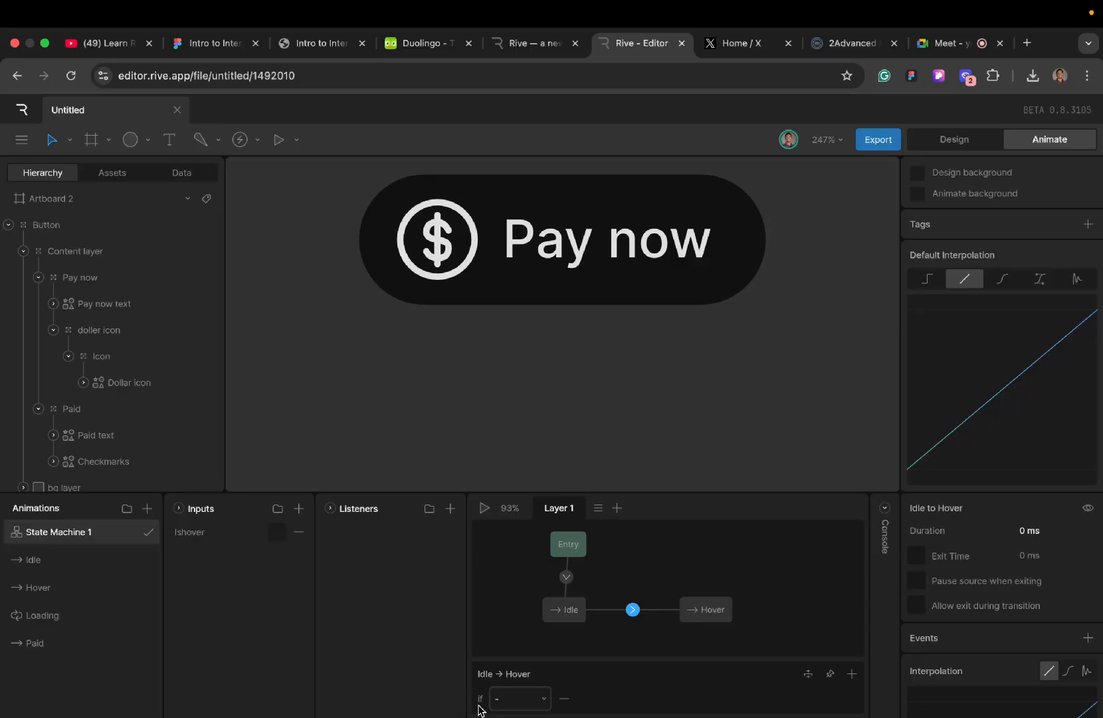
left_click(505, 698)
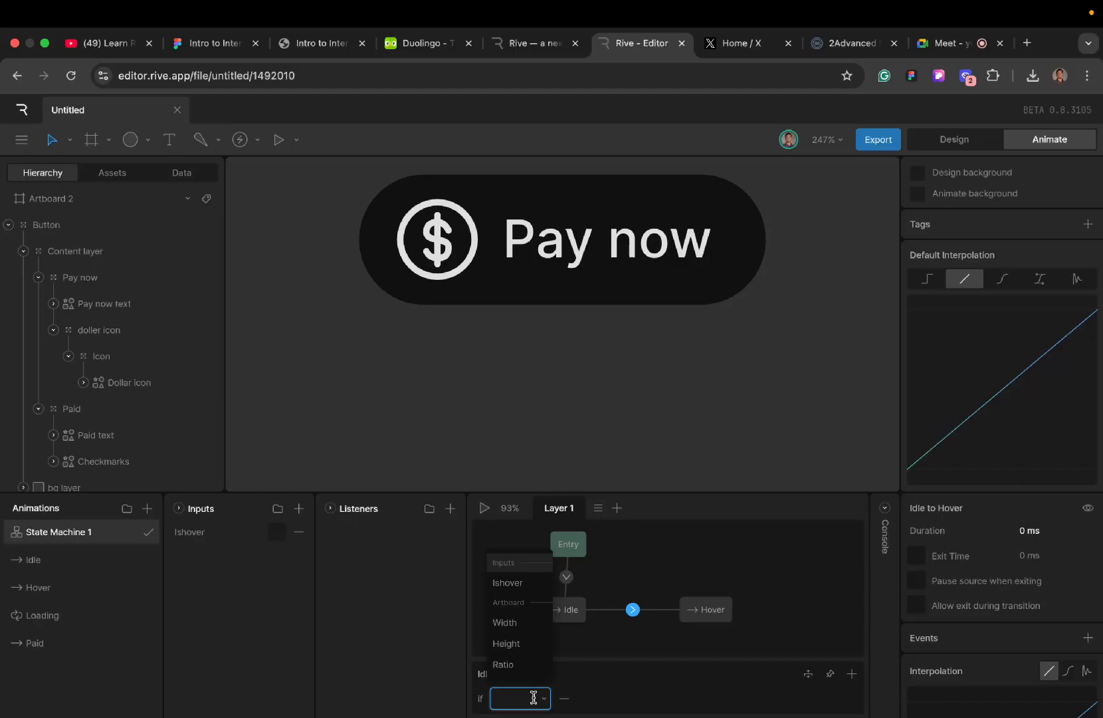
left_click(516, 585)
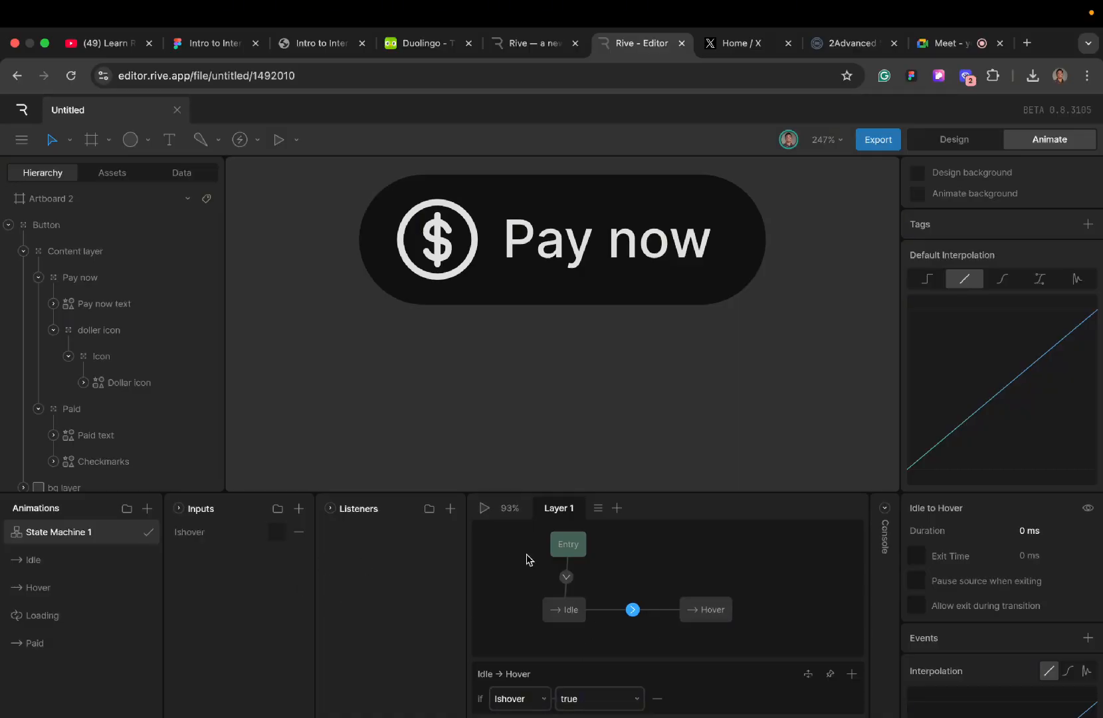
- Play the state machine and switch Ishover on and off to test the Idle to Hover transition
left_click(484, 510)
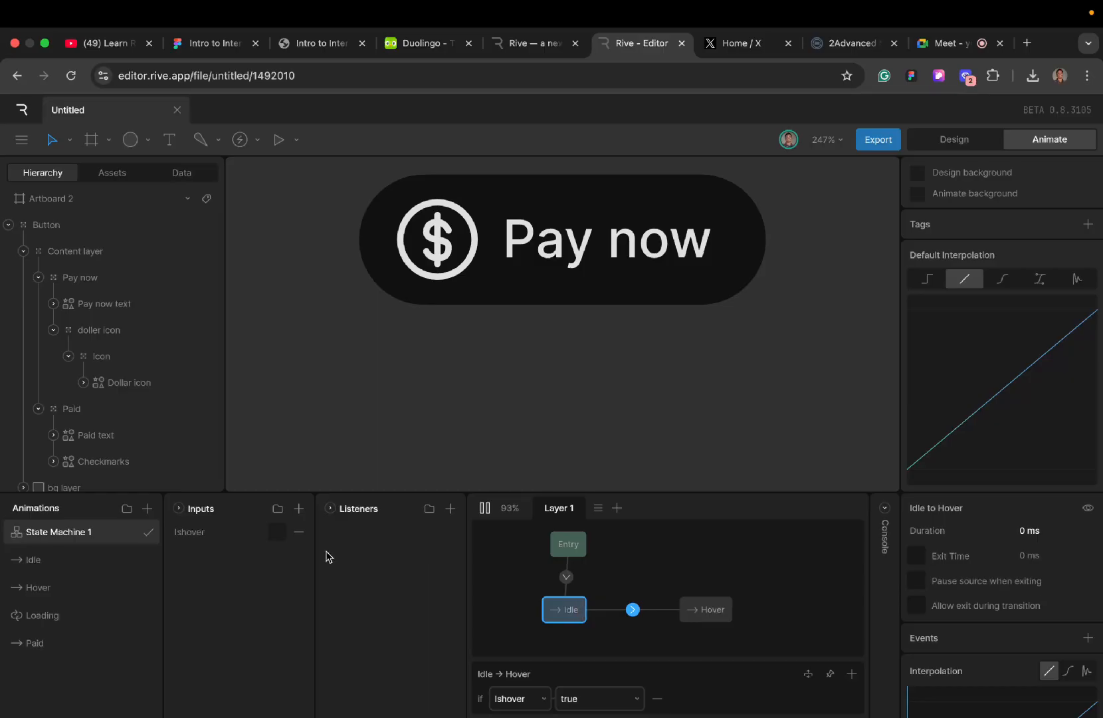
left_click(274, 535)
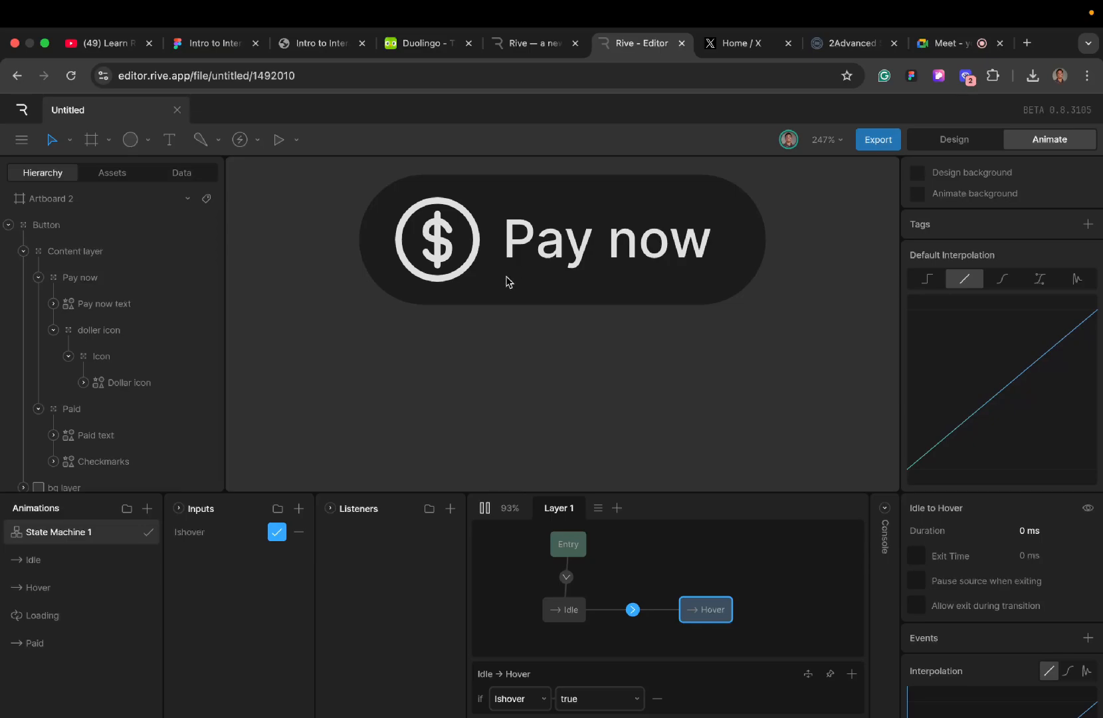
scroll(506, 278, "up", 1)
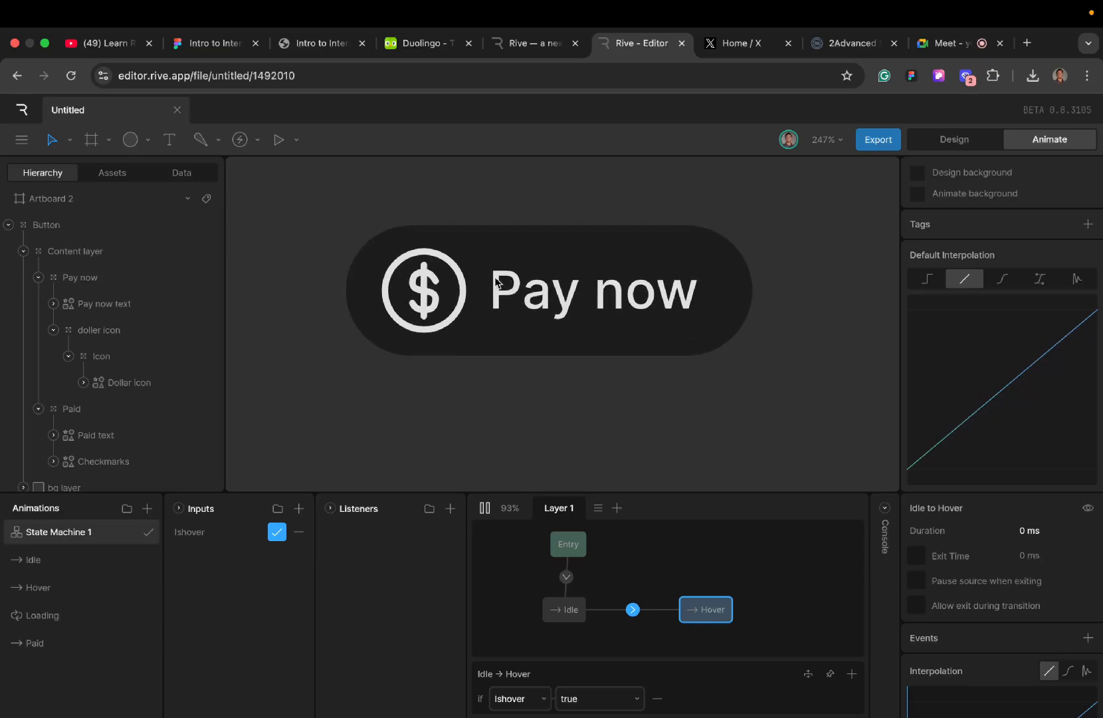
left_click(273, 533)
- Create a return transition from Hover to Idle with the condition that Ishover is false
left_click_drag(676, 617, 585, 616)
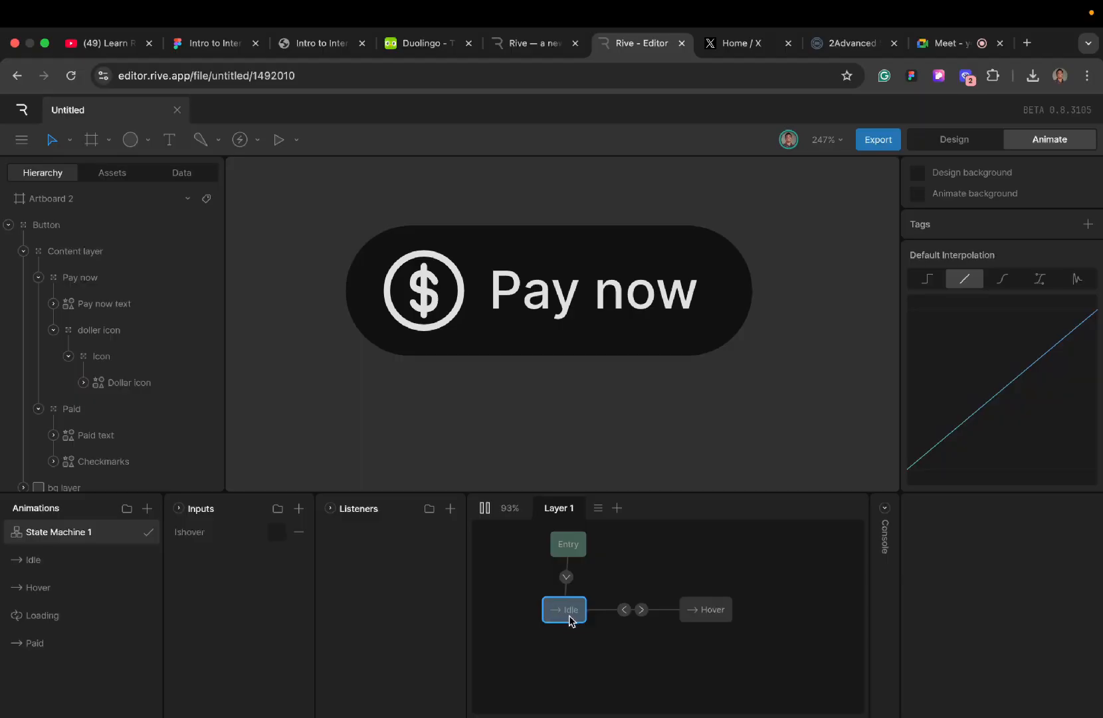
left_click(625, 611)
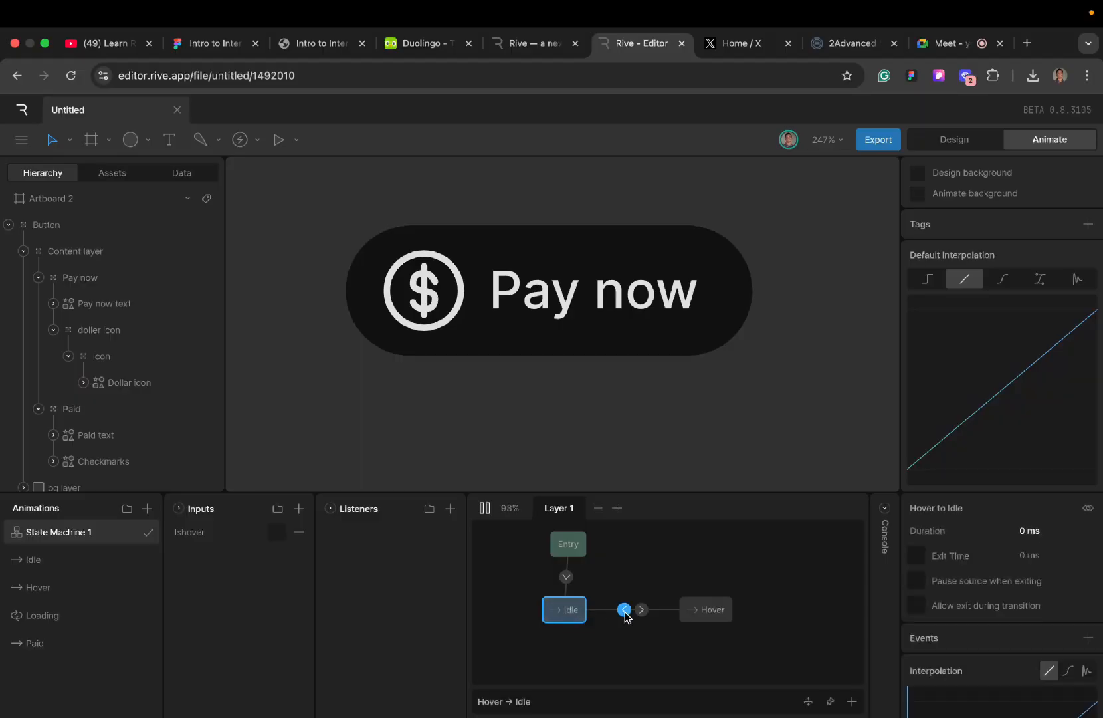
left_click(850, 701)
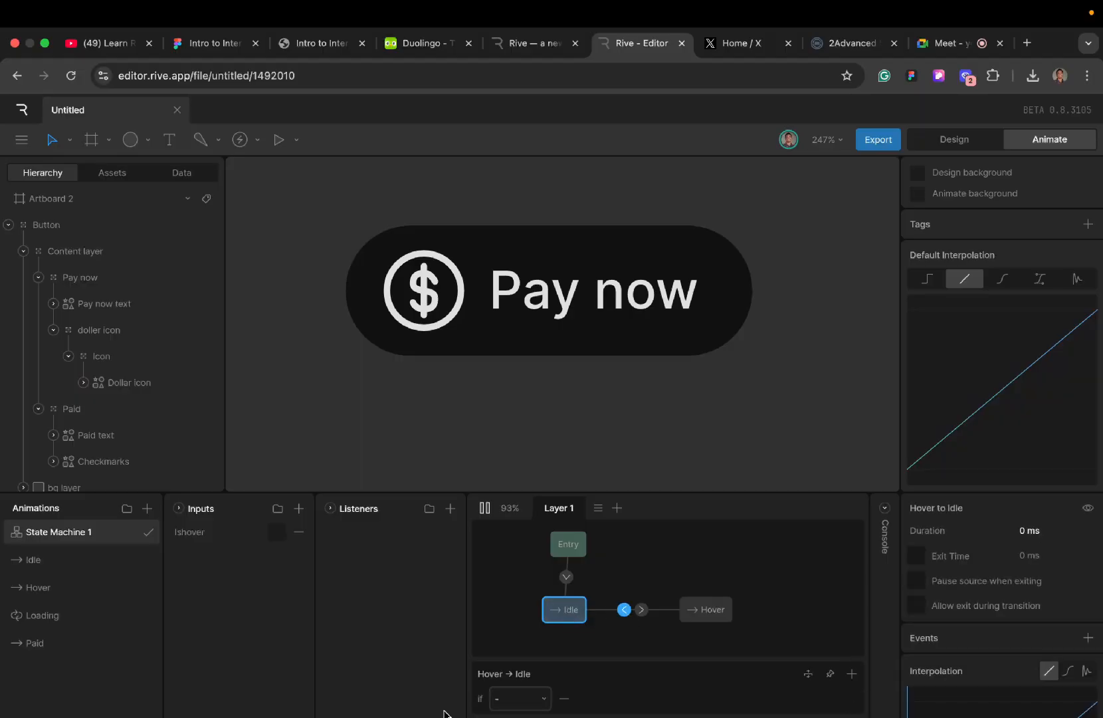
left_click(512, 698)
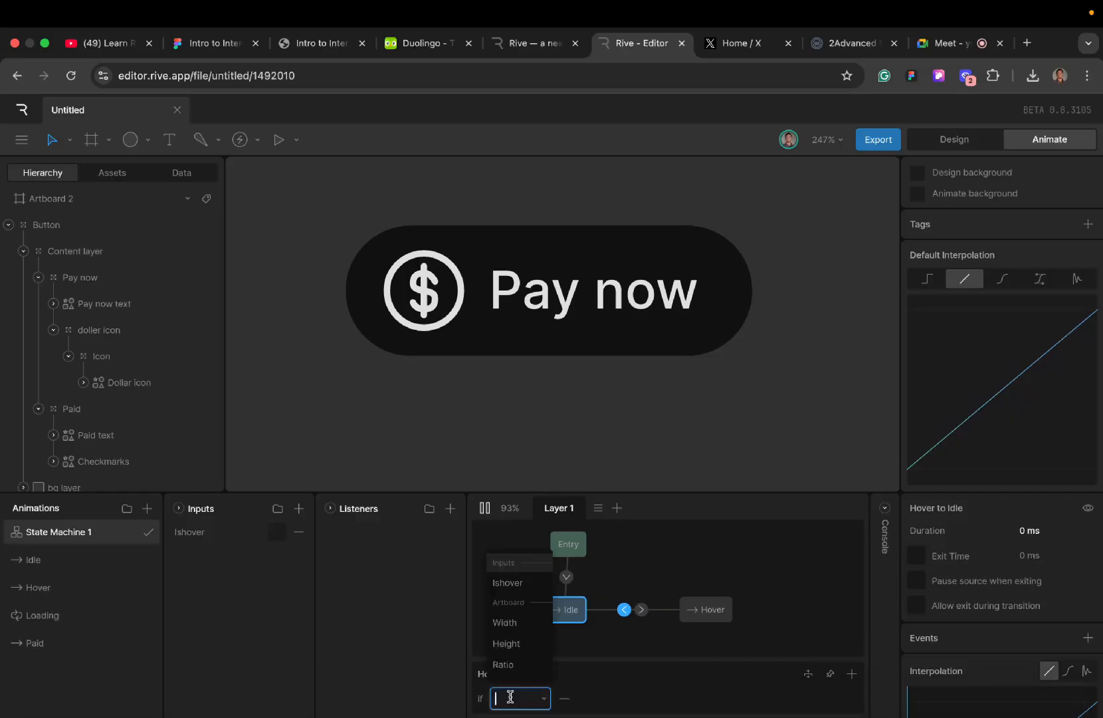
left_click(505, 584)
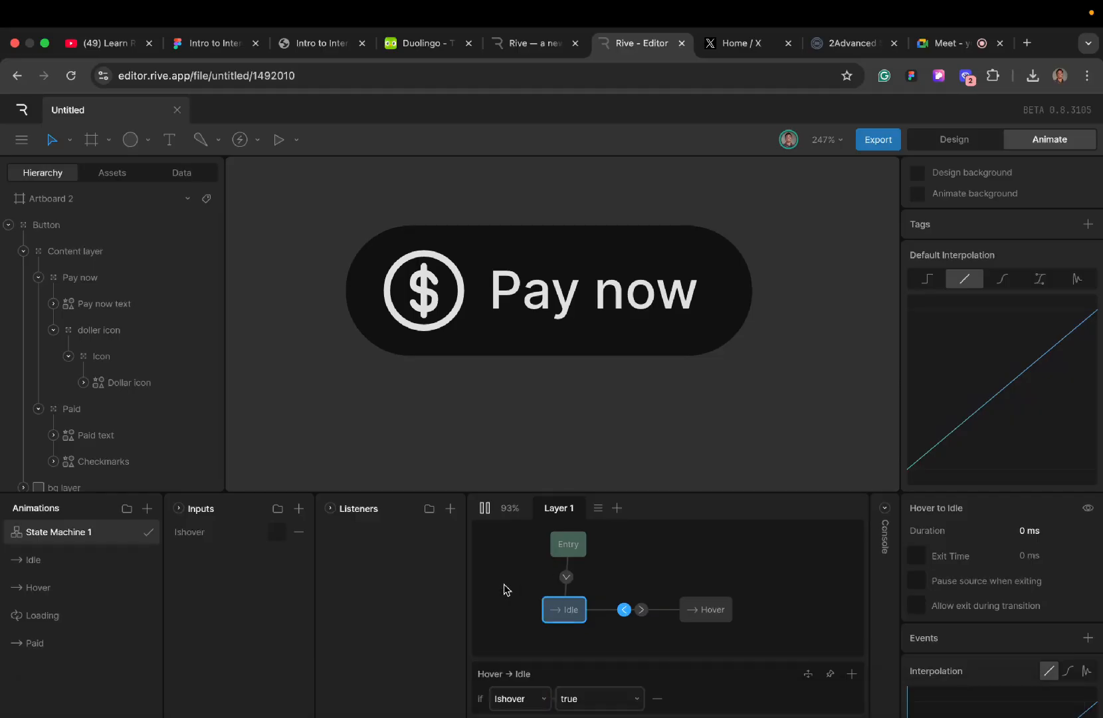
left_click(628, 698)
left_click(616, 680)
left_click(635, 699)
left_click(615, 701)
- Toggle Ishover repeatedly to check how the button switches between Idle and Hover in both directions
left_click(277, 532)
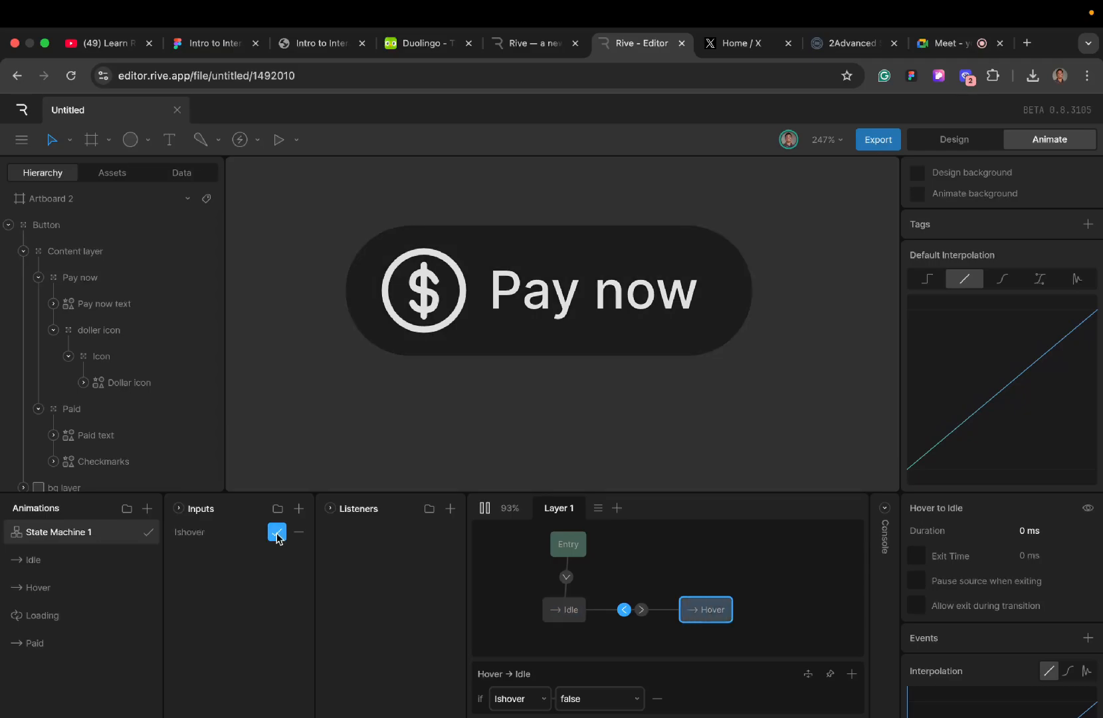
left_click(277, 532)
left_click(276, 532)
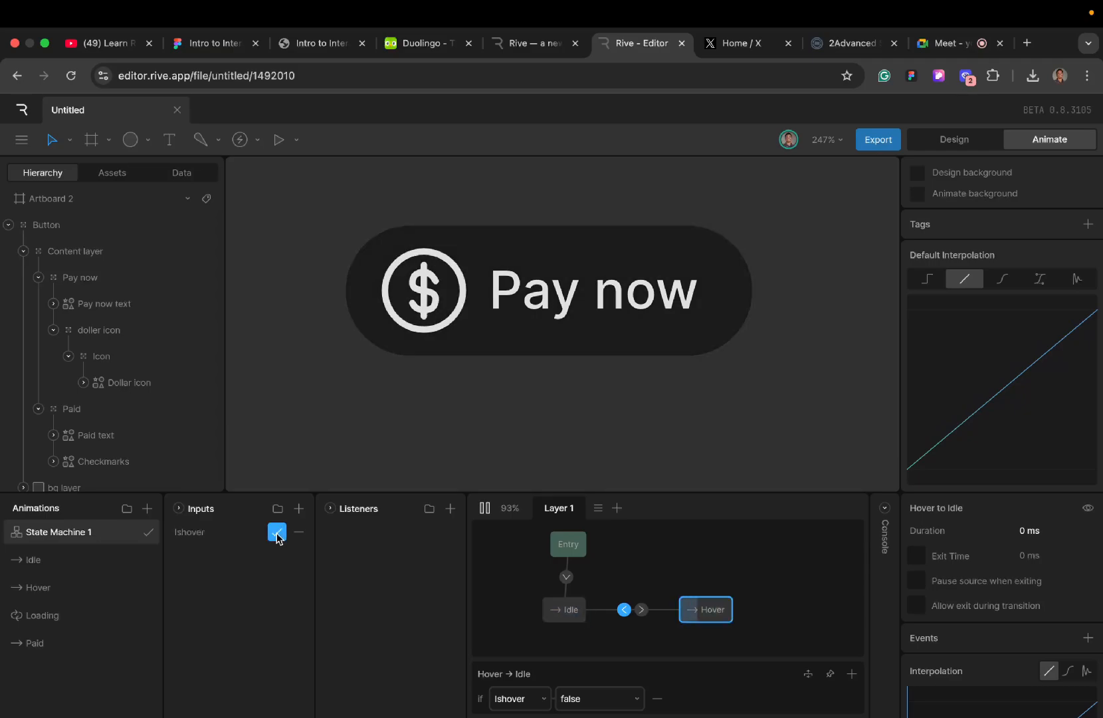
left_click(277, 532)
left_click(276, 532)
left_click(276, 532)
left_click(276, 532)
left_click(276, 532)
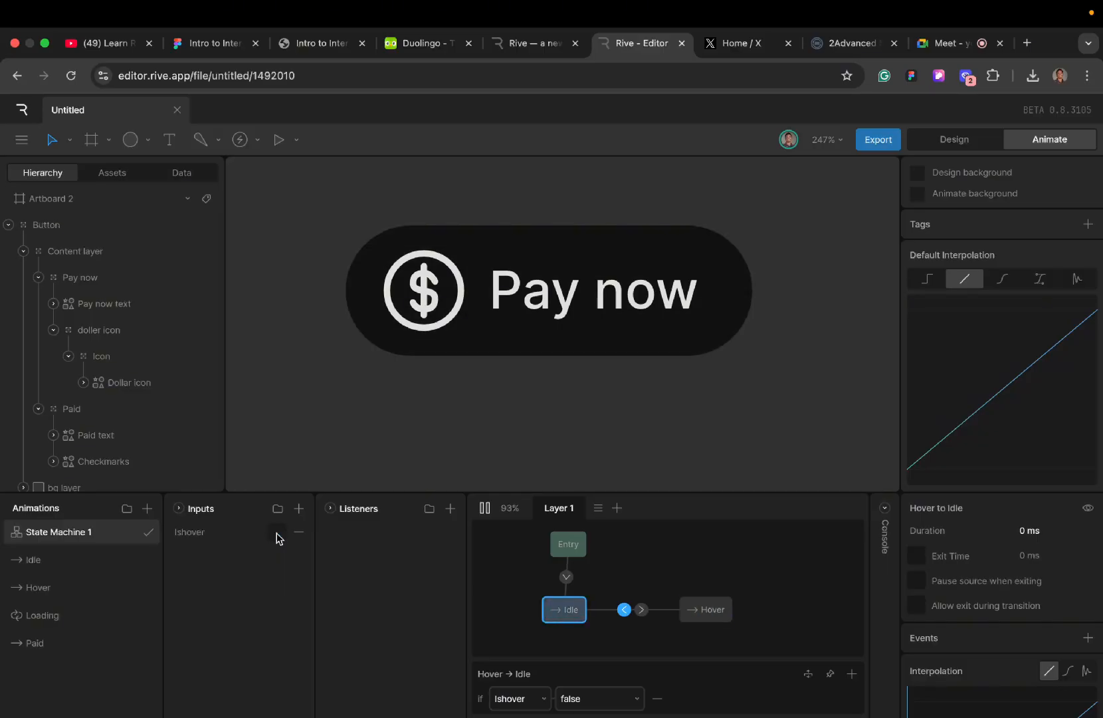
left_click(276, 532)
left_click(277, 532)
left_click(276, 532)
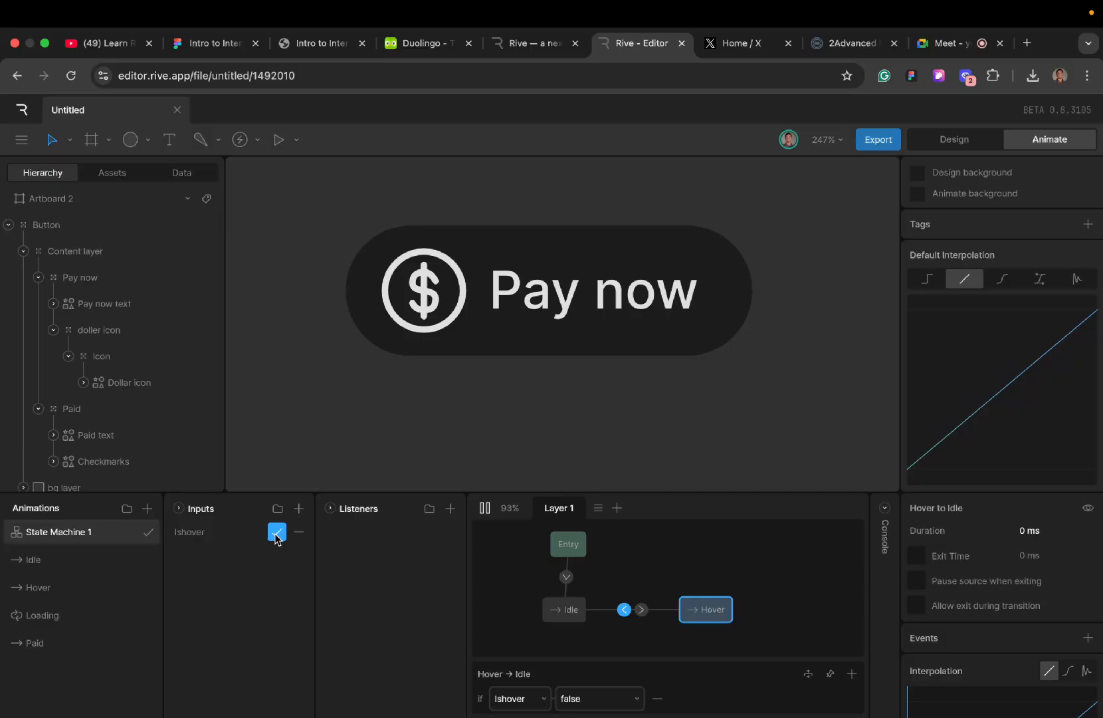
left_click(276, 535)
left_click(276, 535)
left_click(277, 534)
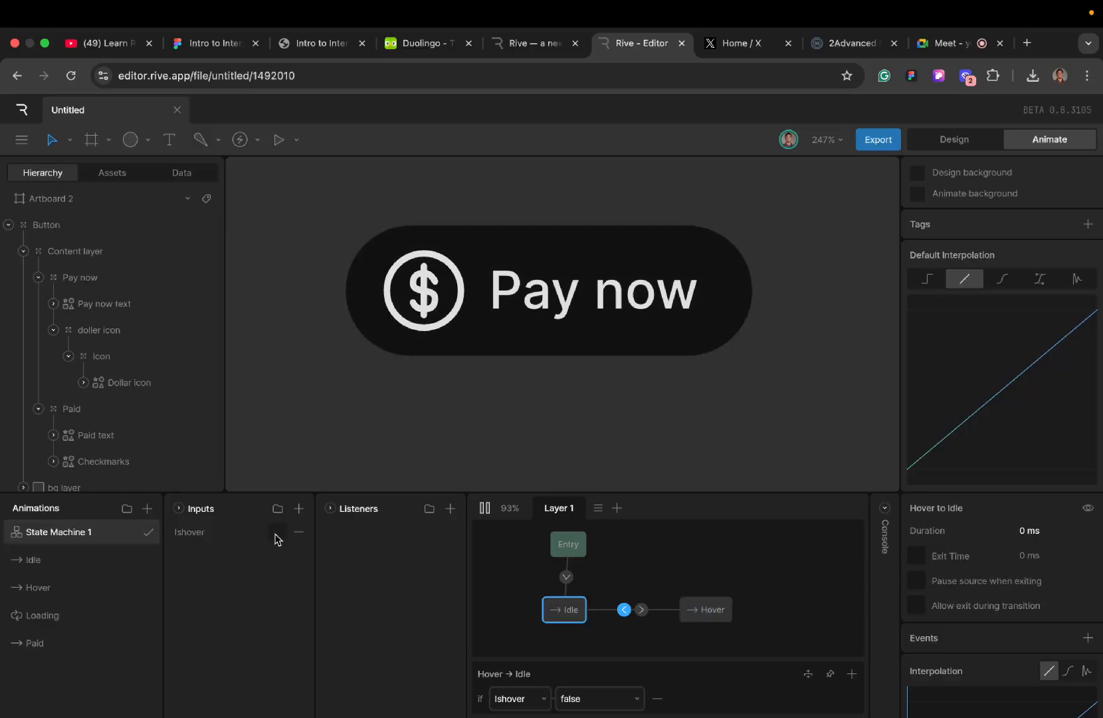
left_click(277, 535)
left_click(277, 536)
left_click(276, 535)
left_click(277, 535)
left_click(277, 534)
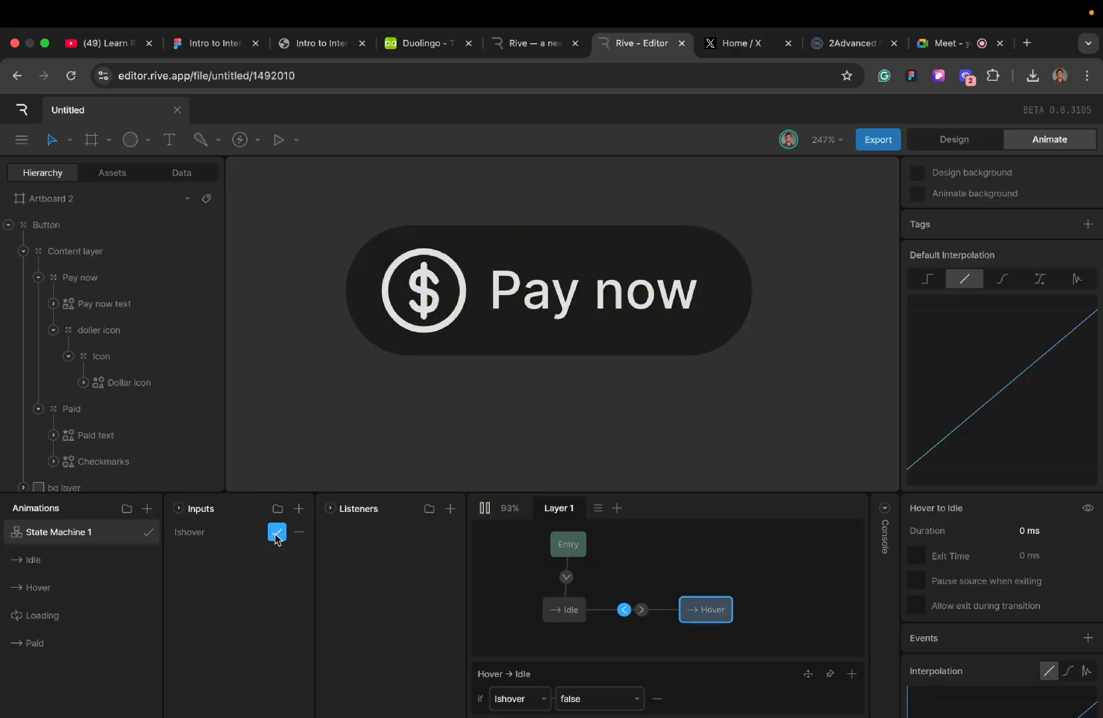
left_click(277, 534)
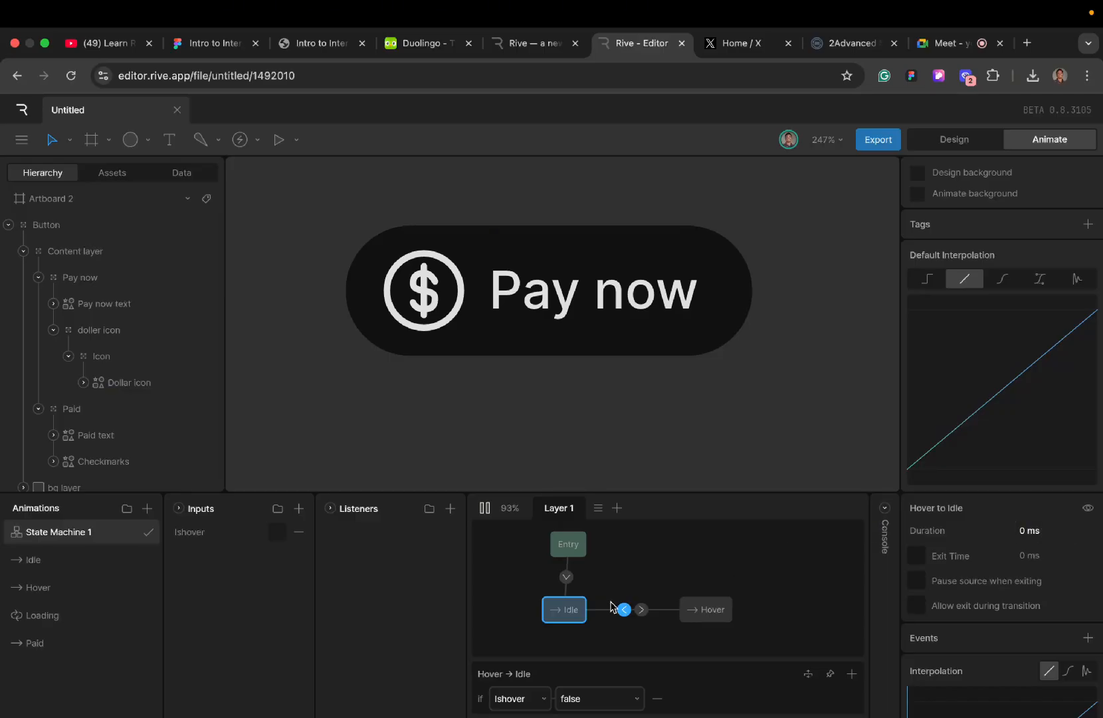
- Select both transitions between Idle and Hover and set their duration to 250 ms
left_click_drag(612, 604, 662, 626)
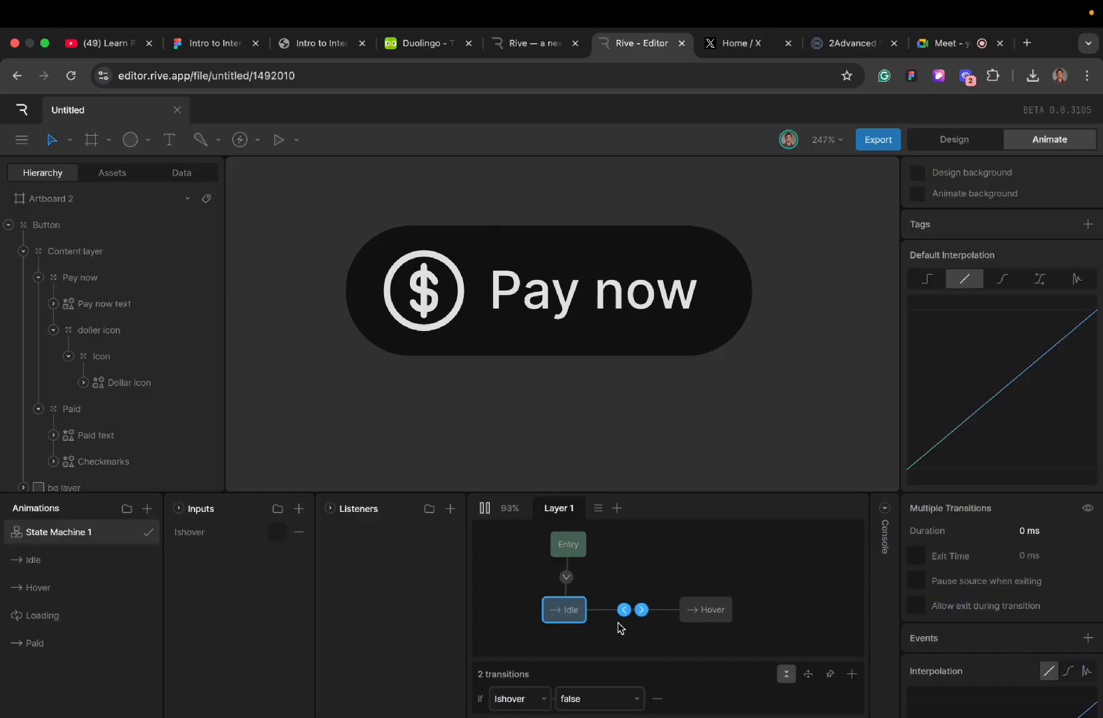
left_click(1021, 531)
type("250")
key("Return")
- Restart the state machine and toggle Ishover several times to check the 250 ms transitions
left_click(484, 509)
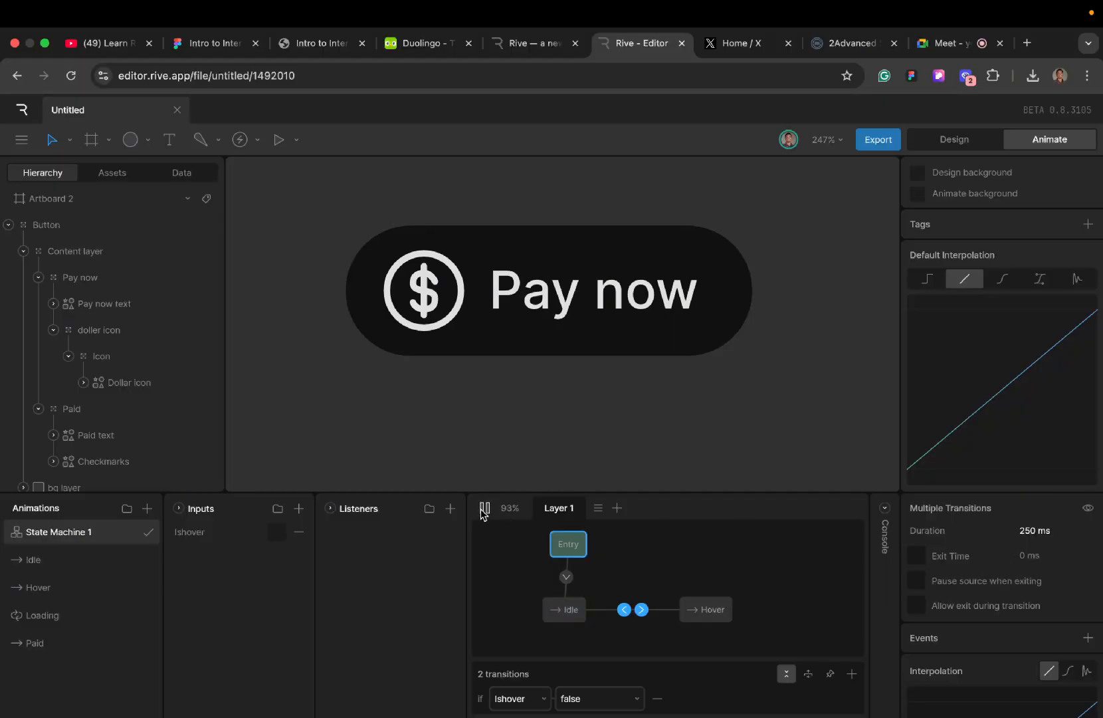
left_click(276, 532)
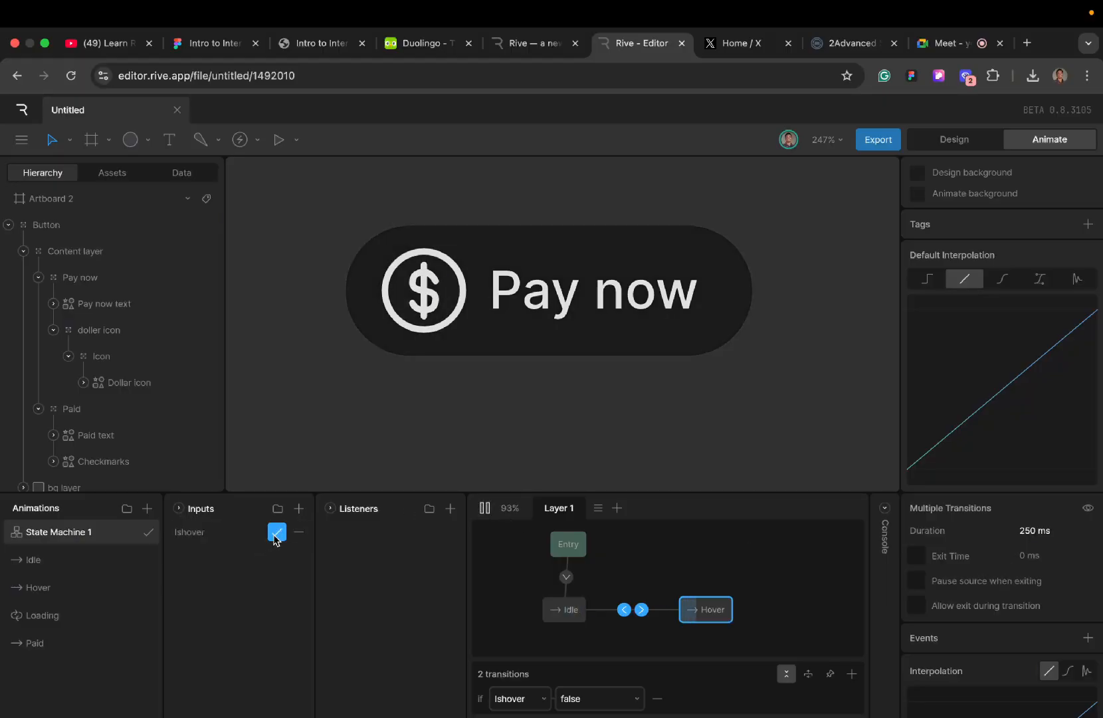
left_click(276, 532)
left_click(277, 533)
left_click(276, 532)
left_click(276, 532)
left_click(276, 532)
left_click(276, 532)
left_click(276, 532)
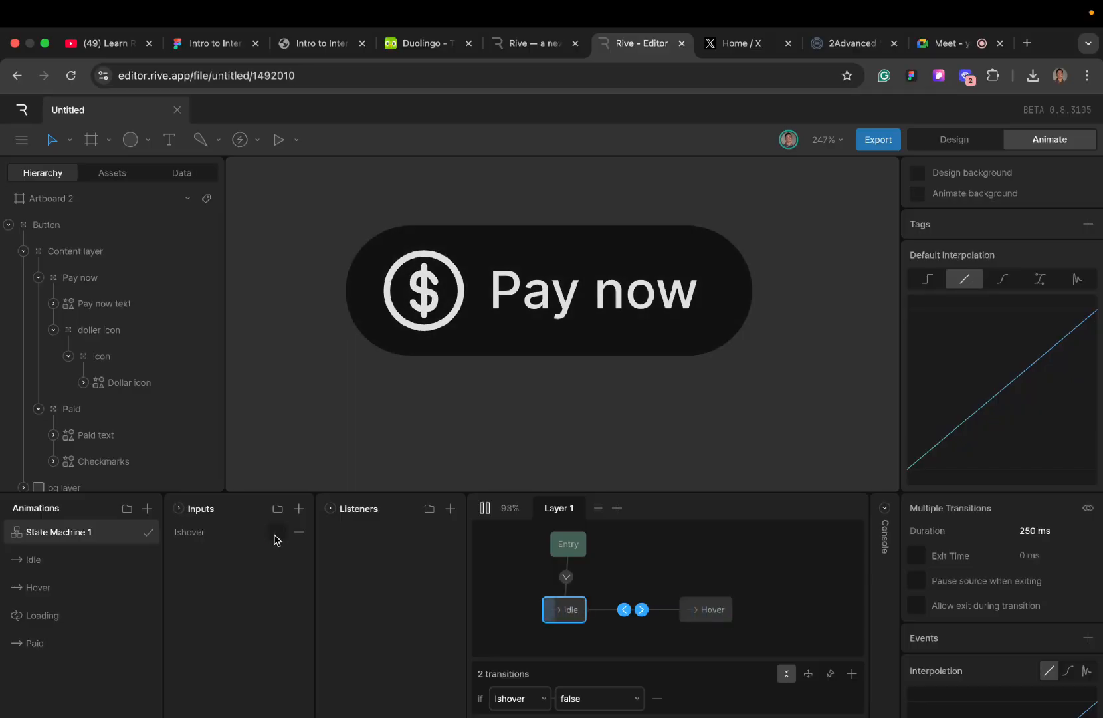
- Set the interpolation of both selected Idle and Hover transitions to Cubic
scroll(977, 651, "down", 3)
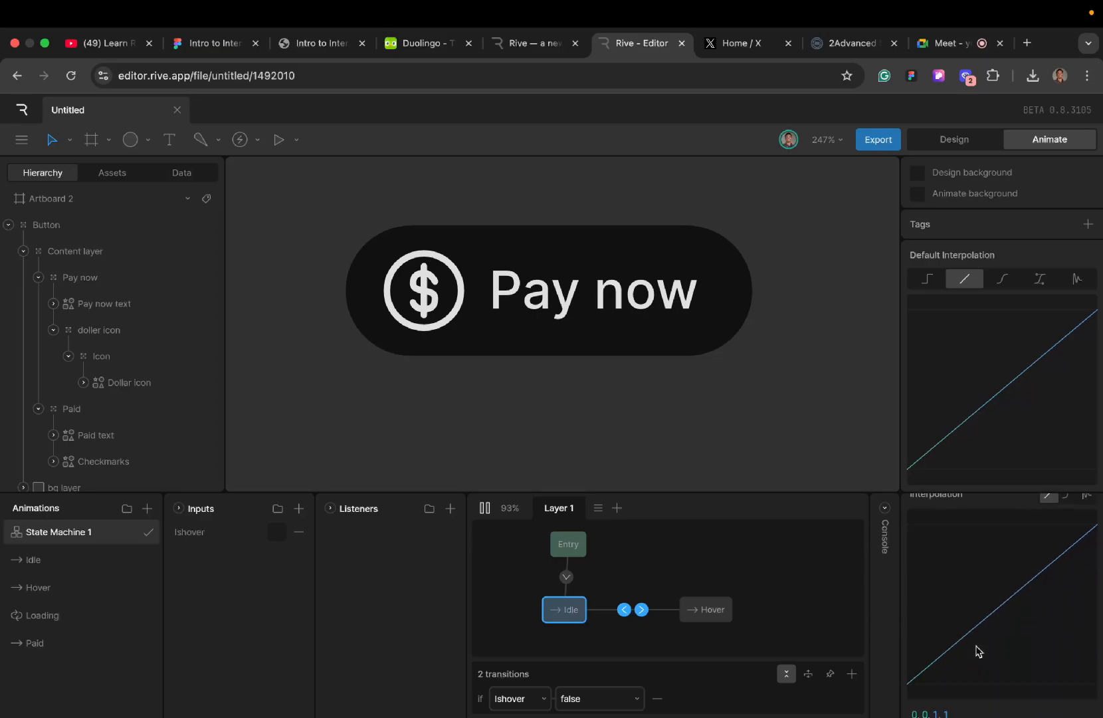
scroll(977, 652, "up", 2)
left_click(1067, 606)
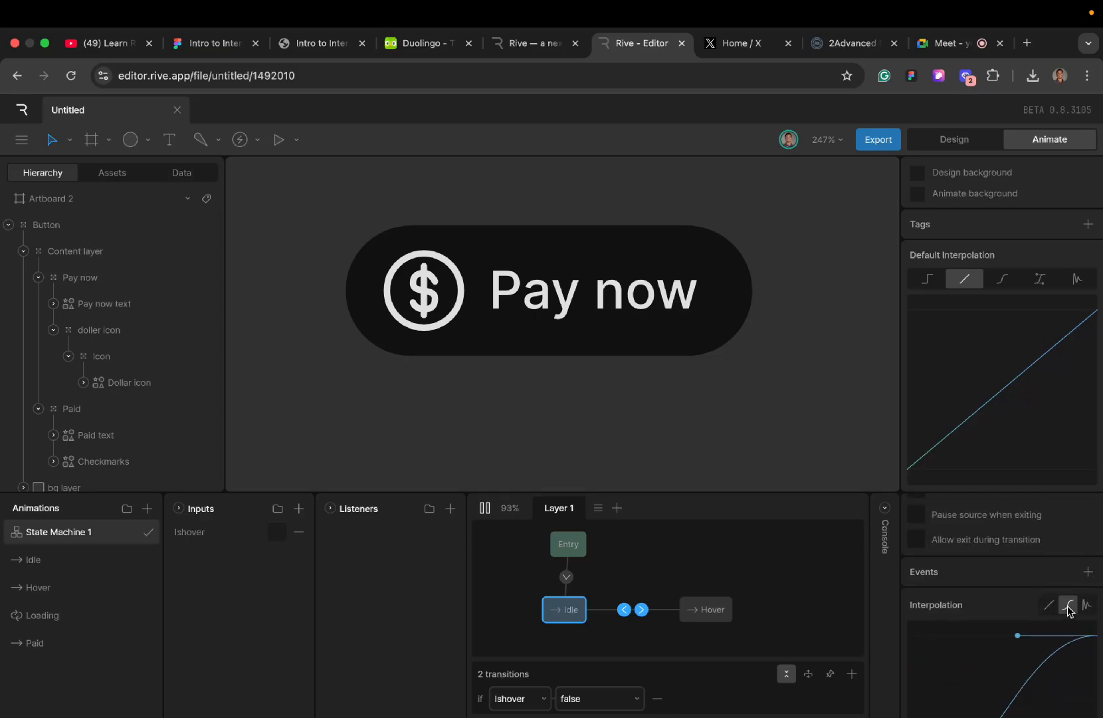
- Lengthen the start handle of the selected Idle and Hover transitions' cubic curve horizontally to about two thirds of the graph's width
scroll(972, 668, "down", 3)
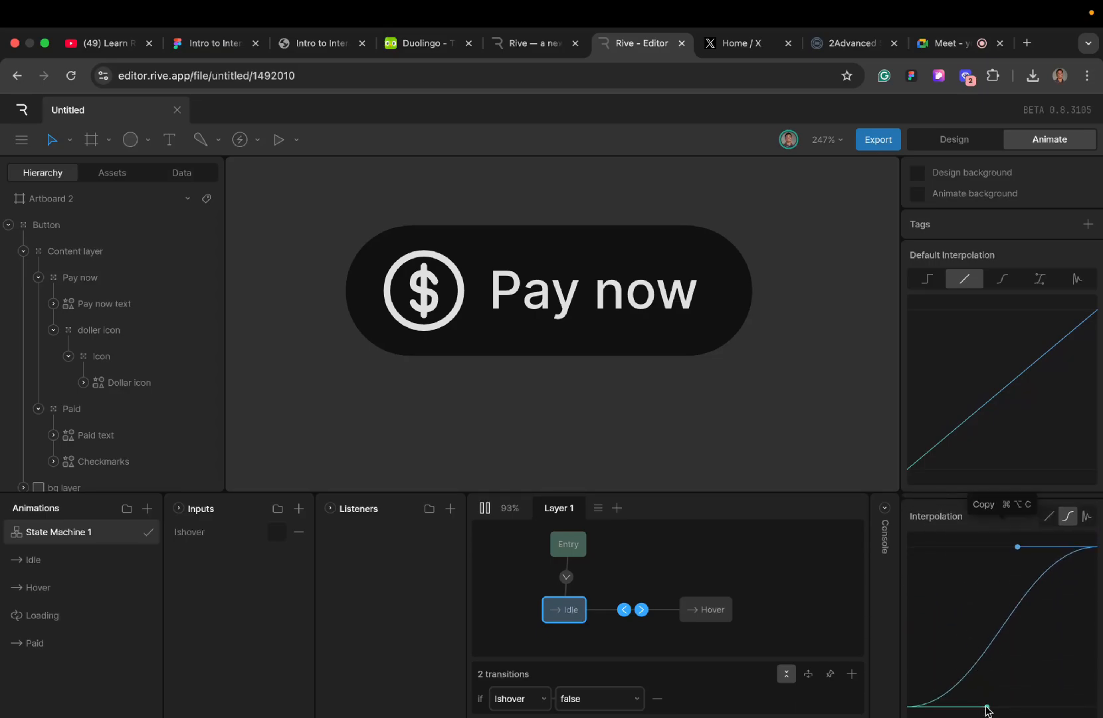
left_click_drag(987, 708, 1034, 707)
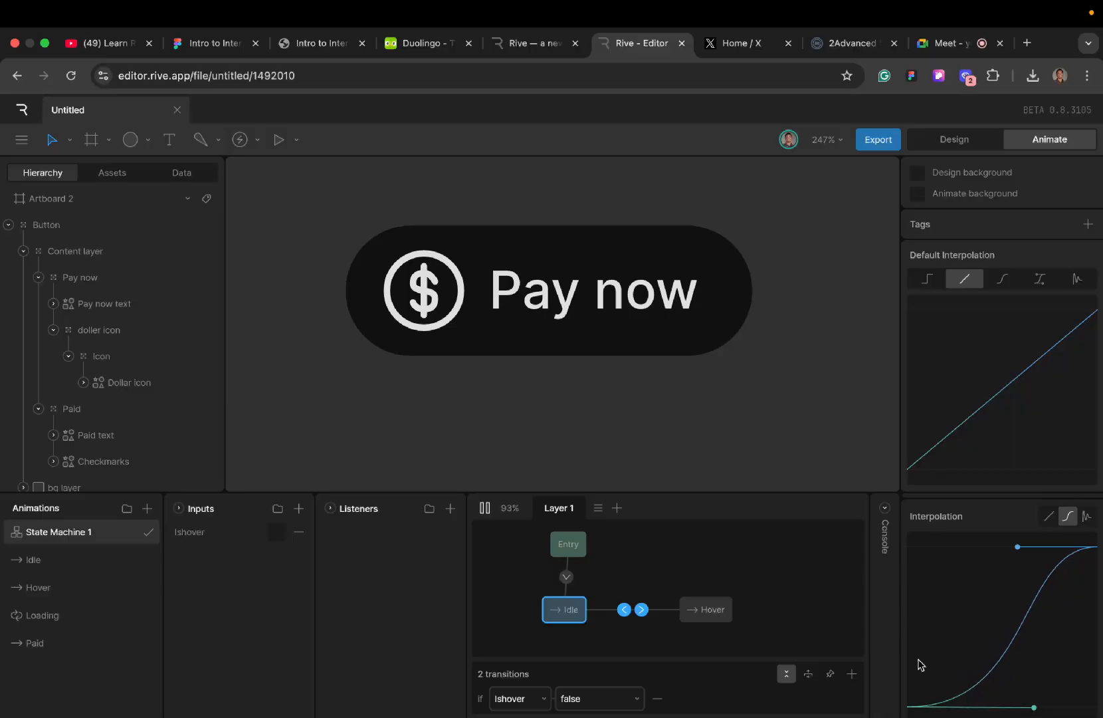
- Toggle Ishover repeatedly to check the reshaped easing between Idle and Hover, and stop the state machine playback
left_click(277, 536)
left_click(277, 536)
left_click(277, 535)
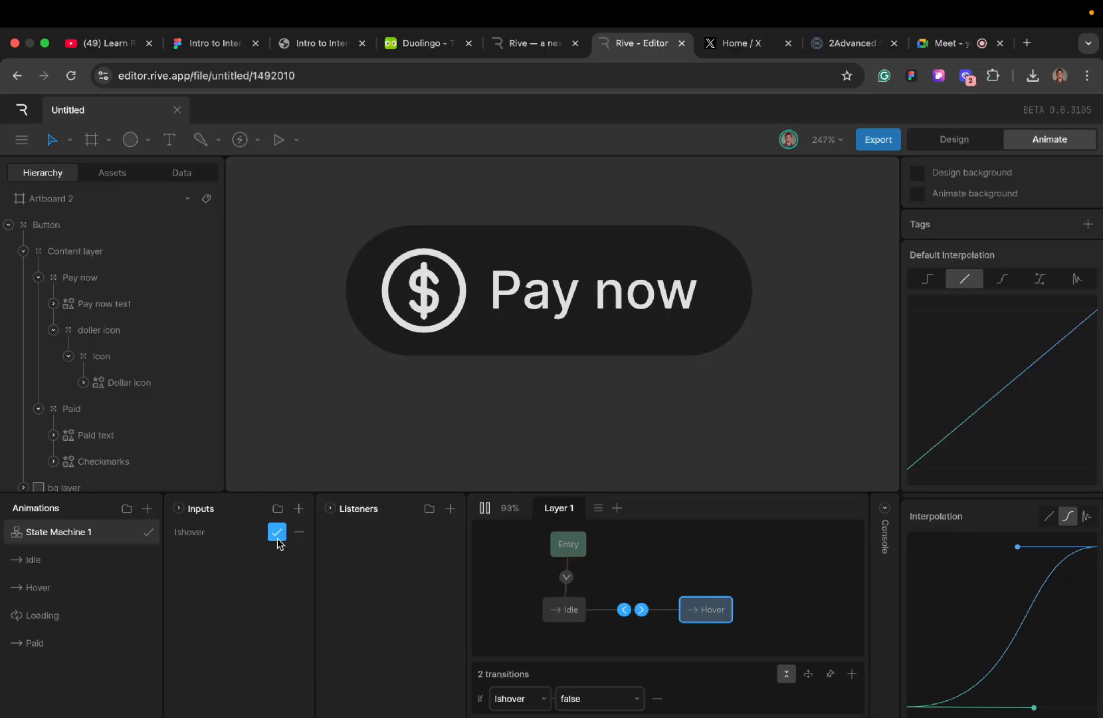
left_click(277, 534)
left_click(277, 533)
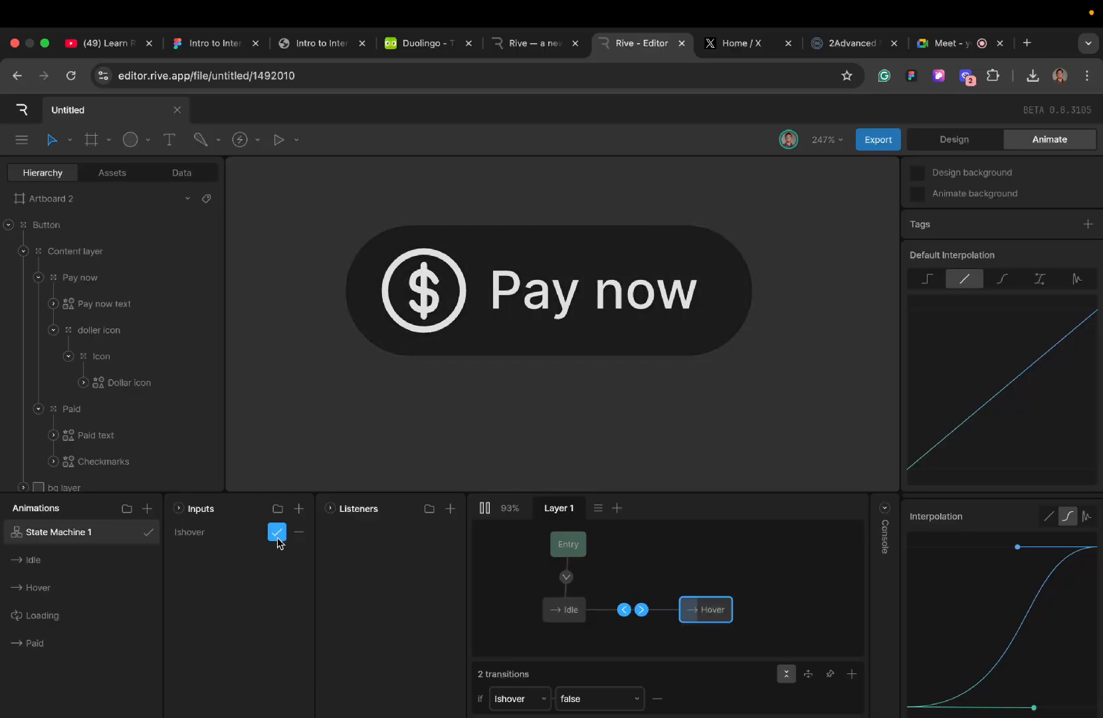
left_click(277, 534)
left_click(277, 534)
left_click(277, 534)
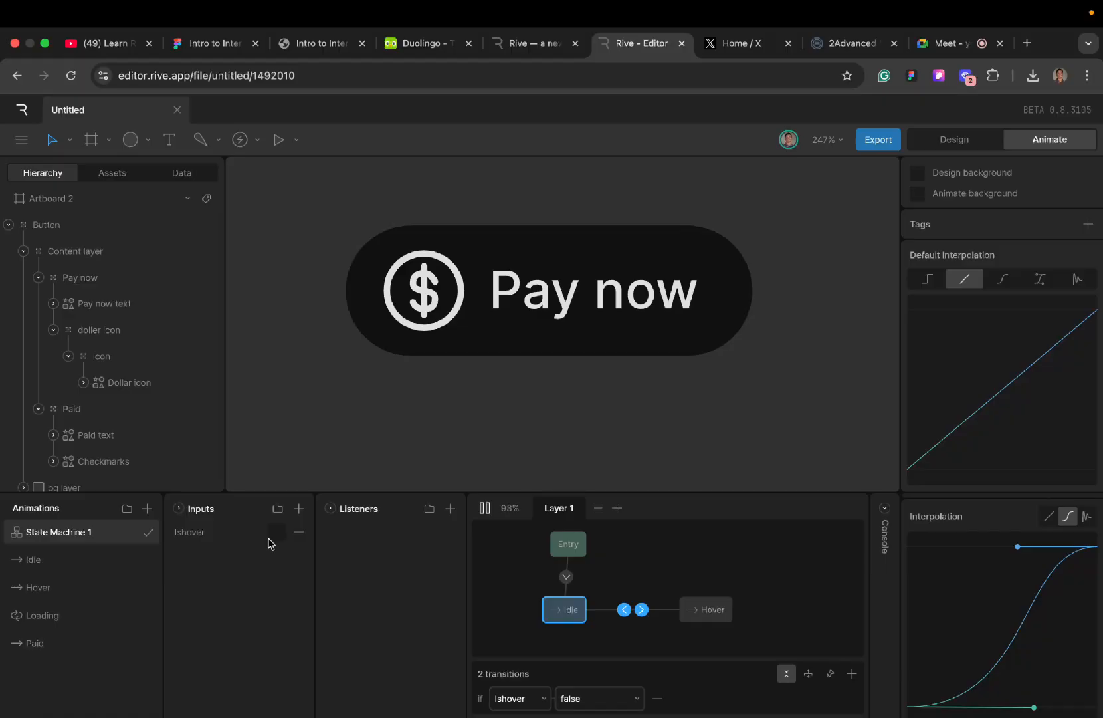
left_click(275, 534)
left_click(274, 534)
left_click(275, 533)
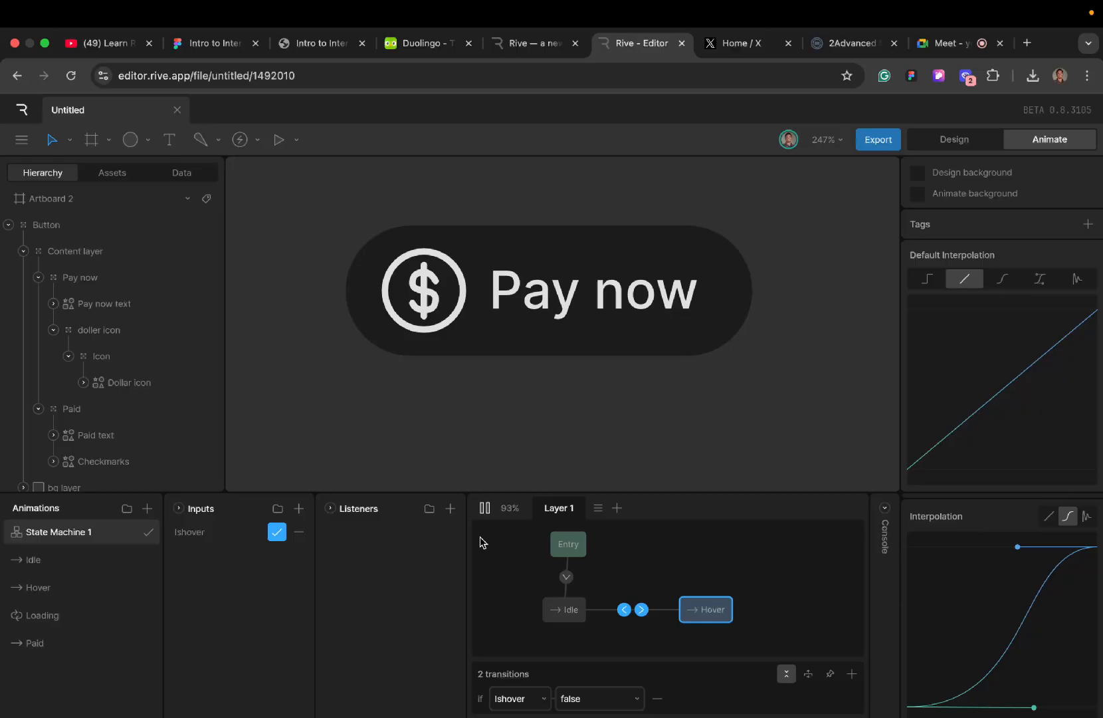
left_click(485, 508)
- Add the Loading timeline as a state below Hover and draw a transition from Hover to Loading
scroll(534, 578, "down", 3)
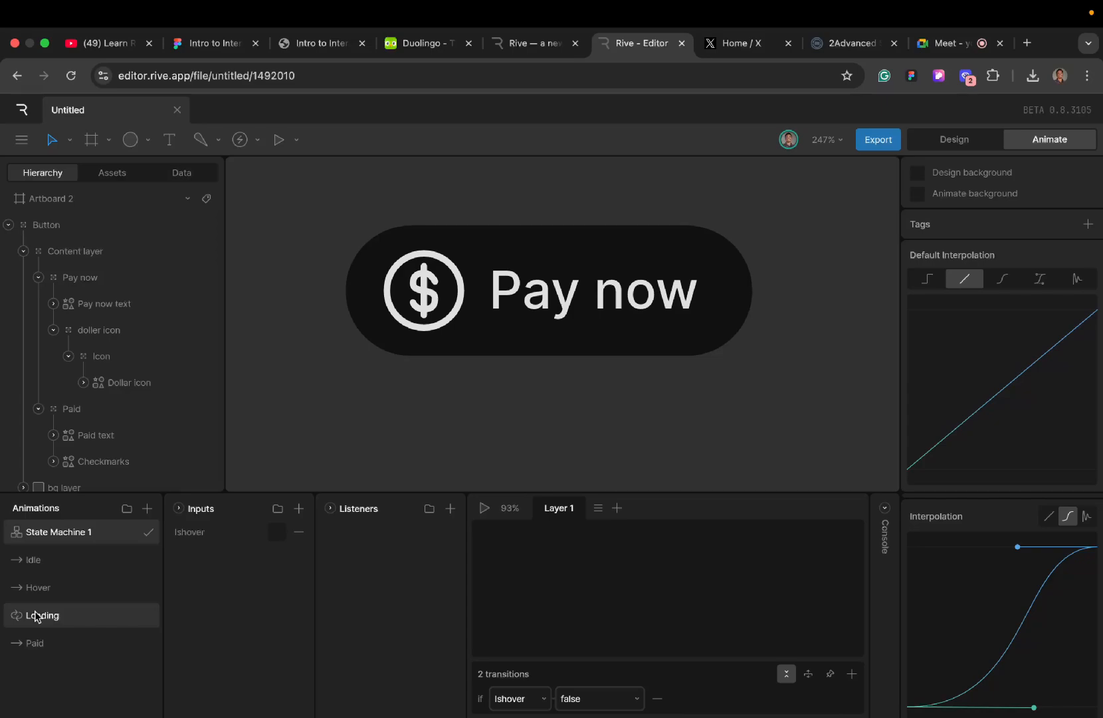
left_click_drag(36, 616, 704, 623)
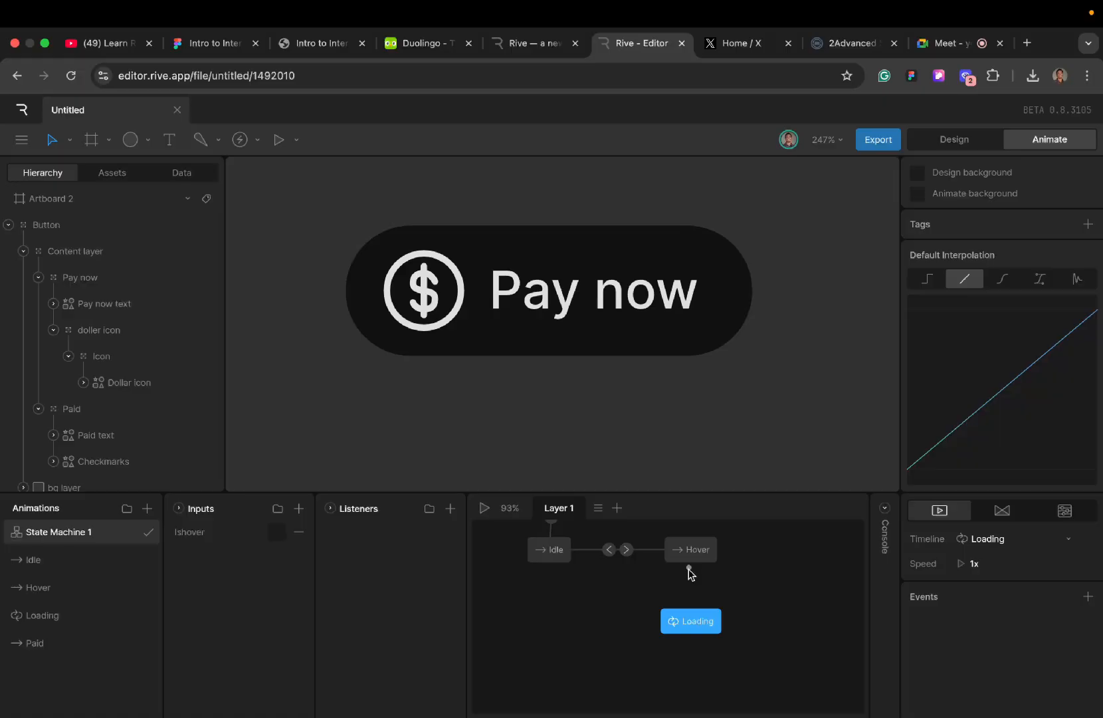
left_click_drag(689, 569, 690, 620)
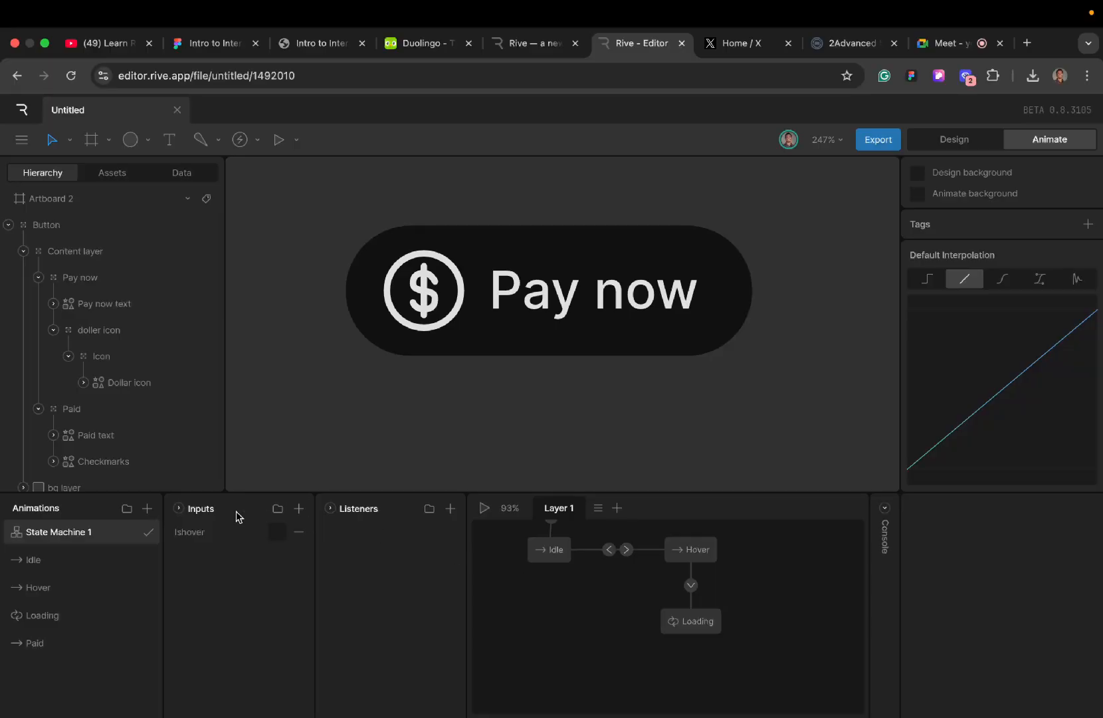
- Create a trigger input for the state machine and name it Isclicked
left_click(298, 510)
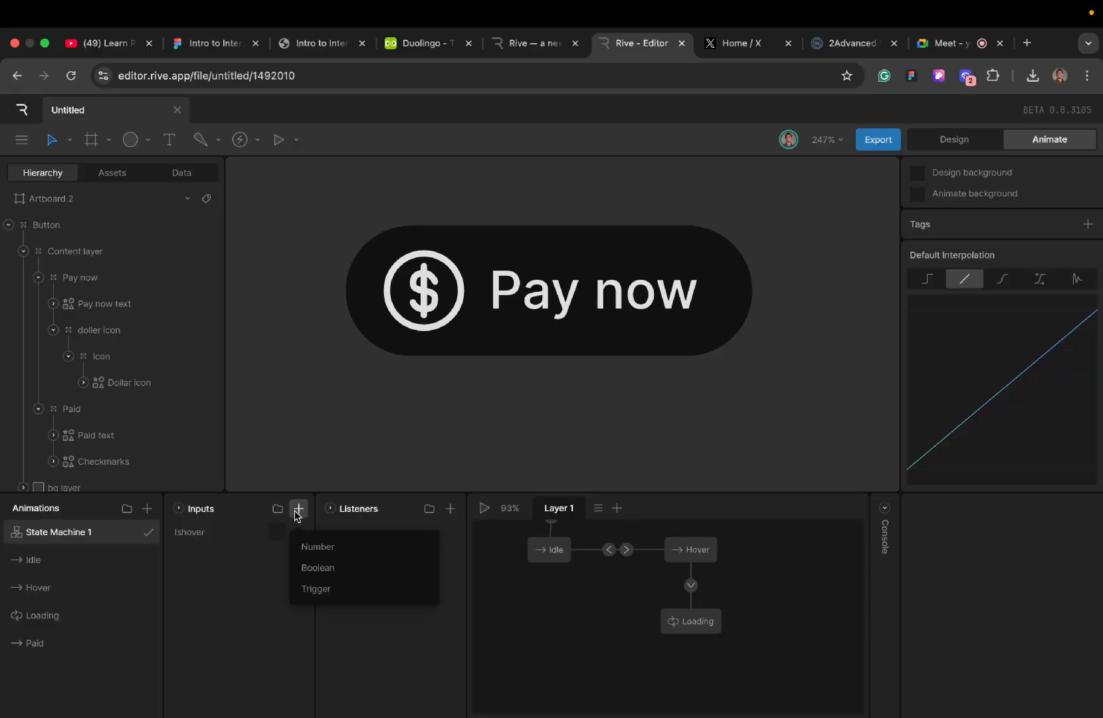
left_click(316, 589)
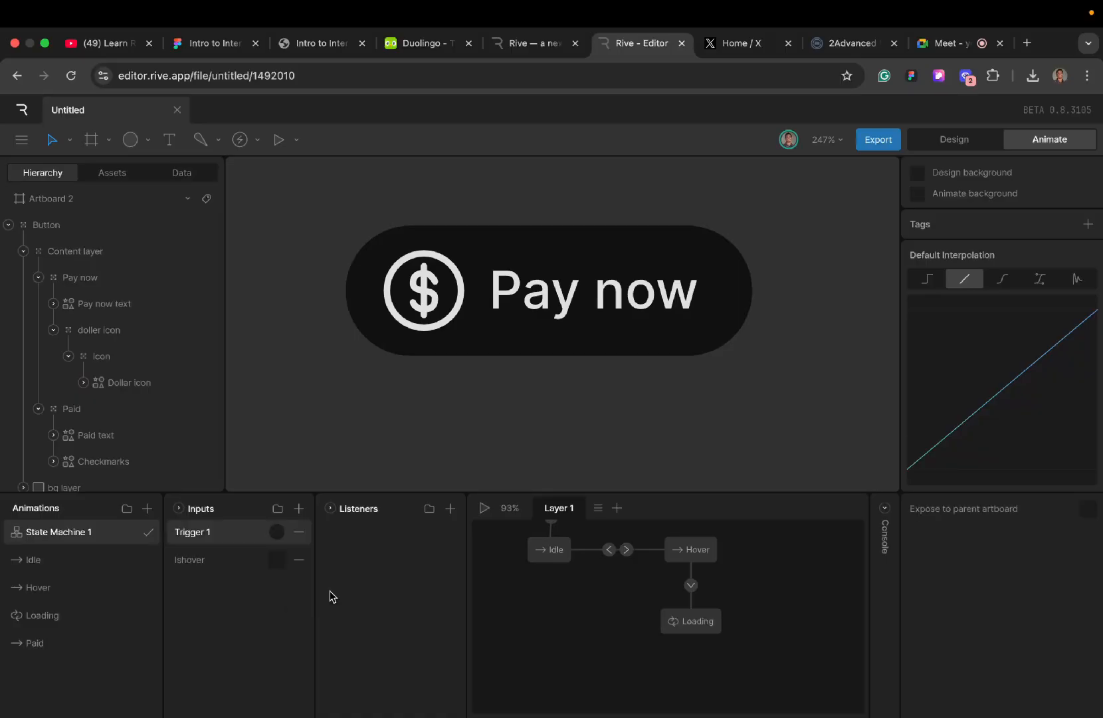
double_click(208, 540)
type("Isclicked")
- Add a condition to the Hover to Loading transition that uses the Isclicked trigger
left_click(691, 585)
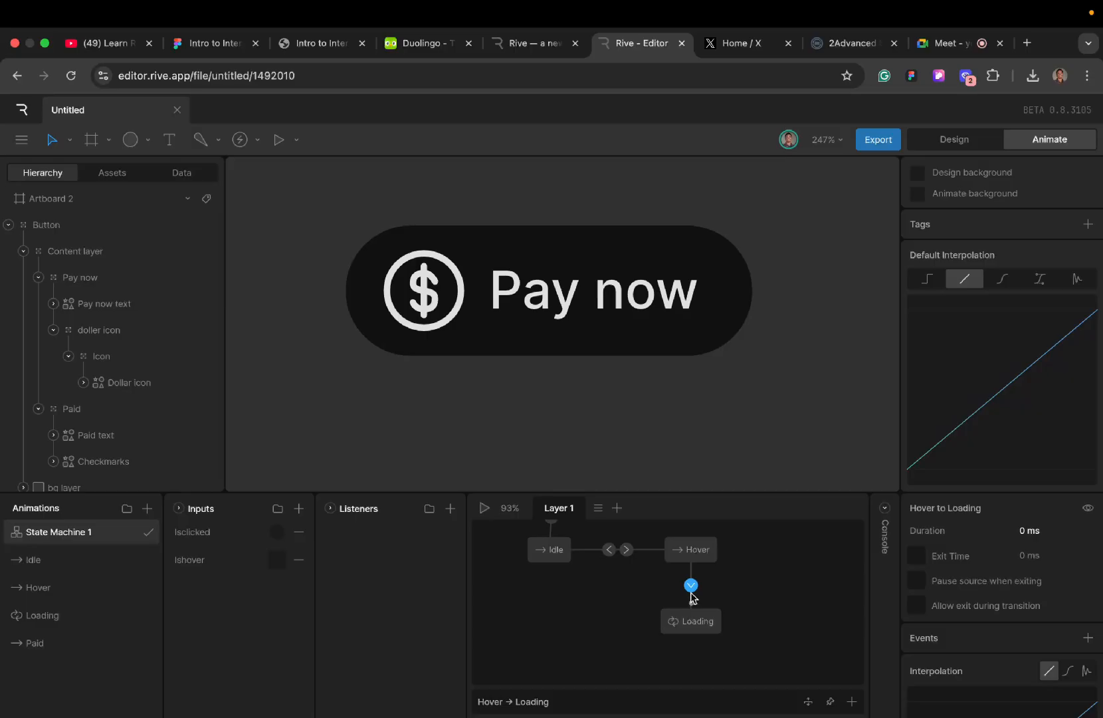
left_click(850, 703)
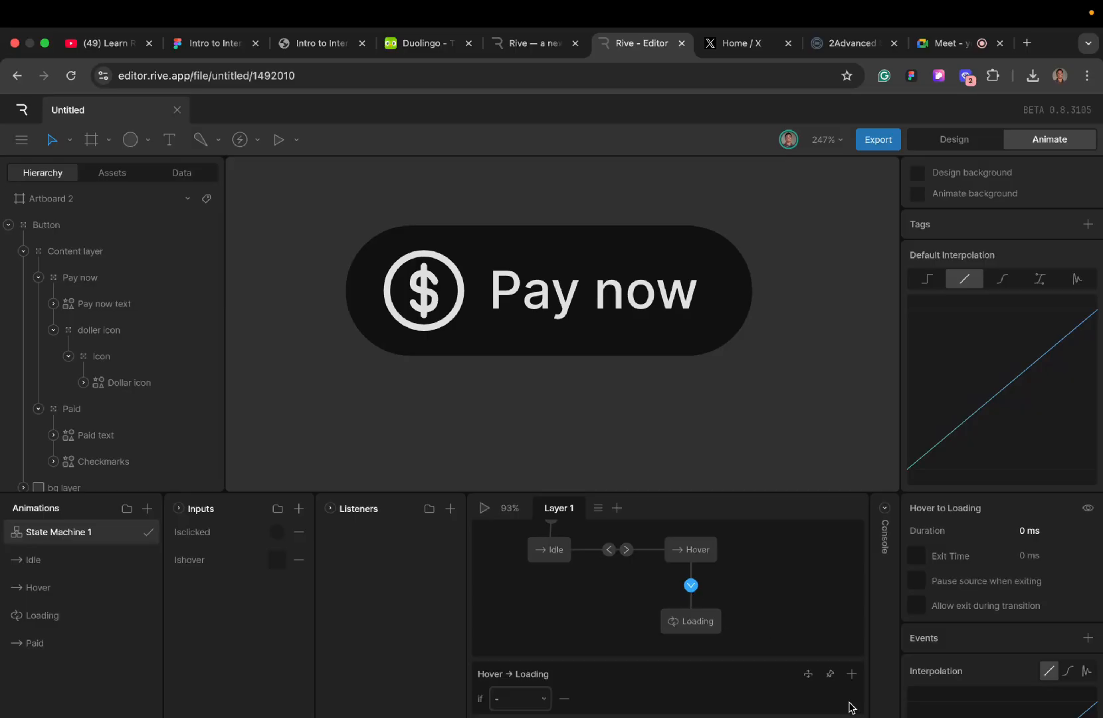
left_click(523, 701)
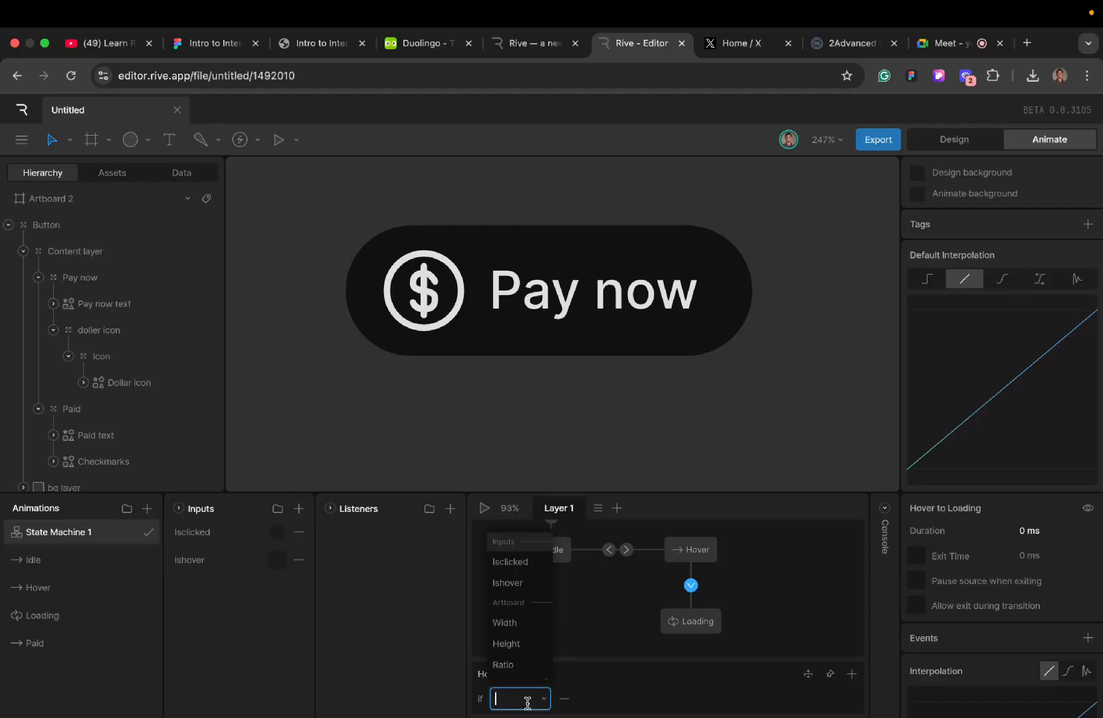
left_click(510, 562)
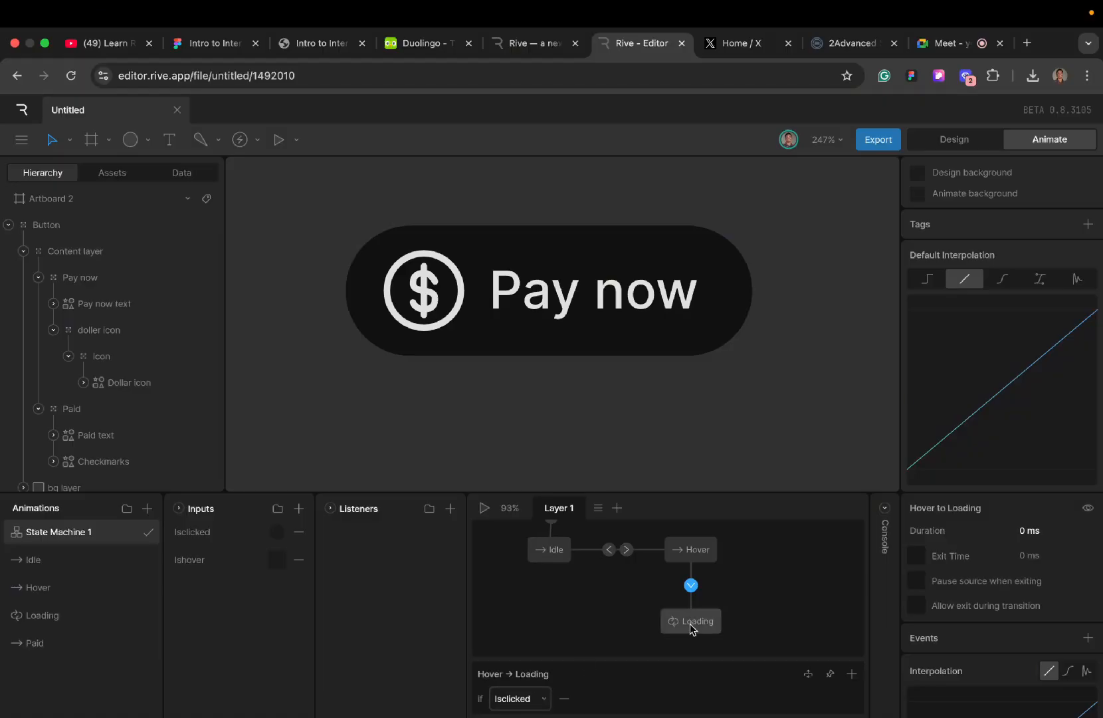
- Play the state machine, turn on Ishover and fire Isclicked to check the Loading state, and stop playback
left_click(484, 508)
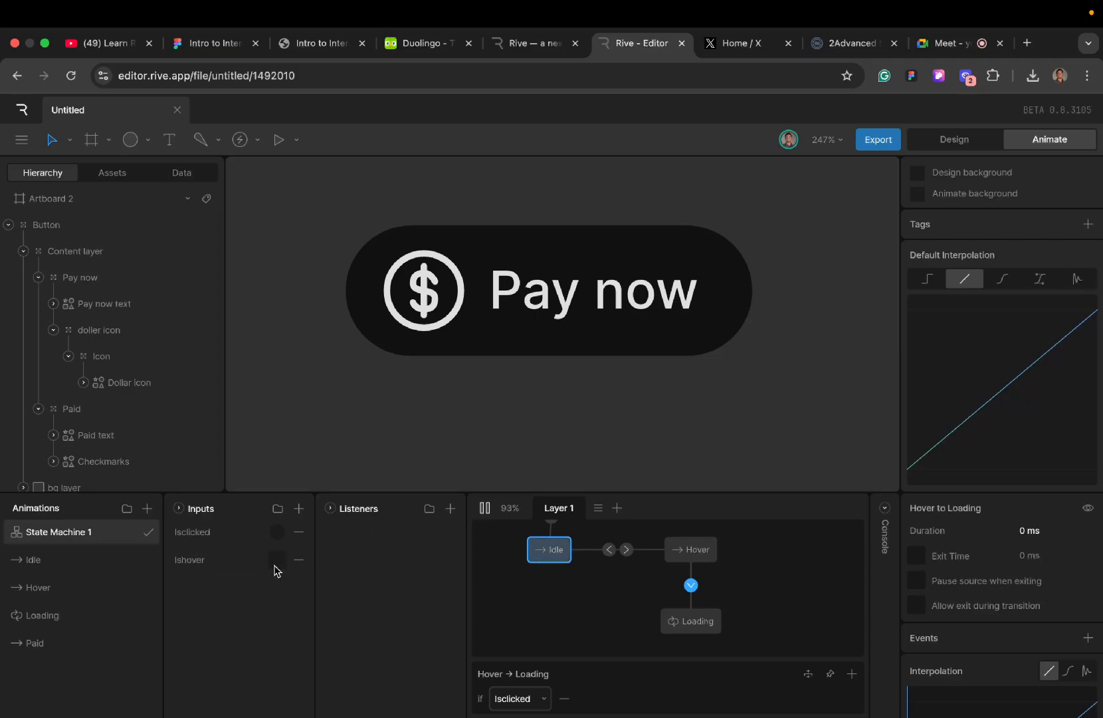
left_click(277, 561)
left_click(277, 532)
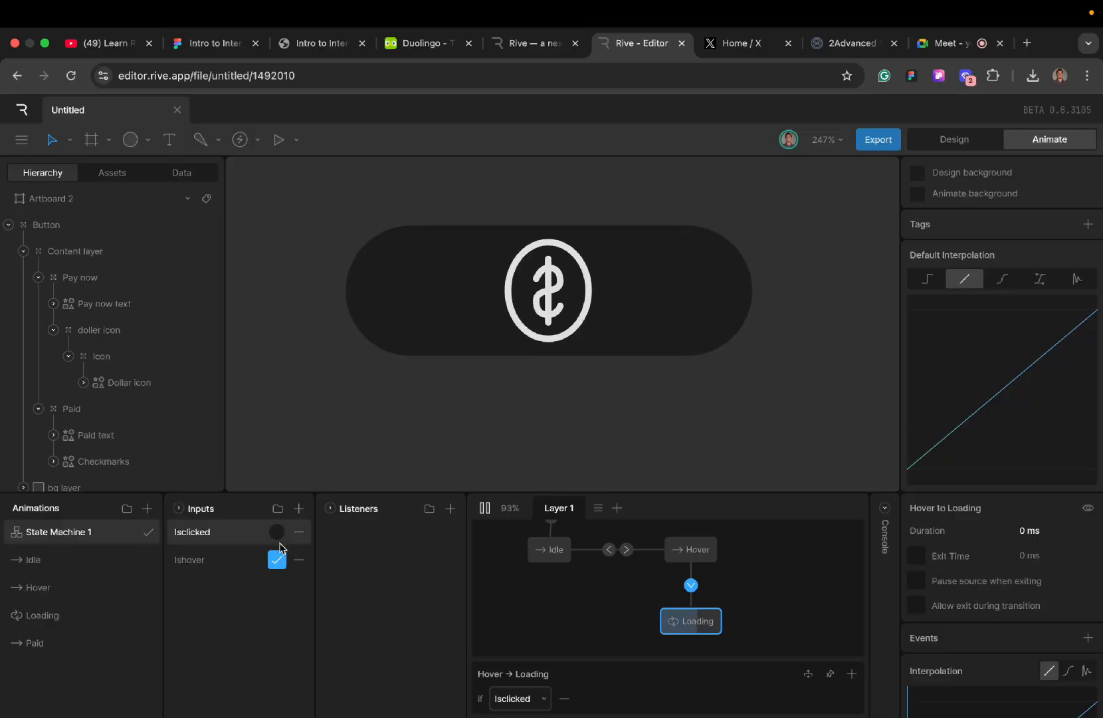
left_click(486, 509)
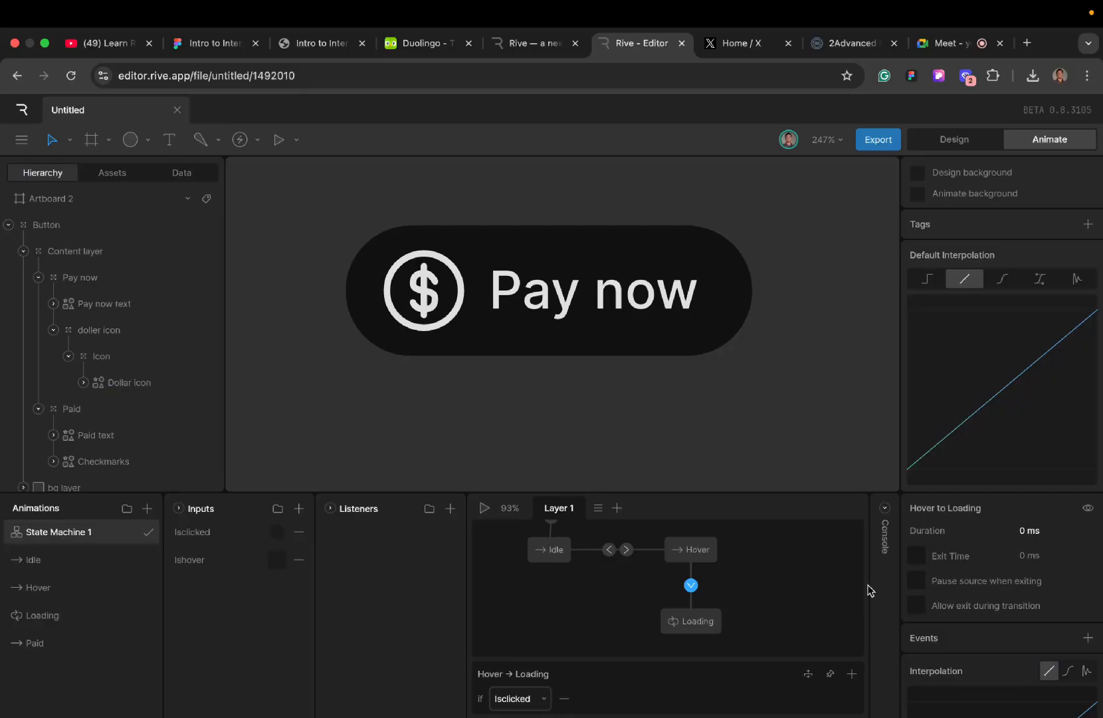
- Set the Hover to Loading transition's duration to 250 ms and test it in playback with Ishover and Isclicked
left_click(1032, 537)
key("Return")
left_click(483, 509)
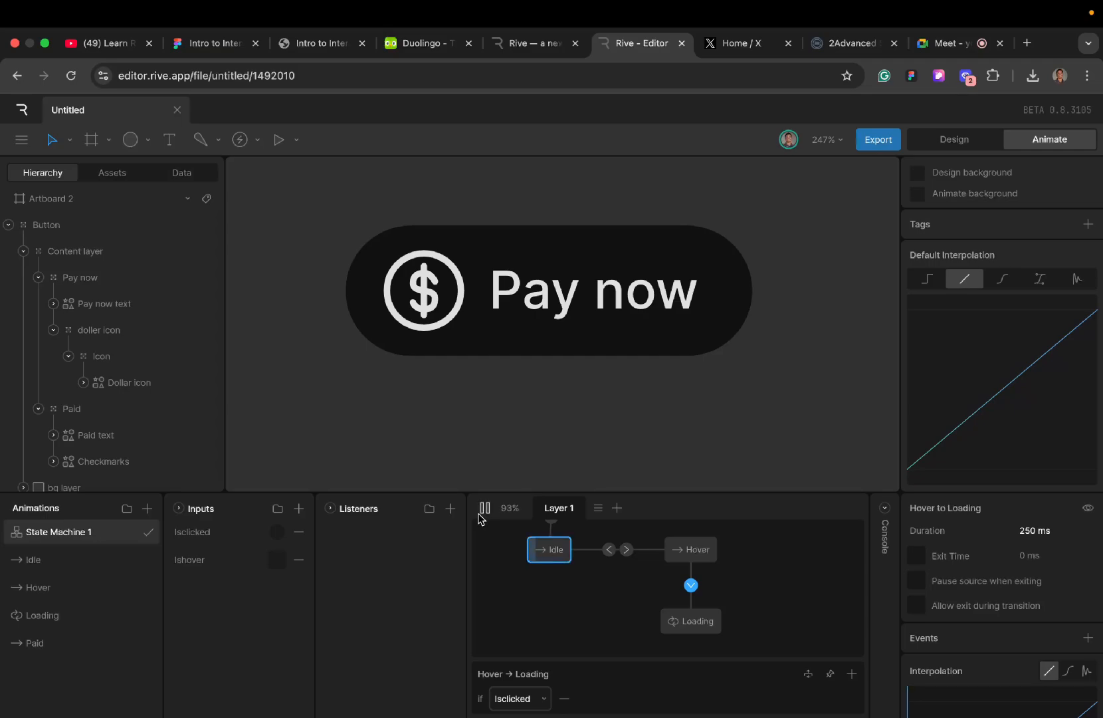
left_click(276, 563)
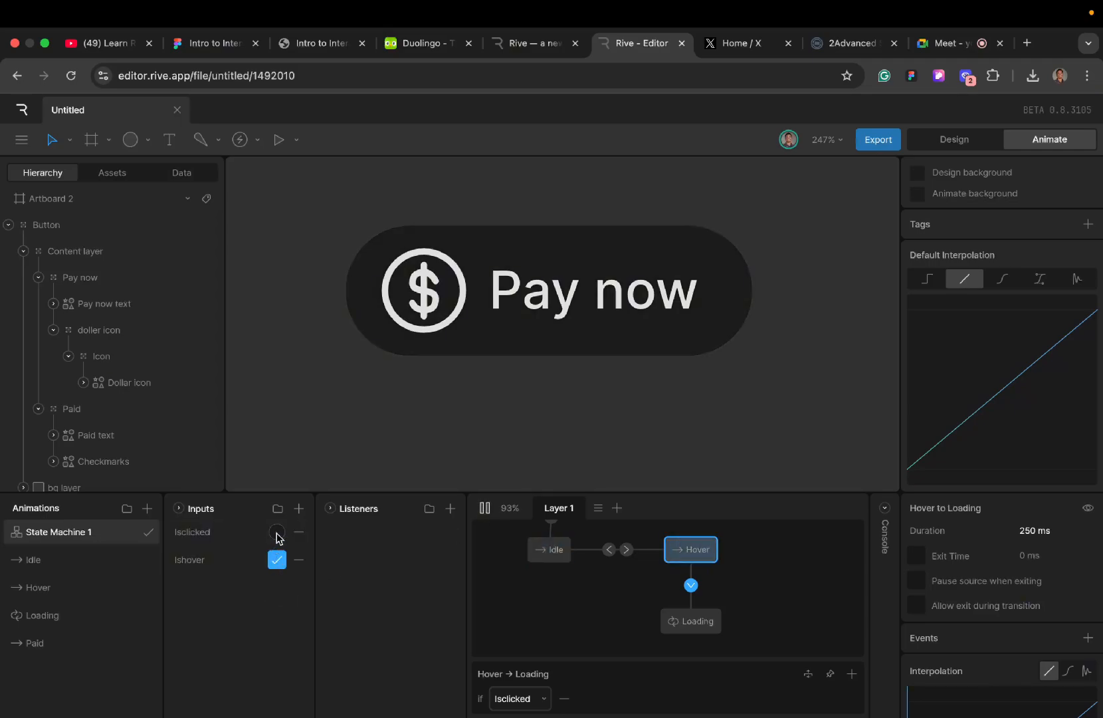
left_click(277, 534)
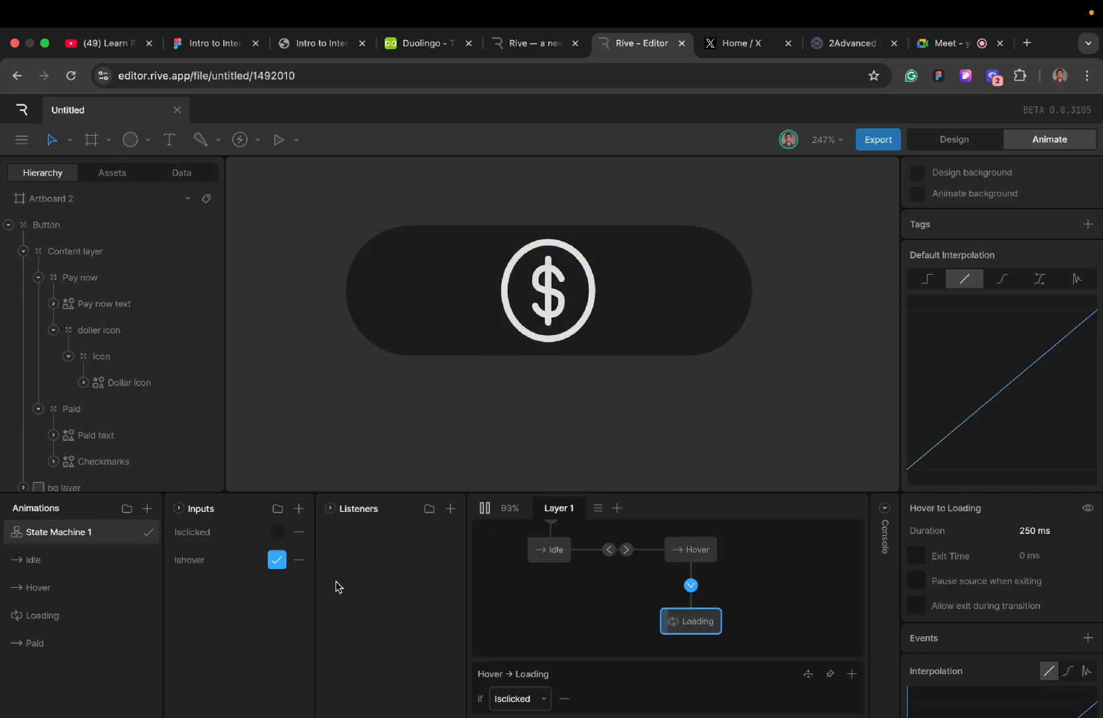
left_click(484, 508)
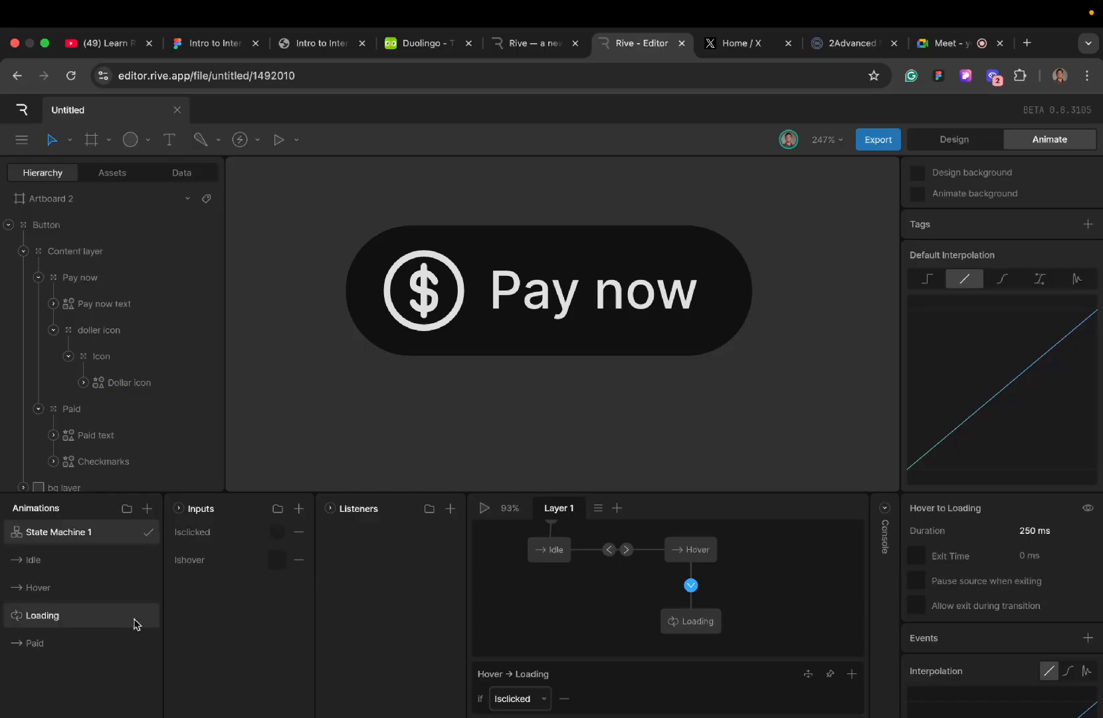
- Add the Paid timeline as a state beside Loading and draw a transition from Loading to Paid
left_click_drag(70, 642, 546, 626)
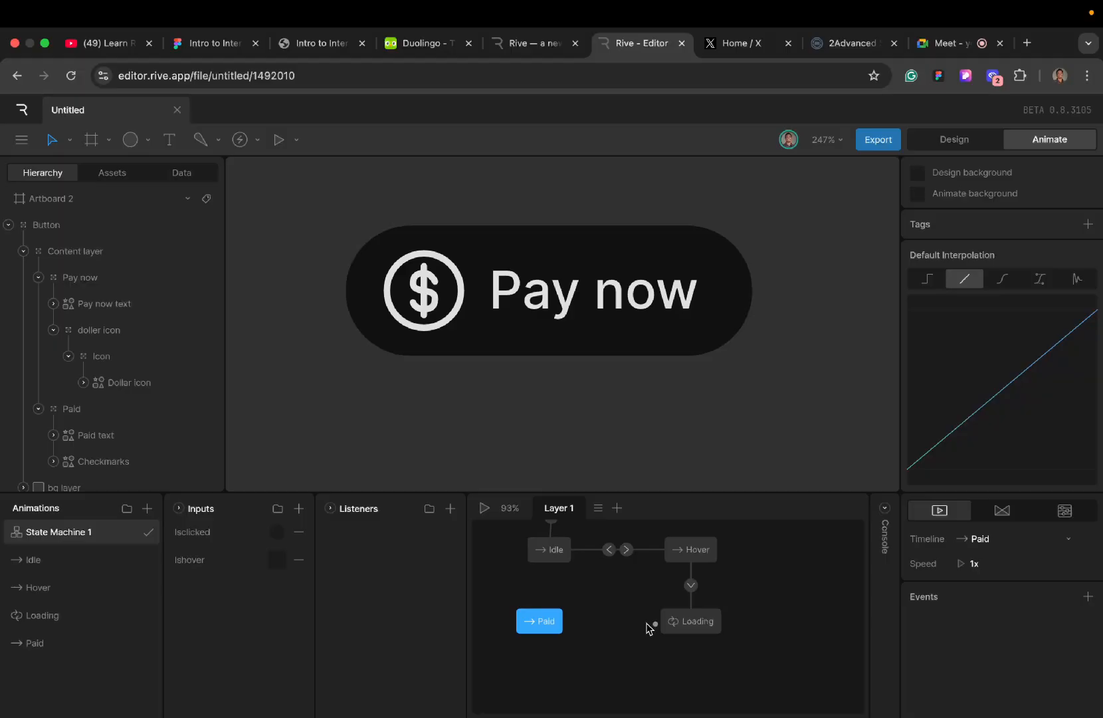
left_click_drag(650, 628, 562, 627)
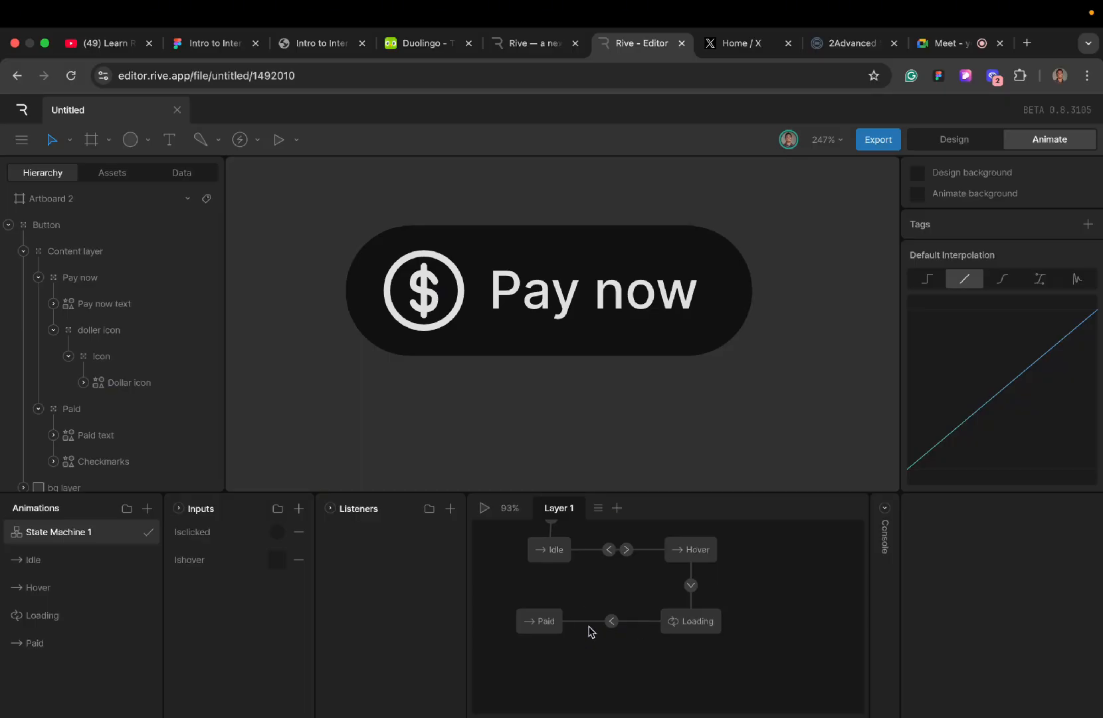
- Create another trigger input for the state machine and name it Paid
left_click(299, 507)
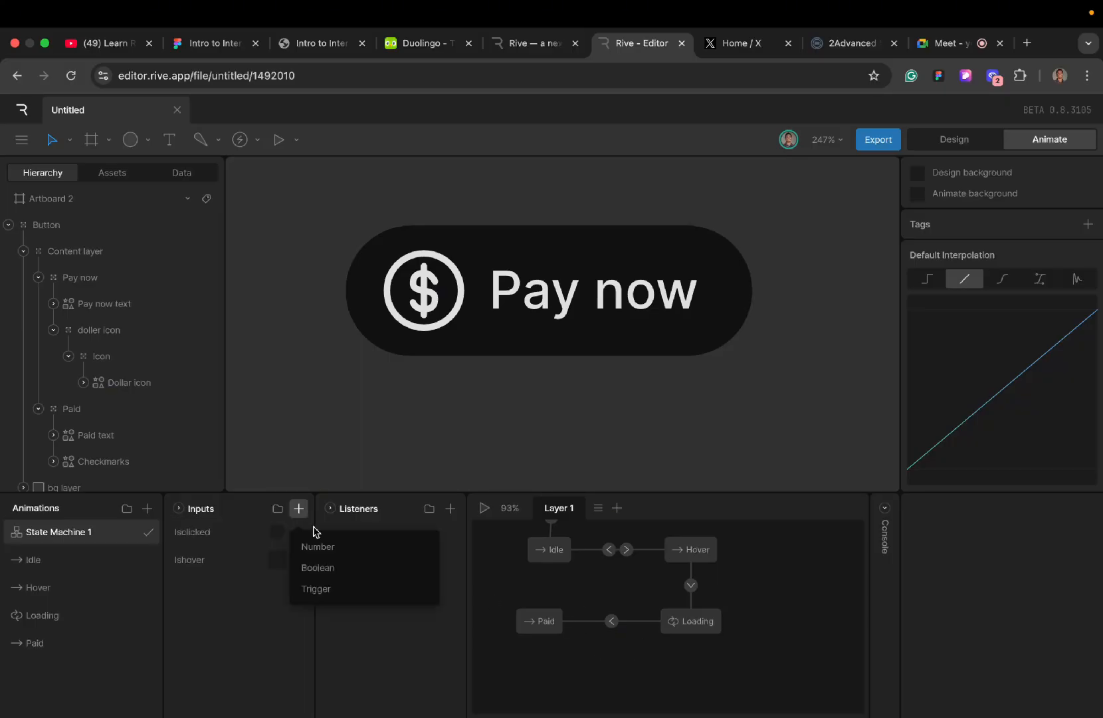
left_click(328, 584)
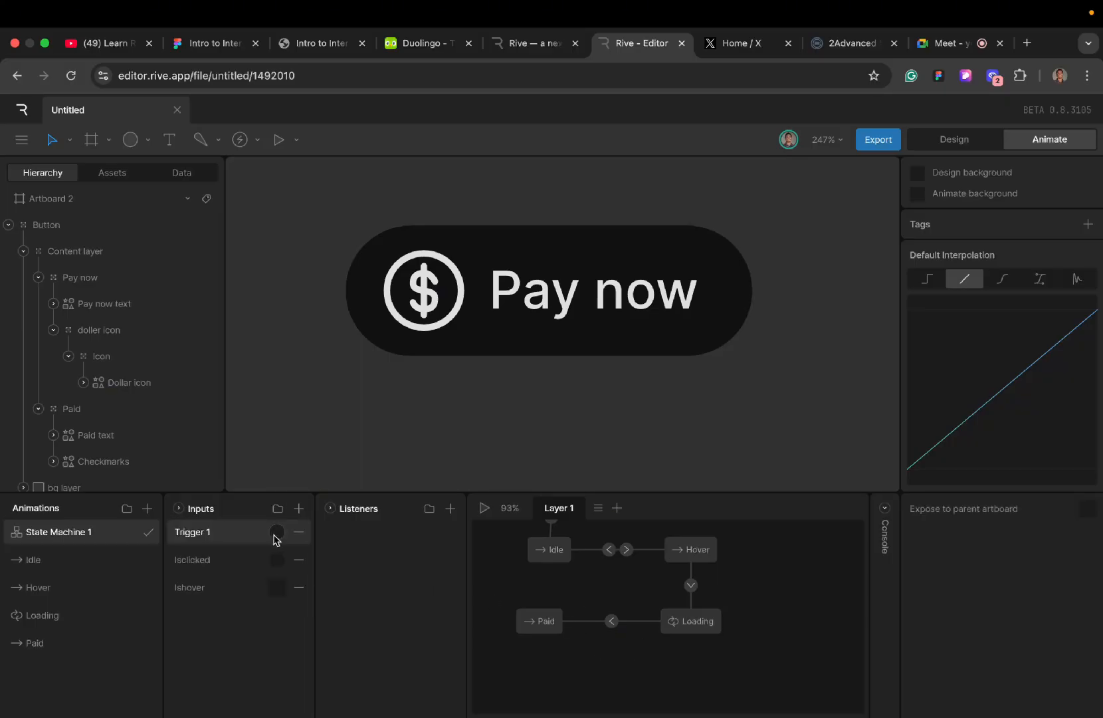
double_click(231, 531)
type("Paid")
double_click(211, 542)
left_click(210, 540)
double_click(207, 541)
left_click(207, 542)
double_click(191, 540)
key("BackSpace")
- Add a condition to the Loading to Paid transition that uses the Paid trigger
left_click(611, 622)
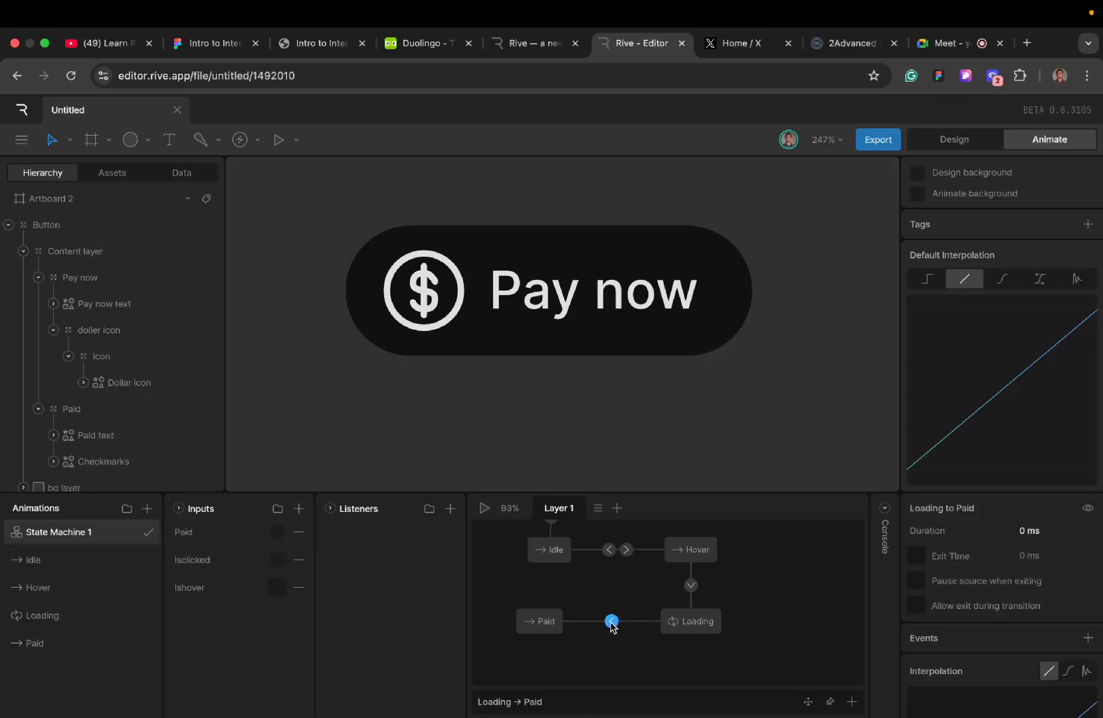
left_click(851, 701)
left_click(506, 699)
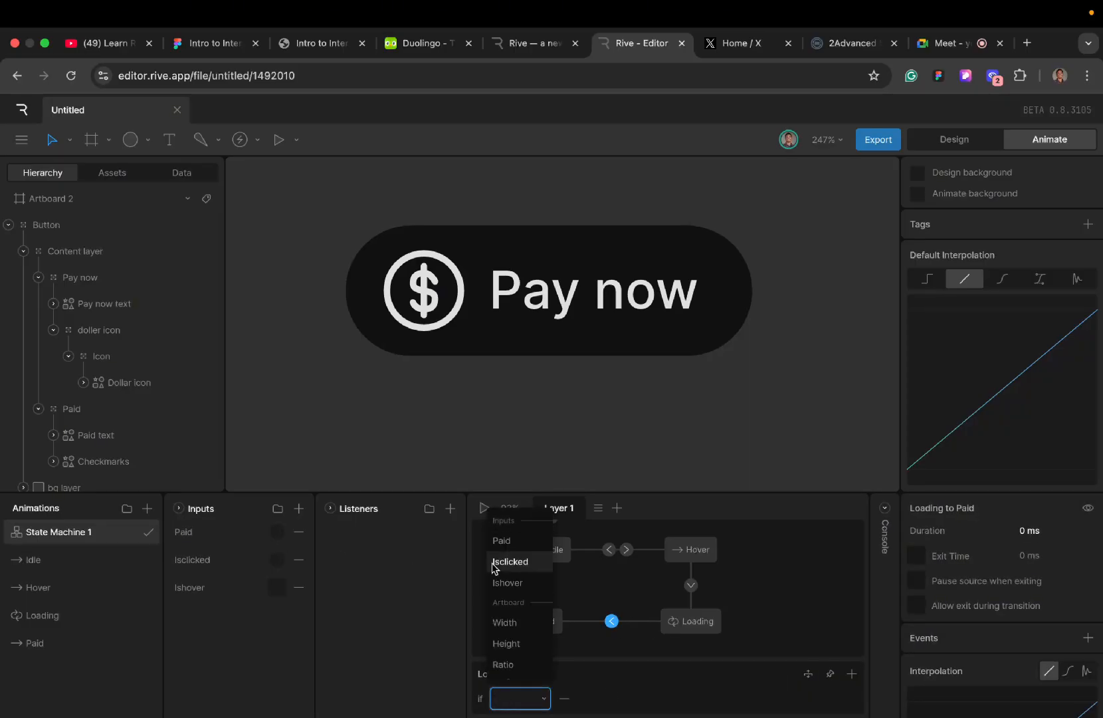
left_click(498, 542)
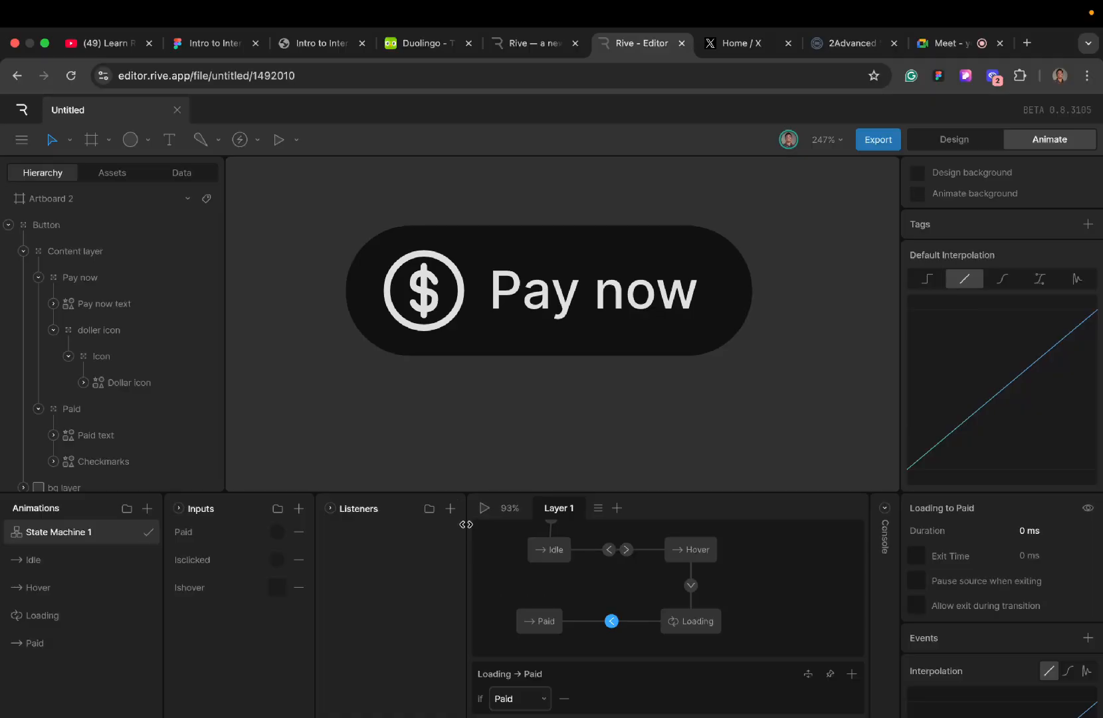
- Play the state machine through Ishover, Isclicked and Paid to check the whole payment sequence, and stop playback
left_click(484, 507)
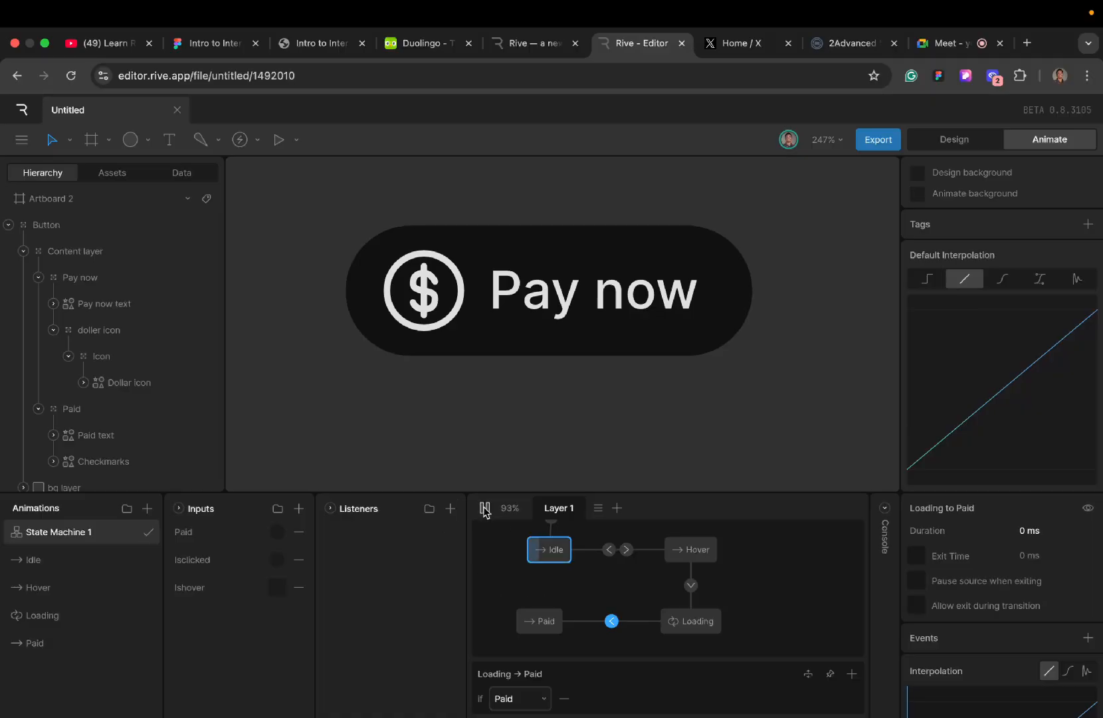
left_click(275, 588)
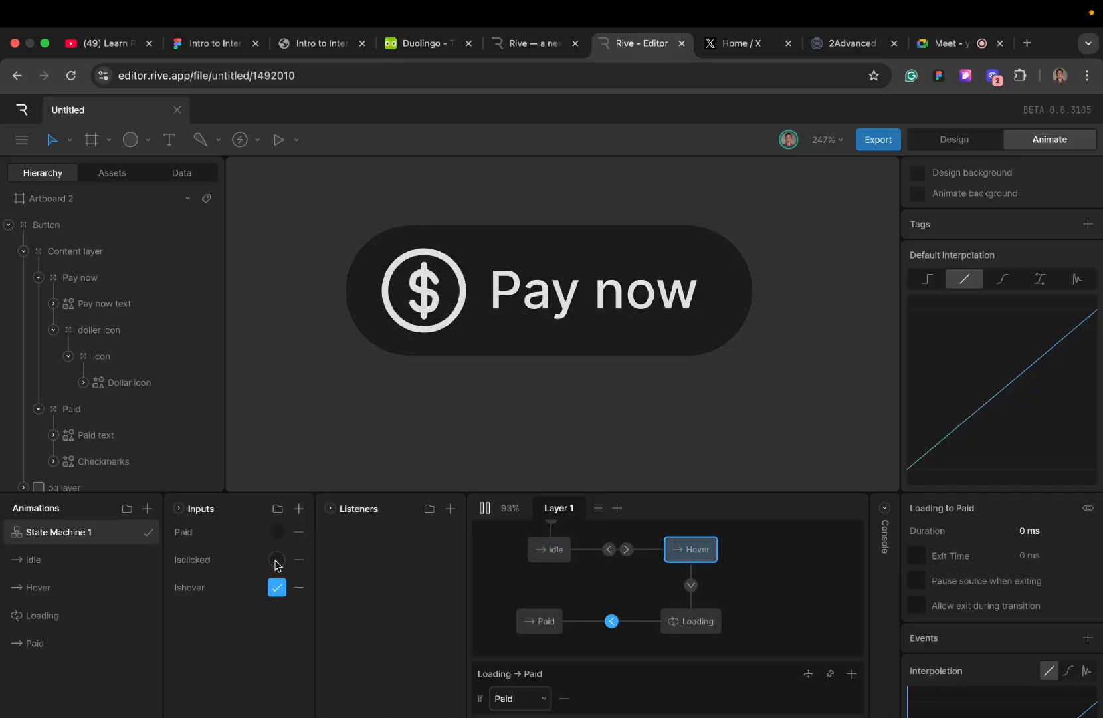
left_click(276, 560)
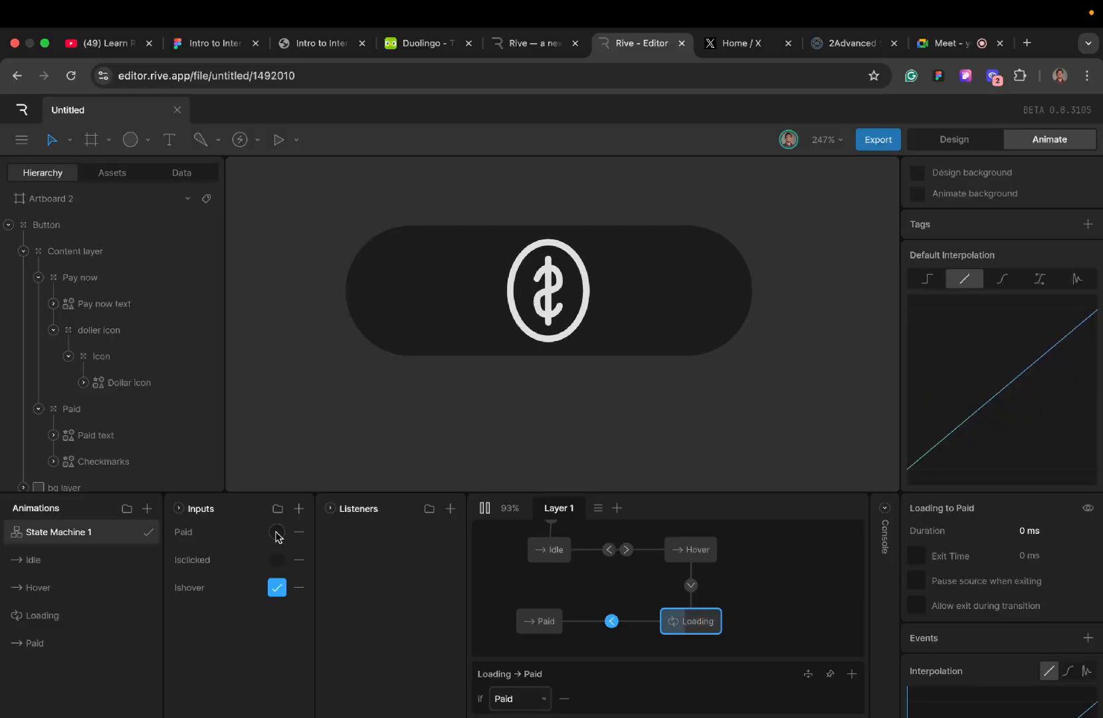
left_click(276, 533)
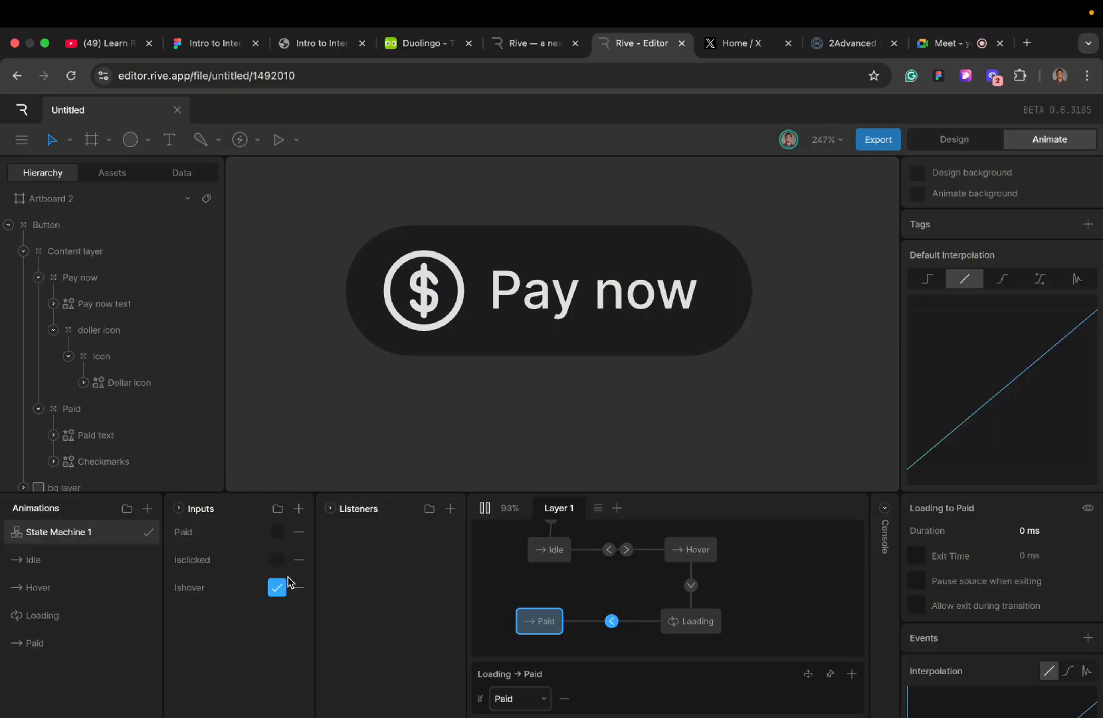
left_click(485, 510)
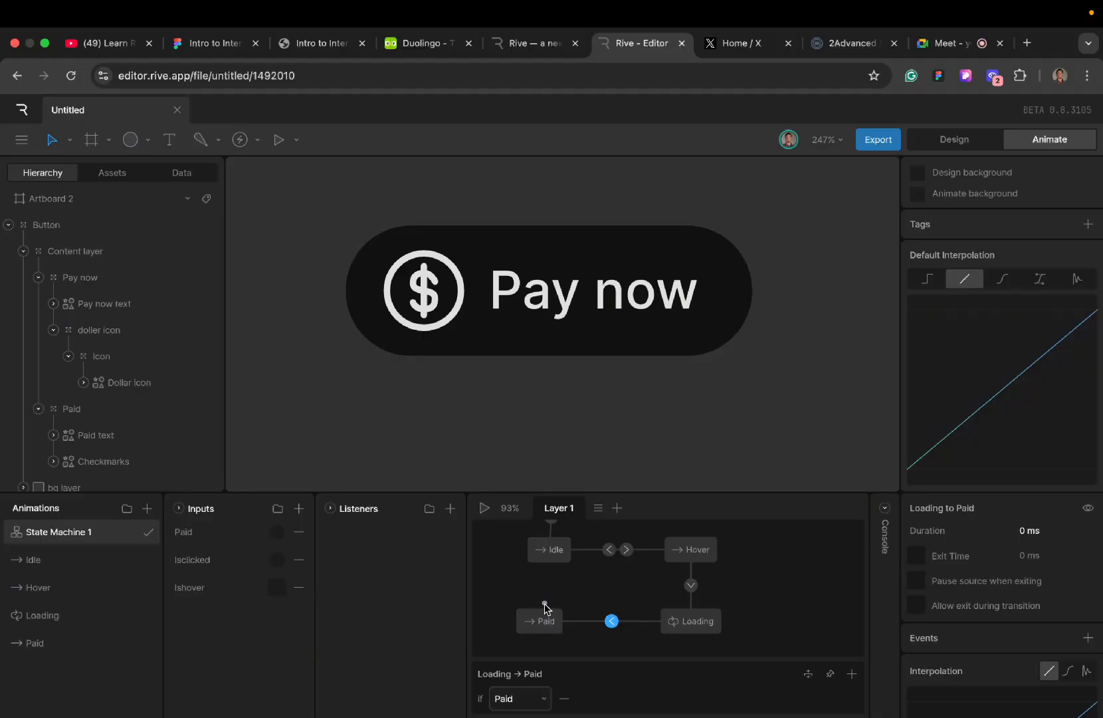
- Draw a transition from the Paid state back to the Idle state
left_click_drag(545, 605, 547, 561)
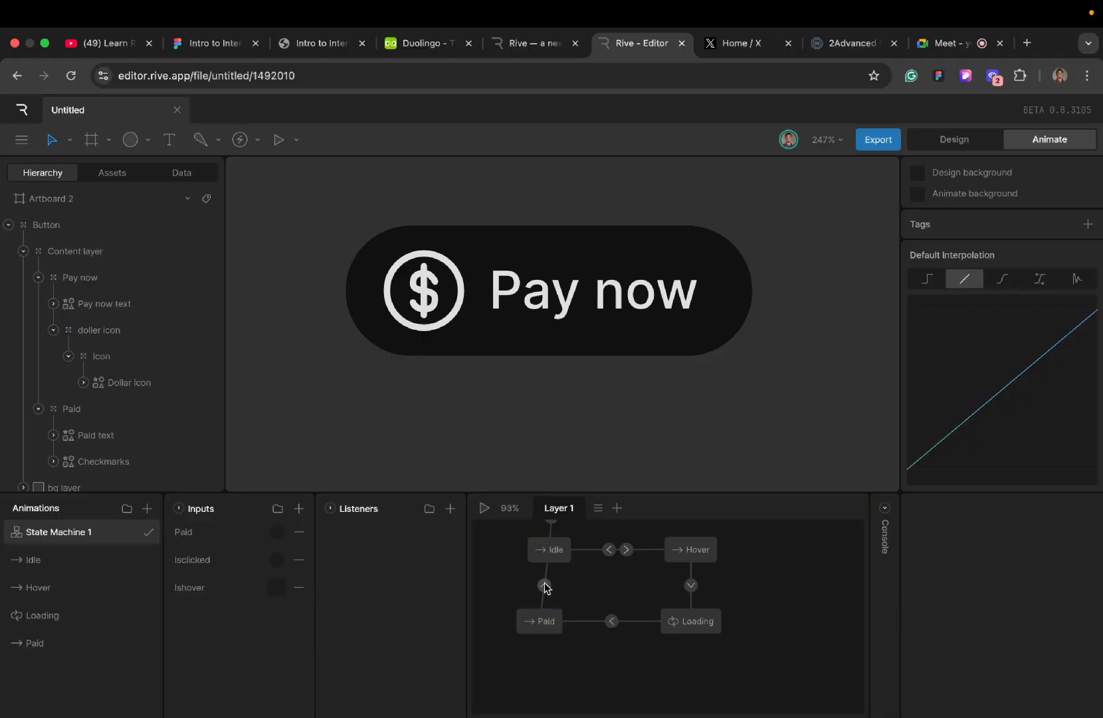
- Set the exit time of the Paid to Idle transition to 100%
left_click(545, 586)
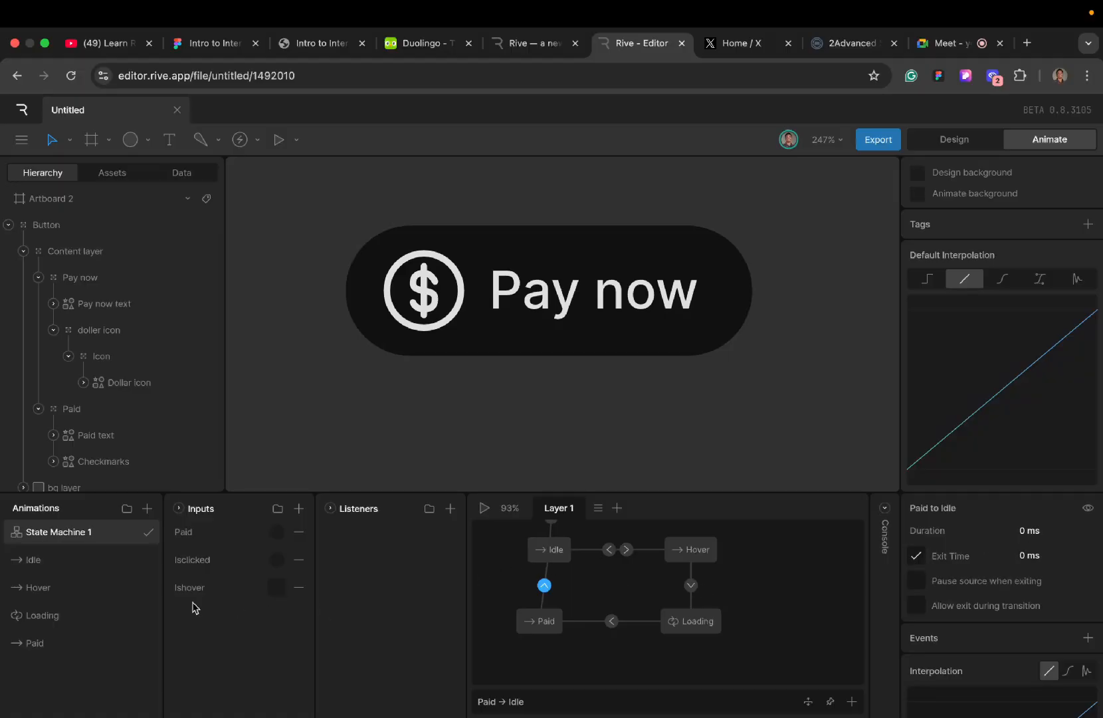
left_click(93, 616)
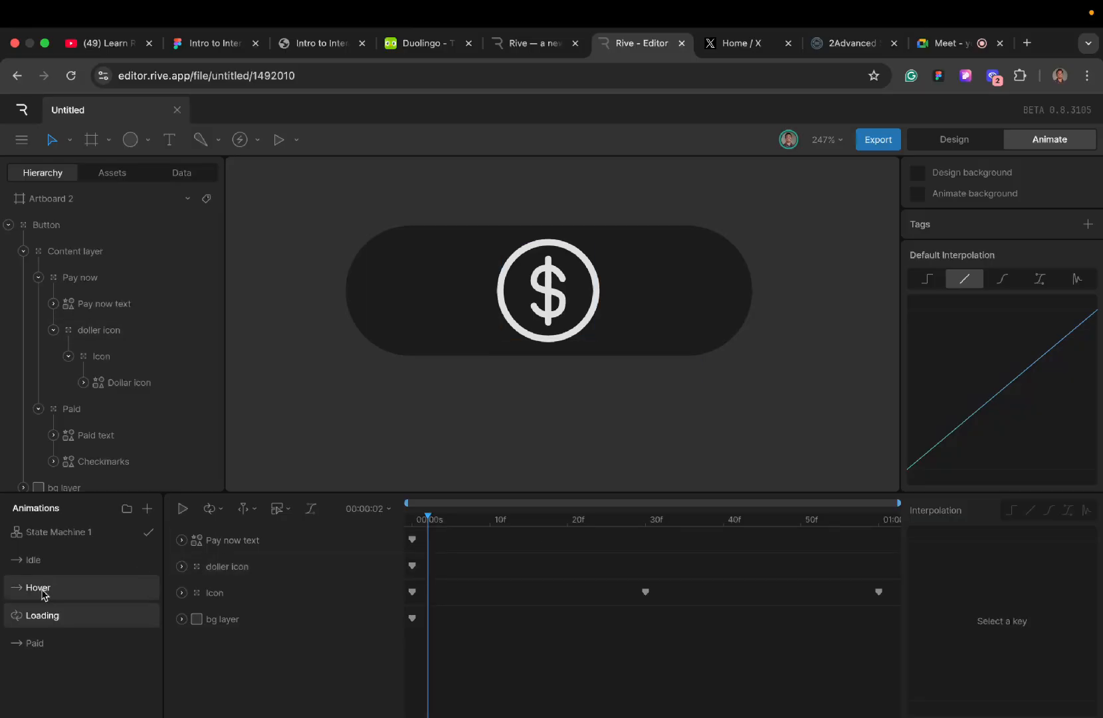
left_click(35, 644)
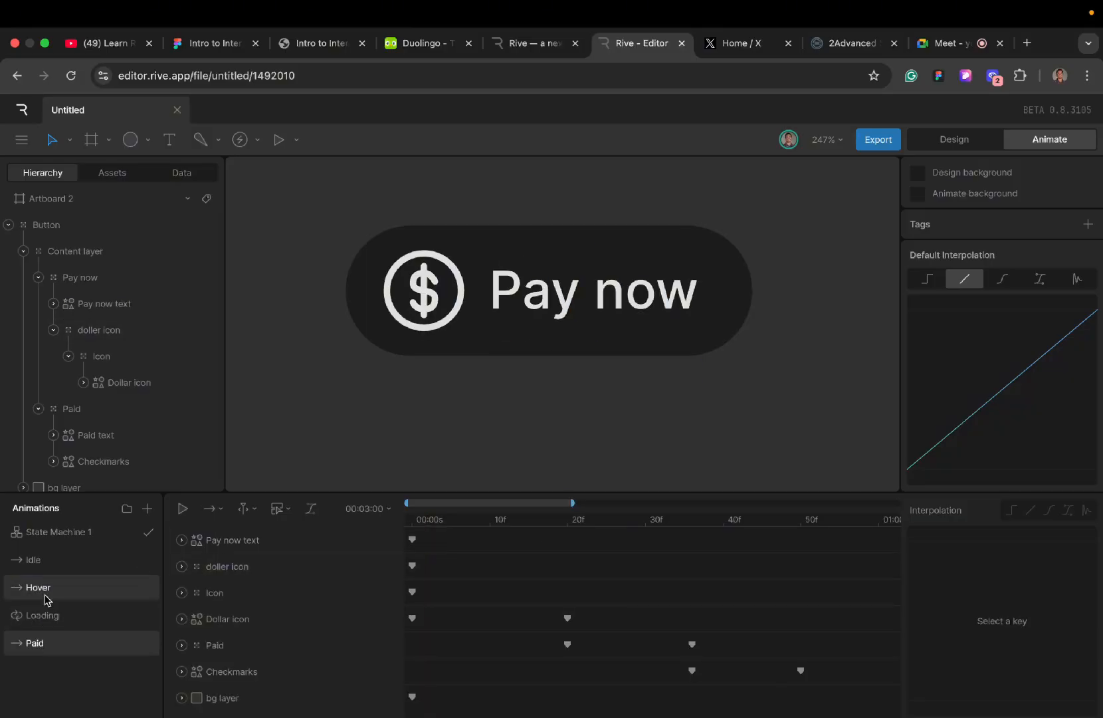
left_click(70, 537)
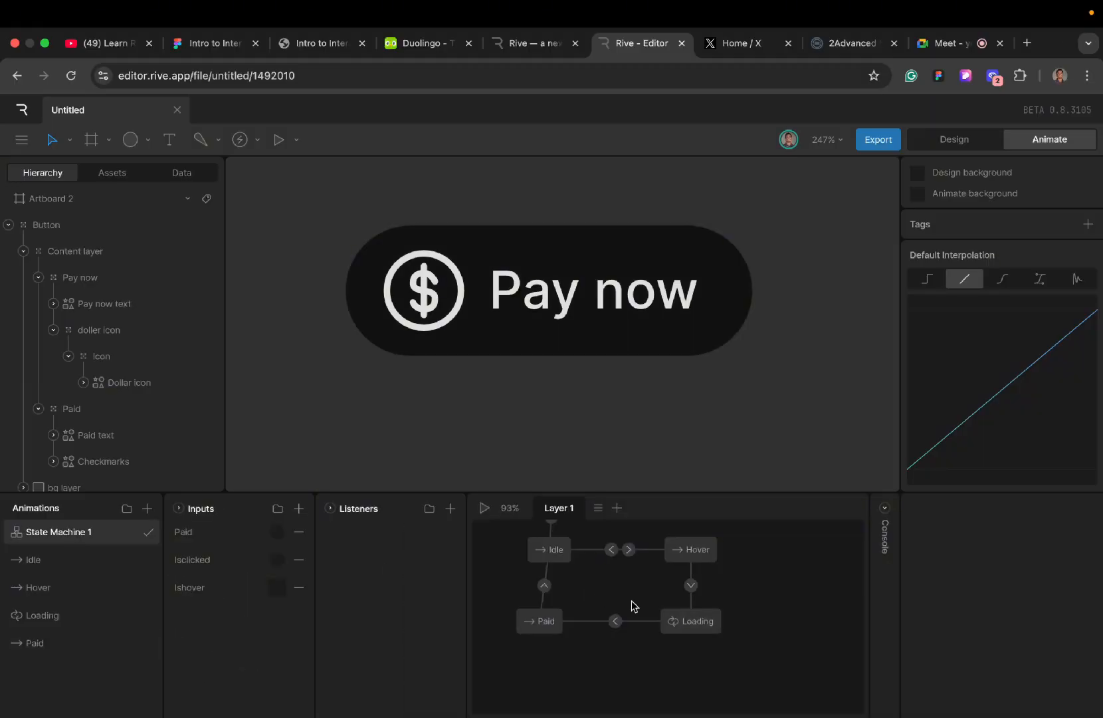
left_click(543, 585)
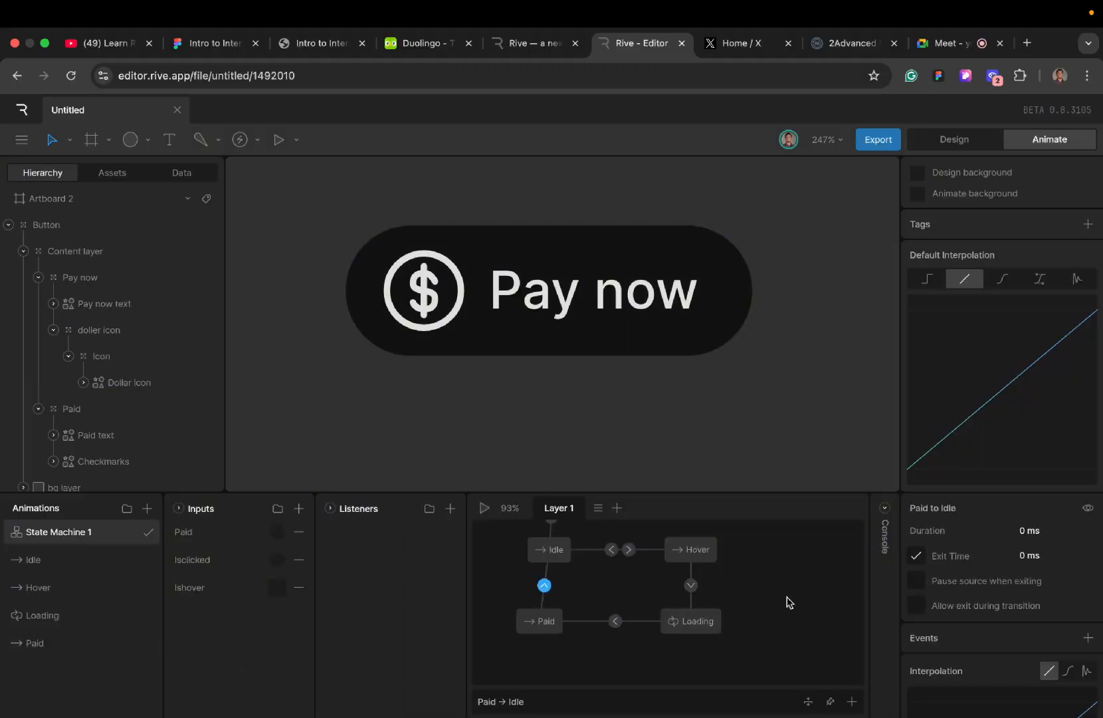
left_click(1032, 555)
key("Return")
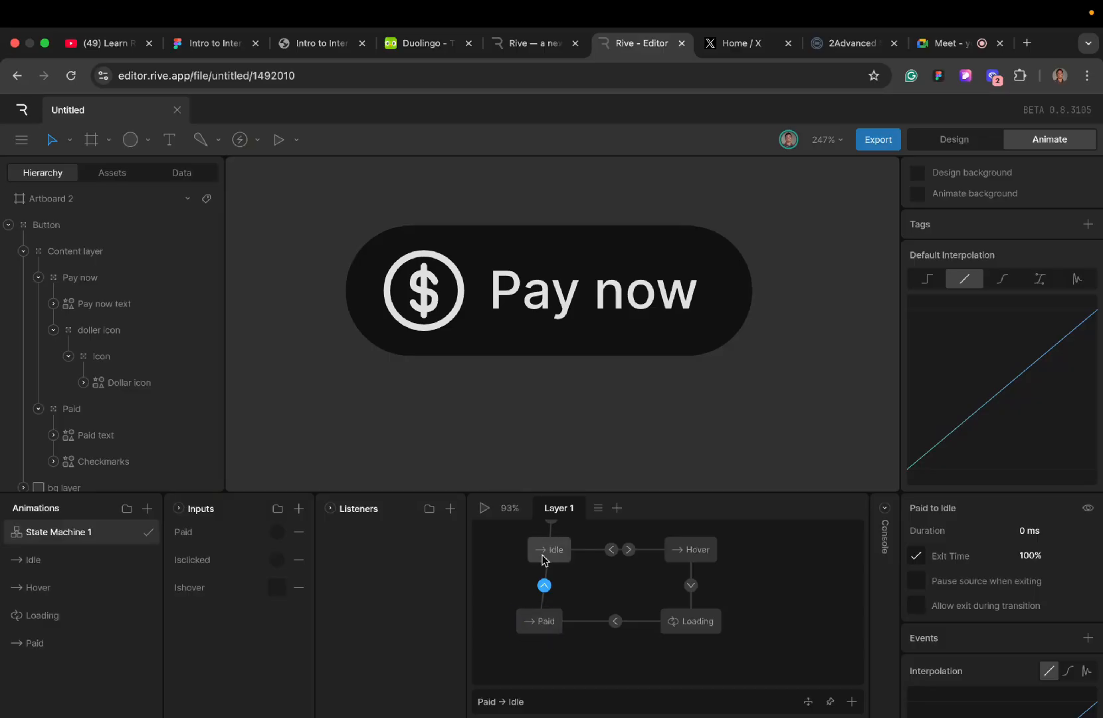
- Play the state machine with Ishover, Isclicked and Paid to test the return from Paid to Idle, and turn Ishover off
left_click(484, 510)
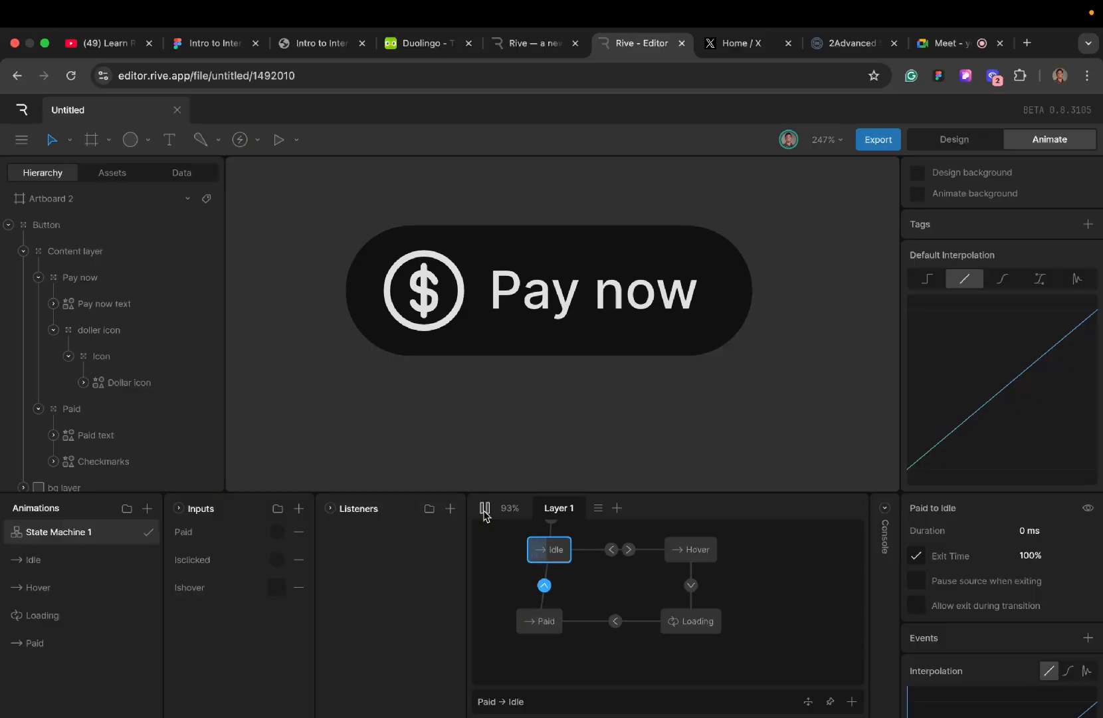
left_click(275, 588)
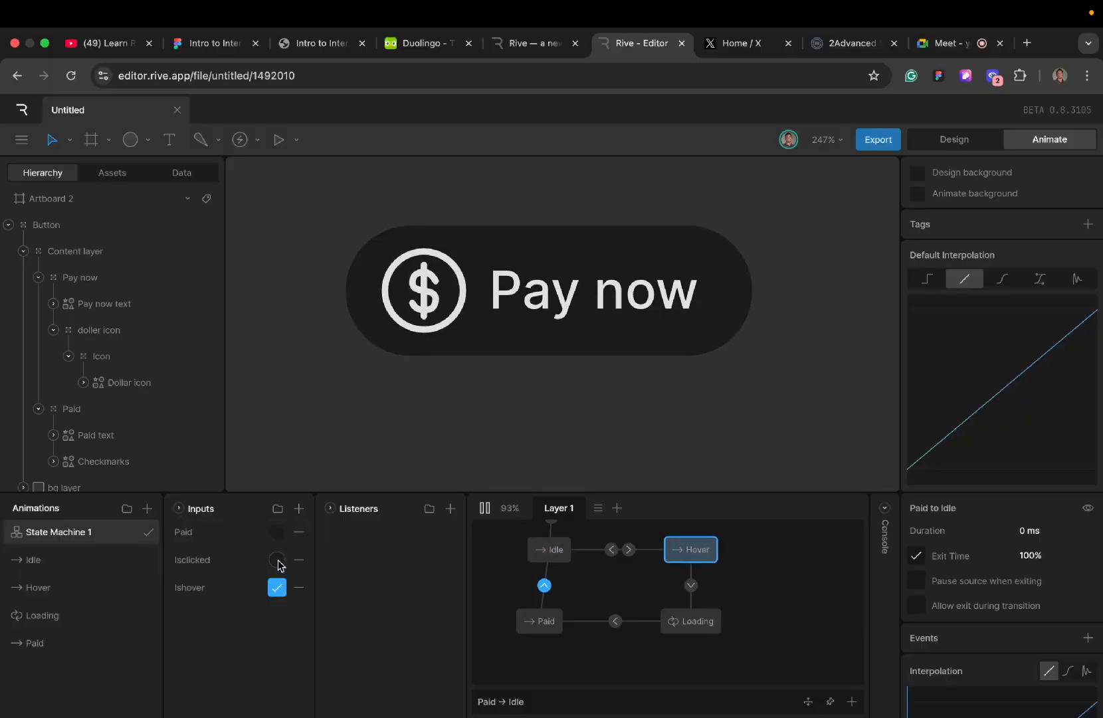
left_click(278, 560)
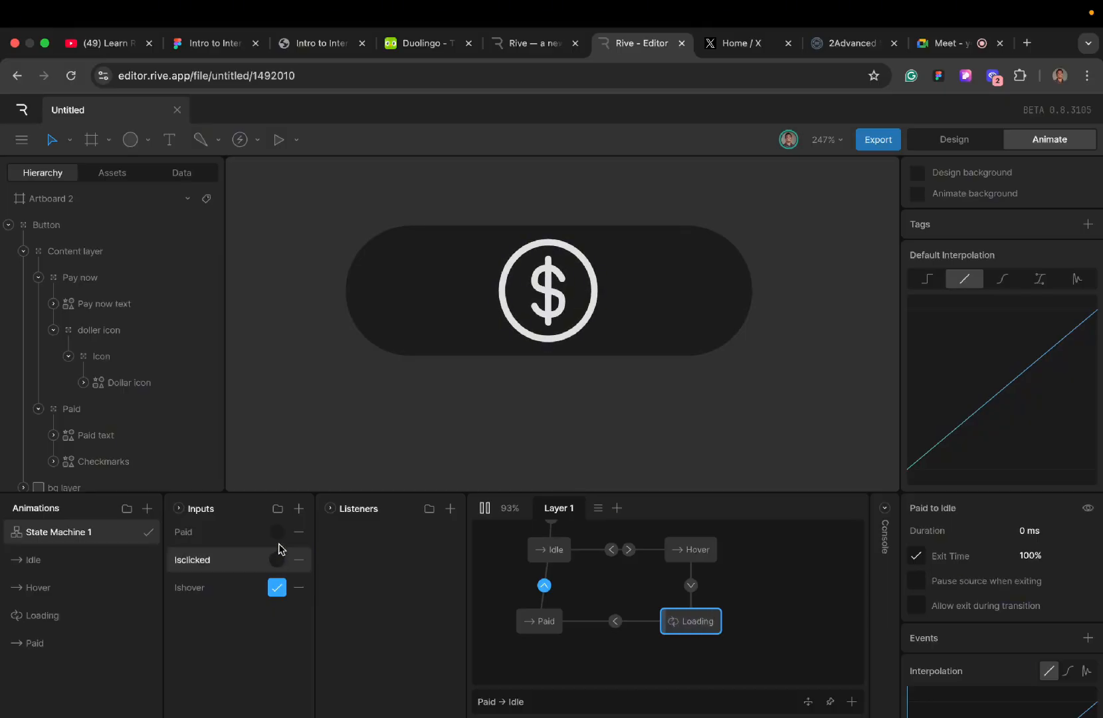
left_click(279, 534)
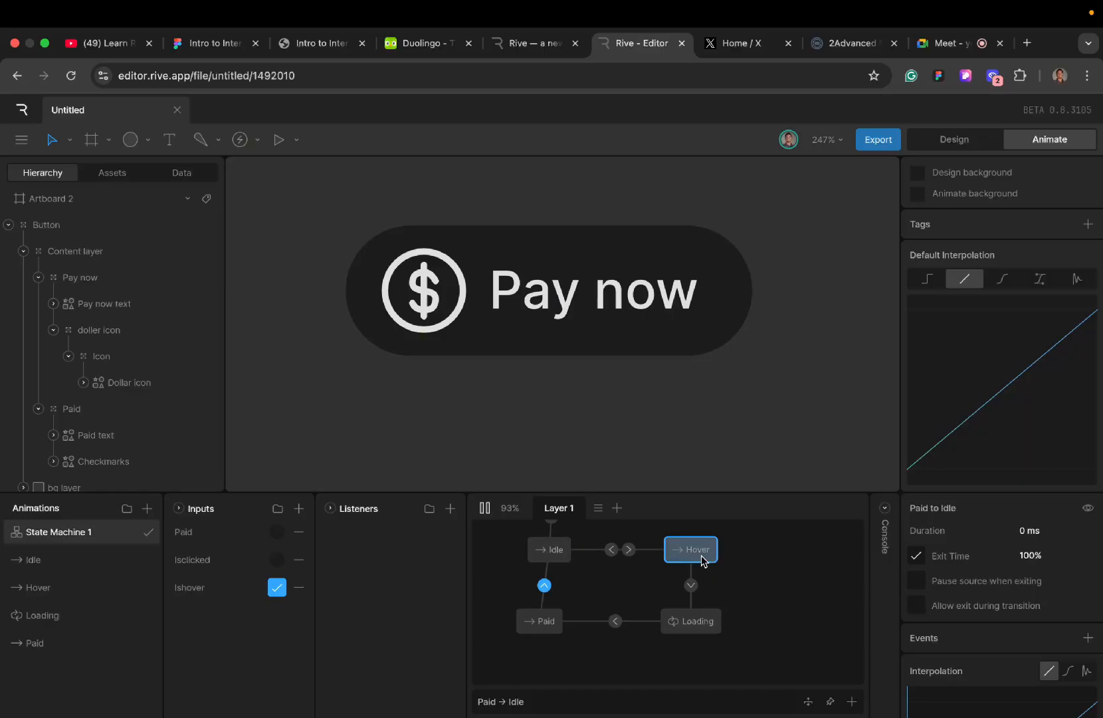
left_click(280, 588)
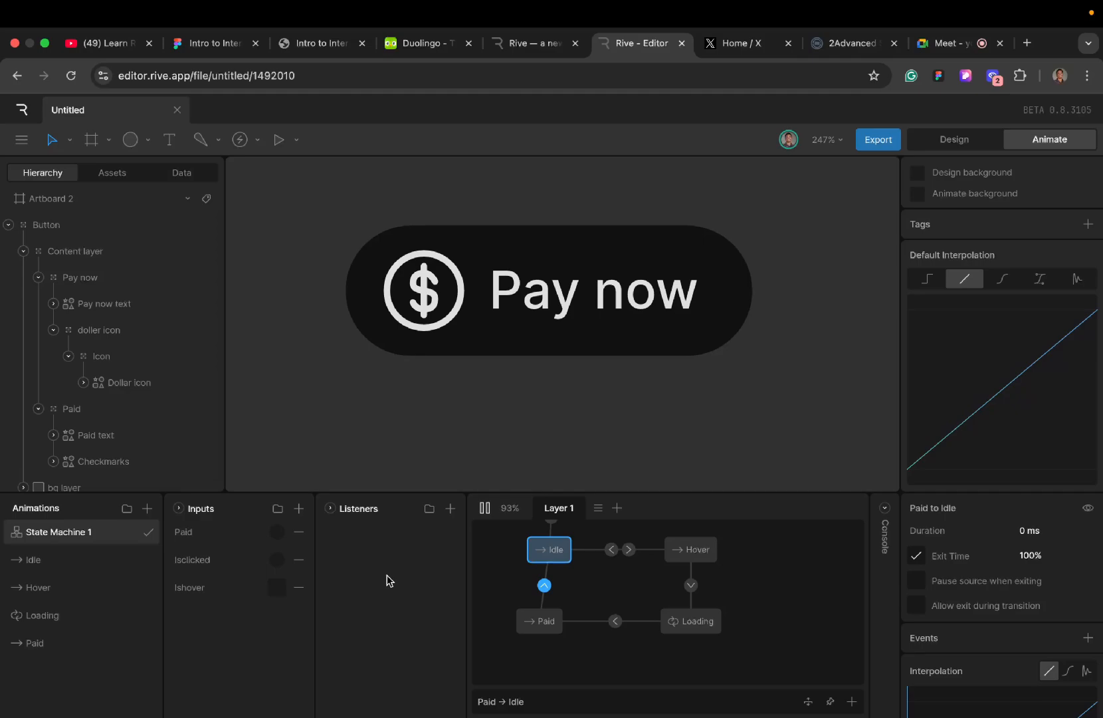
- Check the Google Meet call, return to the Rive editor and close the floating call window
mouse_move(749, 5)
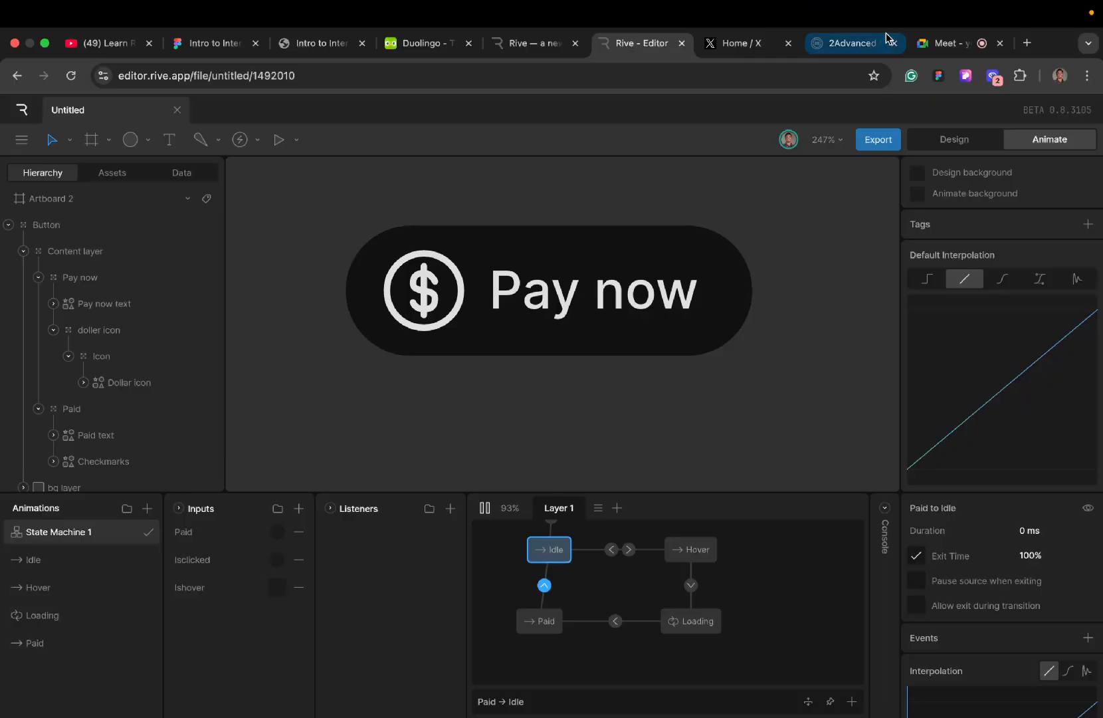
left_click(940, 43)
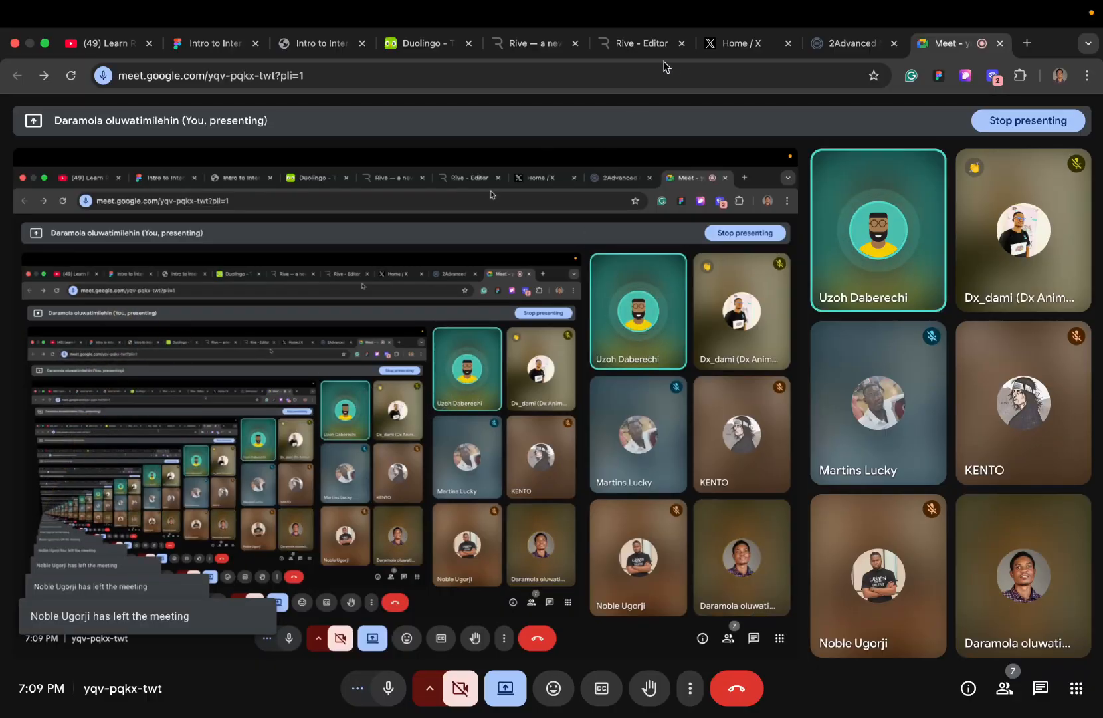
left_click(631, 48)
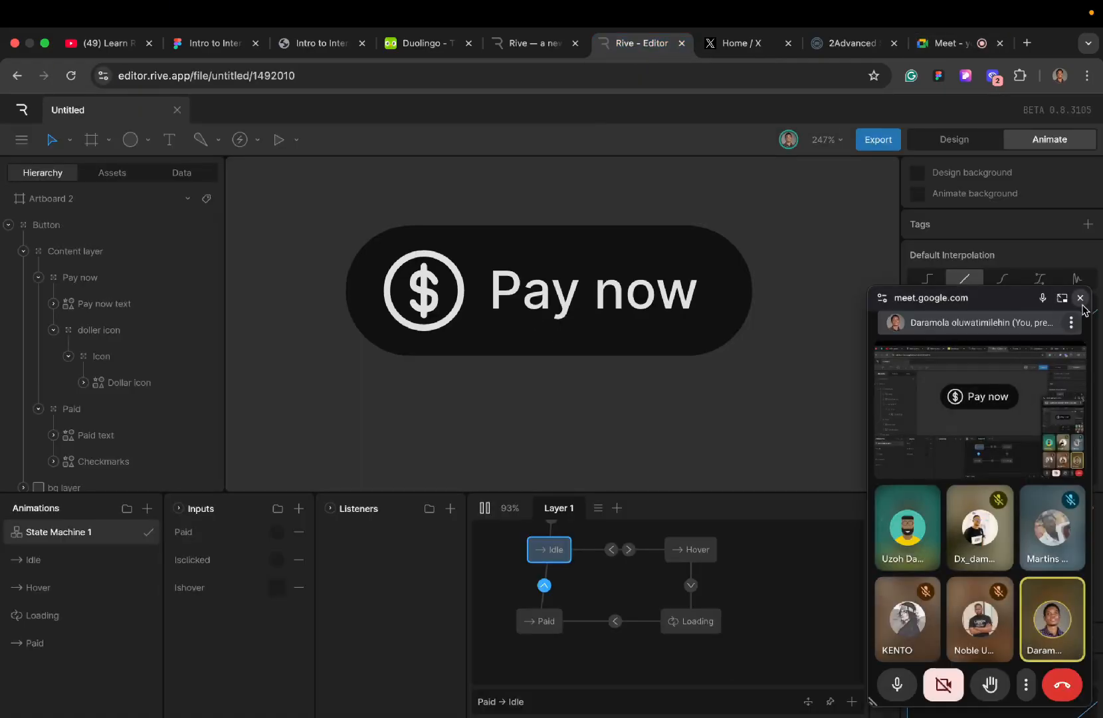
left_click(1081, 298)
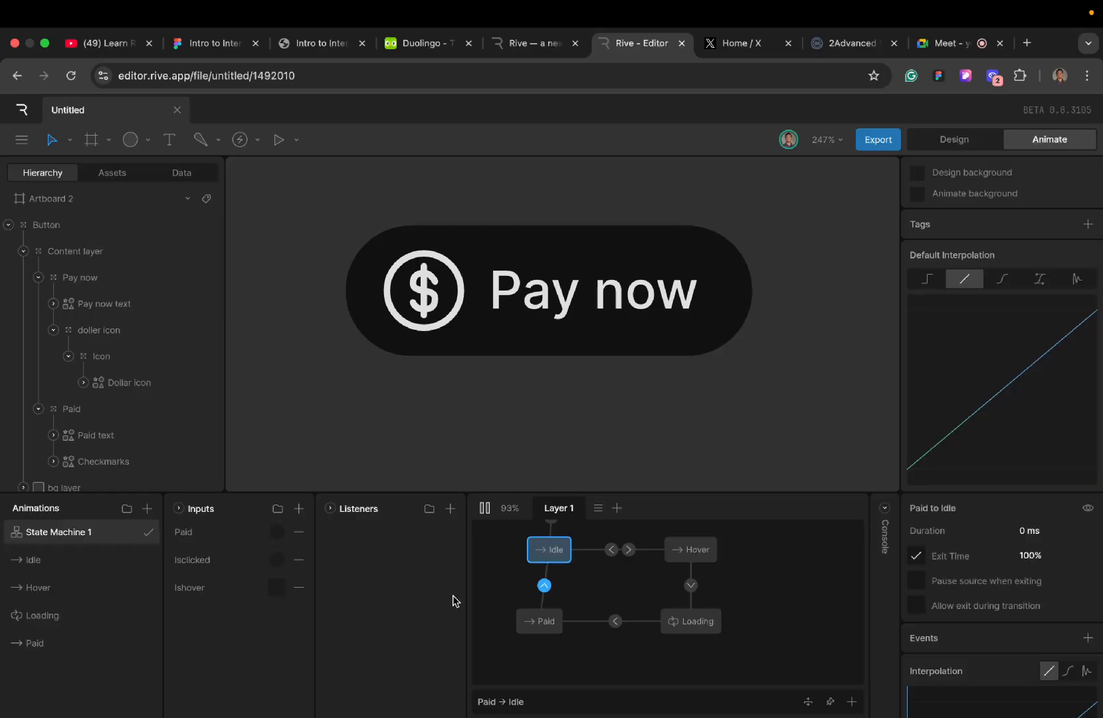
- Add a listener targeting the bg layer that responds to Pointer Enter
left_click(450, 508)
left_click(450, 532)
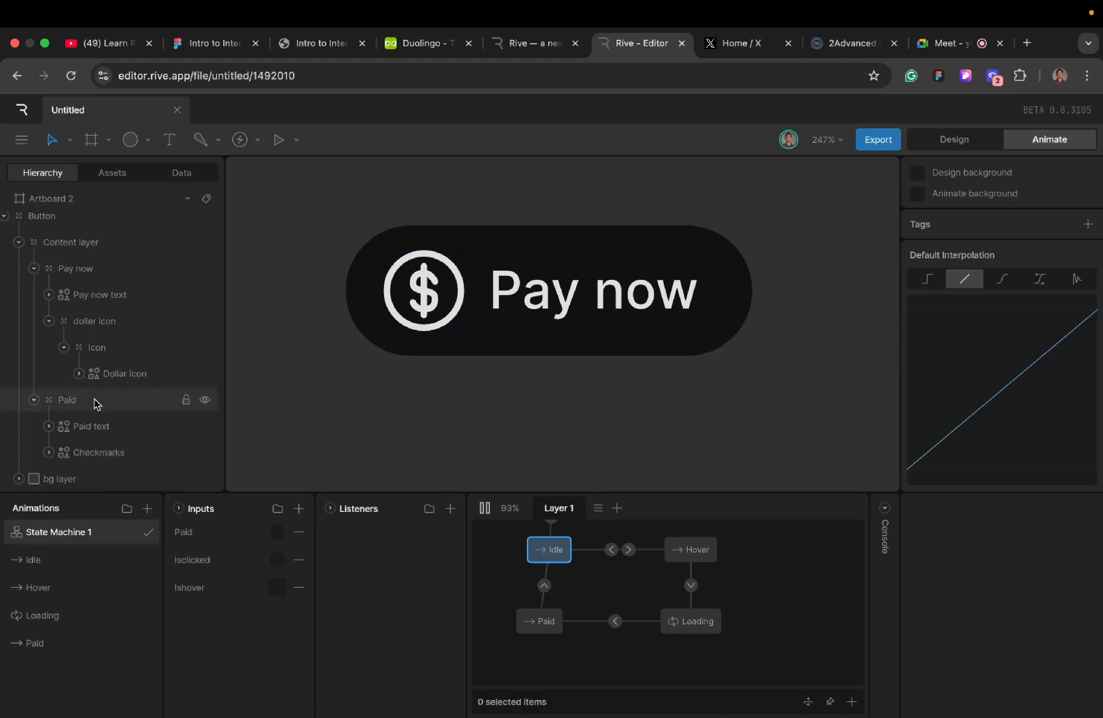
scroll(93, 401, "down", 1)
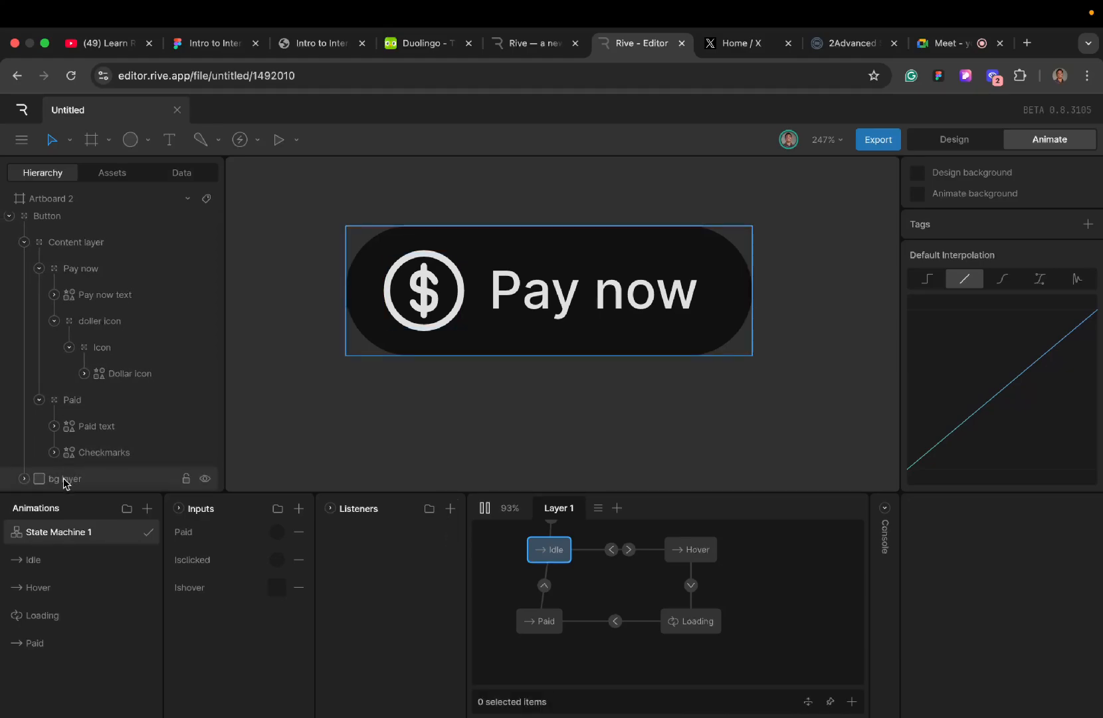
left_click(65, 479)
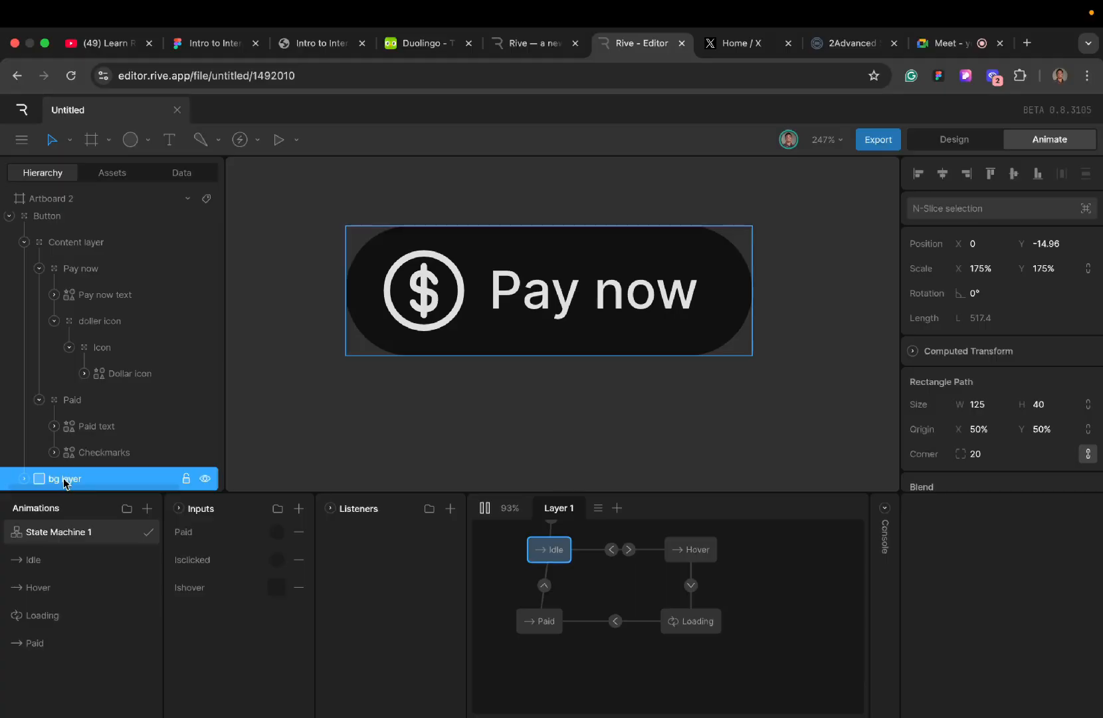
left_click(449, 509)
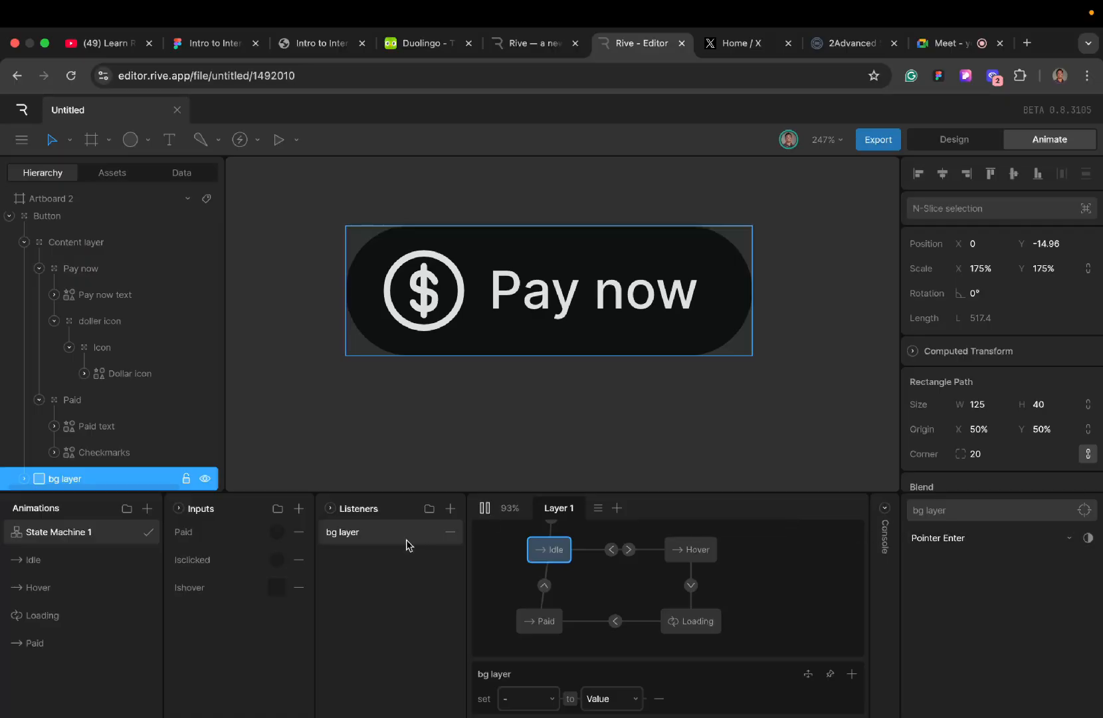
left_click(1007, 545)
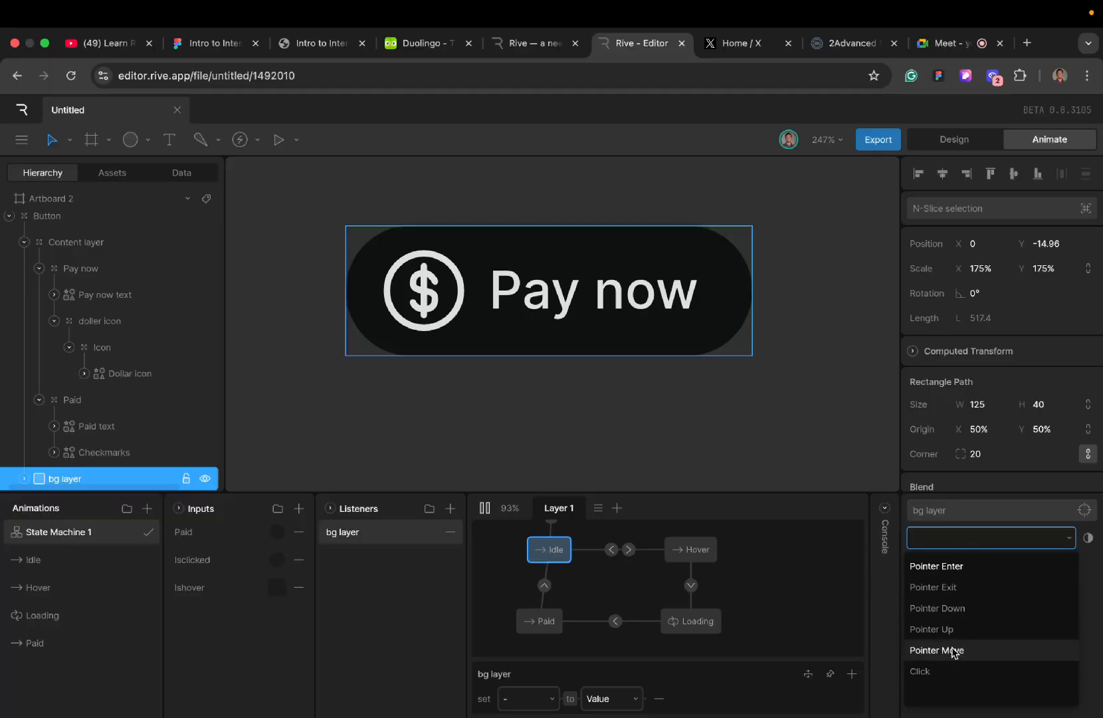
left_click(954, 567)
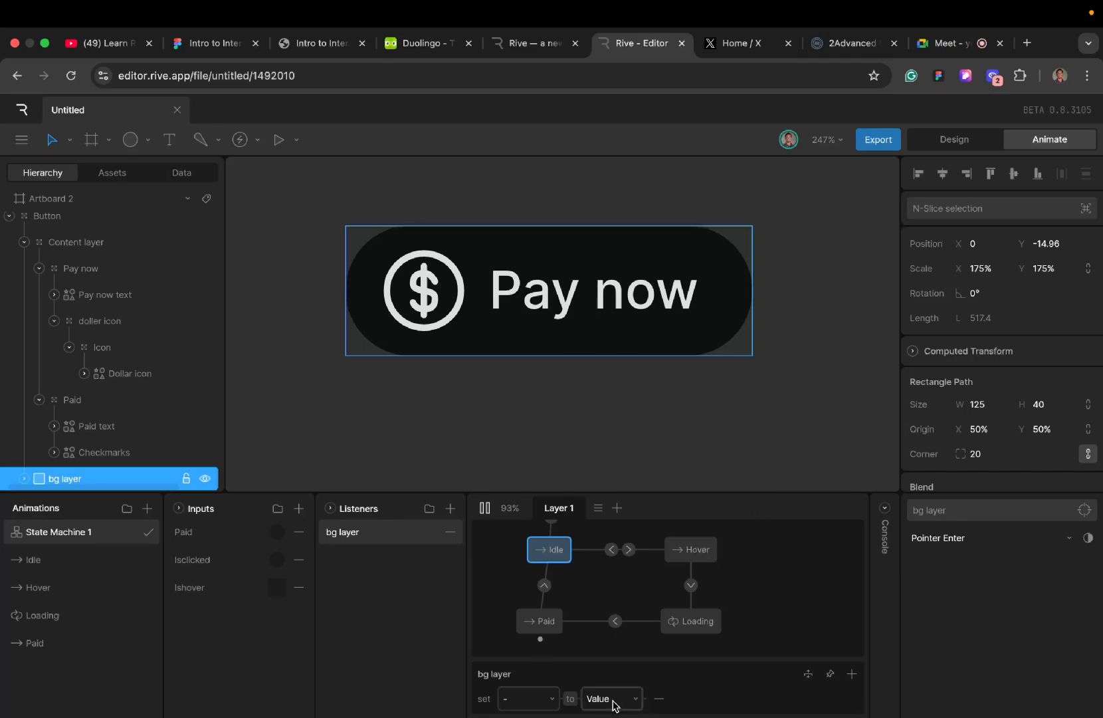
- Replace the bg layer listener's default action with an Input Change that sets Ishover to true
left_click(659, 698)
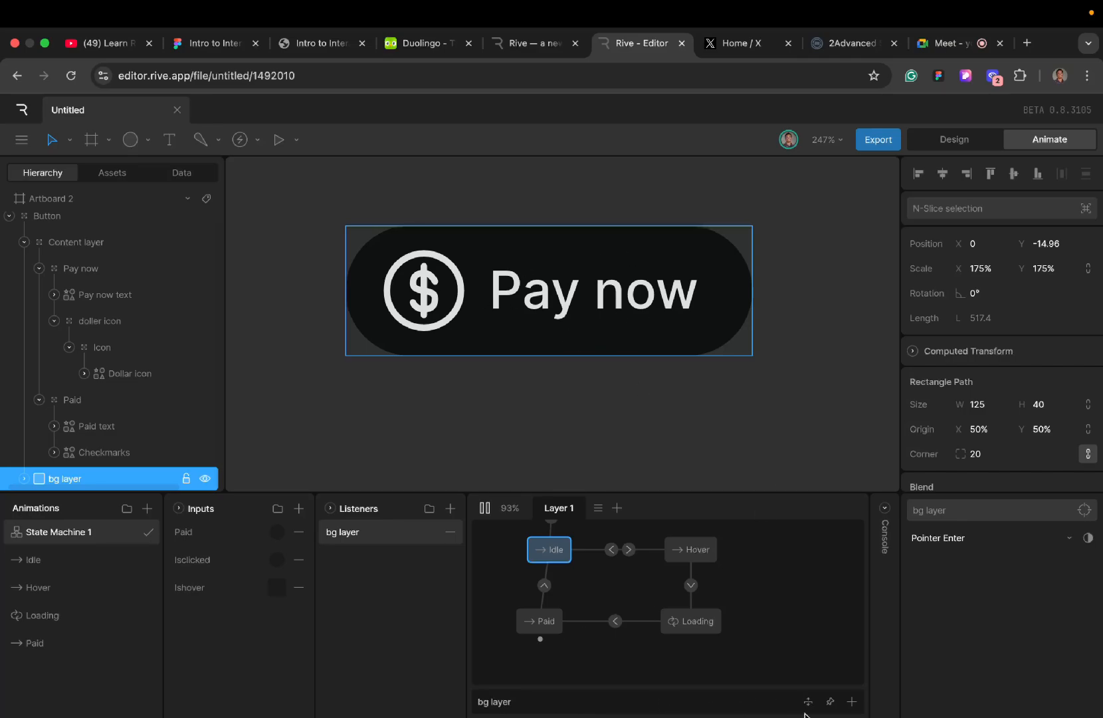
left_click(852, 701)
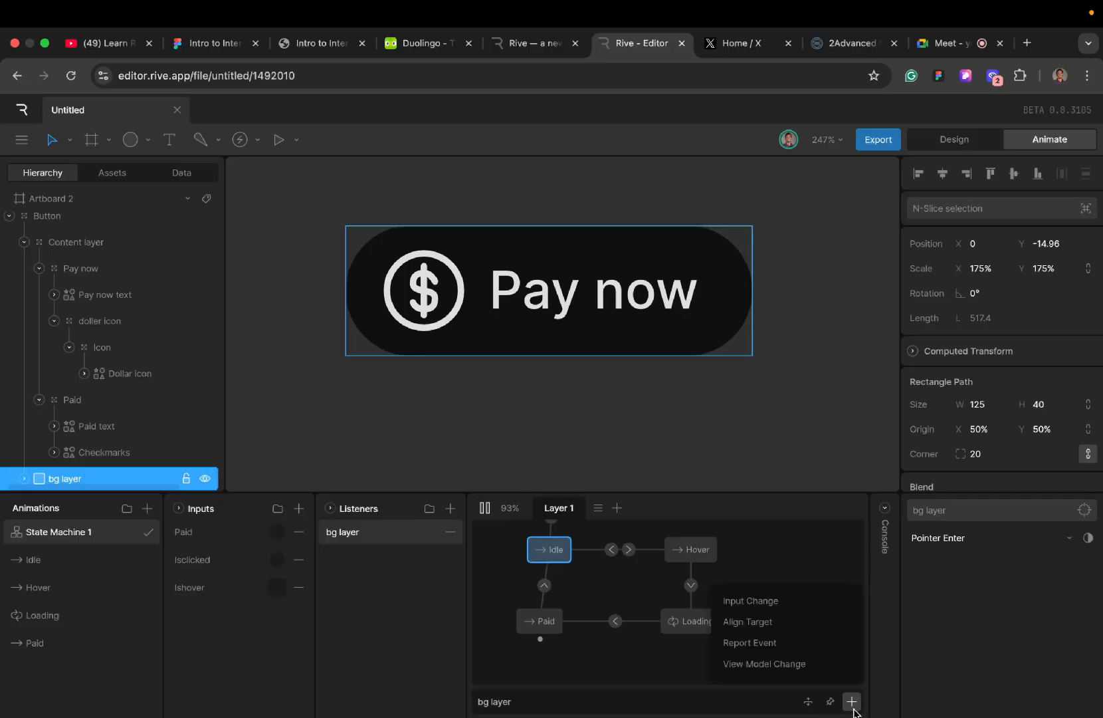
left_click(783, 604)
left_click(558, 700)
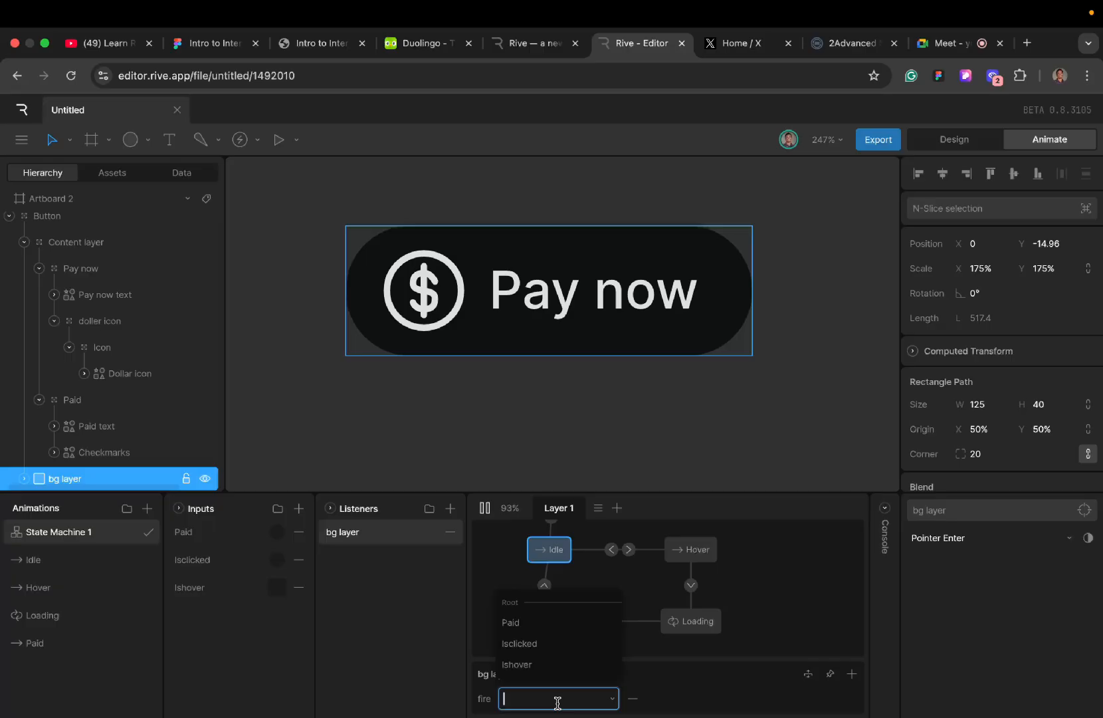
left_click(537, 664)
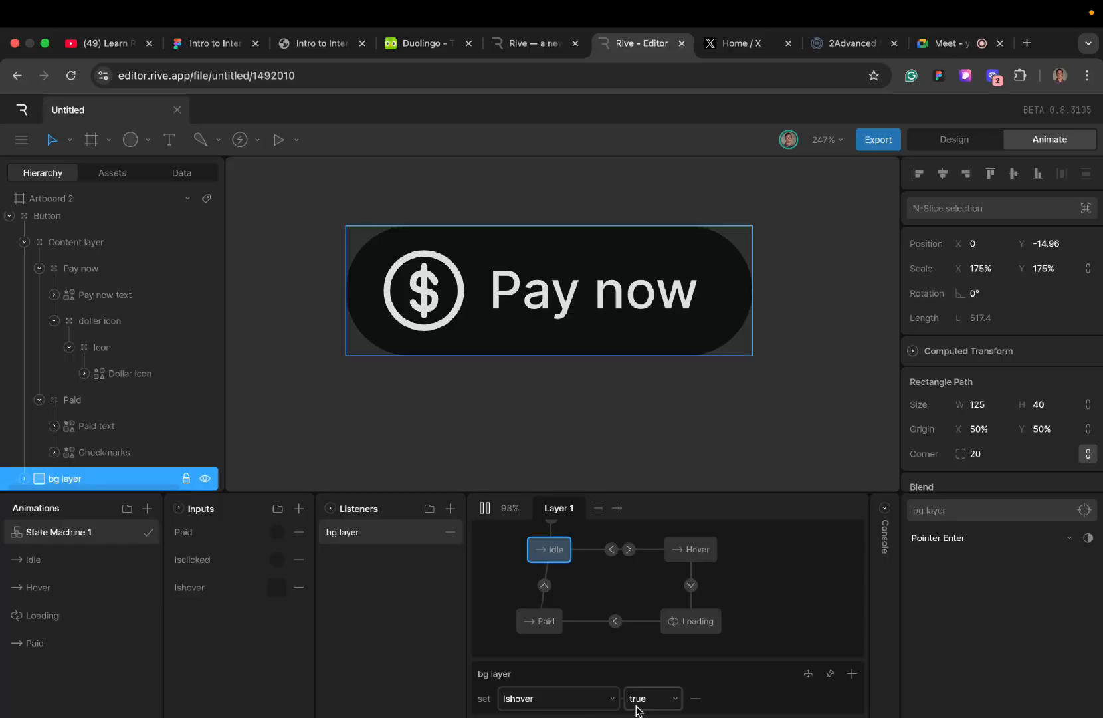
- Restart the state machine and test the hover listener by moving the pointer over the Pay now button
left_click(486, 510)
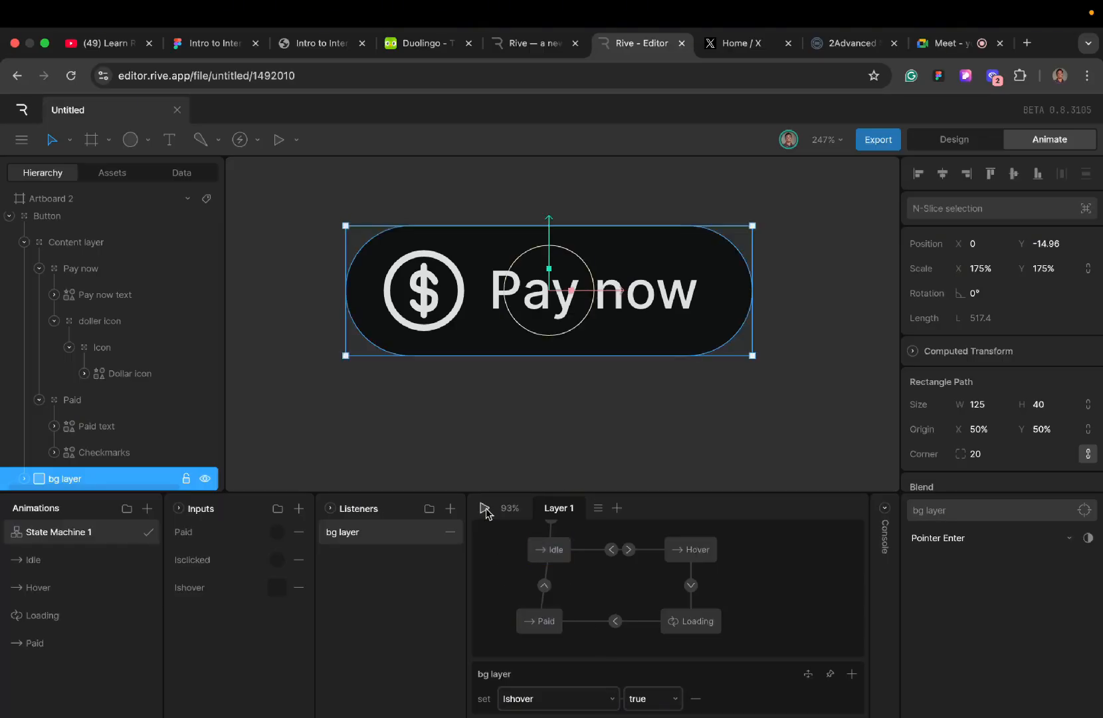
left_click(486, 510)
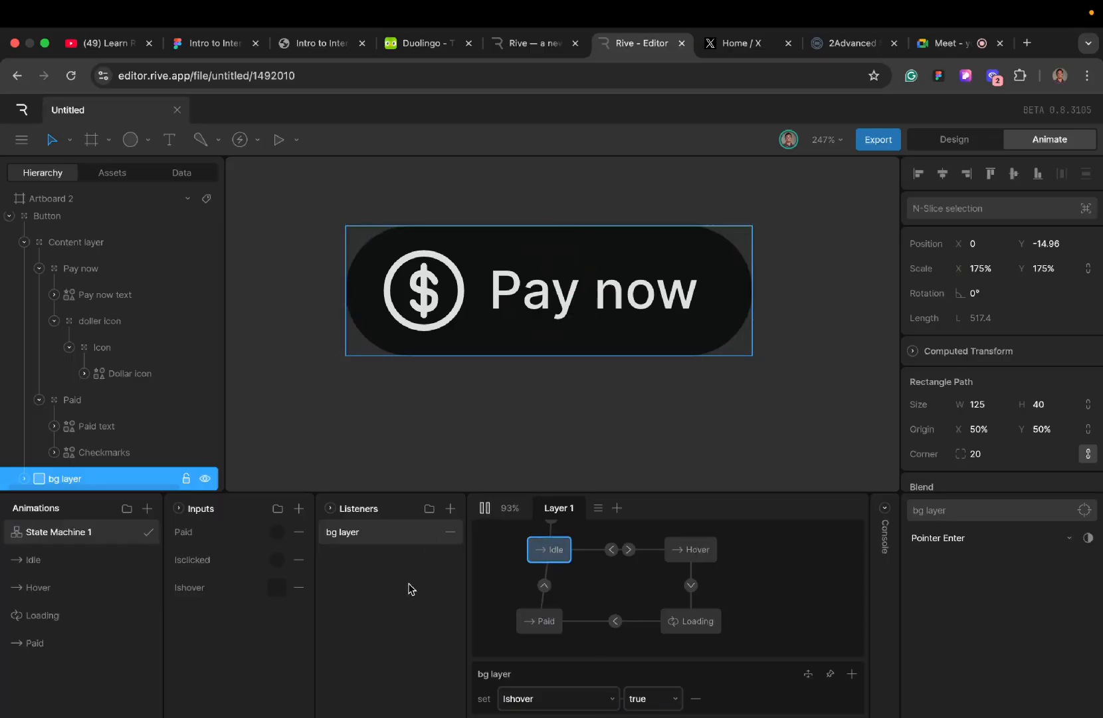
mouse_move(538, 299)
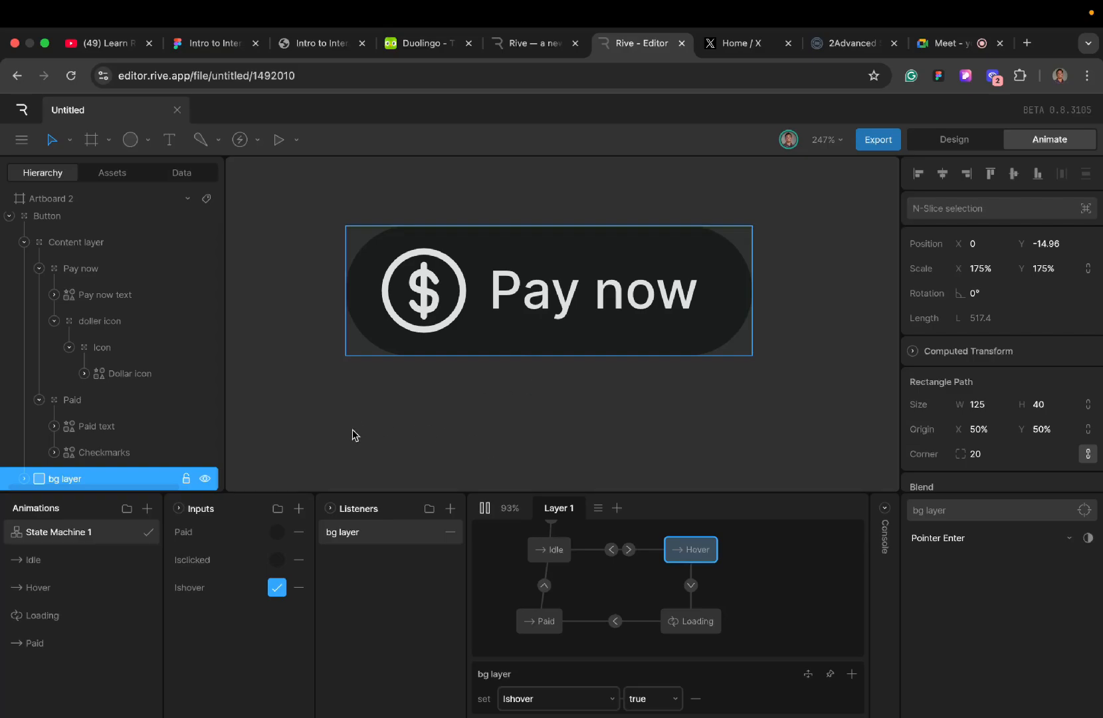
- Duplicate the bg layer listener and rename the copy Hover out and the original hover in
right_click(386, 535)
left_click(415, 543)
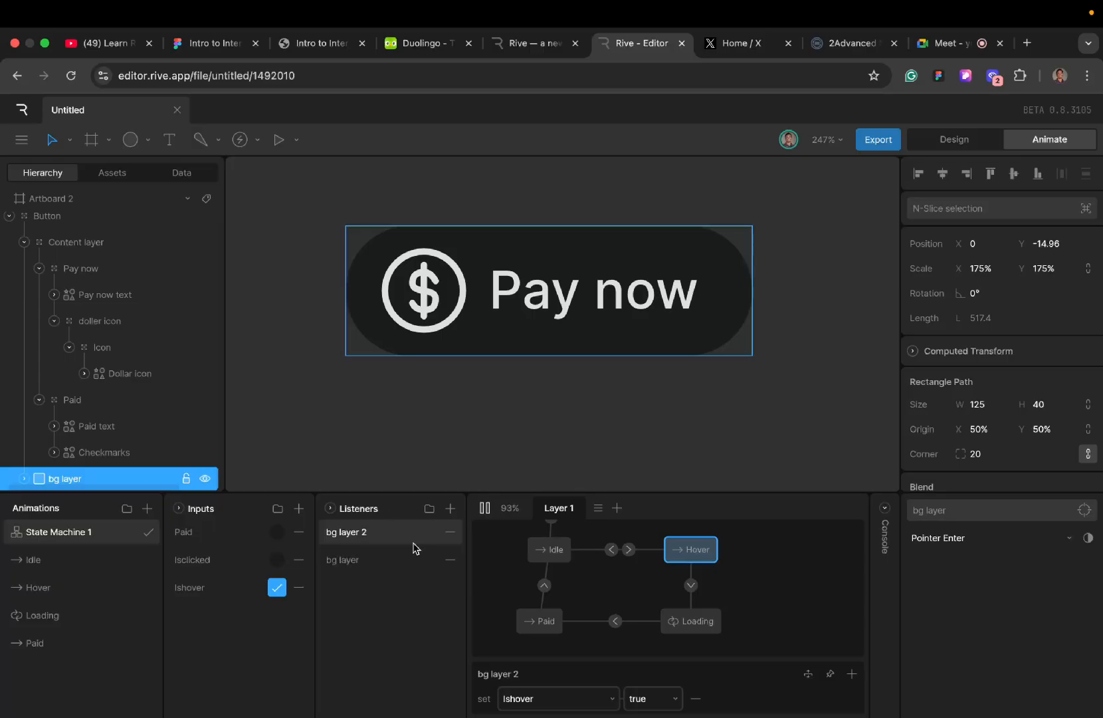
double_click(364, 534)
type("Hover out")
double_click(360, 570)
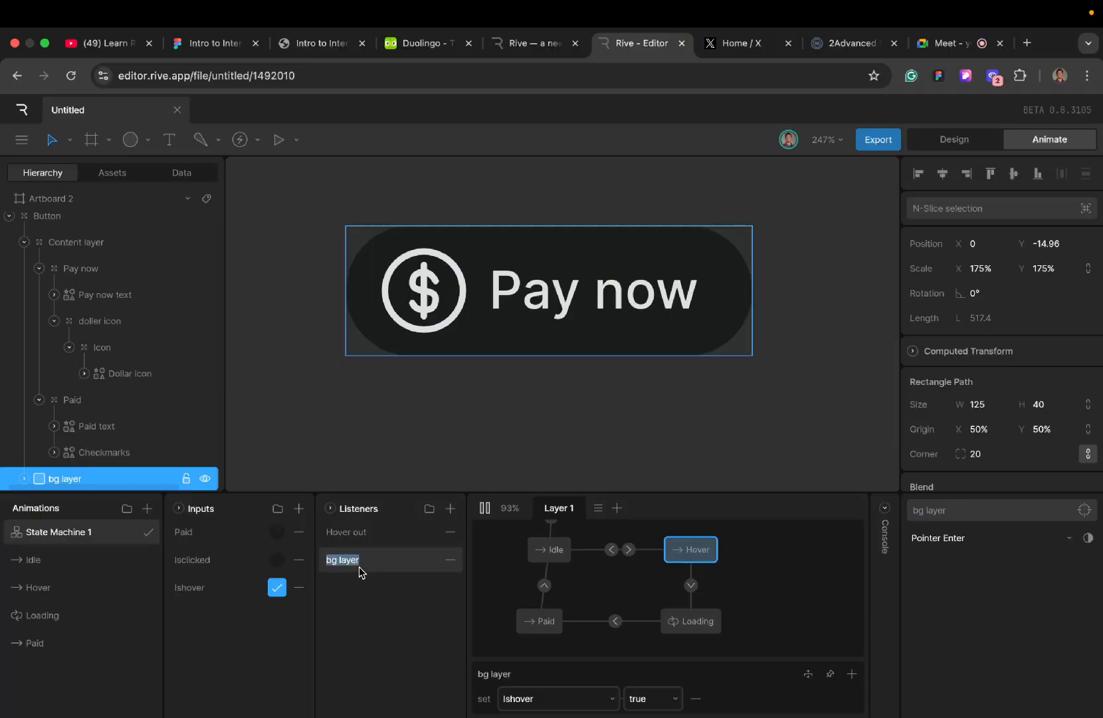
type("hover in")
- Configure the Hover out listener to respond to Pointer Exit and set Ishover to false
left_click(365, 534)
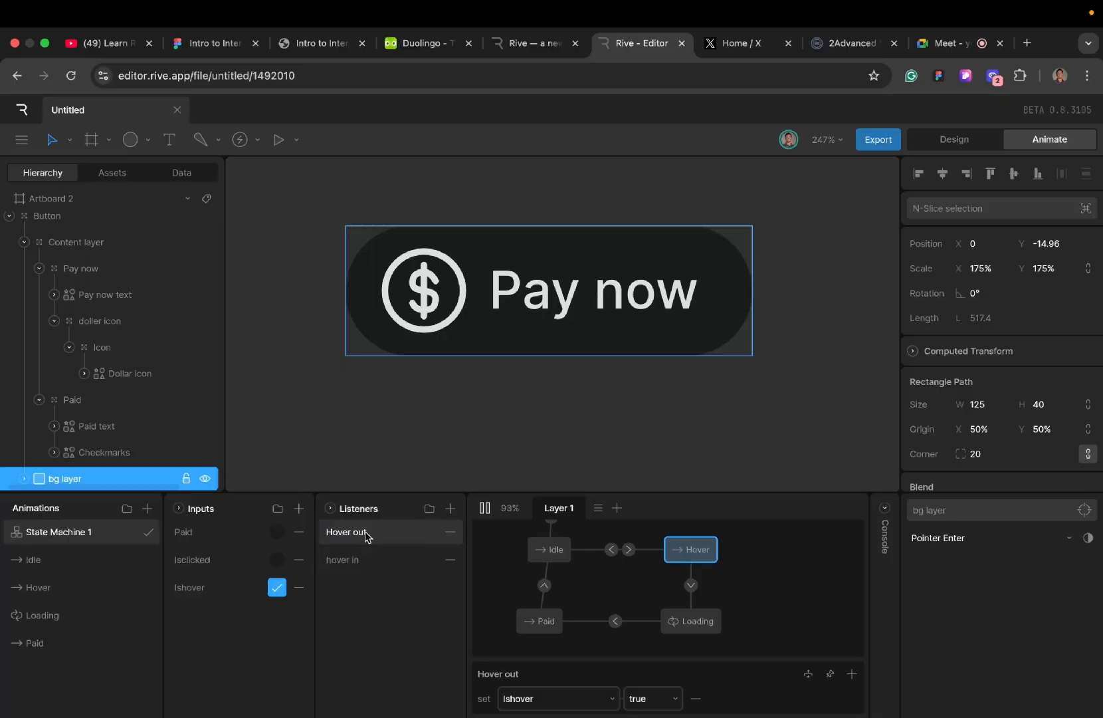
left_click(994, 537)
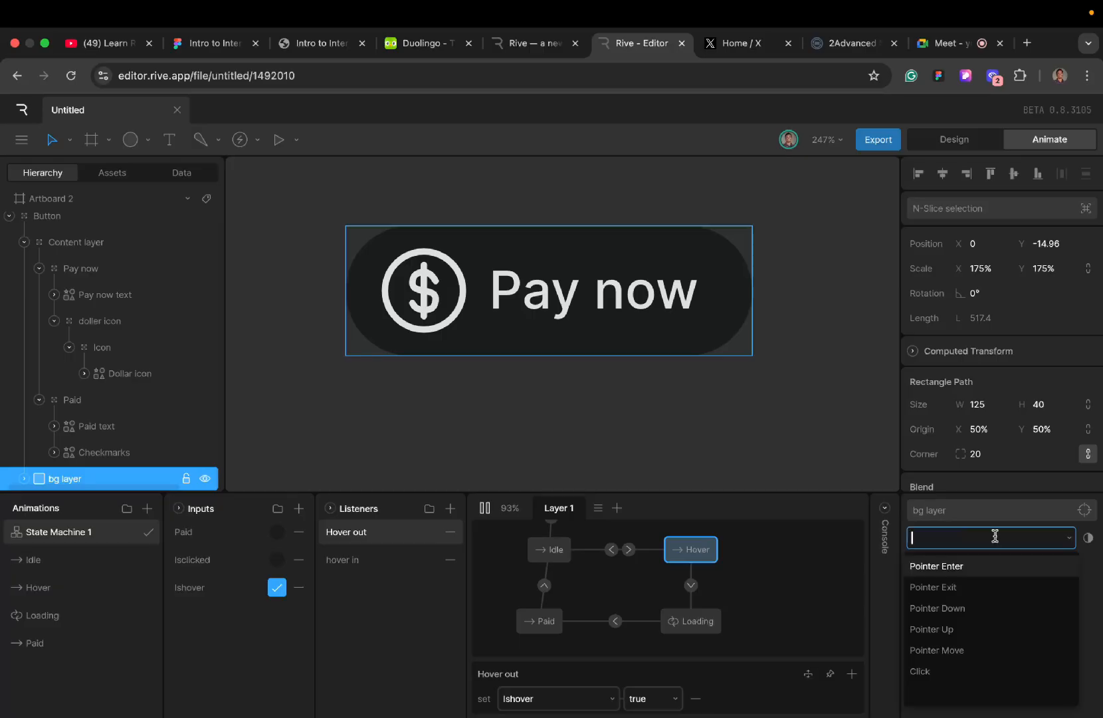
left_click(971, 587)
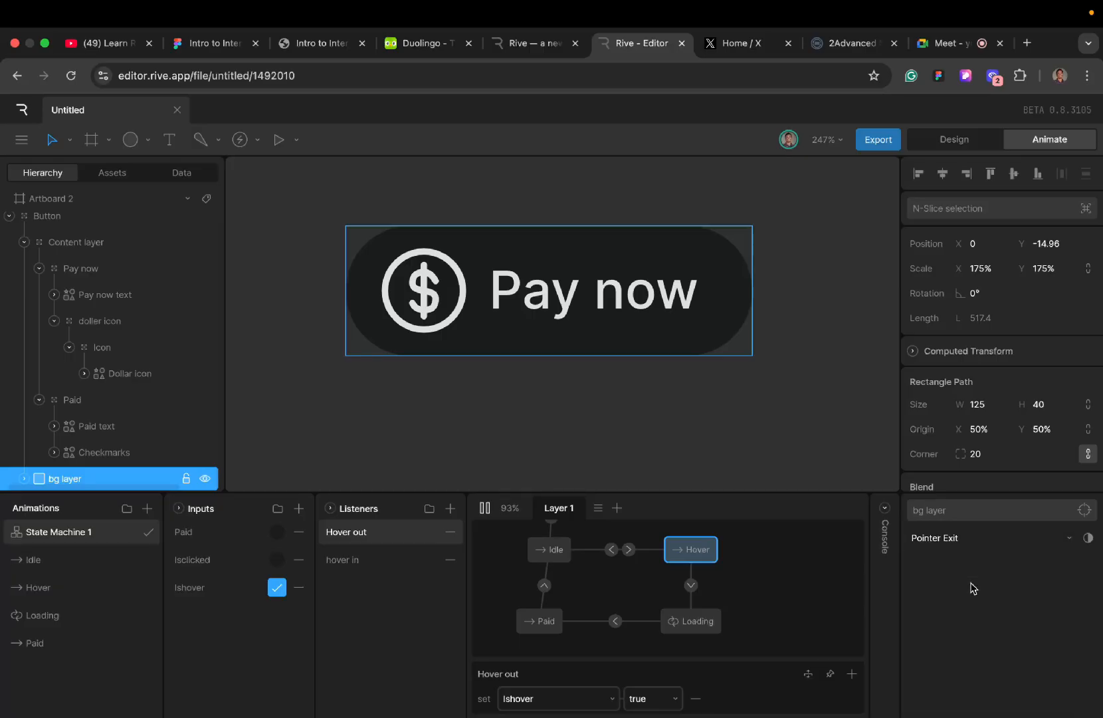
left_click(657, 703)
left_click(645, 667)
- Restart the state machine and test both hover listeners by moving the pointer on and off the button
left_click(485, 511)
left_click(483, 509)
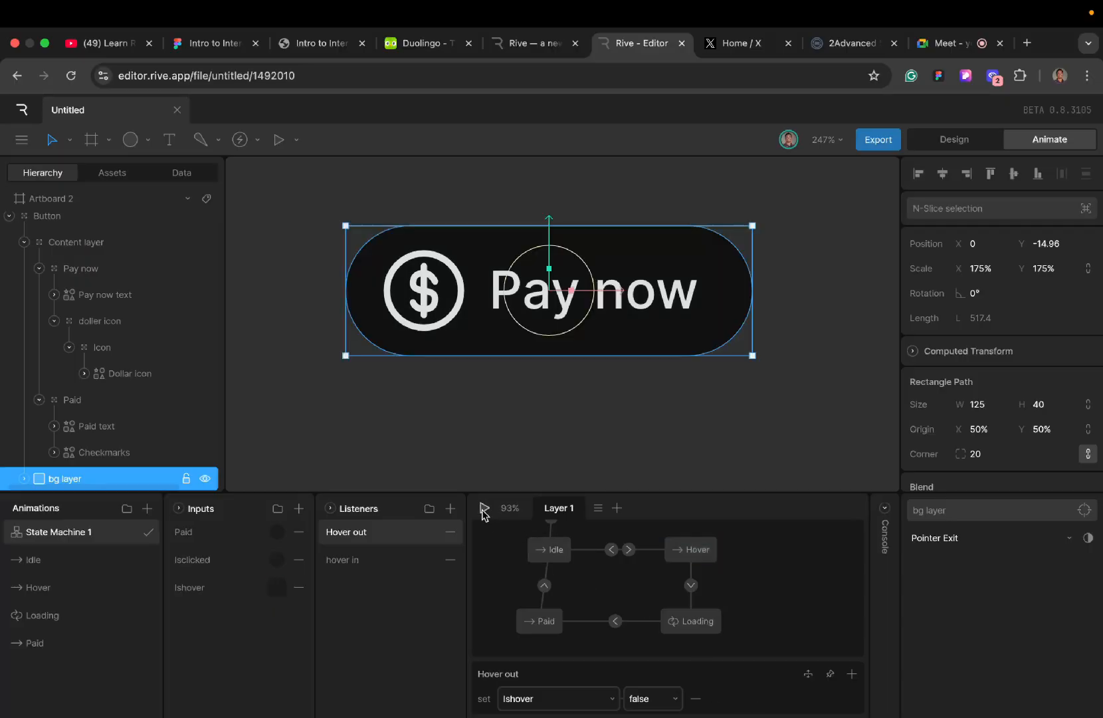
mouse_move(499, 327)
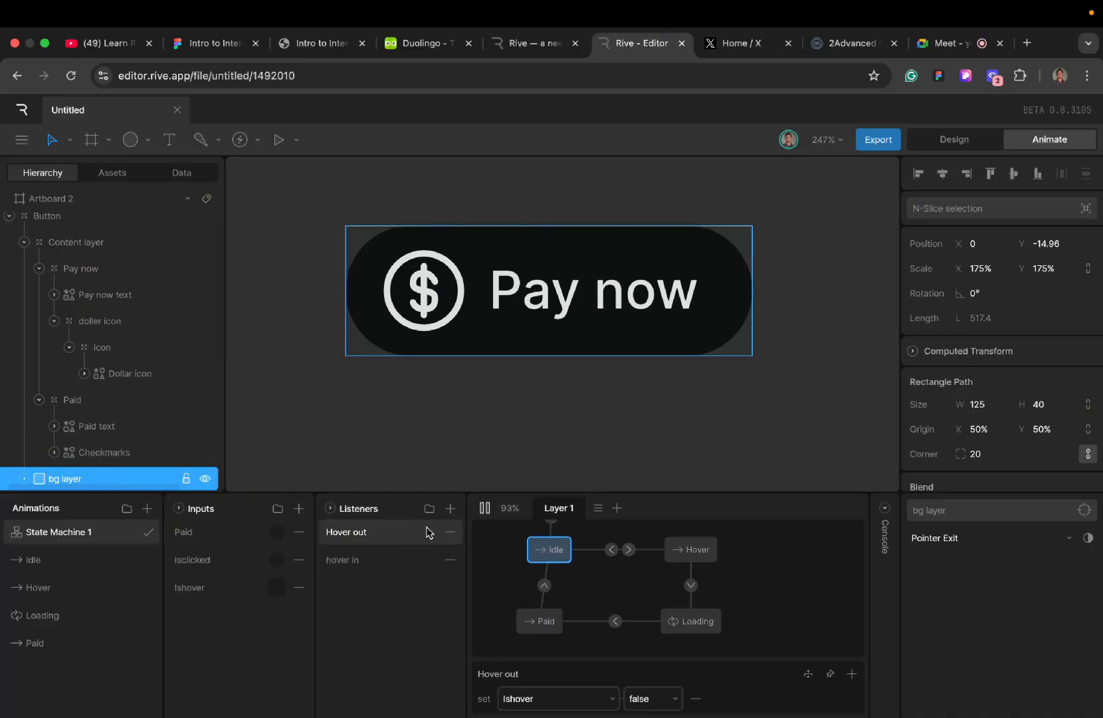
- Add a new listener on the bg layer, name it Loading, and set its pointer event to Click
left_click(450, 508)
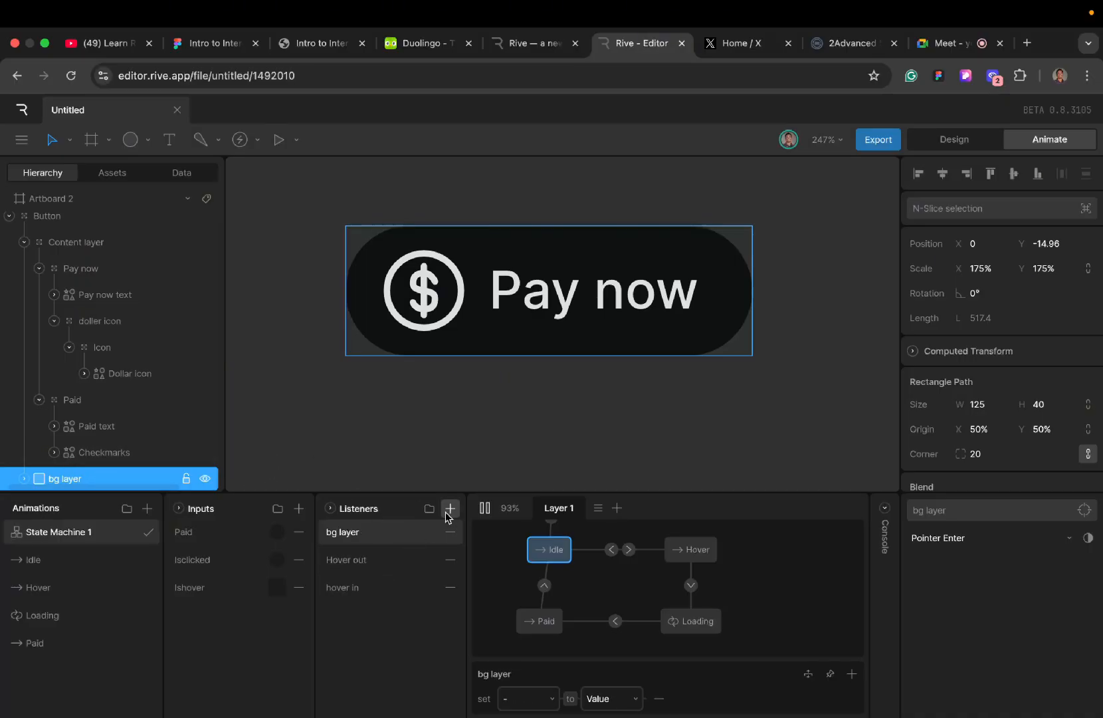
double_click(360, 533)
type("Loading")
key("Return")
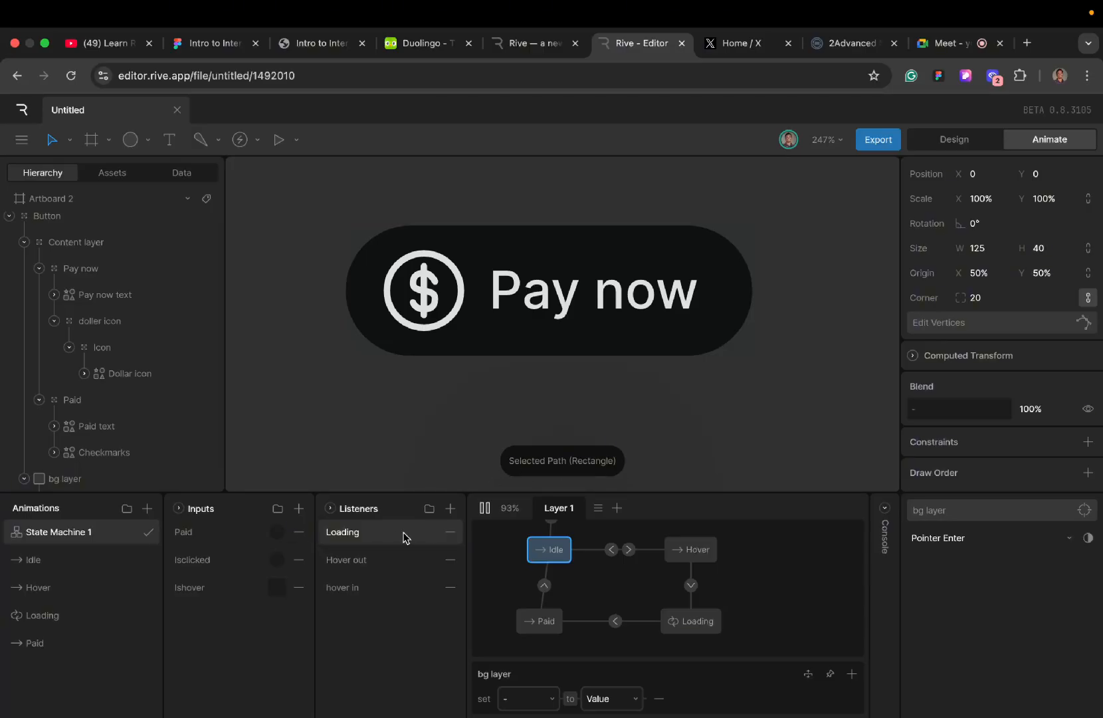
left_click(1004, 536)
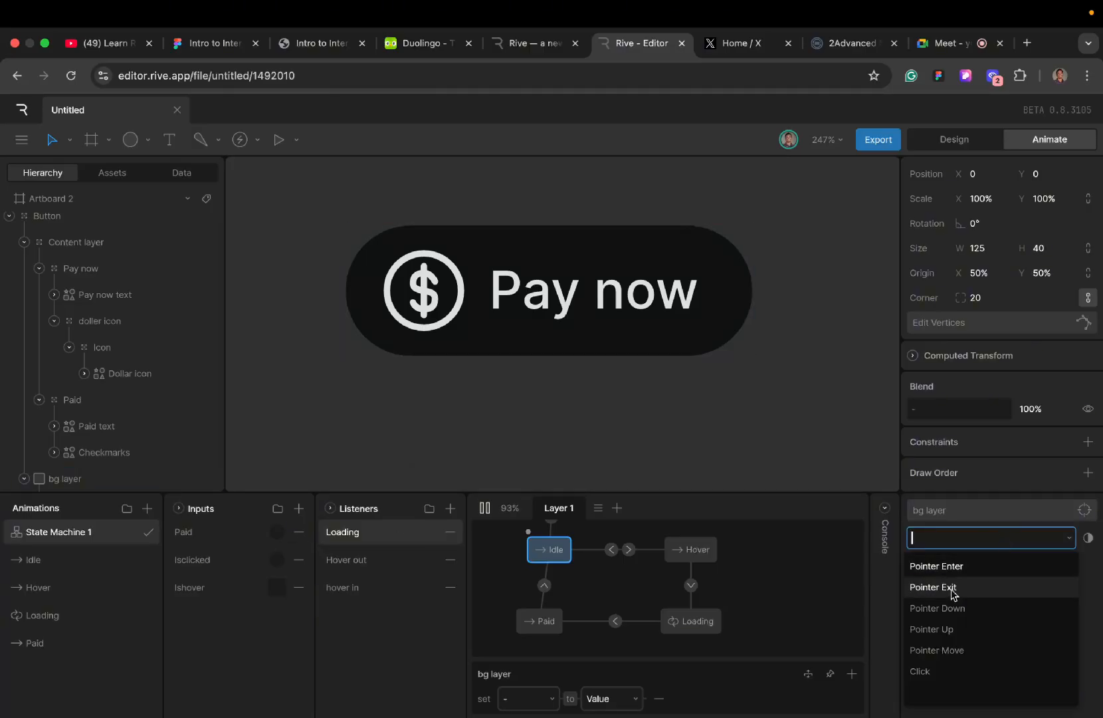
left_click(939, 672)
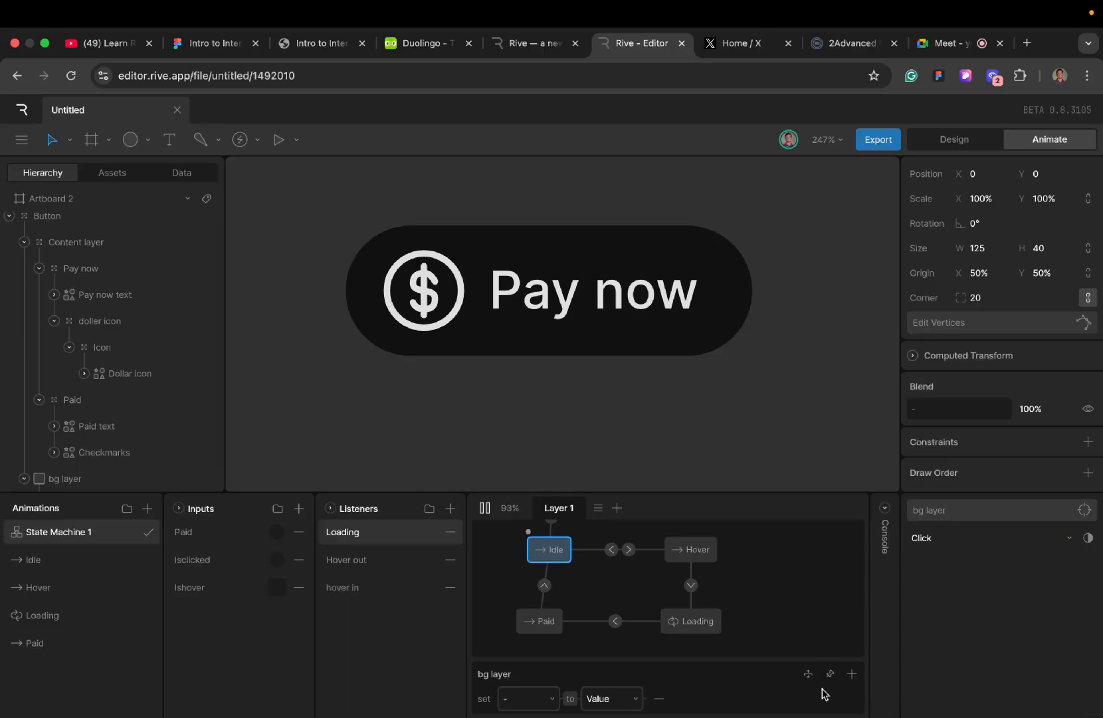
- Replace the Loading listener's default action with an Input Change that fires Isclicked
left_click(658, 698)
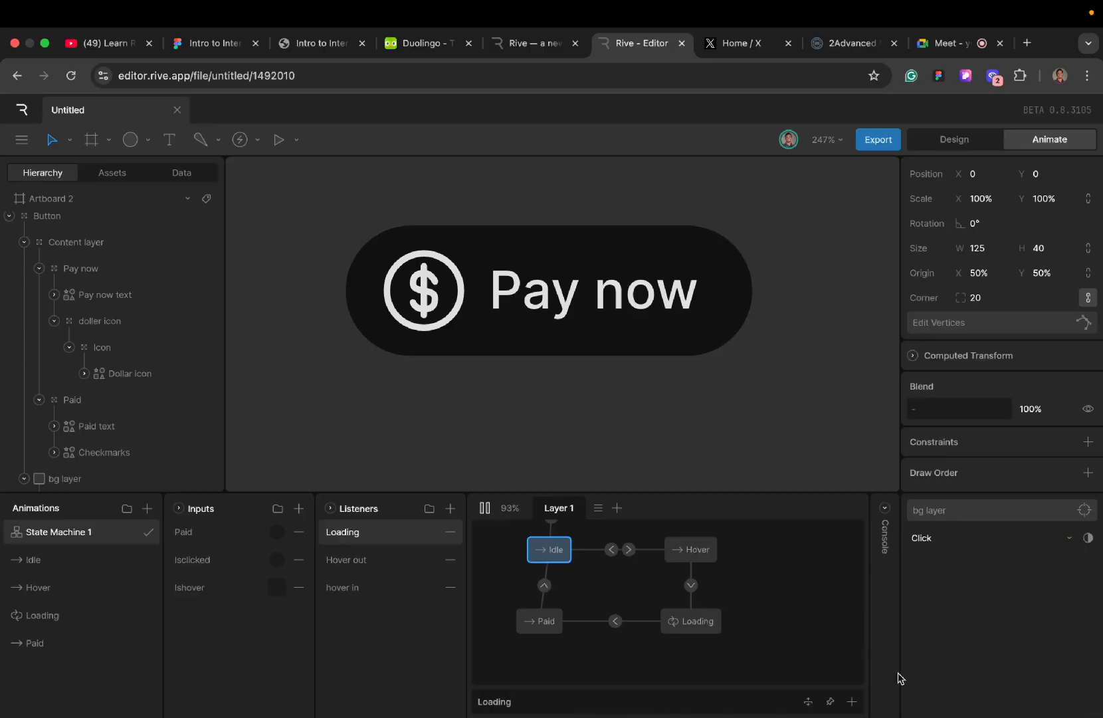
left_click(851, 701)
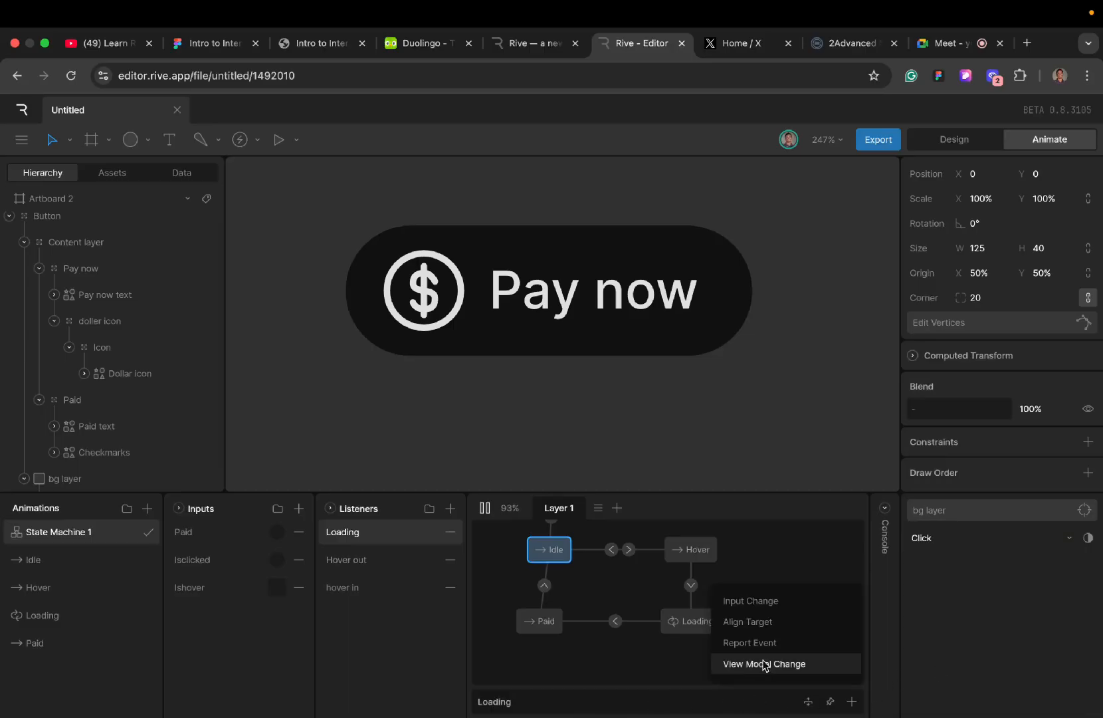
left_click(756, 601)
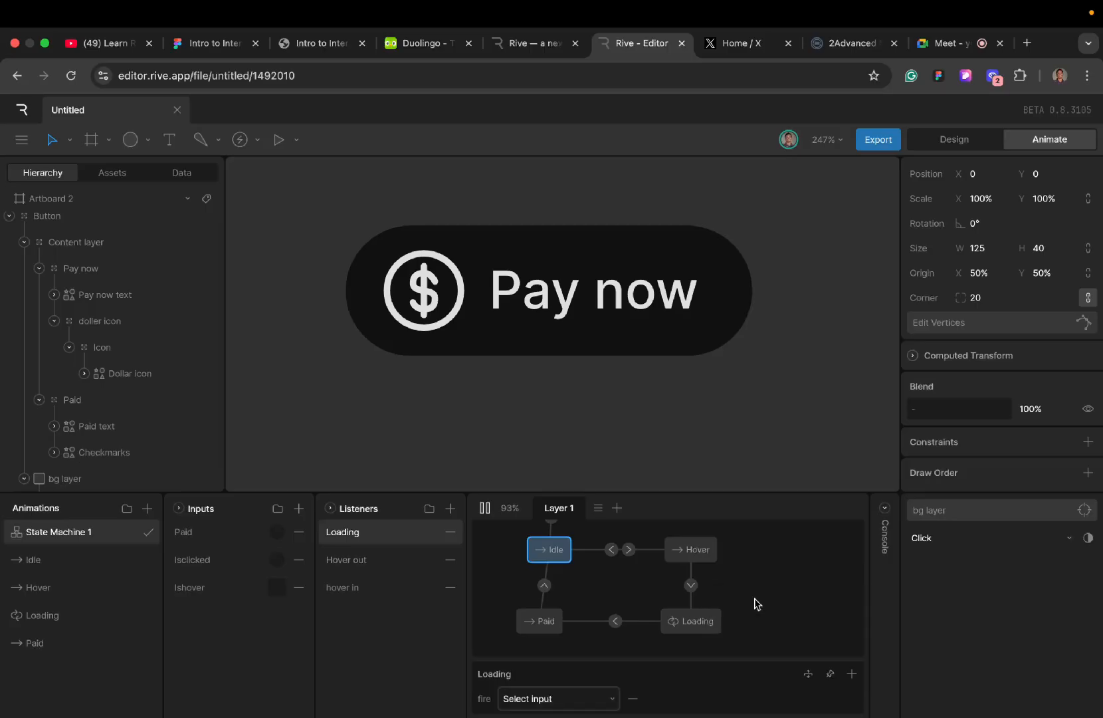
left_click(575, 701)
left_click(524, 643)
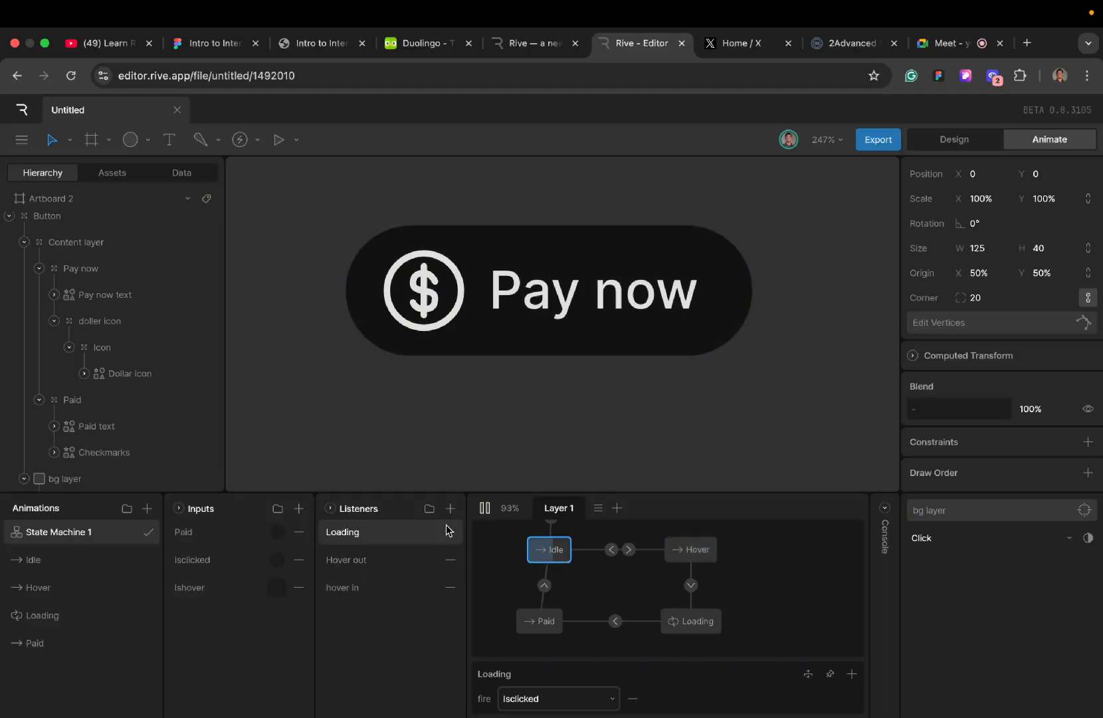
- Restart the state machine and test the full flow by activating the Pay now button and firing the Paid trigger
left_click(487, 515)
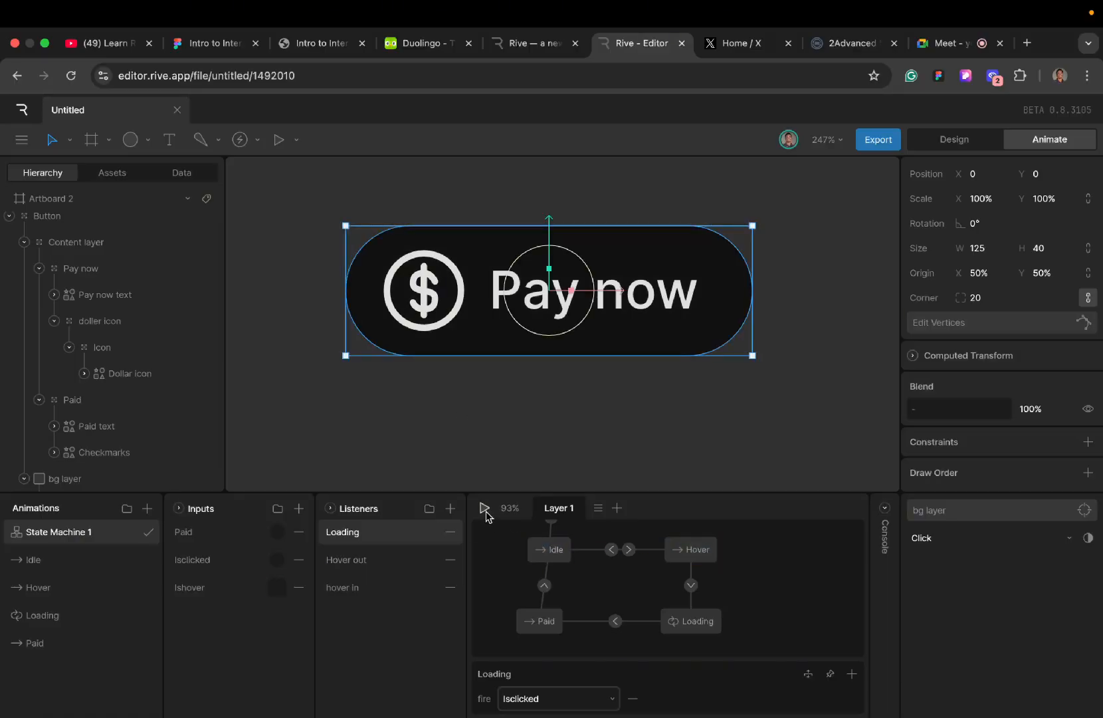
left_click(486, 515)
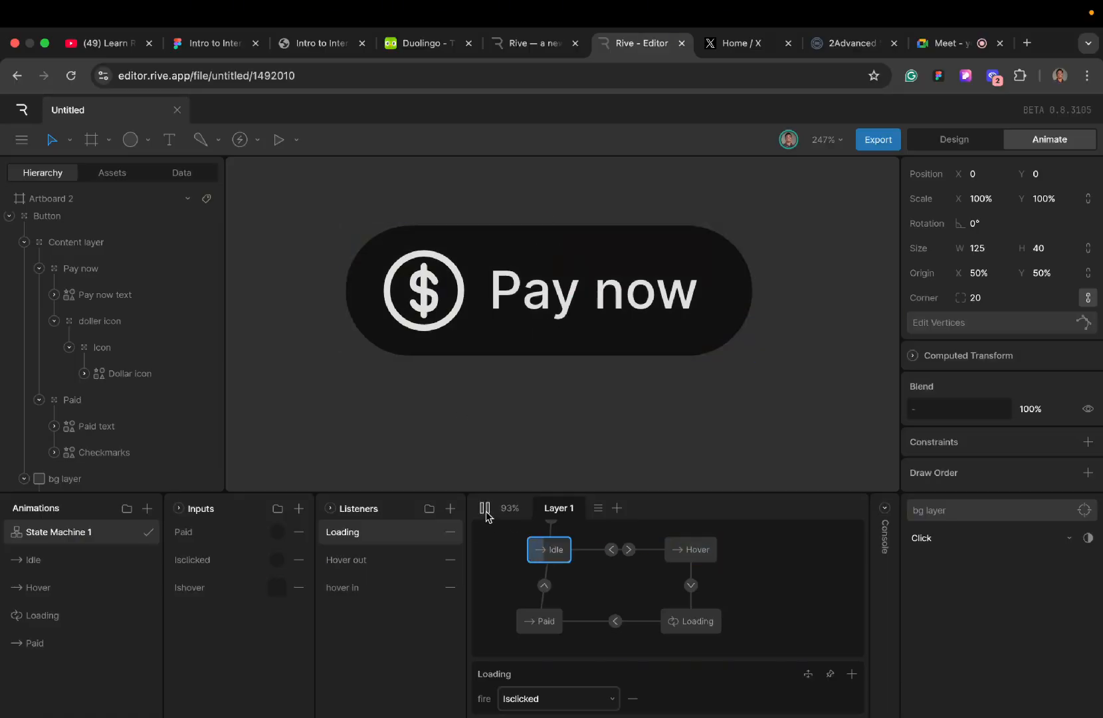
left_click(522, 333)
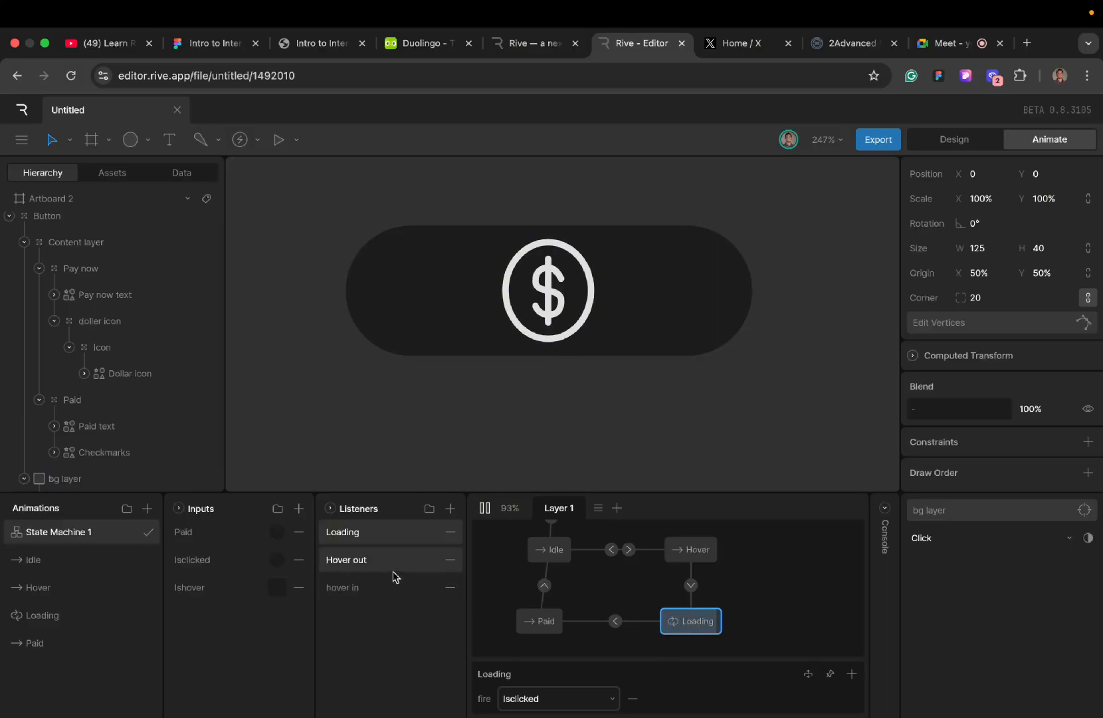
left_click(278, 532)
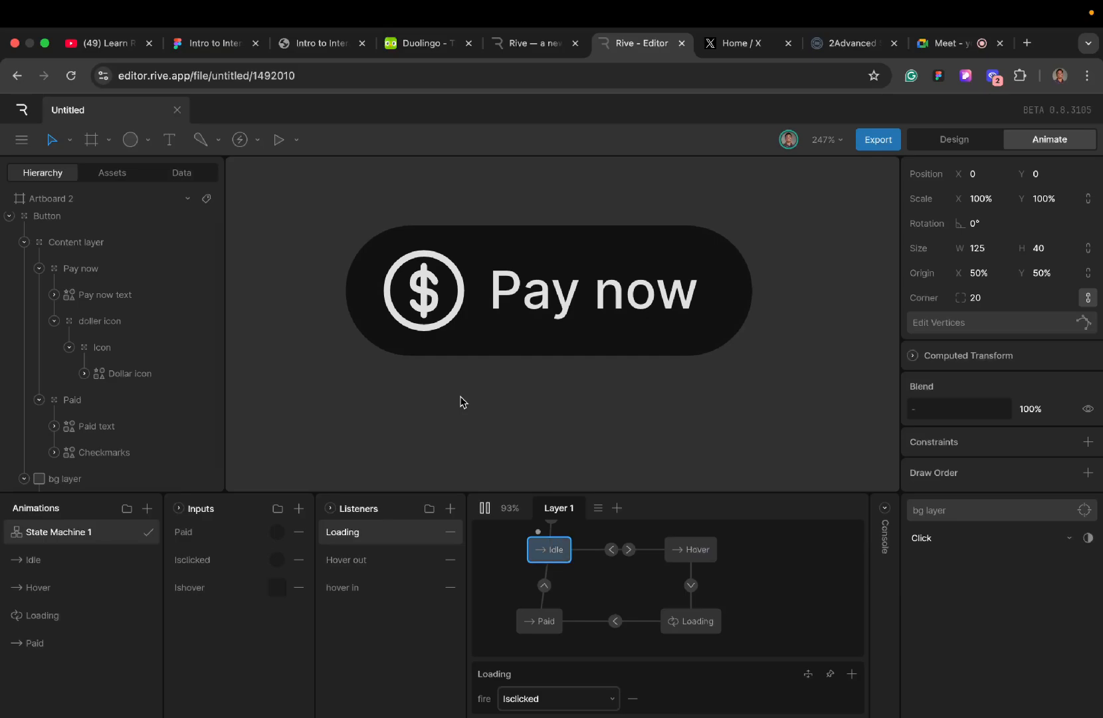
- Replay the state machine to test the Pay now button's hover and loading states again, and stop playback
left_click(485, 508)
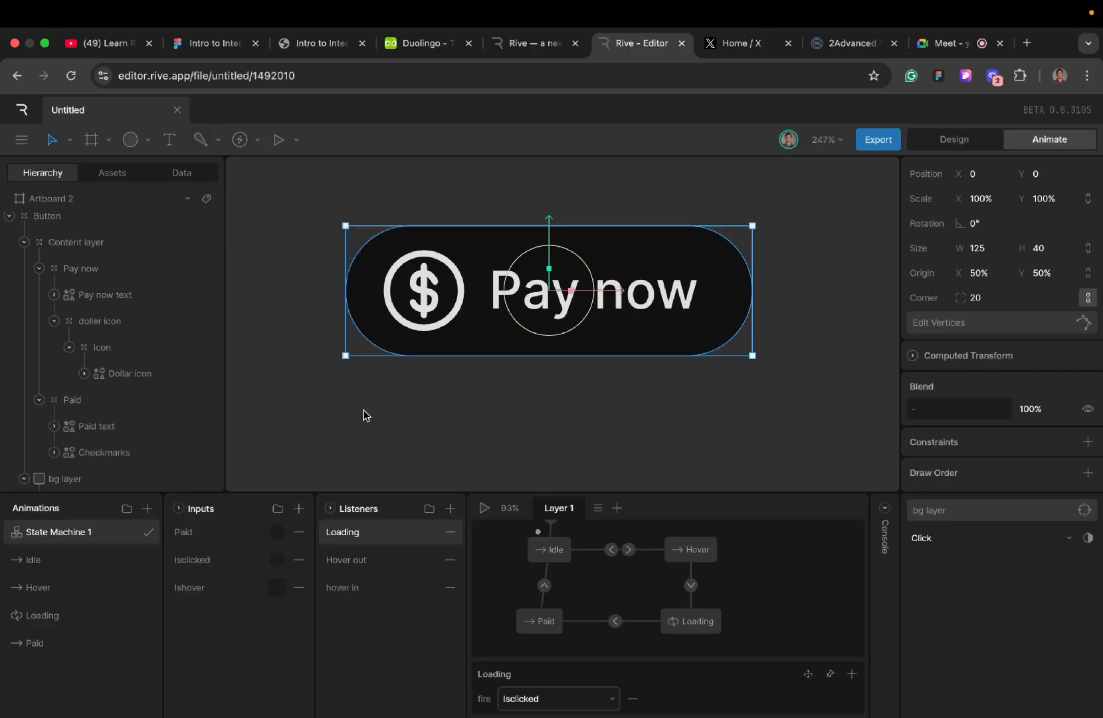
left_click(445, 382)
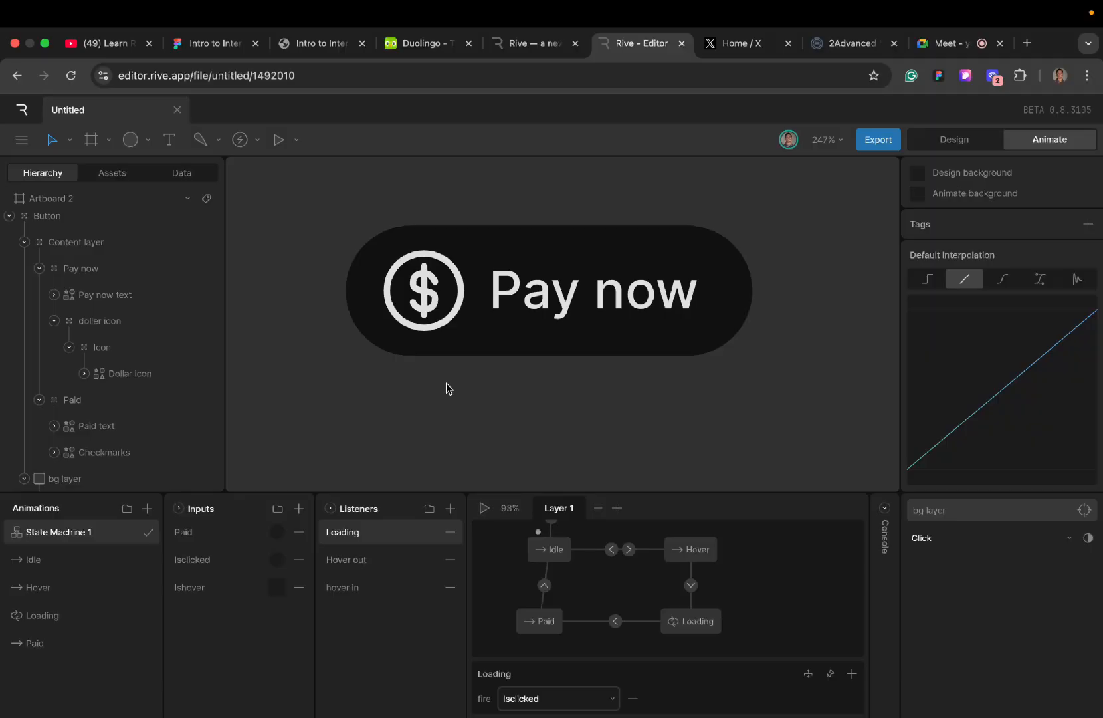
left_click(483, 508)
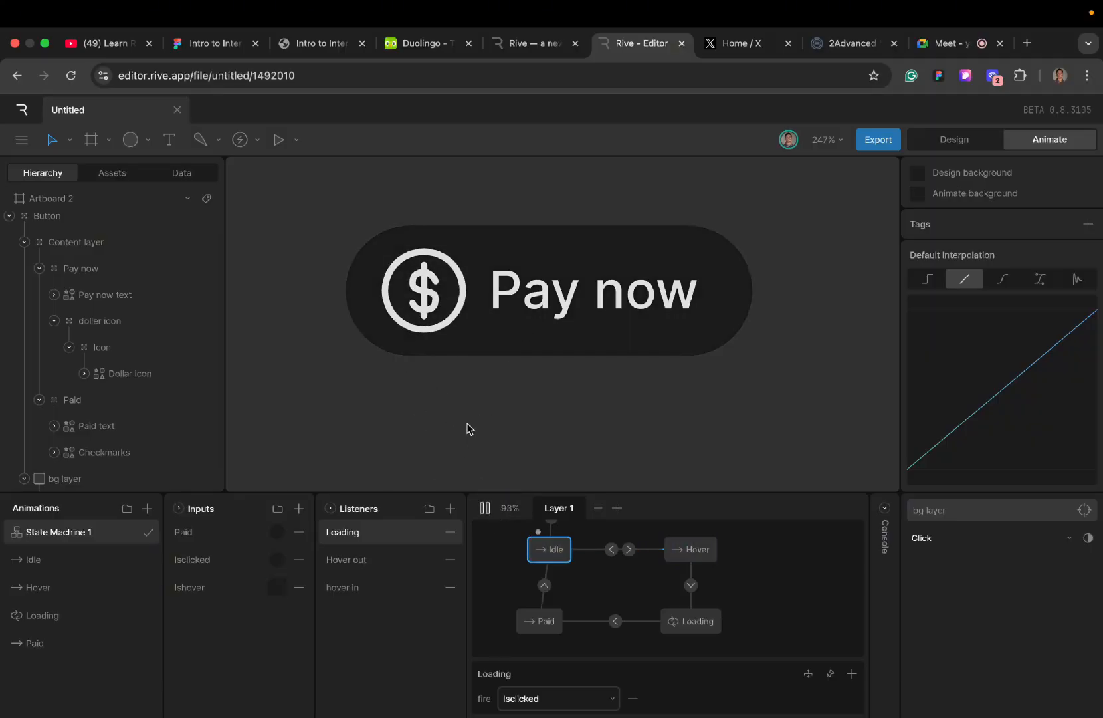
left_click(513, 336)
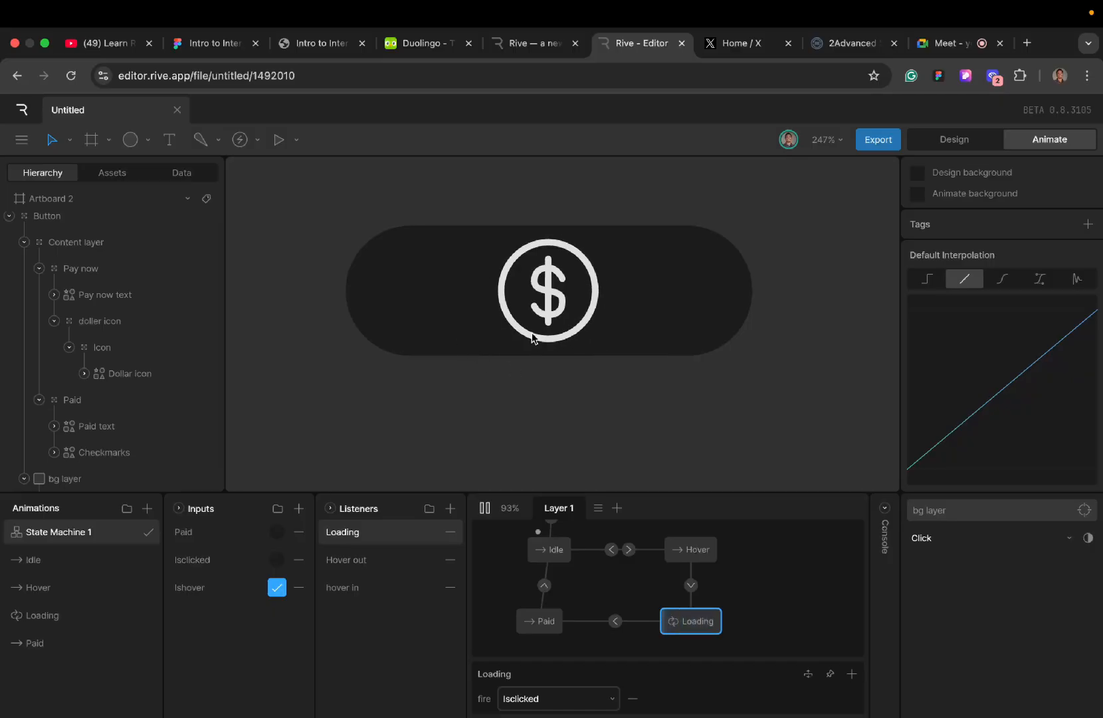
left_click(483, 510)
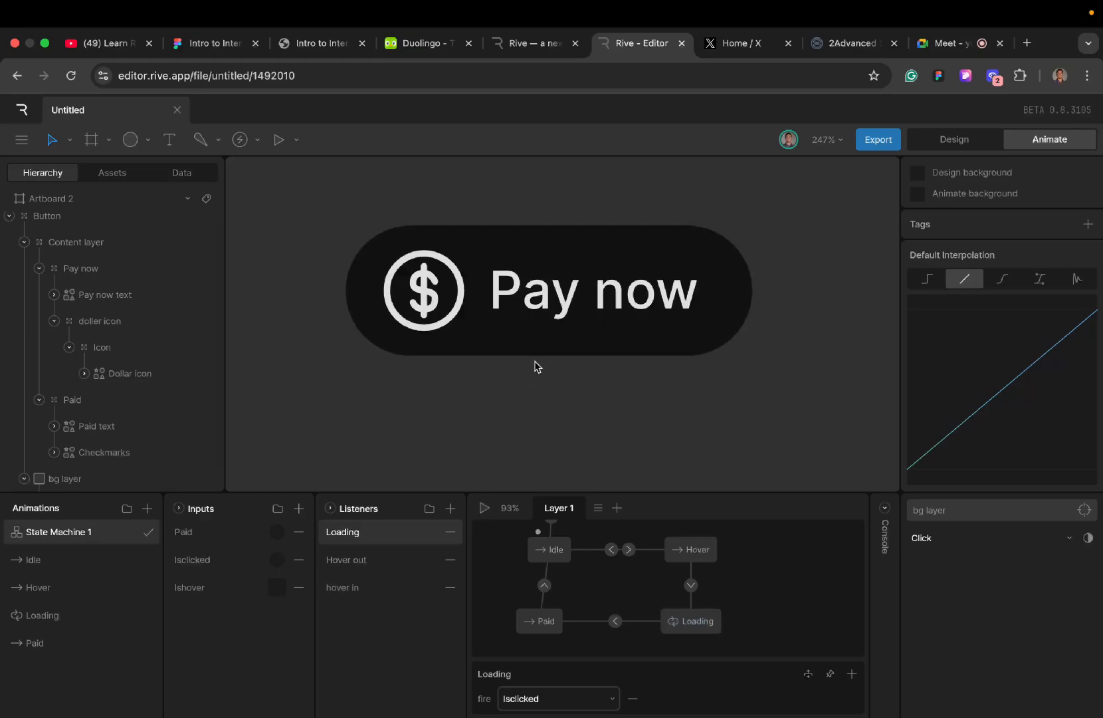
left_click(564, 322)
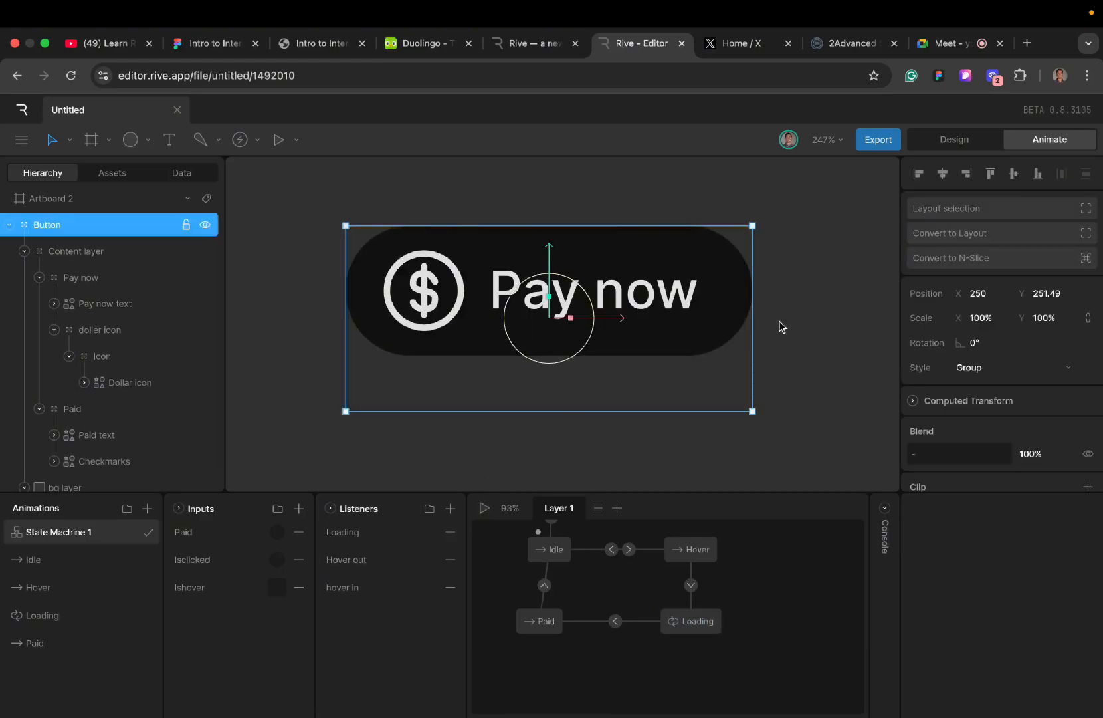